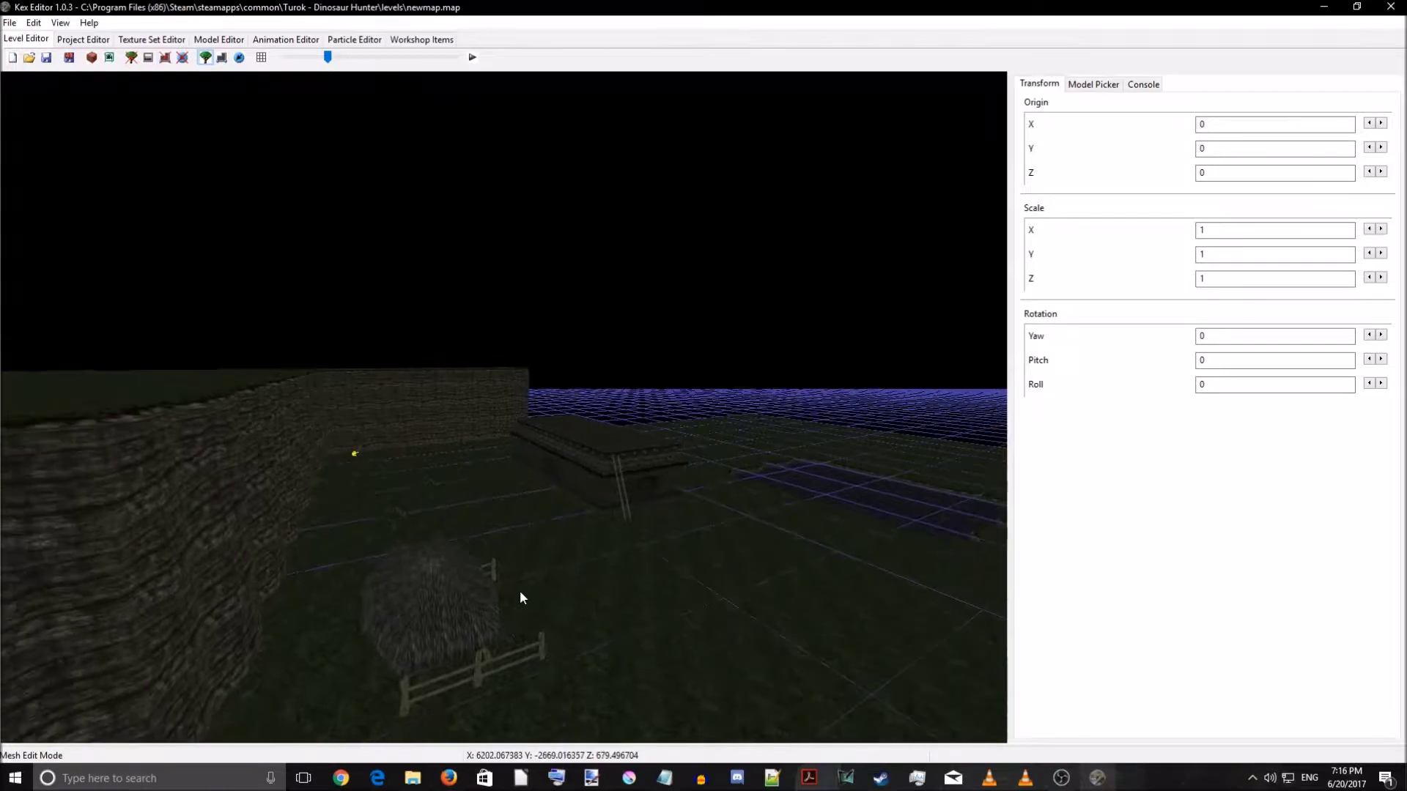
- Switch to collision editing and select a sector bordering the hole in the lakebed collision
{"action": "key", "text": "w"}
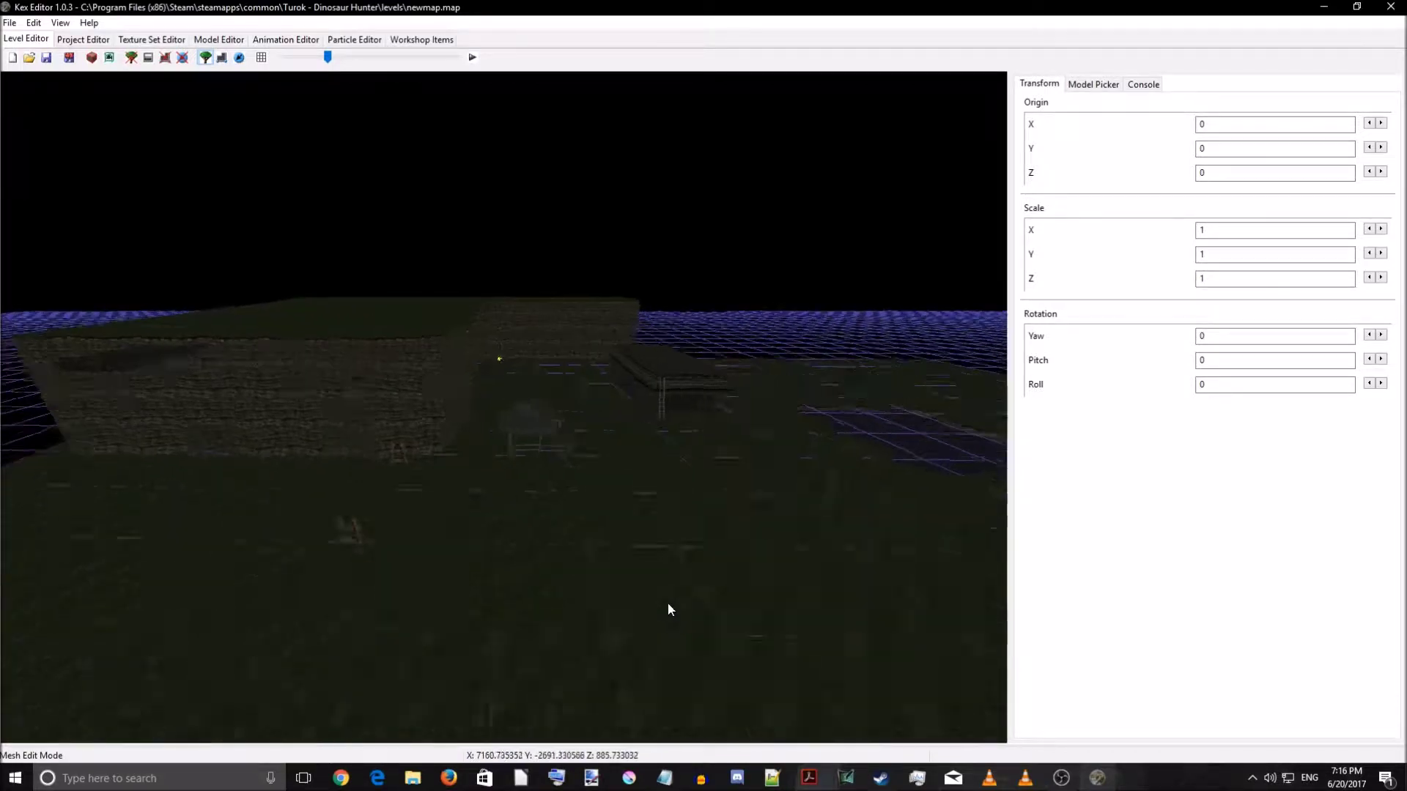
{"action": "left_click", "coordinate": [221, 57]}
{"action": "mouse_move", "coordinate": [342, 204]}
{"action": "right_mouse_down"}
{"action": "mouse_move", "coordinate": [386, 339]}
{"action": "mouse_move", "coordinate": [370, 352]}
{"action": "mouse_move", "coordinate": [684, 380]}
{"action": "mouse_move", "coordinate": [601, 399]}
{"action": "mouse_move", "coordinate": [683, 372]}
{"action": "mouse_move", "coordinate": [385, 384]}
{"action": "mouse_move", "coordinate": [328, 403]}
{"action": "mouse_move", "coordinate": [518, 389]}
{"action": "mouse_move", "coordinate": [350, 397]}
{"action": "mouse_move", "coordinate": [433, 401]}
{"action": "mouse_move", "coordinate": [389, 401]}
{"action": "mouse_move", "coordinate": [410, 406]}
{"action": "mouse_move", "coordinate": [301, 396]}
{"action": "mouse_move", "coordinate": [618, 399]}
{"action": "mouse_move", "coordinate": [414, 389]}
{"action": "mouse_move", "coordinate": [643, 408]}
{"action": "mouse_move", "coordinate": [400, 387]}
{"action": "mouse_move", "coordinate": [595, 403]}
{"action": "mouse_move", "coordinate": [631, 438]}
{"action": "mouse_move", "coordinate": [579, 454]}
{"action": "mouse_move", "coordinate": [438, 420]}
{"action": "mouse_move", "coordinate": [499, 373]}
{"action": "mouse_move", "coordinate": [425, 421]}
{"action": "mouse_move", "coordinate": [646, 431]}
{"action": "mouse_move", "coordinate": [403, 454]}
{"action": "mouse_move", "coordinate": [460, 449]}
{"action": "mouse_move", "coordinate": [425, 443]}
{"action": "mouse_move", "coordinate": [464, 478]}
{"action": "mouse_move", "coordinate": [381, 476]}
{"action": "mouse_move", "coordinate": [371, 421]}
{"action": "mouse_move", "coordinate": [648, 355]}
{"action": "mouse_move", "coordinate": [627, 367]}
{"action": "mouse_move", "coordinate": [635, 382]}
{"action": "mouse_move", "coordinate": [521, 380]}
{"action": "mouse_move", "coordinate": [572, 293]}
{"action": "mouse_move", "coordinate": [653, 298]}
{"action": "mouse_move", "coordinate": [641, 315]}
{"action": "mouse_move", "coordinate": [719, 383]}
{"action": "mouse_move", "coordinate": [925, 385]}
{"action": "mouse_move", "coordinate": [621, 436]}
{"action": "mouse_move", "coordinate": [681, 469]}
{"action": "mouse_move", "coordinate": [698, 523]}
{"action": "mouse_move", "coordinate": [722, 529]}
{"action": "mouse_move", "coordinate": [644, 537]}
{"action": "mouse_move", "coordinate": [779, 550]}
{"action": "mouse_move", "coordinate": [532, 570]}
{"action": "mouse_move", "coordinate": [760, 568]}
{"action": "mouse_move", "coordinate": [735, 559]}
{"action": "mouse_move", "coordinate": [828, 524]}
{"action": "mouse_move", "coordinate": [725, 557]}
{"action": "mouse_move", "coordinate": [689, 602]}
{"action": "mouse_move", "coordinate": [734, 585]}
{"action": "mouse_move", "coordinate": [703, 609]}
{"action": "mouse_move", "coordinate": [764, 621]}
{"action": "mouse_move", "coordinate": [808, 610]}
{"action": "mouse_move", "coordinate": [726, 636]}
{"action": "mouse_move", "coordinate": [831, 600]}
{"action": "mouse_move", "coordinate": [810, 608]}
{"action": "mouse_move", "coordinate": [643, 511]}
{"action": "mouse_move", "coordinate": [638, 535]}
{"action": "mouse_move", "coordinate": [669, 556]}
{"action": "mouse_move", "coordinate": [692, 535]}
{"action": "mouse_move", "coordinate": [685, 506]}
{"action": "mouse_move", "coordinate": [256, 106]}
{"action": "mouse_move", "coordinate": [315, 155]}
{"action": "mouse_move", "coordinate": [338, 212]}
{"action": "right_mouse_up"}
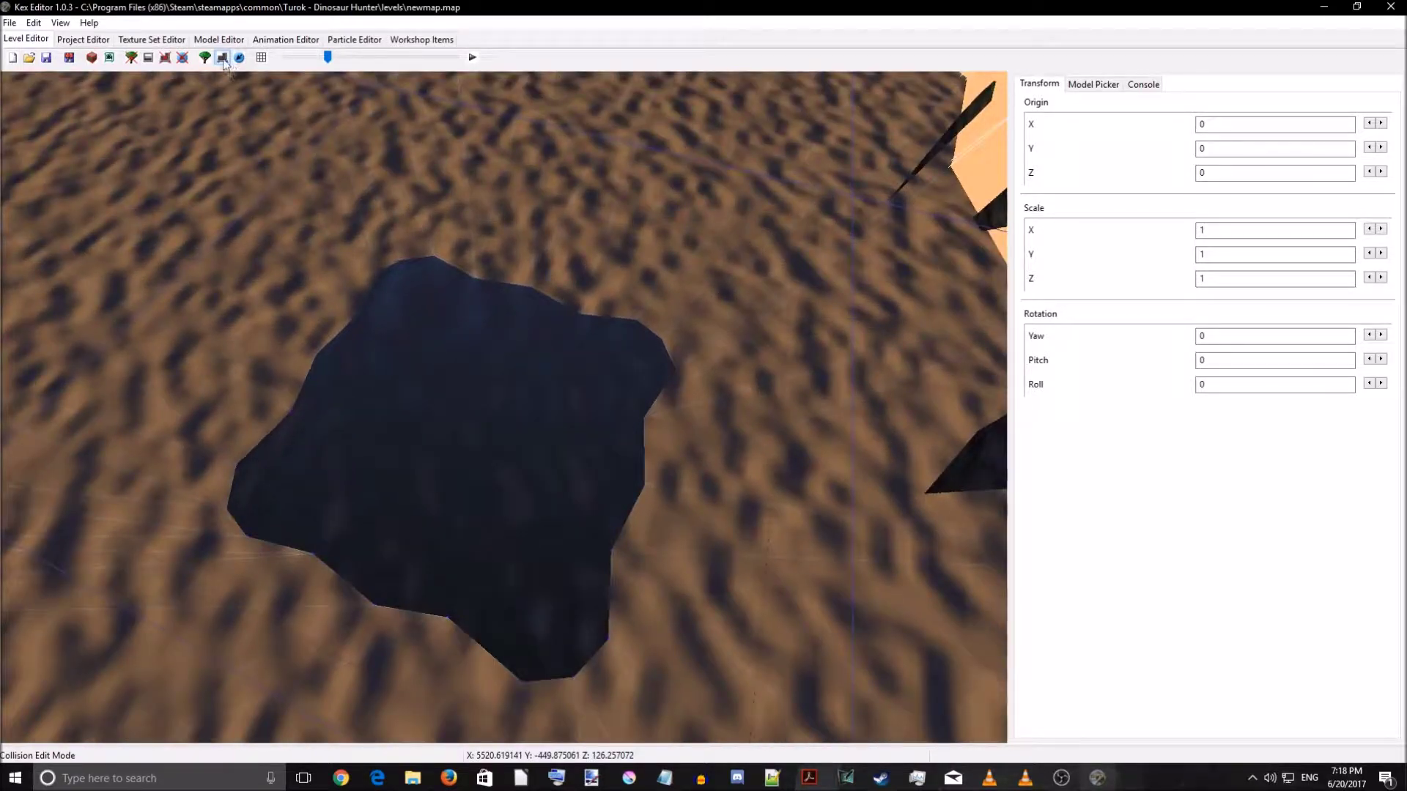
{"action": "right_click_drag", "start_coordinate": [369, 296], "coordinate": [401, 368]}
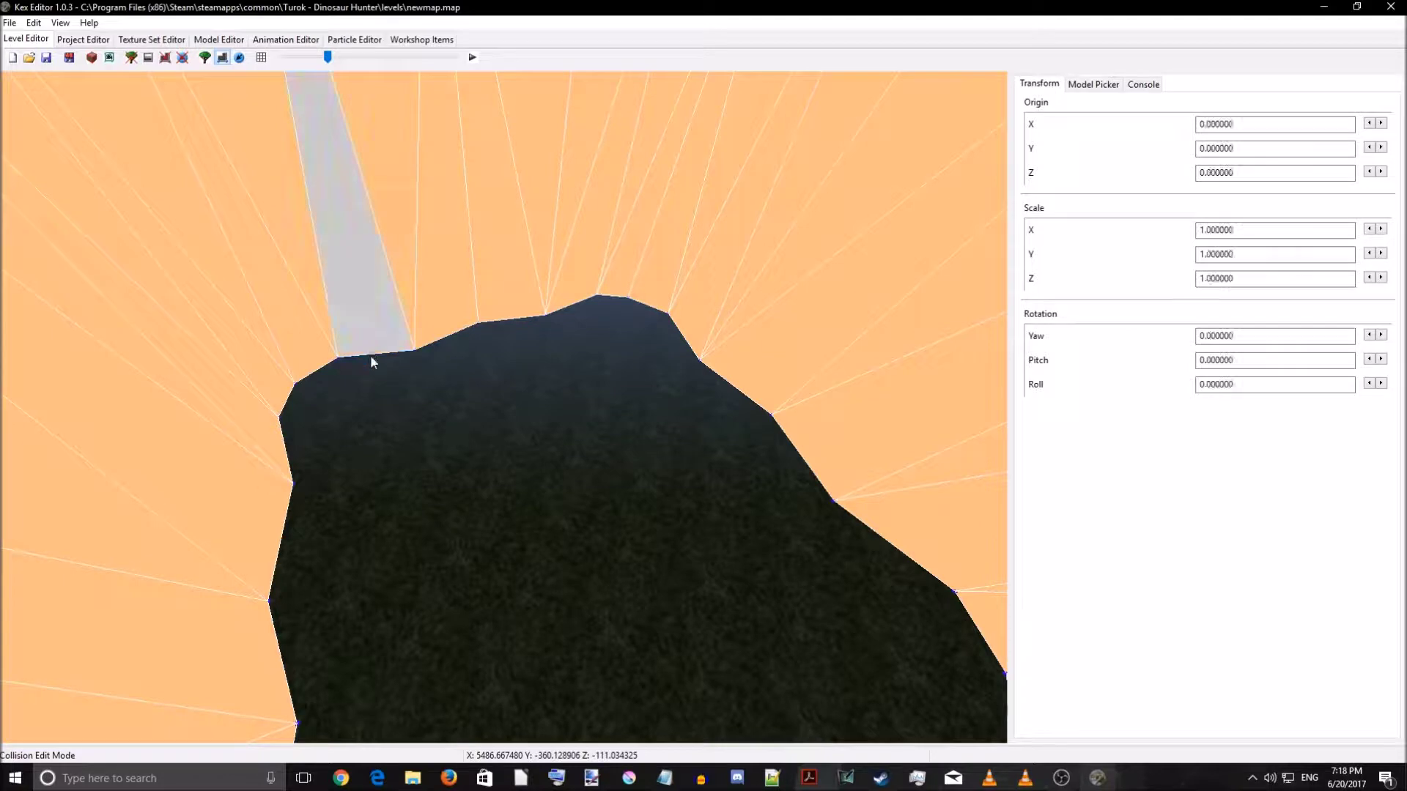
{"action": "key", "text": "s"}
{"action": "right_click_drag", "start_coordinate": [374, 381], "coordinate": [585, 472]}
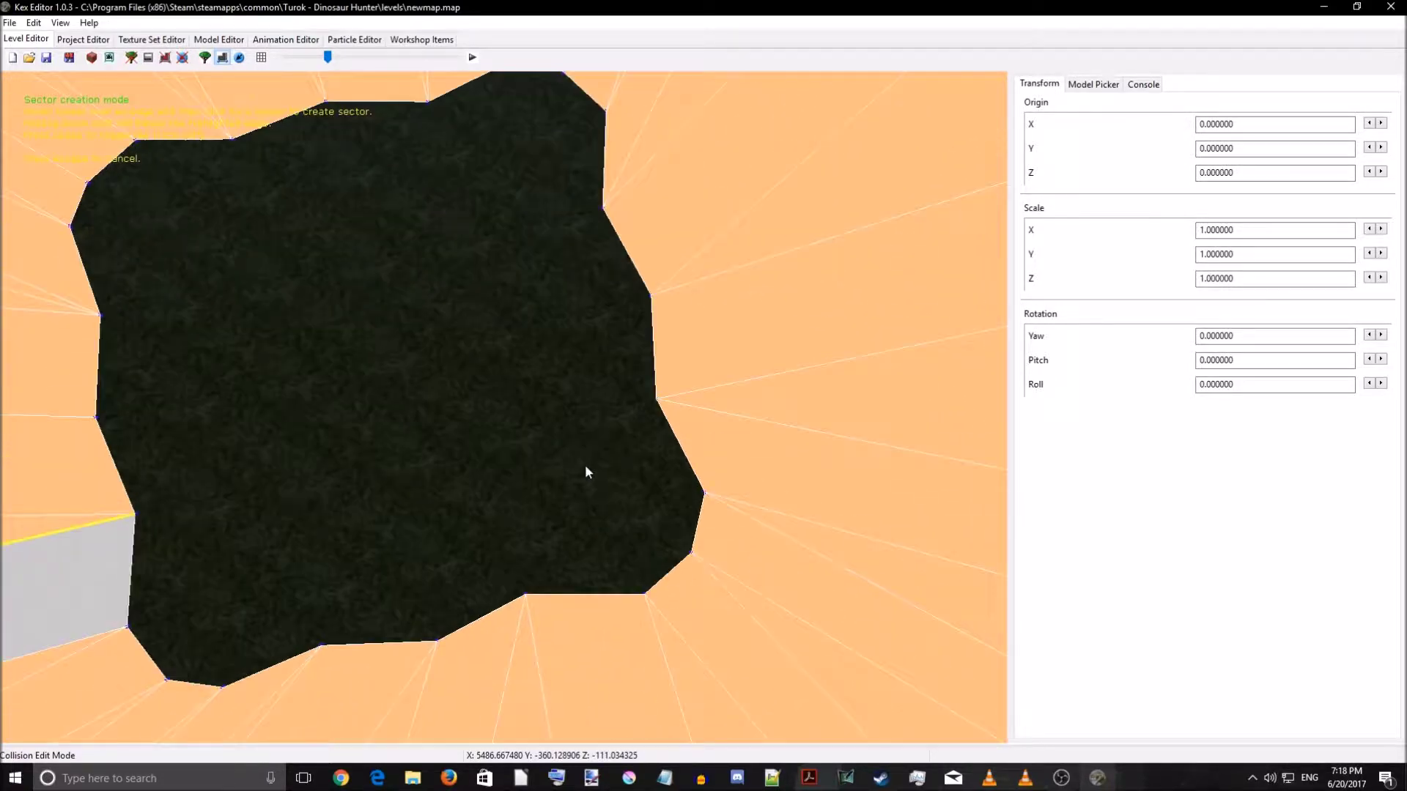
{"action": "left_click", "coordinate": [705, 494]}
{"action": "left_click", "coordinate": [791, 391]}
{"action": "right_click_drag", "start_coordinate": [782, 396], "coordinate": [480, 370]}
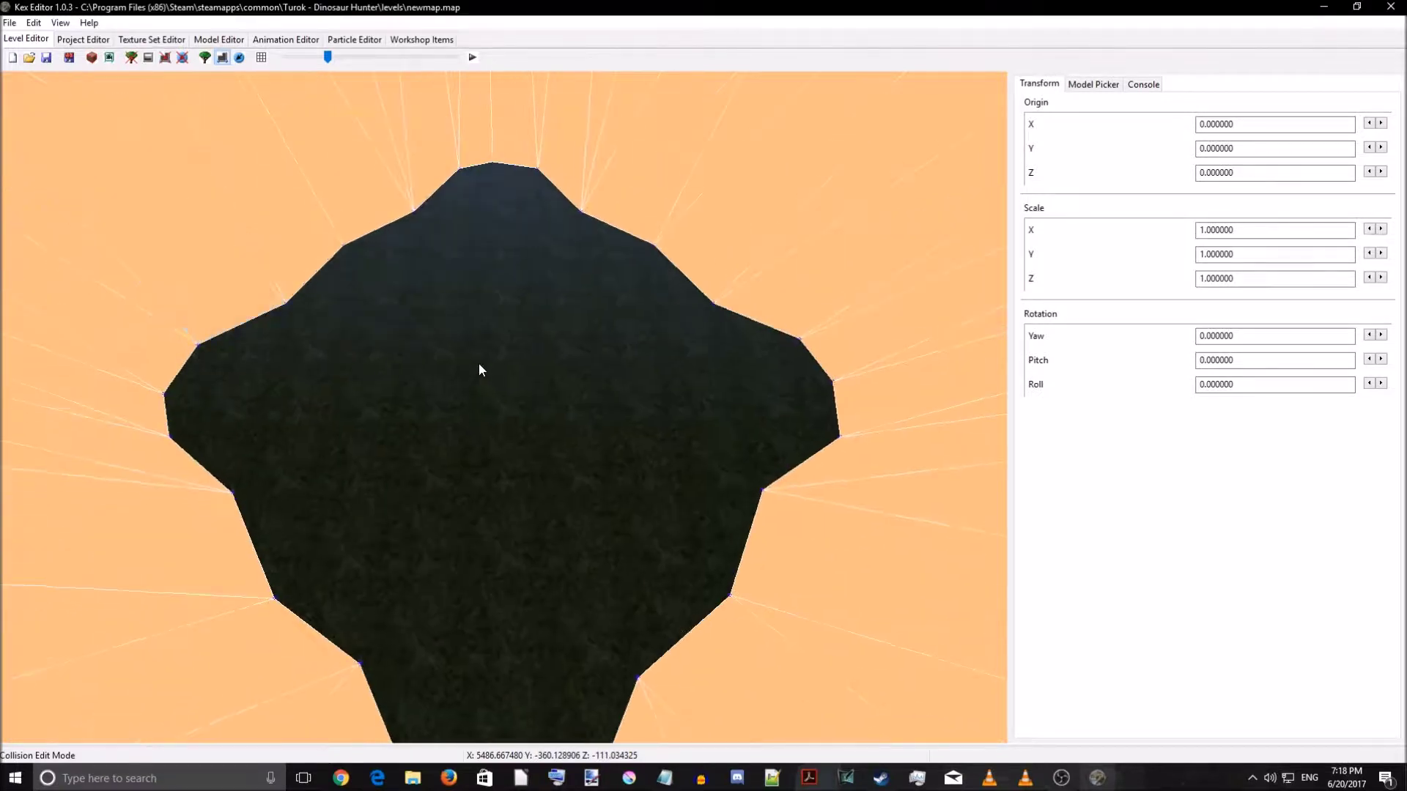
- In sector creation mode, build the first triangular sector from a rim edge to a vertex on the hole's opposite side
{"action": "key", "text": "s"}
{"action": "left_click", "coordinate": [252, 315]}
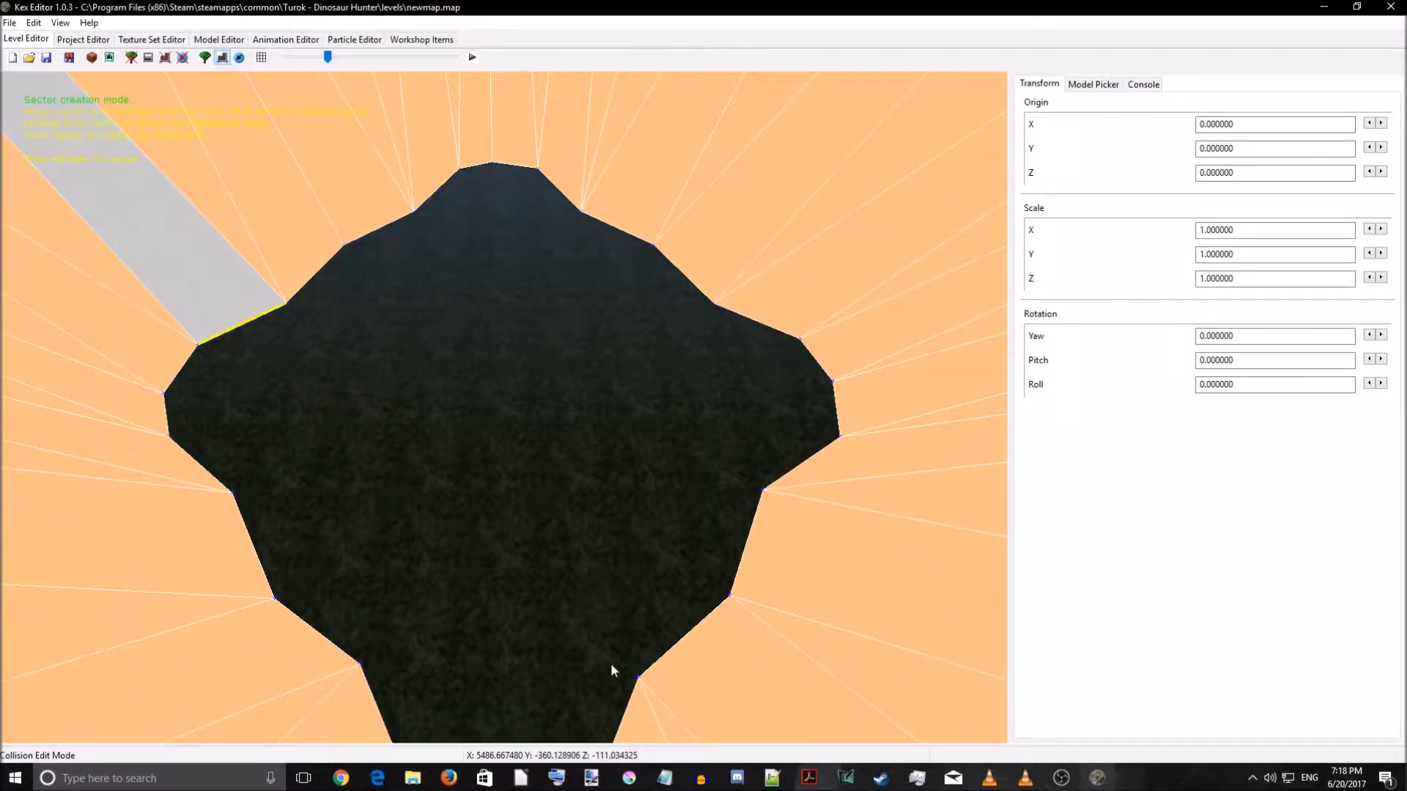
{"action": "right_click_drag", "start_coordinate": [610, 662], "coordinate": [639, 688]}
{"action": "left_click", "coordinate": [615, 696]}
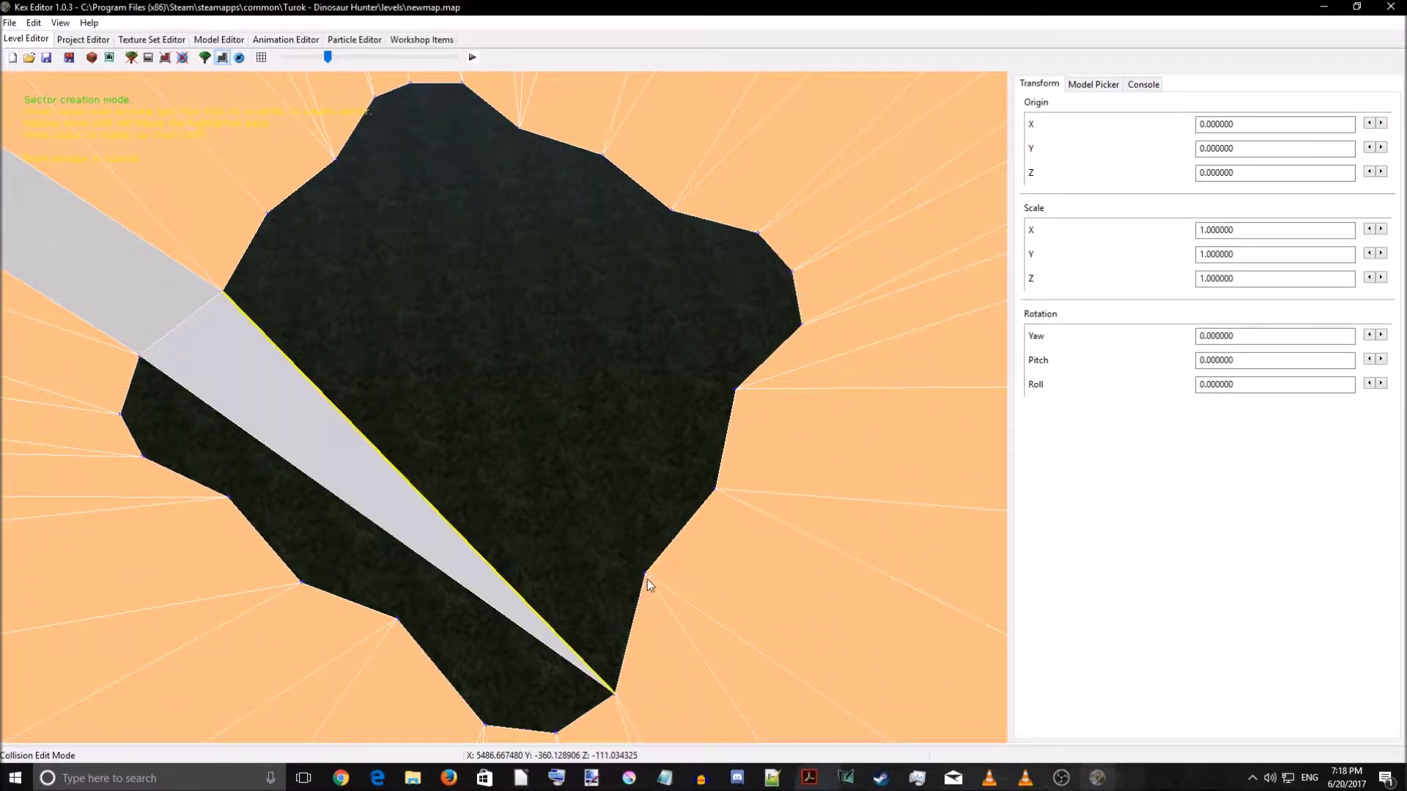
- Fill the smaller side of the hole beside the first strip with triangular sectors joined to its rim vertices
{"action": "right_click_drag", "start_coordinate": [449, 528], "coordinate": [336, 477]}
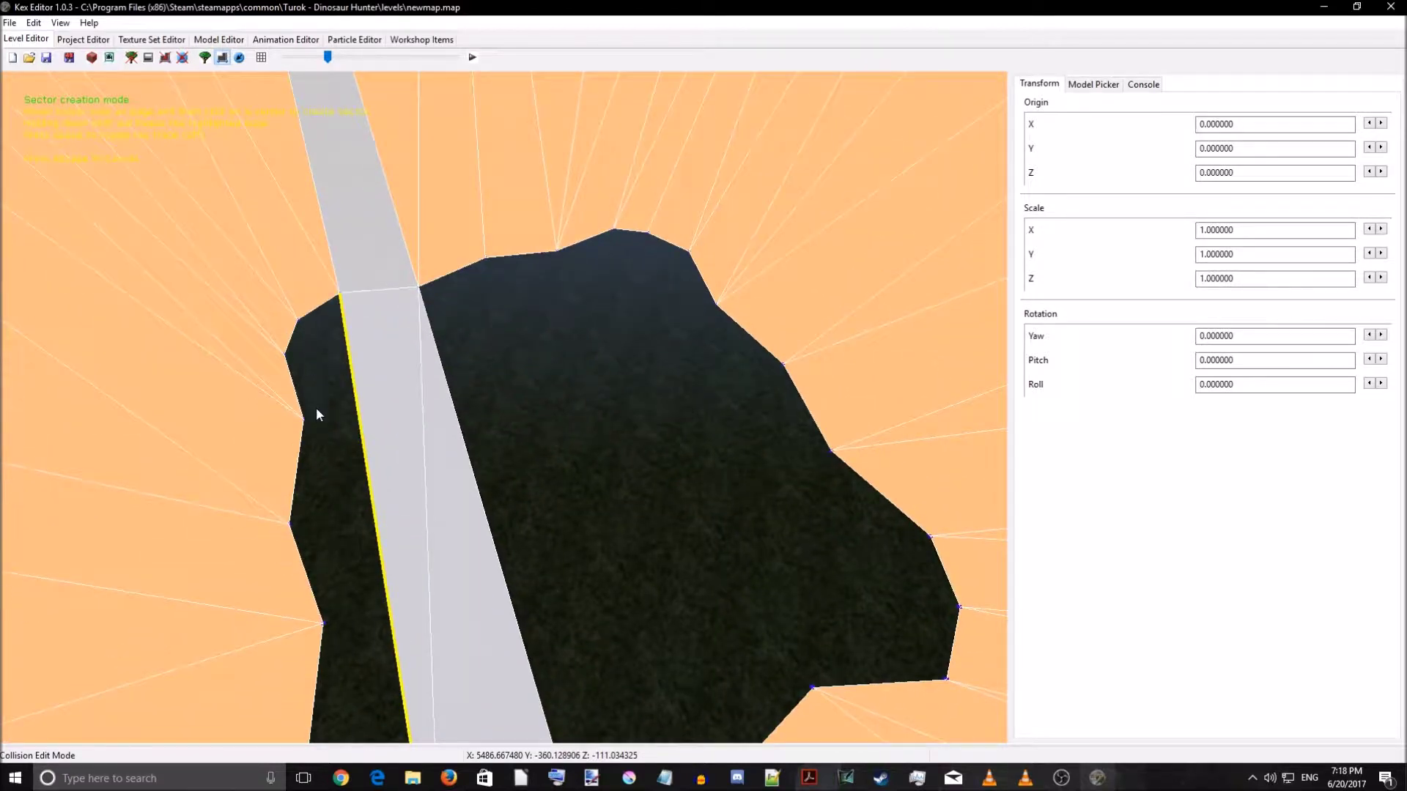
{"action": "right_click_drag", "start_coordinate": [315, 509], "coordinate": [320, 535]}
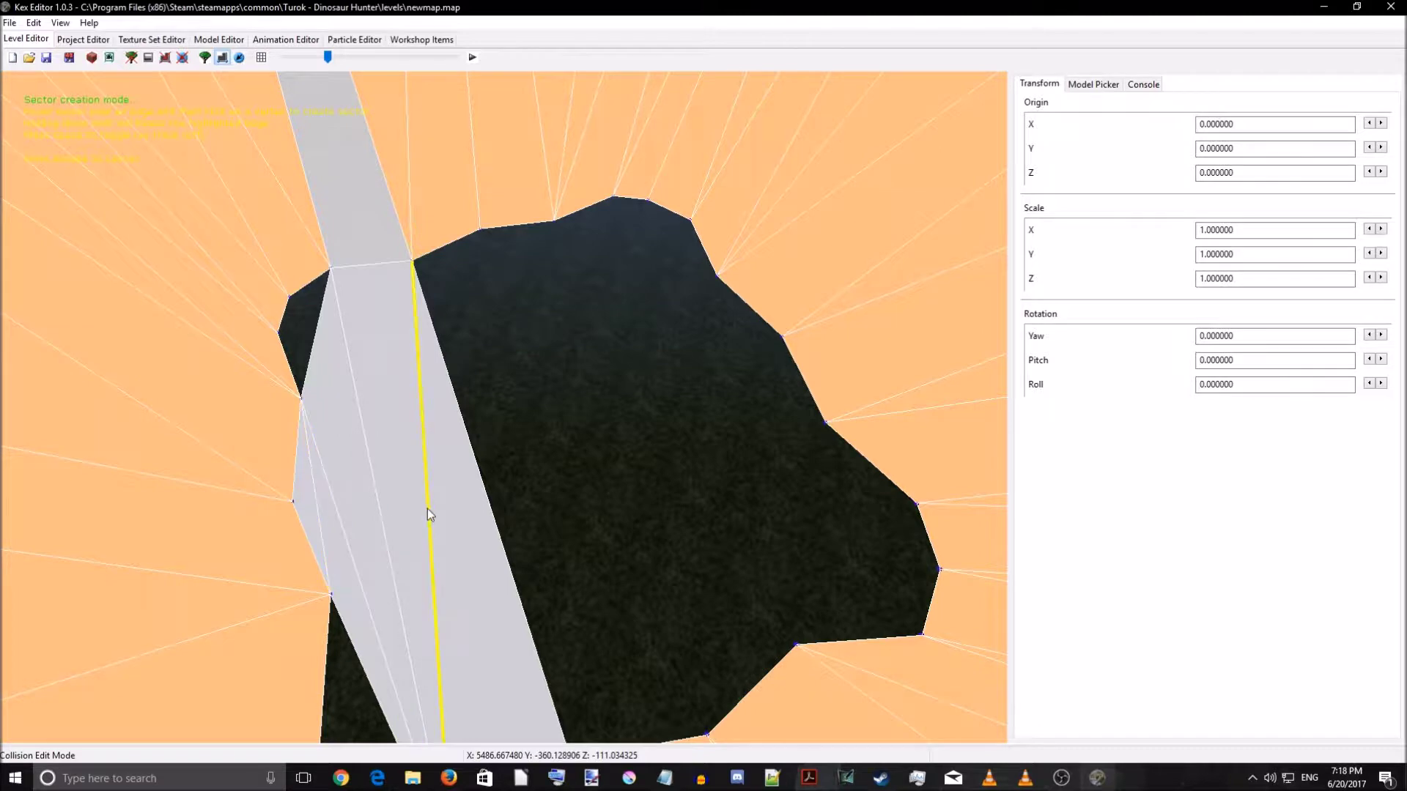
{"action": "right_click_drag", "start_coordinate": [428, 509], "coordinate": [327, 530]}
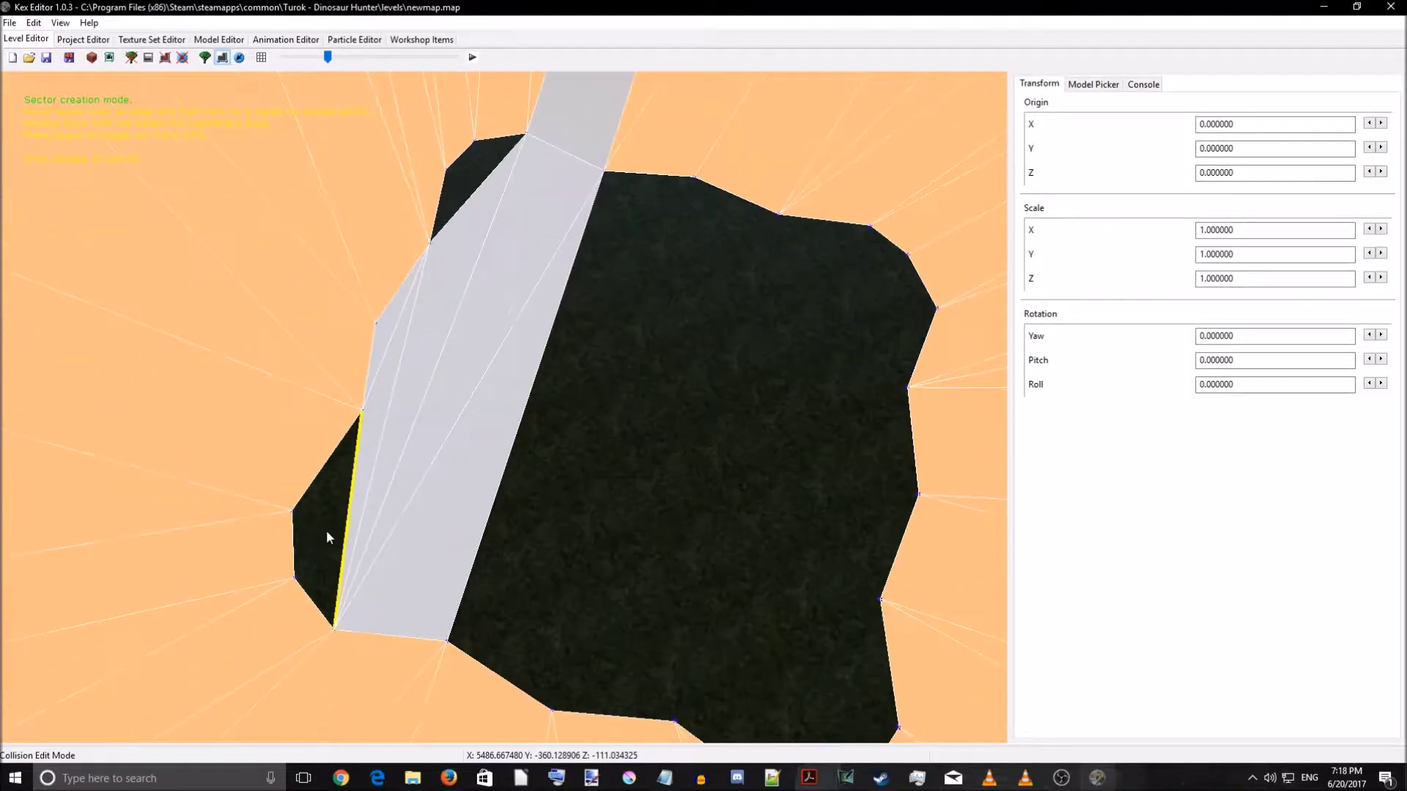
{"action": "left_click", "coordinate": [296, 580]}
{"action": "right_click_drag", "start_coordinate": [297, 509], "coordinate": [387, 386]}
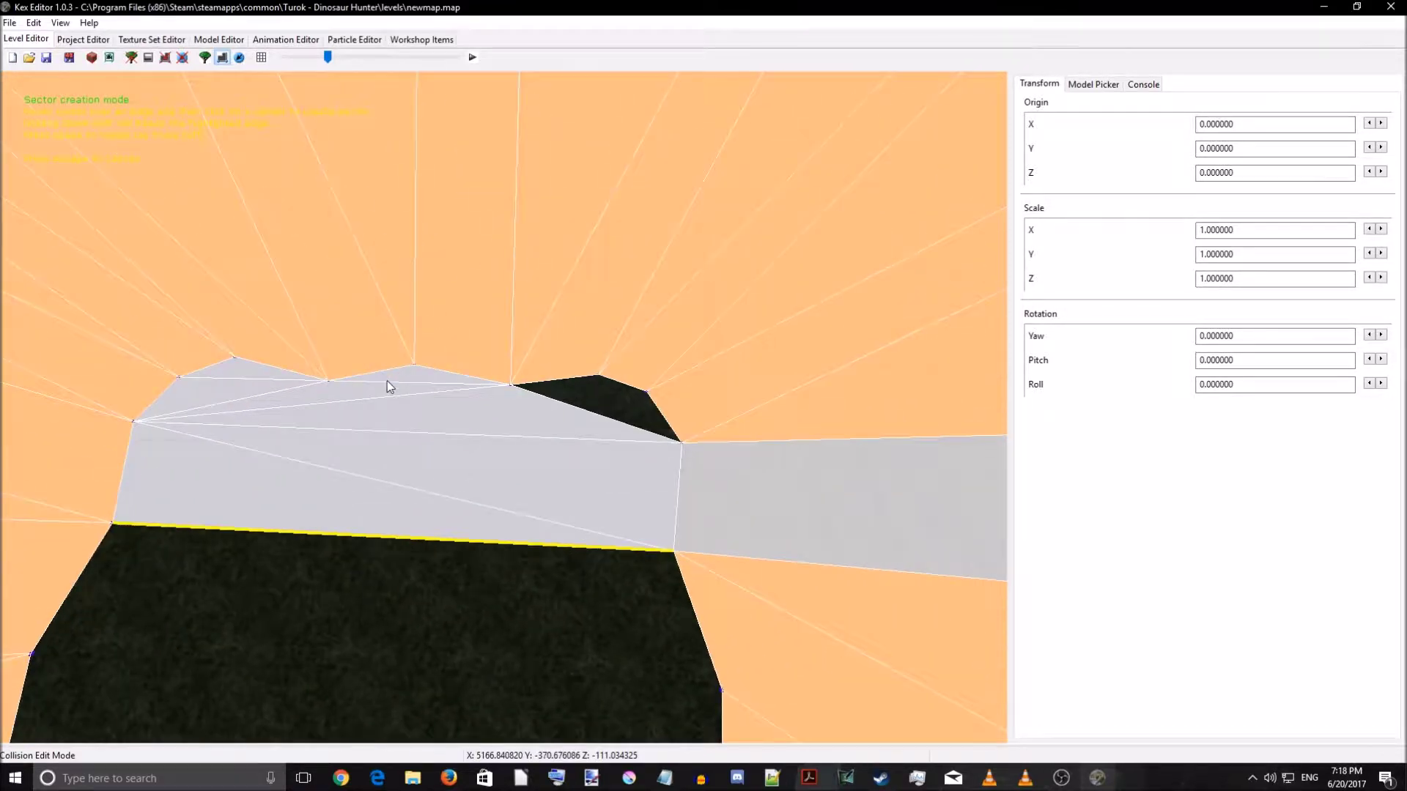
{"action": "left_click", "coordinate": [600, 379]}
- Extend triangular sectors across the larger remaining part of the hole, connecting its rim vertices one after another
{"action": "right_click_drag", "start_coordinate": [615, 586], "coordinate": [676, 498]}
{"action": "left_click", "coordinate": [596, 455]}
{"action": "mouse_move", "coordinate": [600, 455]}
{"action": "right_mouse_down"}
{"action": "mouse_move", "coordinate": [477, 433]}
{"action": "mouse_move", "coordinate": [379, 493]}
{"action": "mouse_move", "coordinate": [603, 478]}
{"action": "right_mouse_up"}
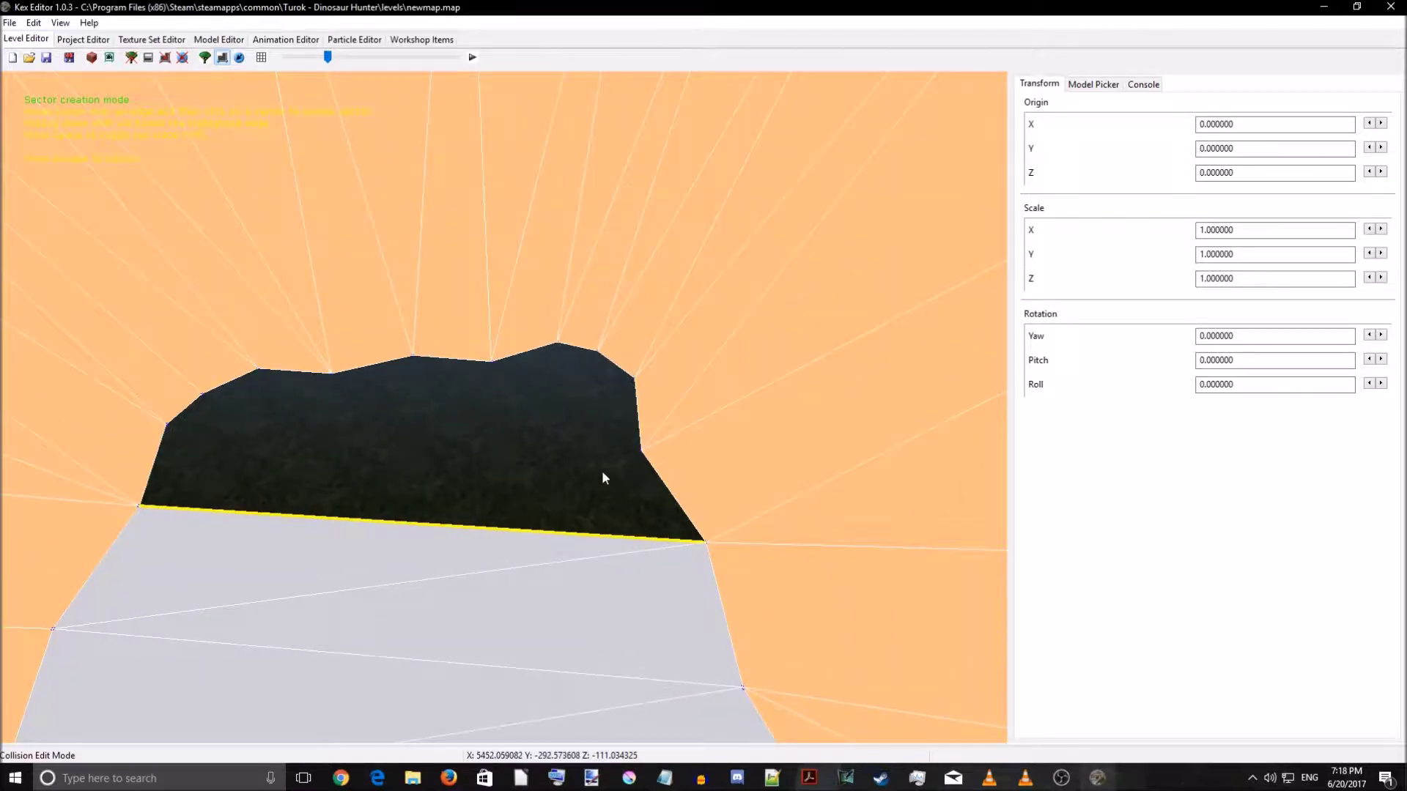
{"action": "left_click", "coordinate": [640, 452]}
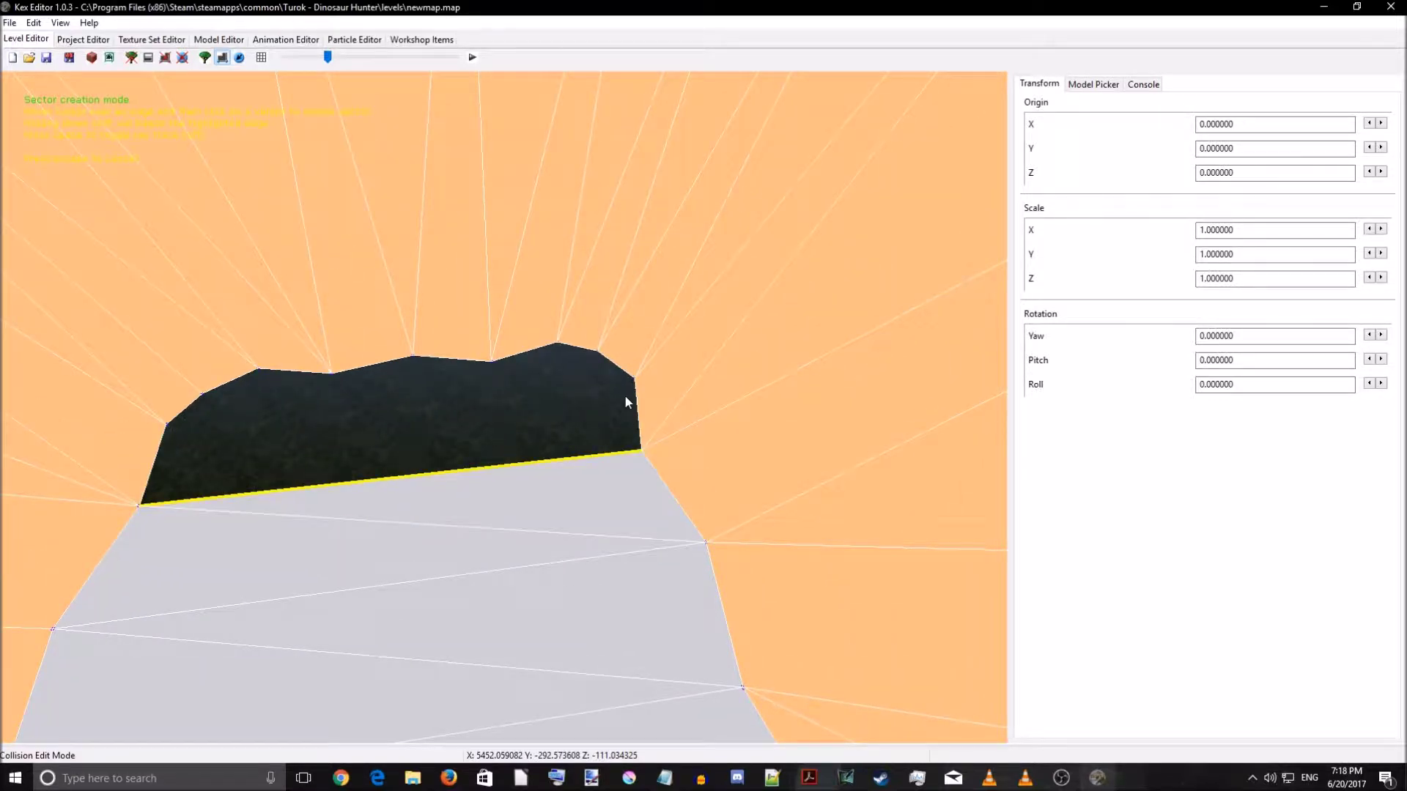
{"action": "left_click", "coordinate": [634, 380]}
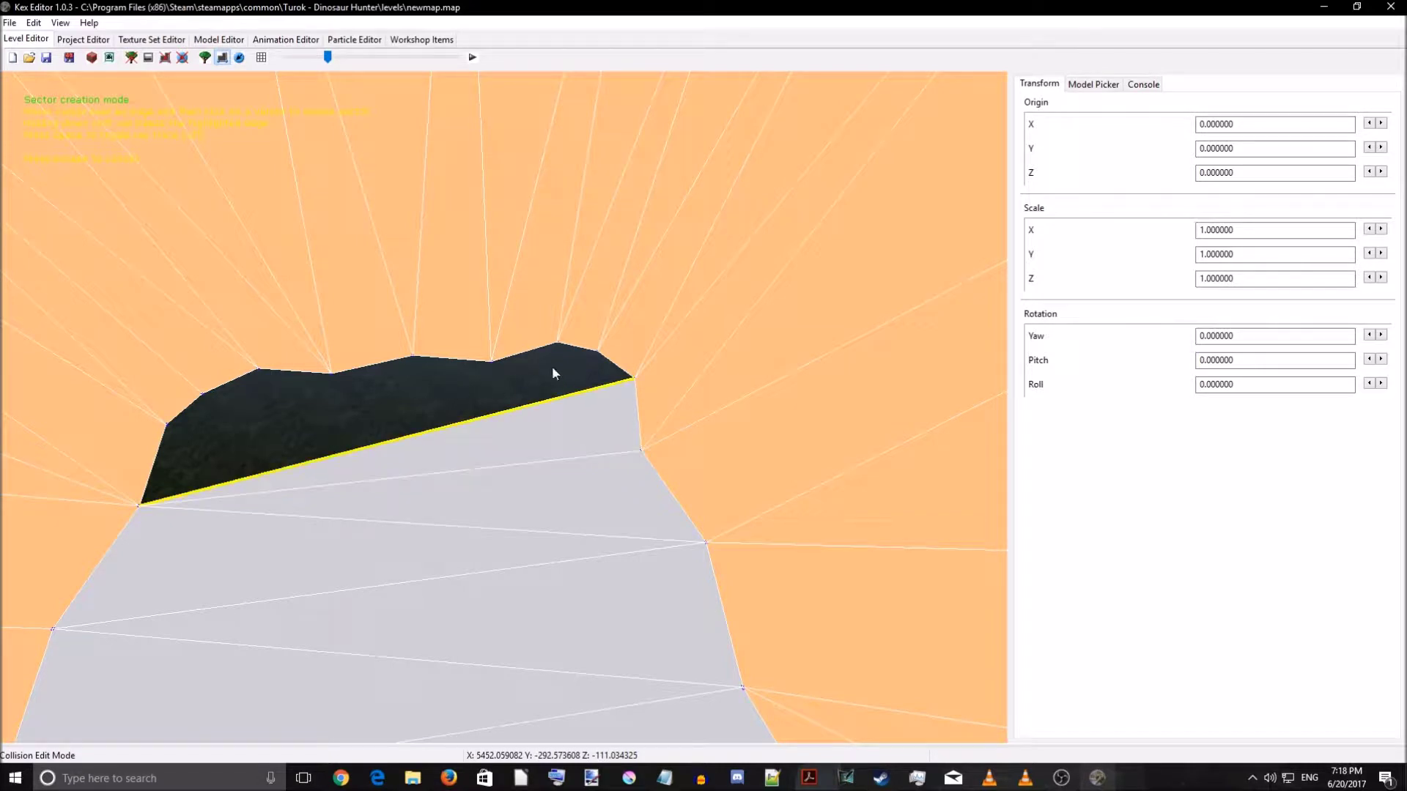
{"action": "left_click", "coordinate": [492, 363]}
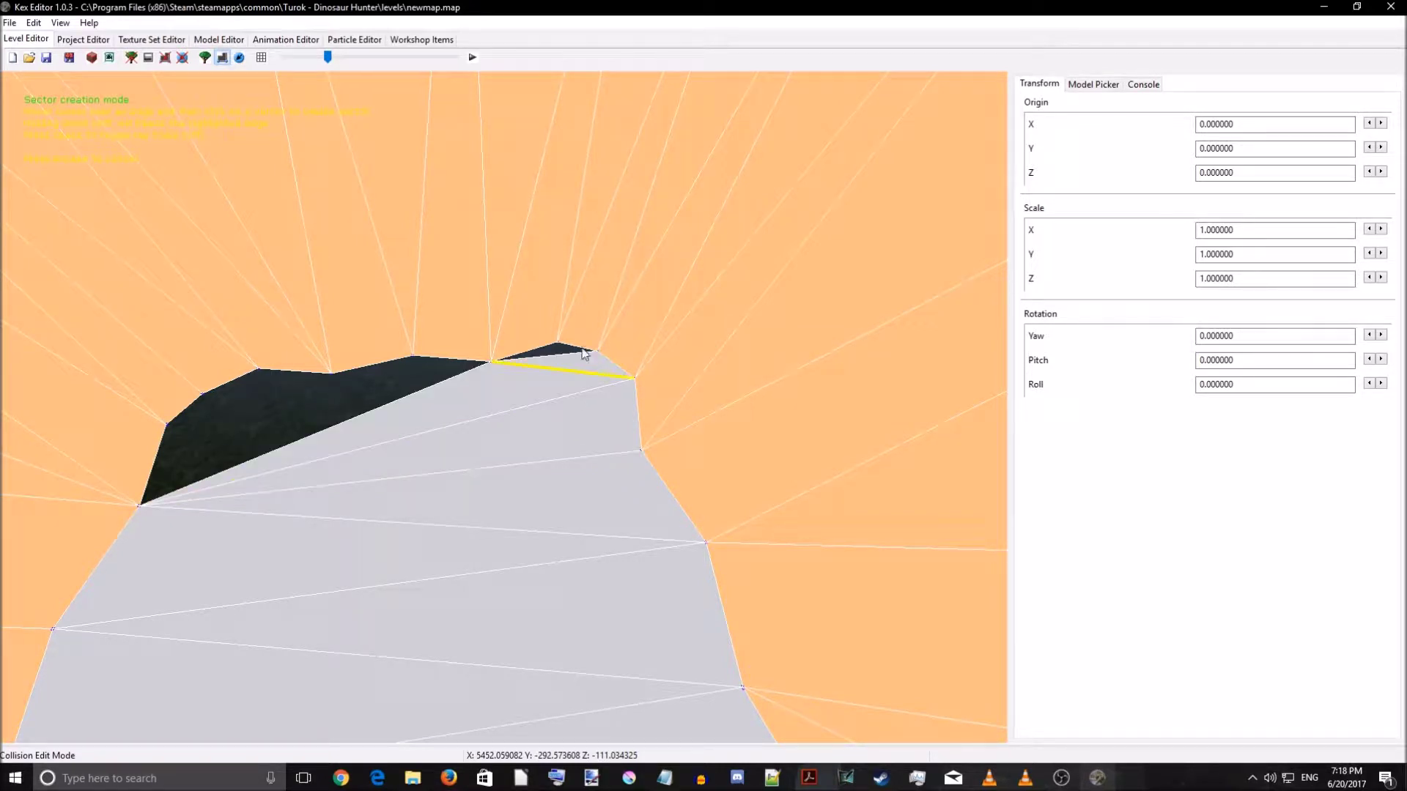
{"action": "left_click", "coordinate": [411, 356]}
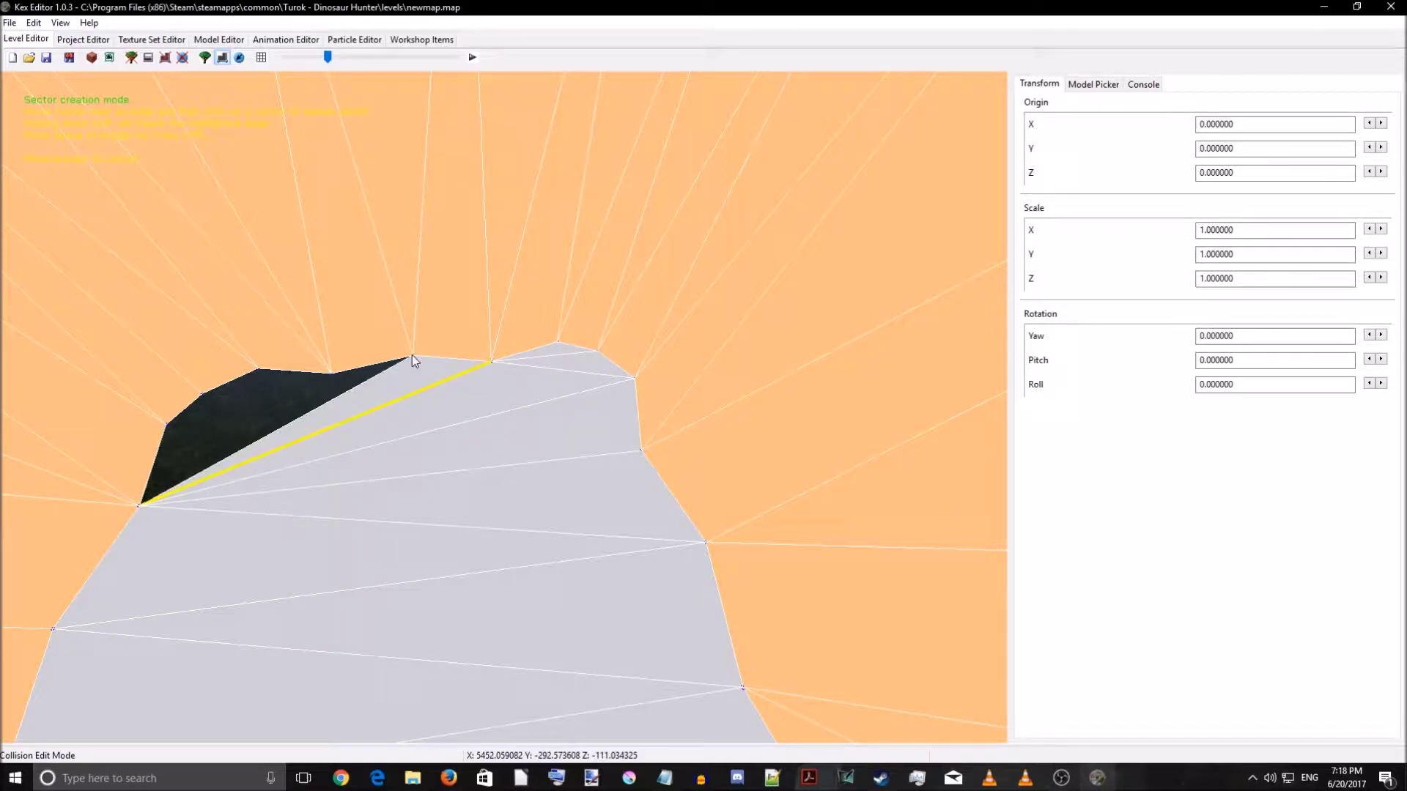
{"action": "left_click", "coordinate": [331, 376]}
- Close the last open corner of the hole with sectors, check the rim for gaps, and leave sector creation mode
{"action": "key", "text": "a"}
{"action": "right_click_drag", "start_coordinate": [213, 421], "coordinate": [604, 477]}
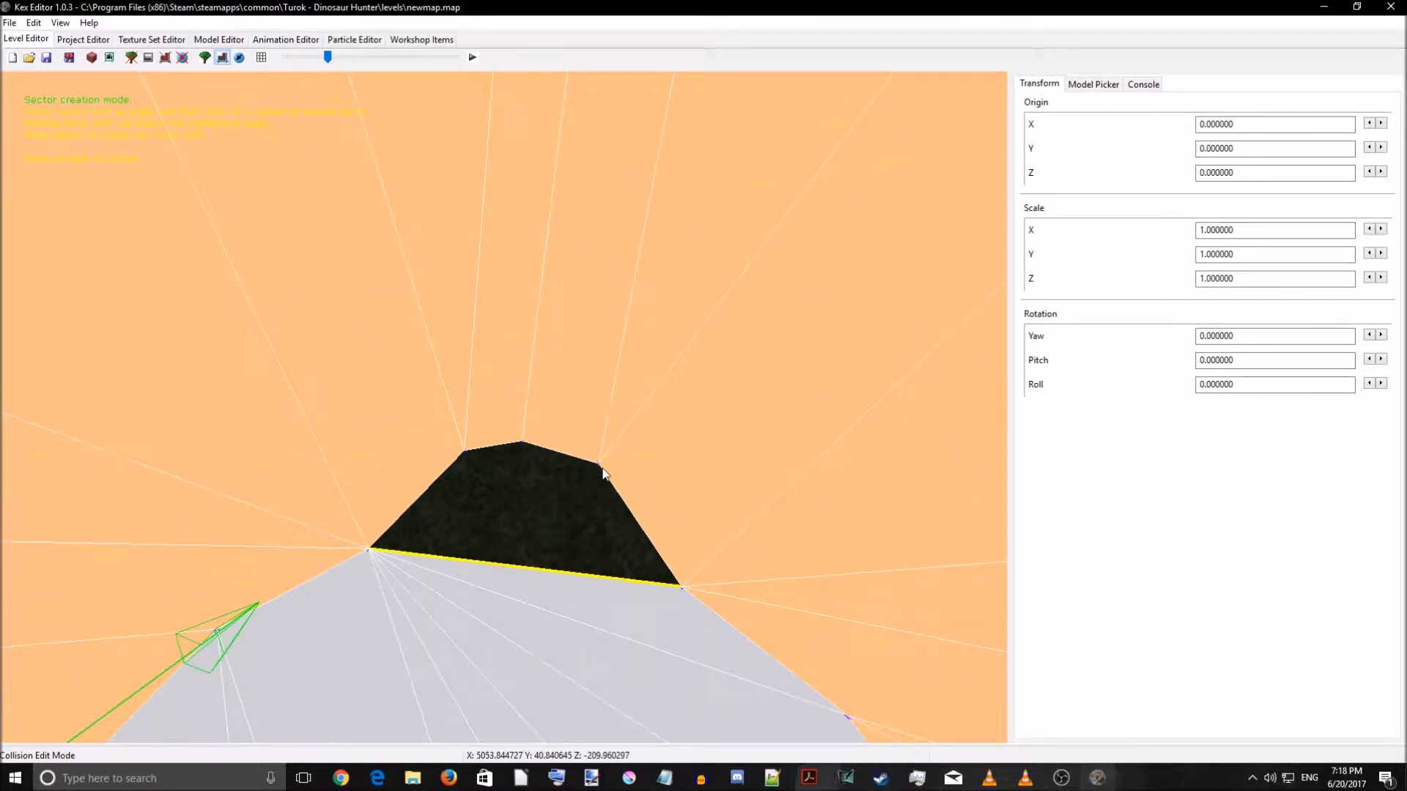
{"action": "left_click", "coordinate": [598, 466]}
{"action": "left_click", "coordinate": [523, 442]}
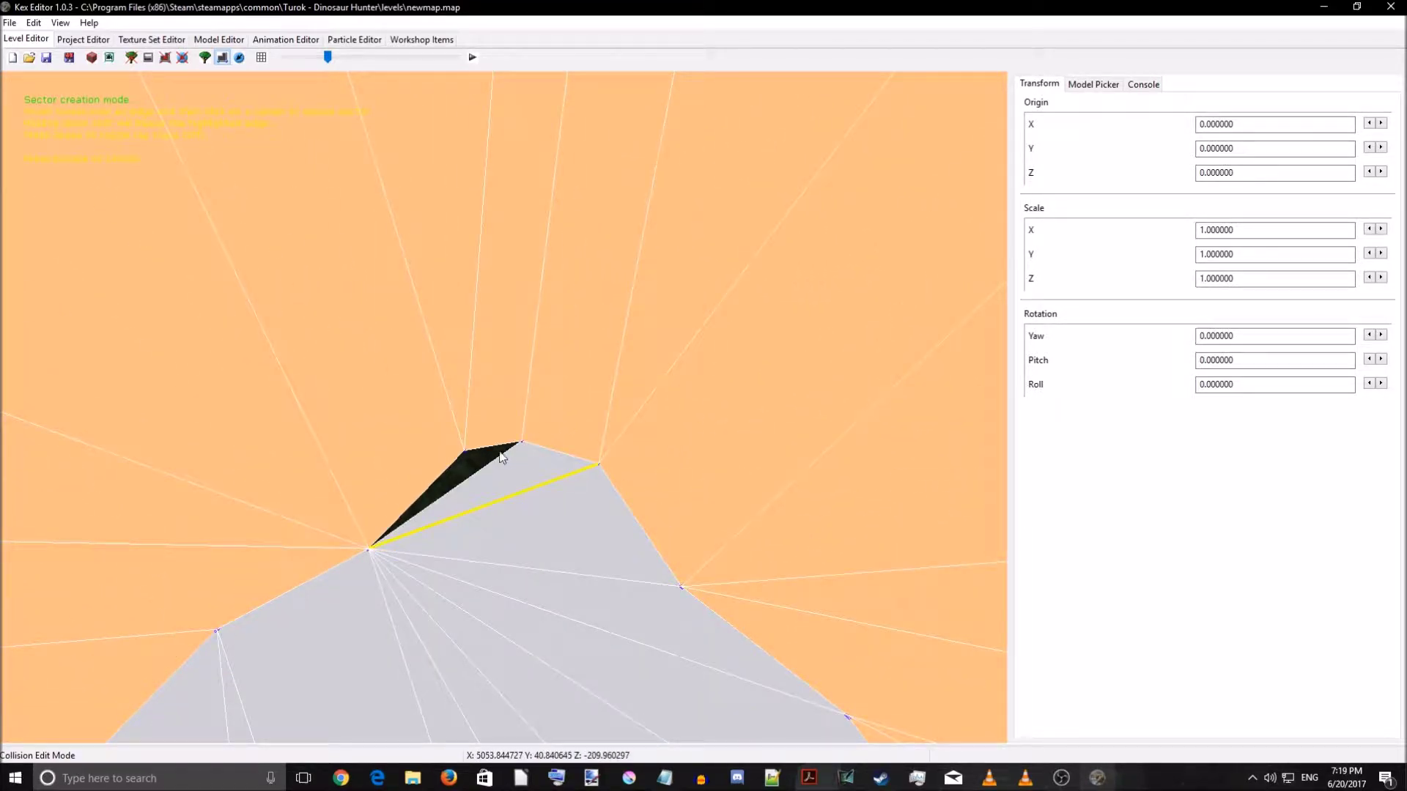
{"action": "right_click_drag", "start_coordinate": [471, 467], "coordinate": [404, 515]}
{"action": "right_click_drag", "start_coordinate": [553, 534], "coordinate": [574, 504]}
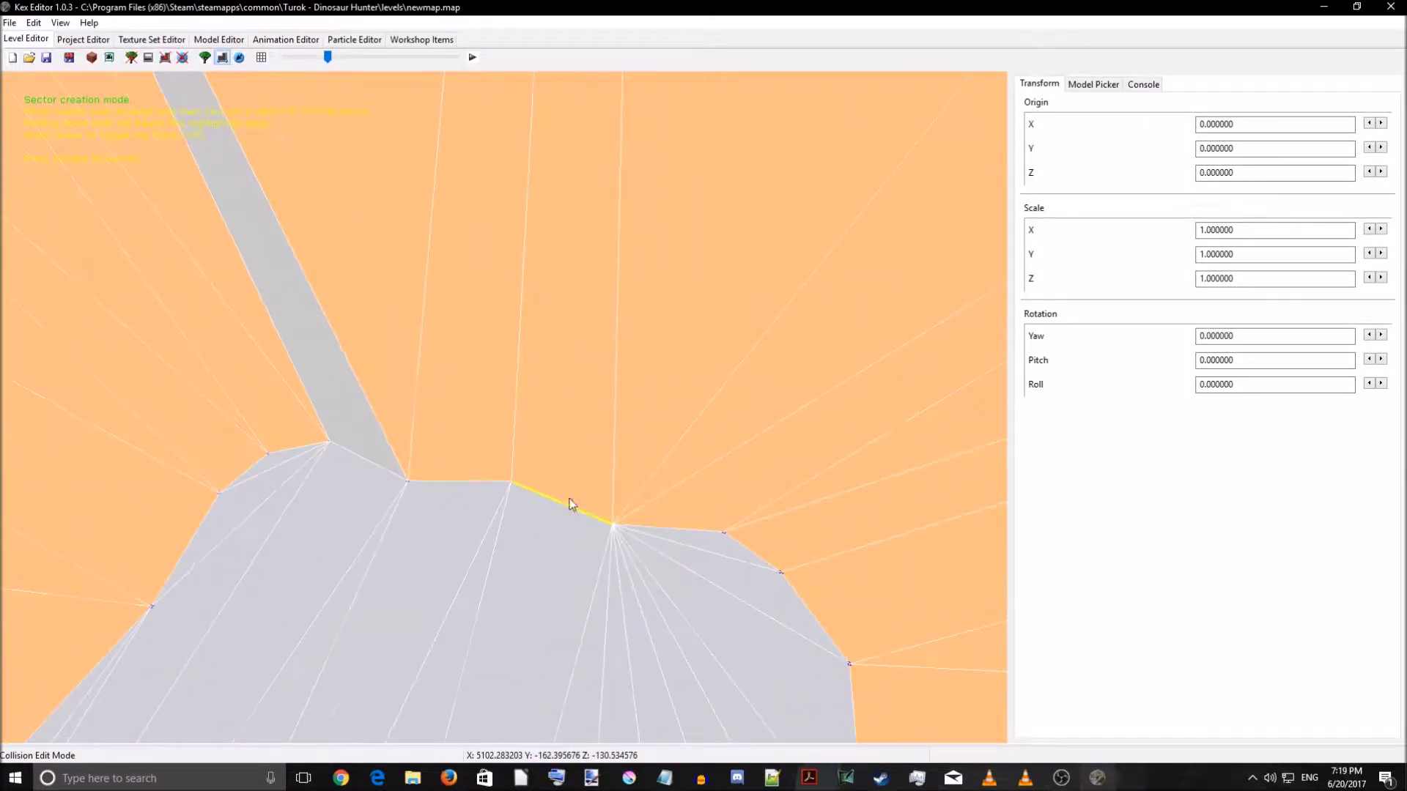
{"action": "right_click_drag", "start_coordinate": [375, 481], "coordinate": [578, 537]}
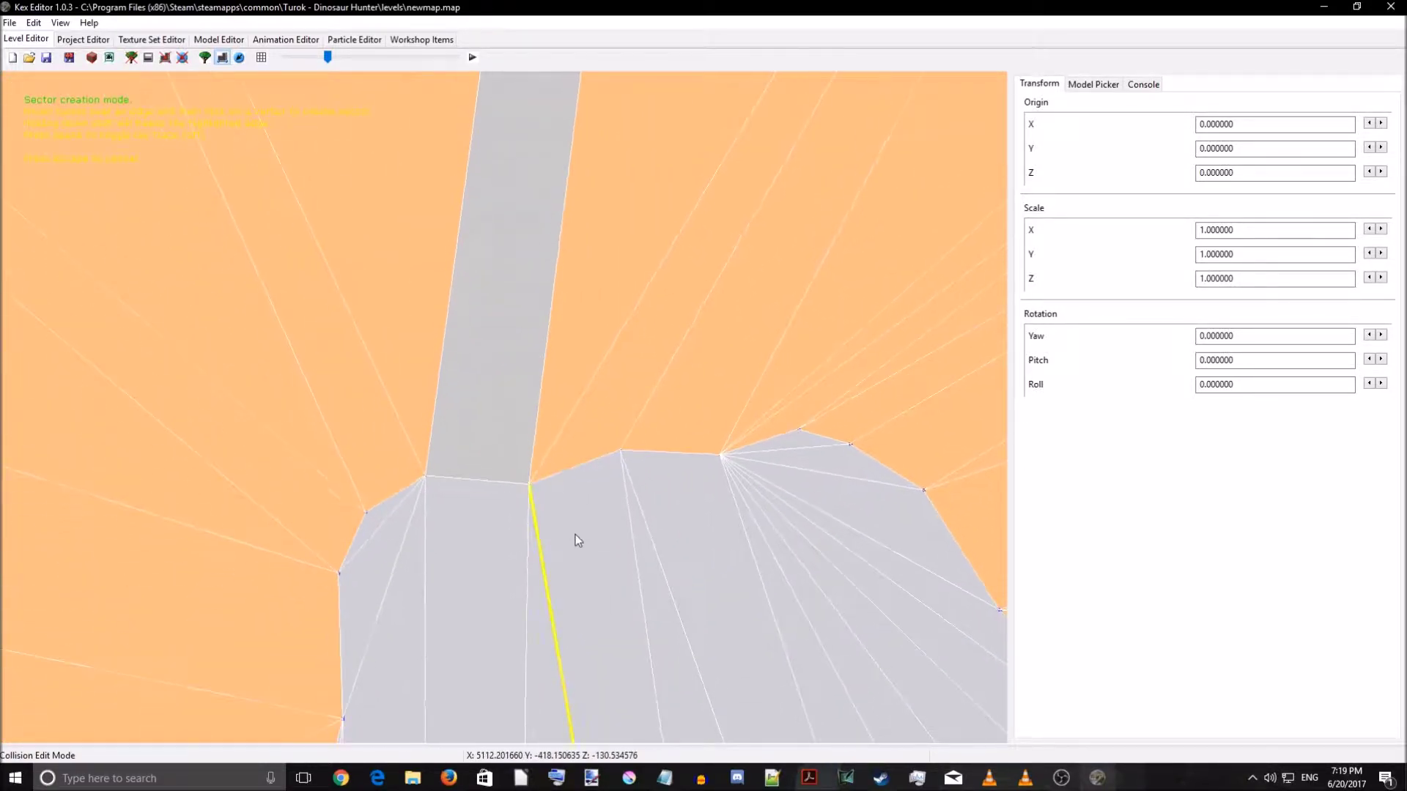
{"action": "key", "text": "Escape"}
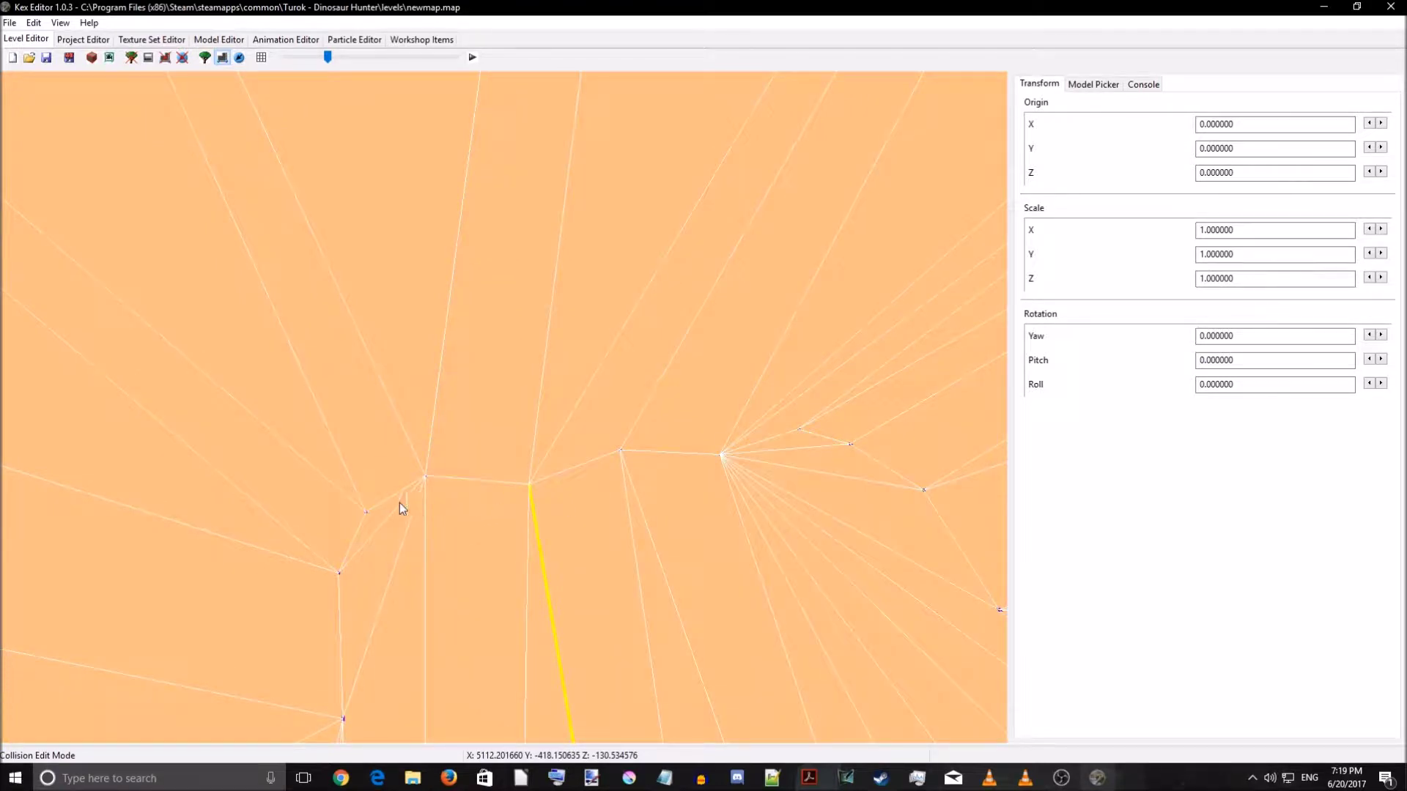
- Select all the newly created sectors that cover the lakebed hole
{"action": "left_click", "coordinate": [382, 540]}
{"action": "left_click", "coordinate": [409, 580]}
{"action": "left_click", "coordinate": [478, 577]}
{"action": "left_click", "coordinate": [537, 571]}
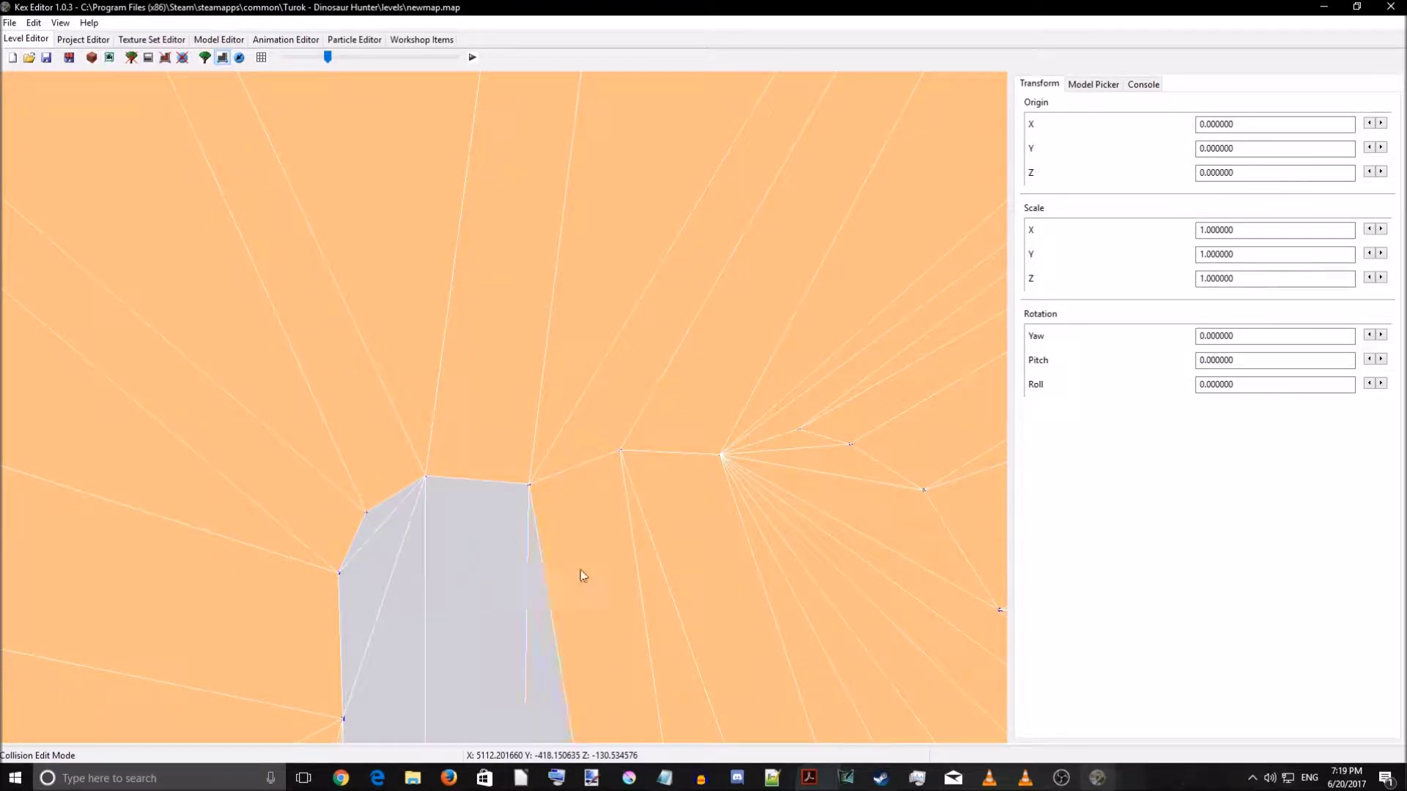
{"action": "left_click", "coordinate": [648, 554]}
{"action": "left_click", "coordinate": [697, 540]}
{"action": "left_click", "coordinate": [755, 520]}
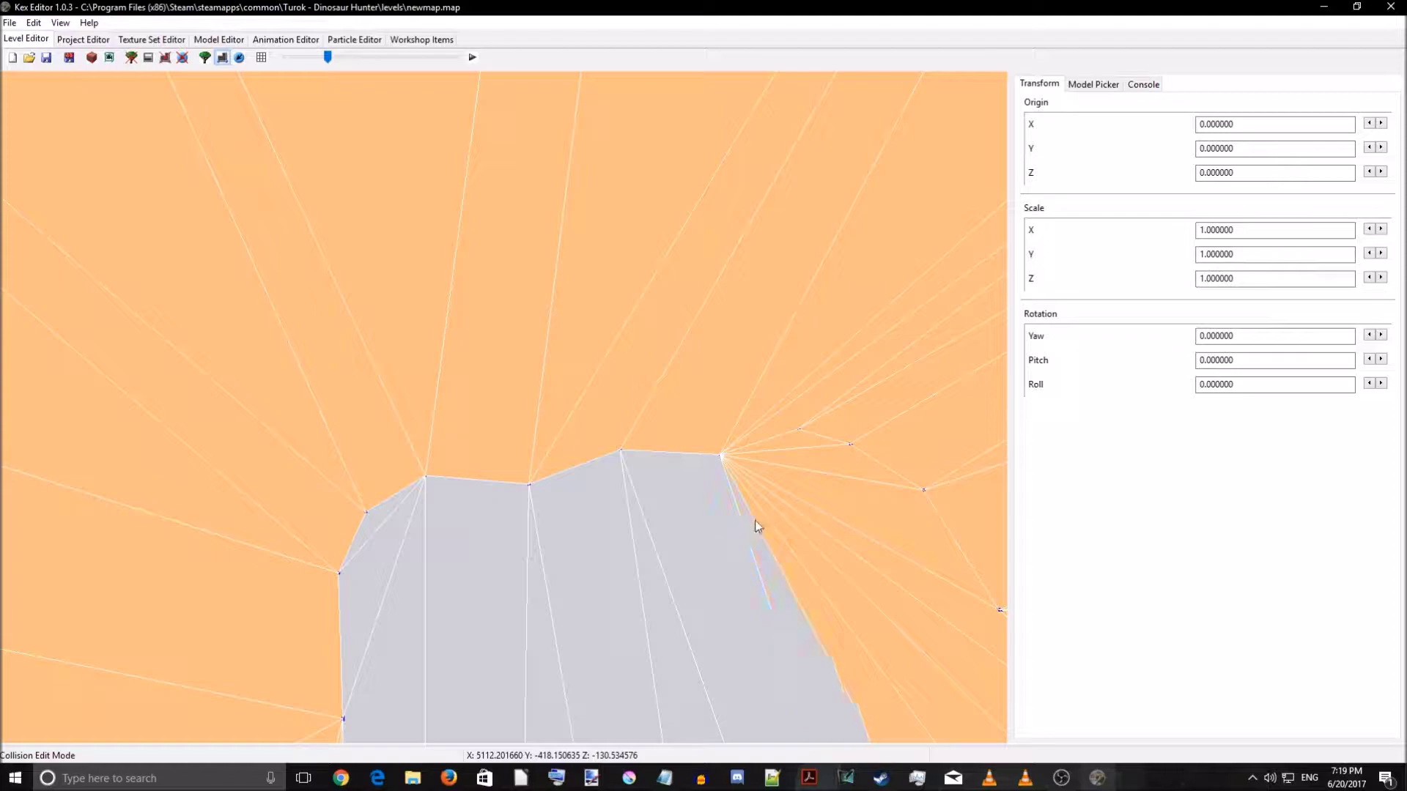
{"action": "left_click", "coordinate": [779, 513]}
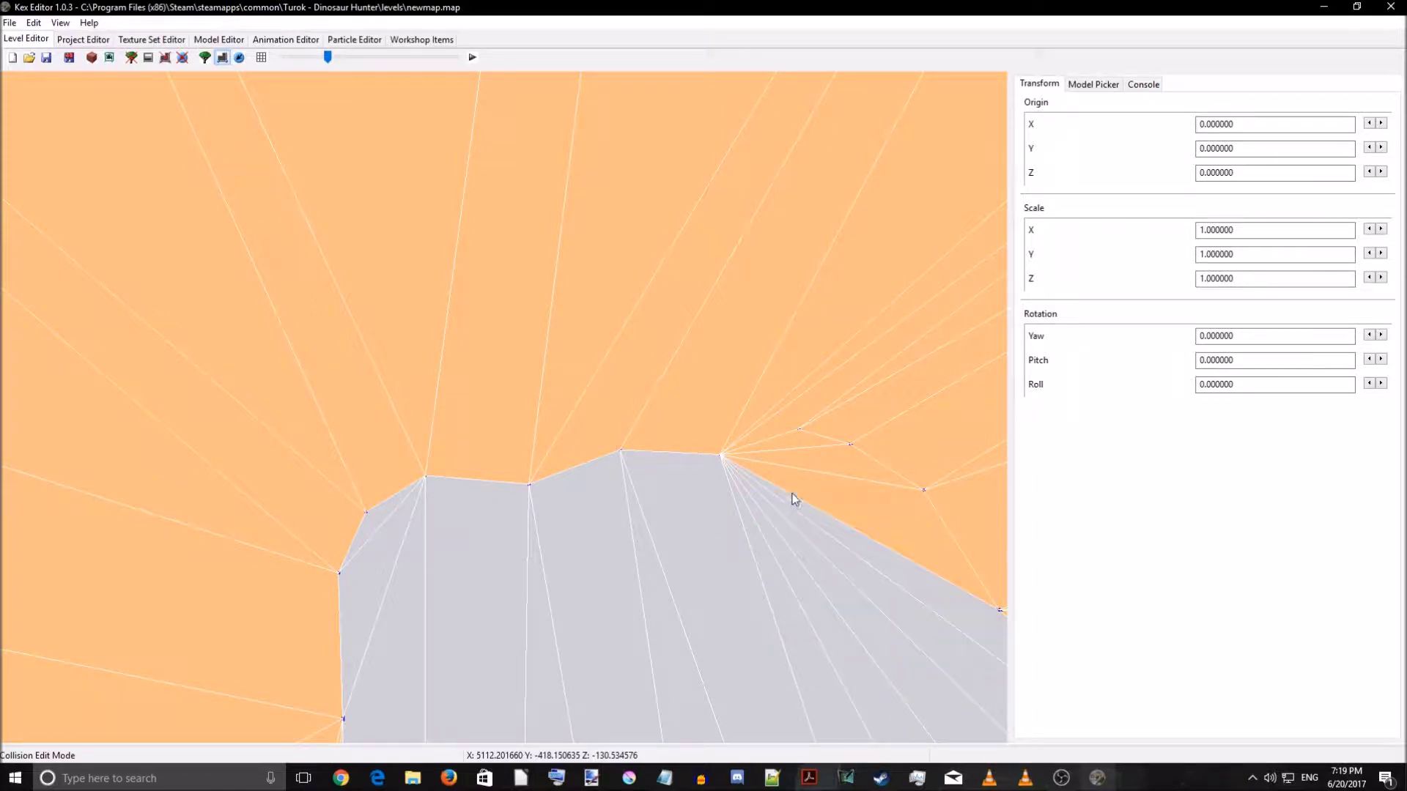
{"action": "right_click_drag", "start_coordinate": [783, 479], "coordinate": [863, 548]}
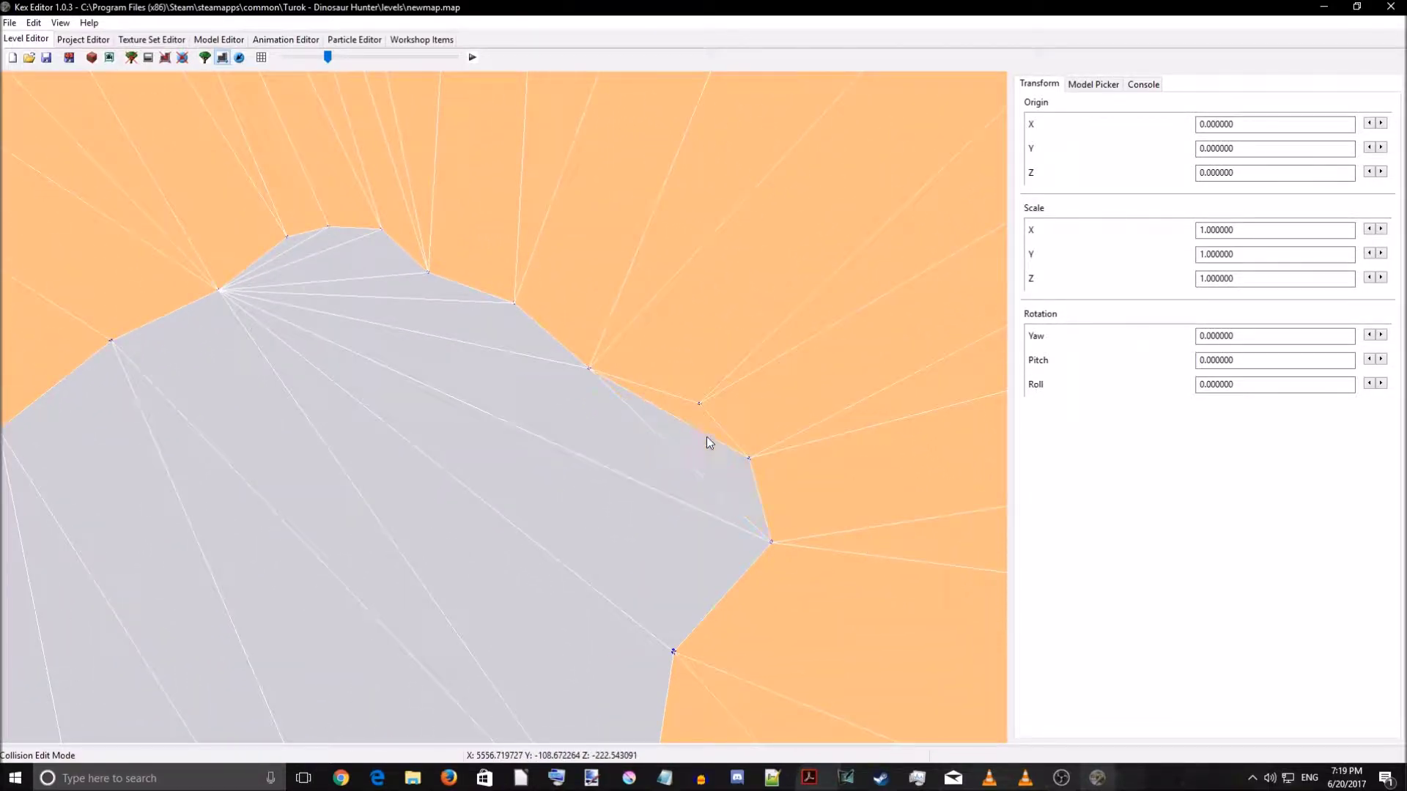
{"action": "mouse_move", "coordinate": [699, 432]}
{"action": "right_mouse_down"}
{"action": "mouse_move", "coordinate": [473, 494]}
{"action": "mouse_move", "coordinate": [454, 438]}
{"action": "mouse_move", "coordinate": [477, 415]}
{"action": "mouse_move", "coordinate": [666, 409]}
{"action": "mouse_move", "coordinate": [525, 427]}
{"action": "mouse_move", "coordinate": [602, 387]}
{"action": "mouse_move", "coordinate": [630, 461]}
{"action": "mouse_move", "coordinate": [599, 472]}
{"action": "mouse_move", "coordinate": [747, 471]}
{"action": "mouse_move", "coordinate": [356, 485]}
{"action": "mouse_move", "coordinate": [457, 453]}
{"action": "mouse_move", "coordinate": [527, 395]}
{"action": "mouse_move", "coordinate": [576, 423]}
{"action": "mouse_move", "coordinate": [630, 395]}
{"action": "mouse_move", "coordinate": [715, 464]}
{"action": "mouse_move", "coordinate": [719, 517]}
{"action": "mouse_move", "coordinate": [402, 545]}
{"action": "mouse_move", "coordinate": [429, 534]}
{"action": "mouse_move", "coordinate": [416, 517]}
{"action": "mouse_move", "coordinate": [512, 506]}
{"action": "mouse_move", "coordinate": [594, 403]}
{"action": "mouse_move", "coordinate": [672, 393]}
{"action": "mouse_move", "coordinate": [549, 440]}
{"action": "mouse_move", "coordinate": [664, 448]}
{"action": "mouse_move", "coordinate": [804, 521]}
{"action": "mouse_move", "coordinate": [550, 429]}
{"action": "mouse_move", "coordinate": [688, 425]}
{"action": "mouse_move", "coordinate": [688, 533]}
{"action": "mouse_move", "coordinate": [707, 569]}
{"action": "mouse_move", "coordinate": [727, 550]}
{"action": "right_mouse_up"}
- Apply sector properties to the selected sectors with only the Draw Sky and Draw Sun flags enabled
{"action": "right_click", "coordinate": [727, 550]}
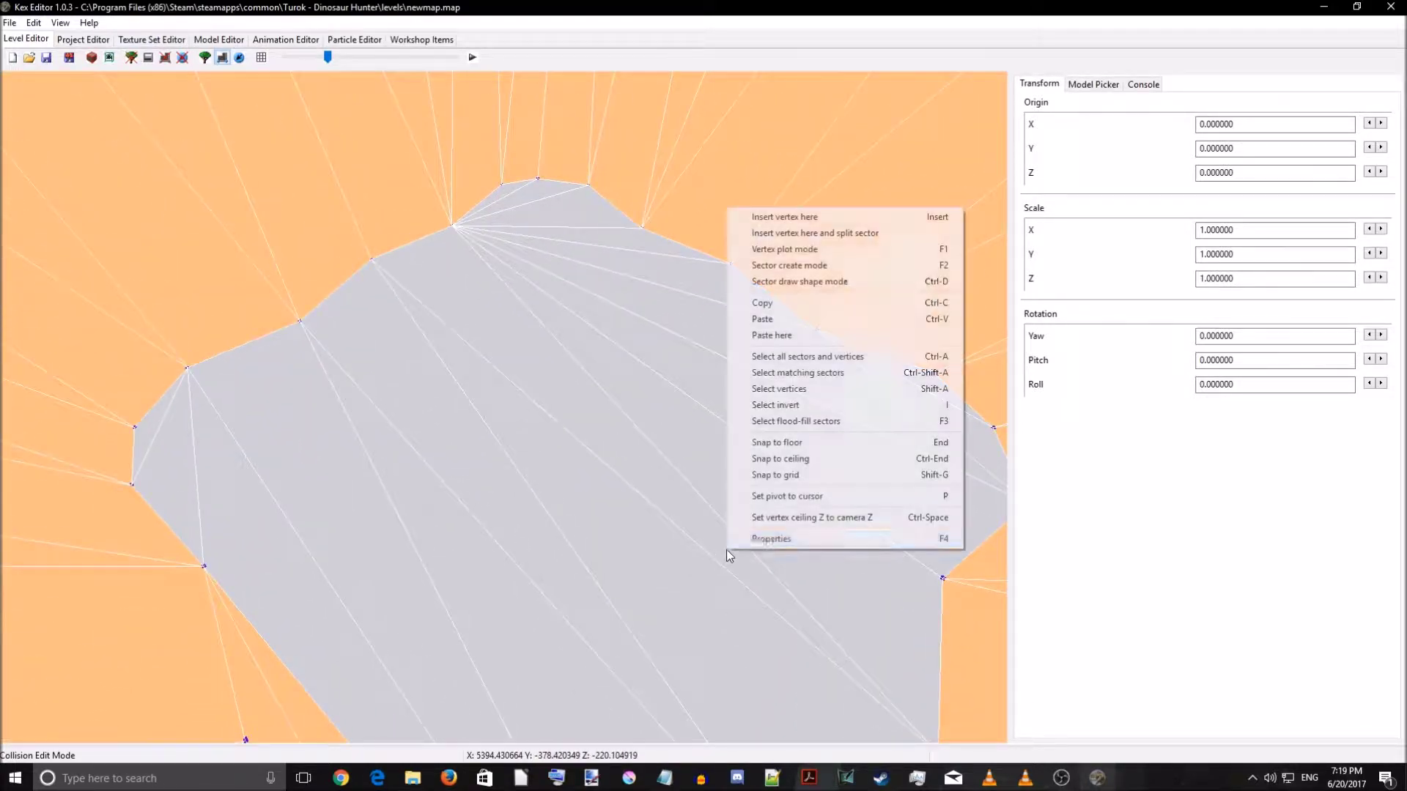
{"action": "left_click", "coordinate": [754, 542]}
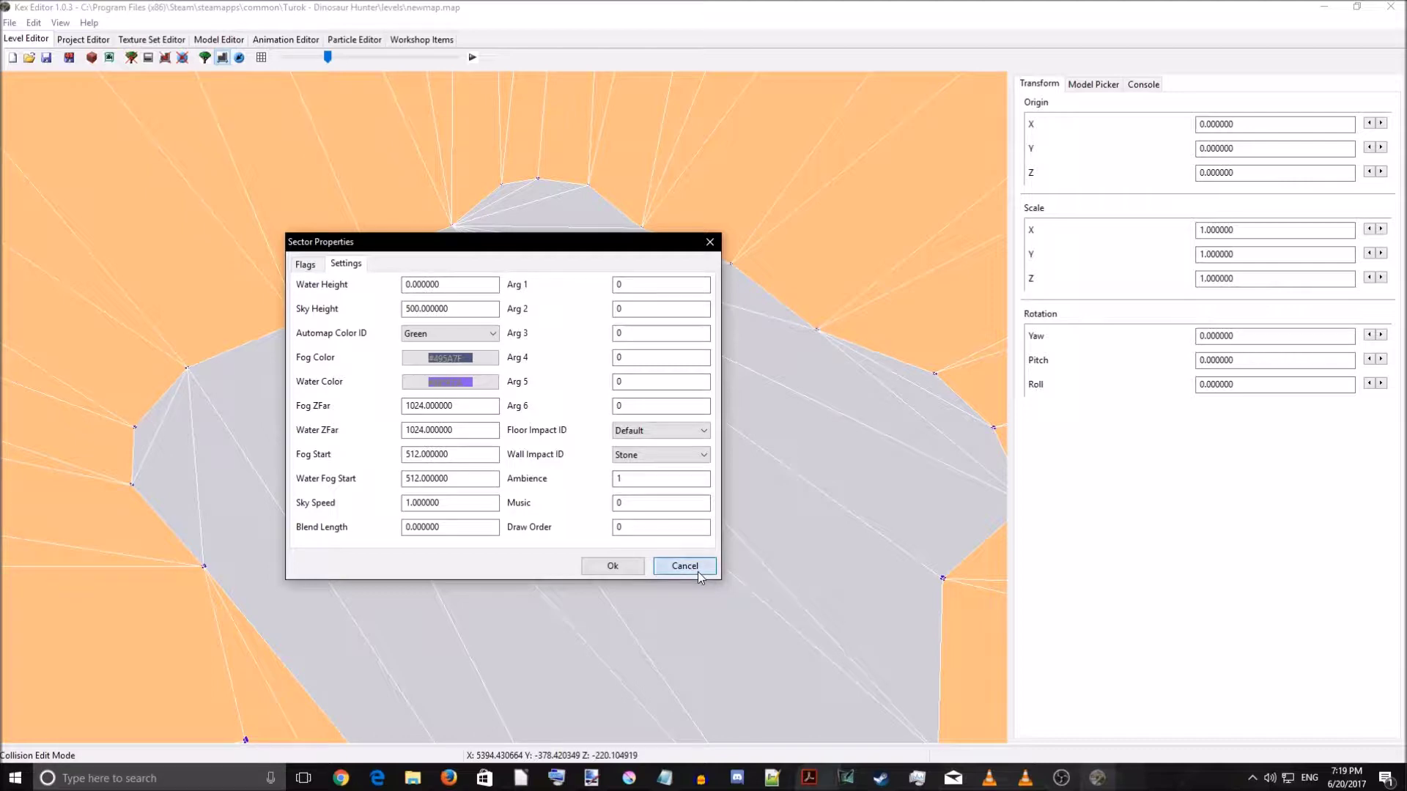
{"action": "left_click", "coordinate": [318, 265]}
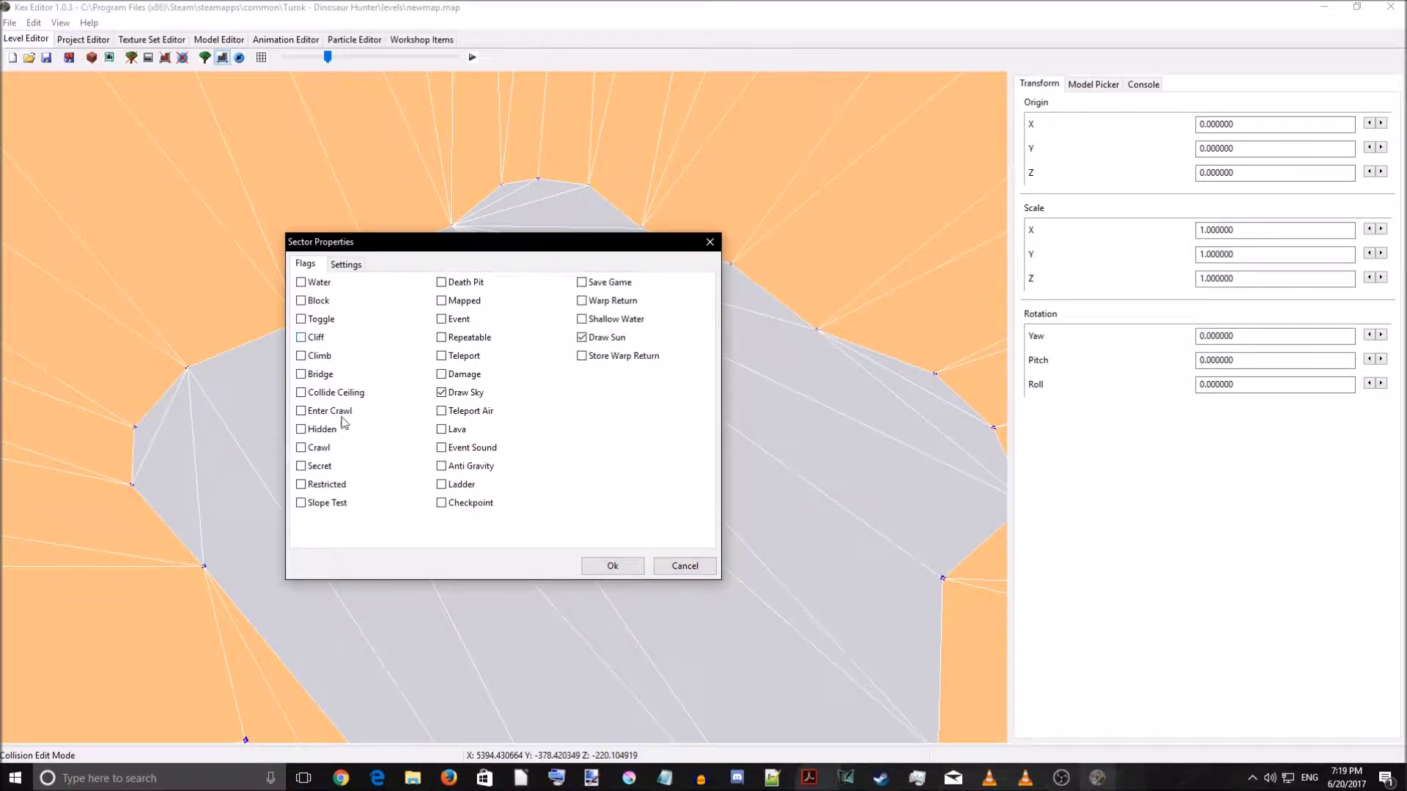
{"action": "left_click", "coordinate": [612, 567]}
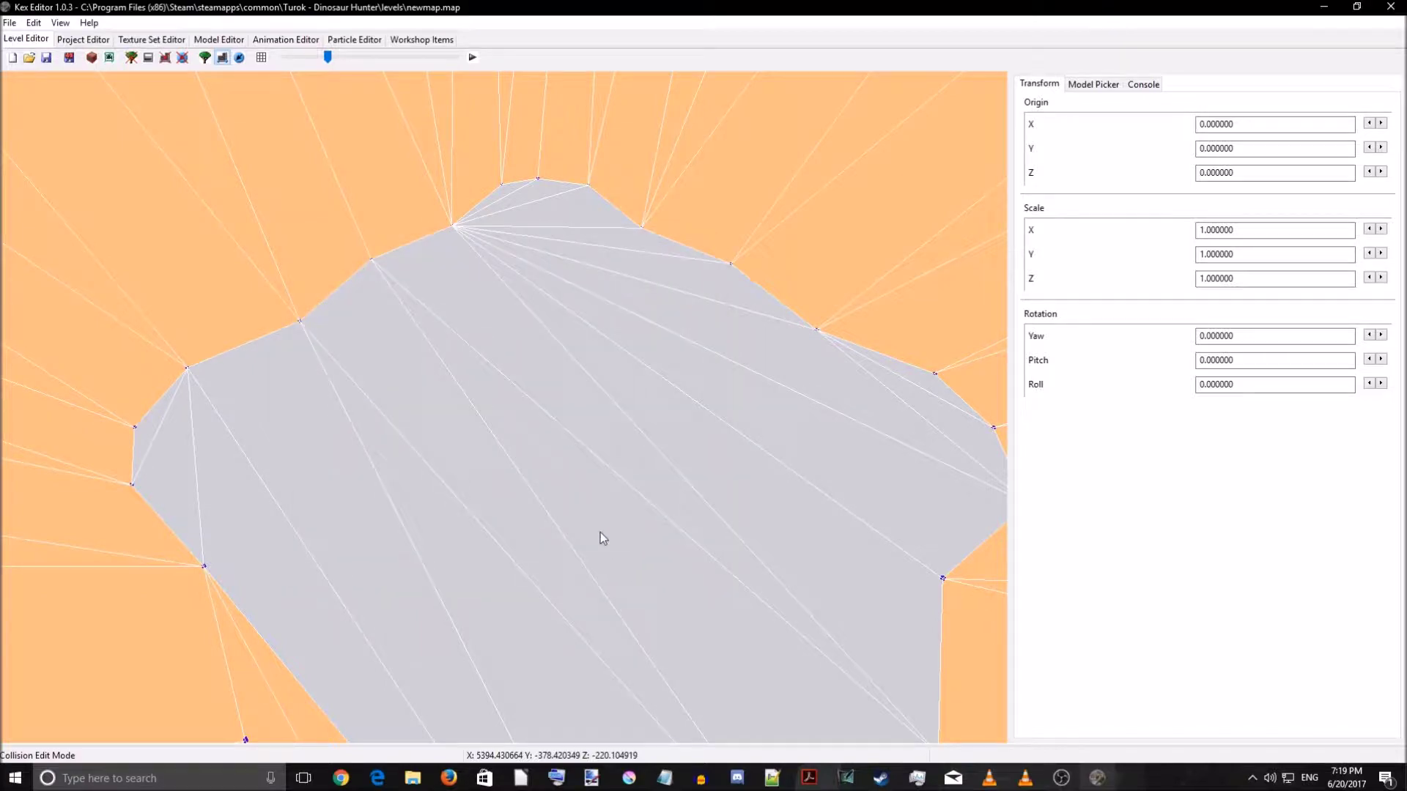
- Deselect the filled sectors, check the lake from above, and save the map over newmap.map
{"action": "key", "text": "Tab"}
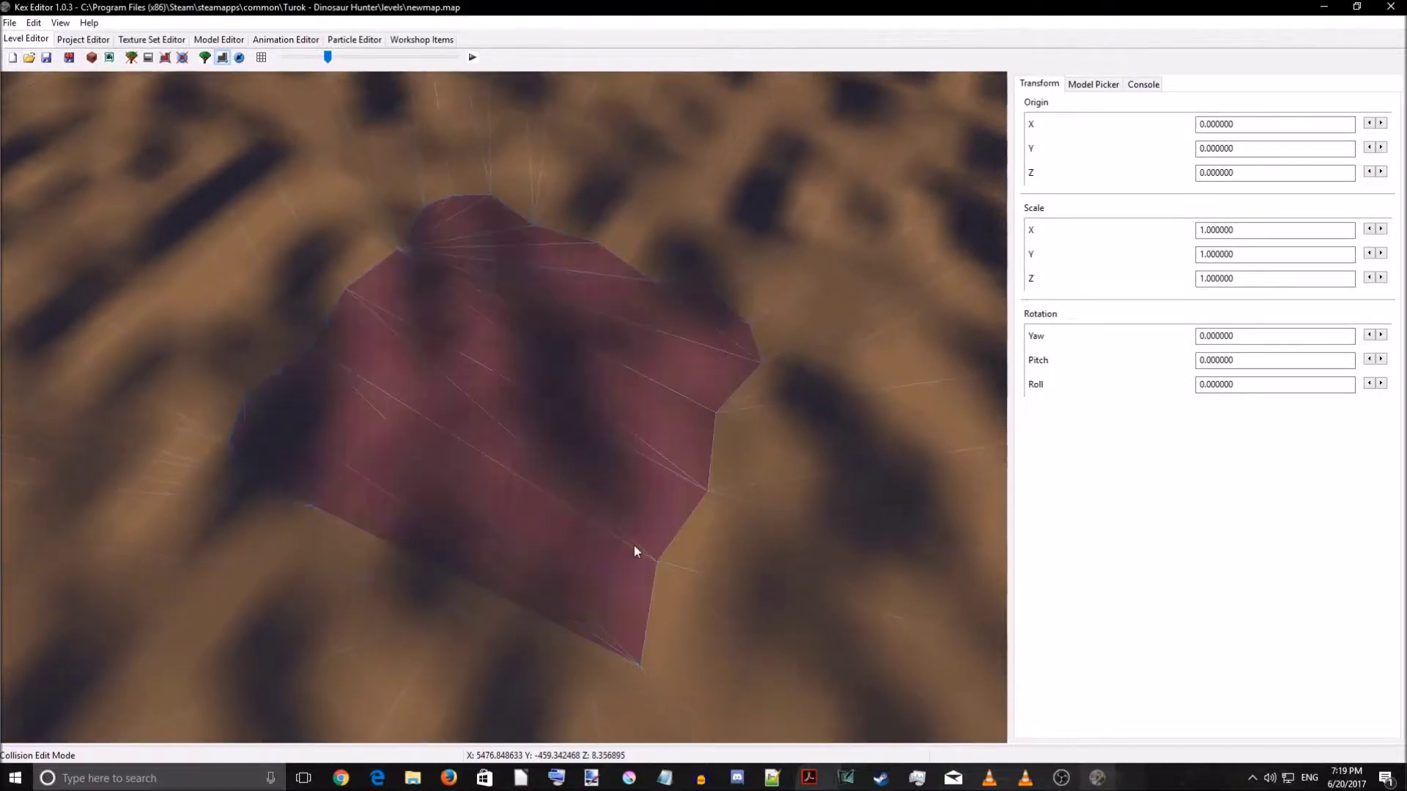
{"action": "right_click_drag", "start_coordinate": [635, 545], "coordinate": [560, 494]}
{"action": "key", "text": "s"}
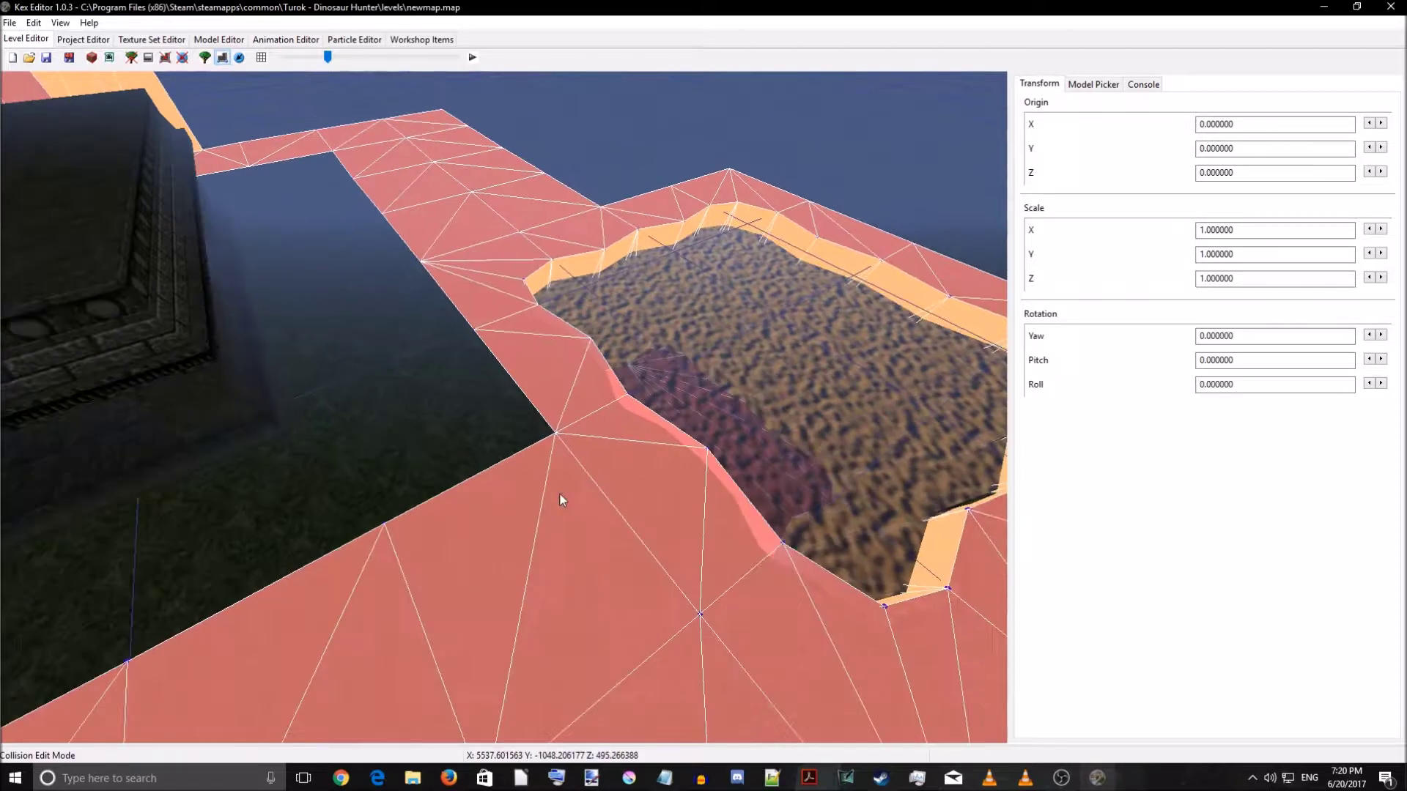
{"action": "left_click", "coordinate": [47, 58]}
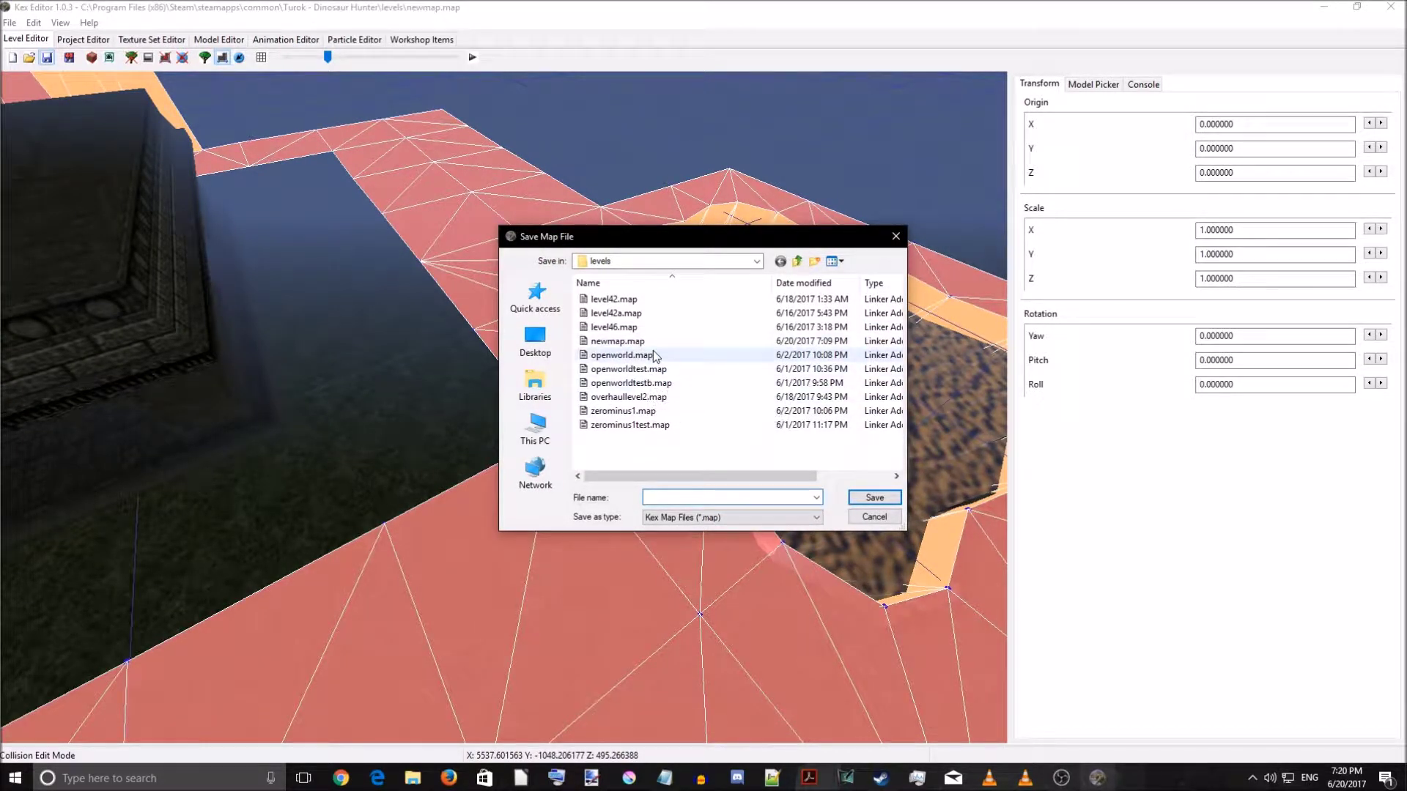
{"action": "left_click", "coordinate": [655, 341]}
{"action": "left_click", "coordinate": [884, 502]}
{"action": "left_click", "coordinate": [743, 394]}
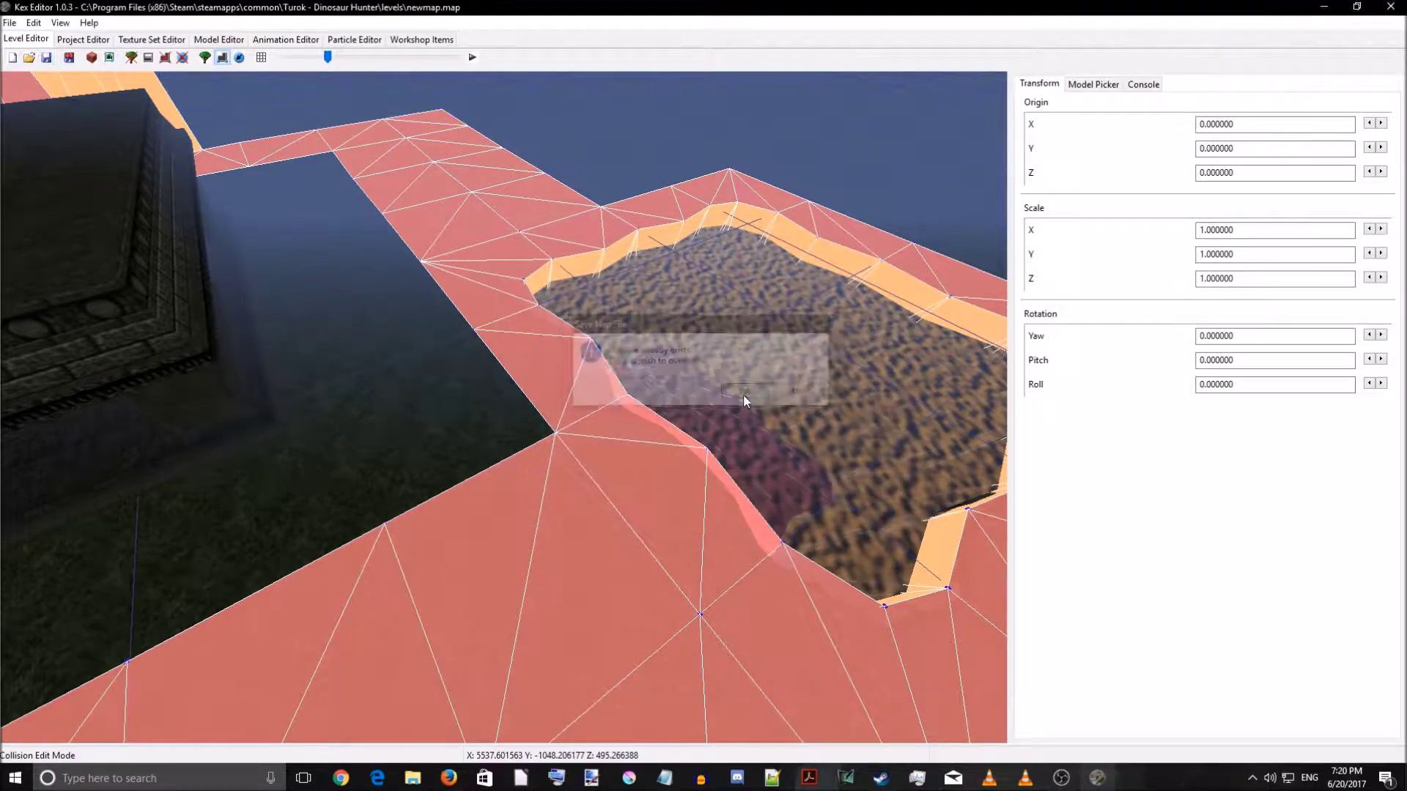
- Playtest the level and walk along the cliff and across the grass to the lake
{"action": "left_click", "coordinate": [472, 57]}
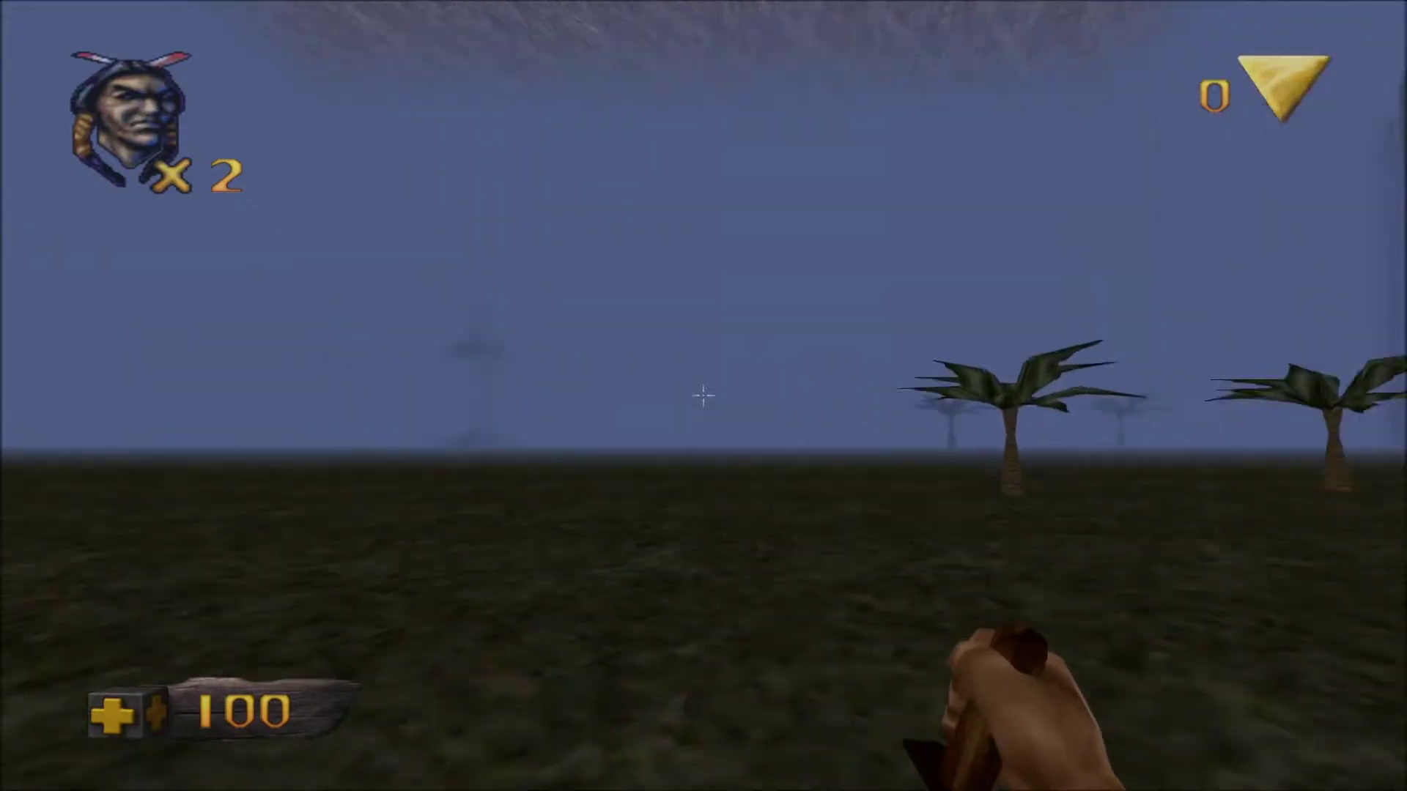
{"action": "key", "text": "w"}
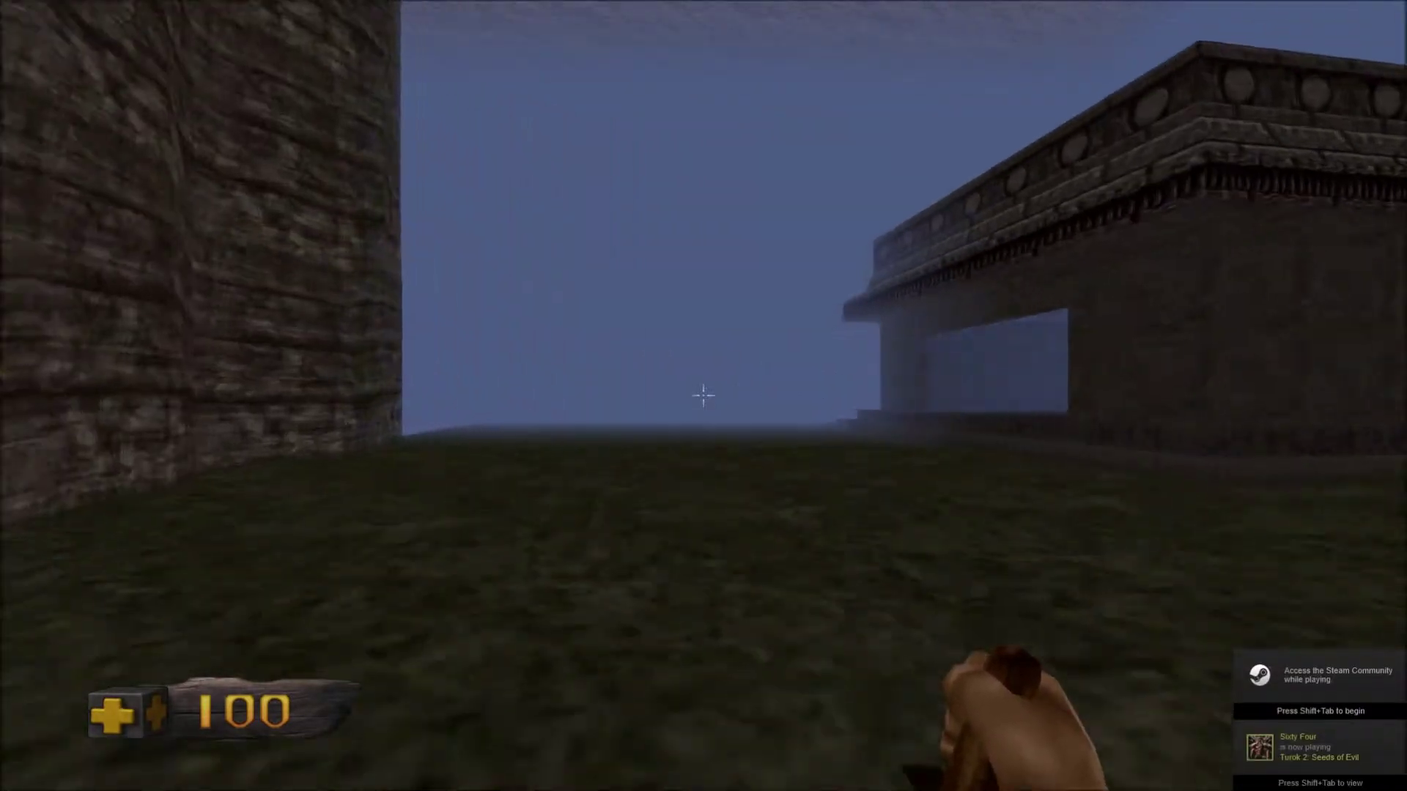
{"action": "key", "text": "w"}
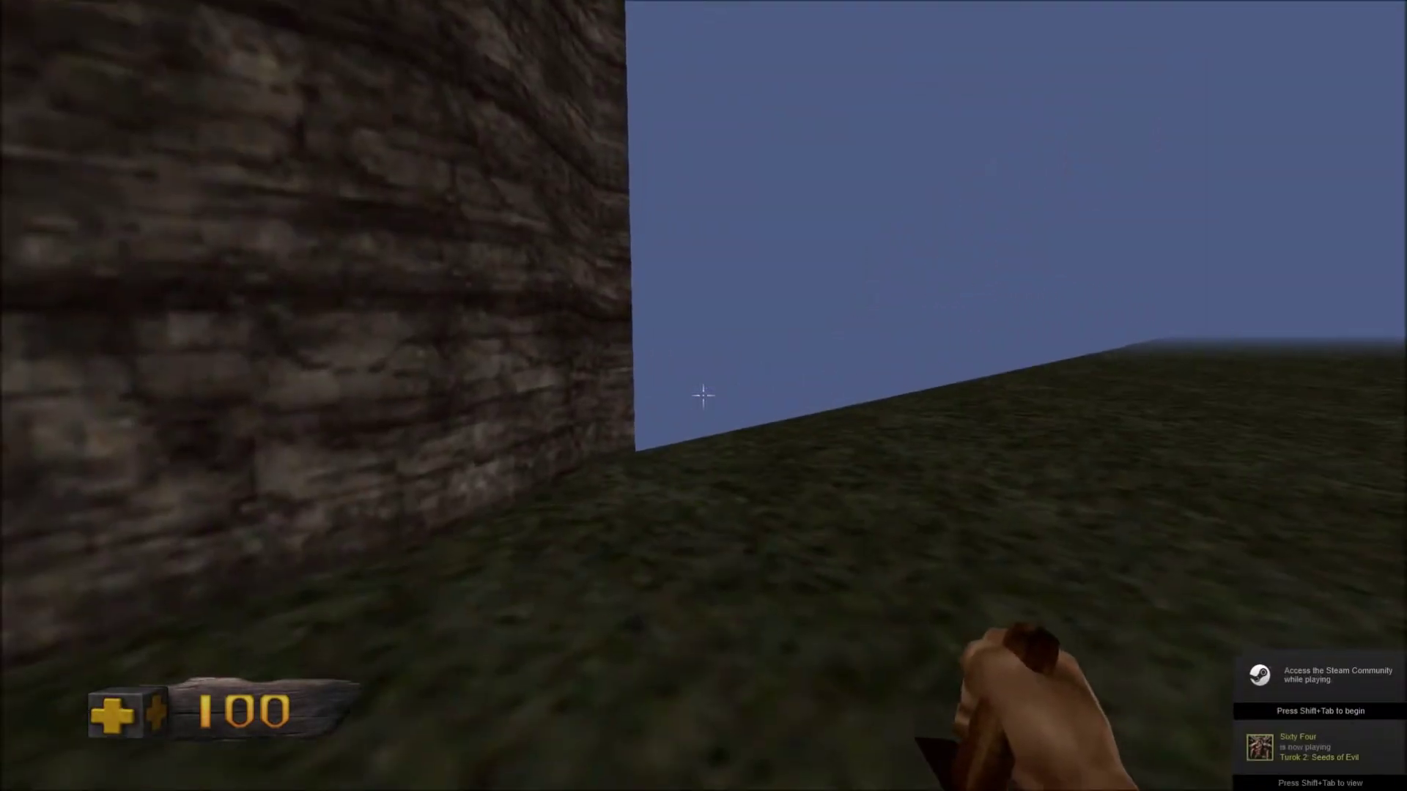
{"action": "key", "text": "w"}
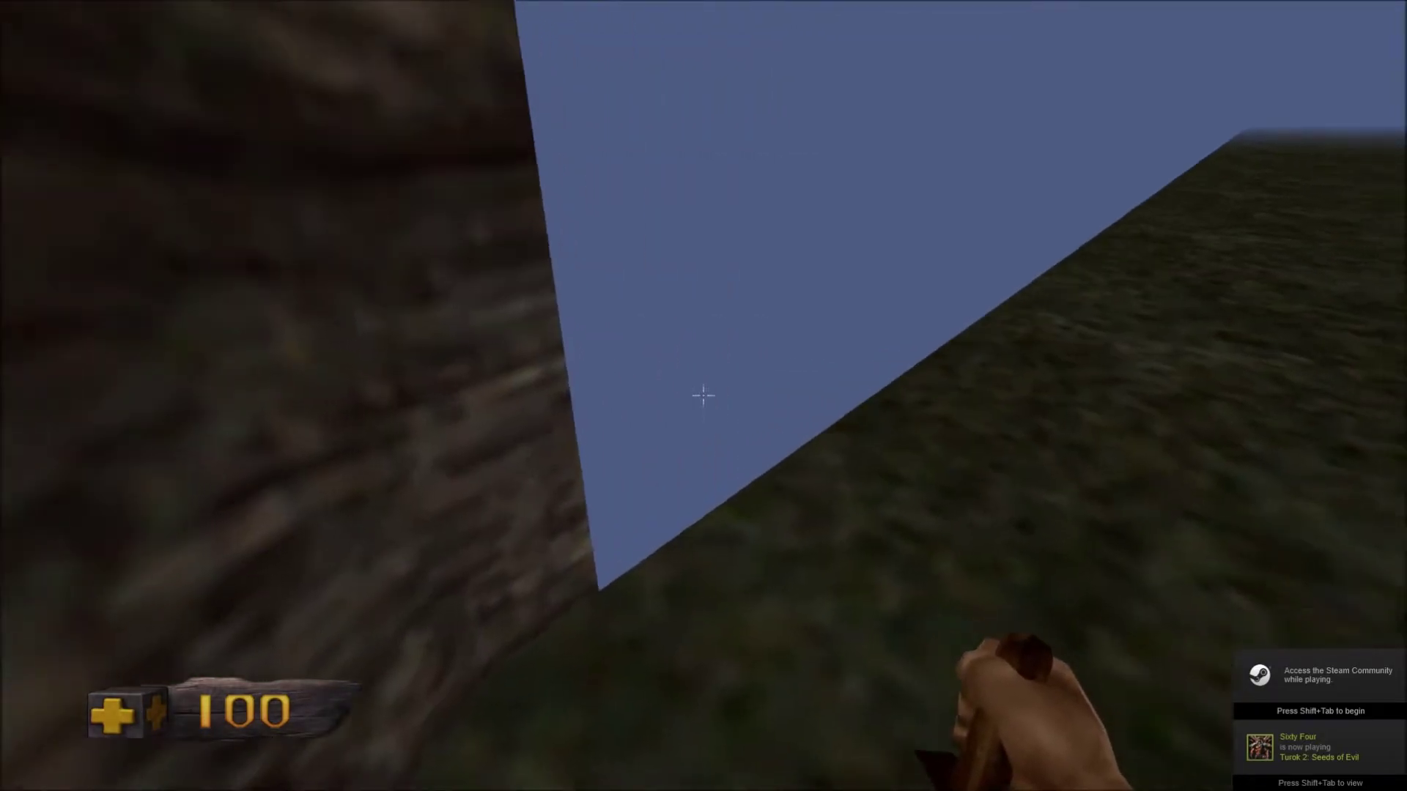
{"action": "key", "text": "w"}
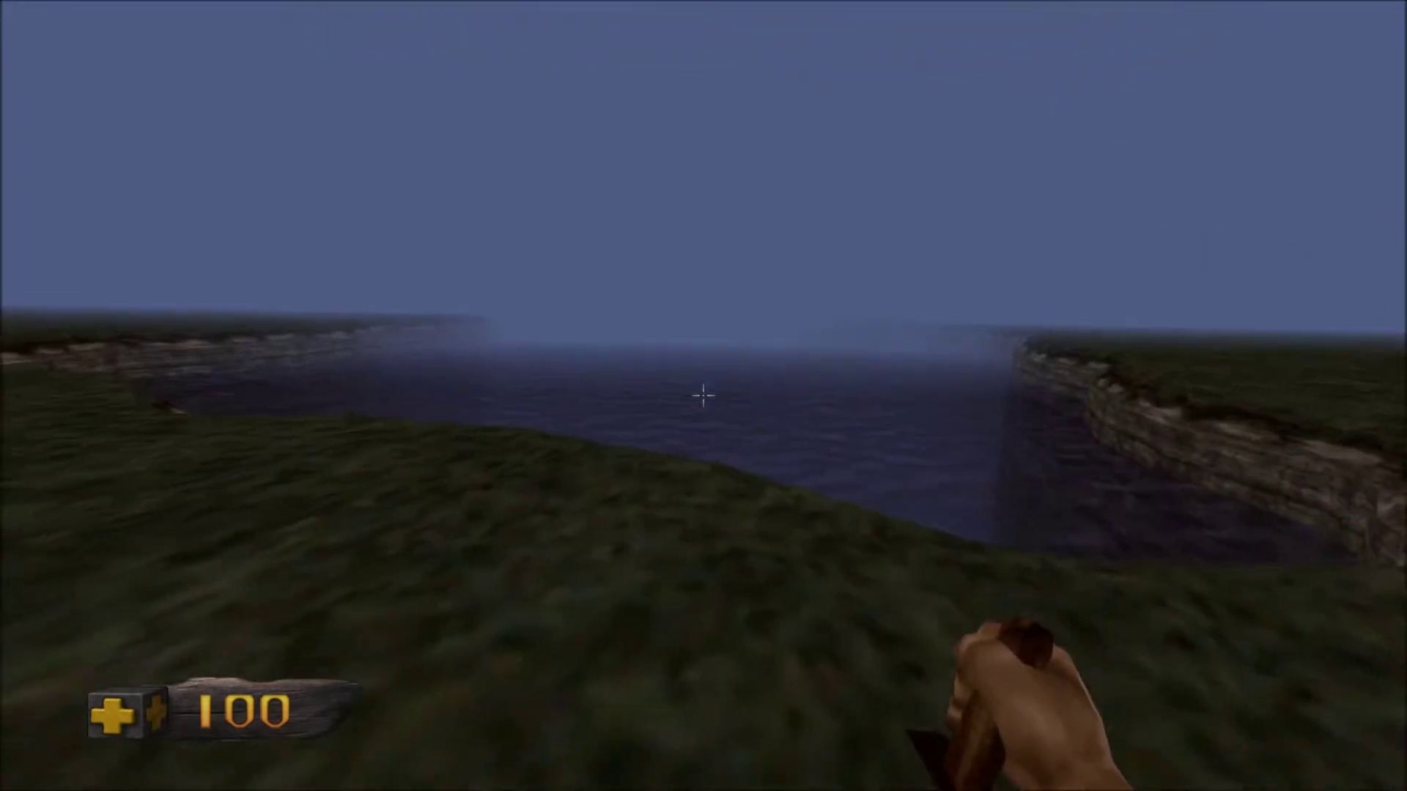
- Walk around the lake's shore, drop into it, and inspect the lakebed and rock walls from the bottom
{"action": "key", "text": "w"}
{"action": "key", "text": "w"}
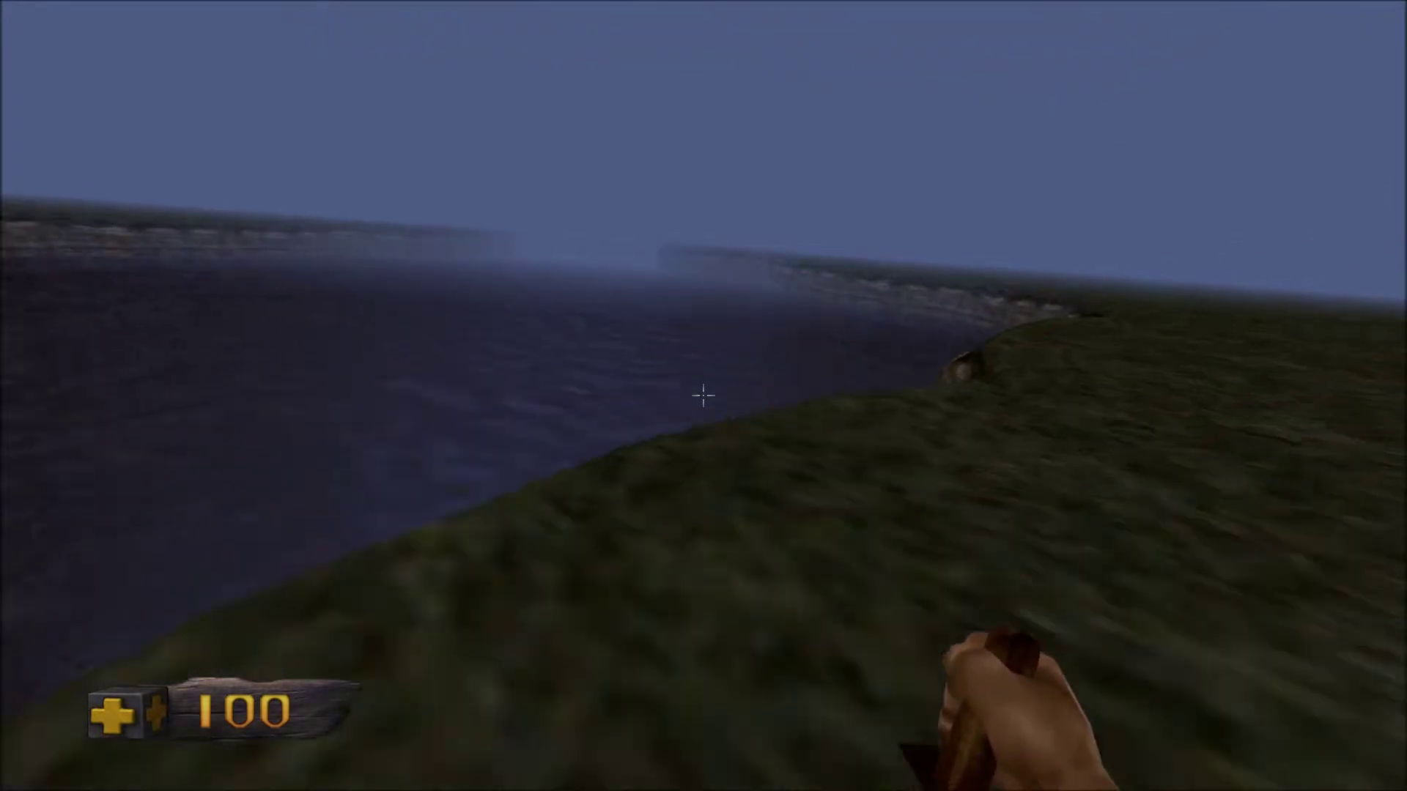
{"action": "key", "text": "w"}
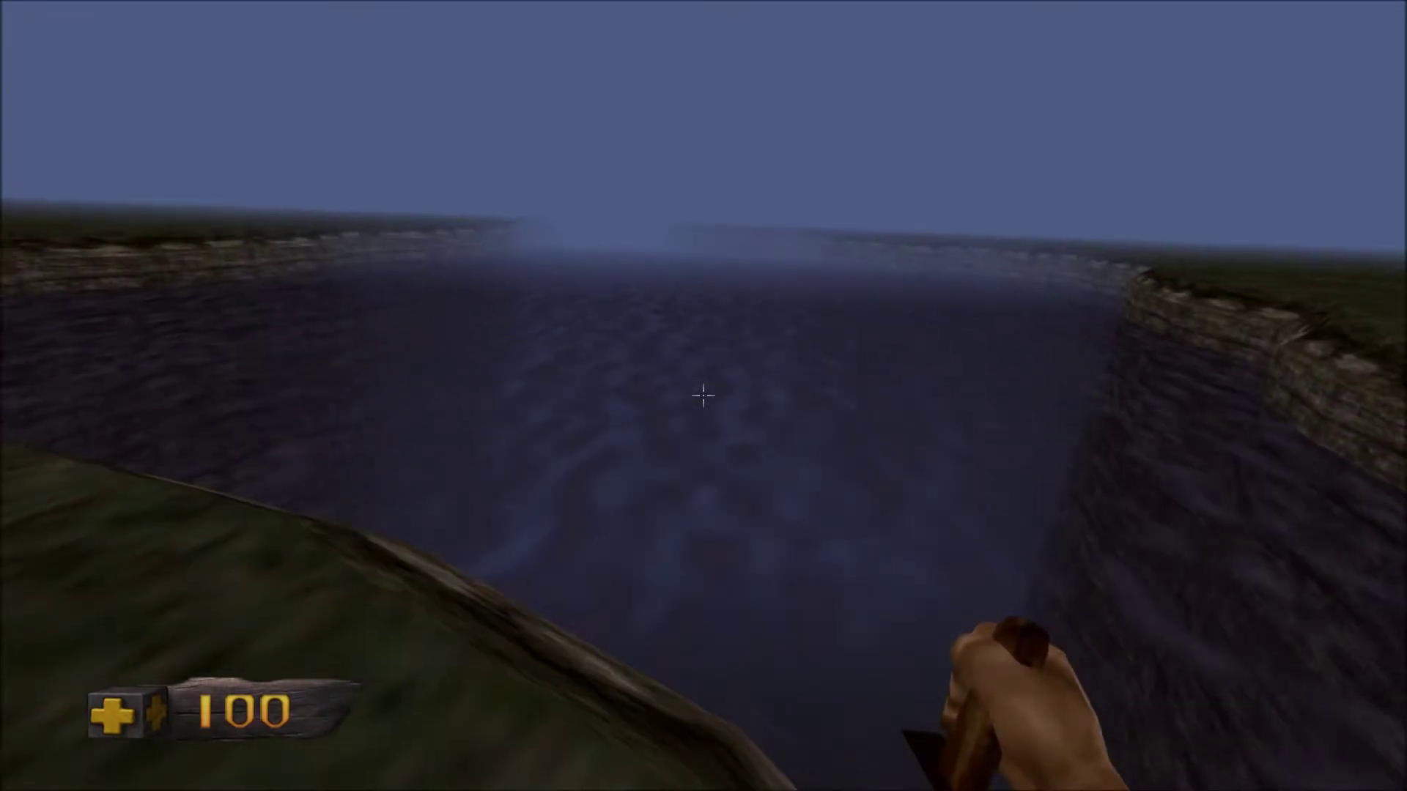
{"action": "key", "text": "w"}
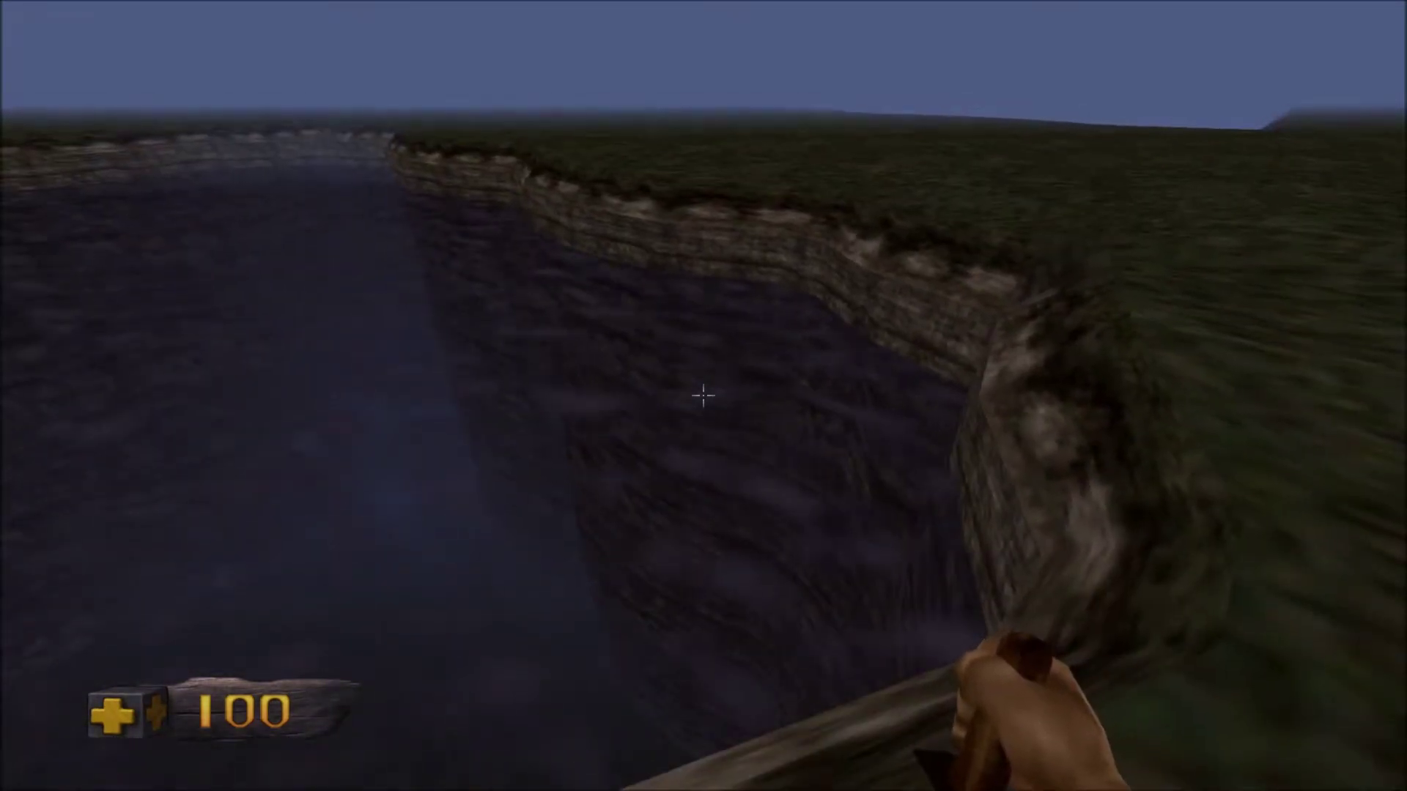
{"action": "key", "text": "w"}
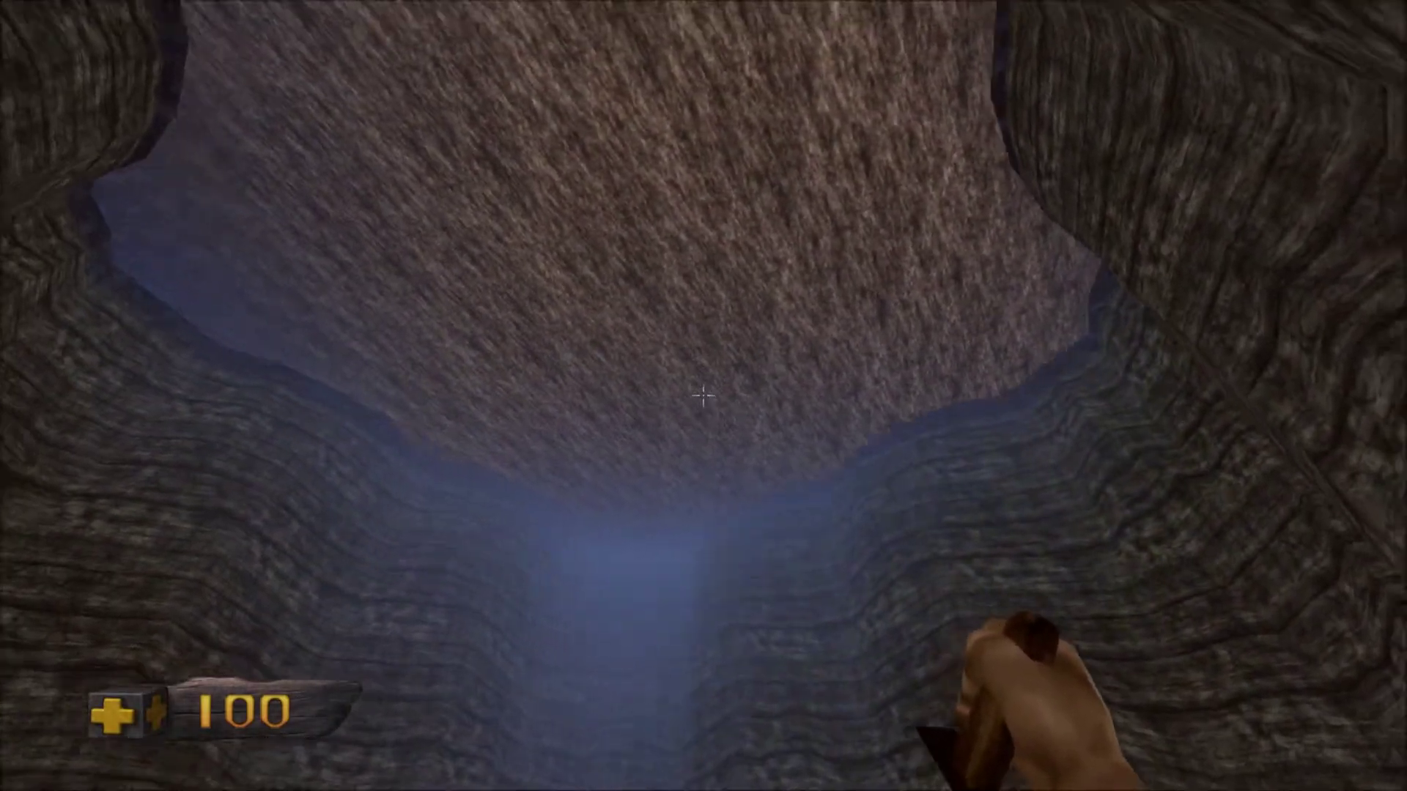
{"action": "key", "text": "w"}
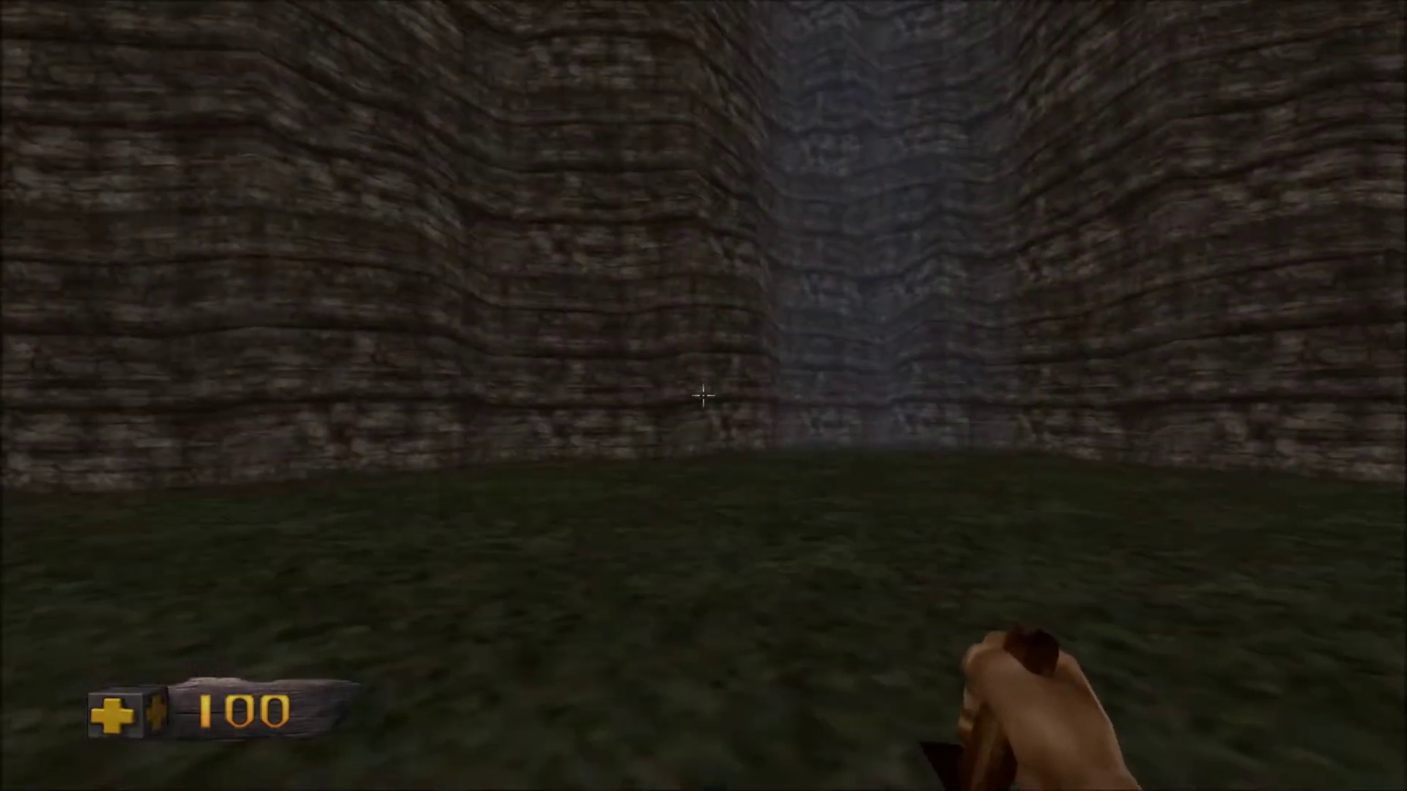
- Turn on no clipping, fly up out of the lake onto the grassy ground, and turn clipping back on
{"action": "key", "text": "grave"}
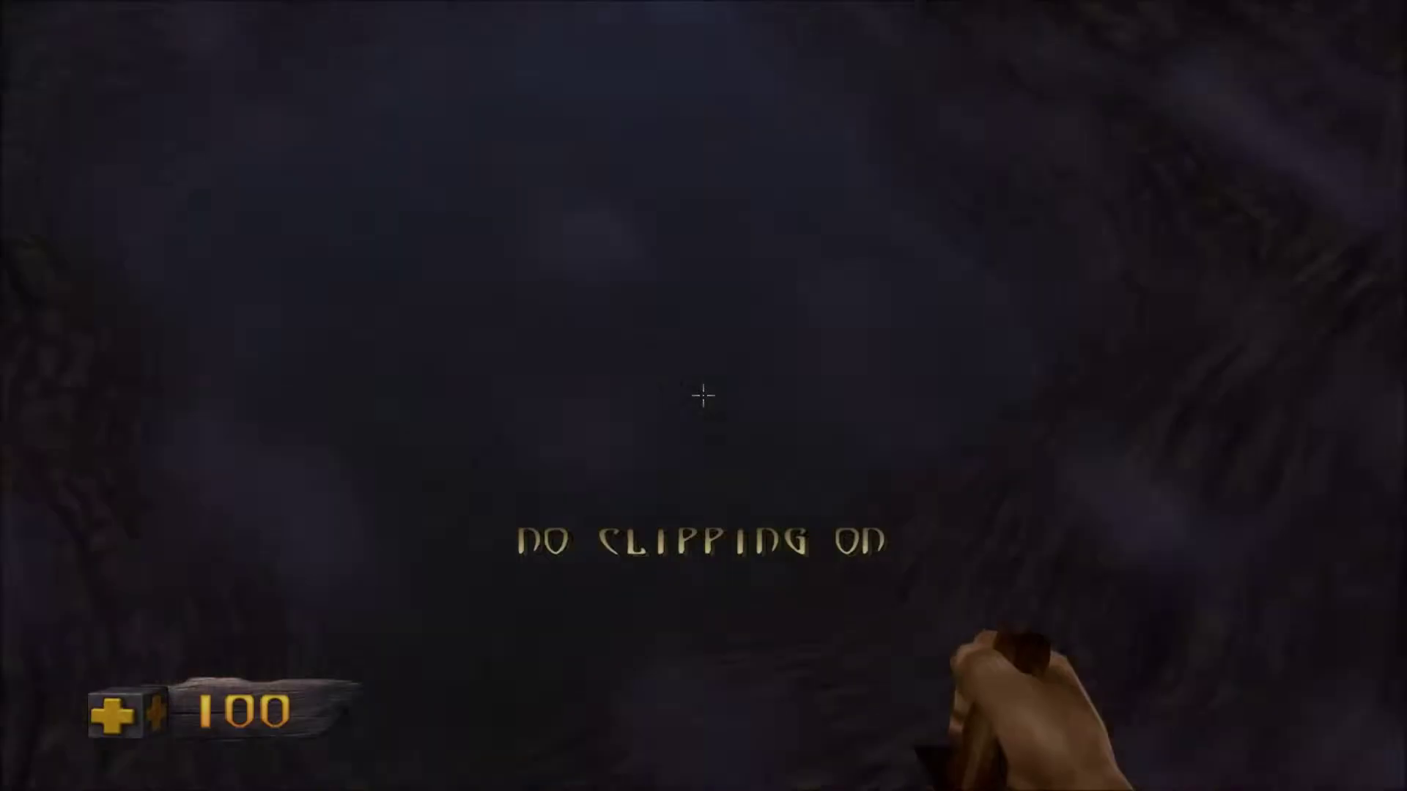
{"action": "key", "text": "space"}
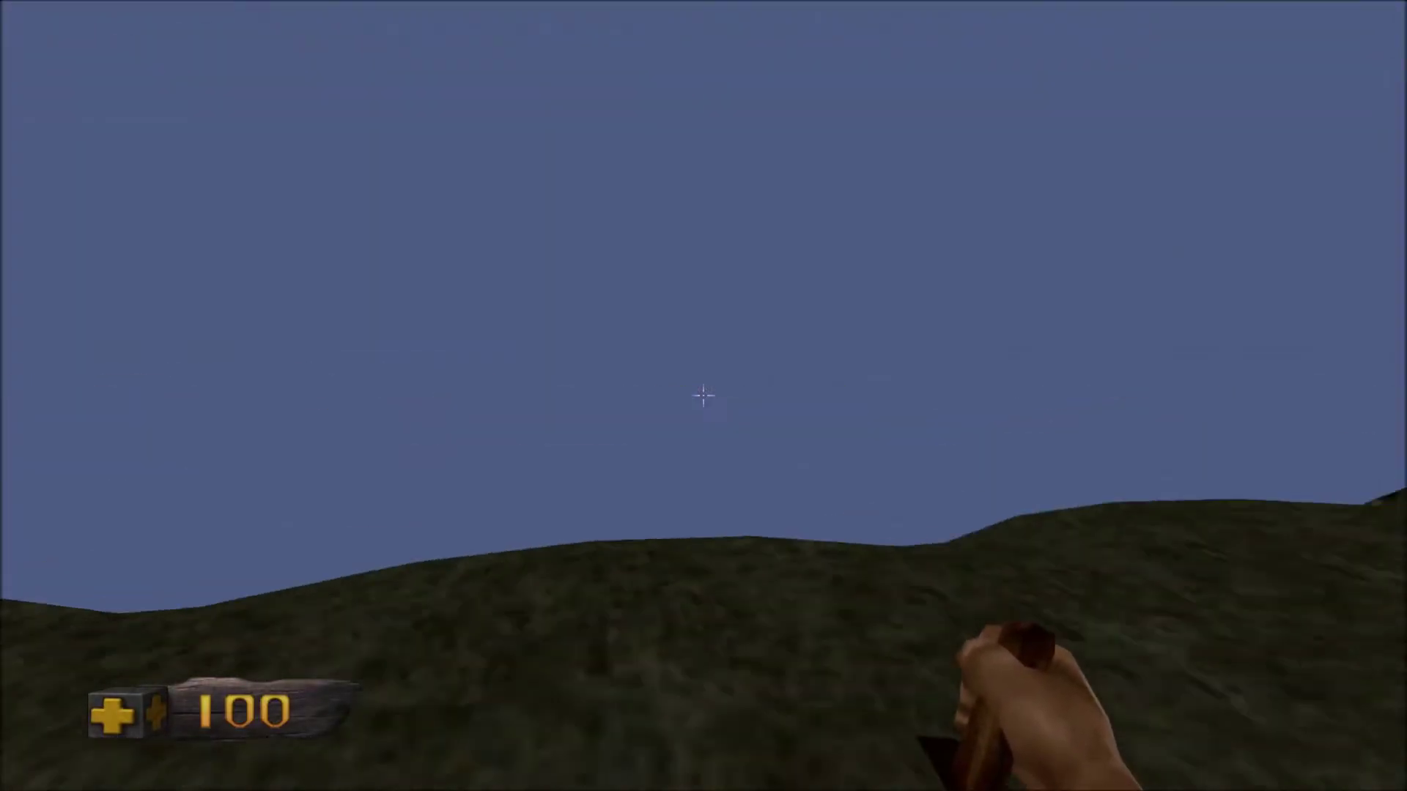
{"action": "key", "text": "grave"}
{"action": "key", "text": "Up"}
{"action": "key", "text": "Return"}
{"action": "key", "text": "grave"}
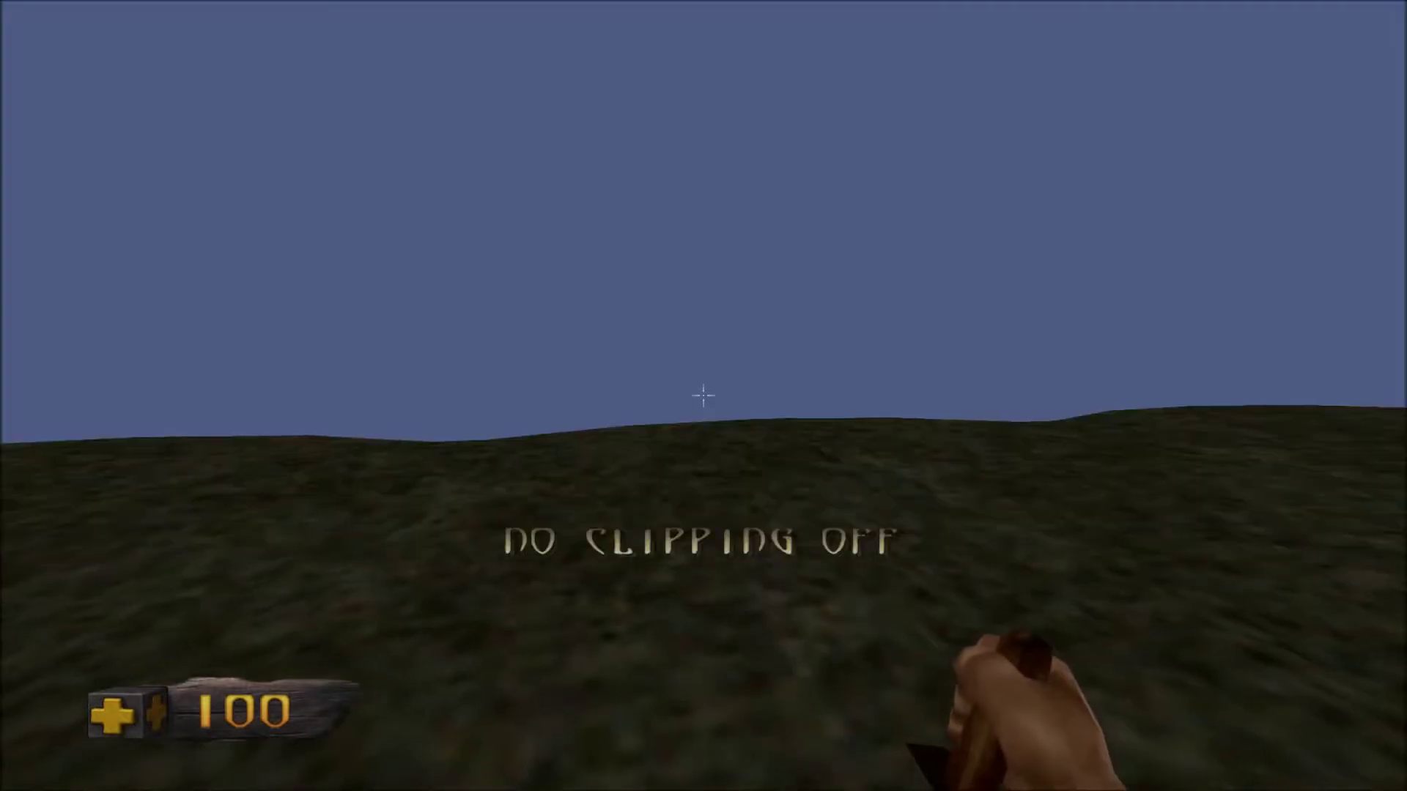
- Walk across the grassy hills to test the ground there, and toggle clipping with the noclip command
{"action": "key", "text": "w"}
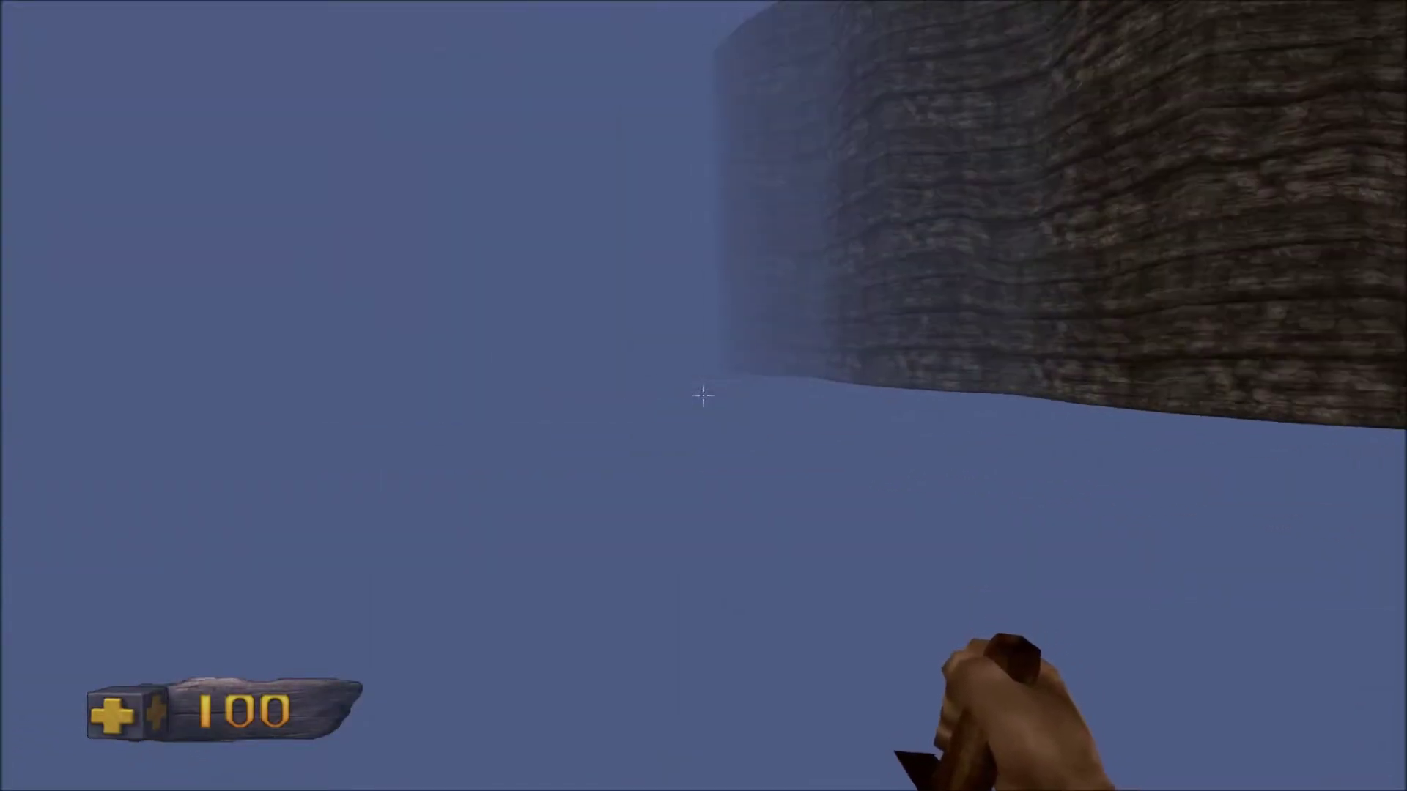
{"action": "key", "text": "grave"}
{"action": "type", "text": "noclip"}
{"action": "key", "text": "Return"}
{"action": "key", "text": "grave"}
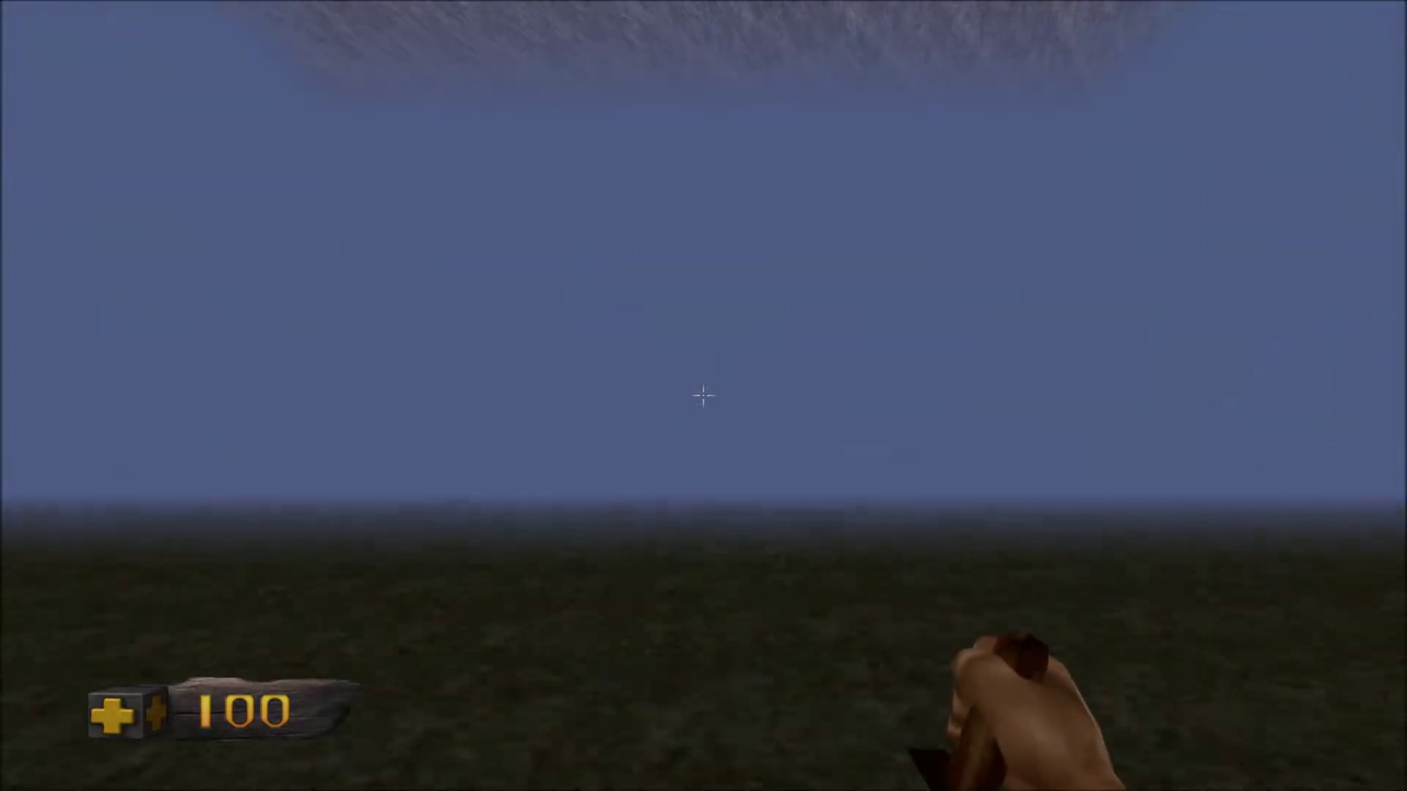
- Quit the playtest and return to the level editor
{"action": "key", "text": "Escape"}
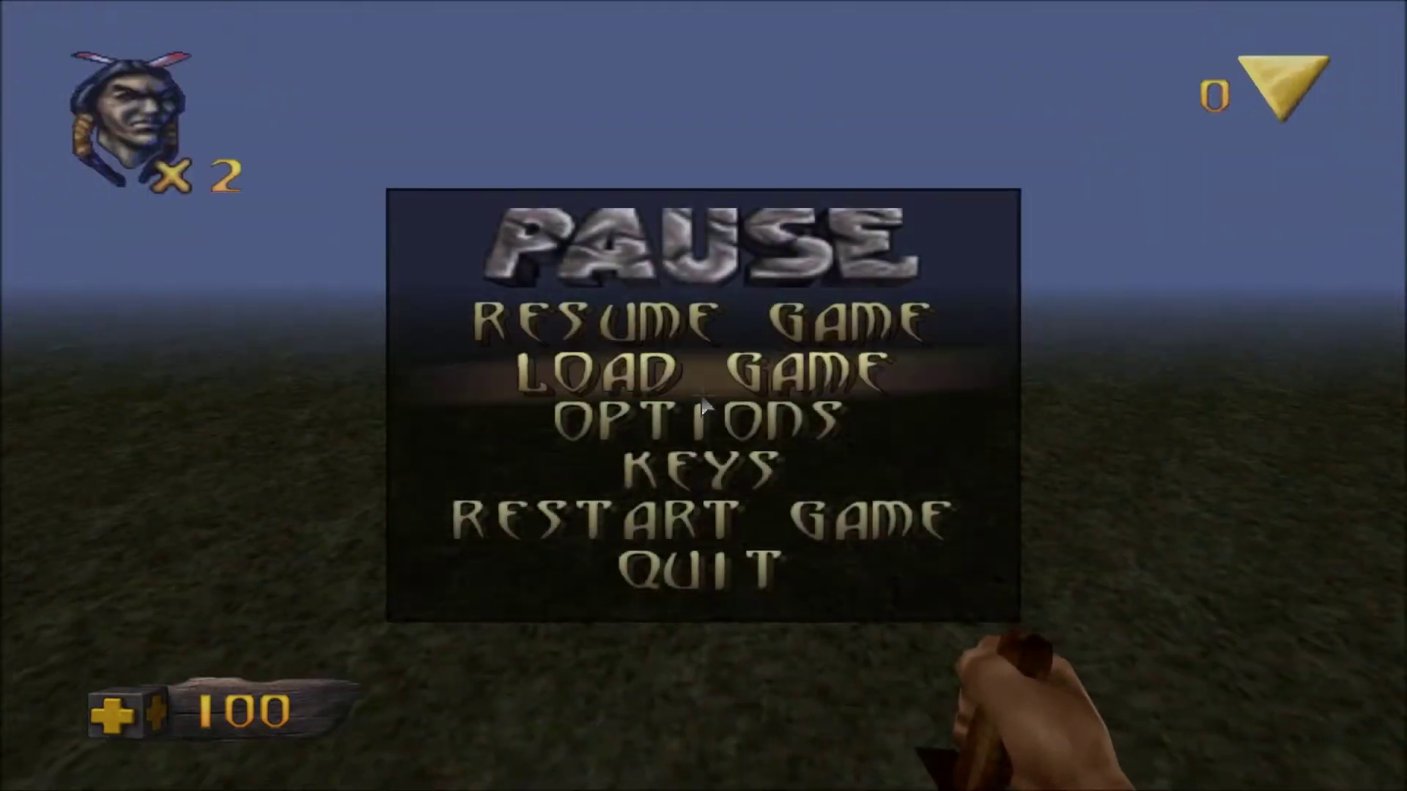
{"action": "key", "text": "Down"}
{"action": "key", "text": "Down"}
{"action": "key", "text": "Down"}
{"action": "key", "text": "Down"}
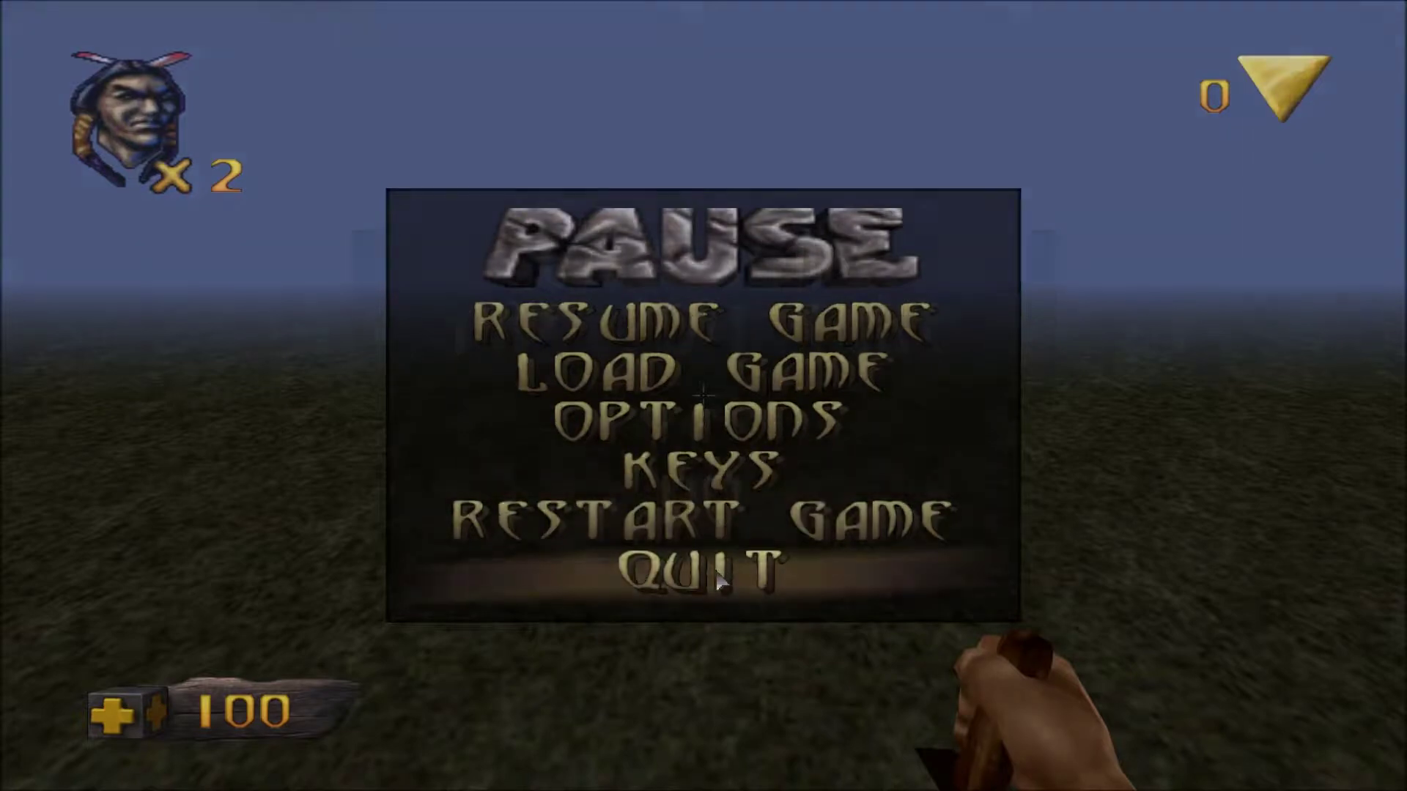
{"action": "key", "text": "Return"}
{"action": "left_click", "coordinate": [703, 444]}
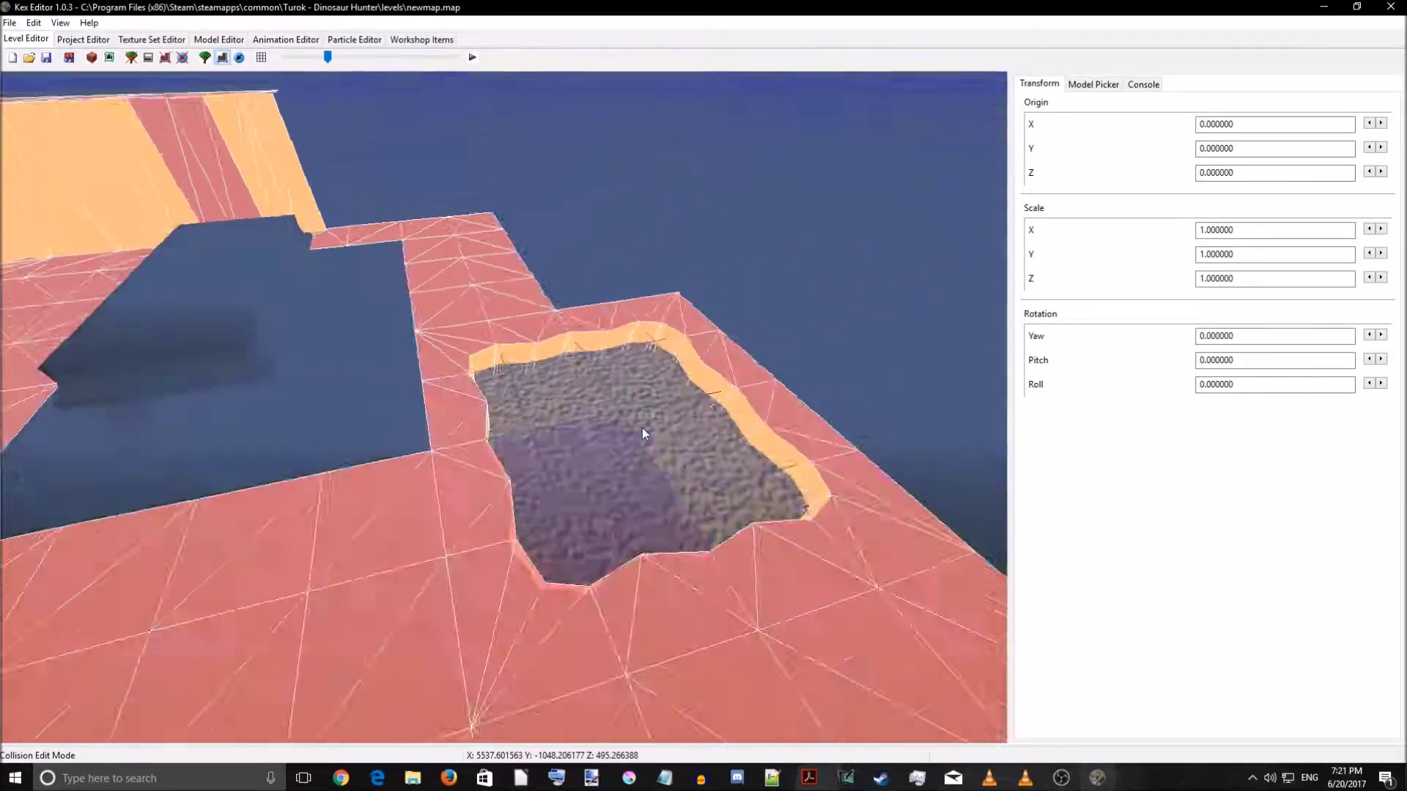
- Select the floor sectors across the lakebed in the collision mesh
{"action": "right_click_drag", "start_coordinate": [584, 420], "coordinate": [562, 504]}
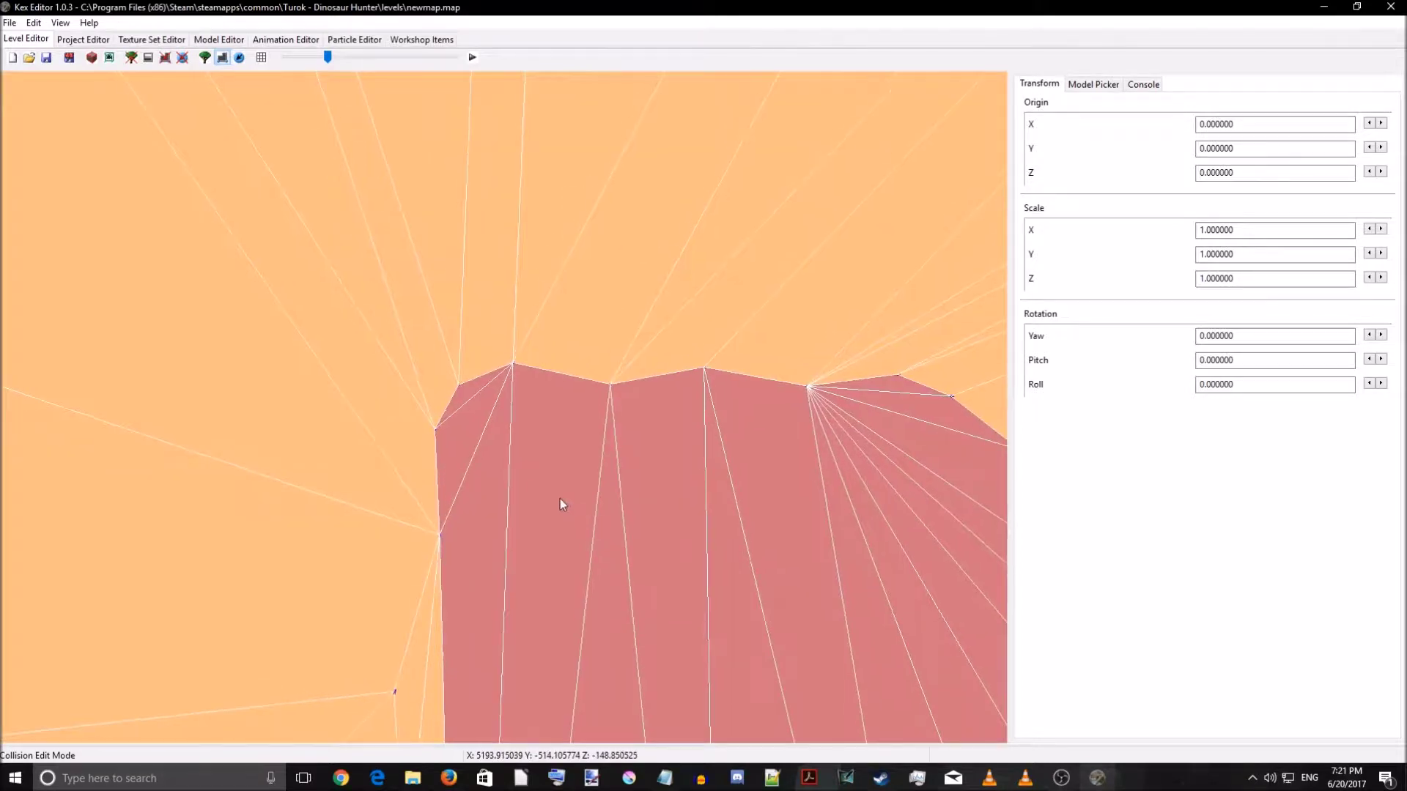
{"action": "mouse_move", "coordinate": [468, 416]}
{"action": "left_mouse_down"}
{"action": "mouse_move", "coordinate": [507, 475]}
{"action": "mouse_move", "coordinate": [651, 524]}
{"action": "mouse_move", "coordinate": [794, 484]}
{"action": "left_mouse_up"}
{"action": "key", "text": "d"}
{"action": "mouse_move", "coordinate": [636, 530]}
{"action": "left_mouse_down"}
{"action": "mouse_move", "coordinate": [696, 517]}
{"action": "mouse_move", "coordinate": [685, 532]}
{"action": "mouse_move", "coordinate": [750, 497]}
{"action": "mouse_move", "coordinate": [765, 436]}
{"action": "left_mouse_up"}
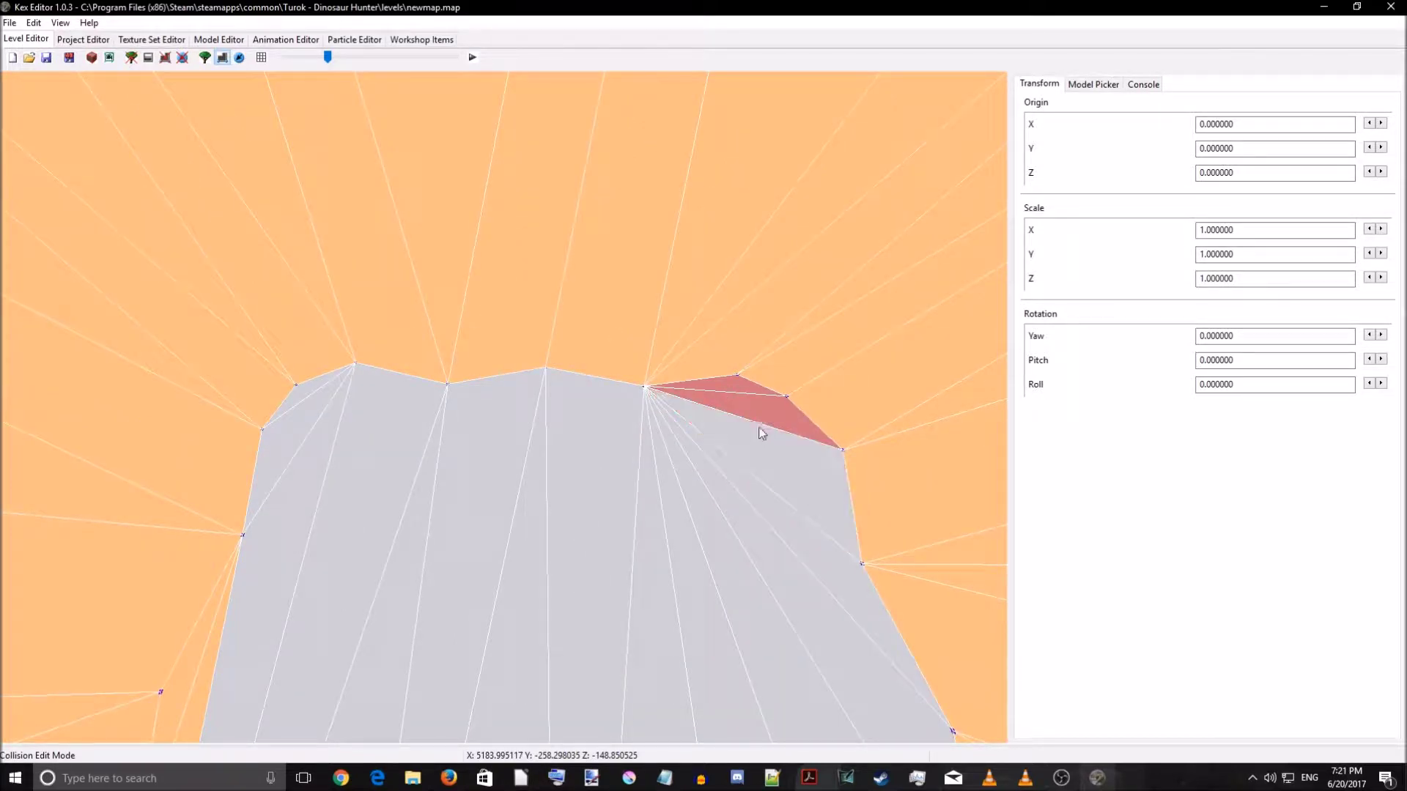
{"action": "left_click", "coordinate": [737, 390]}
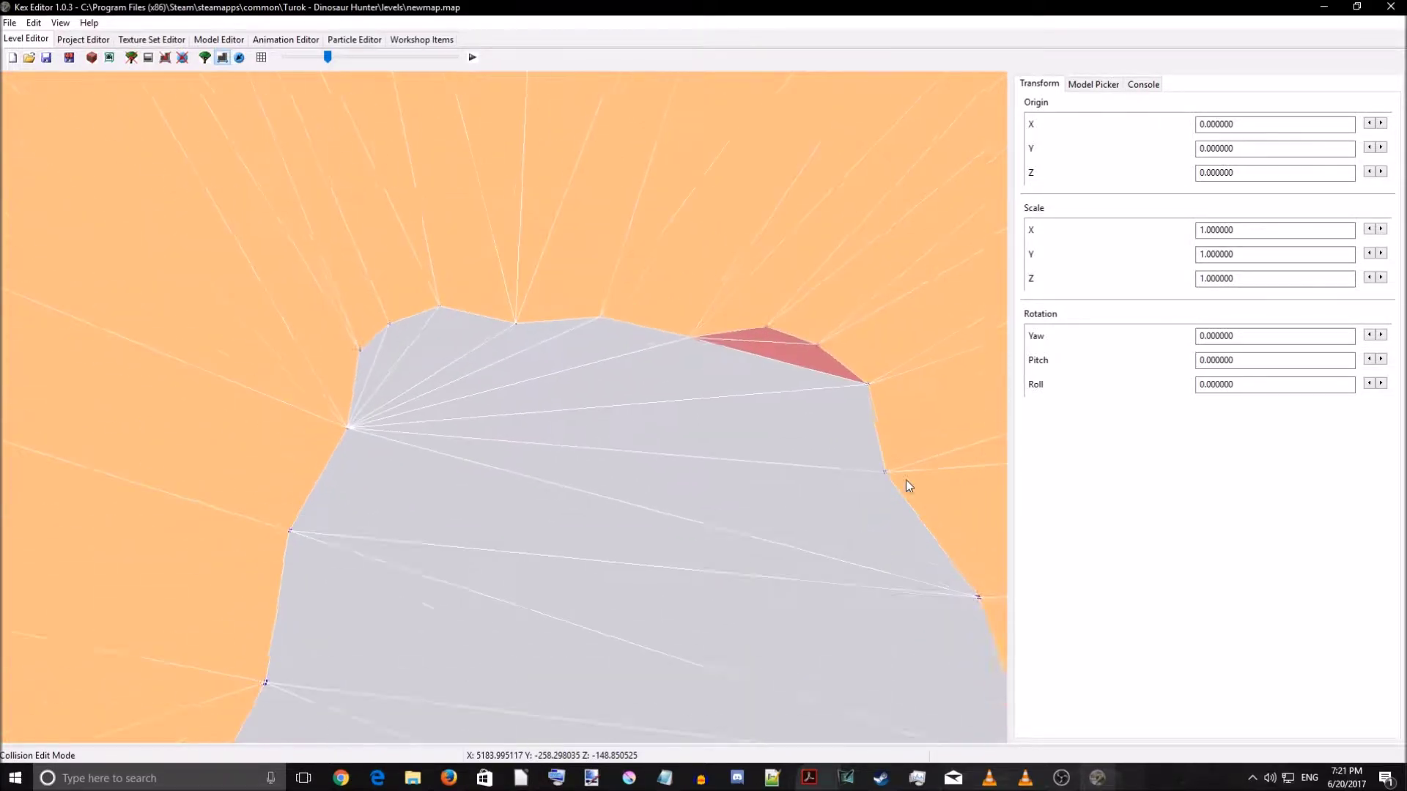
{"action": "key", "text": "w"}
{"action": "left_click", "coordinate": [767, 366]}
{"action": "left_click", "coordinate": [767, 367]}
{"action": "key", "text": "w"}
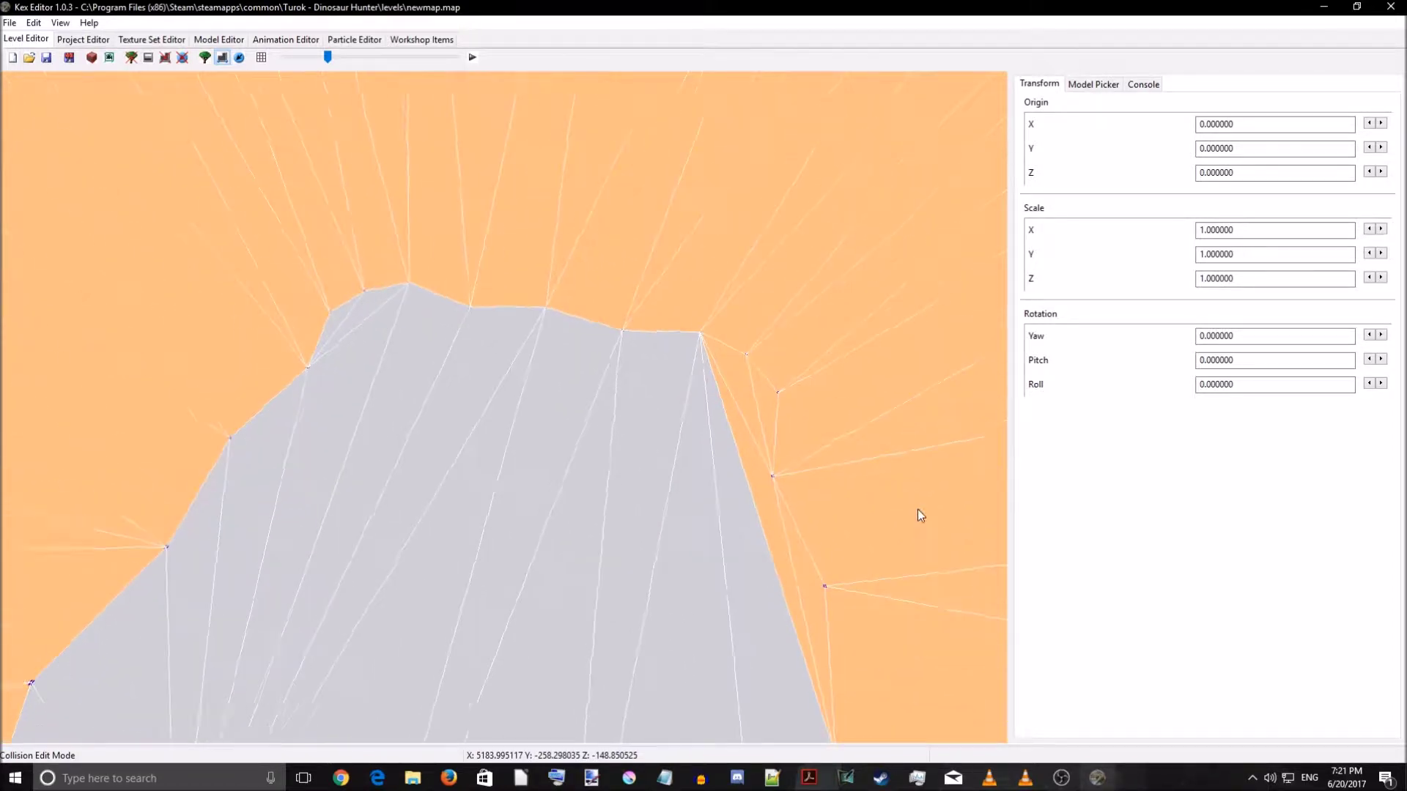
{"action": "key", "text": "w"}
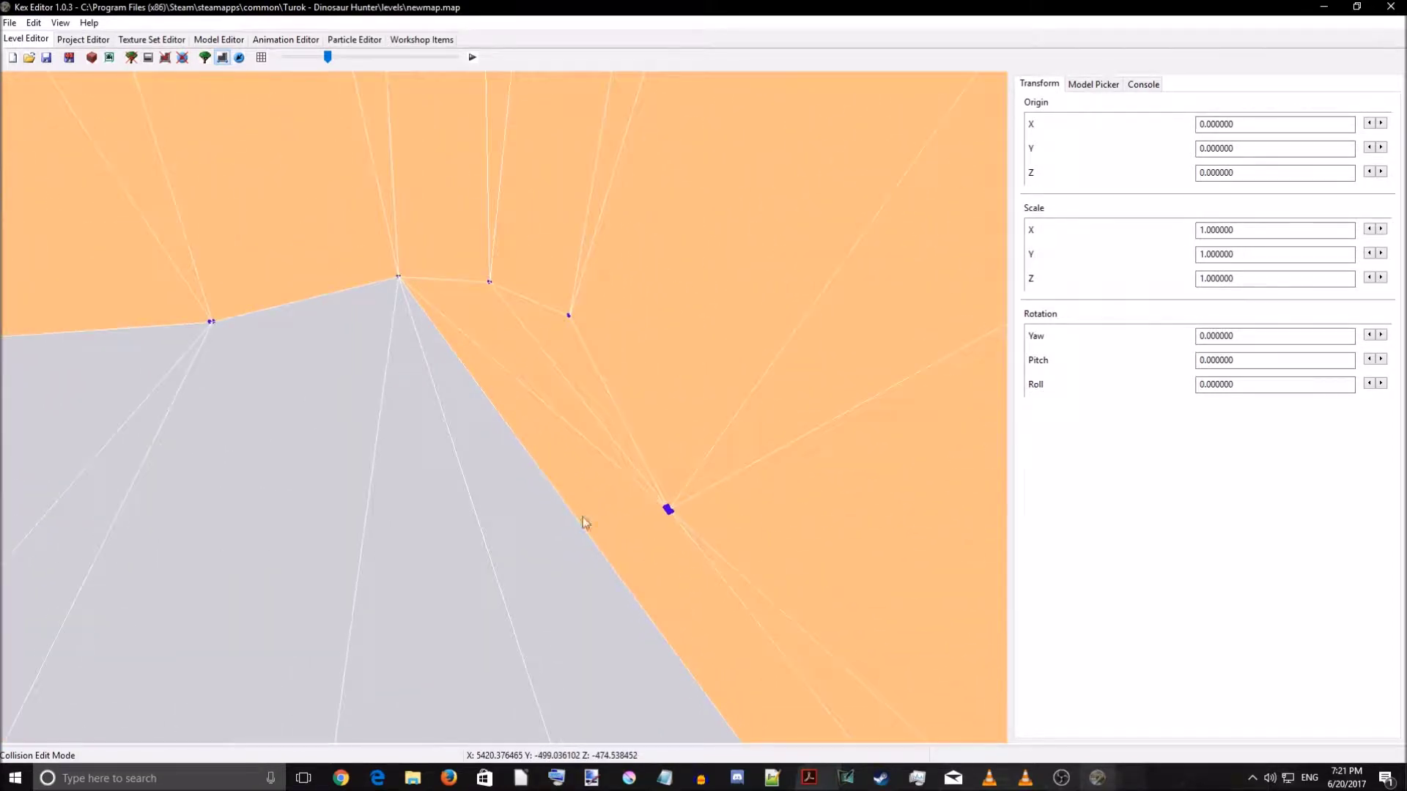
- Select the small cliff-flagged sectors at the lakebed corner and clear their Cliff flag in the sector properties
{"action": "right_click_drag", "start_coordinate": [560, 532], "coordinate": [697, 497]}
{"action": "key", "text": "s"}
{"action": "key", "text": "w"}
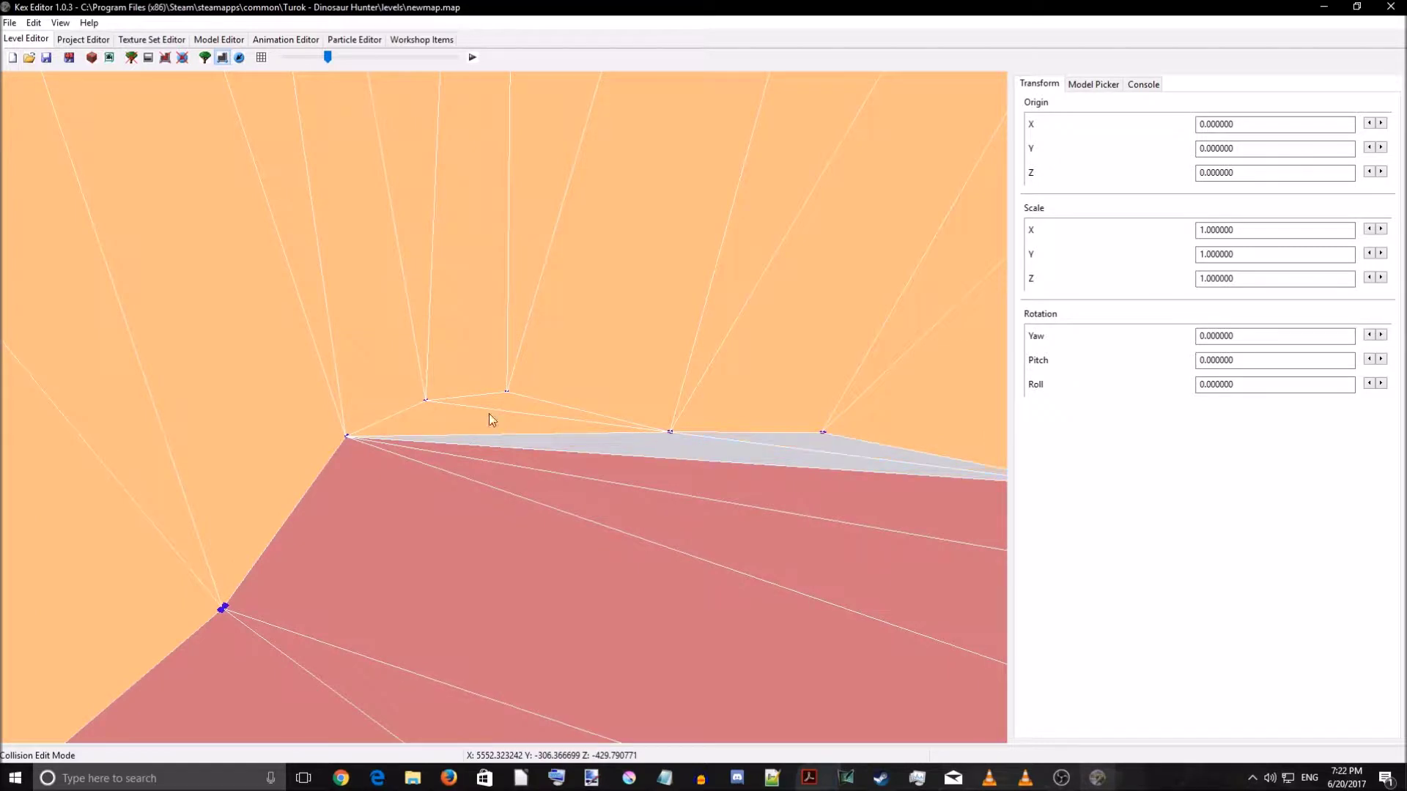
{"action": "right_click", "coordinate": [570, 481]}
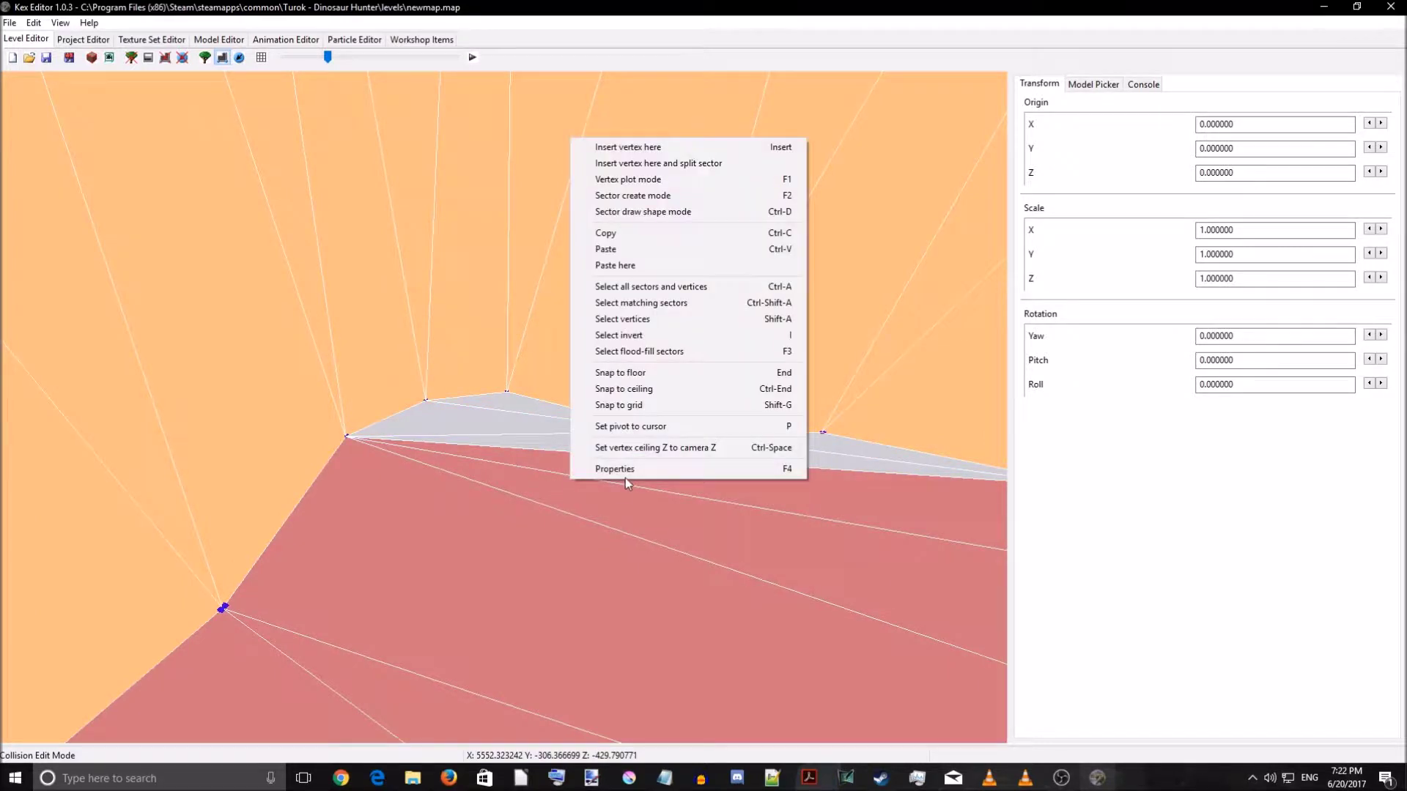
{"action": "left_click", "coordinate": [626, 475]}
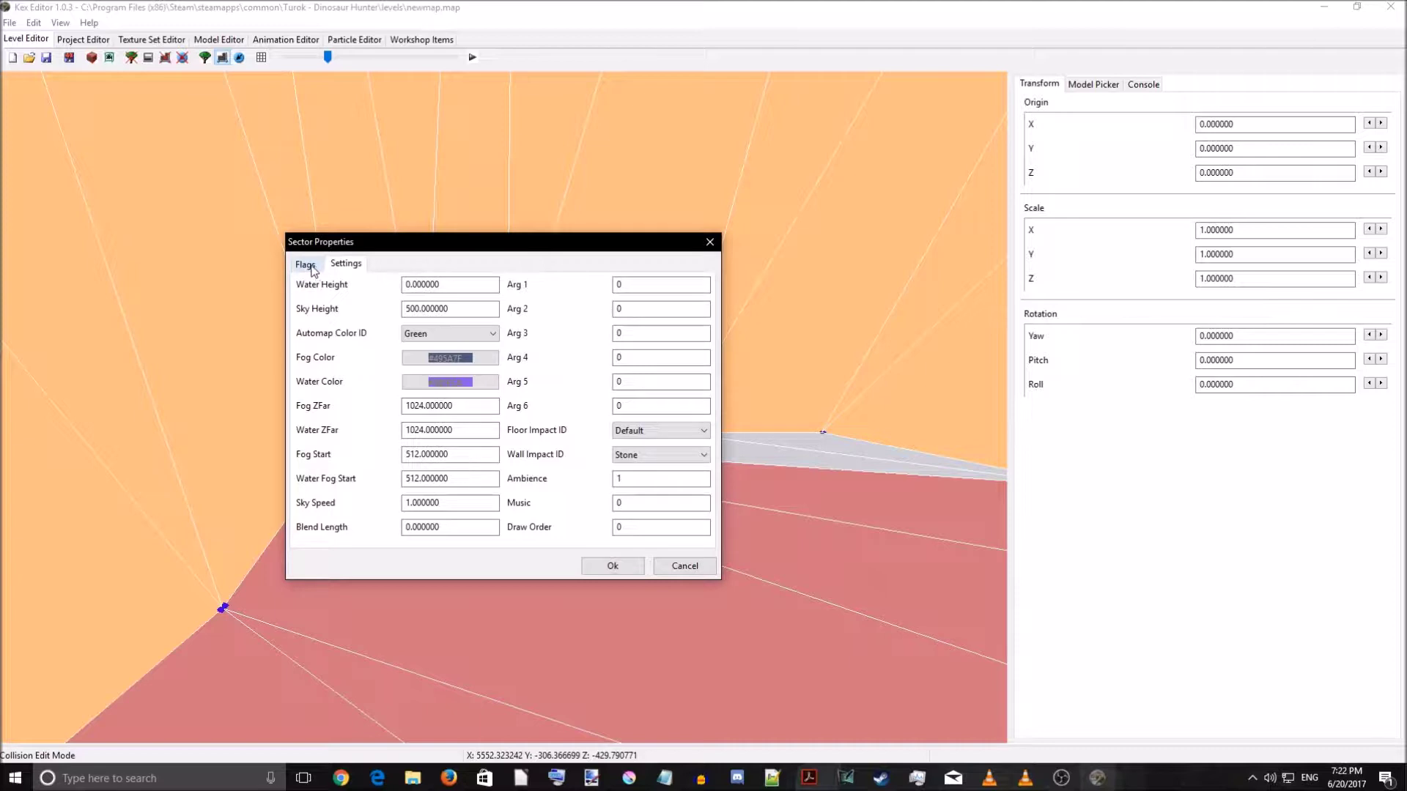
{"action": "left_click", "coordinate": [305, 265]}
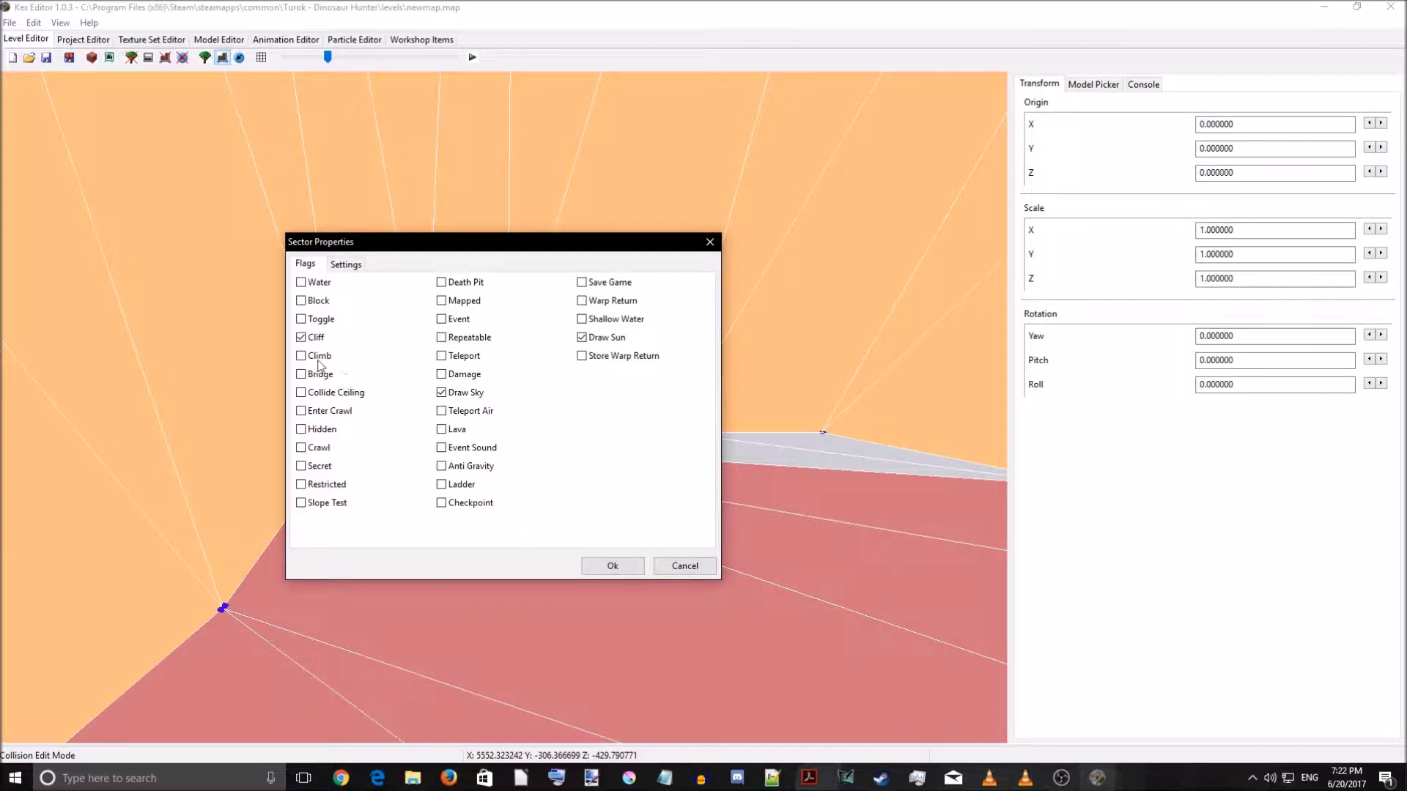
{"action": "left_click", "coordinate": [612, 566]}
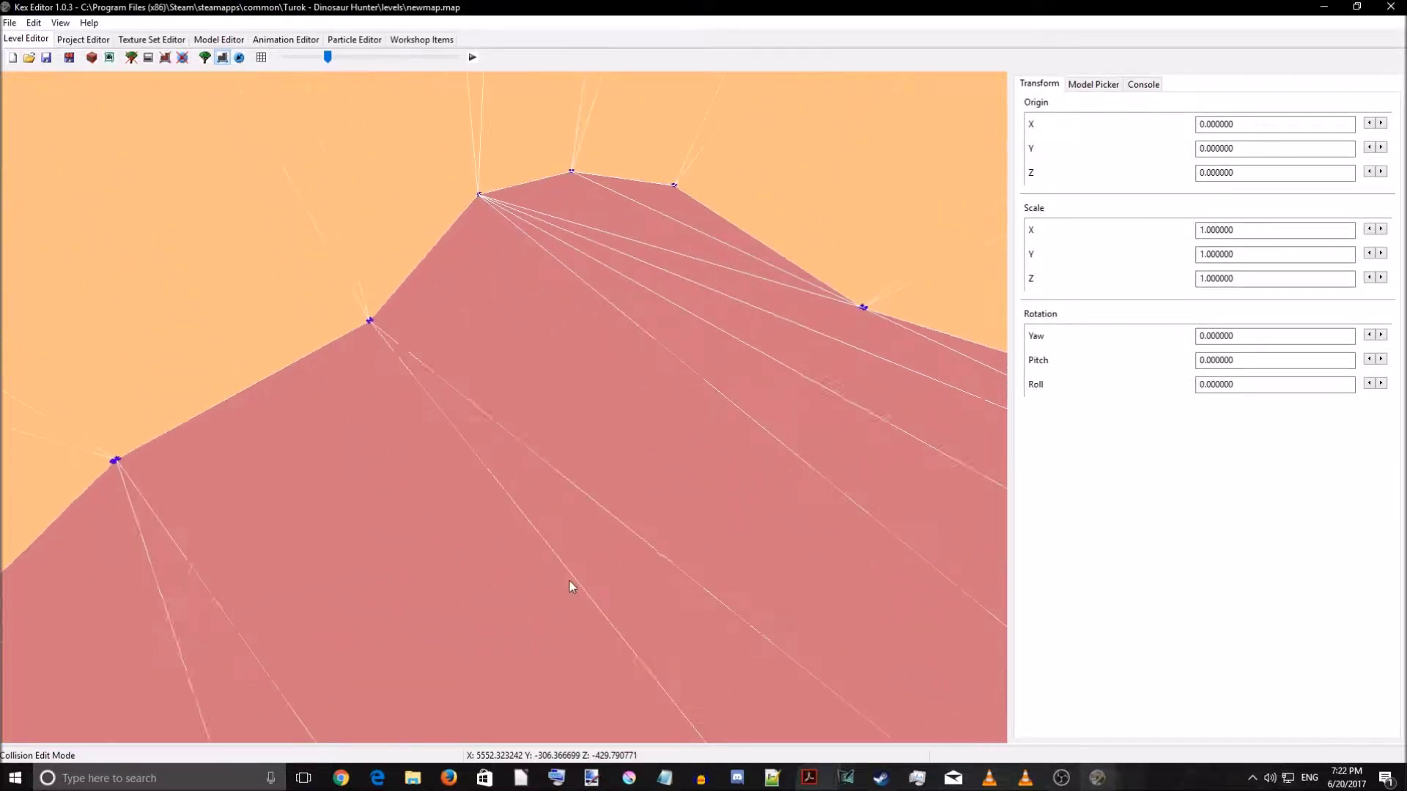
- Select every floor sector of the lakebed, including the small ones along its rim
{"action": "right_click_drag", "start_coordinate": [435, 541], "coordinate": [270, 535]}
{"action": "mouse_move", "coordinate": [676, 315]}
{"action": "left_mouse_down"}
{"action": "mouse_move", "coordinate": [697, 331]}
{"action": "mouse_move", "coordinate": [608, 396]}
{"action": "mouse_move", "coordinate": [538, 476]}
{"action": "mouse_move", "coordinate": [505, 485]}
{"action": "mouse_move", "coordinate": [421, 567]}
{"action": "mouse_move", "coordinate": [407, 601]}
{"action": "mouse_move", "coordinate": [634, 570]}
{"action": "mouse_move", "coordinate": [637, 525]}
{"action": "left_mouse_up"}
{"action": "right_click_drag", "start_coordinate": [636, 524], "coordinate": [809, 578]}
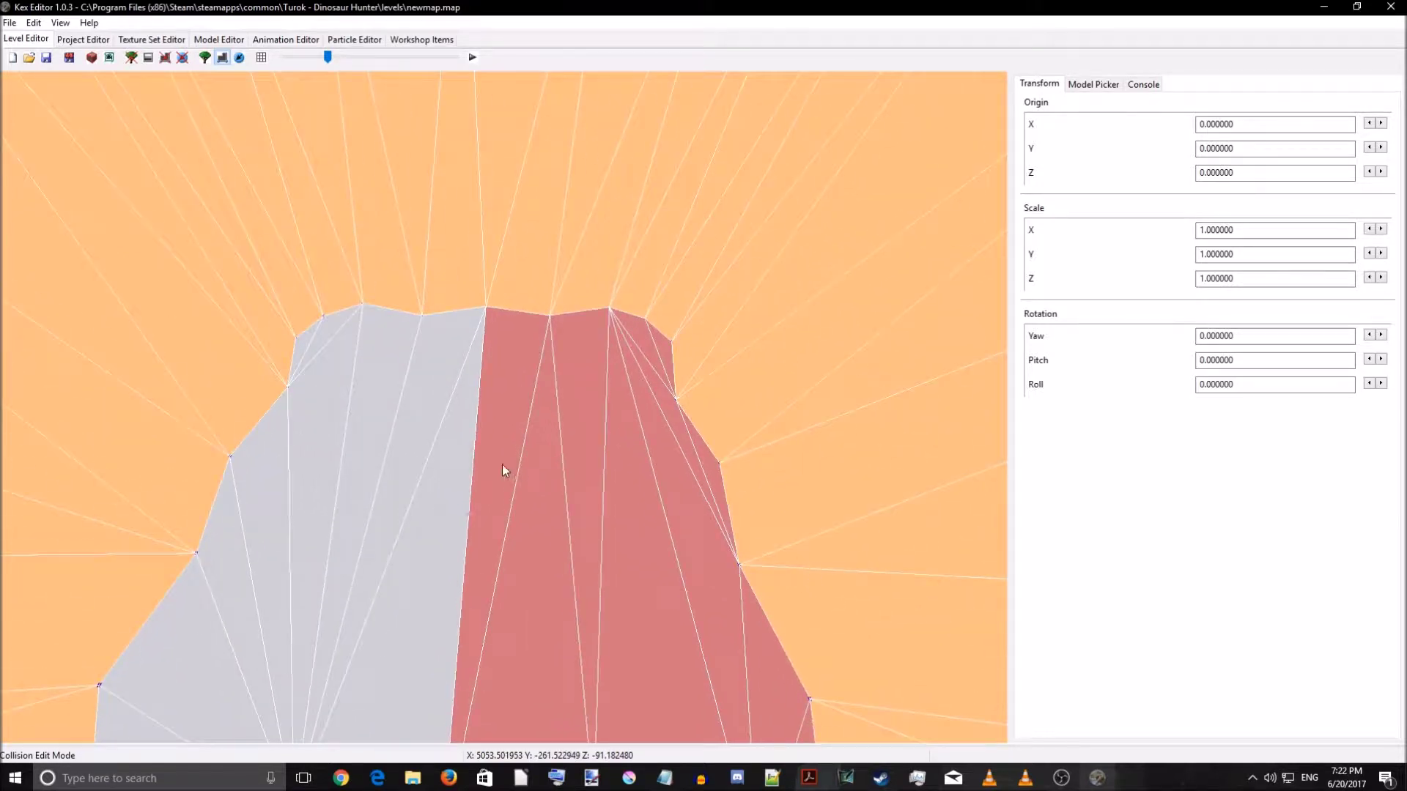
{"action": "mouse_move", "coordinate": [503, 466]}
{"action": "left_mouse_down"}
{"action": "mouse_move", "coordinate": [531, 506]}
{"action": "mouse_move", "coordinate": [580, 498]}
{"action": "mouse_move", "coordinate": [631, 532]}
{"action": "mouse_move", "coordinate": [677, 509]}
{"action": "mouse_move", "coordinate": [673, 442]}
{"action": "left_mouse_up"}
{"action": "right_click_drag", "start_coordinate": [700, 455], "coordinate": [702, 506]}
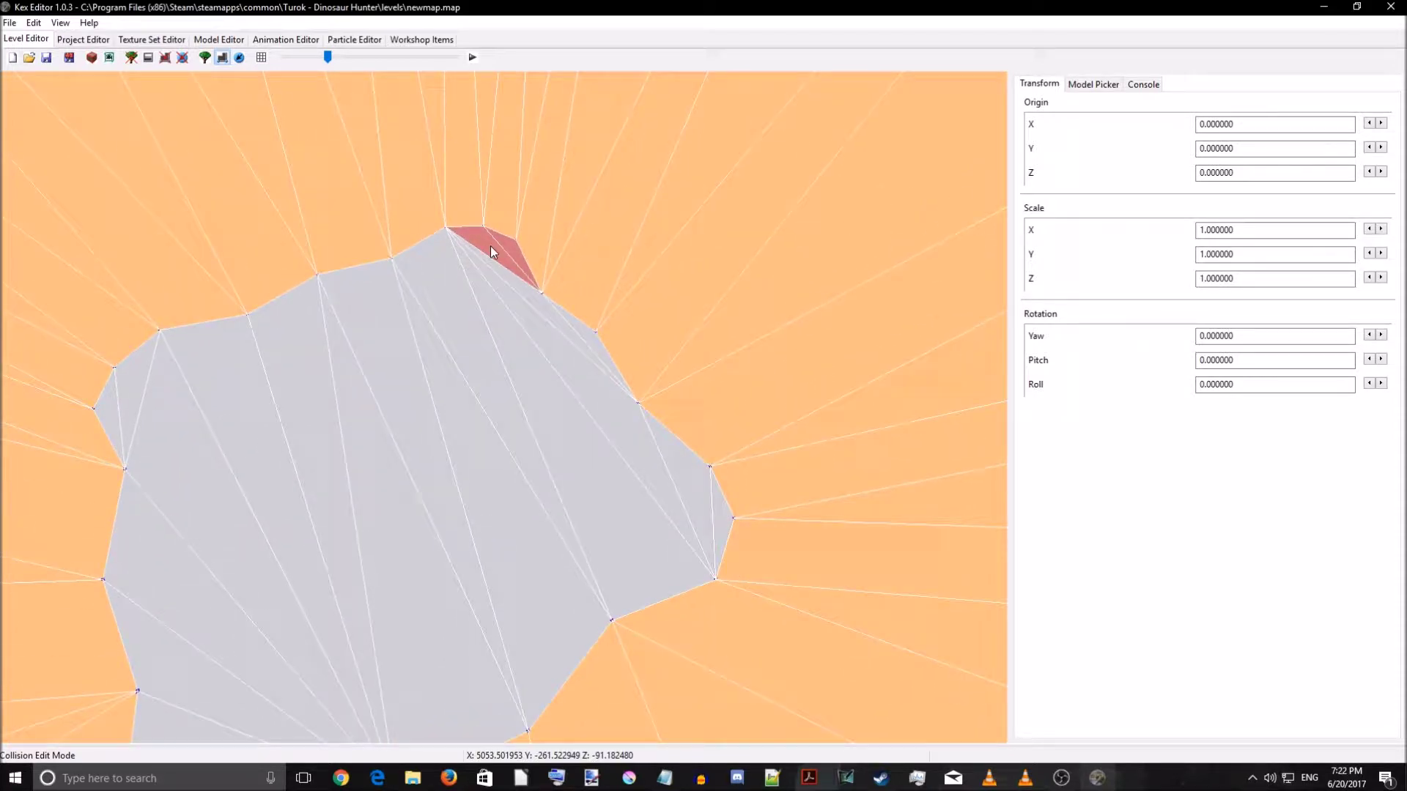
{"action": "right_click_drag", "start_coordinate": [516, 247], "coordinate": [618, 499]}
- Enable the Water flag in the properties of the selected lakebed sectors, keeping Draw Sky and Draw Sun
{"action": "right_click", "coordinate": [666, 507]}
{"action": "left_click", "coordinate": [707, 494]}
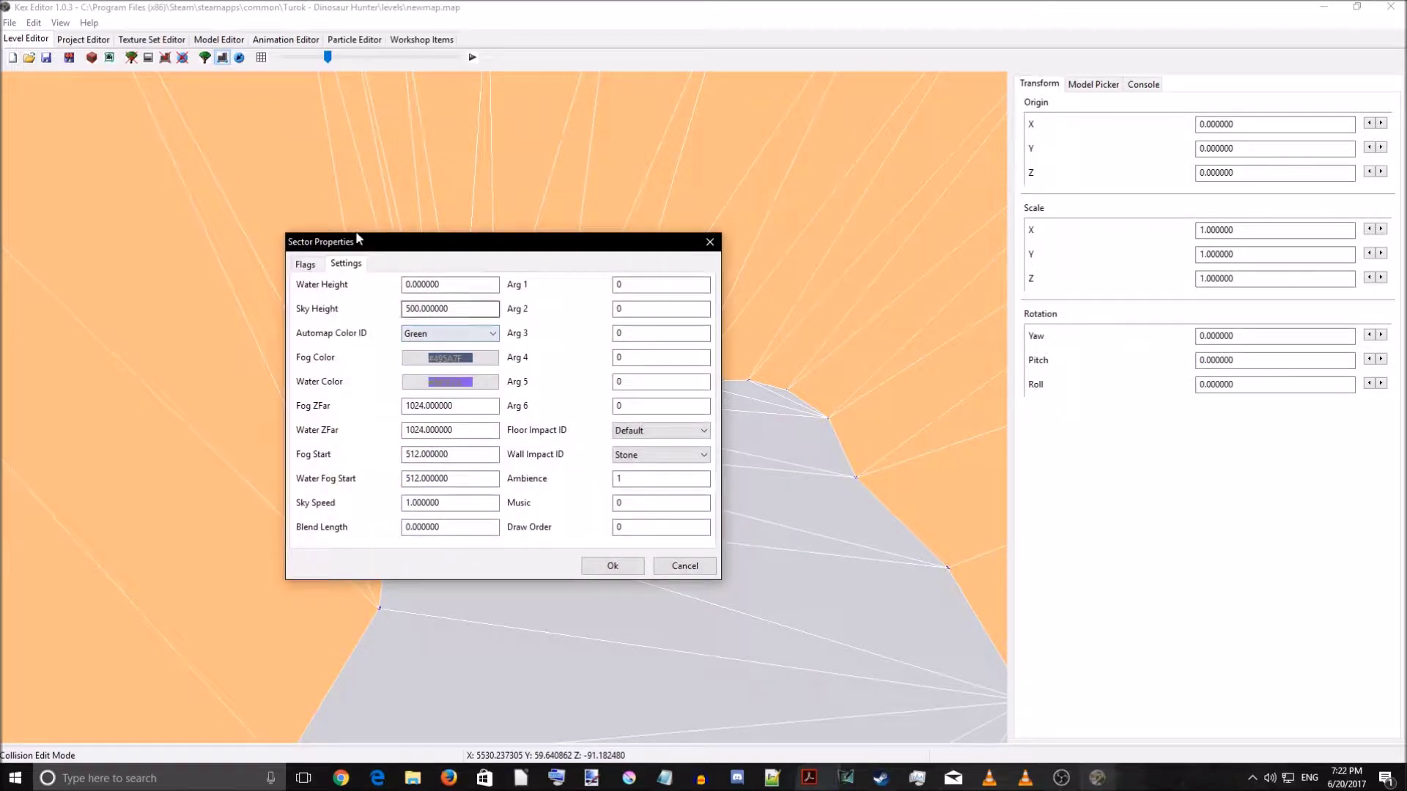
{"action": "left_click", "coordinate": [303, 262]}
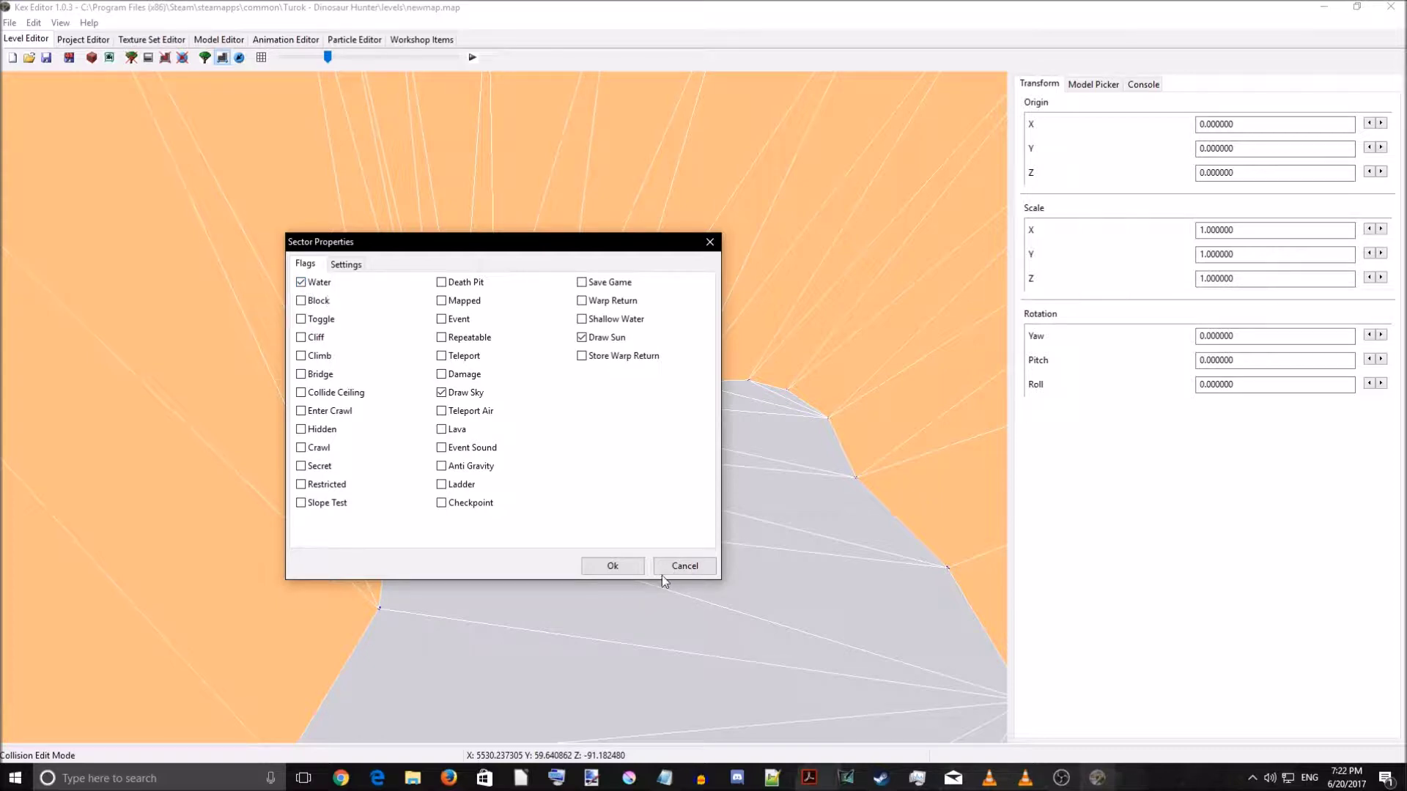
{"action": "left_click", "coordinate": [613, 566]}
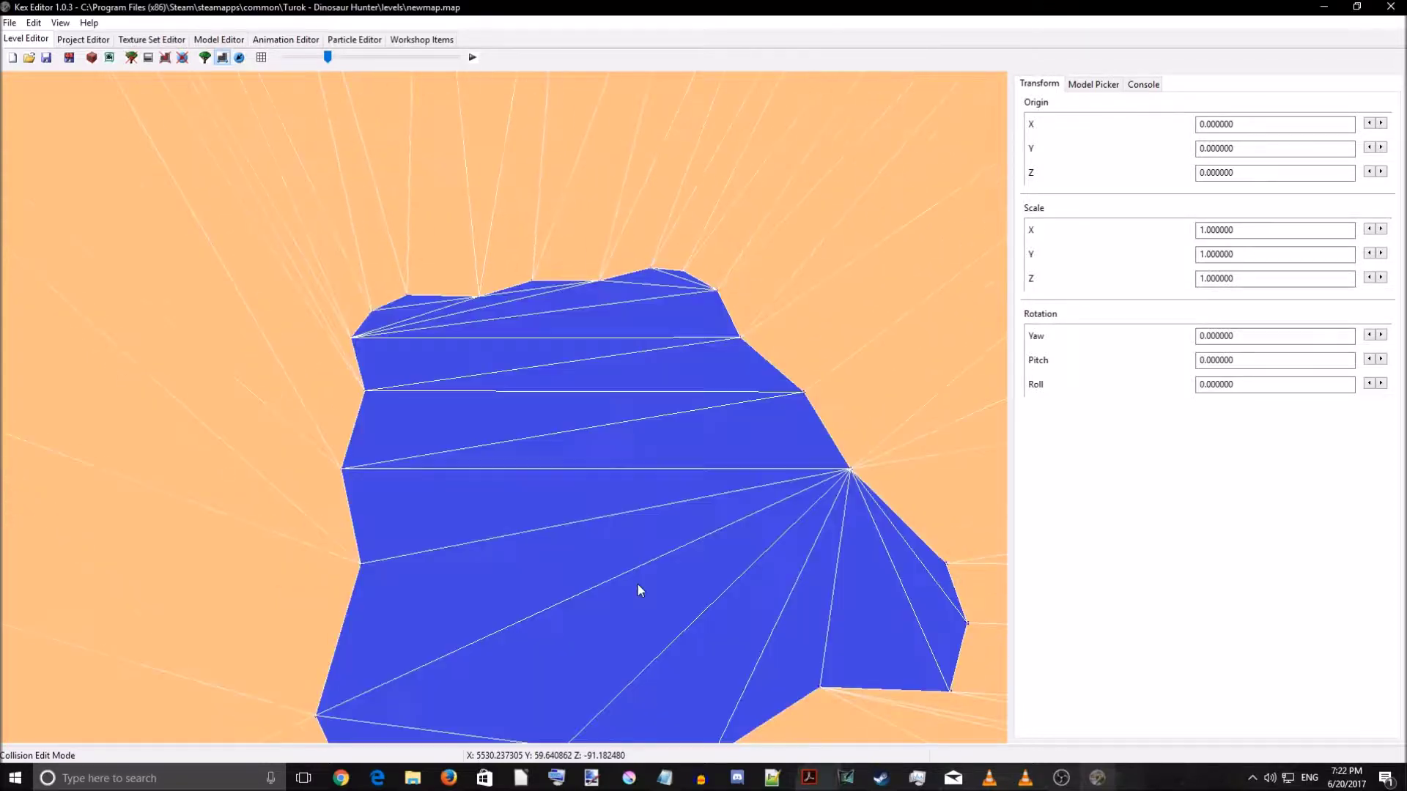
- Check around the lakebed's edge that all its floor sectors are marked as water
{"action": "right_click_drag", "start_coordinate": [728, 595], "coordinate": [752, 581]}
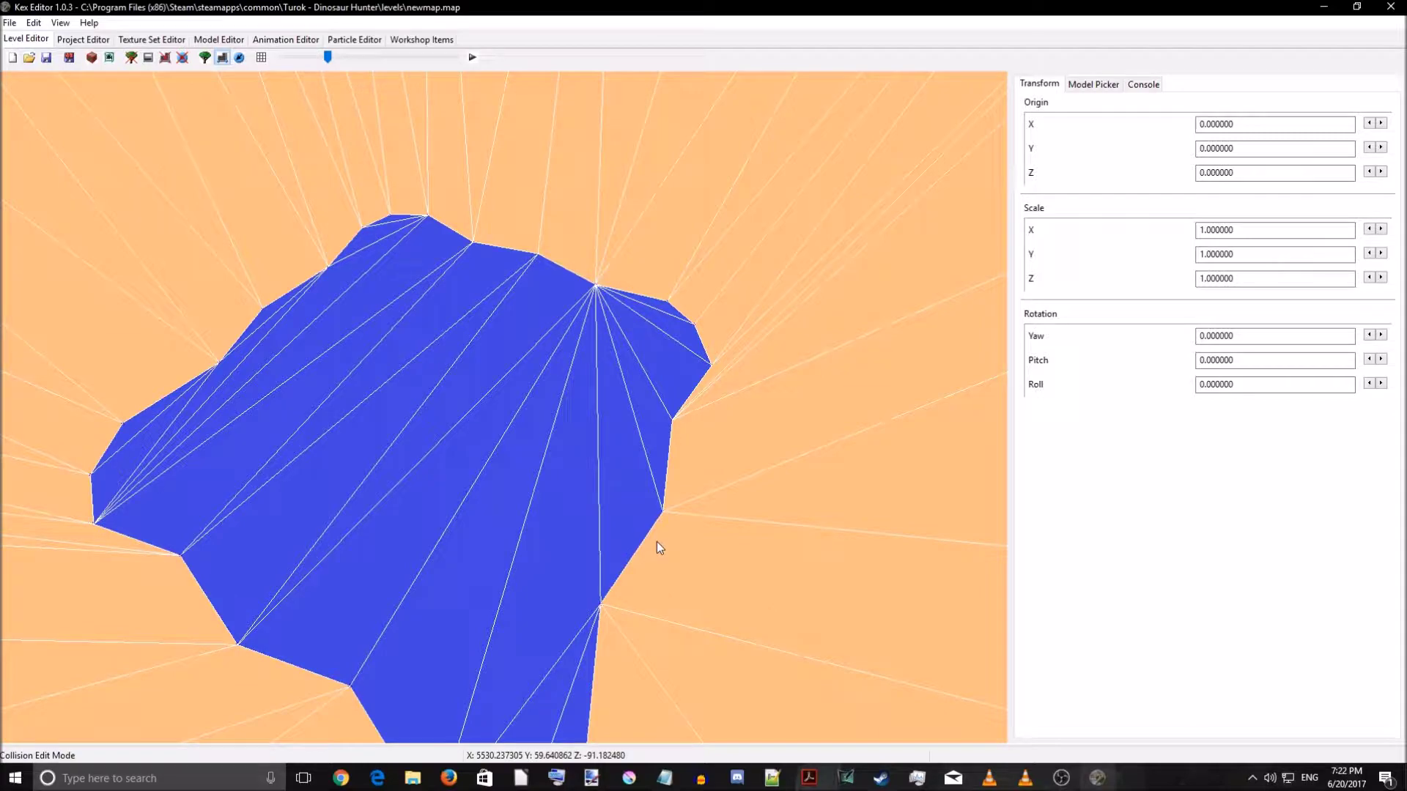
{"action": "scroll", "coordinate": [656, 543], "scroll_direction": "down", "scroll_amount": 3}
{"action": "scroll", "coordinate": [653, 557], "scroll_direction": "up", "scroll_amount": 3}
{"action": "right_click_drag", "start_coordinate": [650, 554], "coordinate": [384, 566]}
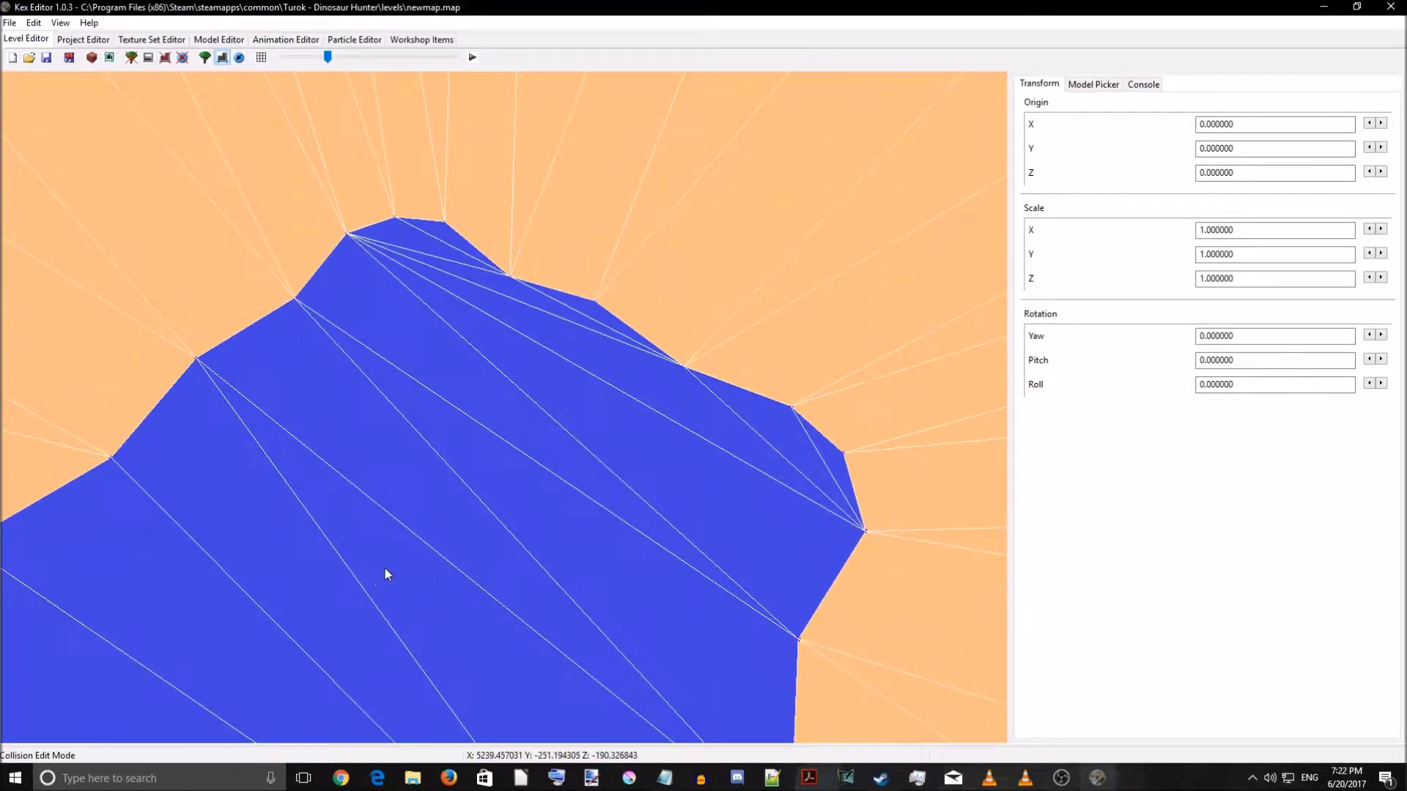
- Select one water-flagged lakebed sector and extend the selection to all sectors matching it
{"action": "left_click", "coordinate": [410, 473]}
{"action": "right_click_drag", "start_coordinate": [410, 474], "coordinate": [405, 431]}
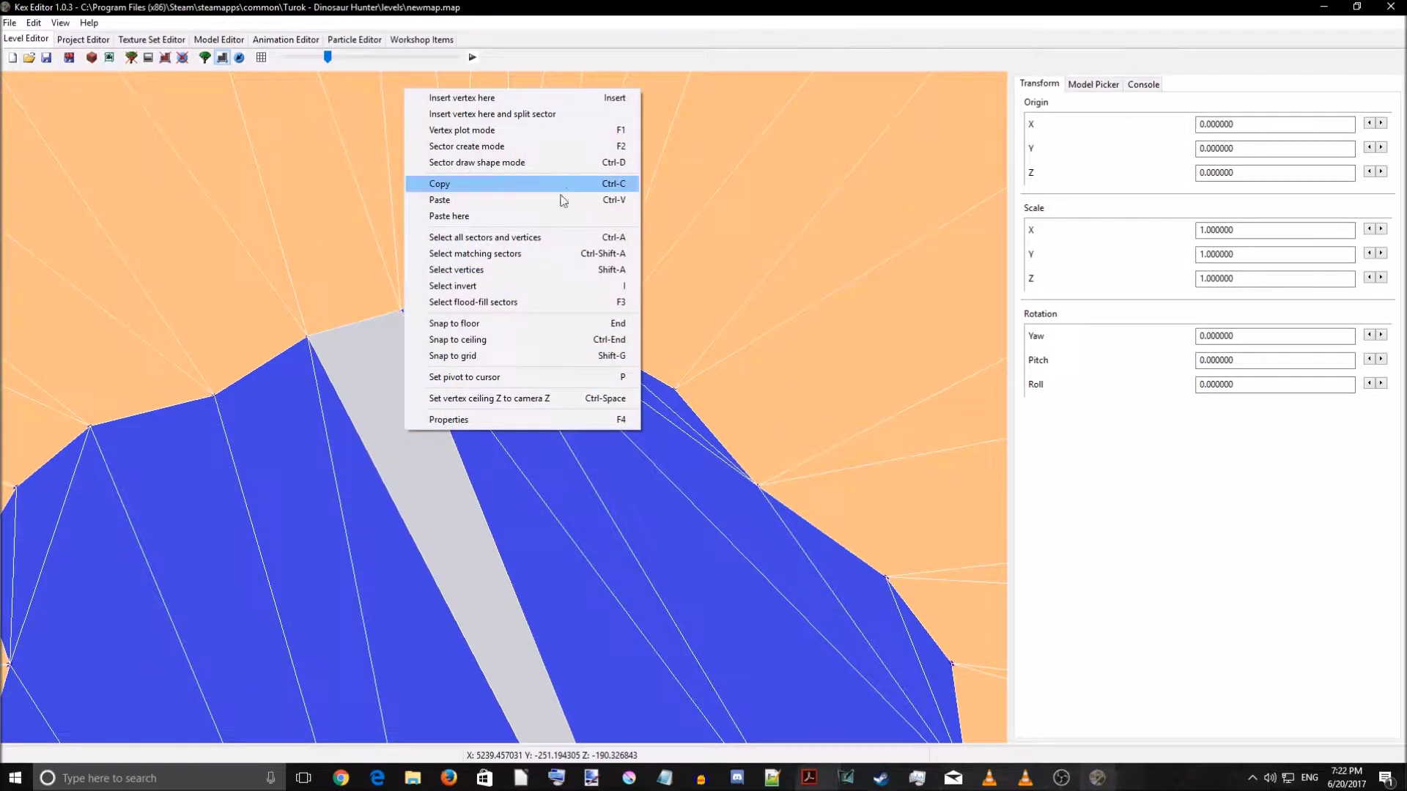
{"action": "left_click", "coordinate": [545, 255]}
- Examine the whole lakebed and its cliff rim from above for missing or wrongly selected sectors
{"action": "right_click_drag", "start_coordinate": [522, 362], "coordinate": [750, 472]}
{"action": "scroll", "coordinate": [717, 378], "scroll_direction": "down", "scroll_amount": 4}
{"action": "scroll", "coordinate": [714, 397], "scroll_direction": "up", "scroll_amount": 4}
{"action": "scroll", "coordinate": [629, 437], "scroll_direction": "down", "scroll_amount": 4}
{"action": "scroll", "coordinate": [628, 439], "scroll_direction": "down", "scroll_amount": 5}
{"action": "scroll", "coordinate": [705, 488], "scroll_direction": "up", "scroll_amount": 5}
{"action": "scroll", "coordinate": [754, 474], "scroll_direction": "up", "scroll_amount": 5}
{"action": "scroll", "coordinate": [754, 475], "scroll_direction": "down", "scroll_amount": 8}
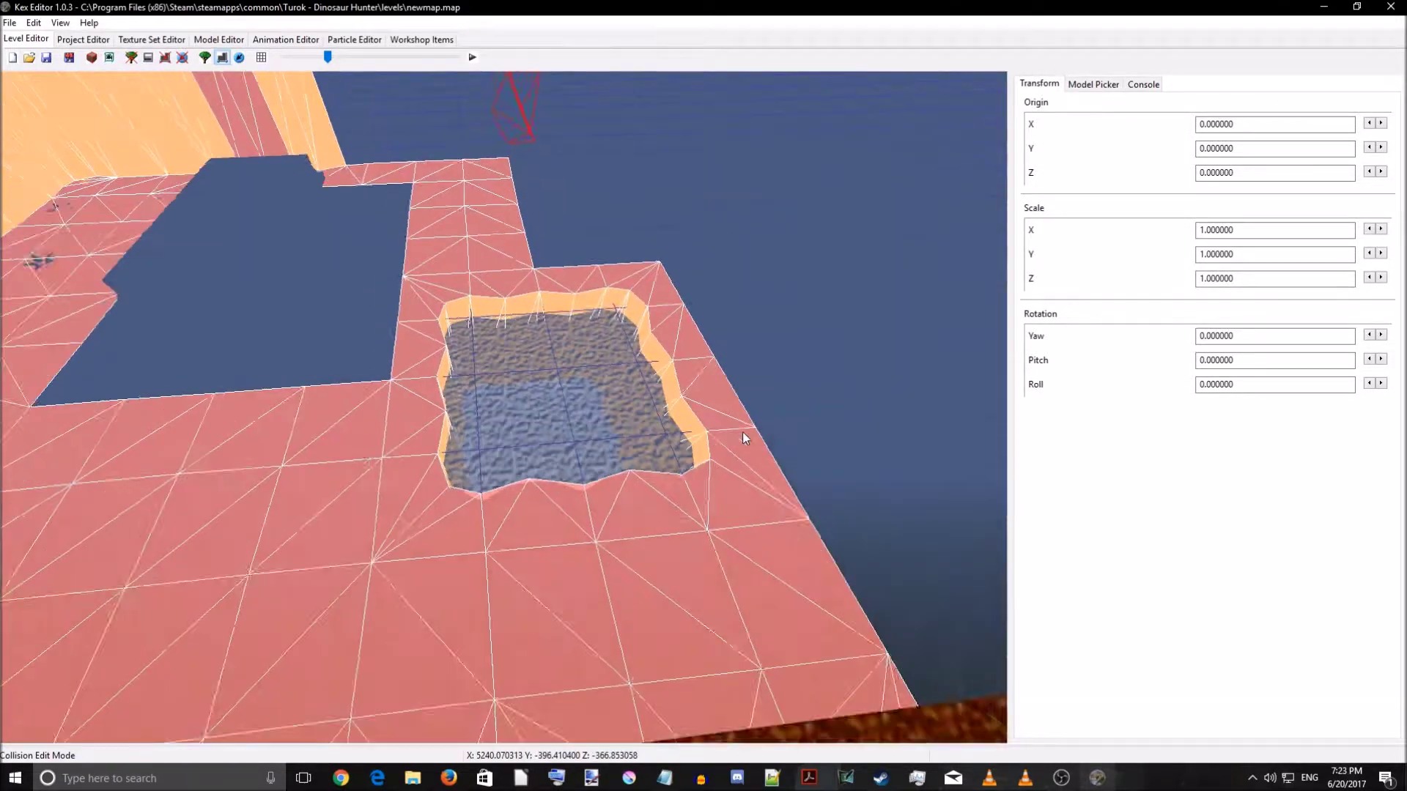
{"action": "scroll", "coordinate": [742, 433], "scroll_direction": "up", "scroll_amount": 5}
{"action": "scroll", "coordinate": [475, 434], "scroll_direction": "up", "scroll_amount": 4}
{"action": "right_click_drag", "start_coordinate": [463, 437], "coordinate": [636, 442]}
{"action": "scroll", "coordinate": [645, 418], "scroll_direction": "down", "scroll_amount": 5}
{"action": "scroll", "coordinate": [673, 433], "scroll_direction": "down", "scroll_amount": 5}
{"action": "scroll", "coordinate": [636, 442], "scroll_direction": "up", "scroll_amount": 8}
{"action": "scroll", "coordinate": [657, 451], "scroll_direction": "down", "scroll_amount": 6}
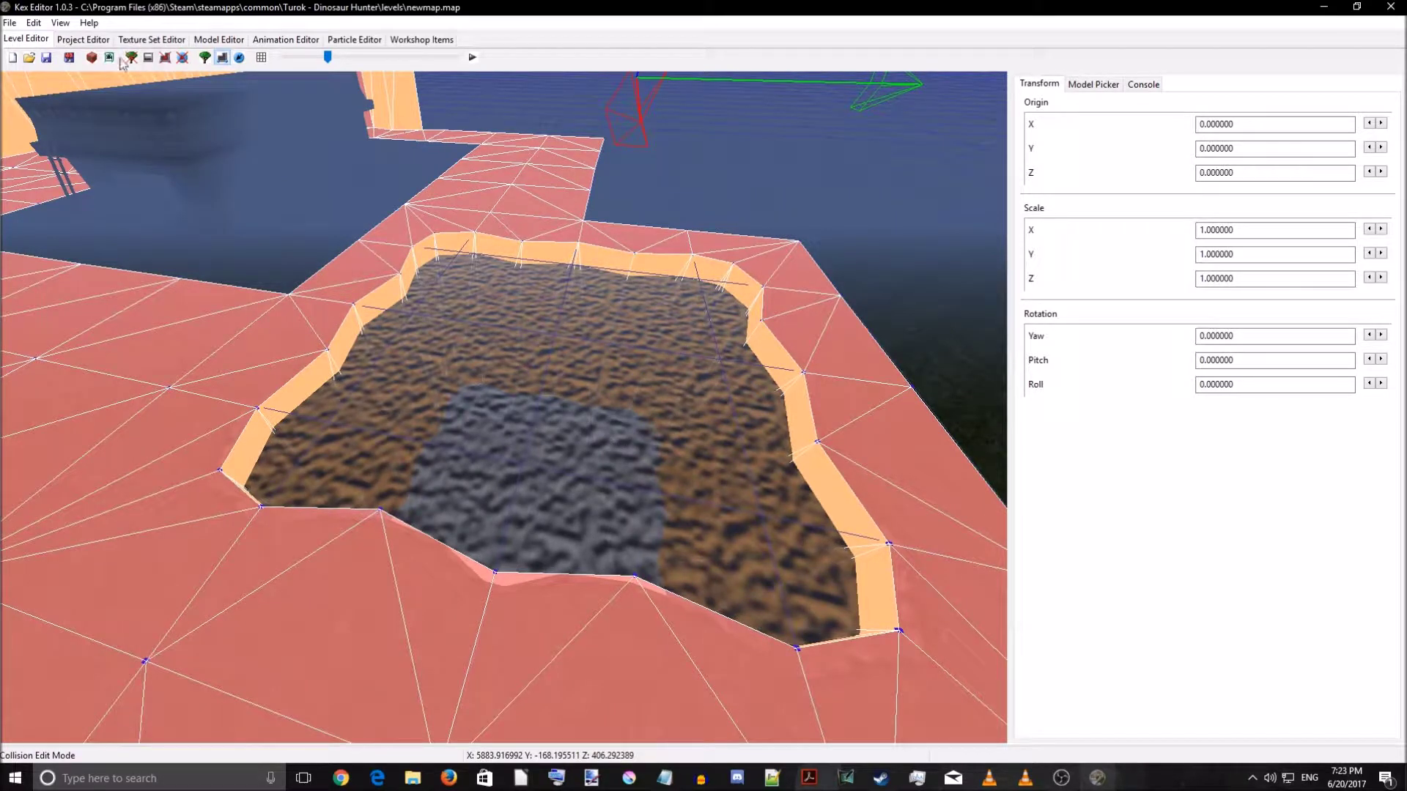
- Save the map, overwriting the existing newmap.map file
{"action": "left_click", "coordinate": [48, 58]}
{"action": "left_click", "coordinate": [617, 342]}
{"action": "left_click", "coordinate": [886, 499]}
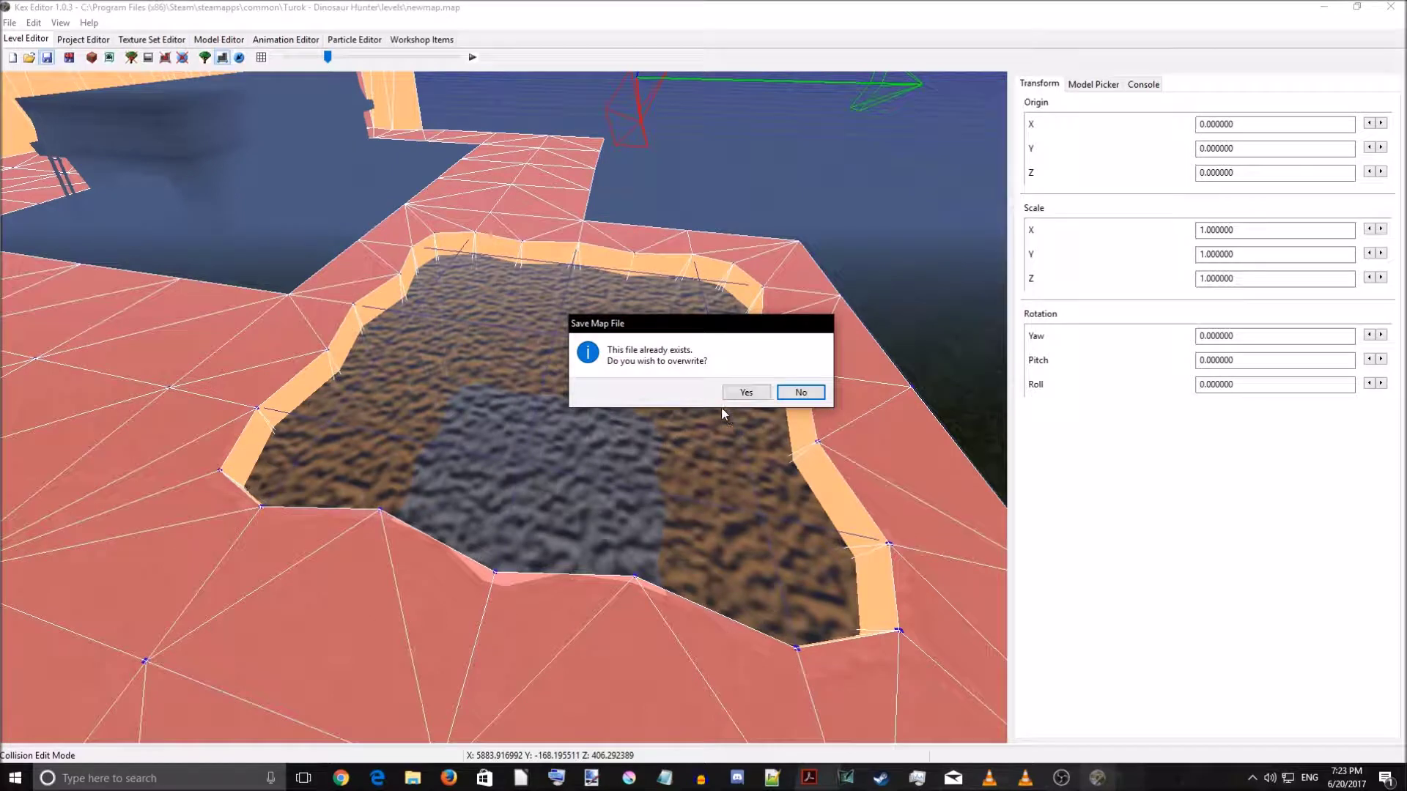
{"action": "left_click", "coordinate": [740, 389]}
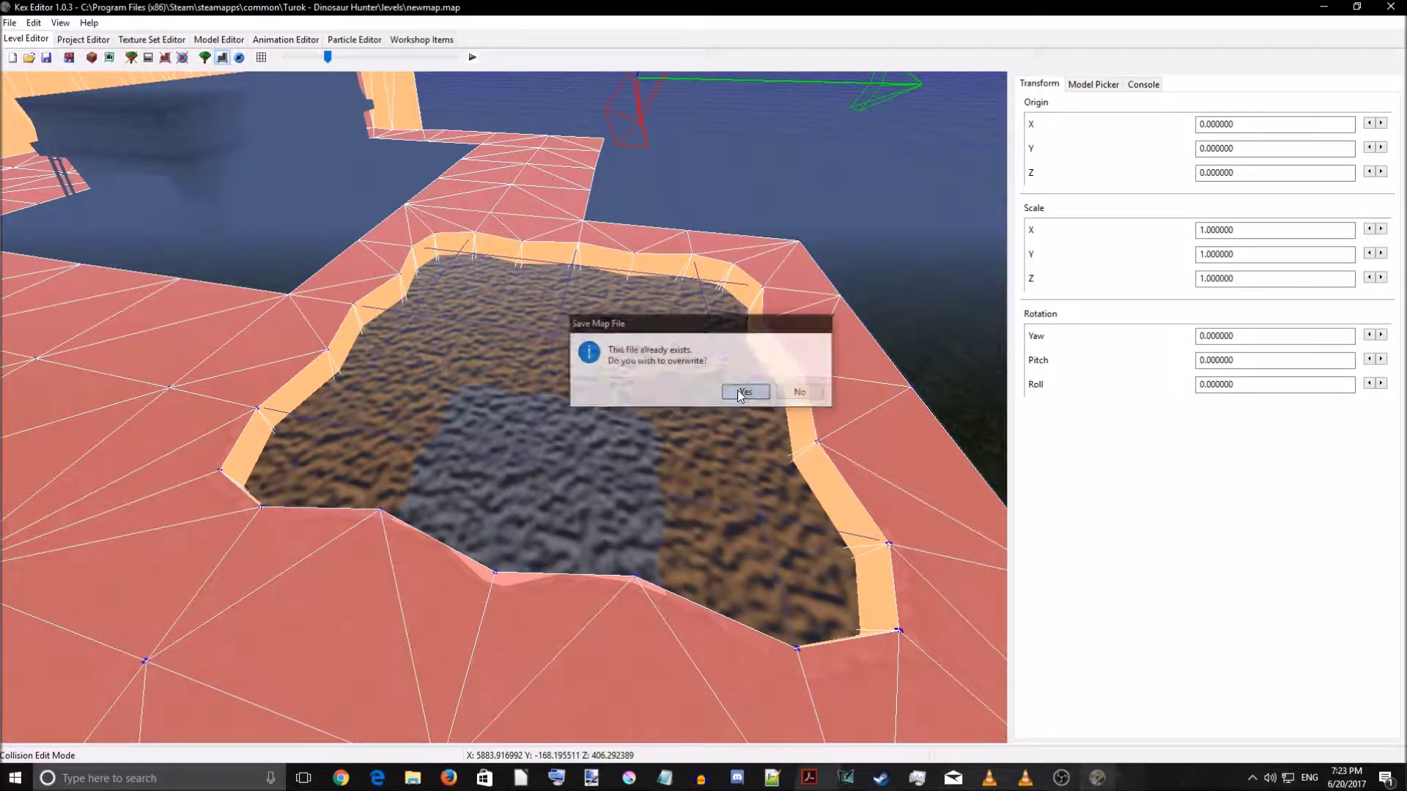
- Launch the map in the game, skip the intro video and walk across the grass to the lake
{"action": "left_click", "coordinate": [474, 57]}
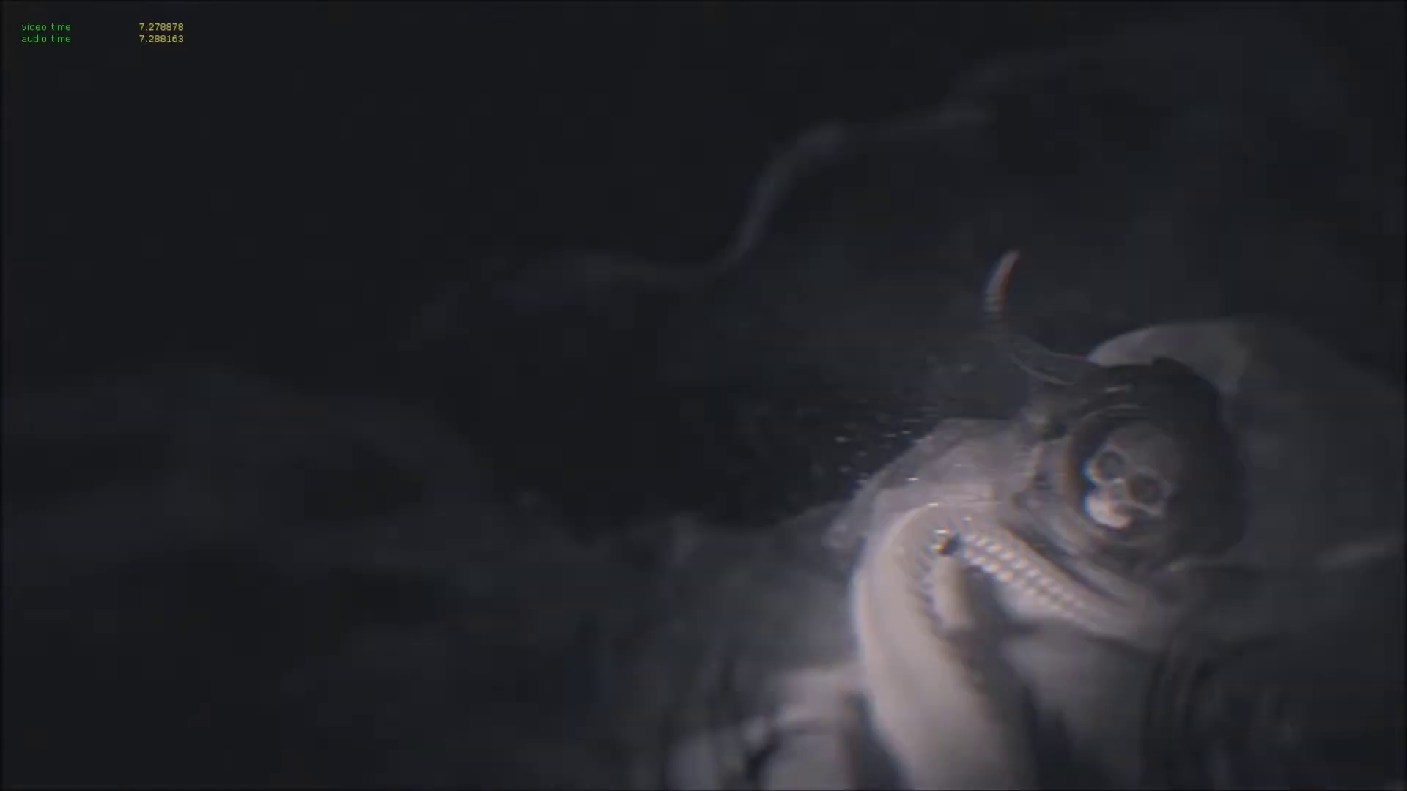
{"action": "key", "text": "Escape"}
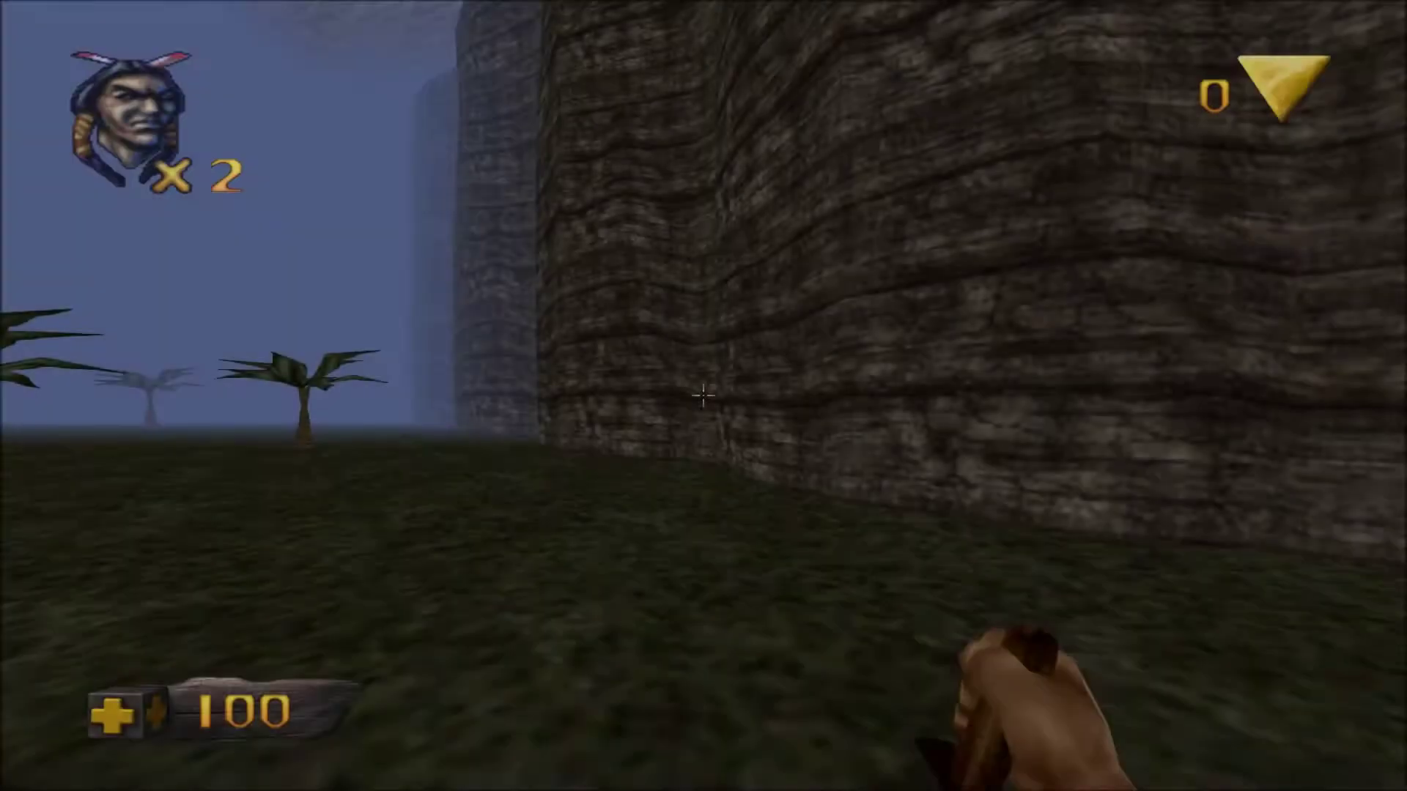
{"action": "key", "text": "w"}
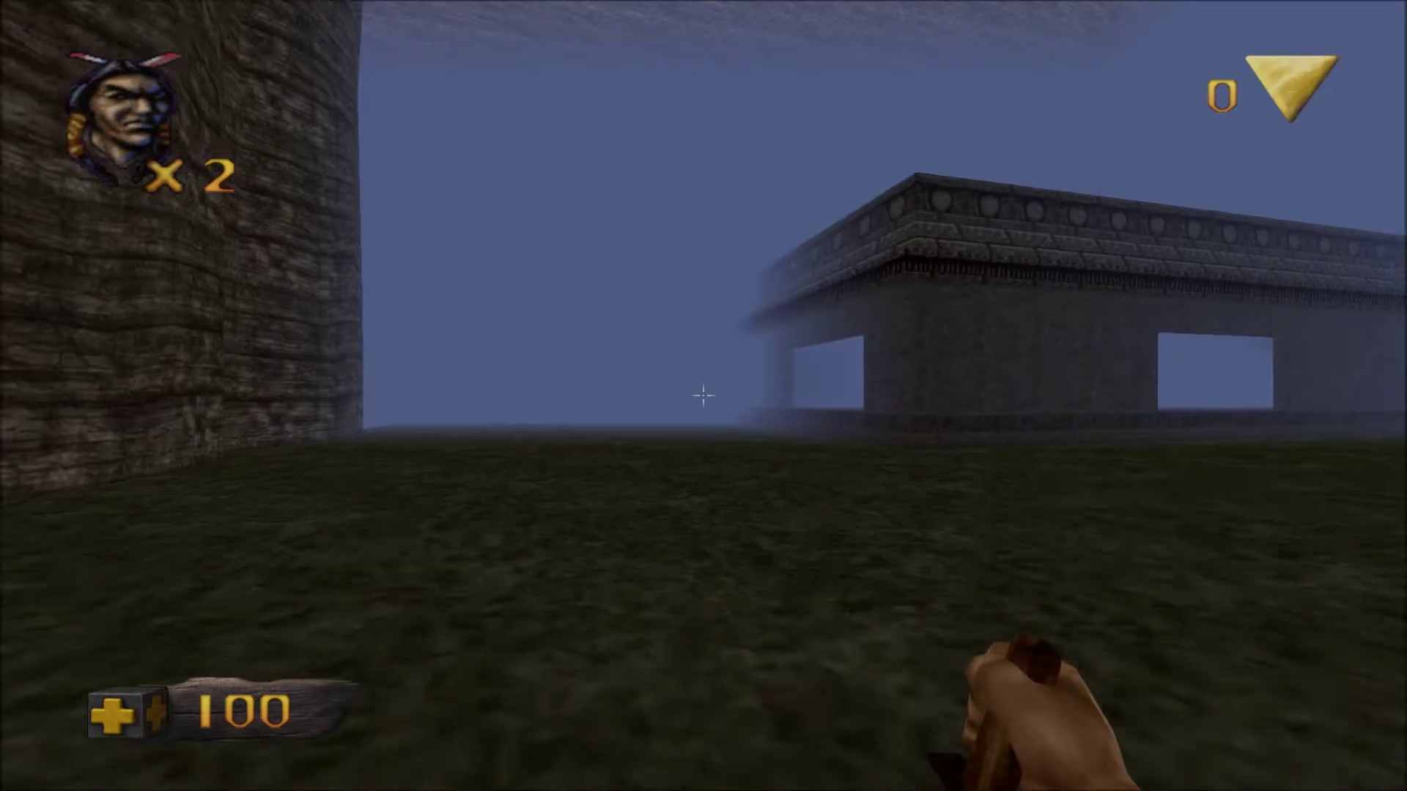
{"action": "key", "text": "w"}
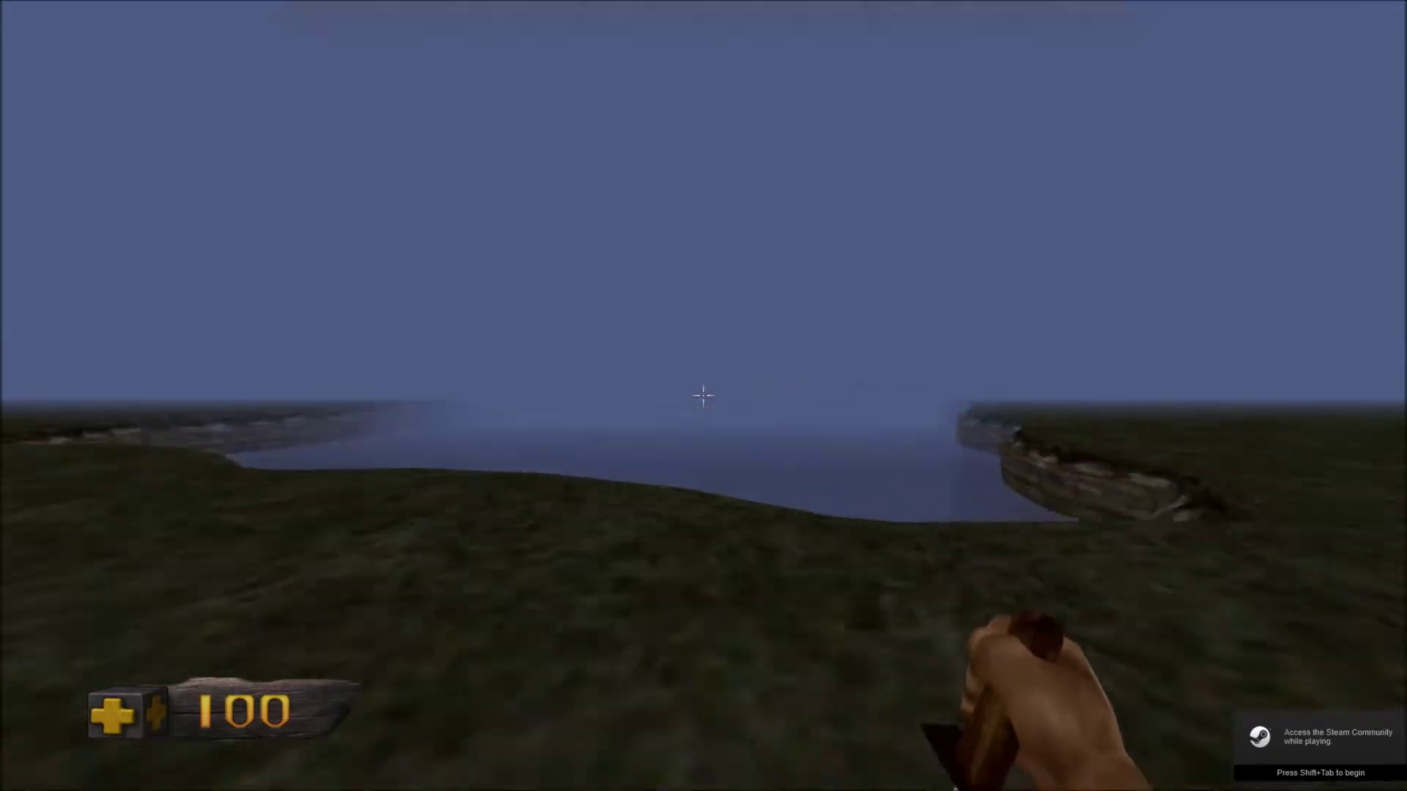
- Jump into the lake, dive and surface, and test climbing out at its rocky bank
{"action": "key", "text": "w"}
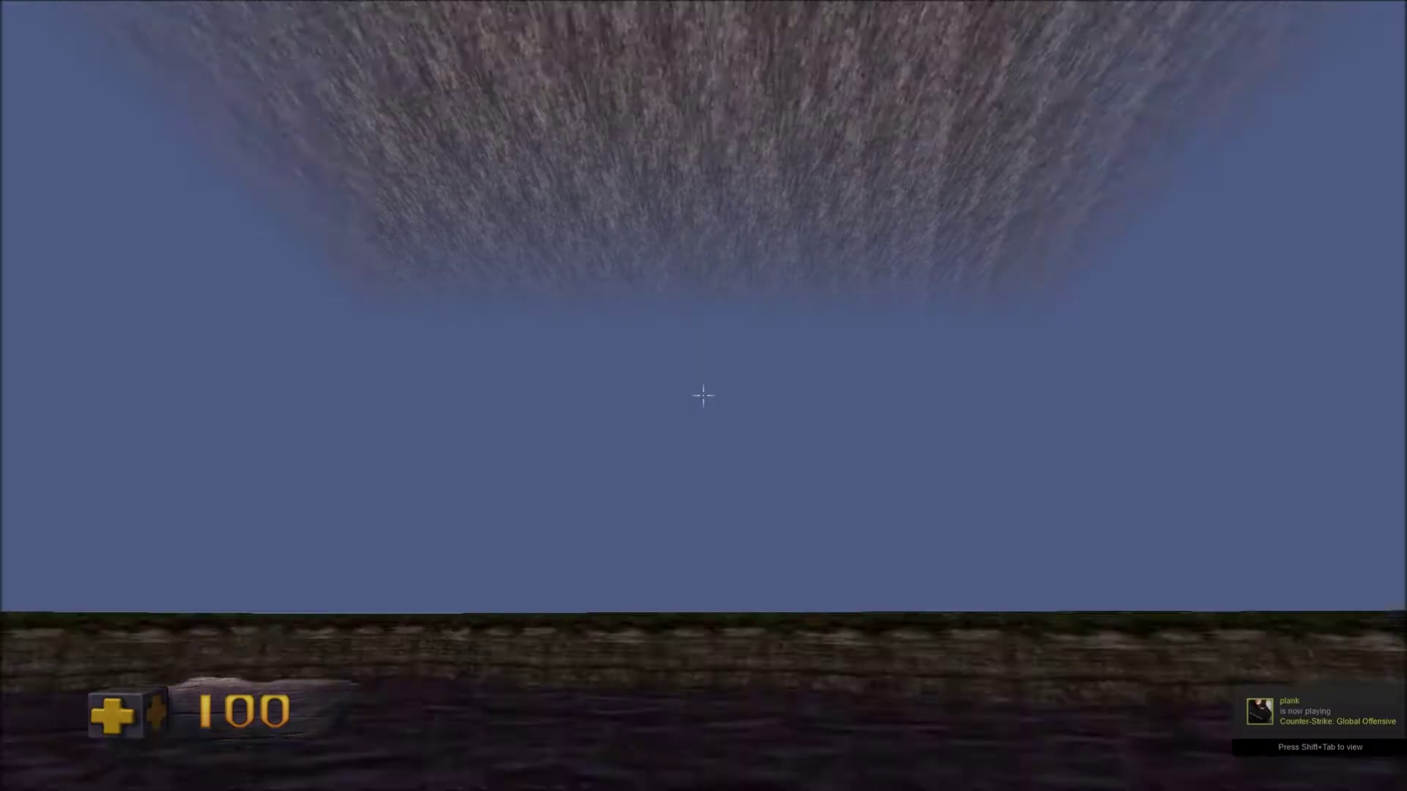
{"action": "key", "text": "w"}
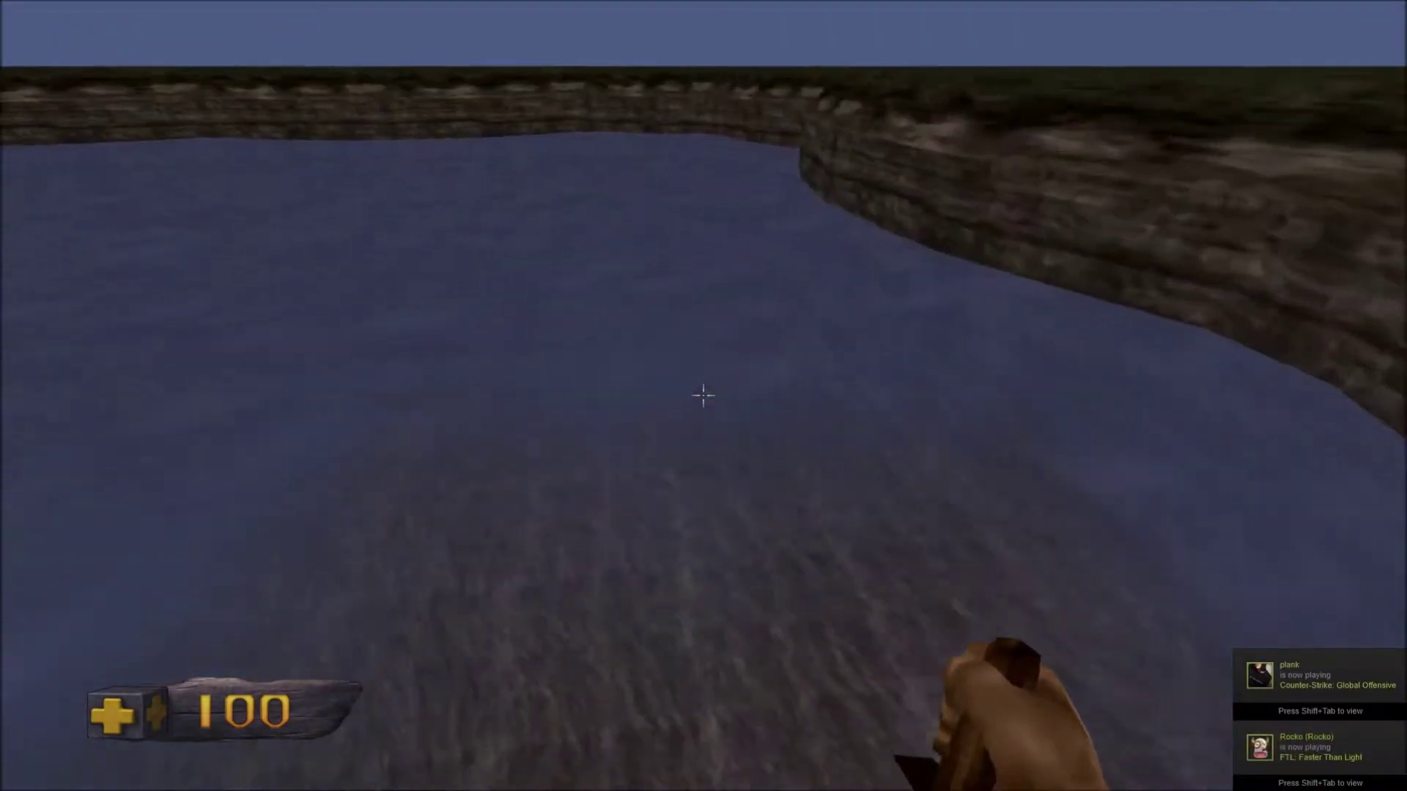
{"action": "key", "text": "w"}
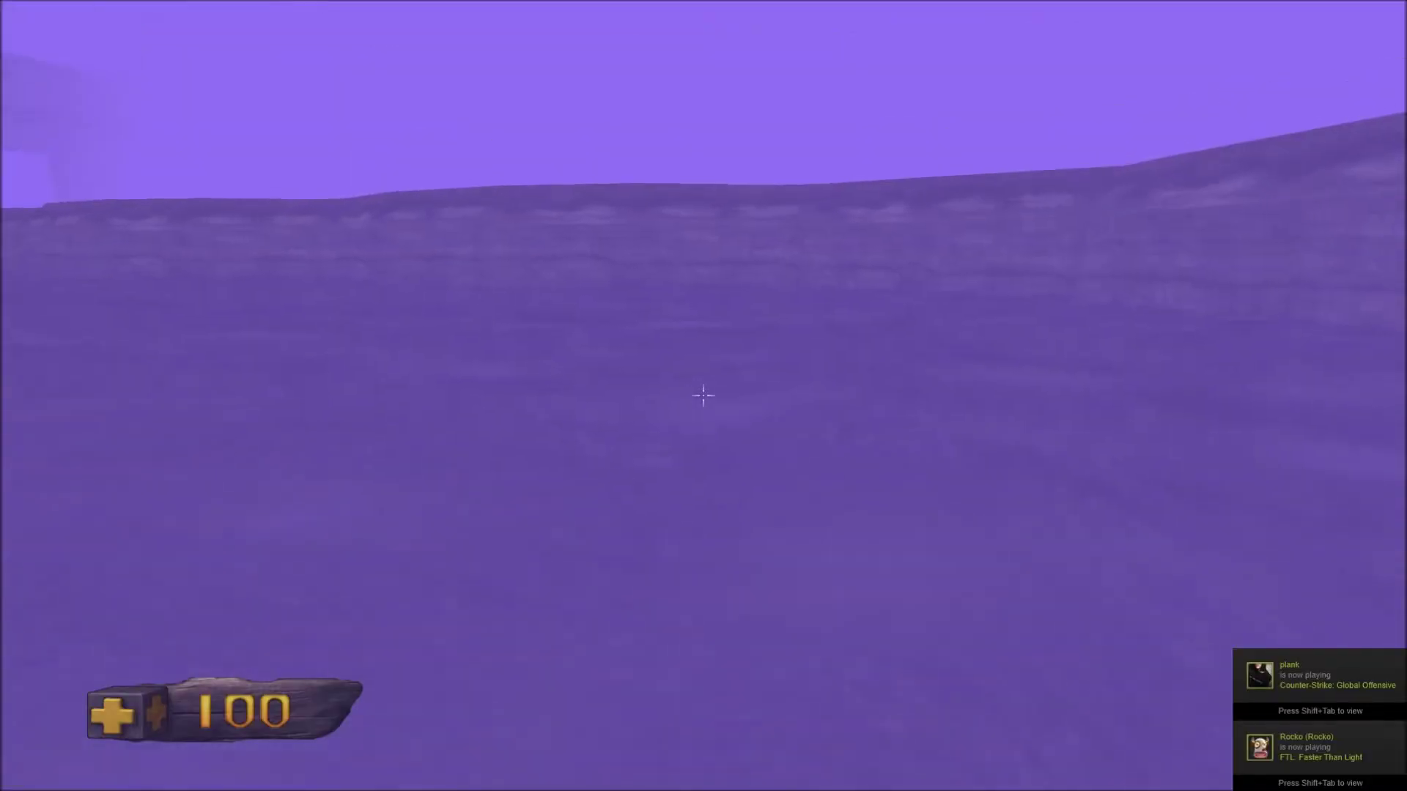
{"action": "key", "text": "w"}
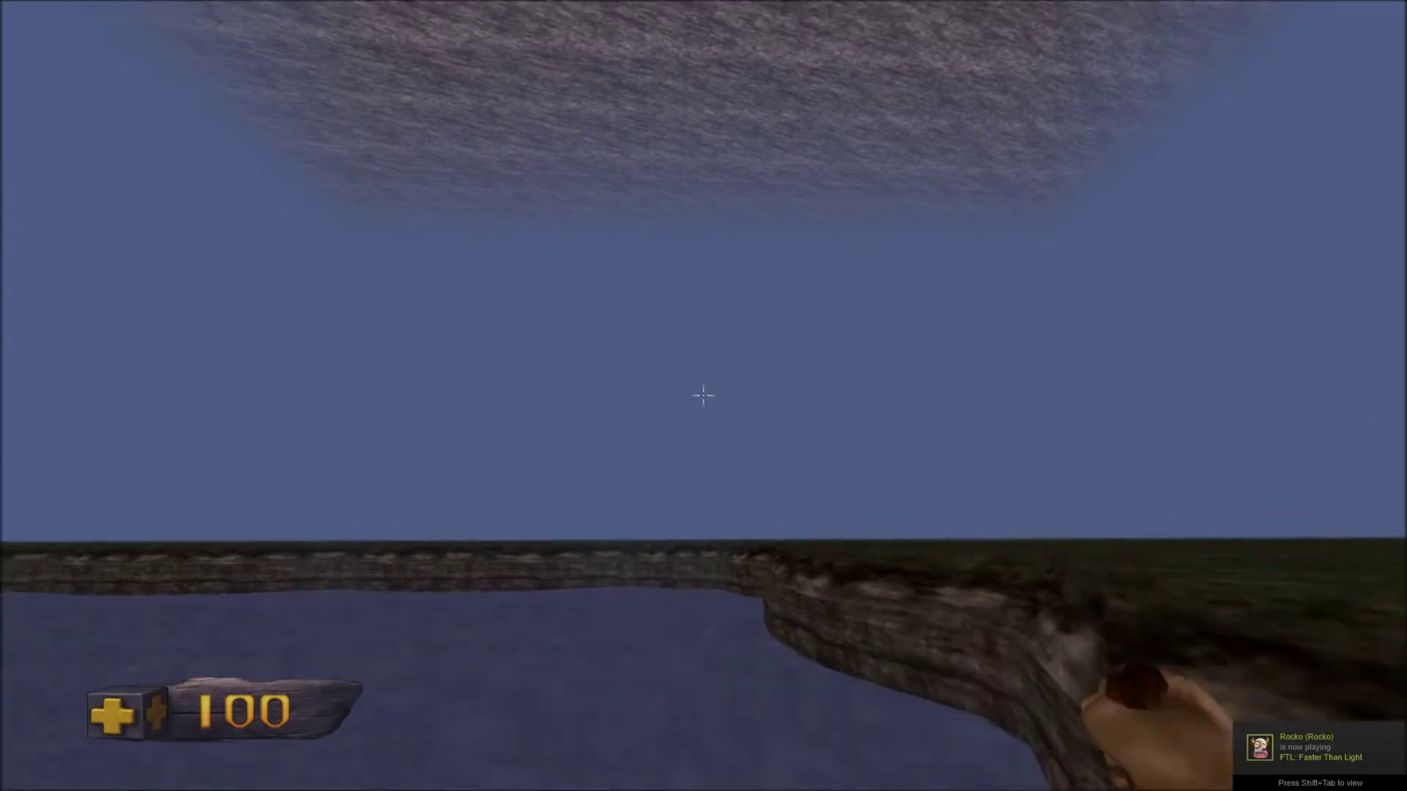
{"action": "key", "text": "w"}
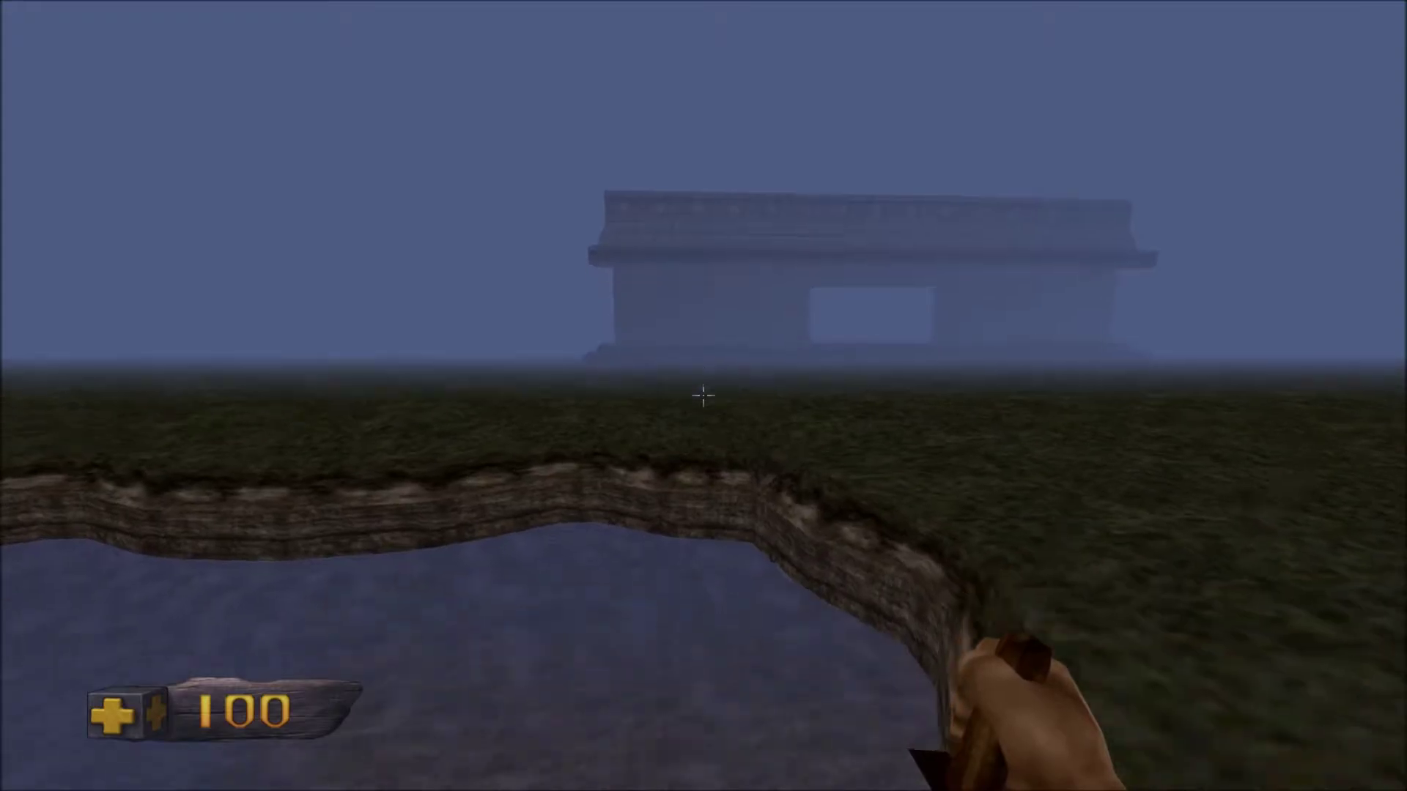
{"action": "key", "text": "w"}
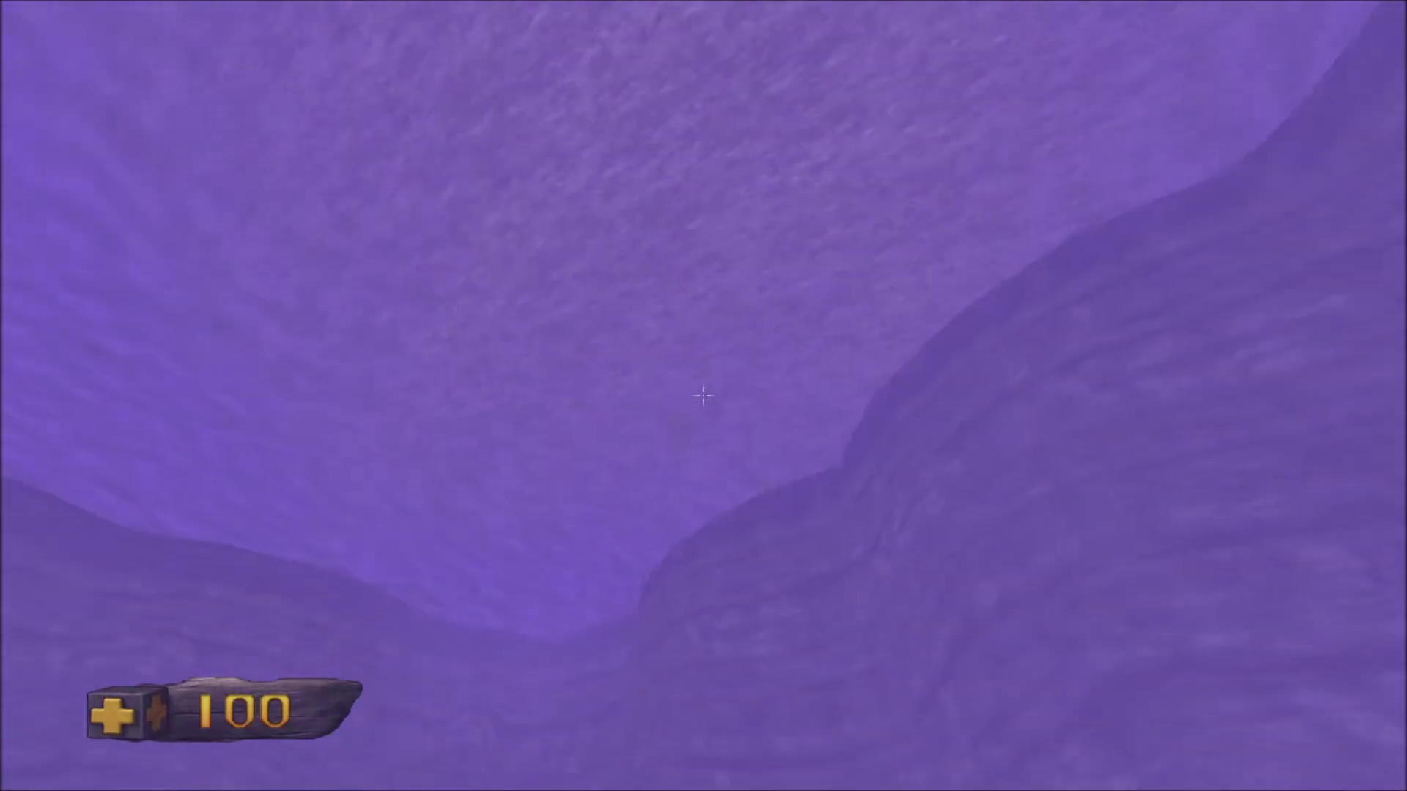
{"action": "key", "text": "w"}
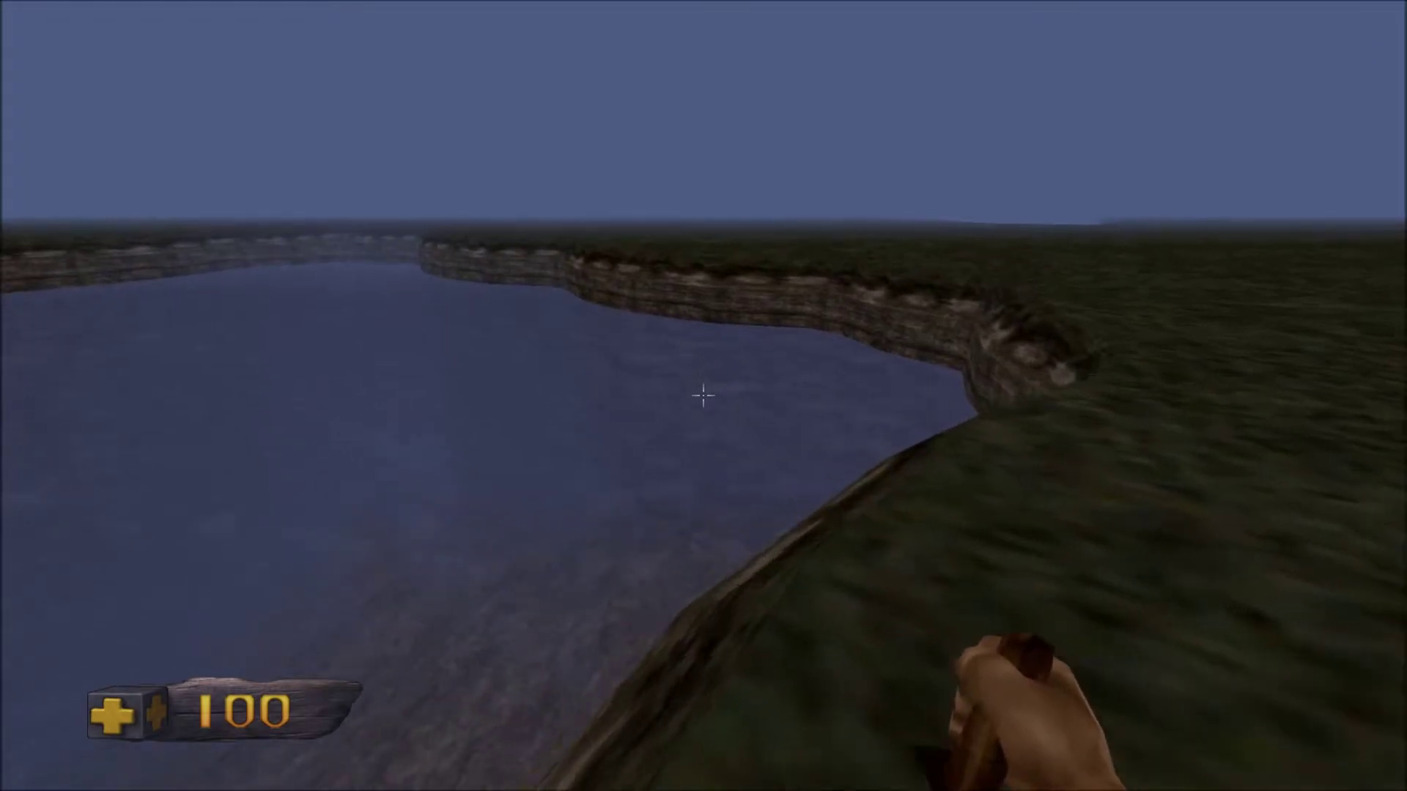
- Walk along the shore, dive back in, follow the underwater cliff wall and climb out onto the grass
{"action": "key", "text": "w"}
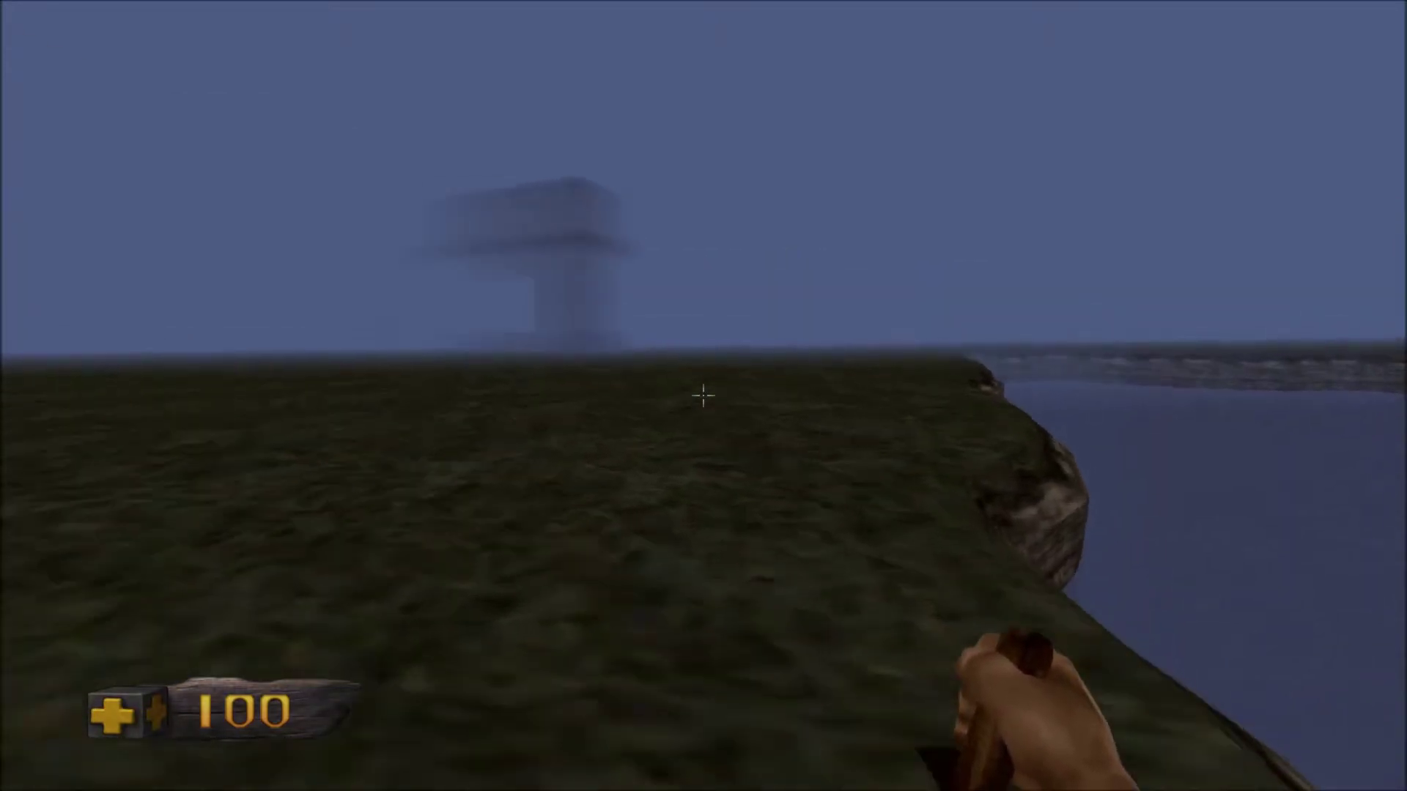
{"action": "key", "text": "w"}
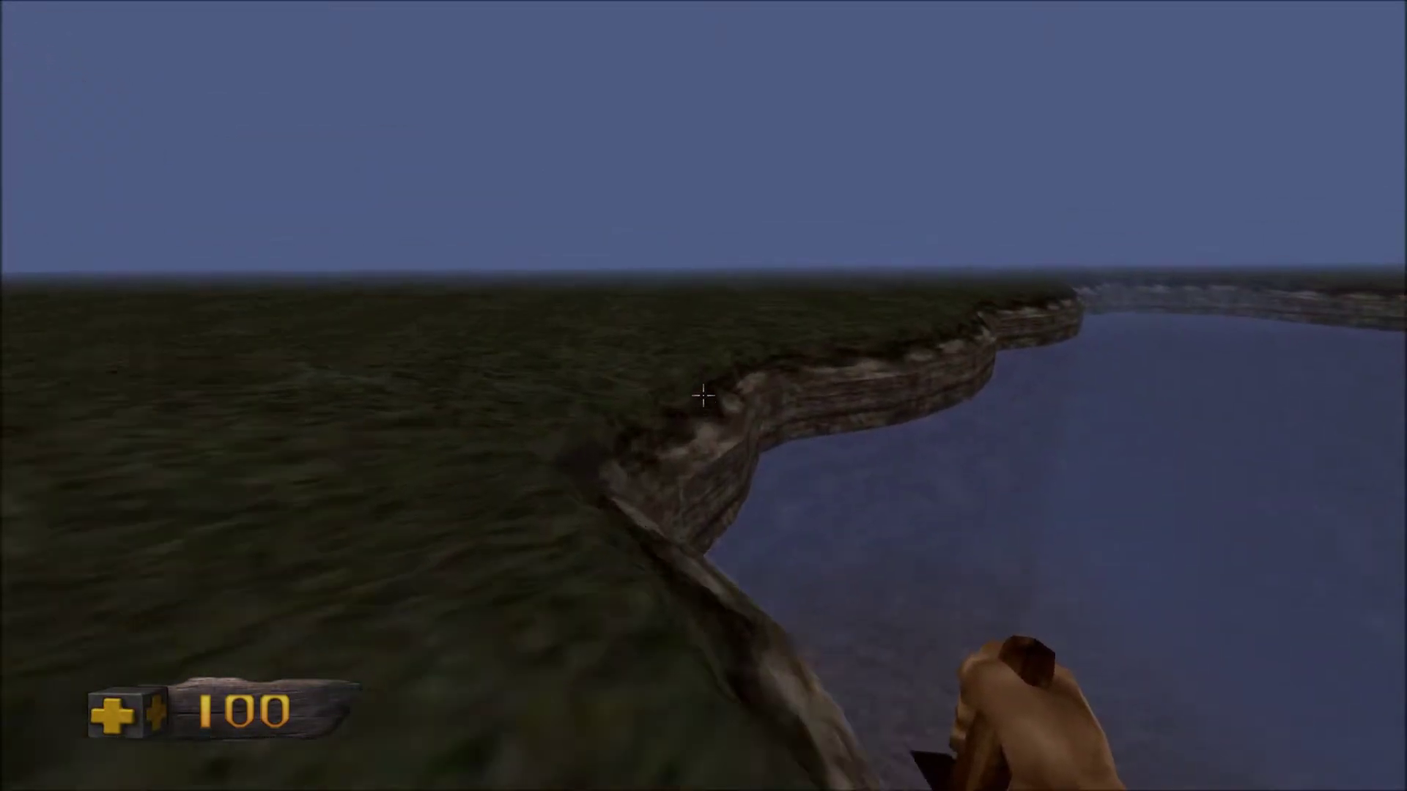
{"action": "key", "text": "d"}
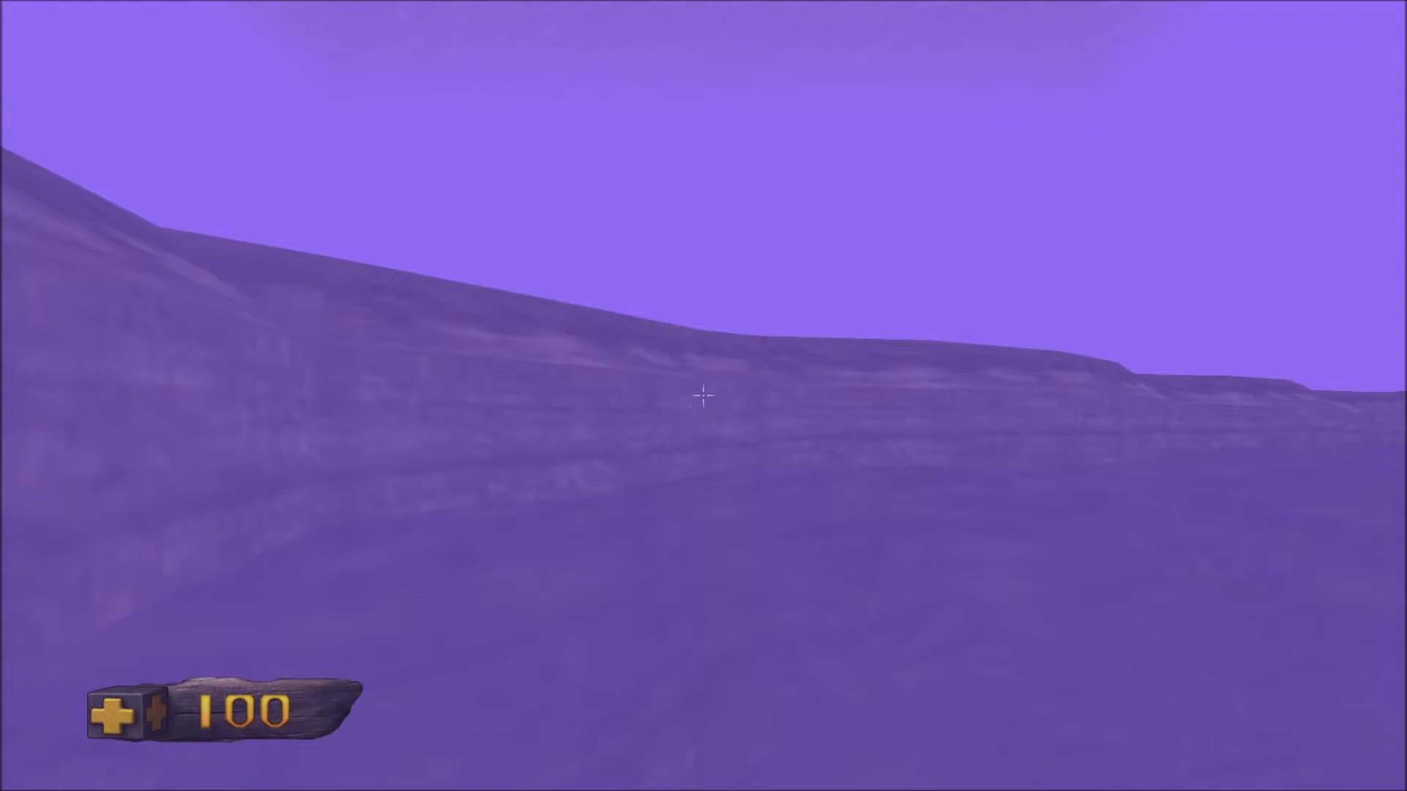
{"action": "key", "text": "w"}
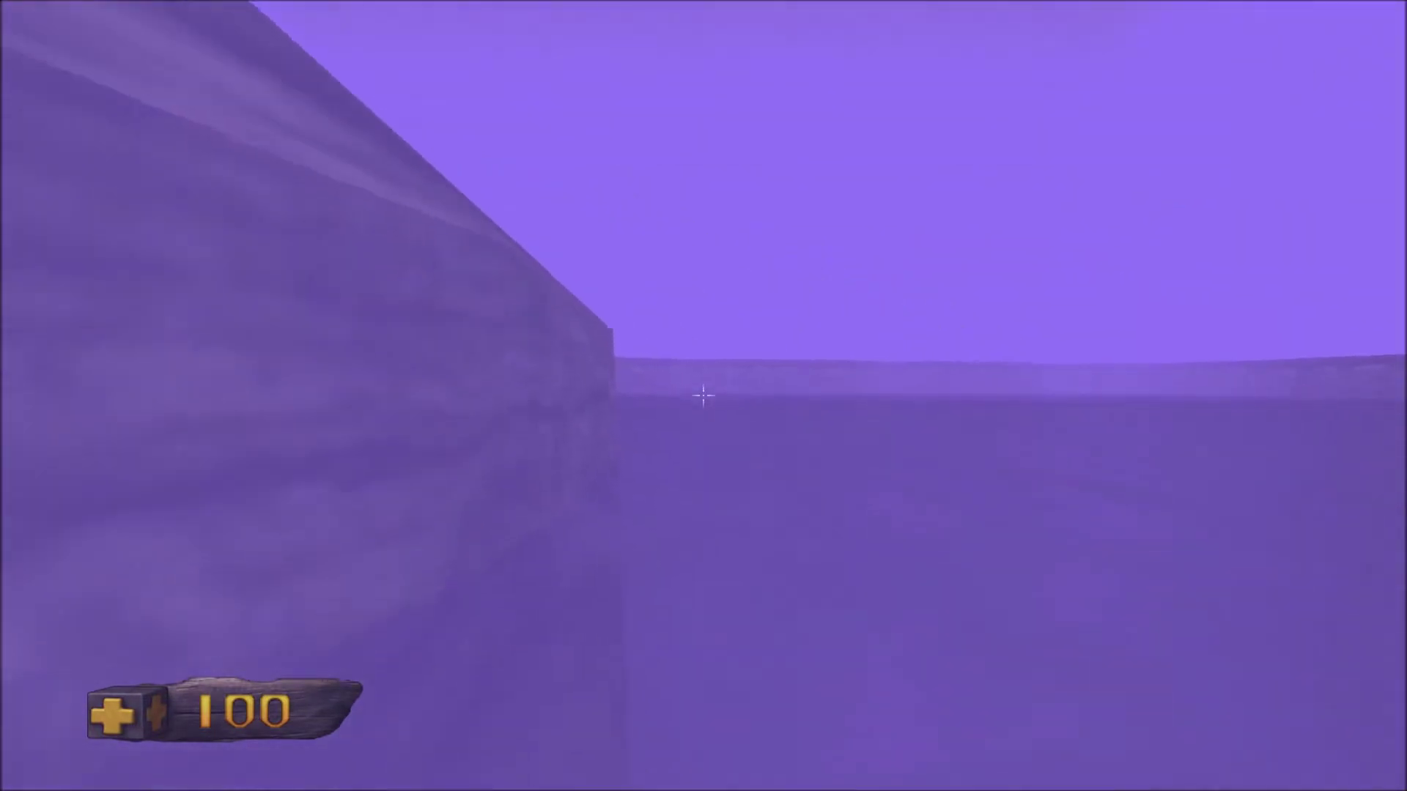
{"action": "key", "text": "w"}
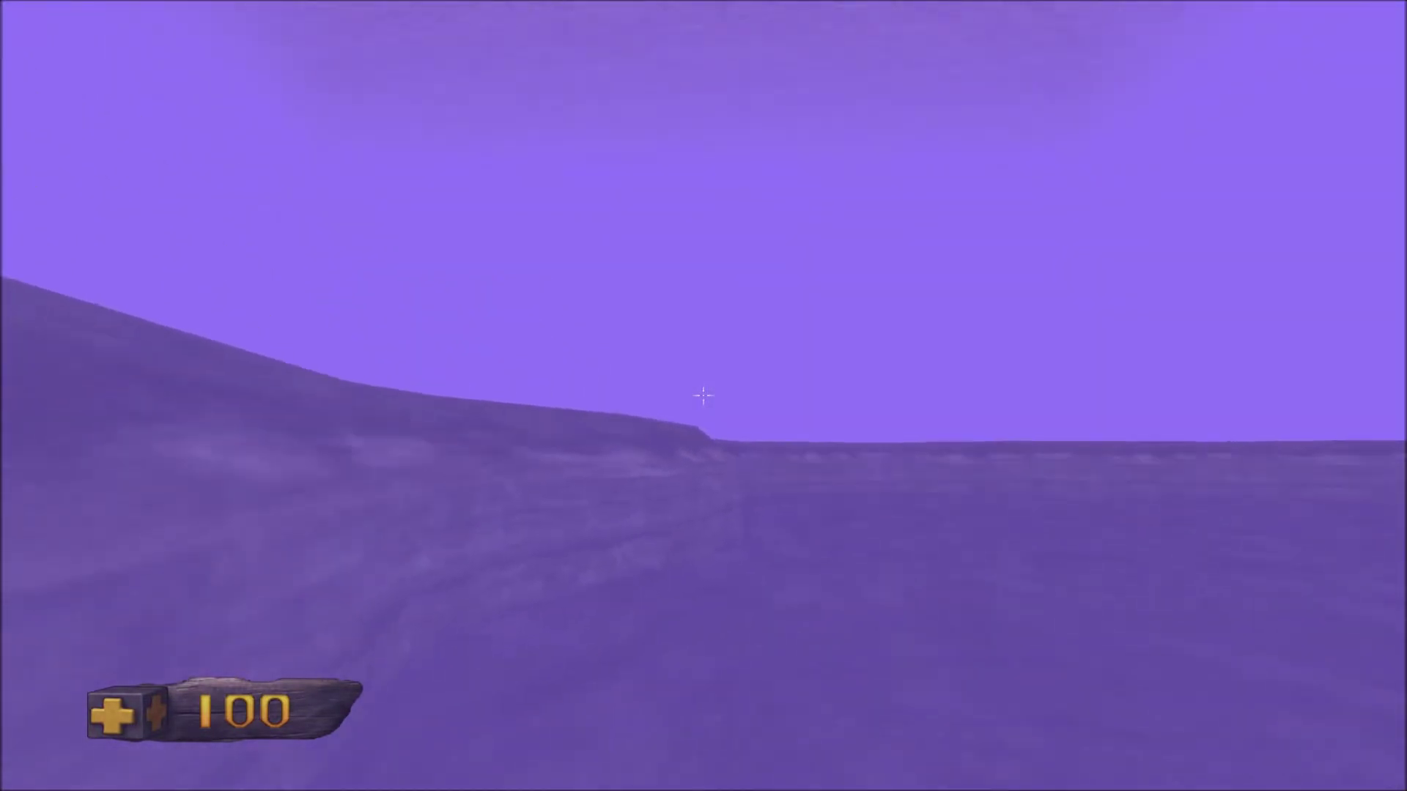
{"action": "key", "text": "w"}
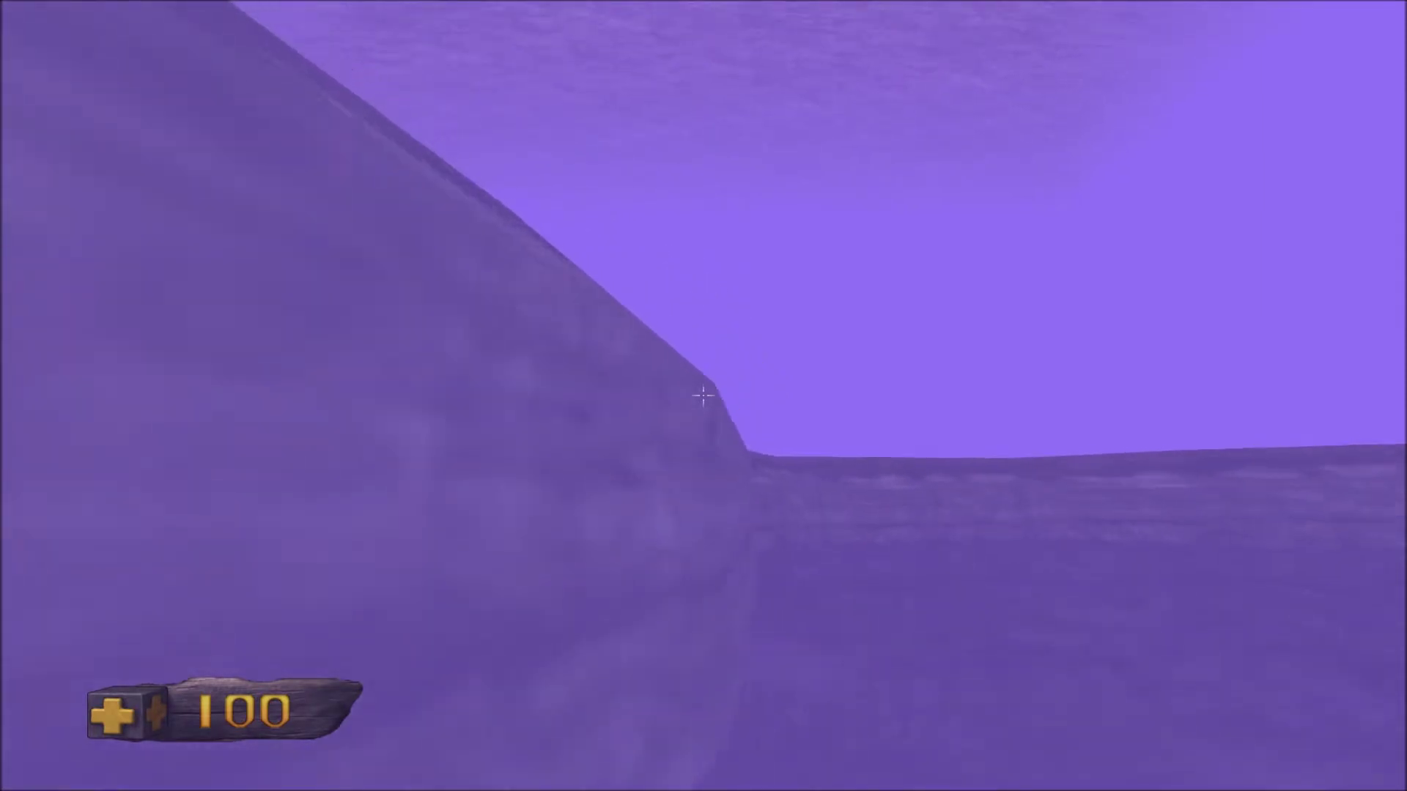
{"action": "key", "text": "space"}
{"action": "key", "text": "w"}
- Pause and resume the game, and look over the lake surface from the water and the bank
{"action": "key", "text": "Escape"}
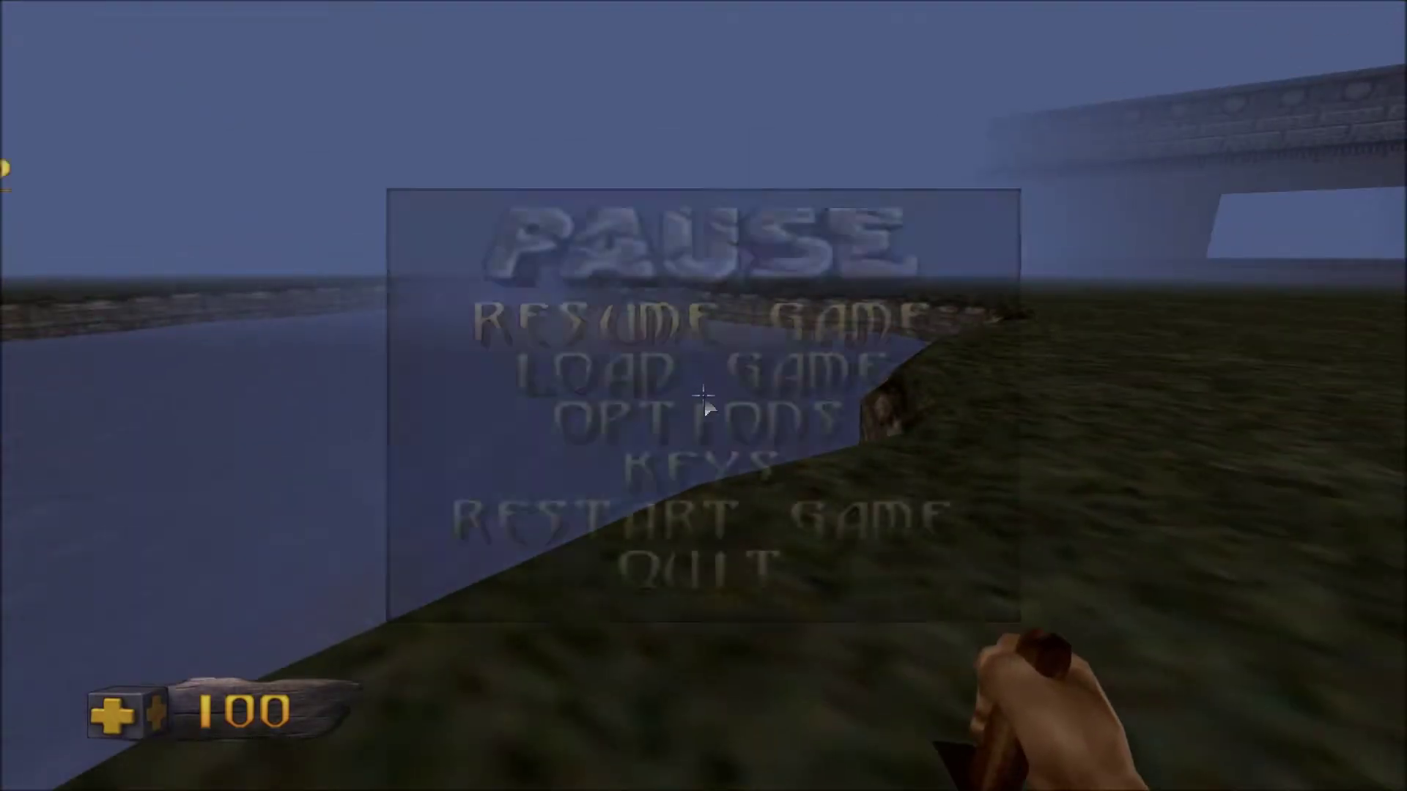
{"action": "key", "text": "Escape"}
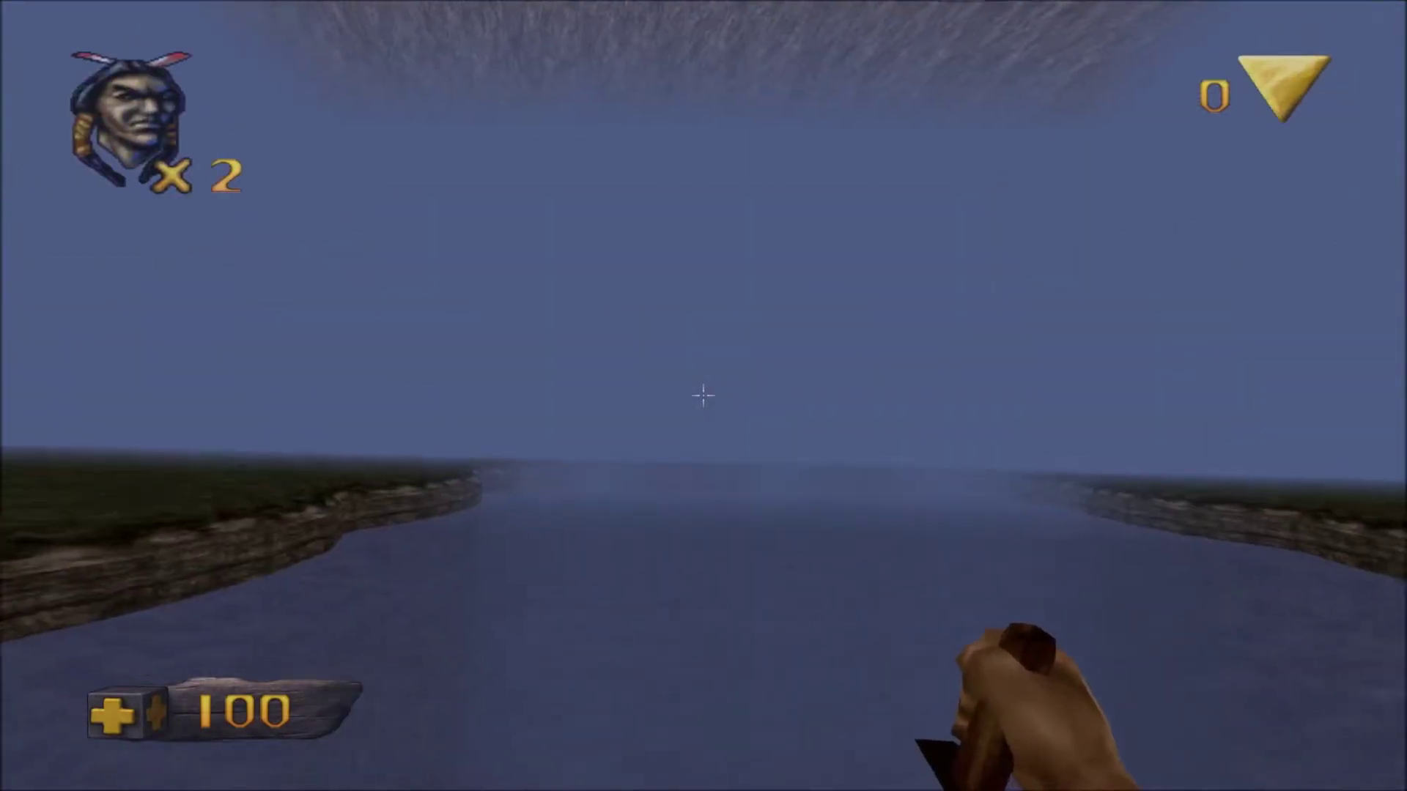
{"action": "key", "text": "d"}
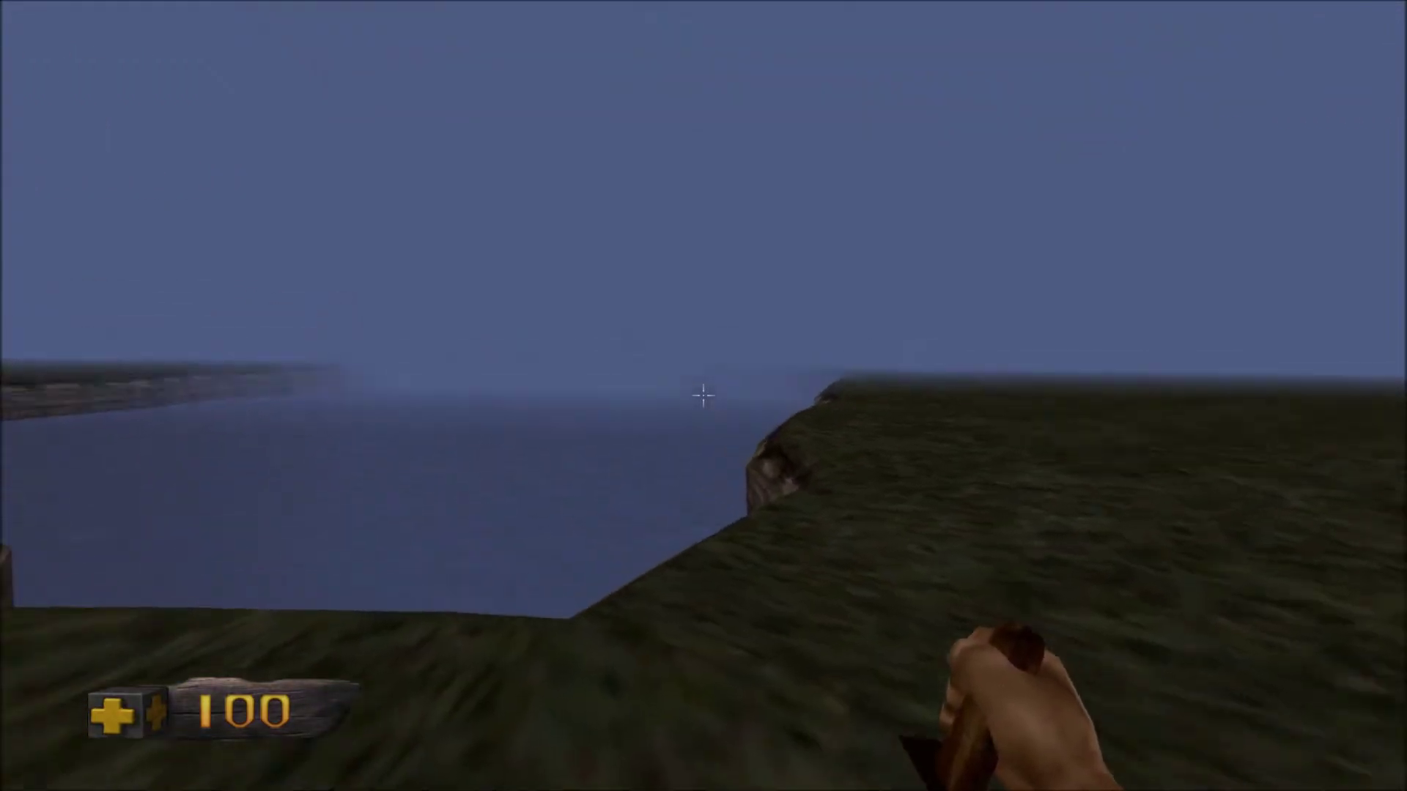
{"action": "key", "text": "w"}
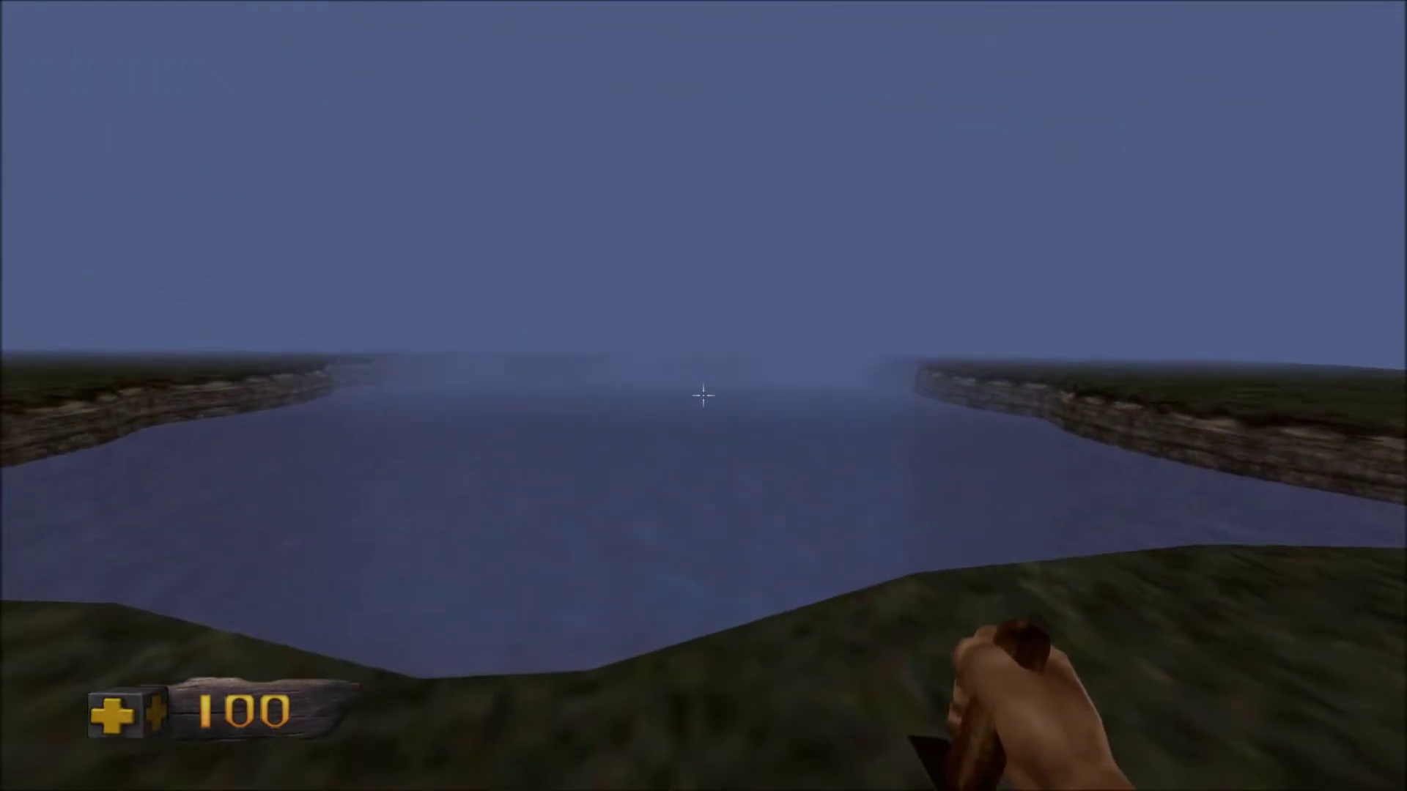
{"action": "key", "text": "s"}
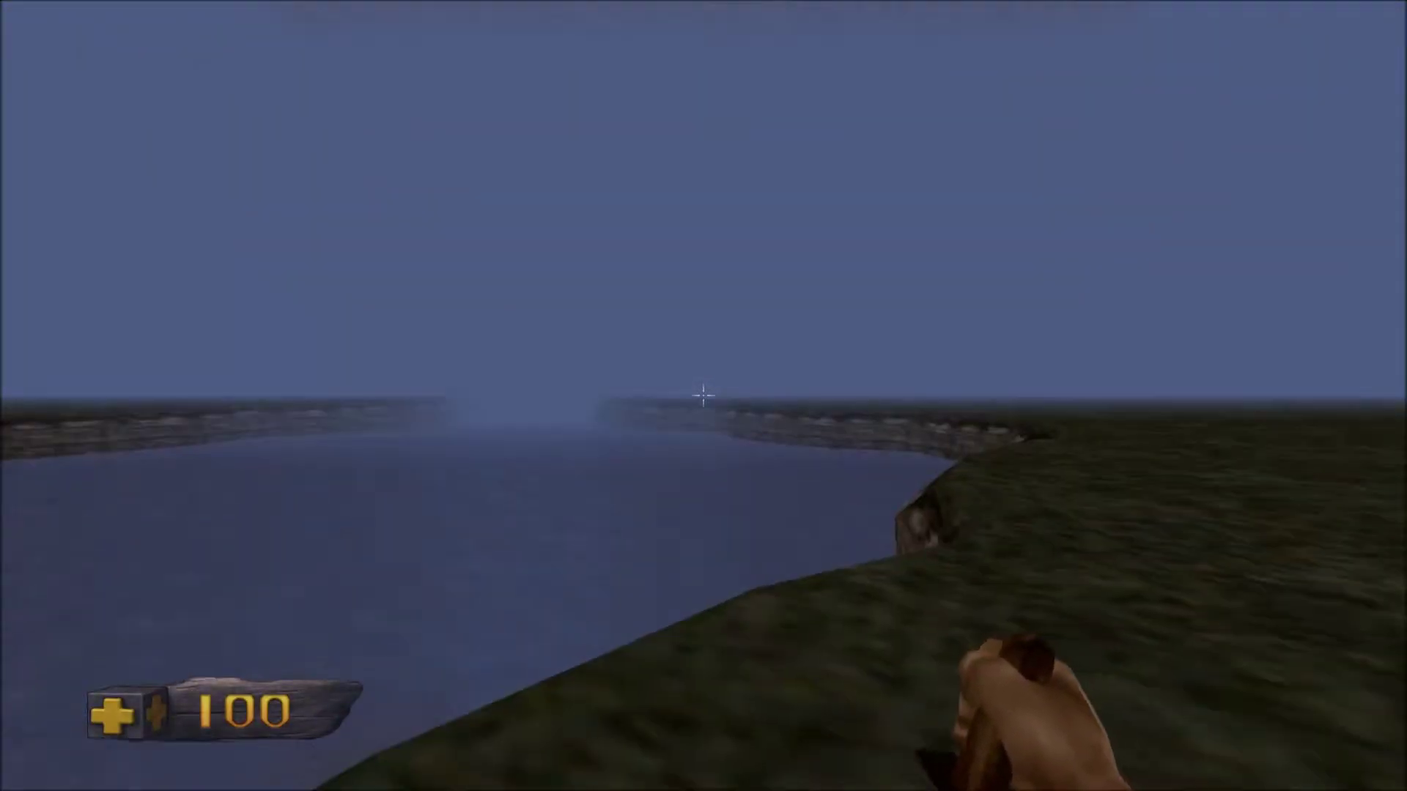
- Drop into the water beside the cliff wall, test swimming back up, and quit the game
{"action": "key", "text": "w"}
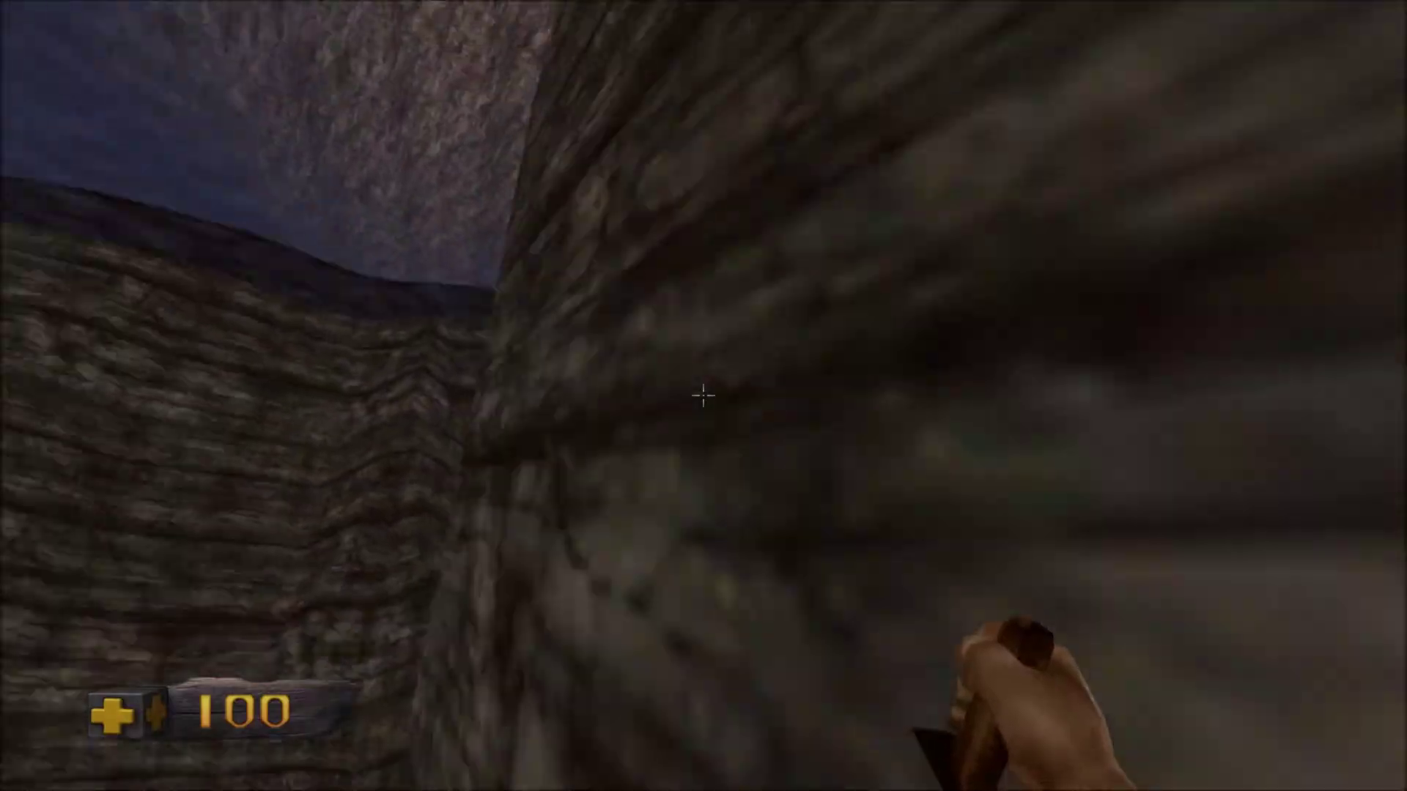
{"action": "key", "text": "w"}
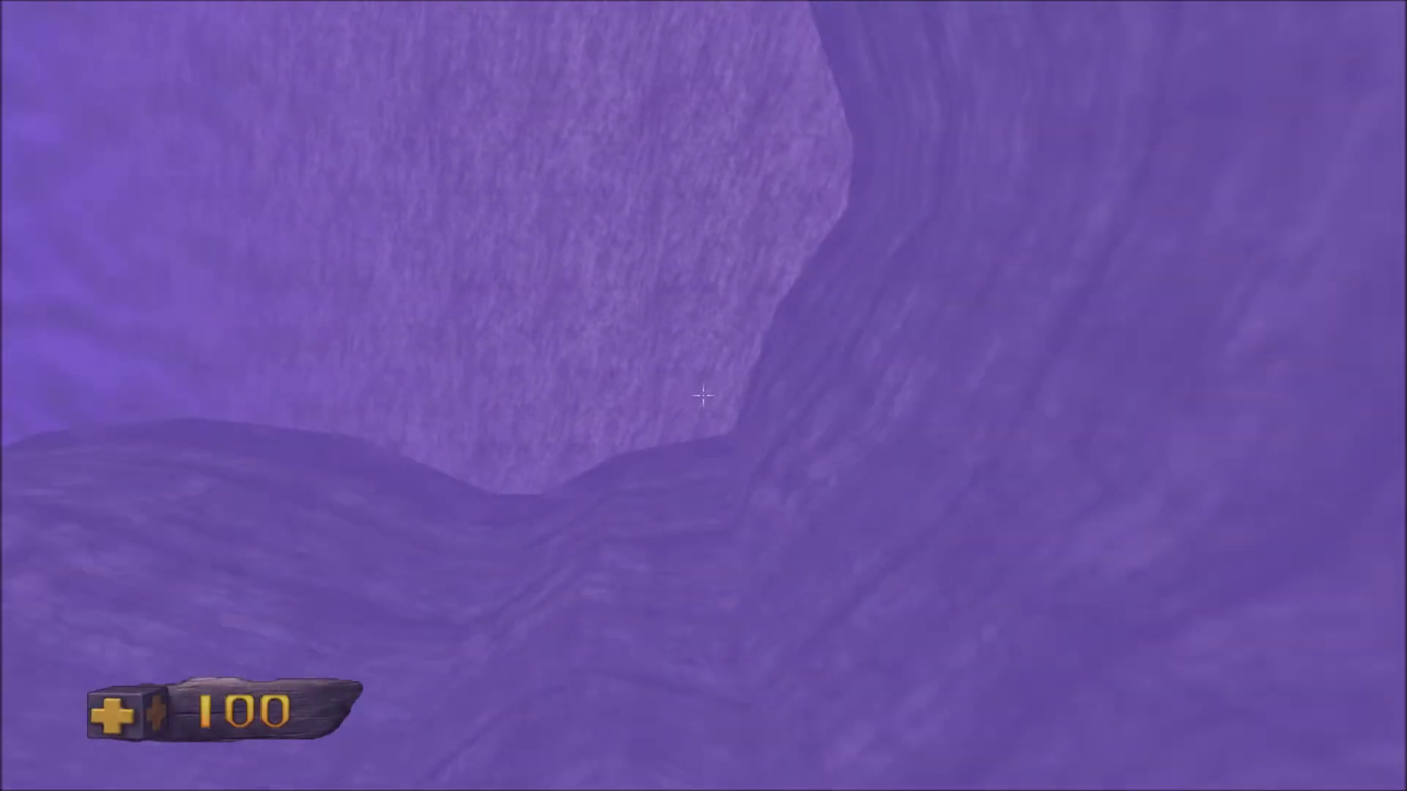
{"action": "key", "text": "w"}
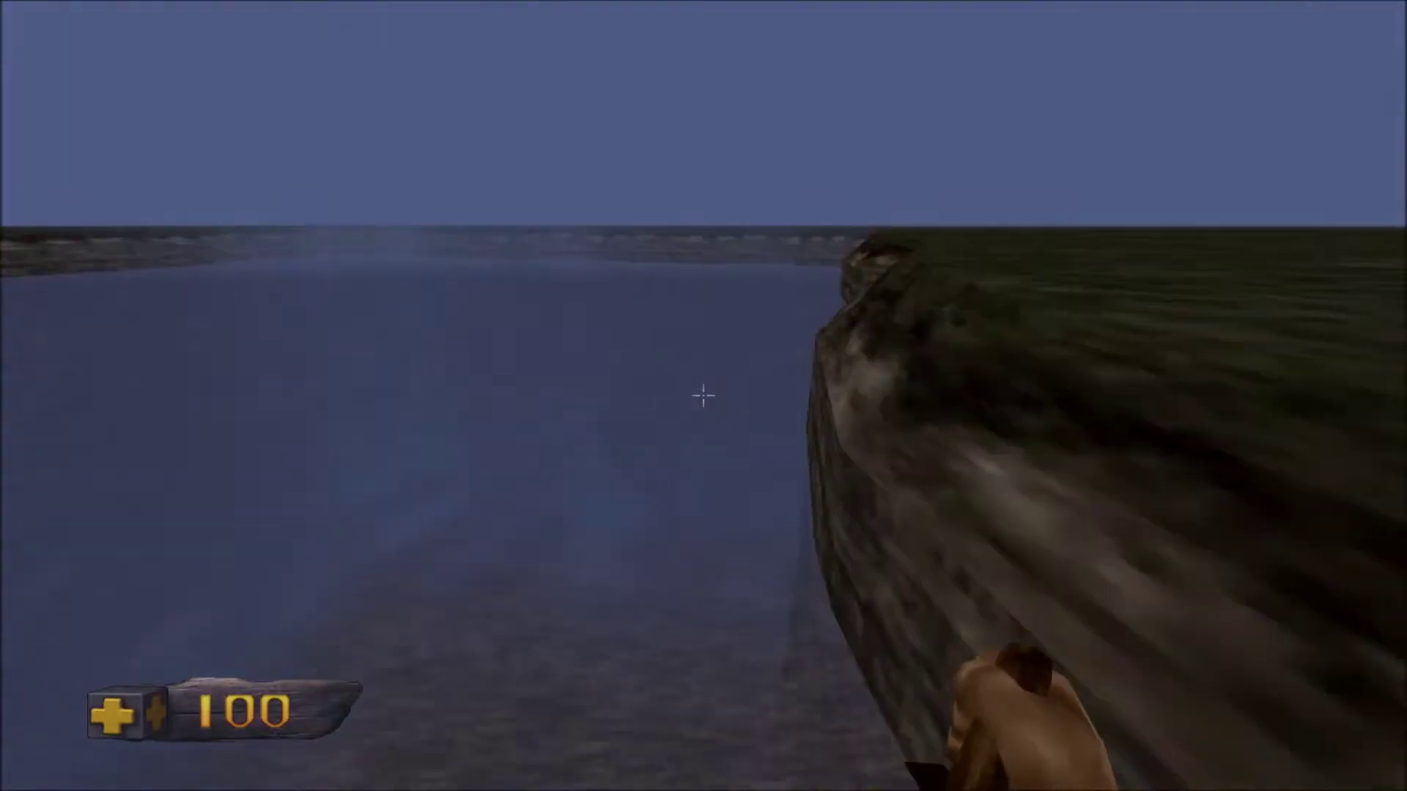
{"action": "key", "text": "Escape"}
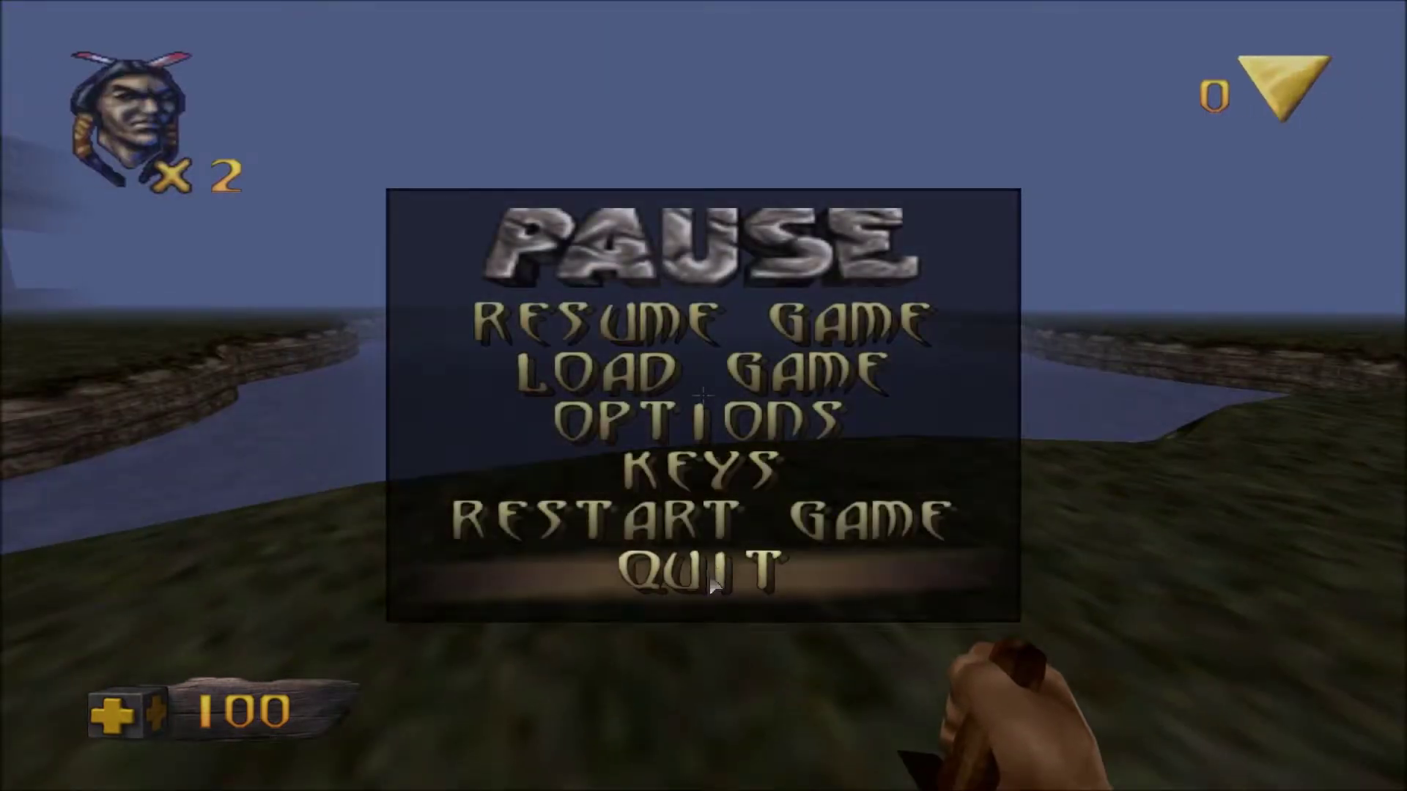
{"action": "left_click", "coordinate": [711, 583]}
{"action": "left_click", "coordinate": [696, 428]}
- Review the water height and other settings in the lakebed's sector properties with Ambience at 1, and accept the dialog
{"action": "right_click_drag", "start_coordinate": [663, 447], "coordinate": [694, 553]}
{"action": "key", "text": "s"}
{"action": "key", "text": "w"}
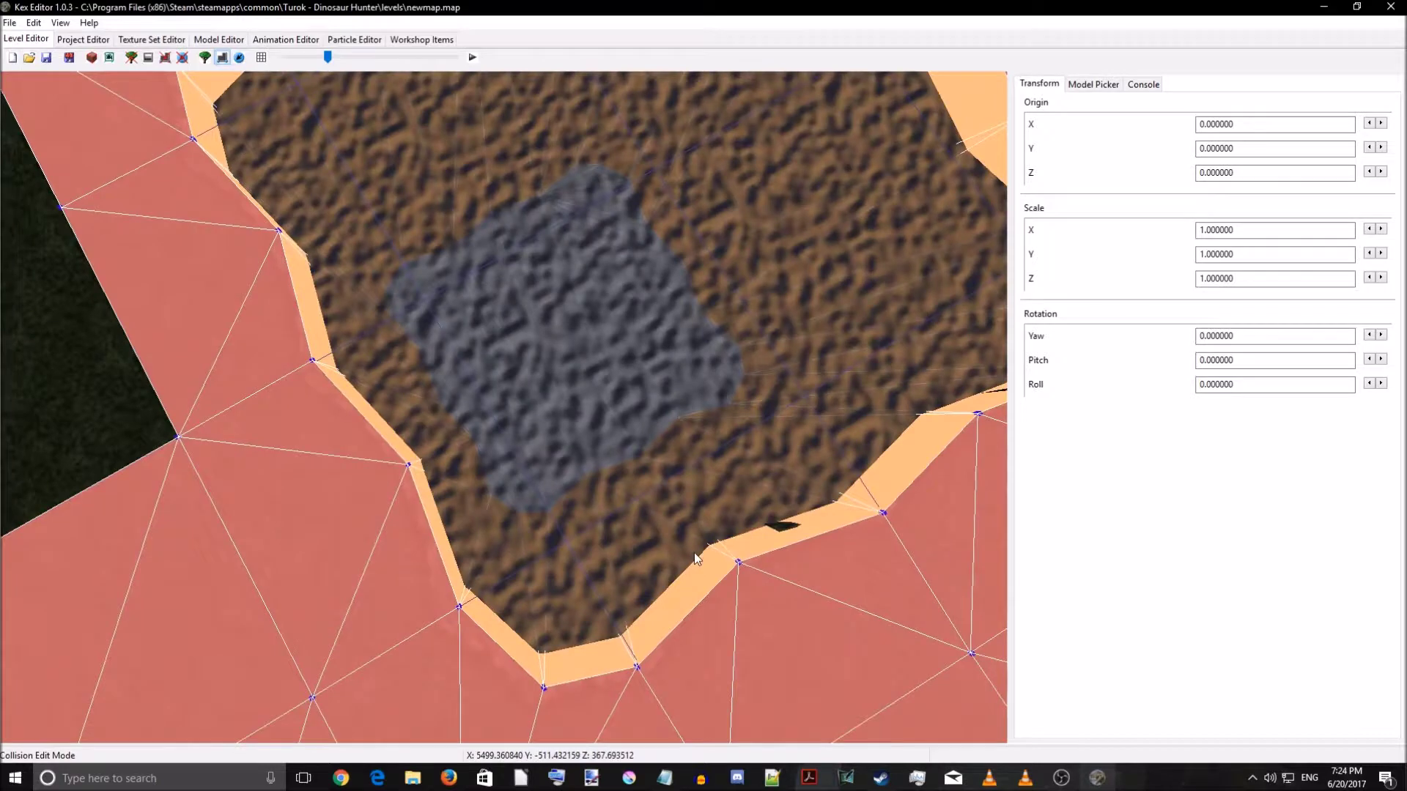
{"action": "key", "text": "w"}
{"action": "right_click", "coordinate": [592, 490]}
{"action": "left_click", "coordinate": [617, 478]}
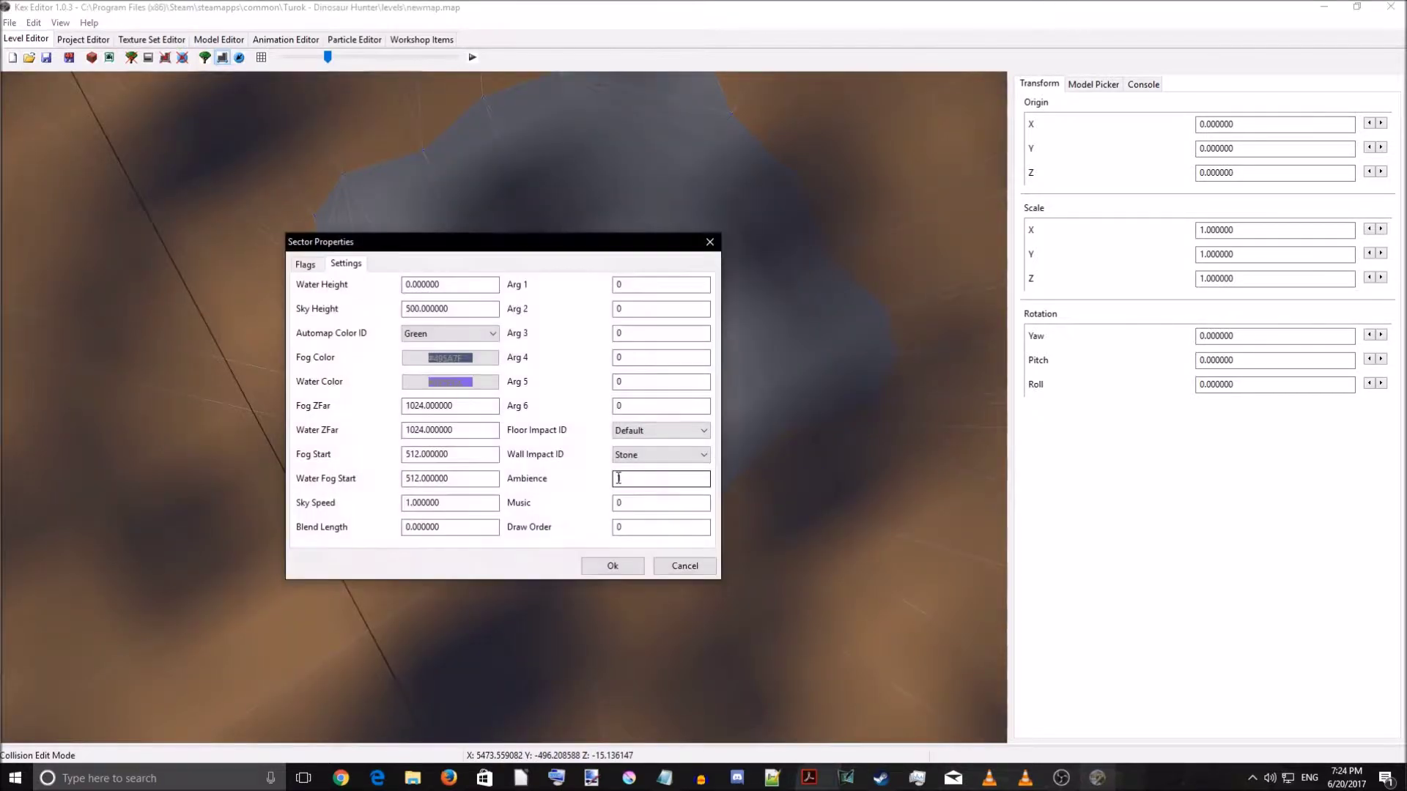
{"action": "type", "text": "1"}
{"action": "left_click_drag", "start_coordinate": [578, 249], "coordinate": [823, 183]}
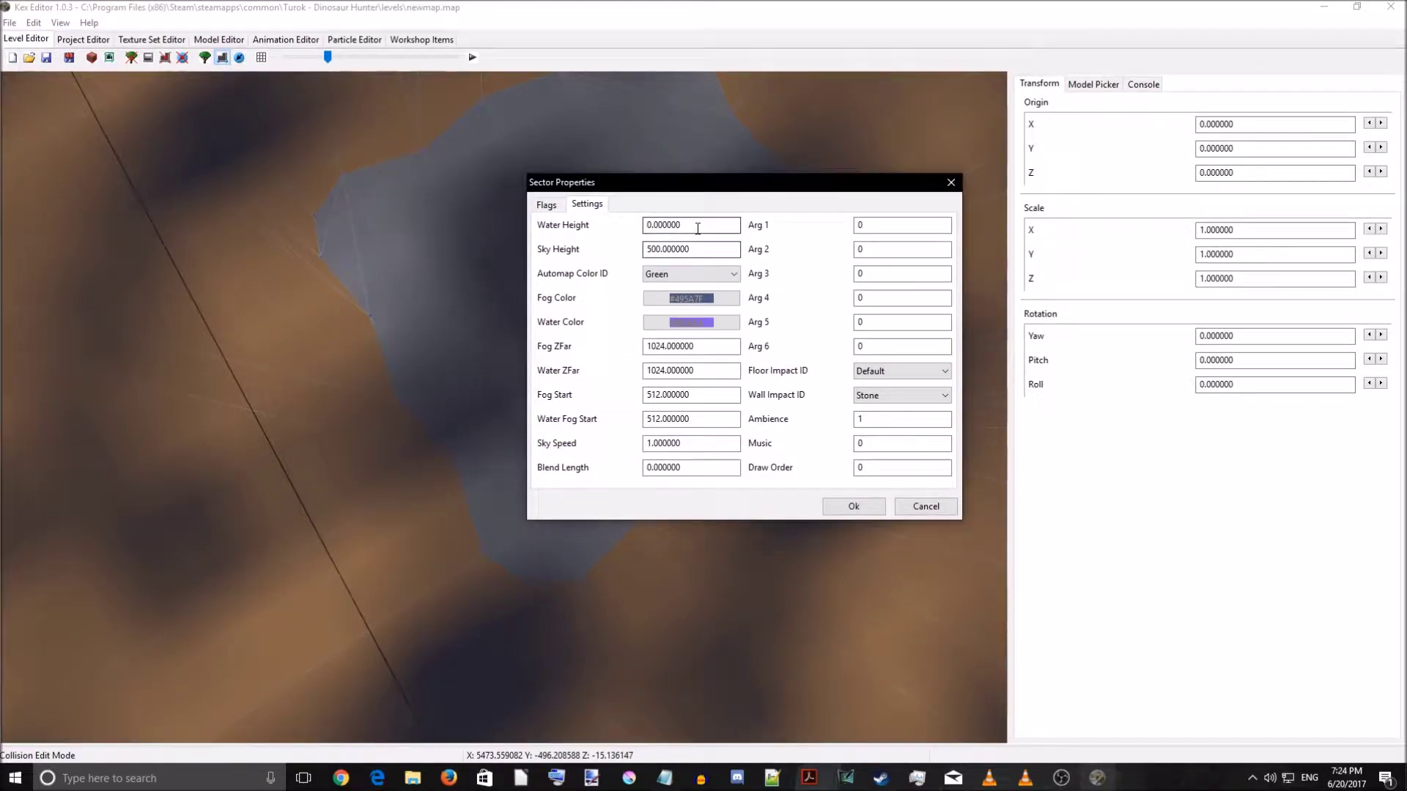
{"action": "left_click", "coordinate": [854, 507]}
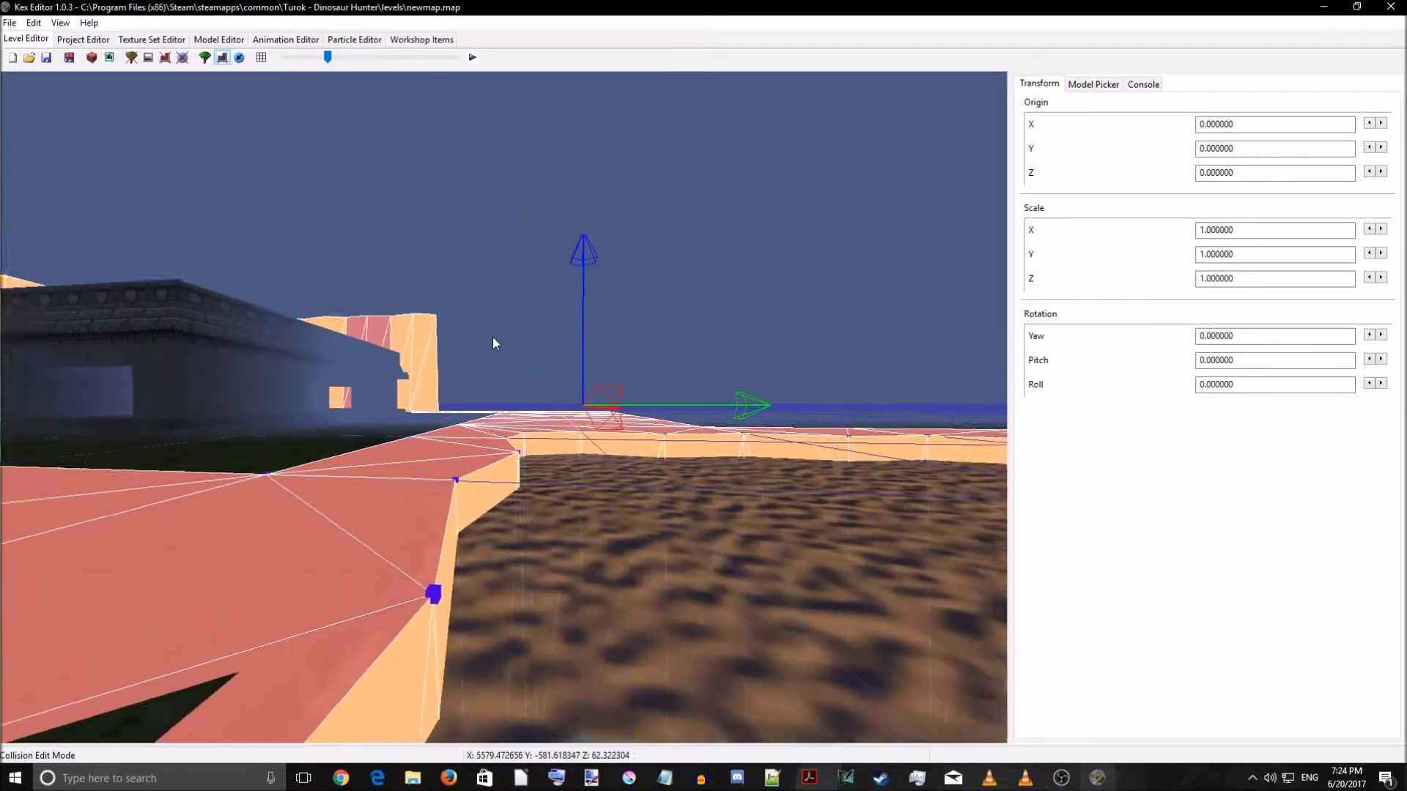
- Examine the lake basin from above and at the intended waterline, reading the camera's Z coordinate for the water height
{"action": "right_click_drag", "start_coordinate": [493, 337], "coordinate": [515, 387]}
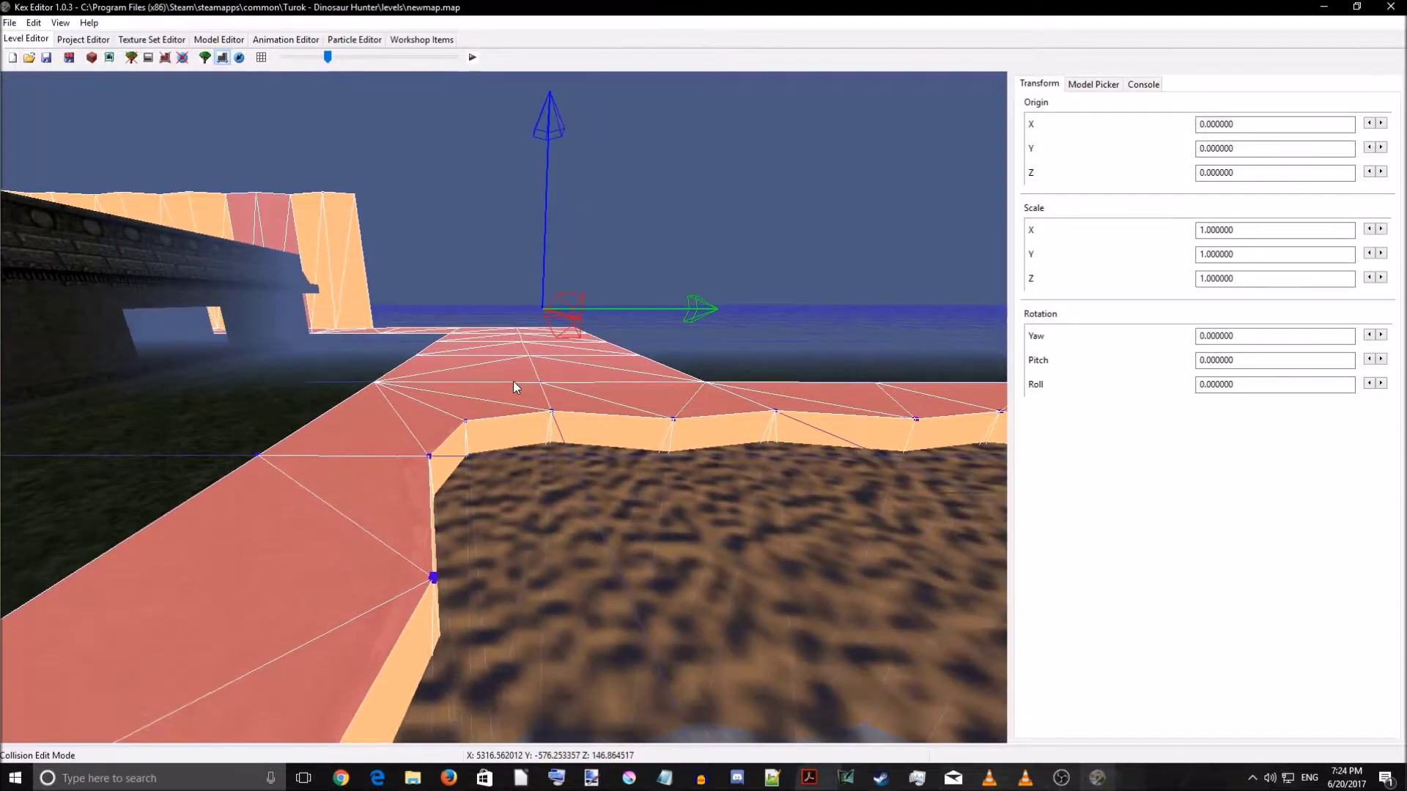
{"action": "right_click_drag", "start_coordinate": [695, 639], "coordinate": [720, 696]}
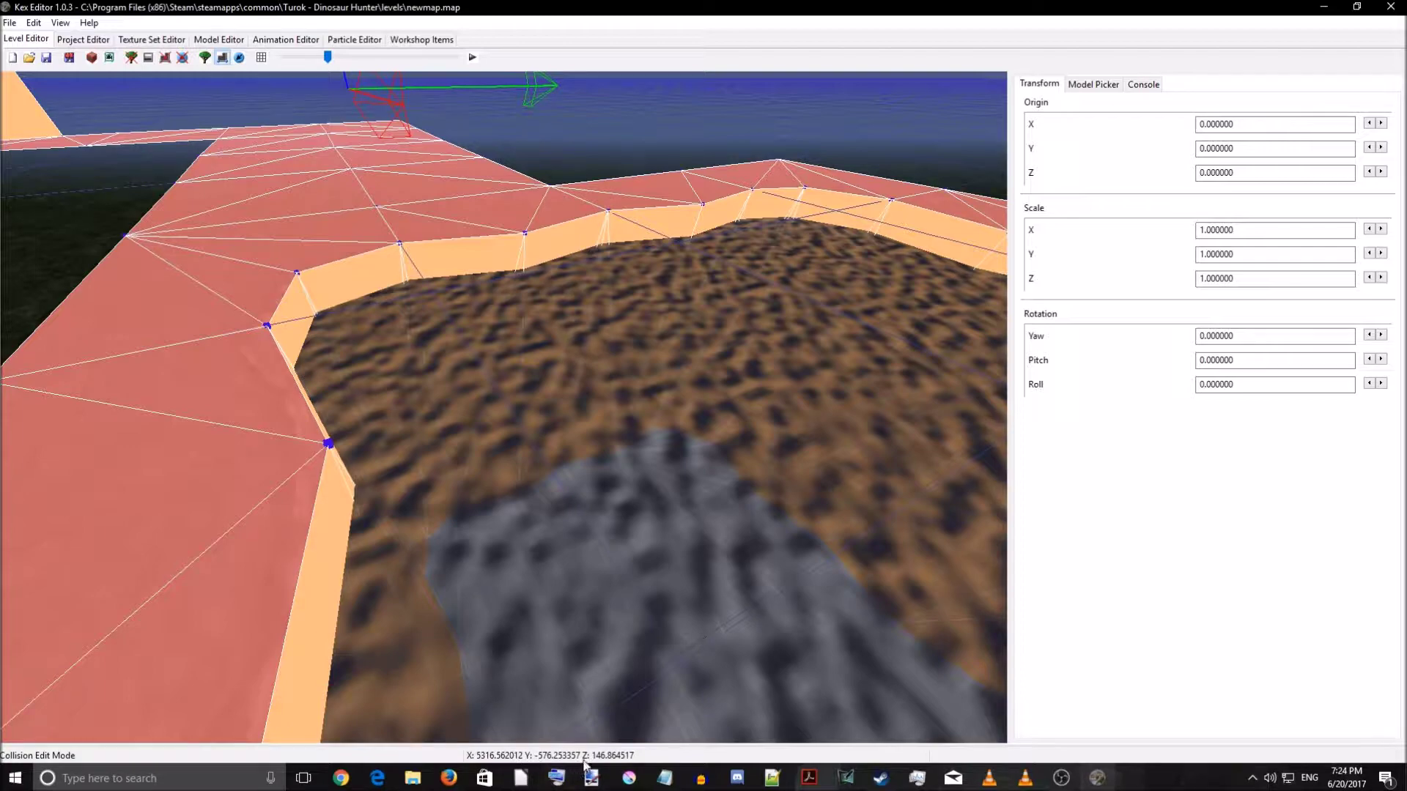
{"action": "right_click_drag", "start_coordinate": [631, 561], "coordinate": [636, 596]}
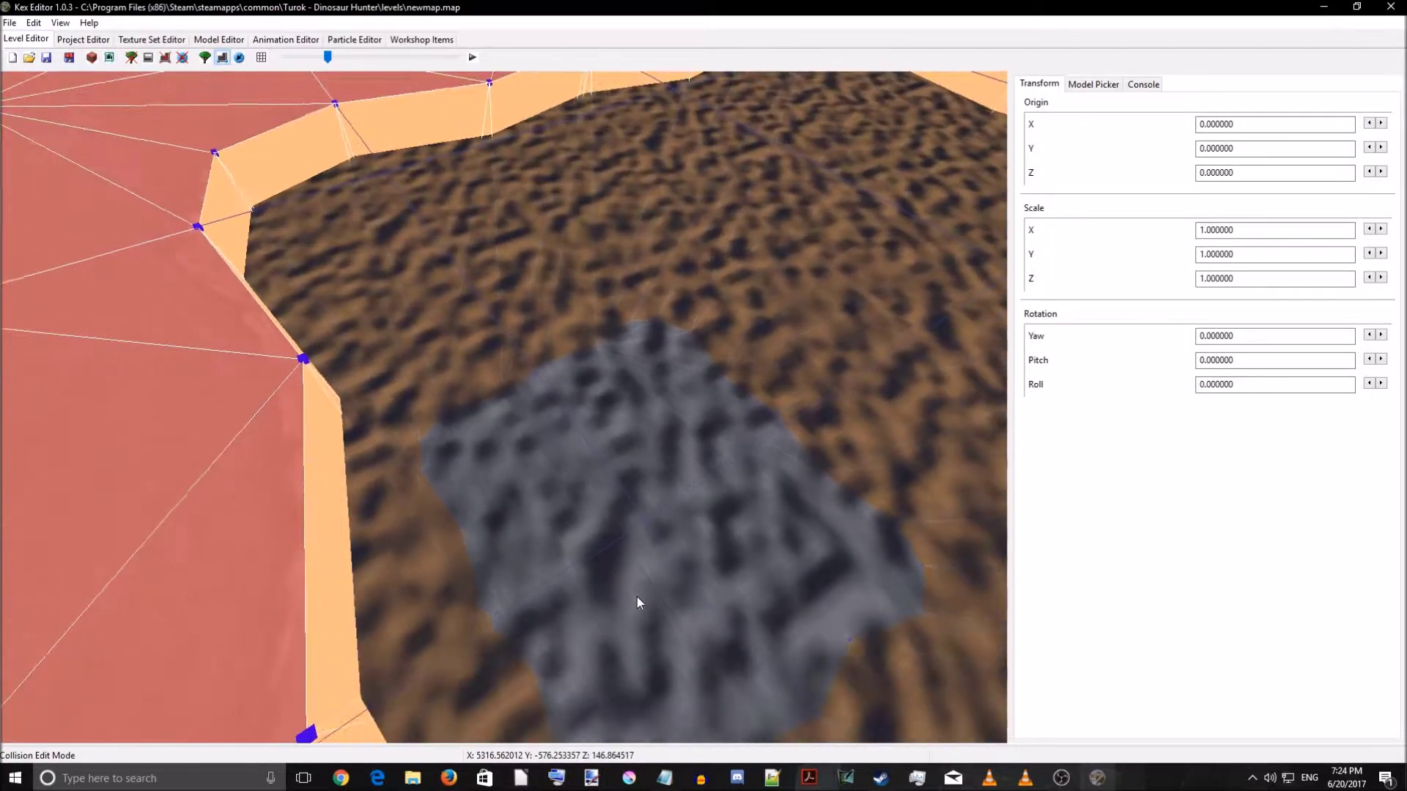
{"action": "right_click_drag", "start_coordinate": [648, 689], "coordinate": [879, 575]}
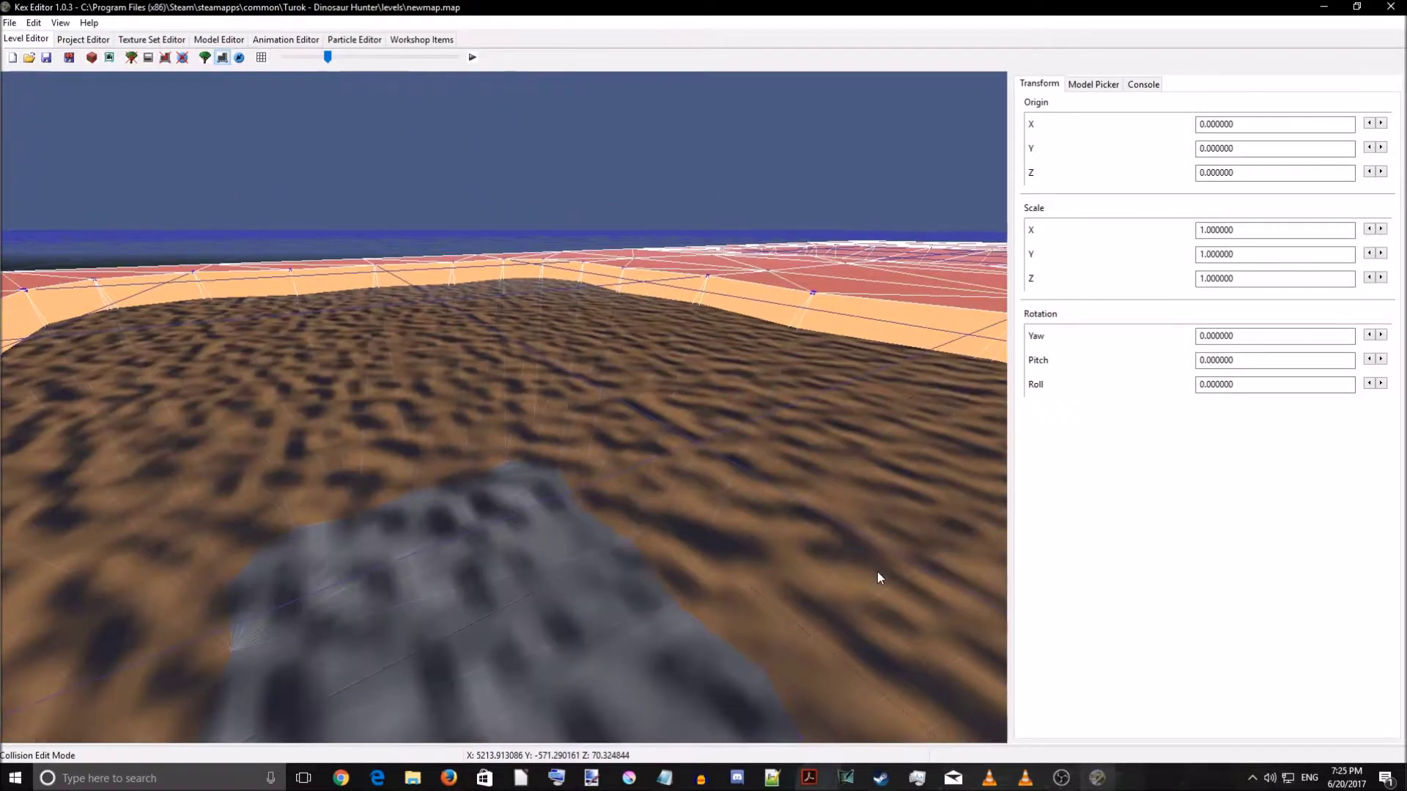
{"action": "mouse_move", "coordinate": [672, 593]}
{"action": "right_mouse_down"}
{"action": "mouse_move", "coordinate": [719, 584]}
{"action": "mouse_move", "coordinate": [713, 549]}
{"action": "mouse_move", "coordinate": [779, 543]}
{"action": "mouse_move", "coordinate": [828, 562]}
{"action": "mouse_move", "coordinate": [287, 573]}
{"action": "mouse_move", "coordinate": [350, 606]}
{"action": "mouse_move", "coordinate": [462, 746]}
{"action": "mouse_move", "coordinate": [483, 736]}
{"action": "mouse_move", "coordinate": [337, 657]}
{"action": "mouse_move", "coordinate": [308, 658]}
{"action": "mouse_move", "coordinate": [356, 622]}
{"action": "mouse_move", "coordinate": [332, 582]}
{"action": "mouse_move", "coordinate": [345, 594]}
{"action": "mouse_move", "coordinate": [355, 576]}
{"action": "mouse_move", "coordinate": [340, 571]}
{"action": "mouse_move", "coordinate": [349, 602]}
{"action": "mouse_move", "coordinate": [426, 586]}
{"action": "mouse_move", "coordinate": [507, 604]}
{"action": "mouse_move", "coordinate": [540, 587]}
{"action": "mouse_move", "coordinate": [567, 675]}
{"action": "mouse_move", "coordinate": [363, 718]}
{"action": "mouse_move", "coordinate": [341, 709]}
{"action": "mouse_move", "coordinate": [449, 638]}
{"action": "mouse_move", "coordinate": [502, 574]}
{"action": "mouse_move", "coordinate": [501, 593]}
{"action": "mouse_move", "coordinate": [517, 528]}
{"action": "mouse_move", "coordinate": [487, 594]}
{"action": "mouse_move", "coordinate": [511, 582]}
{"action": "mouse_move", "coordinate": [483, 574]}
{"action": "right_mouse_up"}
{"action": "key", "text": "w"}
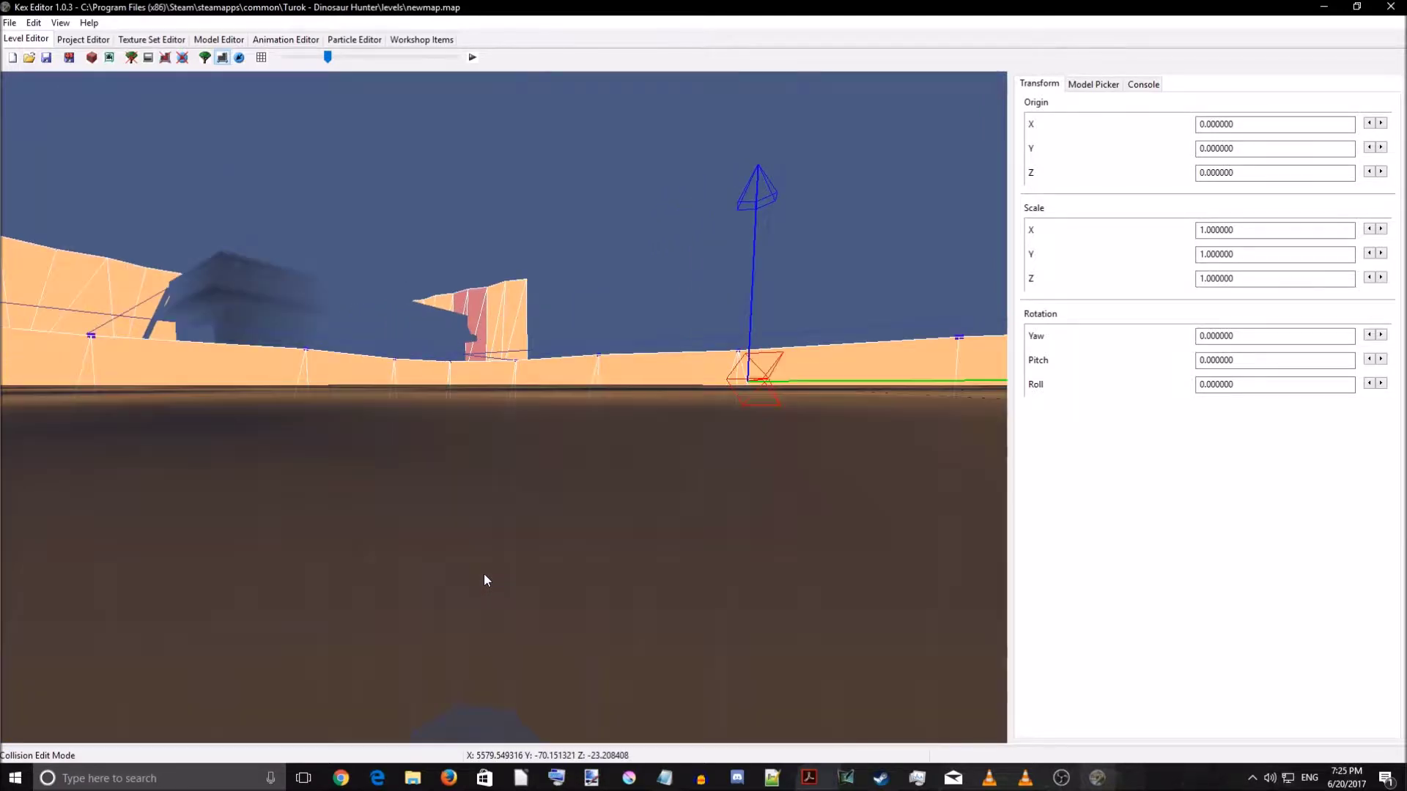
{"action": "key", "text": "w"}
{"action": "key", "text": "s"}
{"action": "mouse_move", "coordinate": [485, 575]}
{"action": "right_mouse_down"}
{"action": "mouse_move", "coordinate": [628, 574]}
{"action": "mouse_move", "coordinate": [499, 591]}
{"action": "right_mouse_up"}
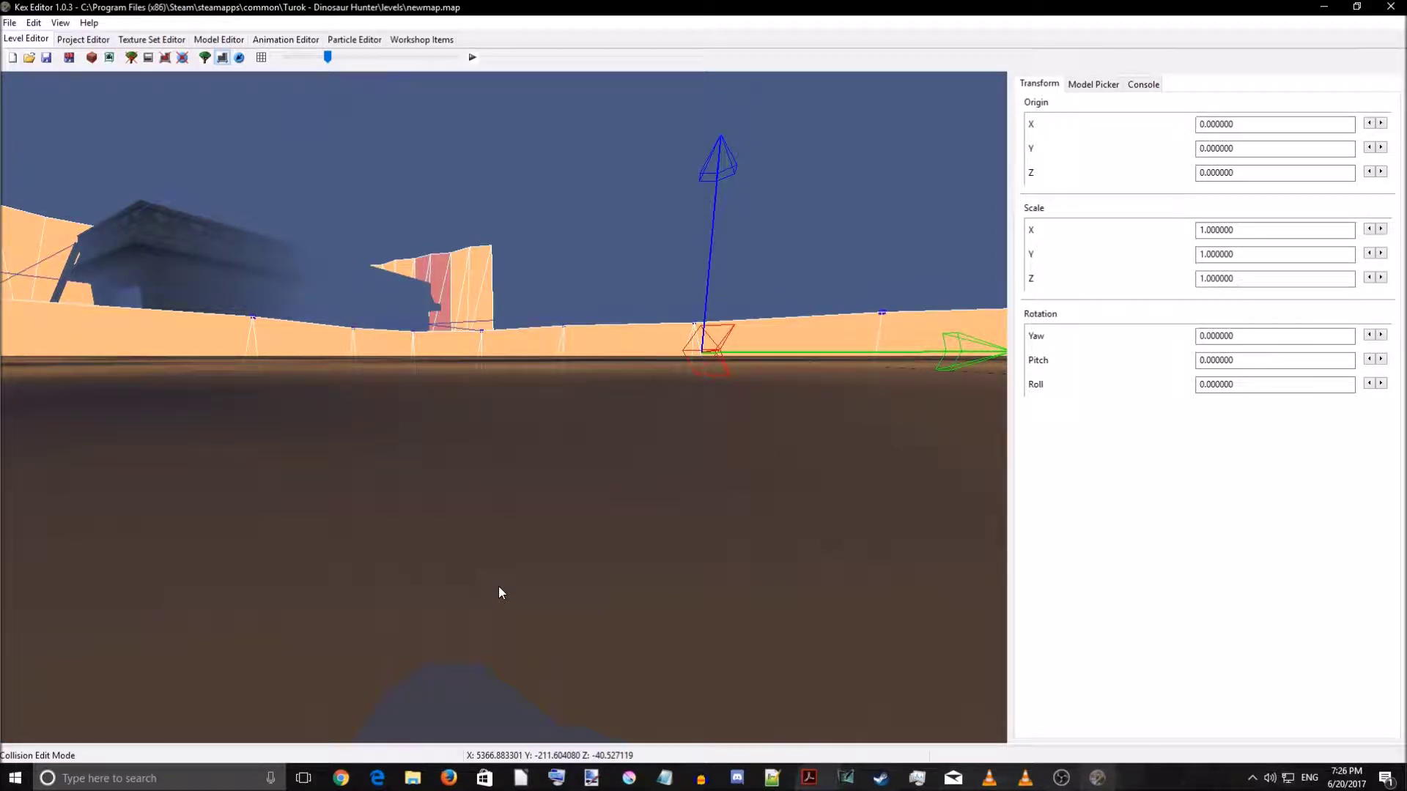
- Set the Water Height of the selected lakebed sectors to -41 in their sector properties
{"action": "right_click_drag", "start_coordinate": [500, 592], "coordinate": [532, 700]}
{"action": "scroll", "coordinate": [605, 592], "scroll_direction": "up", "scroll_amount": 1}
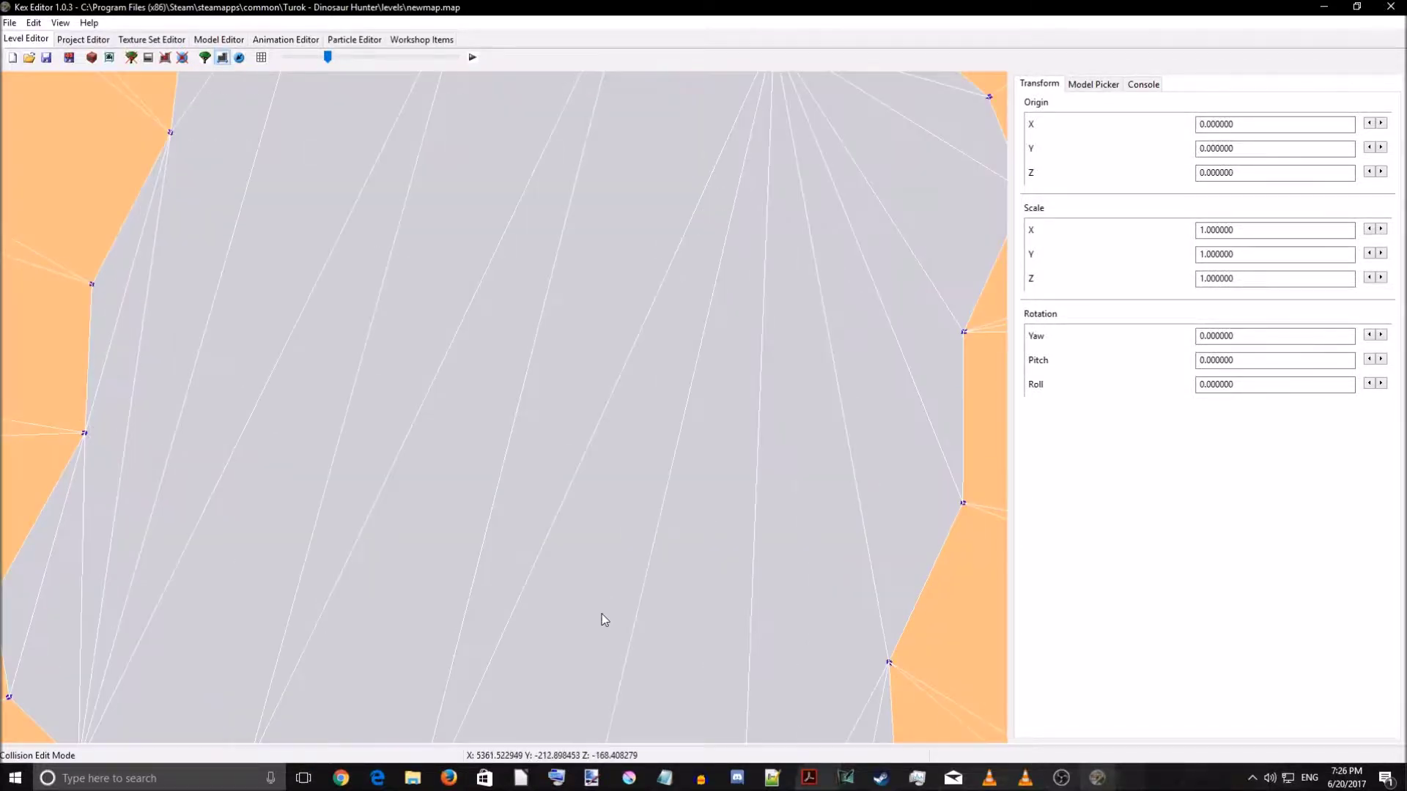
{"action": "scroll", "coordinate": [645, 575], "scroll_direction": "up", "scroll_amount": 1}
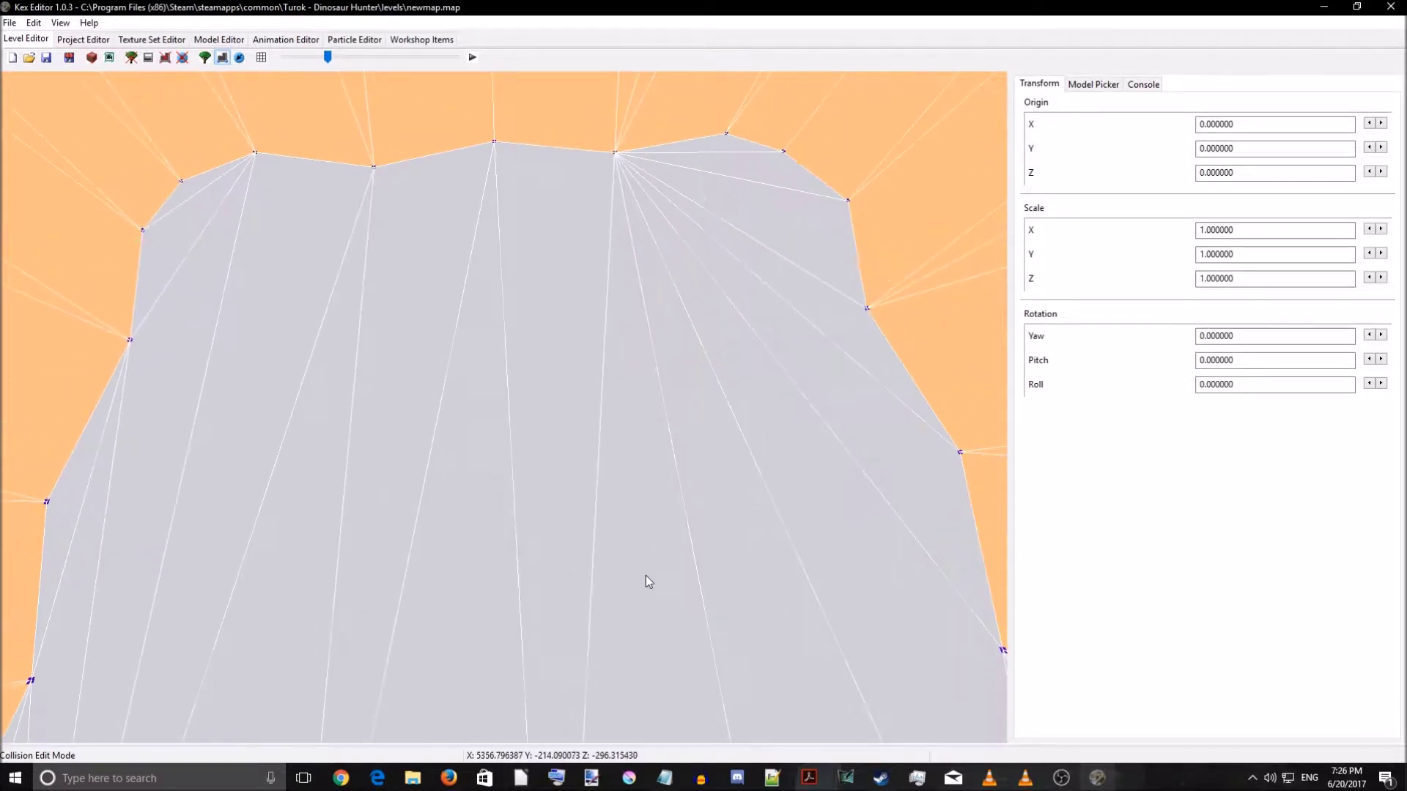
{"action": "right_click", "coordinate": [649, 574]}
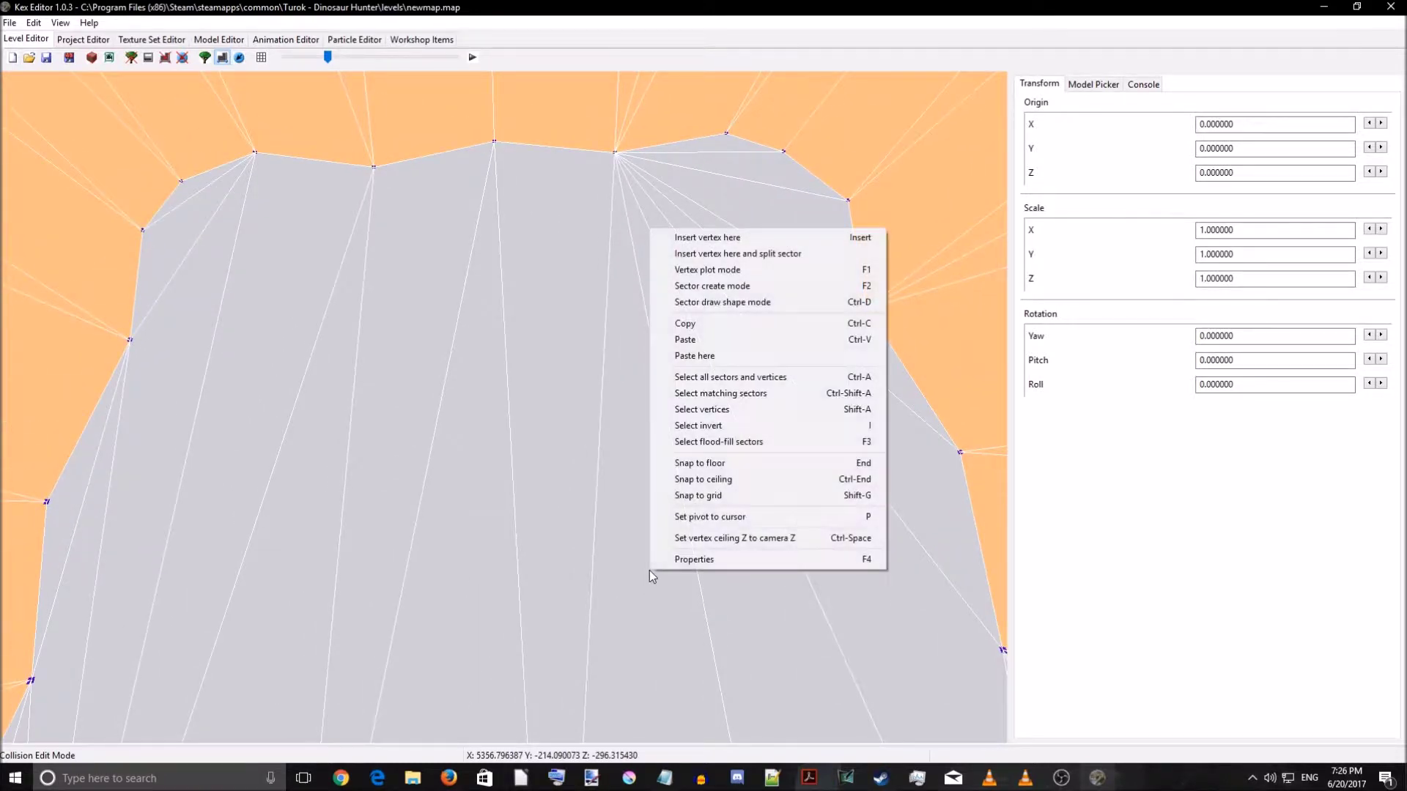
{"action": "left_click", "coordinate": [688, 563]}
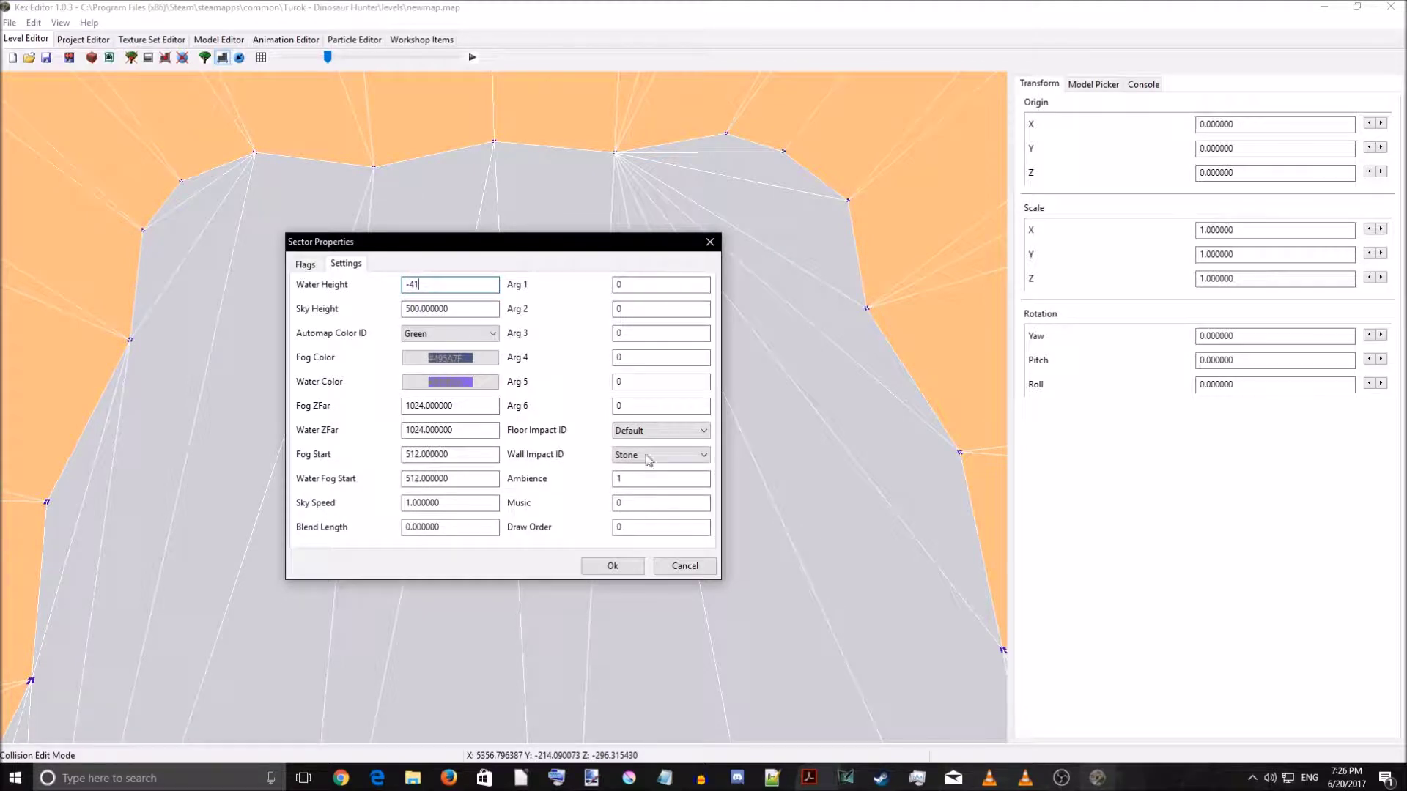
{"action": "left_click", "coordinate": [622, 568]}
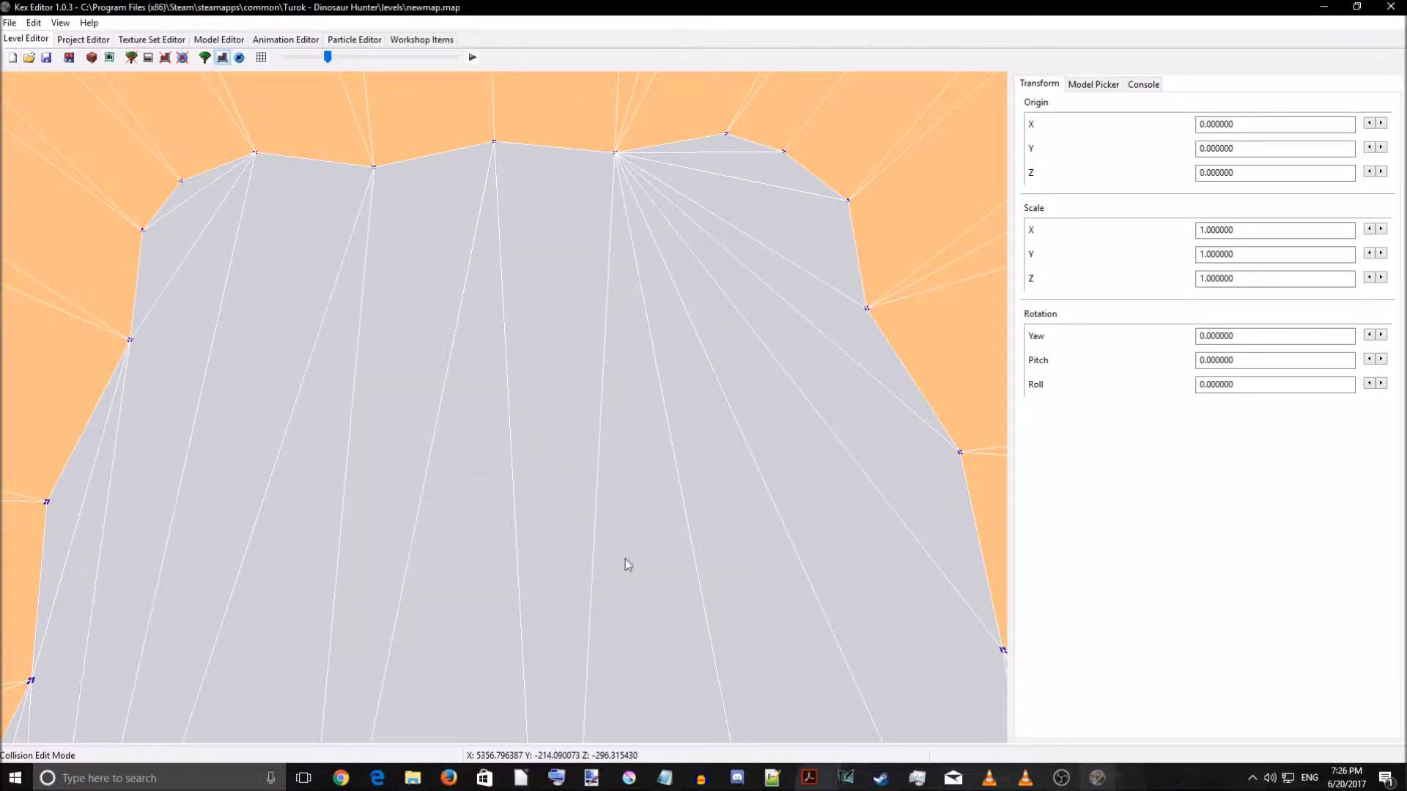
- Save the level over the existing newmap.map and launch it in the game
{"action": "left_click", "coordinate": [46, 58]}
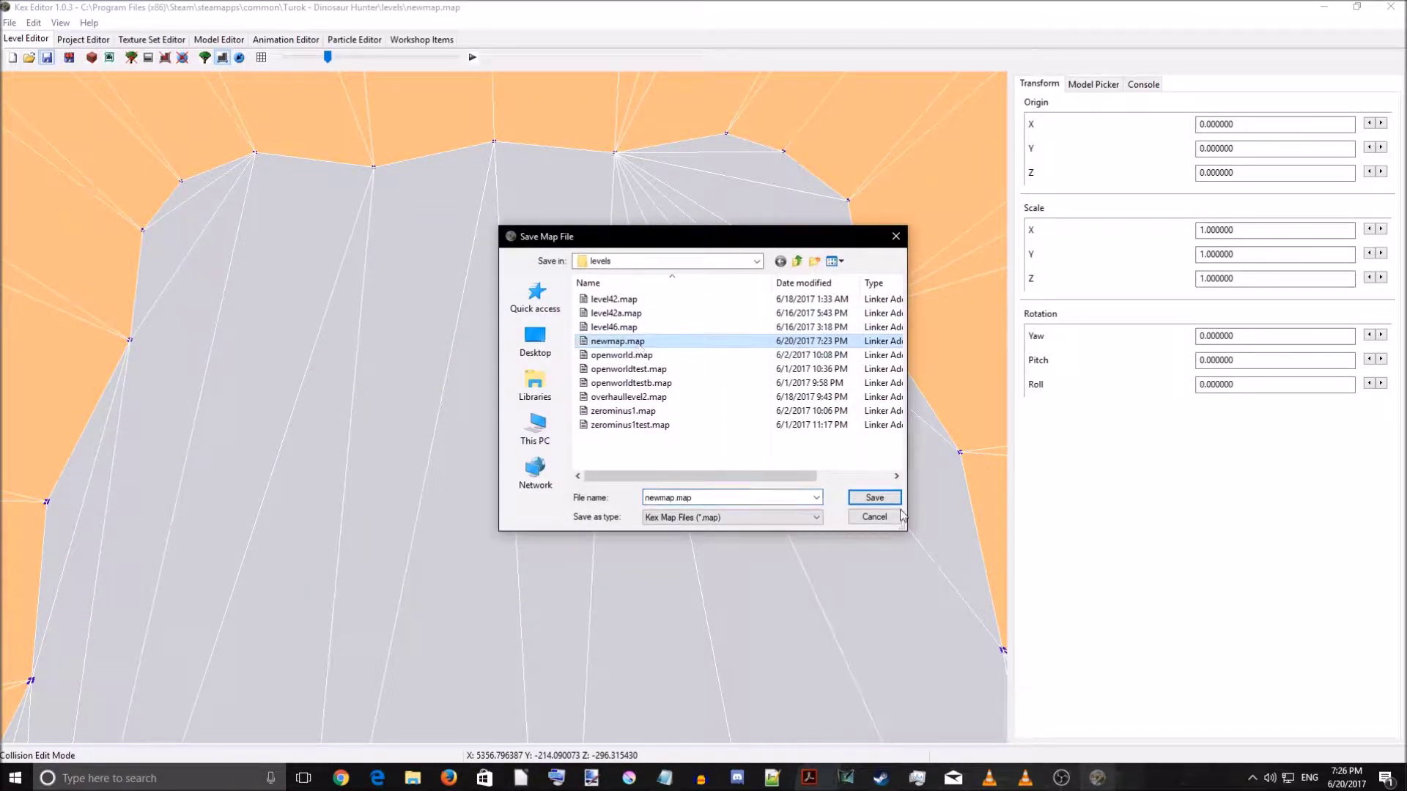
{"action": "left_click", "coordinate": [874, 499]}
{"action": "left_click", "coordinate": [741, 394]}
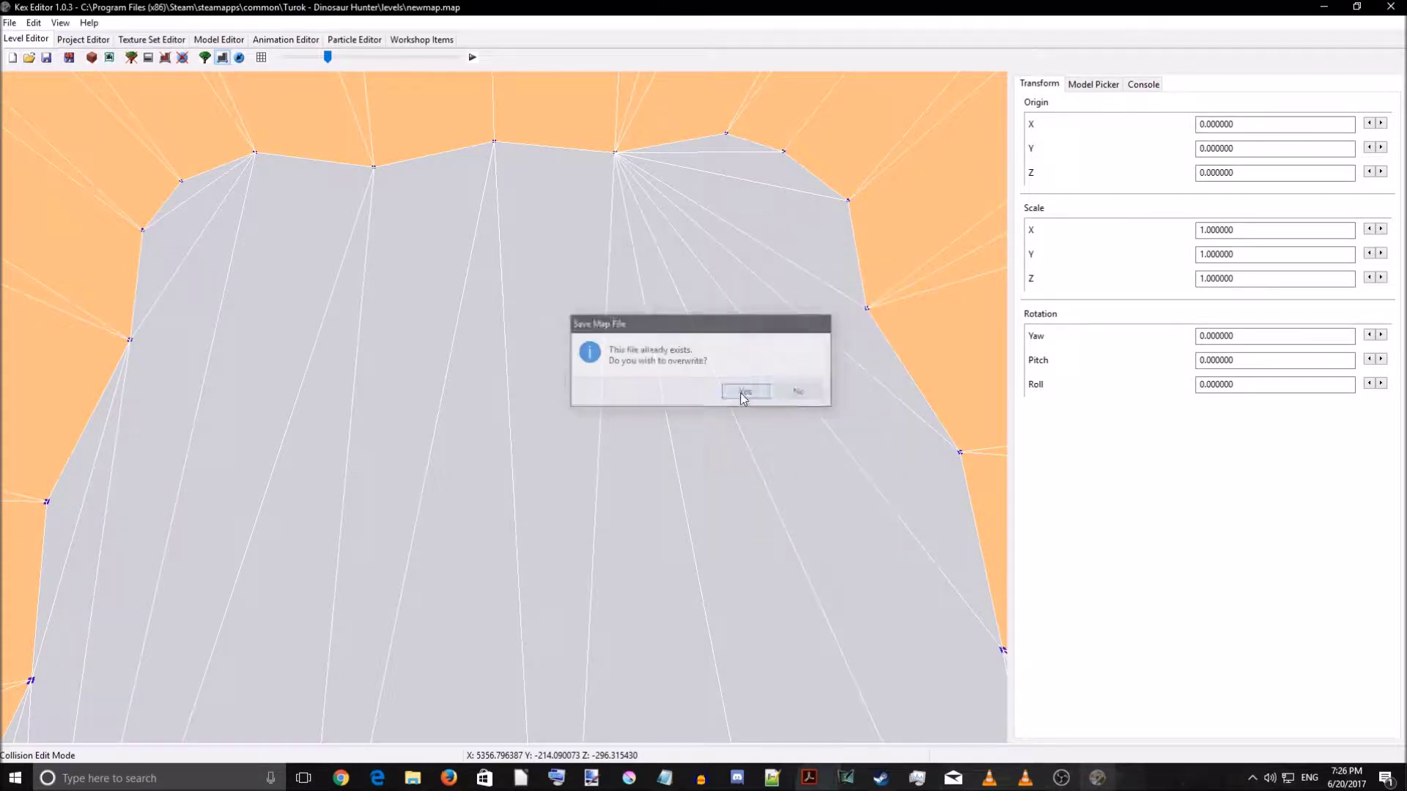
{"action": "left_click", "coordinate": [472, 56]}
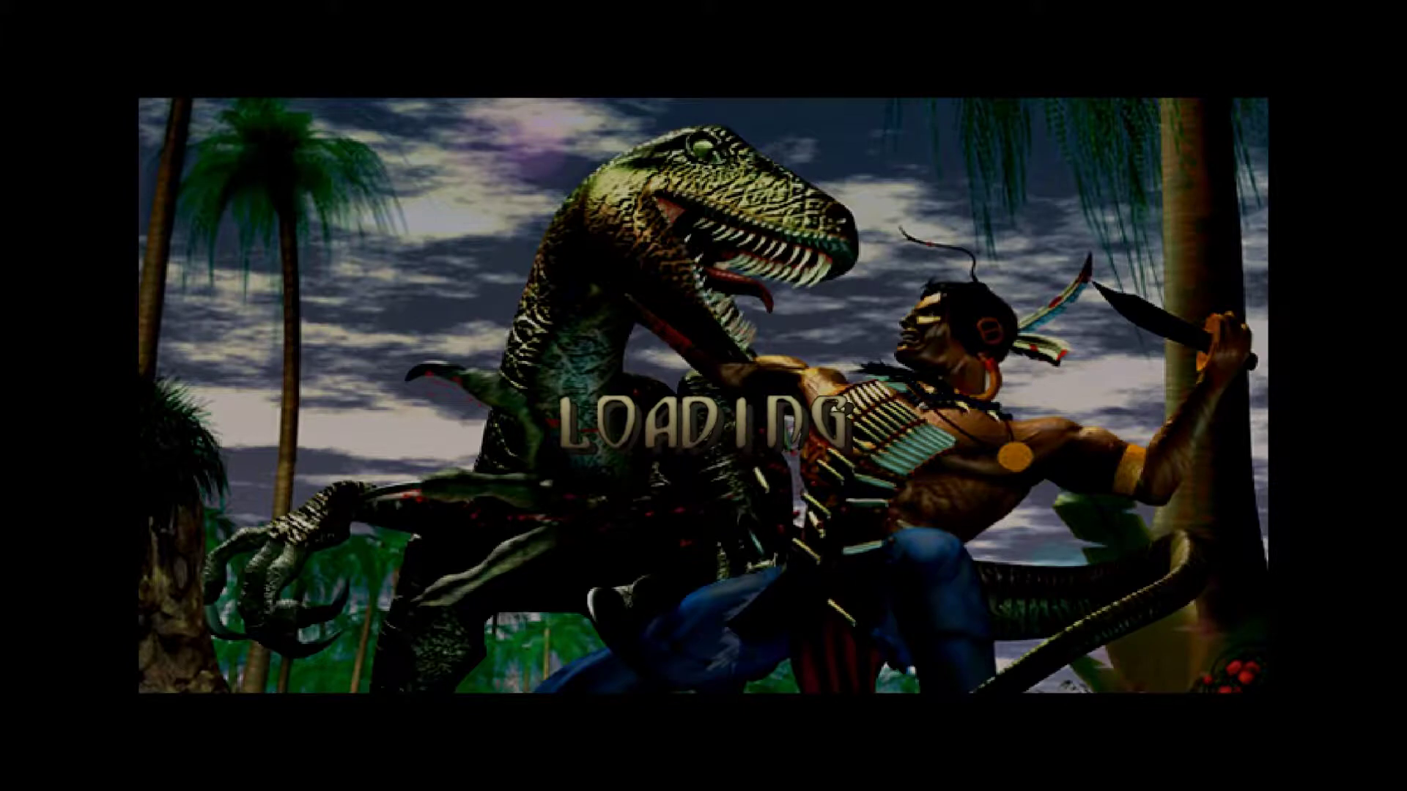
- Walk from the starting point past the stone building to the grassy bank of the lake
{"action": "key", "text": "w"}
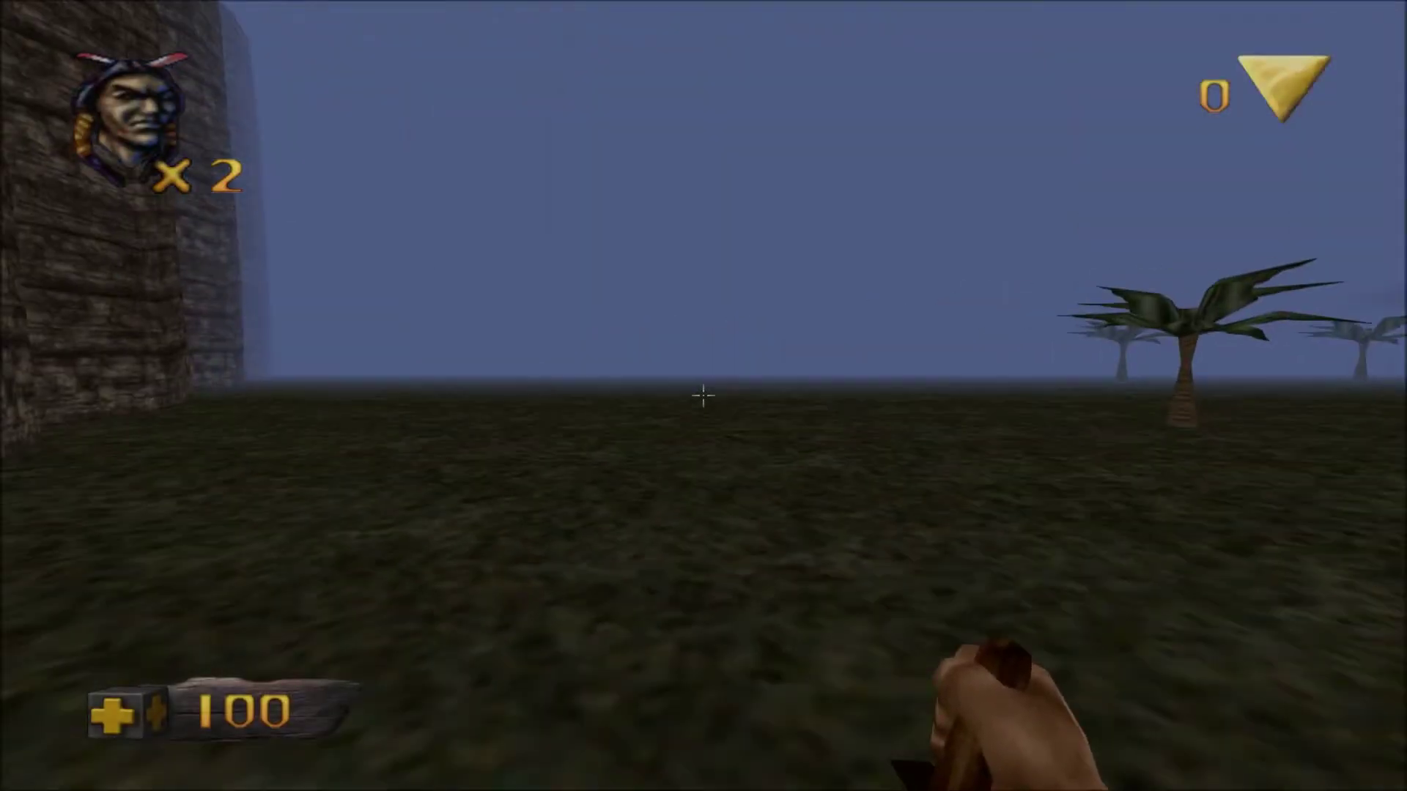
{"action": "key", "text": "w"}
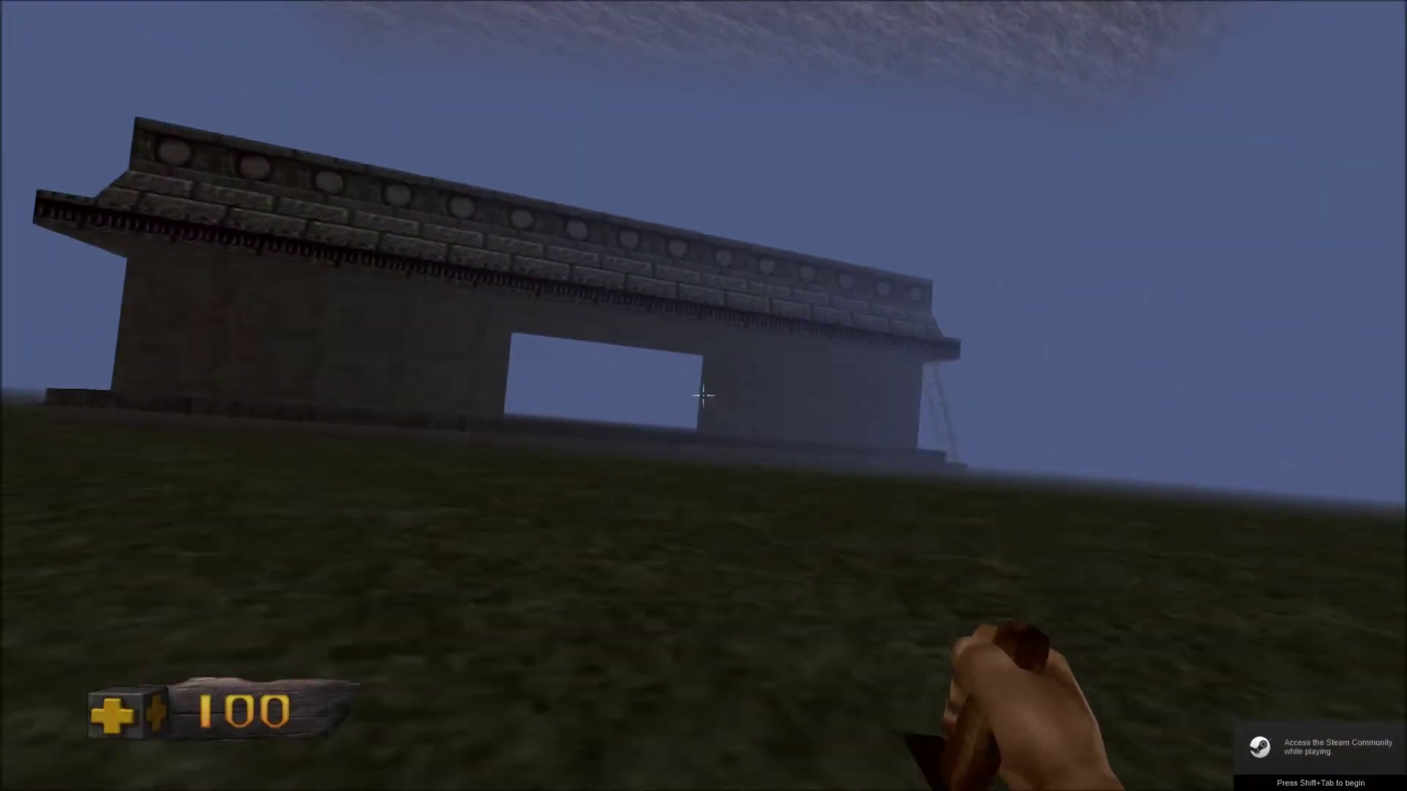
{"action": "key", "text": "s"}
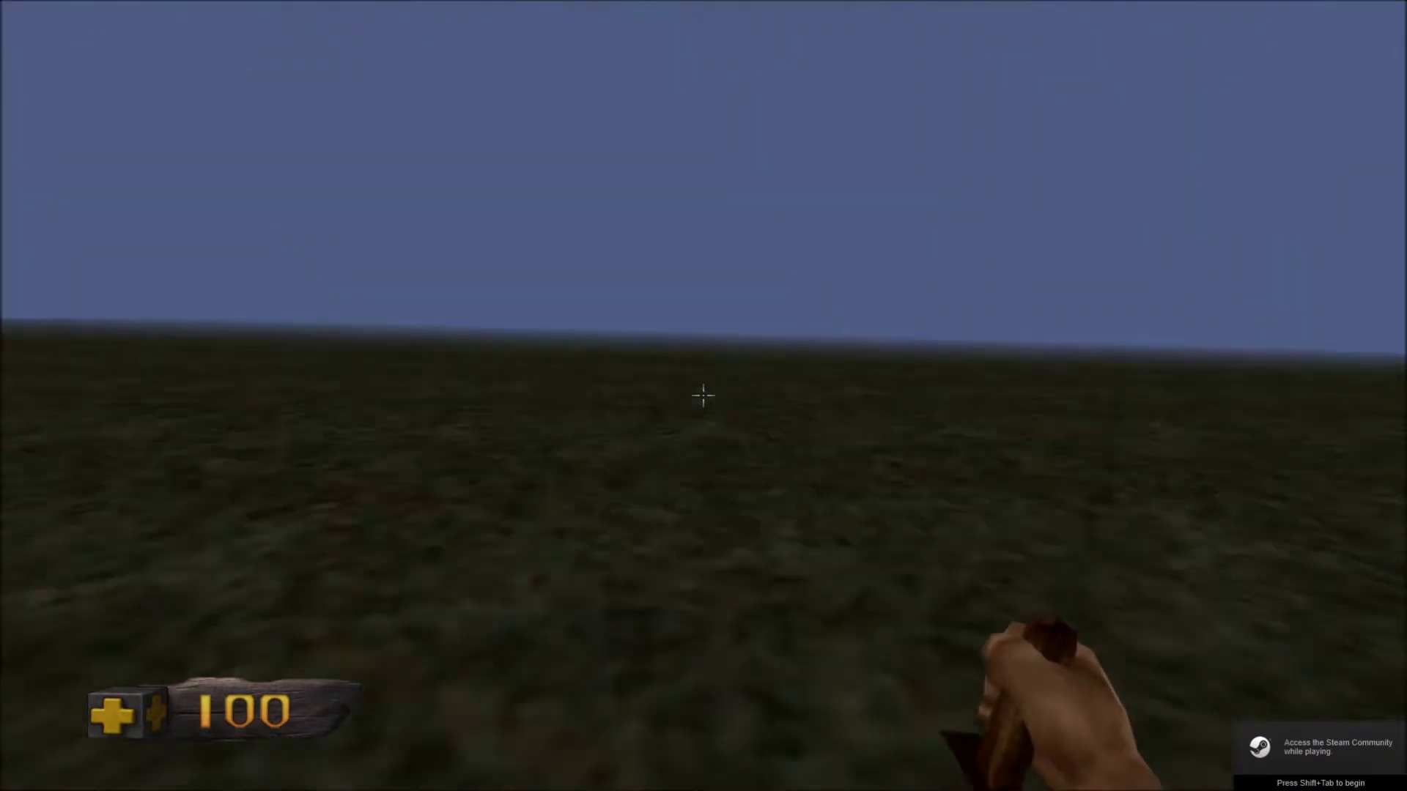
{"action": "key", "text": "w"}
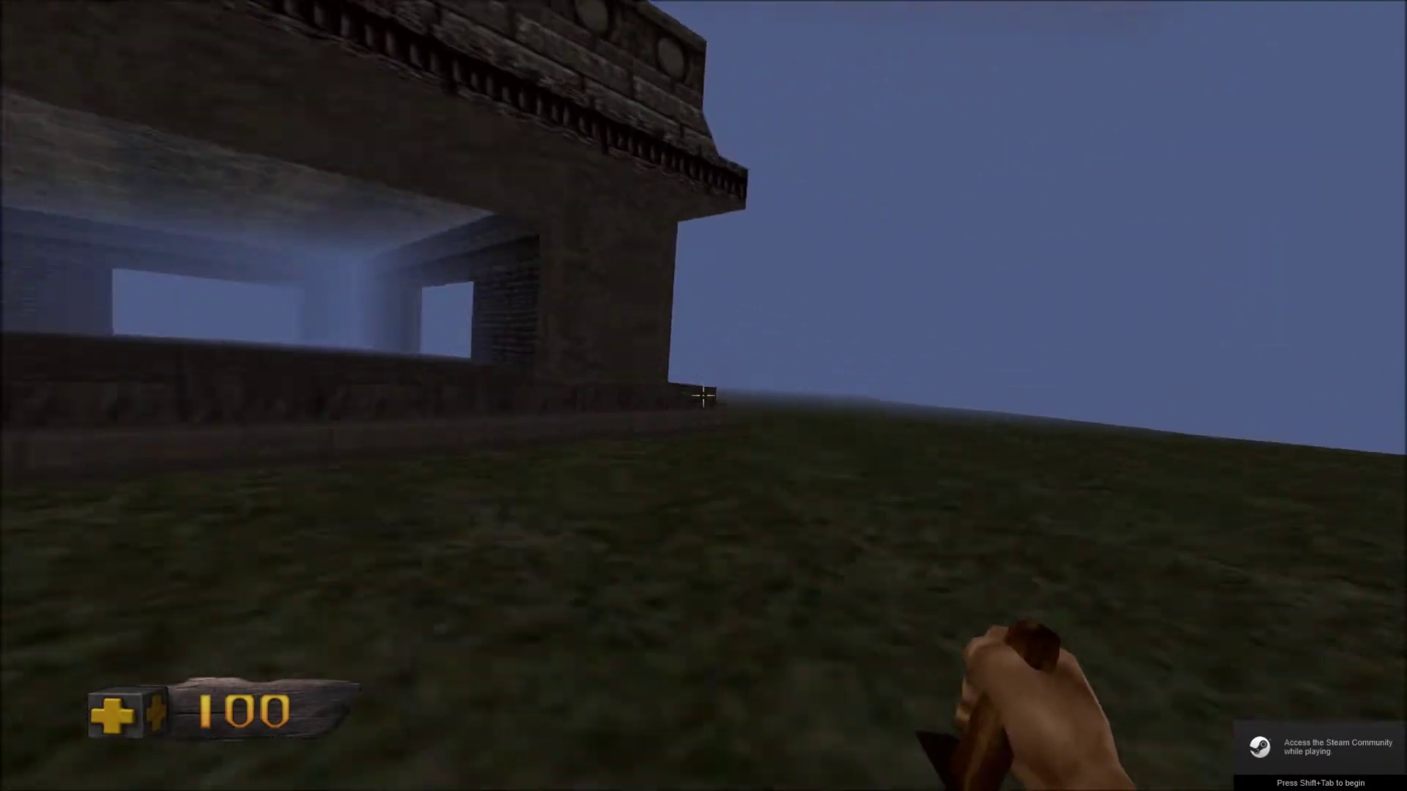
{"action": "key", "text": "w"}
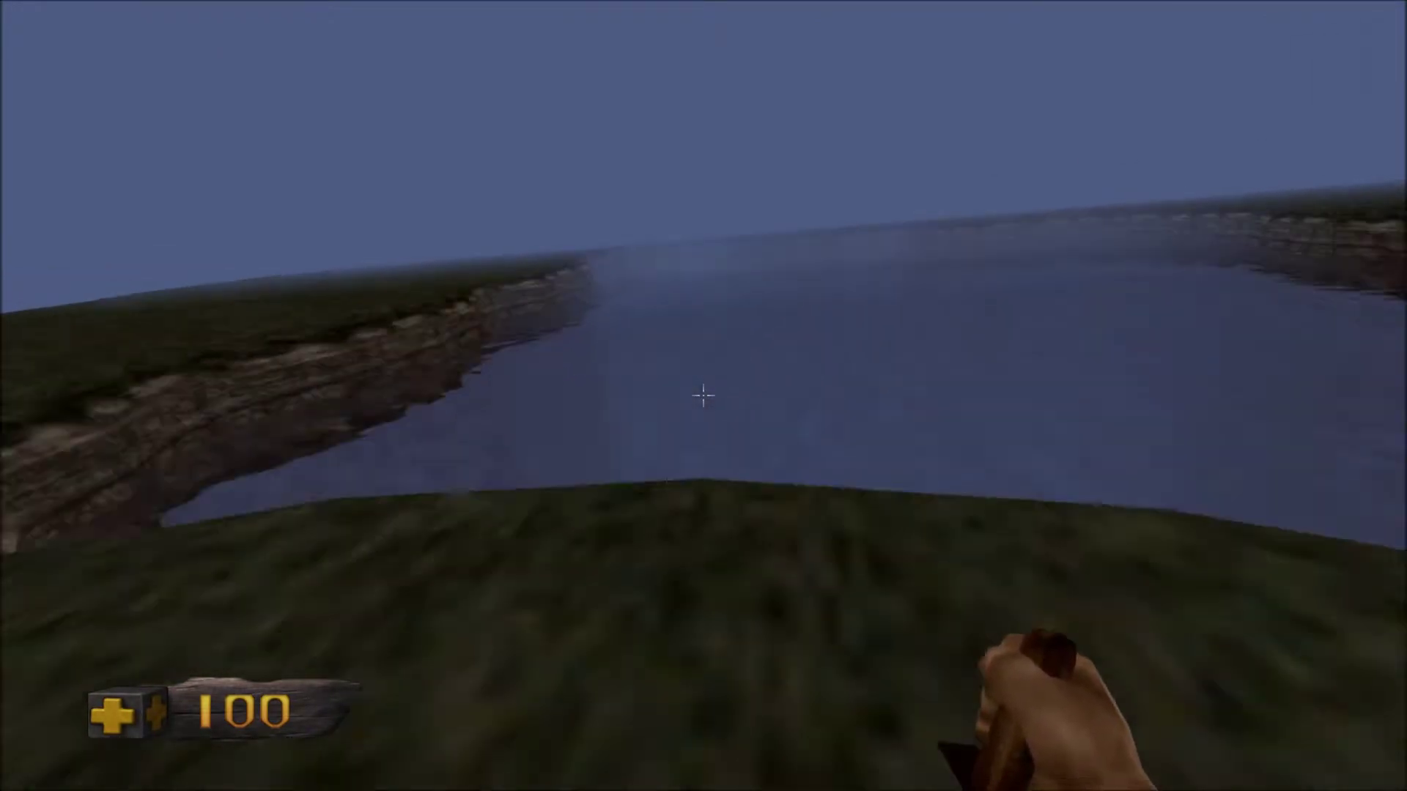
- Walk along the bank to inspect the water surface against the cliff walls and lakebed, and quit the game
{"action": "key", "text": "w"}
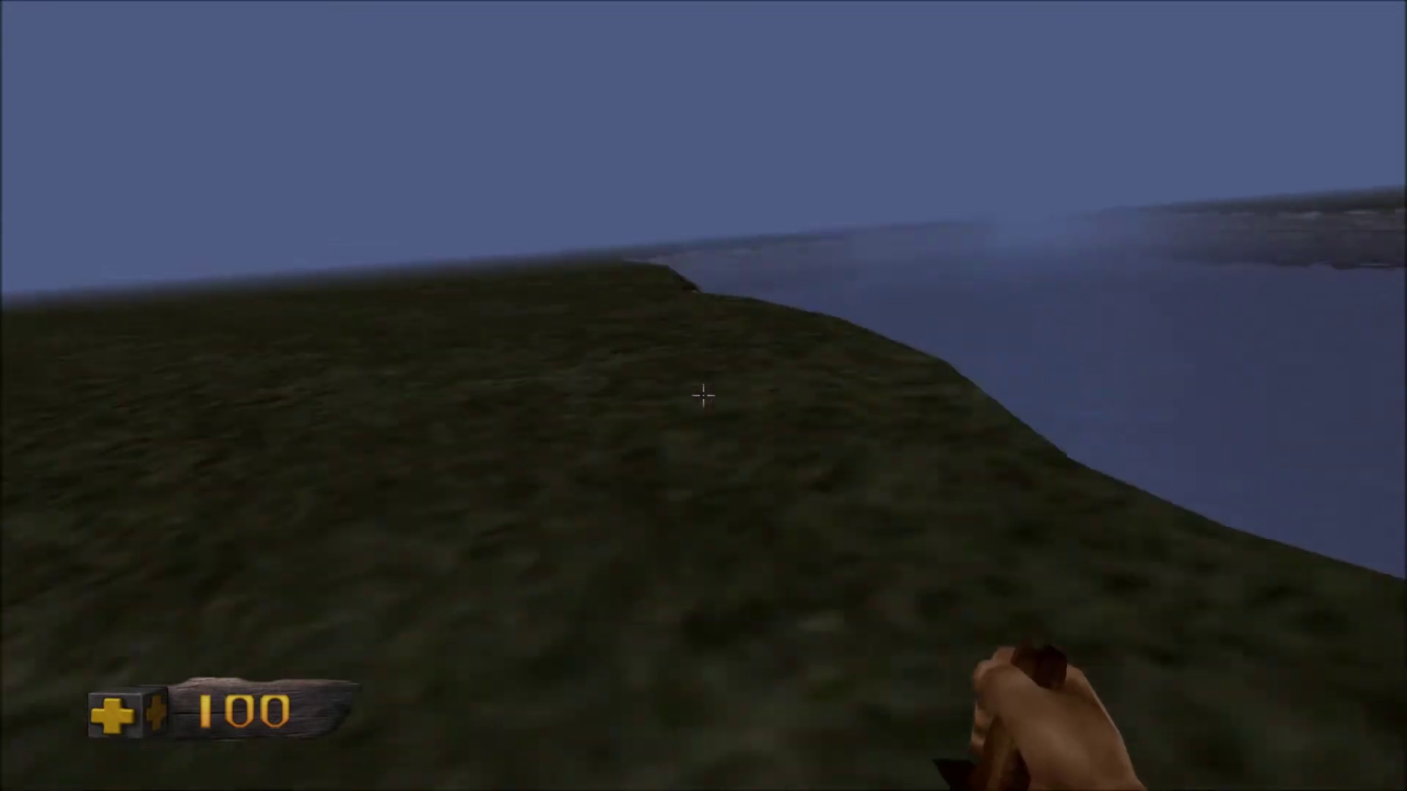
{"action": "key", "text": "w"}
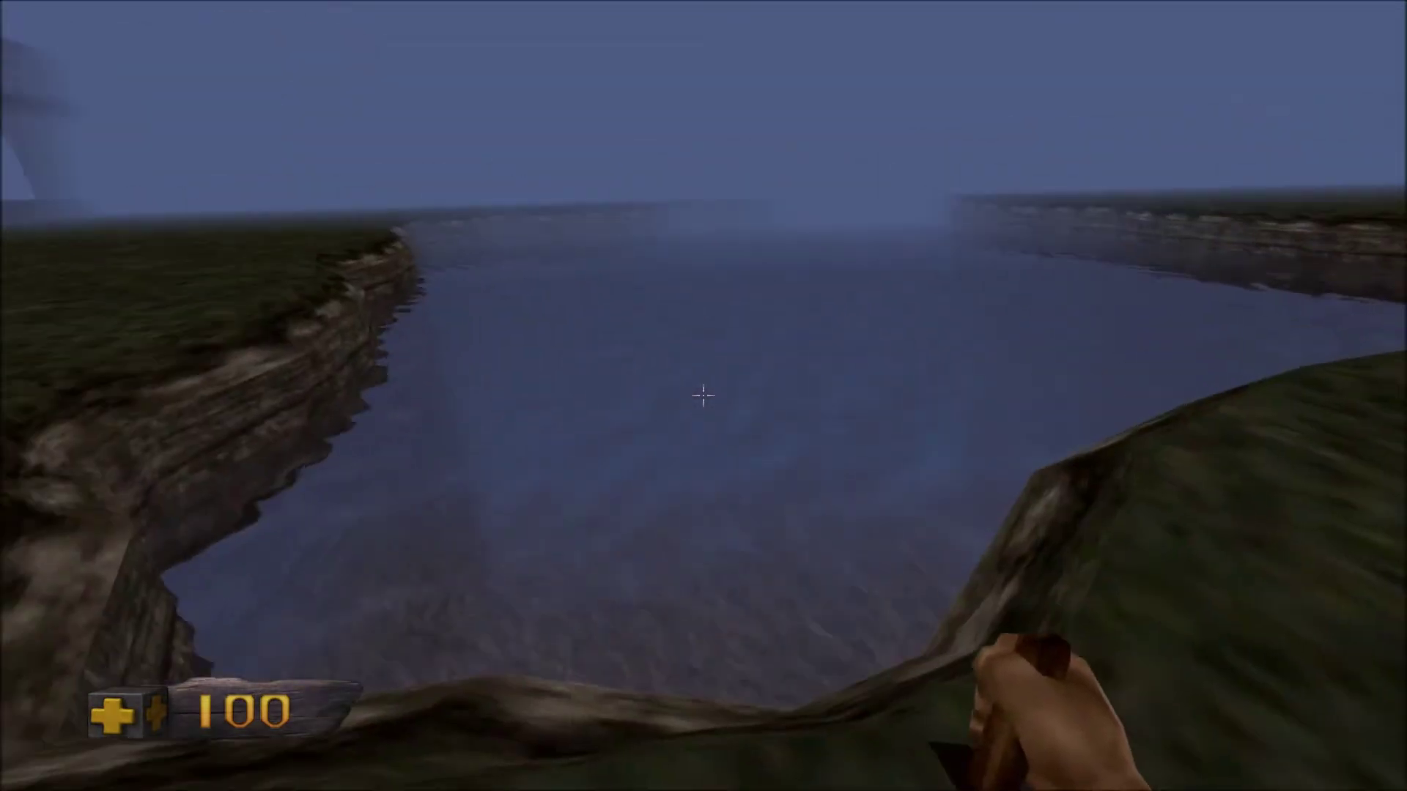
{"action": "key", "text": "w"}
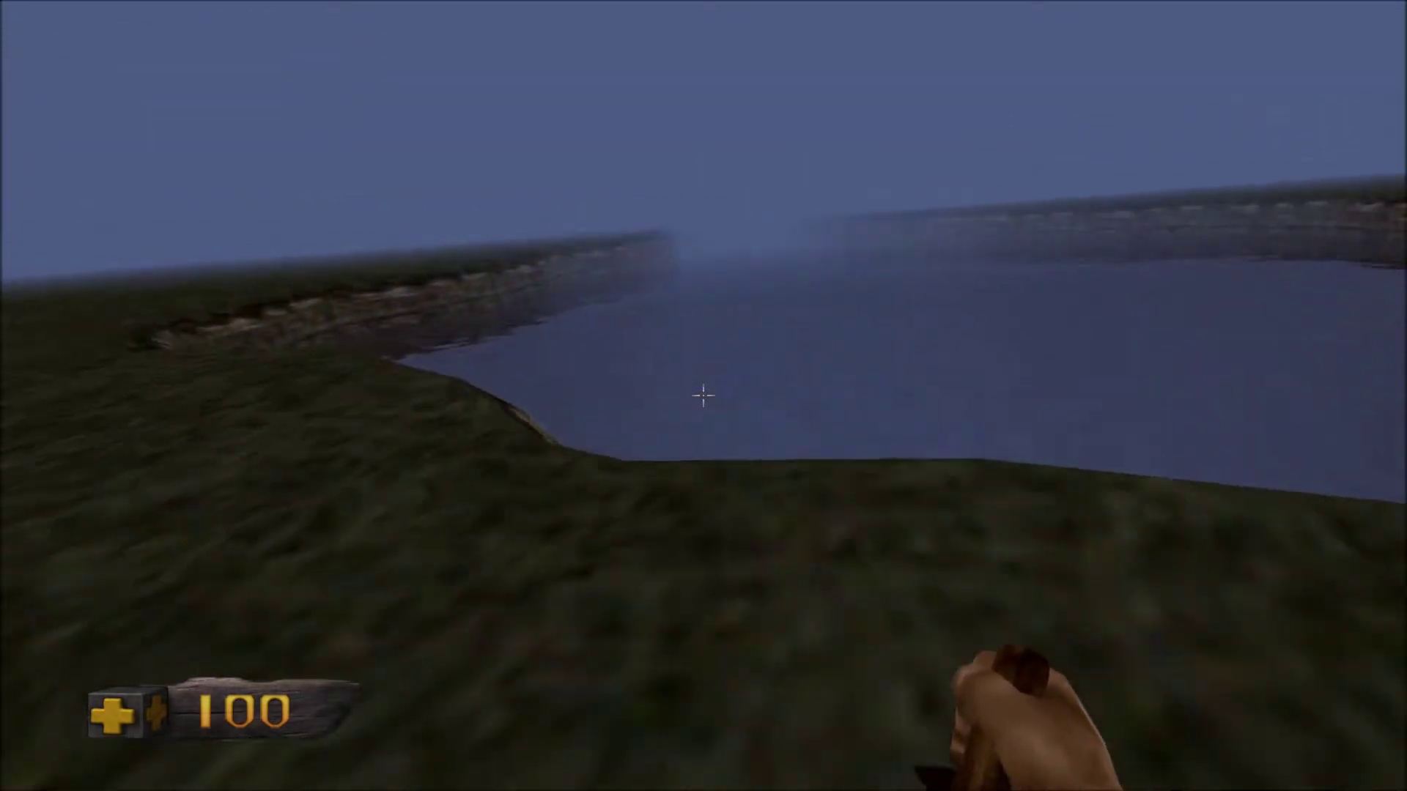
{"action": "key", "text": "w"}
{"action": "key", "text": "w"}
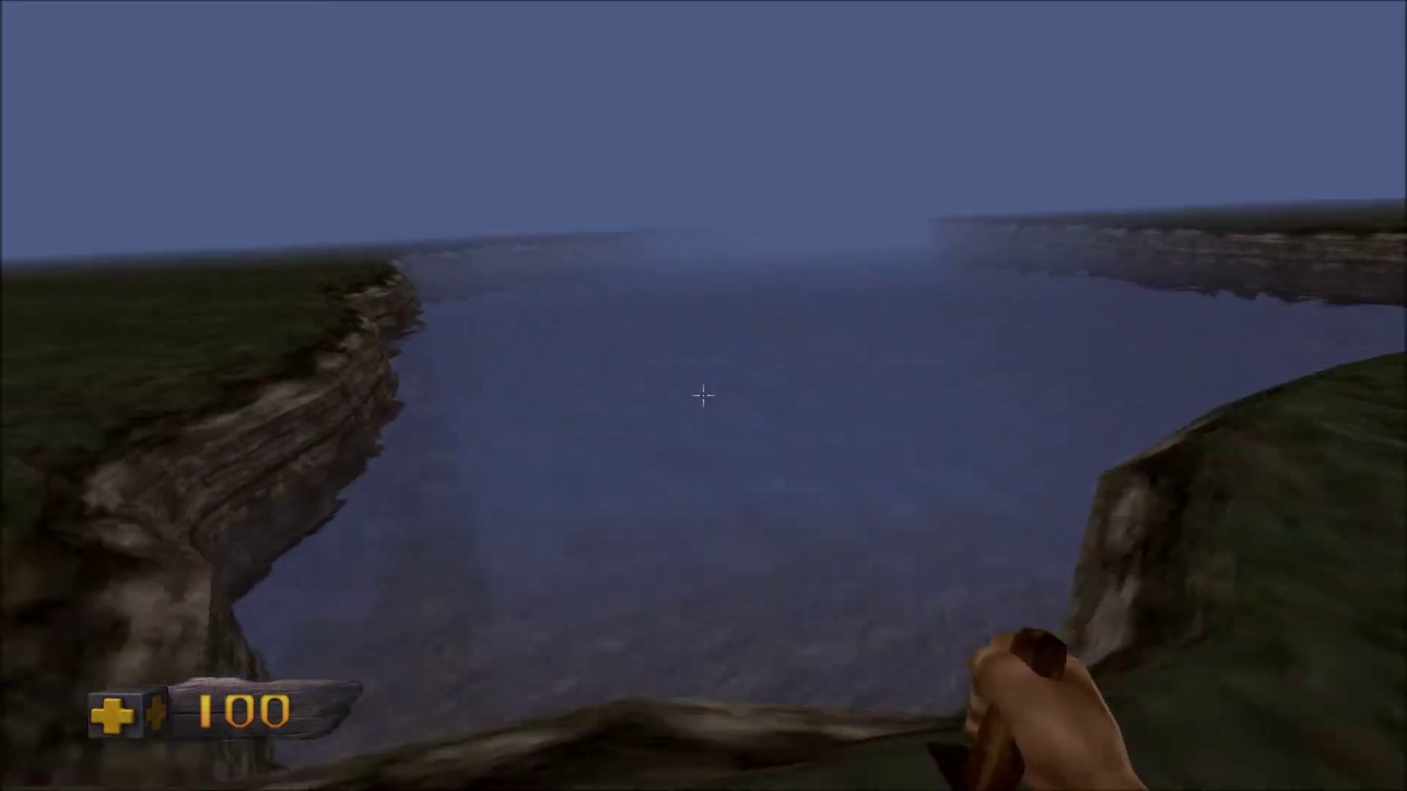
{"action": "key", "text": "w"}
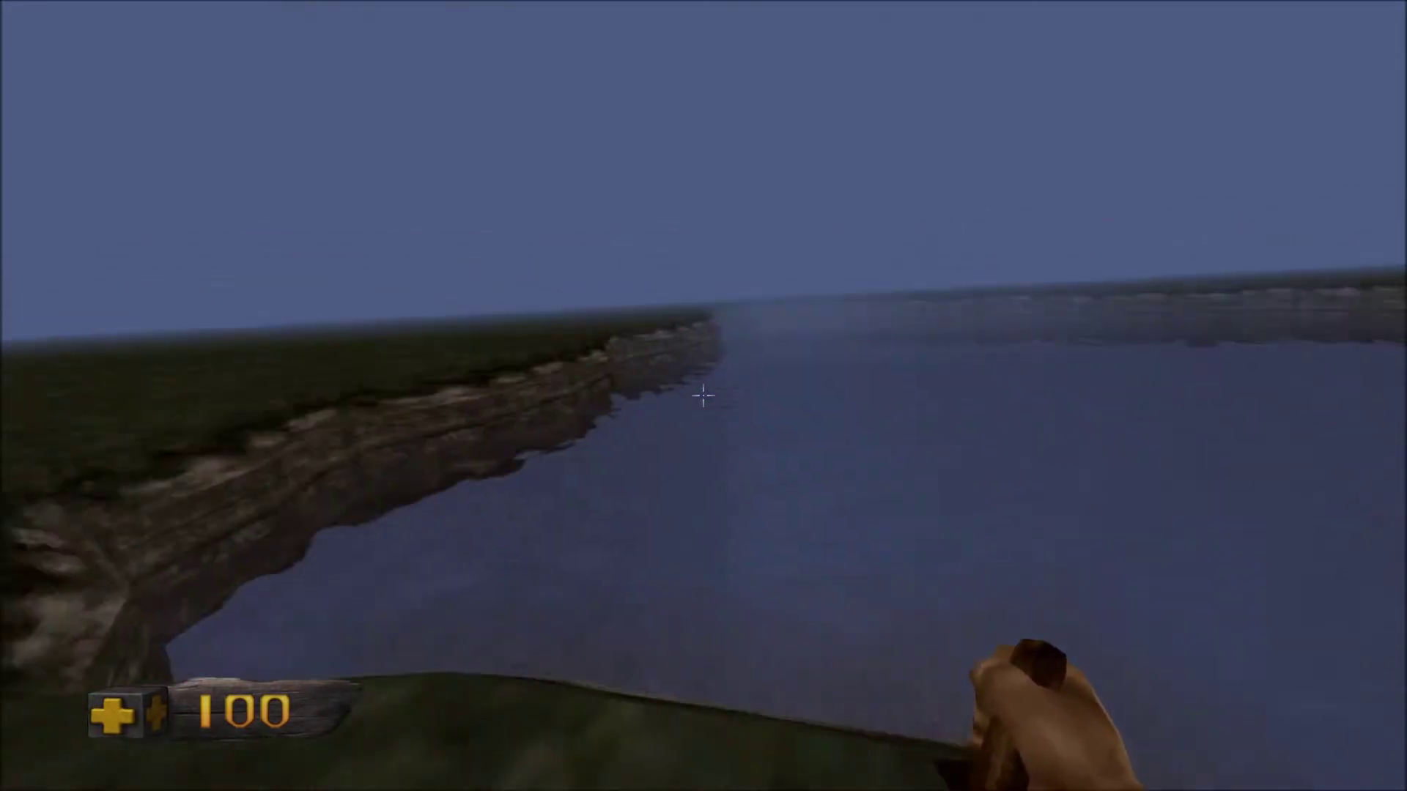
{"action": "key", "text": "w"}
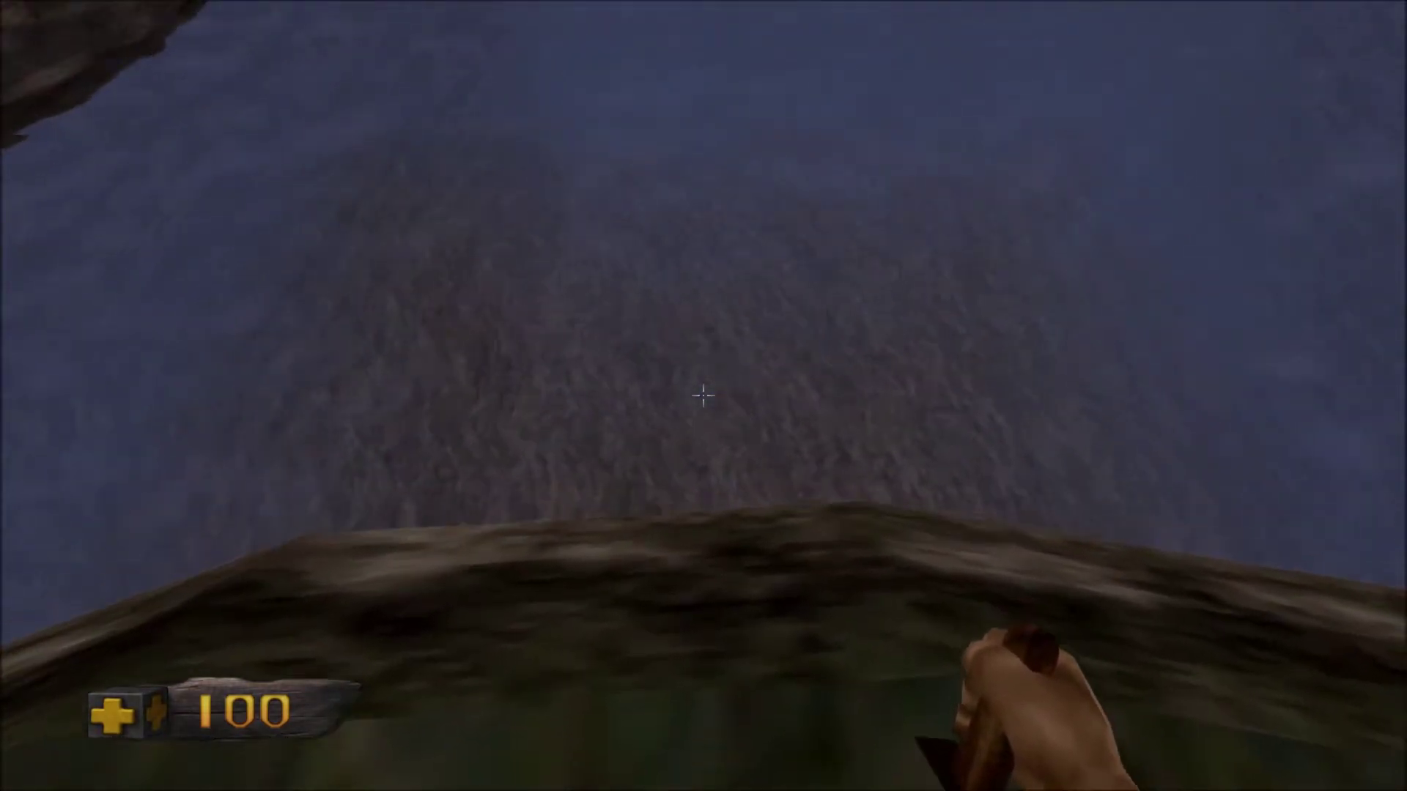
{"action": "key", "text": "w"}
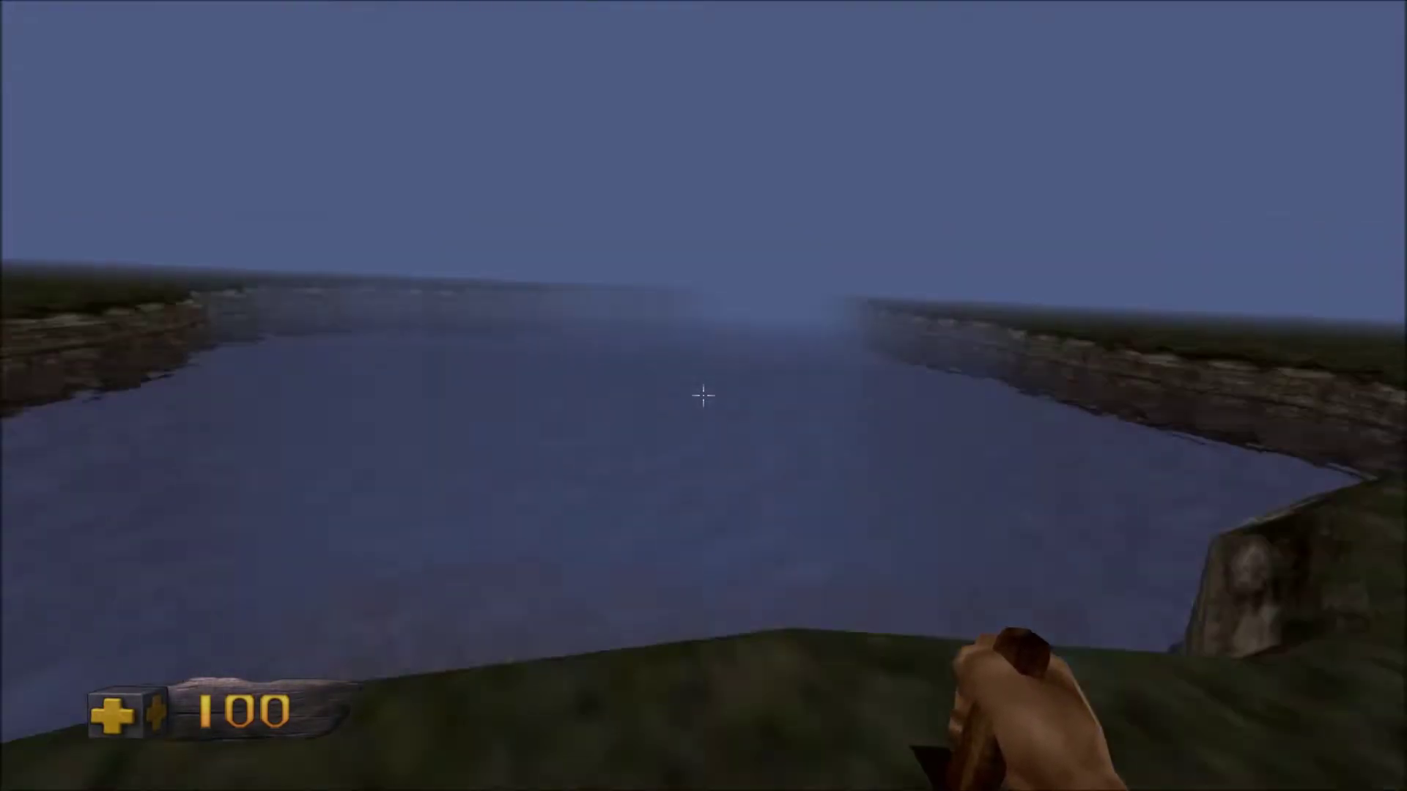
{"action": "key", "text": "Escape"}
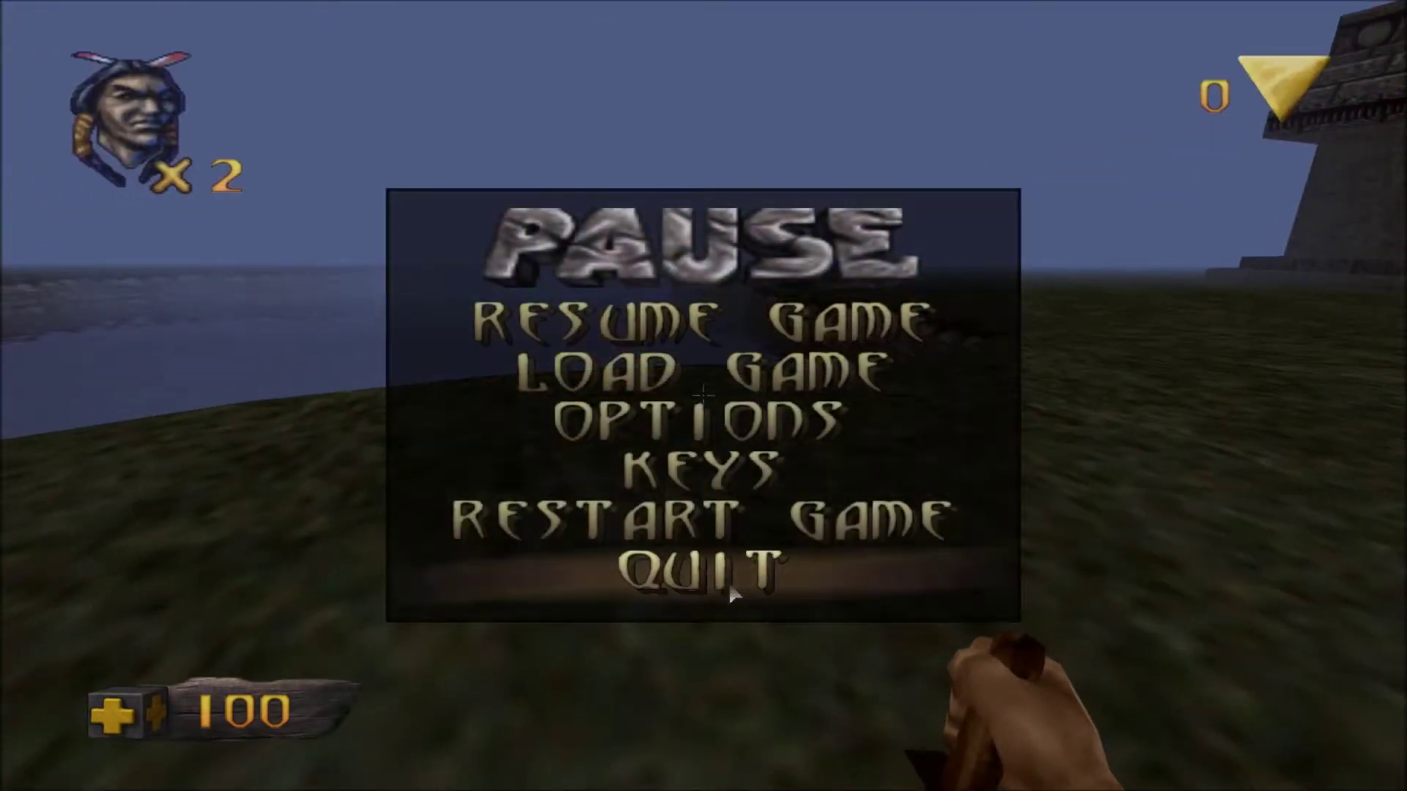
{"action": "left_click", "coordinate": [733, 586]}
{"action": "left_click", "coordinate": [715, 420]}
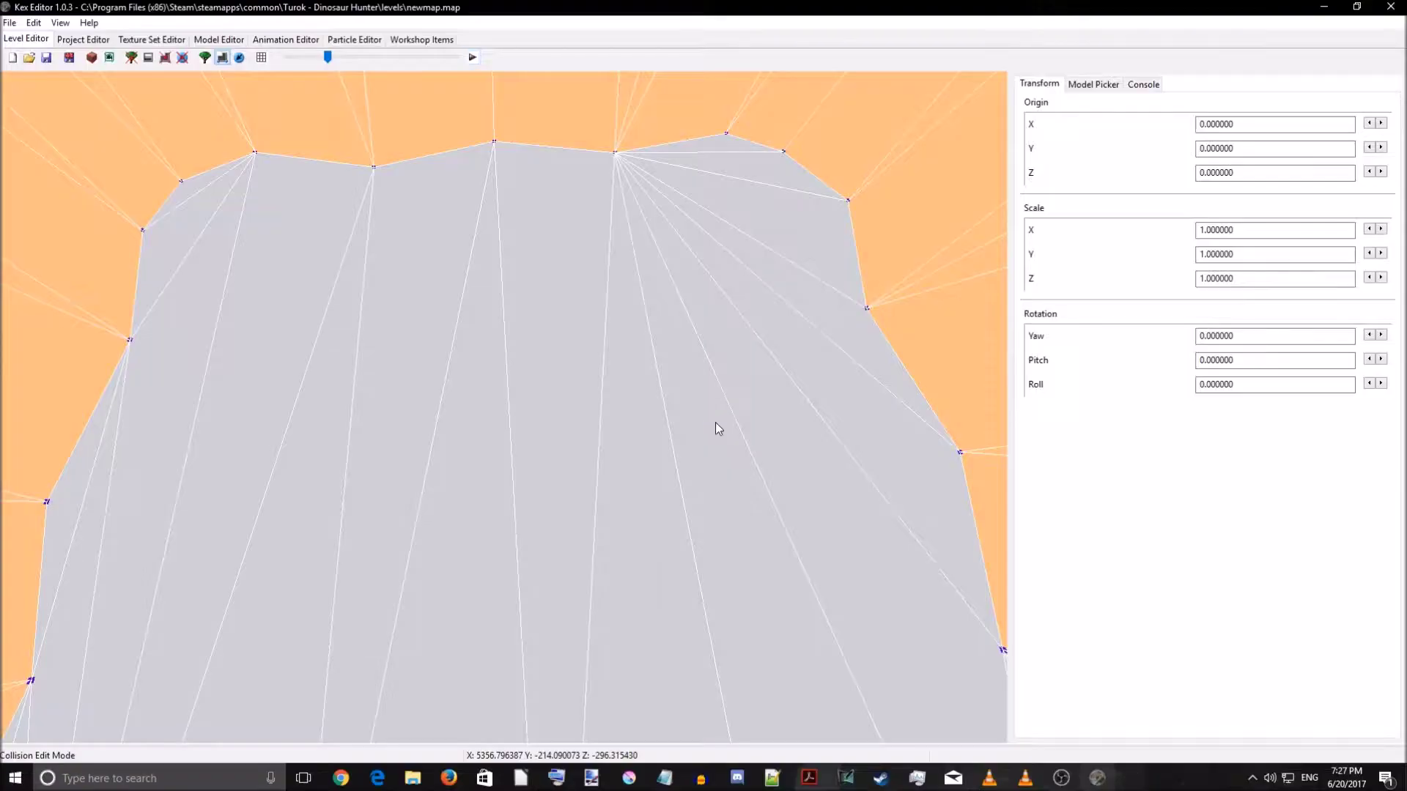
- Select the first adjoining collision sectors at one end of the ring-shaped patch in the open ground beyond the lake
{"action": "key", "text": "s"}
{"action": "left_click", "coordinate": [713, 429]}
{"action": "right_click_drag", "start_coordinate": [714, 430], "coordinate": [650, 447]}
{"action": "key", "text": "w"}
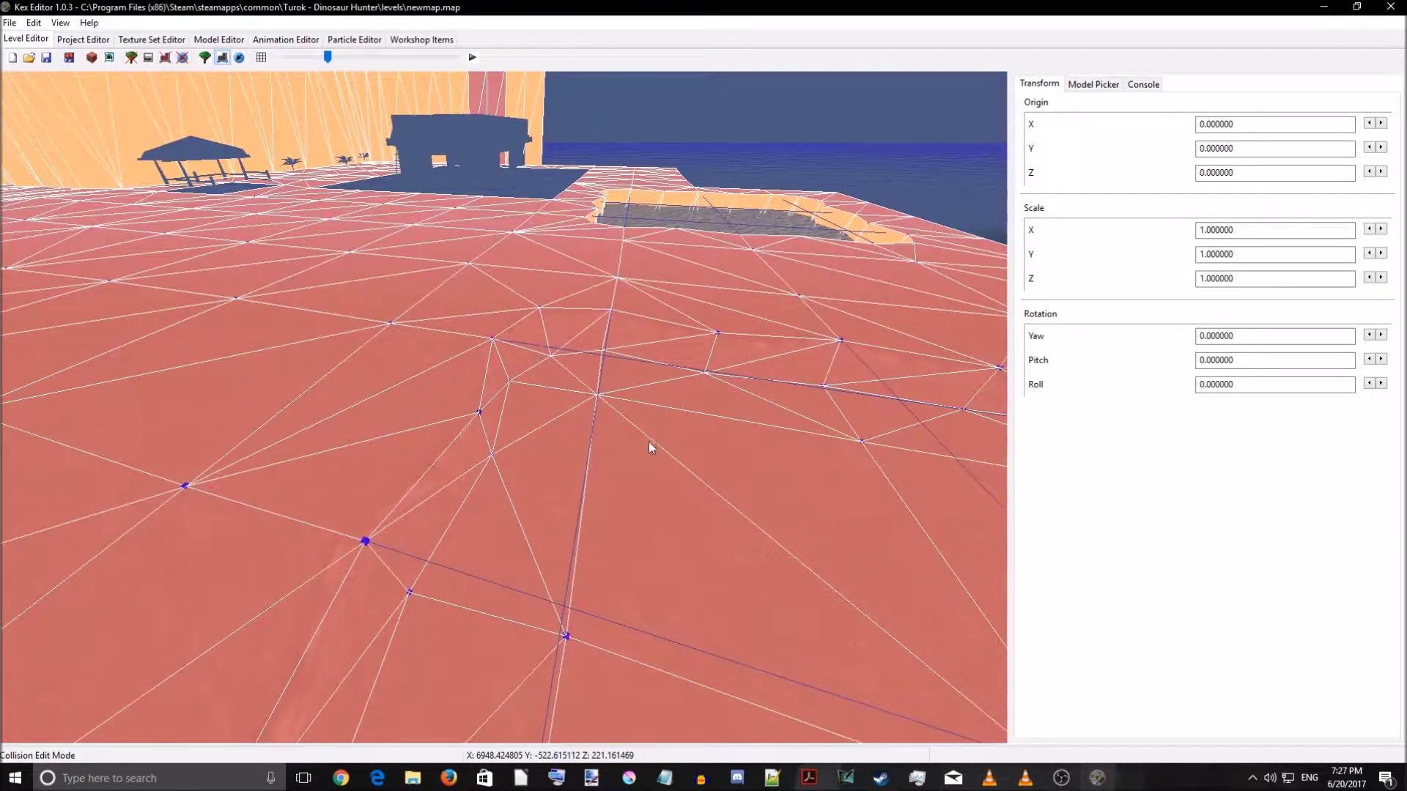
{"action": "right_click_drag", "start_coordinate": [535, 412], "coordinate": [416, 461]}
{"action": "left_click", "coordinate": [413, 461]}
{"action": "left_click", "coordinate": [515, 425], "text": "ctrl"}
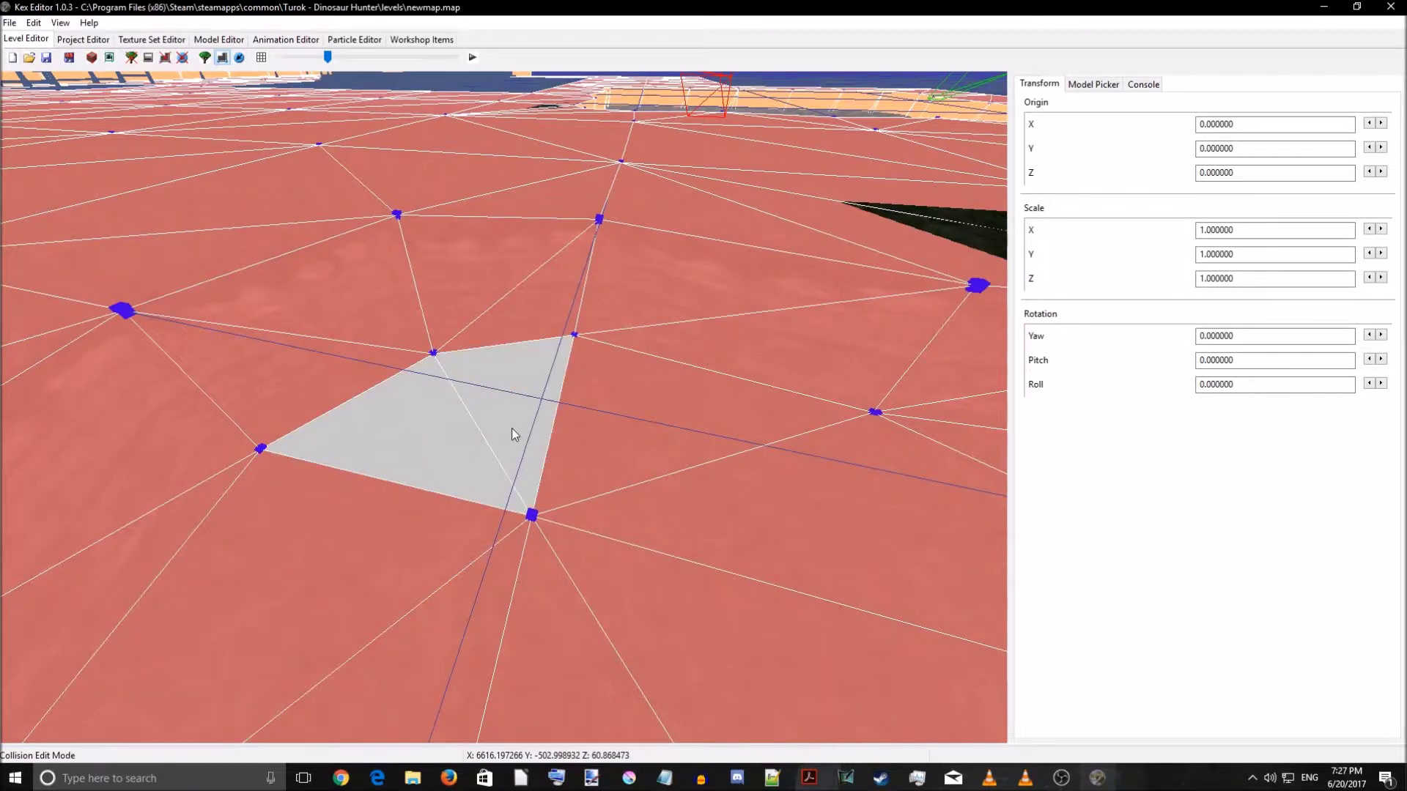
{"action": "left_click", "coordinate": [460, 514], "text": "ctrl"}
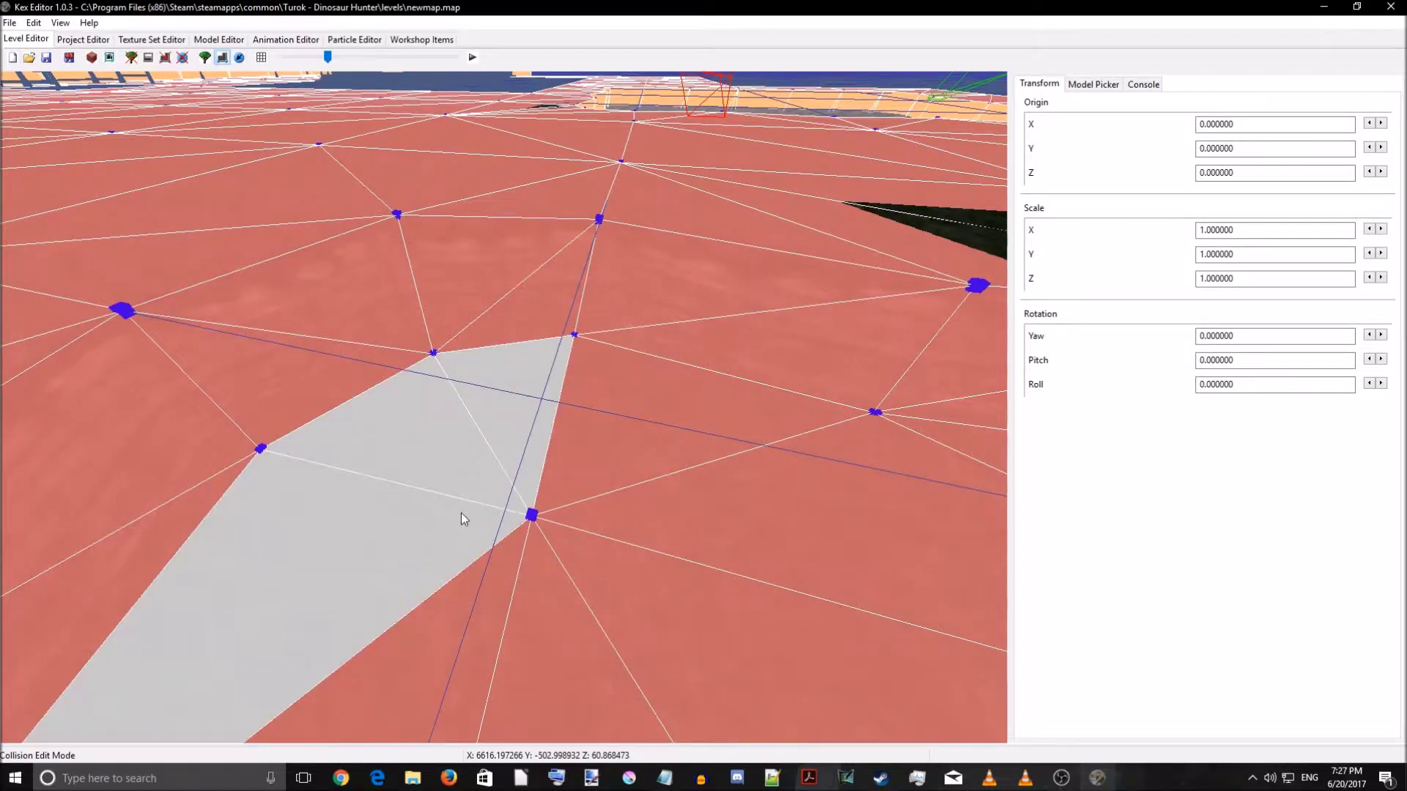
{"action": "left_click", "coordinate": [544, 613], "text": "ctrl"}
- Add the collision sectors around the next rounded corner of the sunken patch to the selection
{"action": "right_click_drag", "start_coordinate": [490, 578], "coordinate": [403, 565]}
{"action": "right_click_drag", "start_coordinate": [565, 557], "coordinate": [575, 612]}
{"action": "mouse_move", "coordinate": [657, 564]}
{"action": "right_mouse_down"}
{"action": "mouse_move", "coordinate": [618, 593]}
{"action": "mouse_move", "coordinate": [748, 564]}
{"action": "mouse_move", "coordinate": [665, 563]}
{"action": "right_mouse_up"}
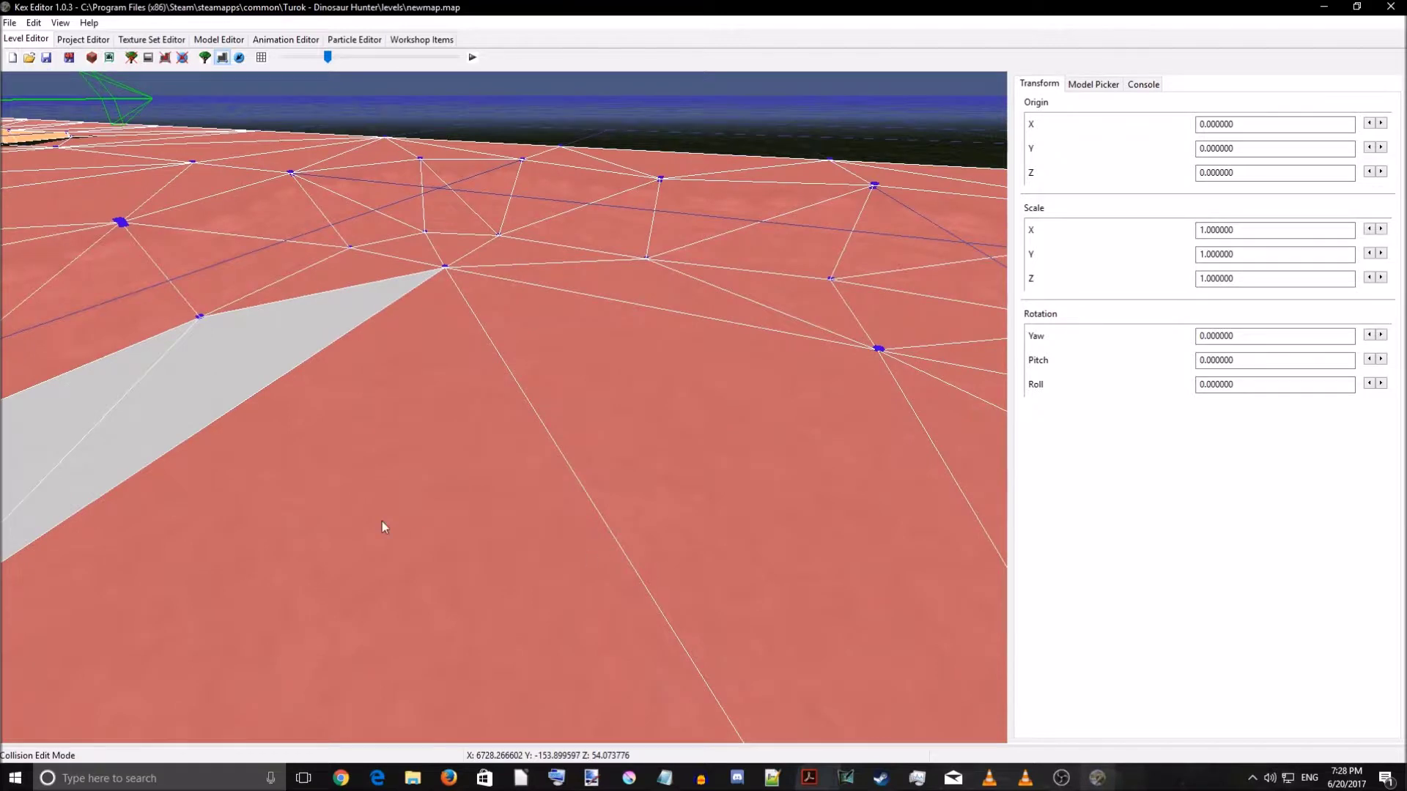
{"action": "left_click", "coordinate": [383, 527]}
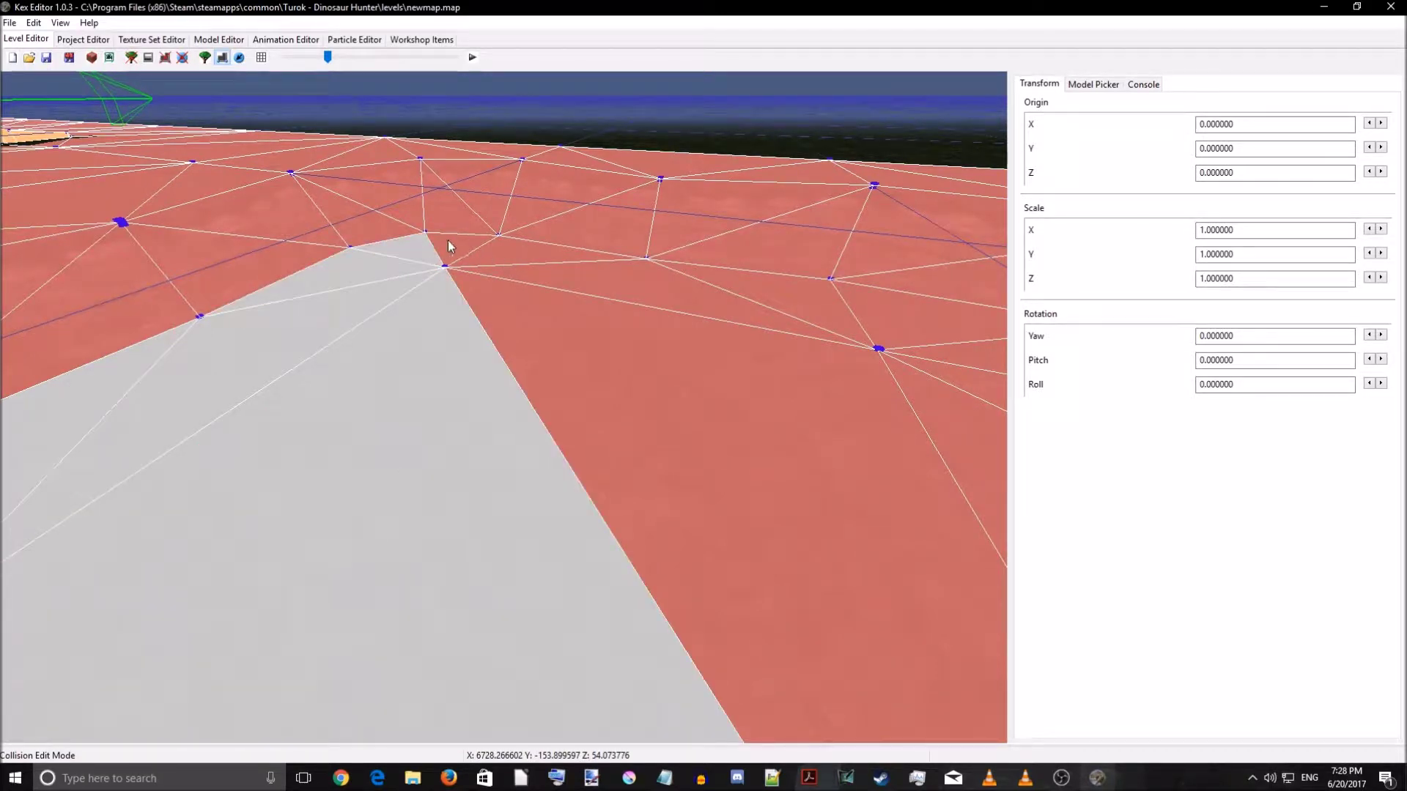
{"action": "left_click", "coordinate": [450, 246]}
{"action": "left_click", "coordinate": [498, 255]}
{"action": "left_click", "coordinate": [537, 276]}
{"action": "left_click", "coordinate": [547, 333]}
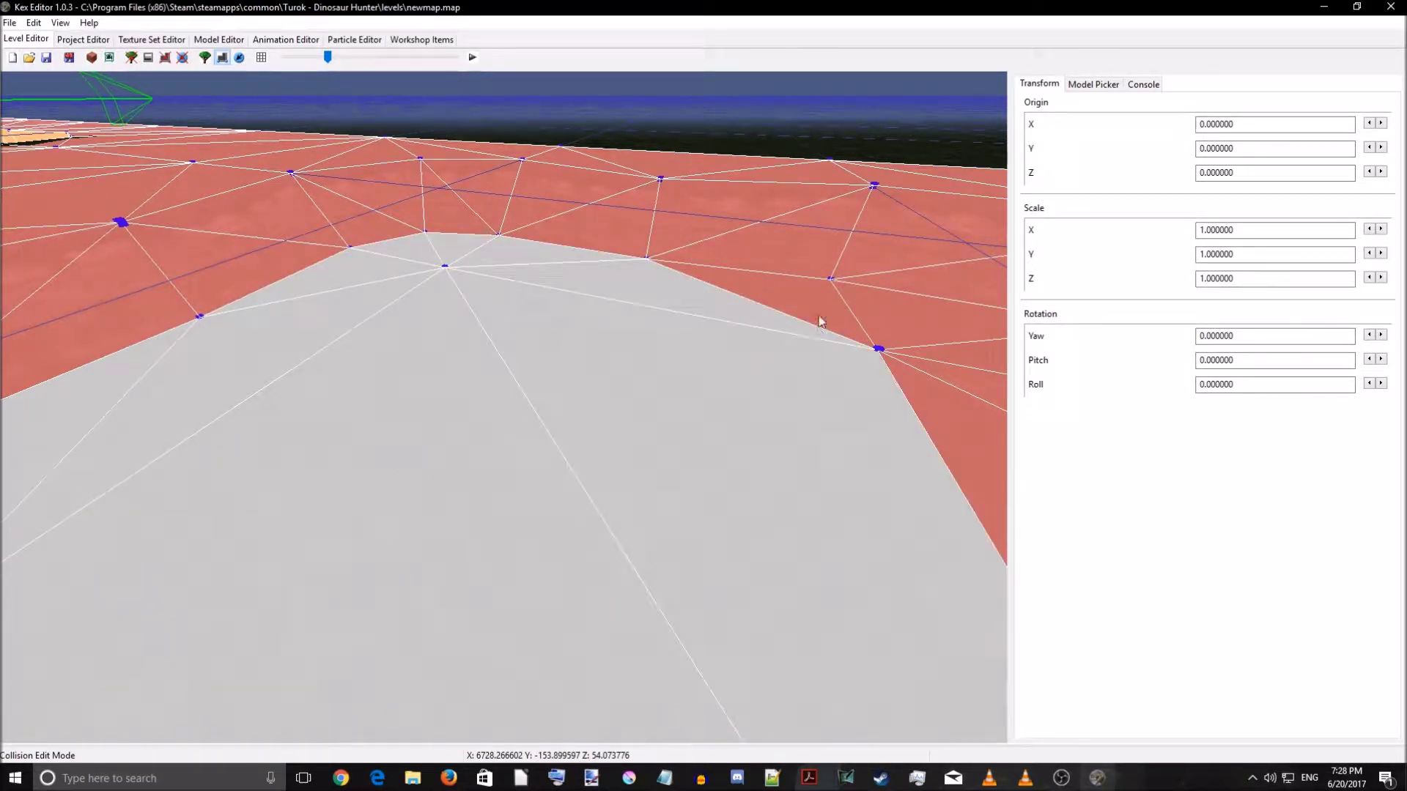
- Extend the sector selection along the far edge and around the patch's following corner
{"action": "right_click_drag", "start_coordinate": [605, 439], "coordinate": [724, 429]}
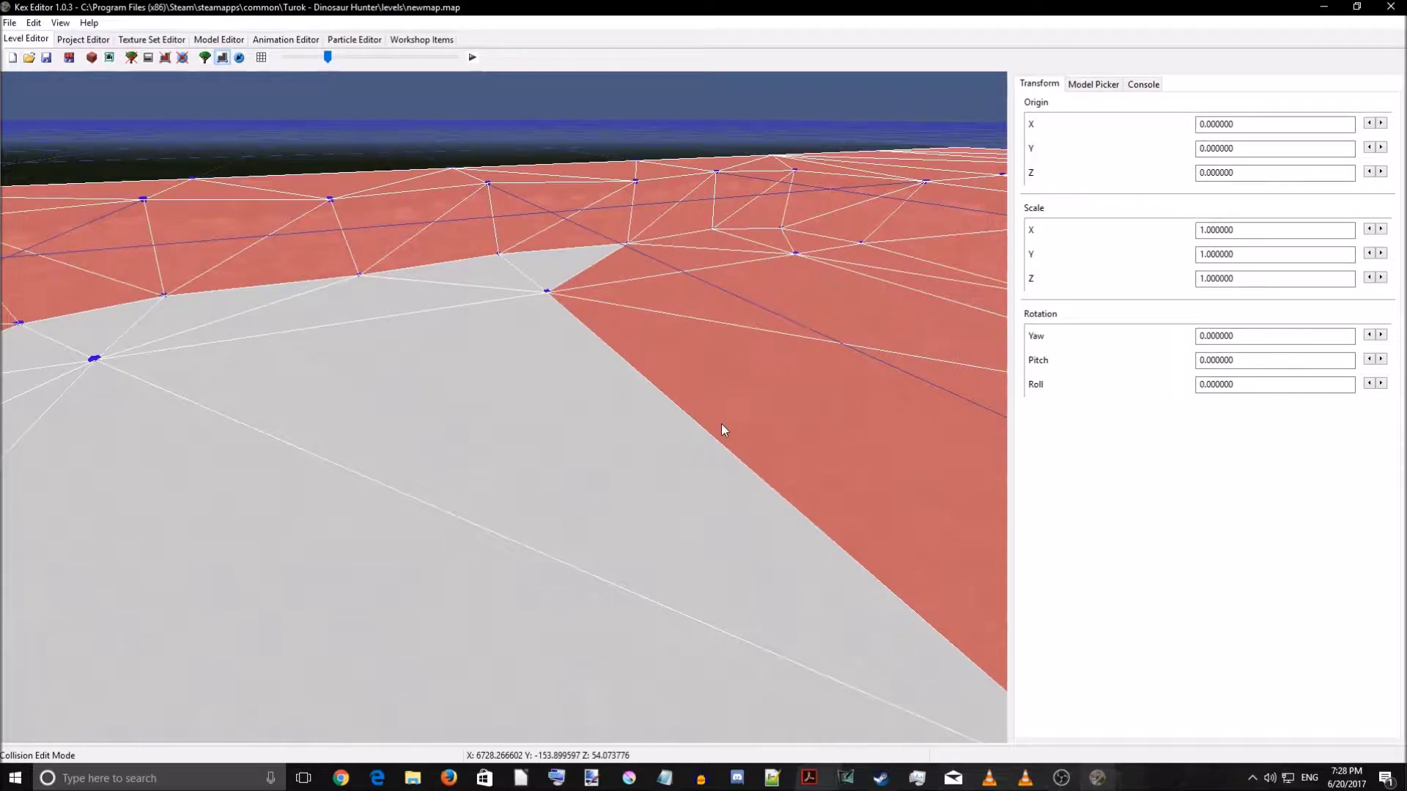
{"action": "left_click", "coordinate": [666, 353]}
{"action": "left_click", "coordinate": [701, 288]}
{"action": "left_click", "coordinate": [661, 255]}
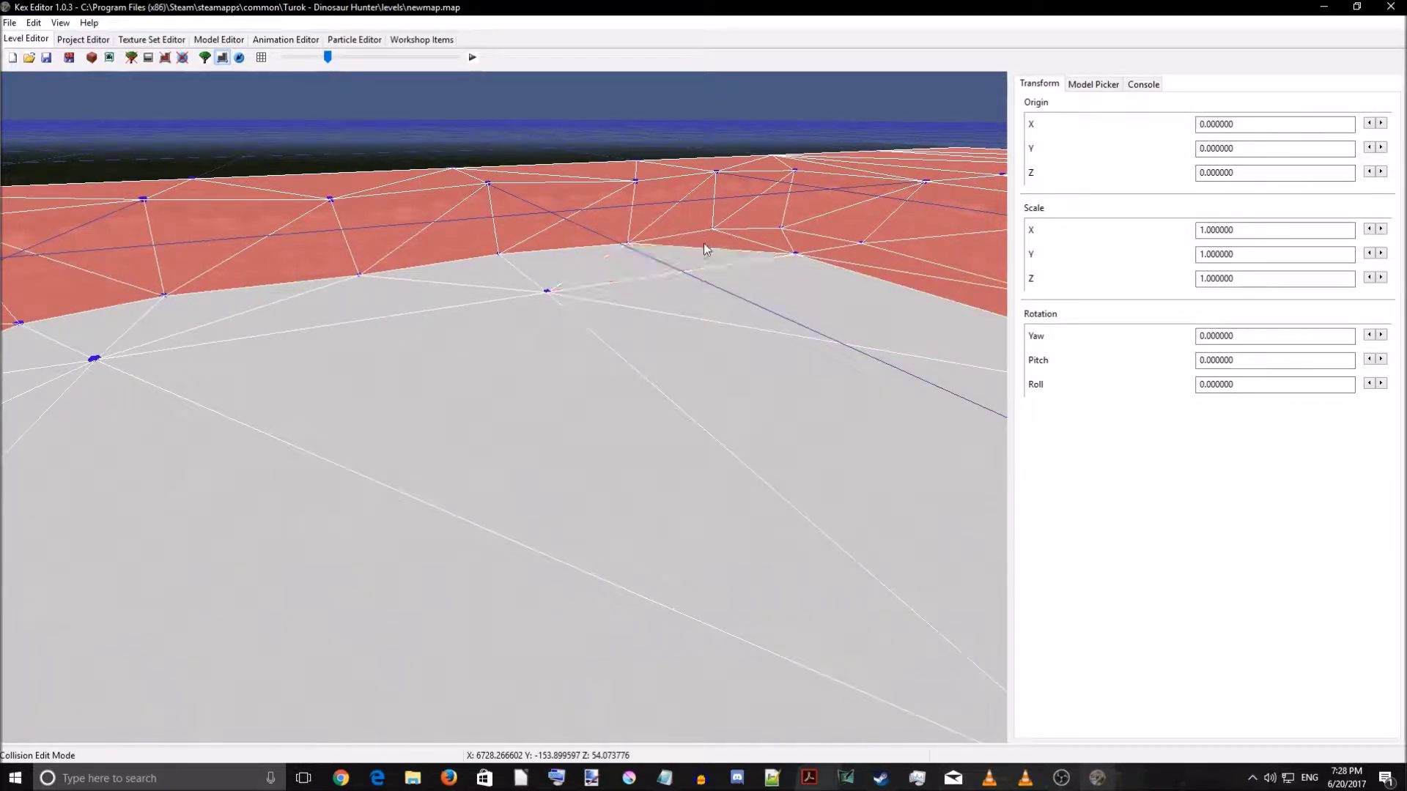
{"action": "left_click", "coordinate": [774, 240]}
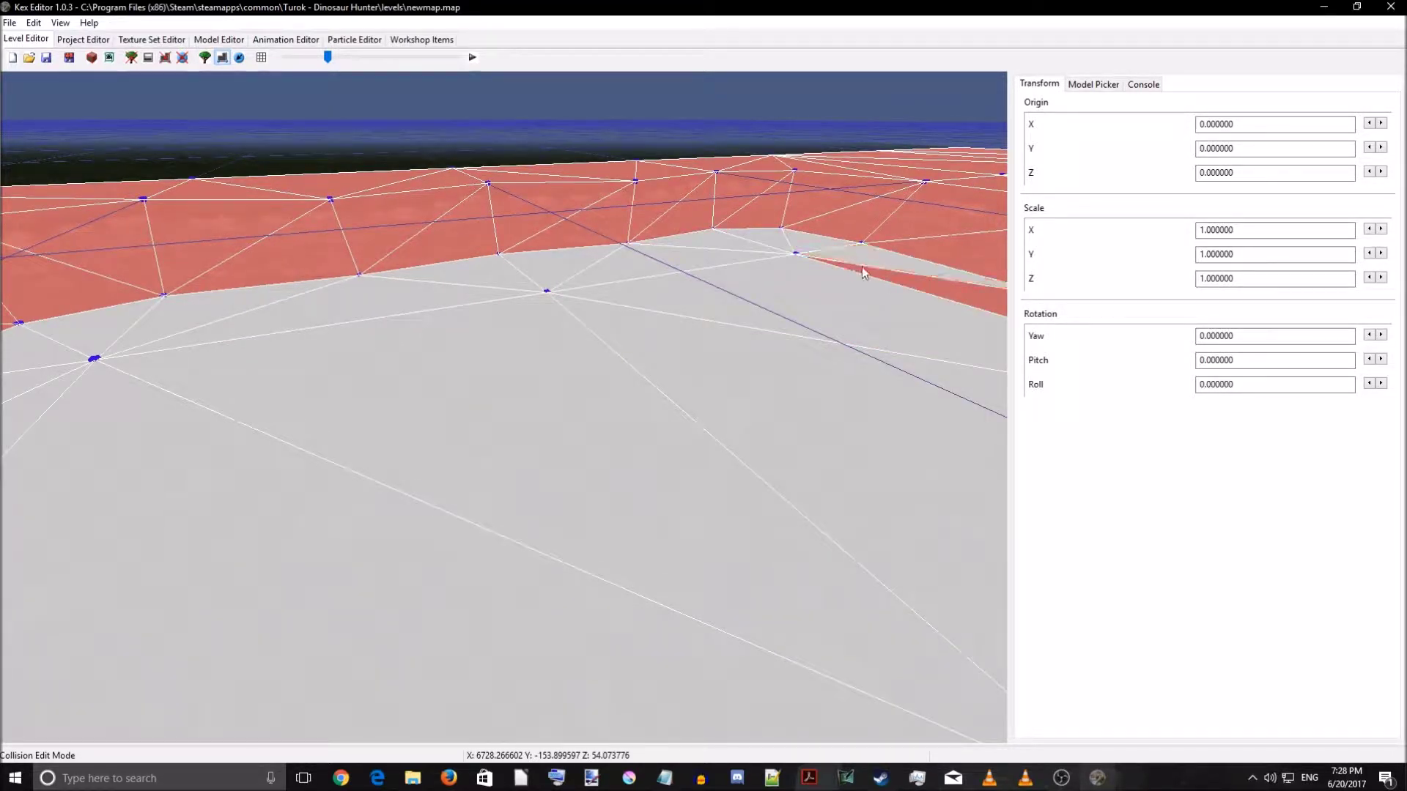
{"action": "right_click_drag", "start_coordinate": [895, 275], "coordinate": [788, 388]}
{"action": "left_click", "coordinate": [710, 346]}
- Select the remaining collision sectors along the patch's last side, filling the unselected gap at its rim
{"action": "right_click_drag", "start_coordinate": [698, 415], "coordinate": [748, 416]}
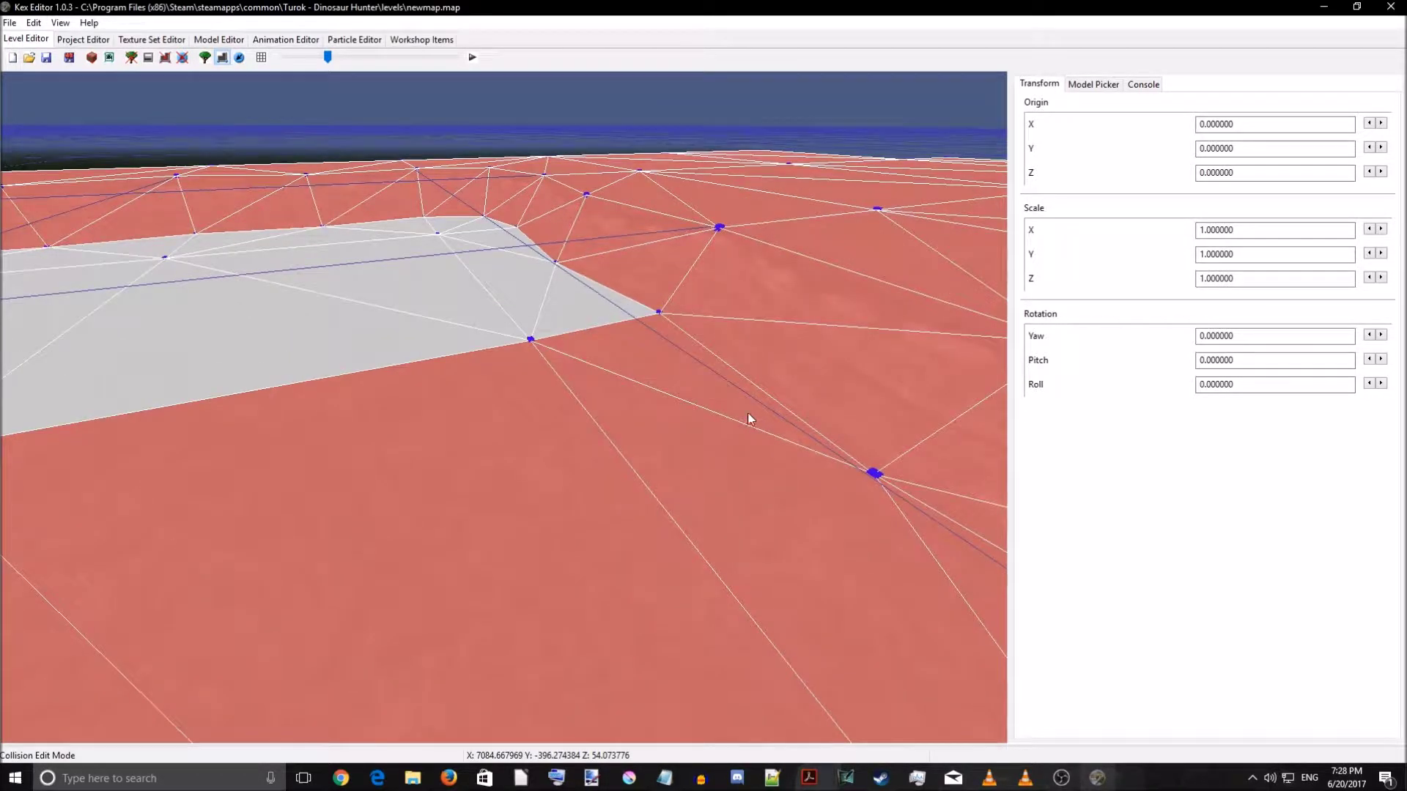
{"action": "left_click", "coordinate": [691, 455]}
{"action": "left_click", "coordinate": [532, 484]}
{"action": "right_click_drag", "start_coordinate": [603, 464], "coordinate": [230, 481]}
{"action": "left_click", "coordinate": [412, 478]}
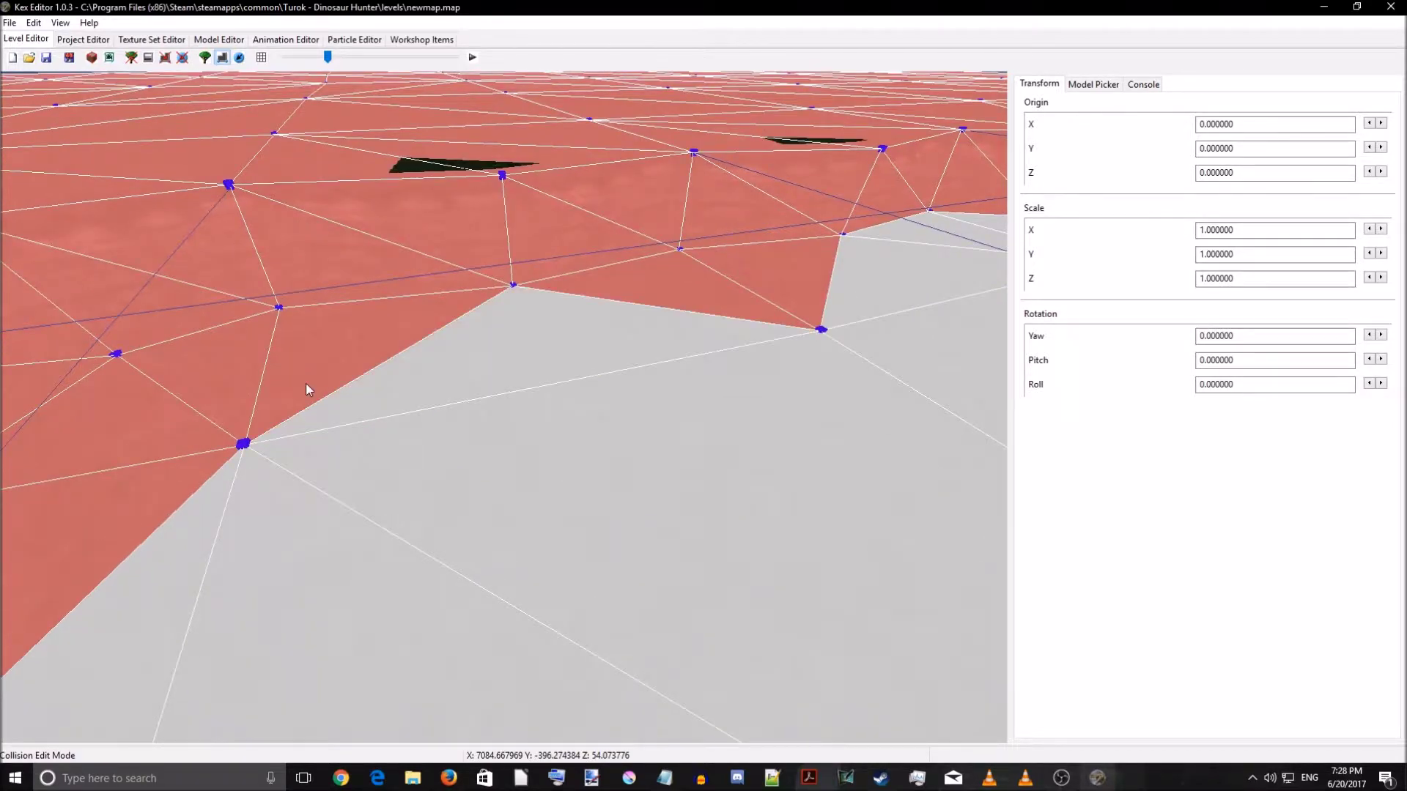
{"action": "right_click_drag", "start_coordinate": [338, 495], "coordinate": [485, 410]}
{"action": "left_click", "coordinate": [483, 407]}
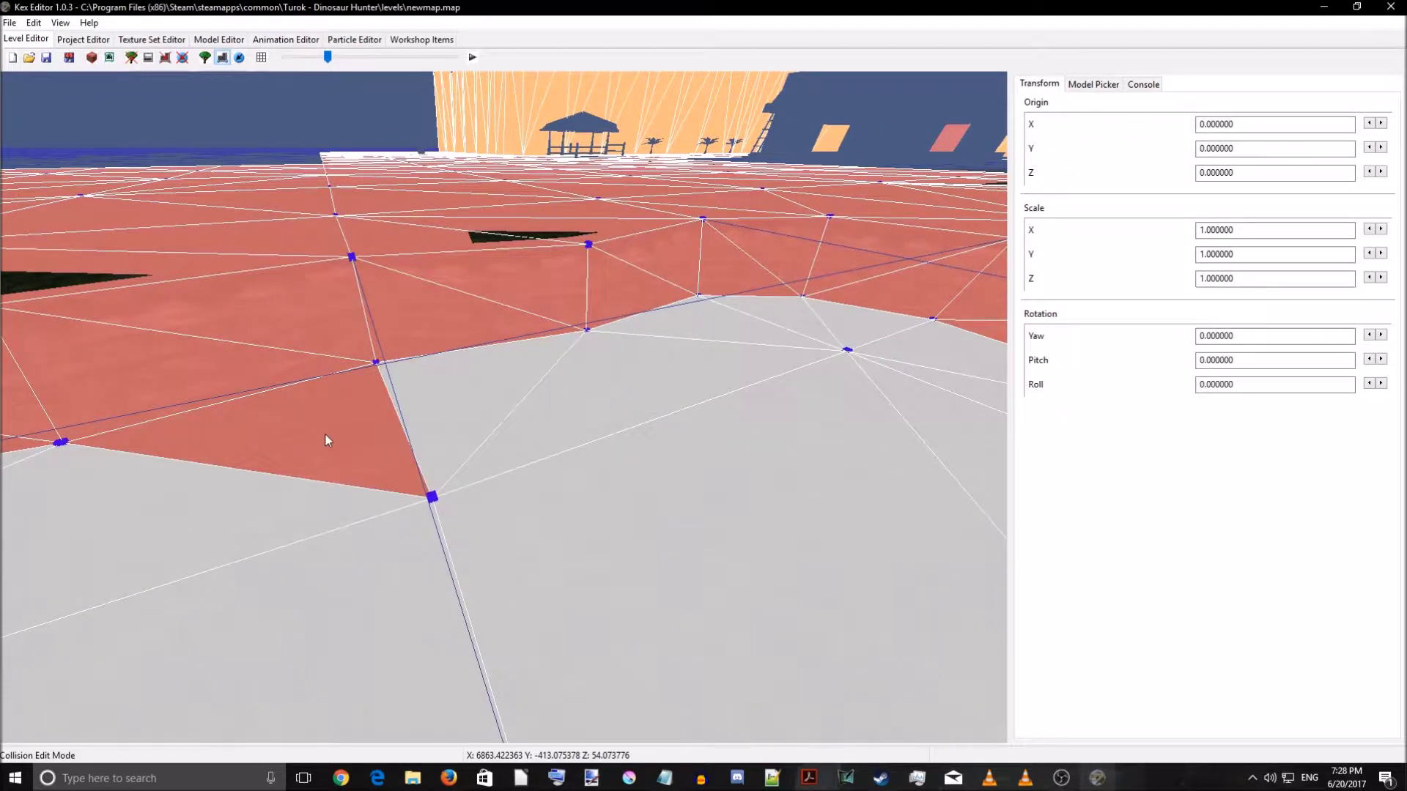
{"action": "left_click", "coordinate": [333, 435]}
{"action": "right_click_drag", "start_coordinate": [330, 444], "coordinate": [607, 478]}
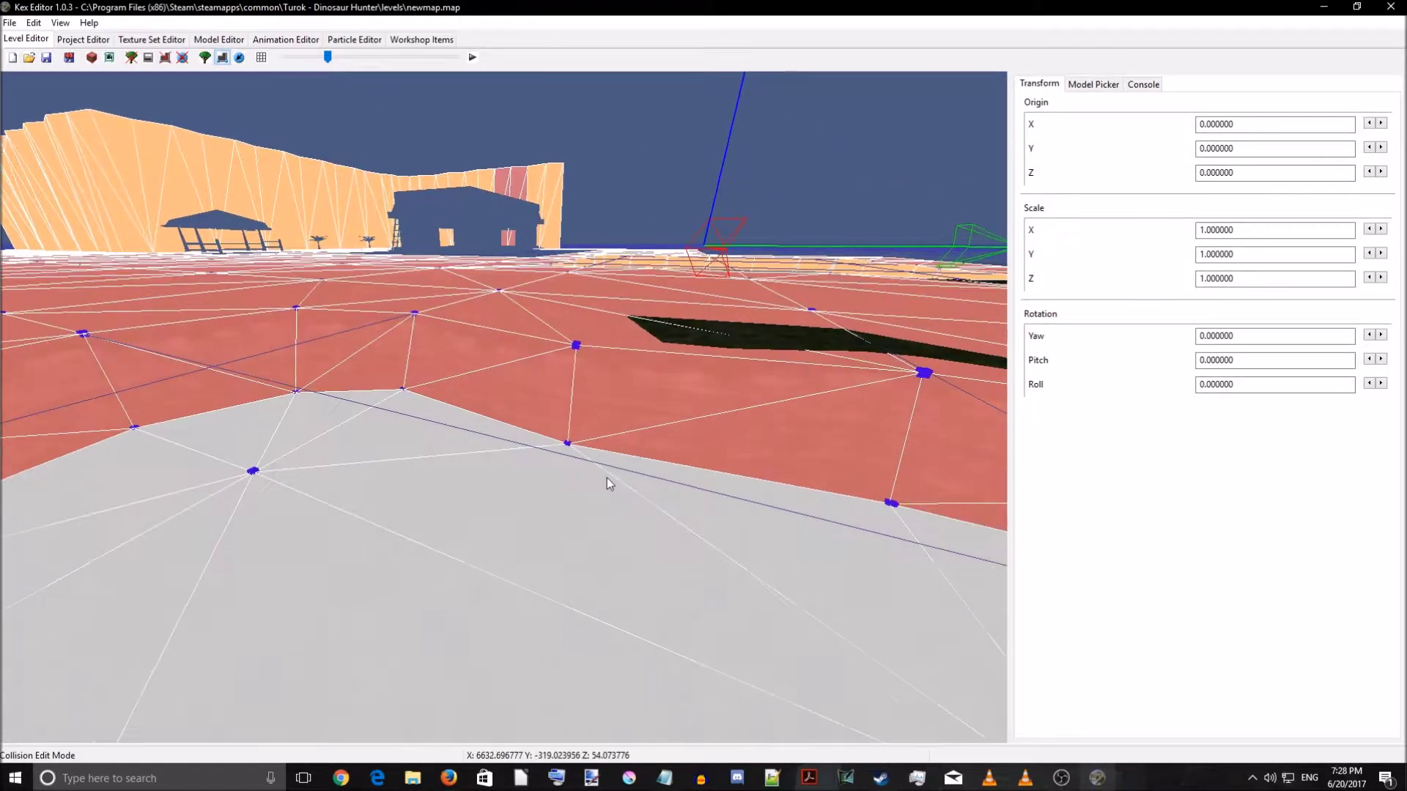
{"action": "right_click_drag", "start_coordinate": [566, 524], "coordinate": [299, 531]}
{"action": "right_click_drag", "start_coordinate": [540, 540], "coordinate": [430, 569]}
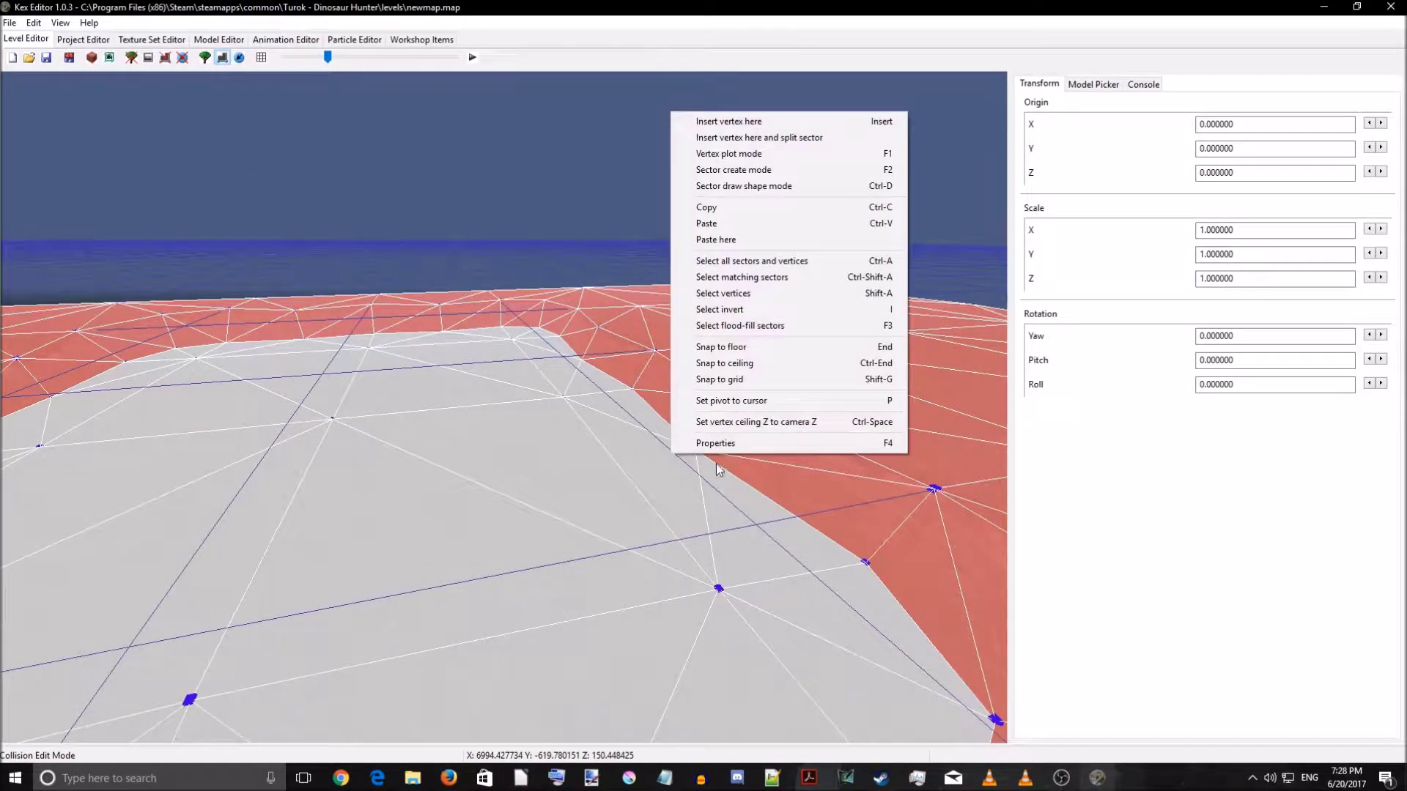
{"action": "right_click_drag", "start_coordinate": [664, 554], "coordinate": [462, 646]}
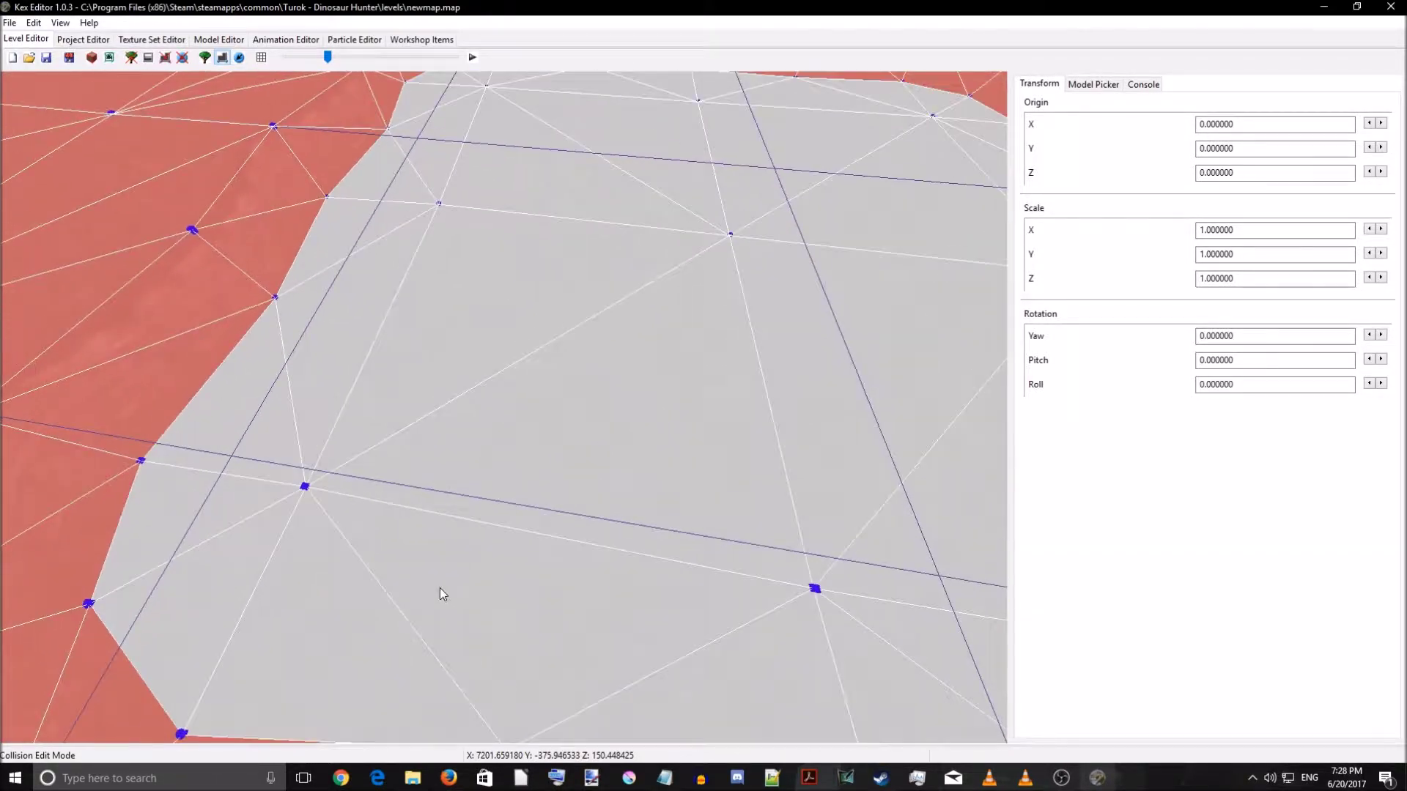
{"action": "right_click_drag", "start_coordinate": [440, 588], "coordinate": [486, 543]}
- Try plotting a vertex above the lava plane in vertex plot mode
{"action": "key", "text": "w"}
{"action": "key", "text": "s"}
{"action": "key", "text": "w"}
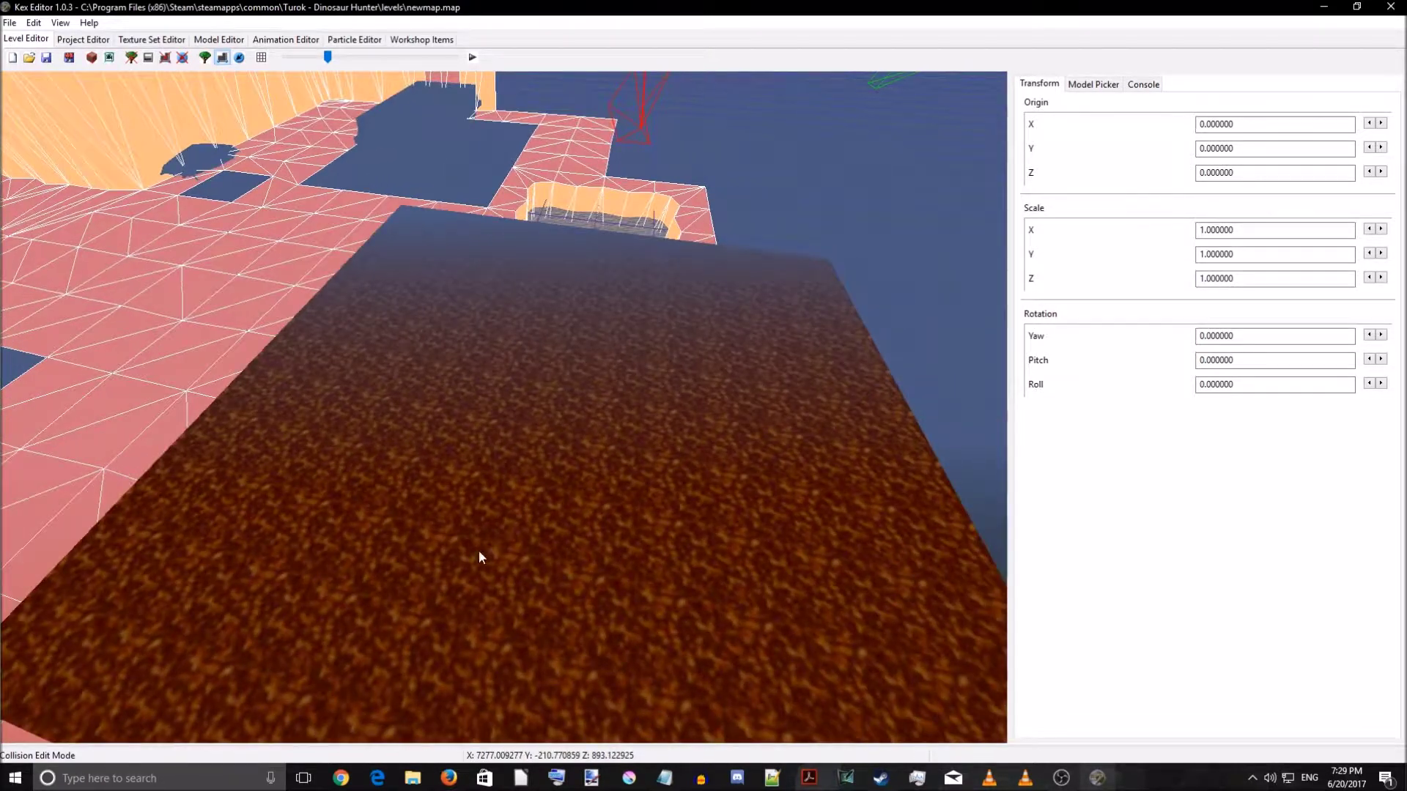
{"action": "key", "text": "v"}
{"action": "mouse_move", "coordinate": [469, 460]}
{"action": "right_mouse_down"}
{"action": "mouse_move", "coordinate": [391, 529]}
{"action": "mouse_move", "coordinate": [506, 437]}
{"action": "mouse_move", "coordinate": [345, 411]}
{"action": "mouse_move", "coordinate": [481, 391]}
{"action": "mouse_move", "coordinate": [663, 301]}
{"action": "mouse_move", "coordinate": [641, 242]}
{"action": "mouse_move", "coordinate": [587, 480]}
{"action": "mouse_move", "coordinate": [549, 465]}
{"action": "mouse_move", "coordinate": [675, 496]}
{"action": "mouse_move", "coordinate": [650, 464]}
{"action": "mouse_move", "coordinate": [609, 508]}
{"action": "mouse_move", "coordinate": [754, 534]}
{"action": "mouse_move", "coordinate": [666, 477]}
{"action": "mouse_move", "coordinate": [634, 515]}
{"action": "mouse_move", "coordinate": [553, 521]}
{"action": "mouse_move", "coordinate": [430, 471]}
{"action": "mouse_move", "coordinate": [416, 481]}
{"action": "mouse_move", "coordinate": [517, 500]}
{"action": "mouse_move", "coordinate": [543, 490]}
{"action": "mouse_move", "coordinate": [521, 472]}
{"action": "mouse_move", "coordinate": [529, 480]}
{"action": "mouse_move", "coordinate": [474, 469]}
{"action": "right_mouse_up"}
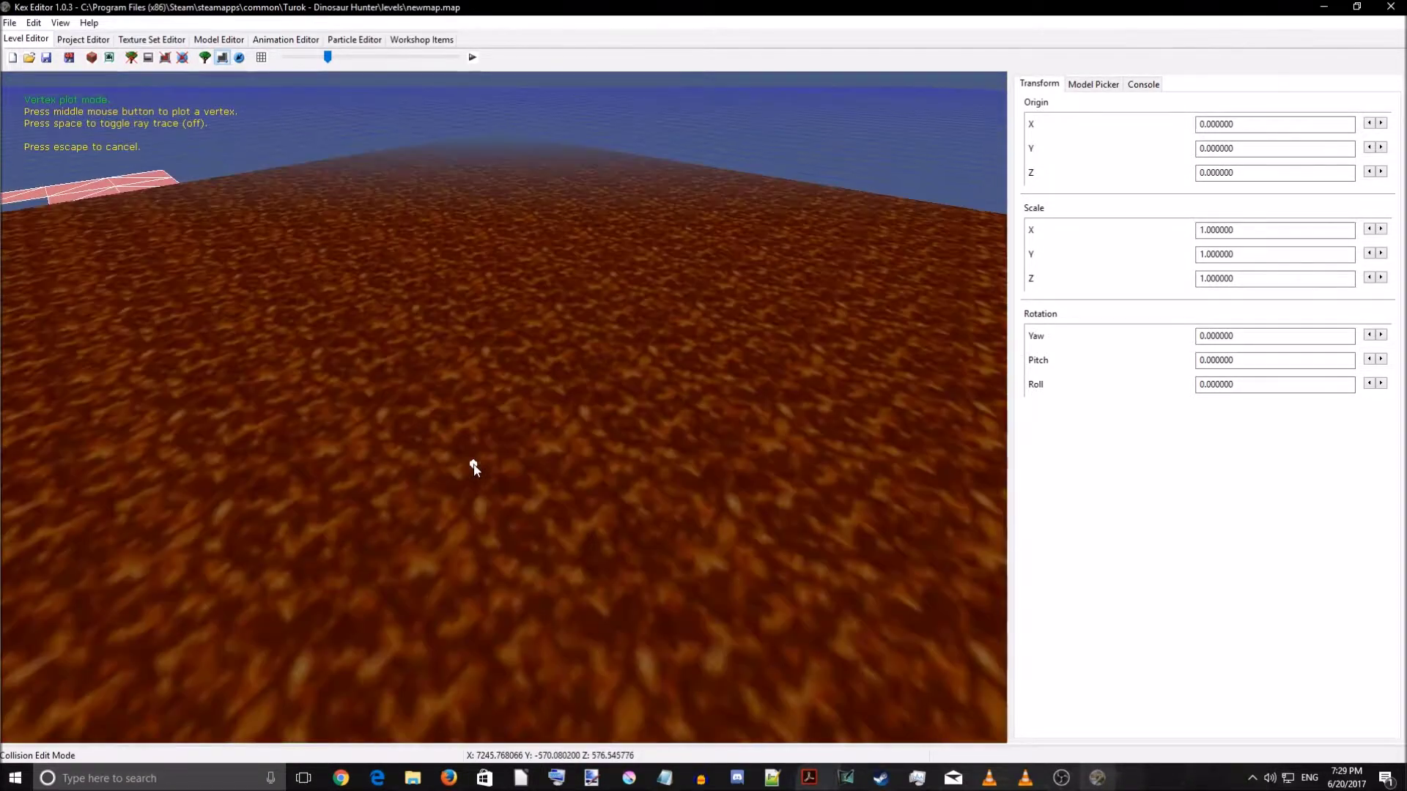
{"action": "right_click_drag", "start_coordinate": [512, 425], "coordinate": [595, 298]}
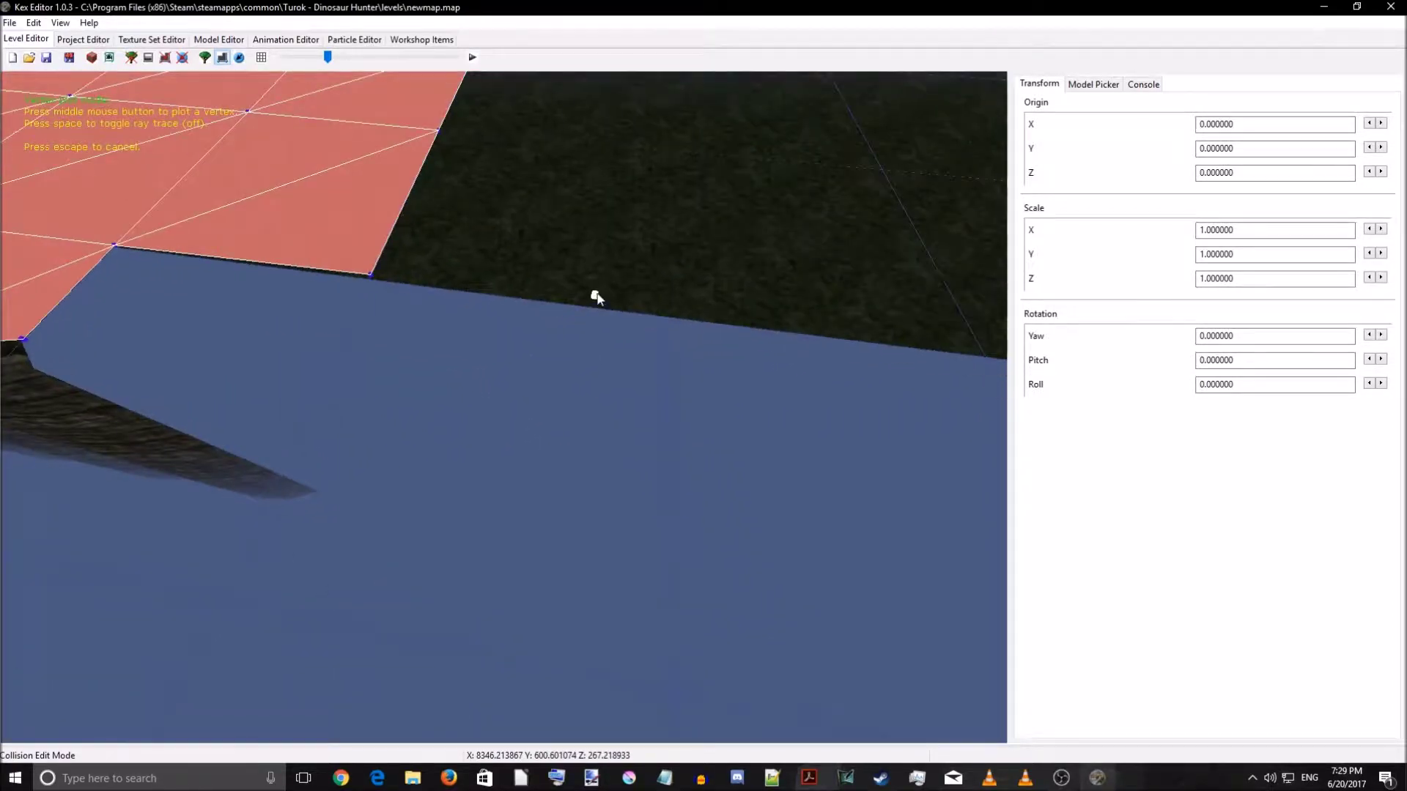
{"action": "right_click_drag", "start_coordinate": [529, 222], "coordinate": [520, 423]}
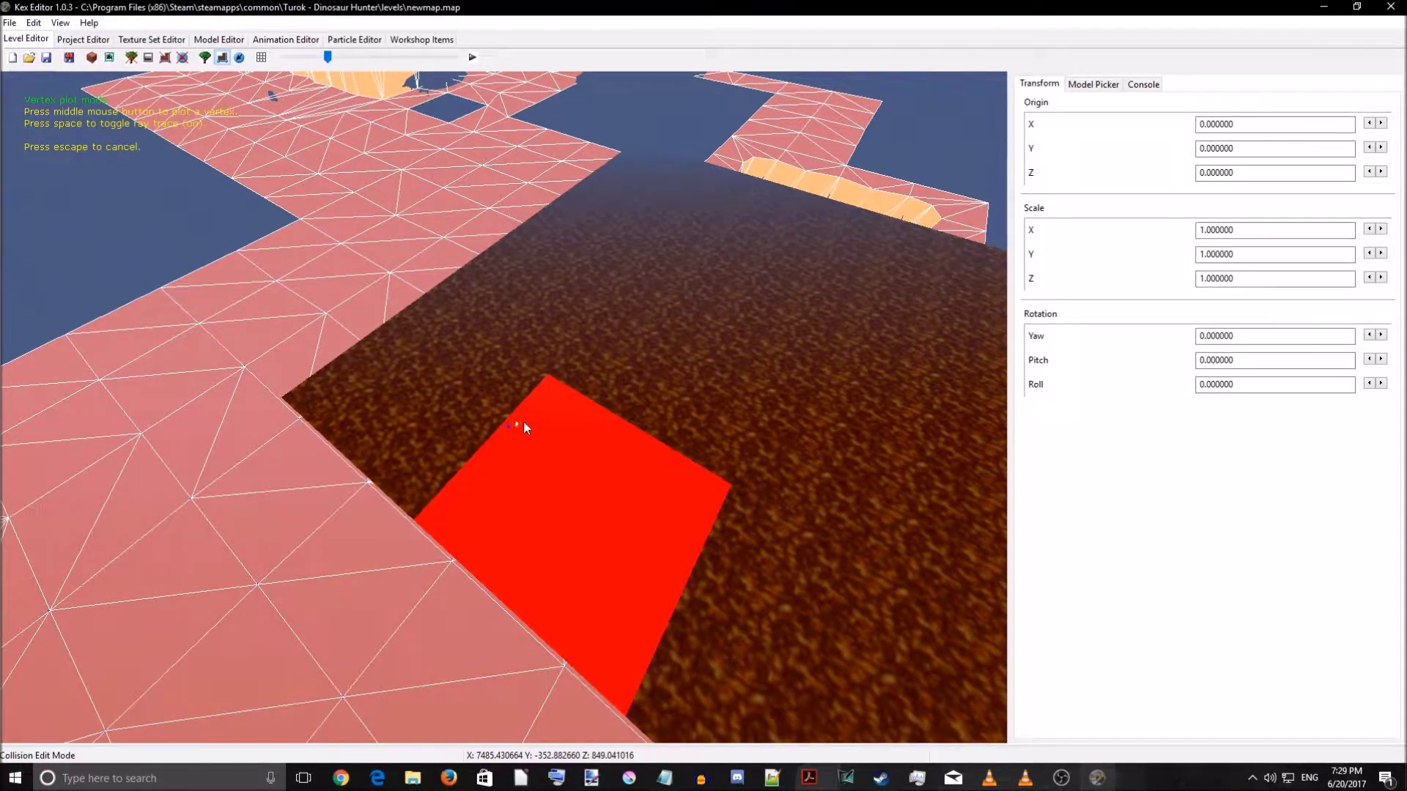
{"action": "right_click_drag", "start_coordinate": [514, 438], "coordinate": [642, 407]}
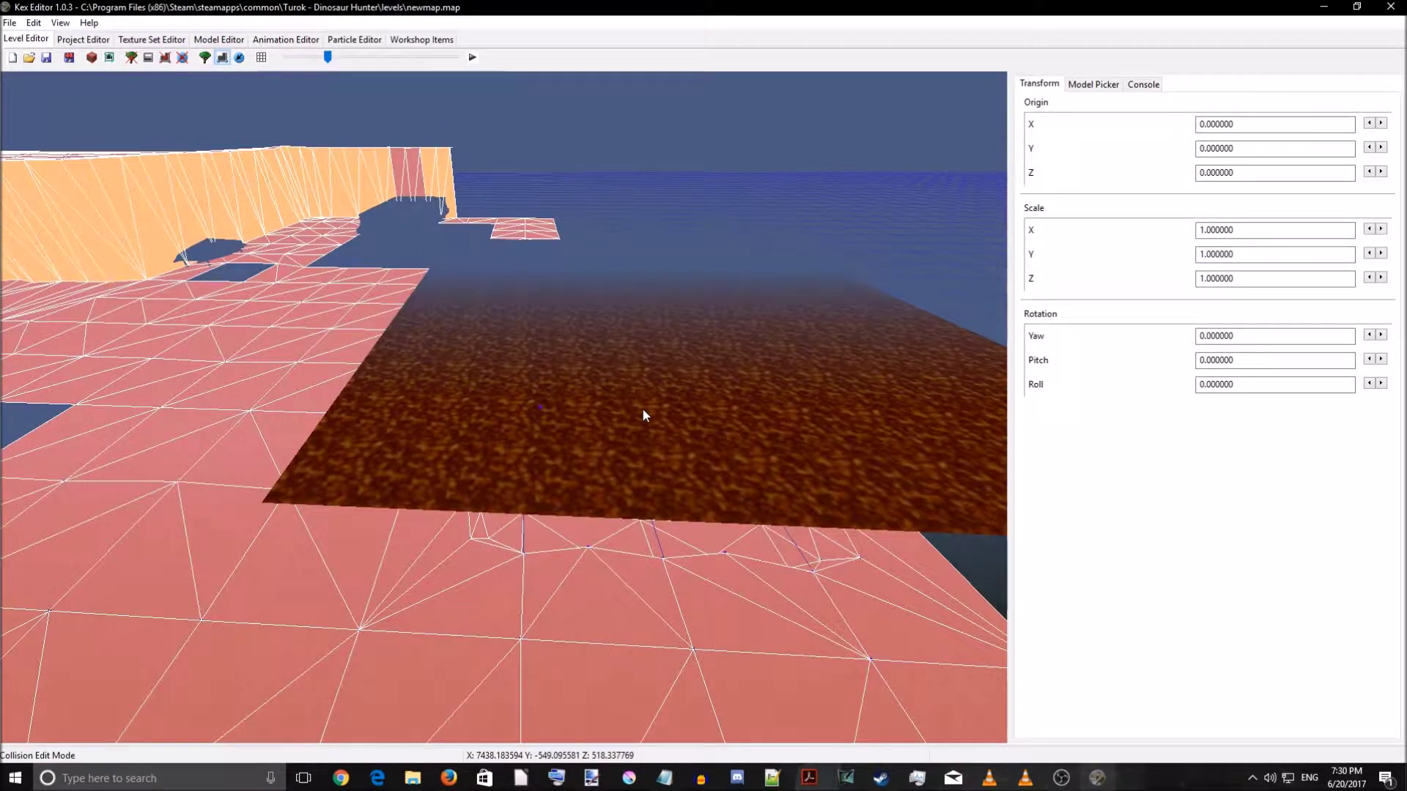
- Select the plotted vertex above the lava plane and retry vertex plotting with ray trace toggled
{"action": "left_click", "coordinate": [542, 412]}
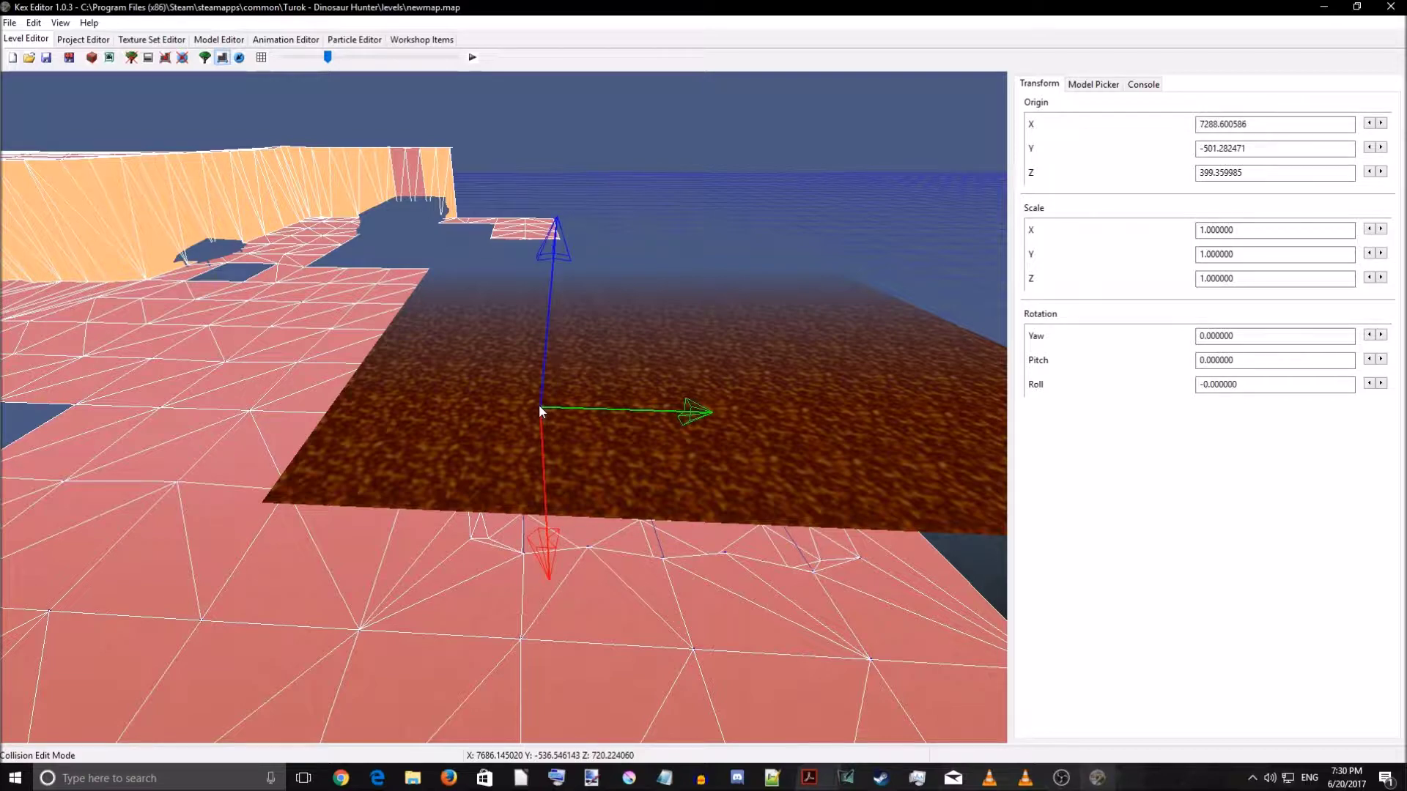
{"action": "left_click_drag", "start_coordinate": [620, 442], "coordinate": [699, 440]}
{"action": "left_click", "coordinate": [575, 472]}
{"action": "left_click_drag", "start_coordinate": [575, 471], "coordinate": [575, 438]}
{"action": "left_click", "coordinate": [611, 446]}
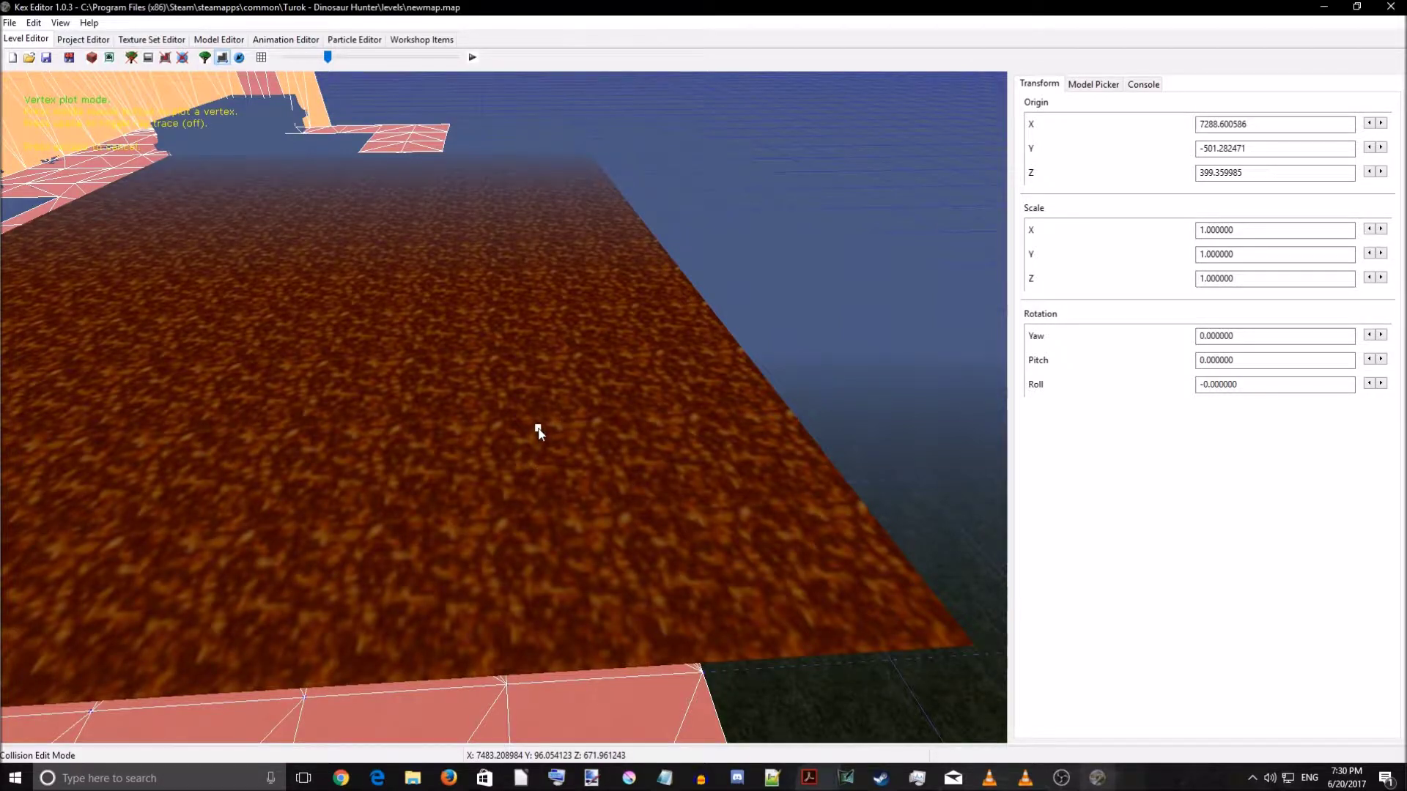
{"action": "key", "text": "space"}
{"action": "left_click_drag", "start_coordinate": [557, 430], "coordinate": [549, 463]}
{"action": "scroll", "coordinate": [454, 460], "scroll_direction": "down", "scroll_amount": 5}
- Reselect the sunken patch's floor sectors around its near corner and the adjoining large triangles
{"action": "left_click", "coordinate": [472, 566]}
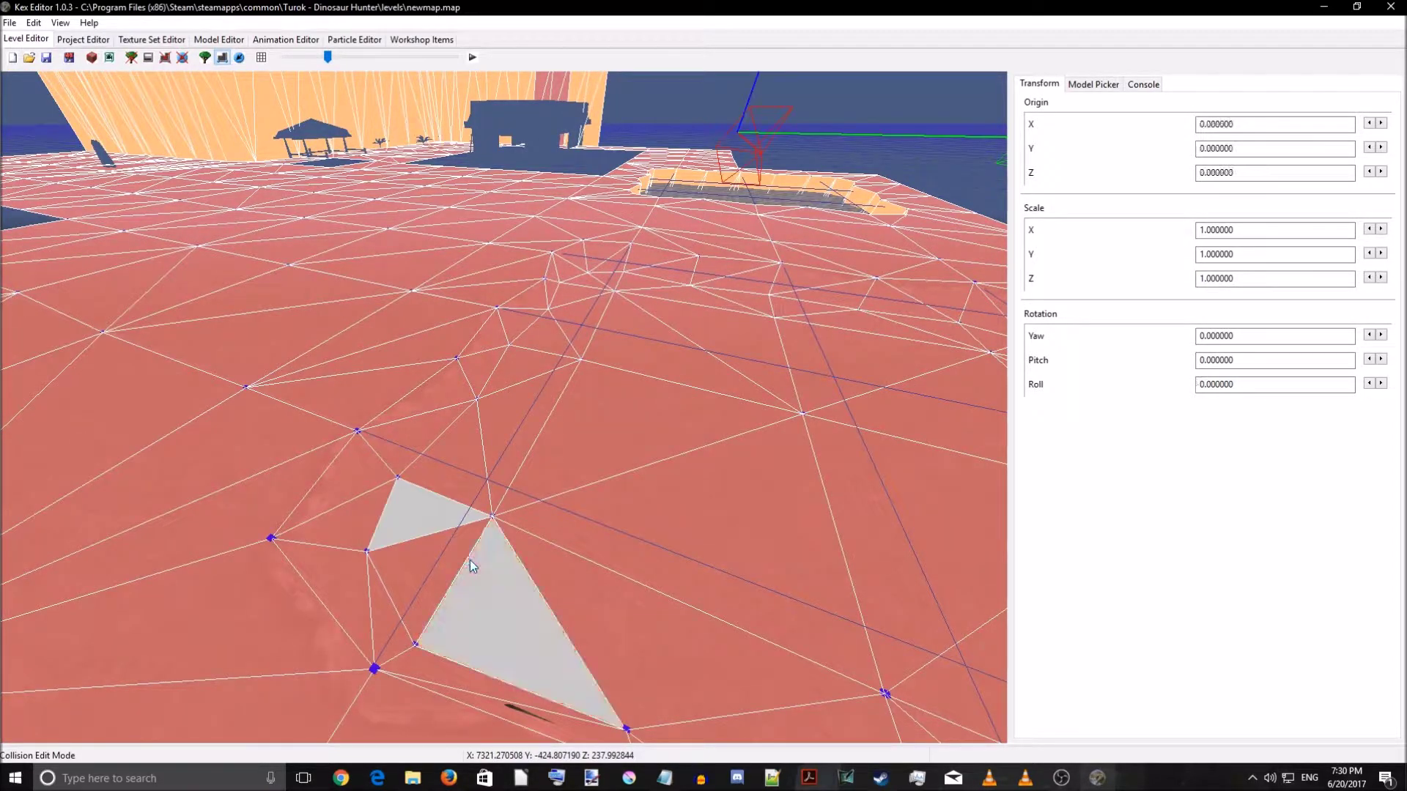
{"action": "left_click", "coordinate": [455, 551]}
{"action": "left_click", "coordinate": [575, 579]}
{"action": "left_click", "coordinate": [574, 523]}
{"action": "left_click", "coordinate": [565, 466]}
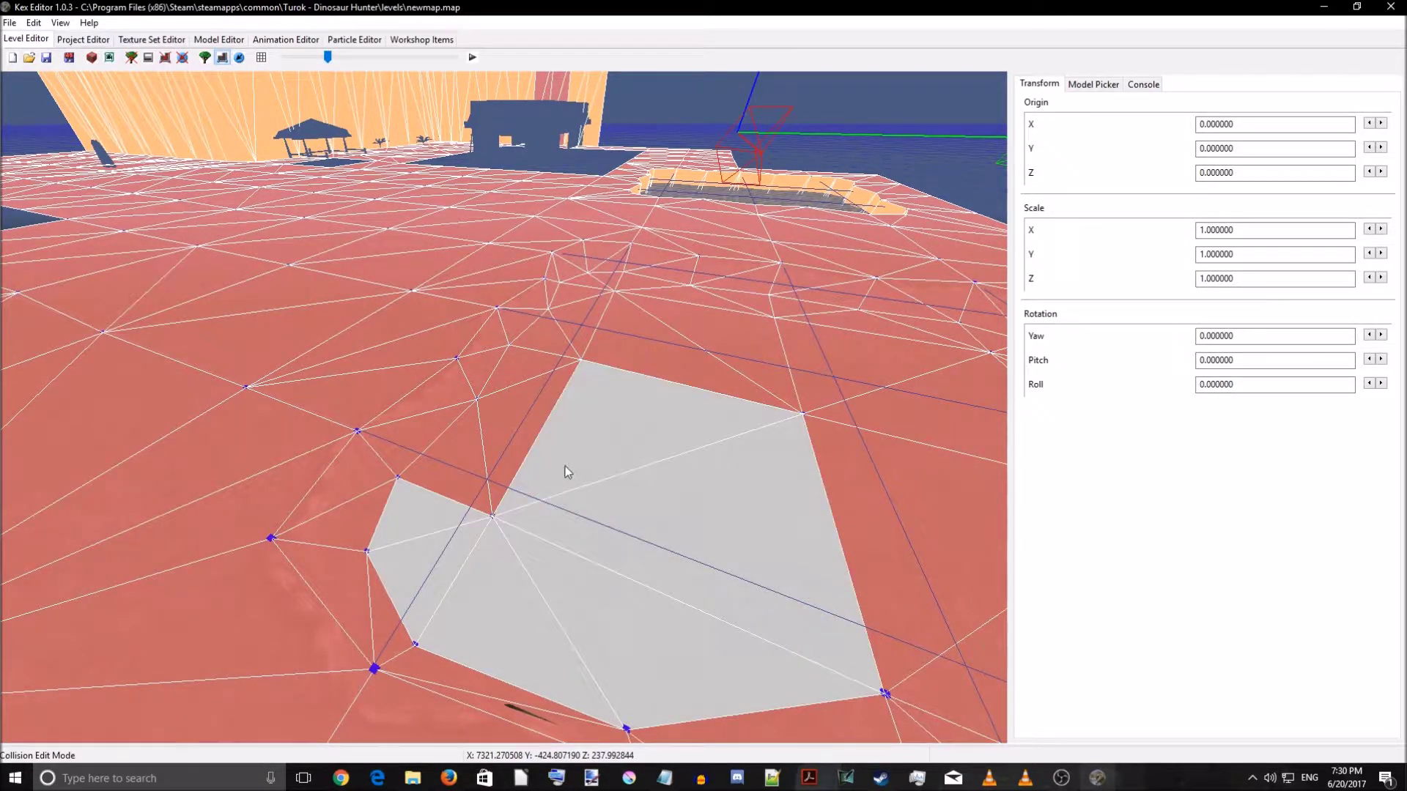
{"action": "left_click", "coordinate": [496, 452]}
{"action": "left_click", "coordinate": [559, 354]}
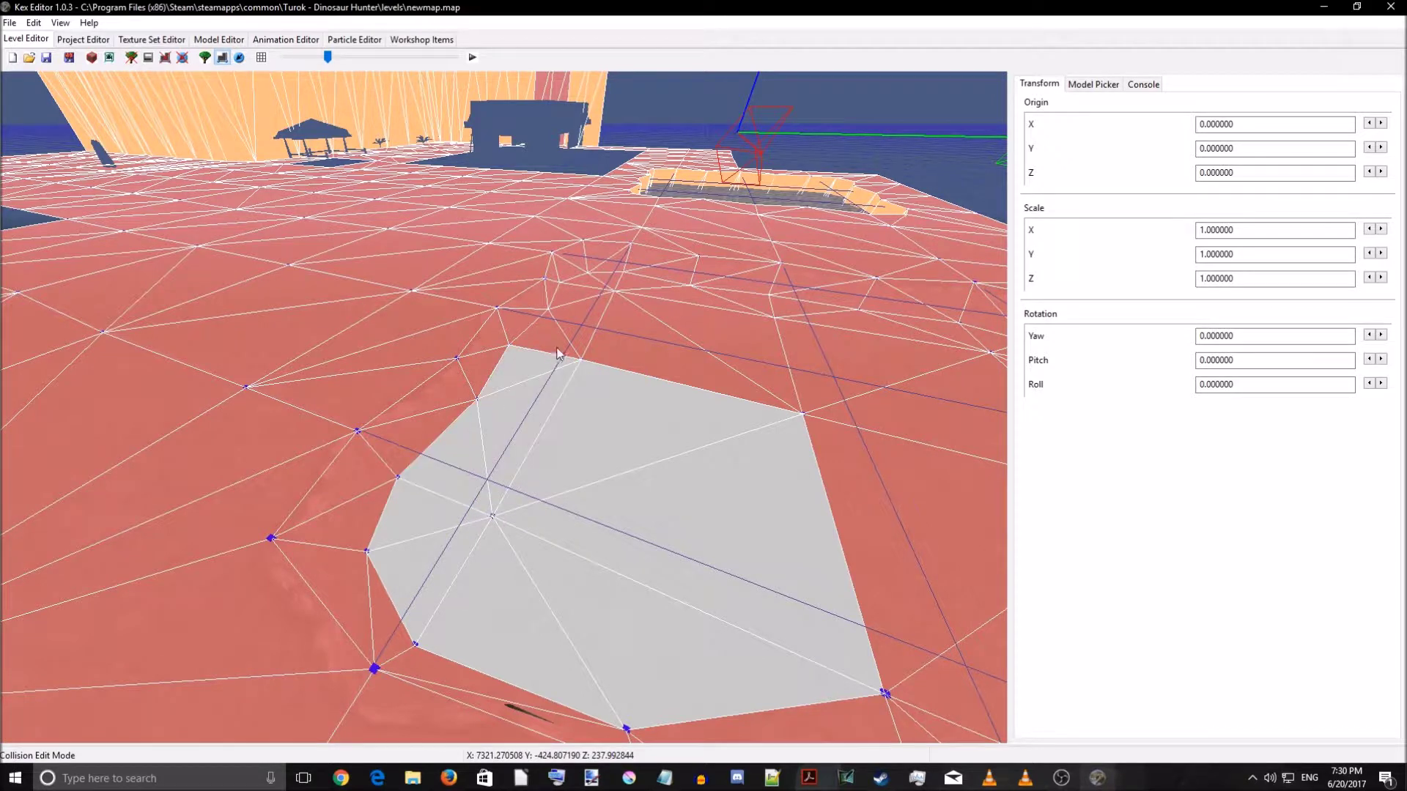
- Add the narrow floor sectors around the patch's far corner, nearest the lake, to the selection
{"action": "left_click", "coordinate": [607, 336]}
{"action": "left_click", "coordinate": [589, 299]}
{"action": "left_click", "coordinate": [604, 285]}
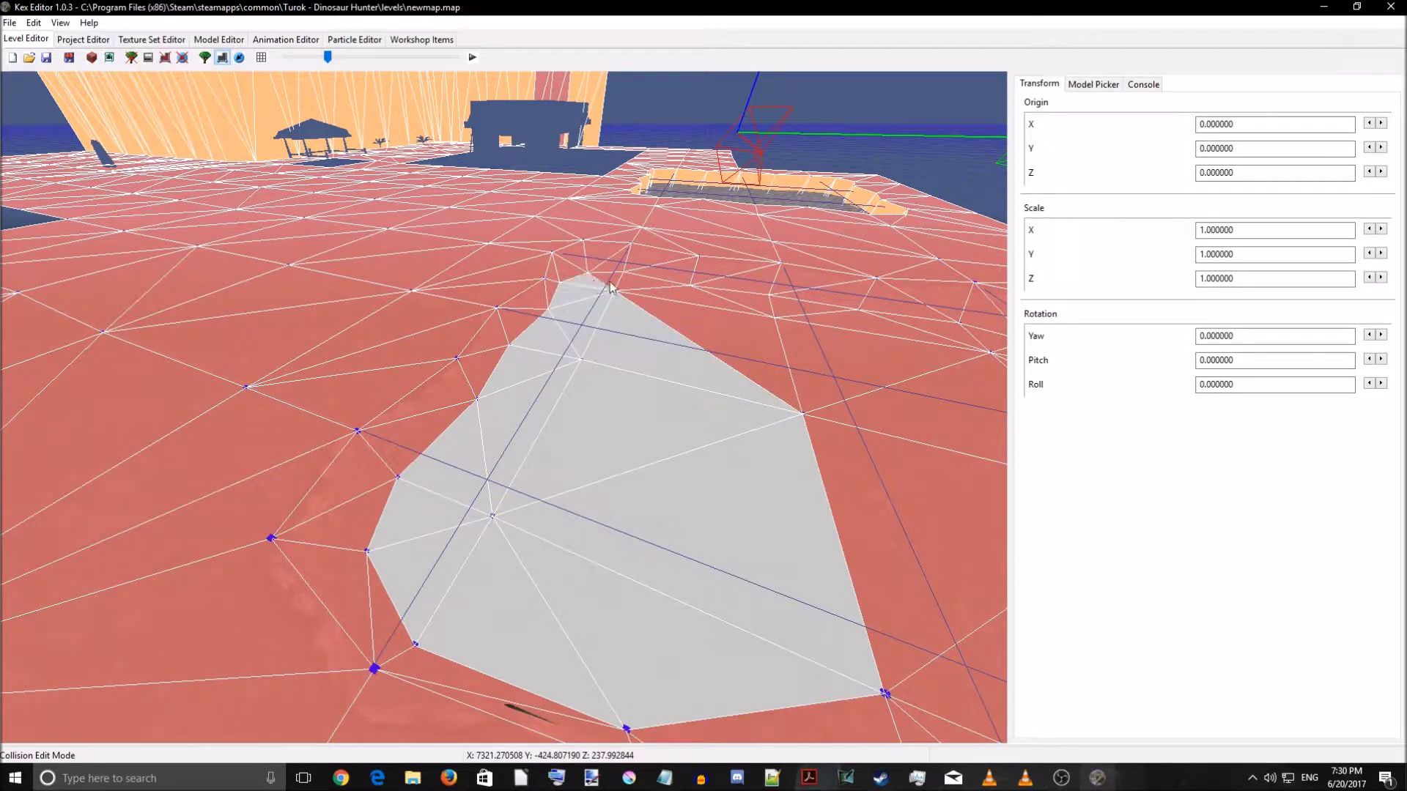
{"action": "left_click", "coordinate": [638, 282]}
{"action": "left_click", "coordinate": [671, 294]}
{"action": "left_click", "coordinate": [691, 320]}
- Add the thin strip of floor sectors along the patch's lake-facing edge to the selection
{"action": "key", "text": "d"}
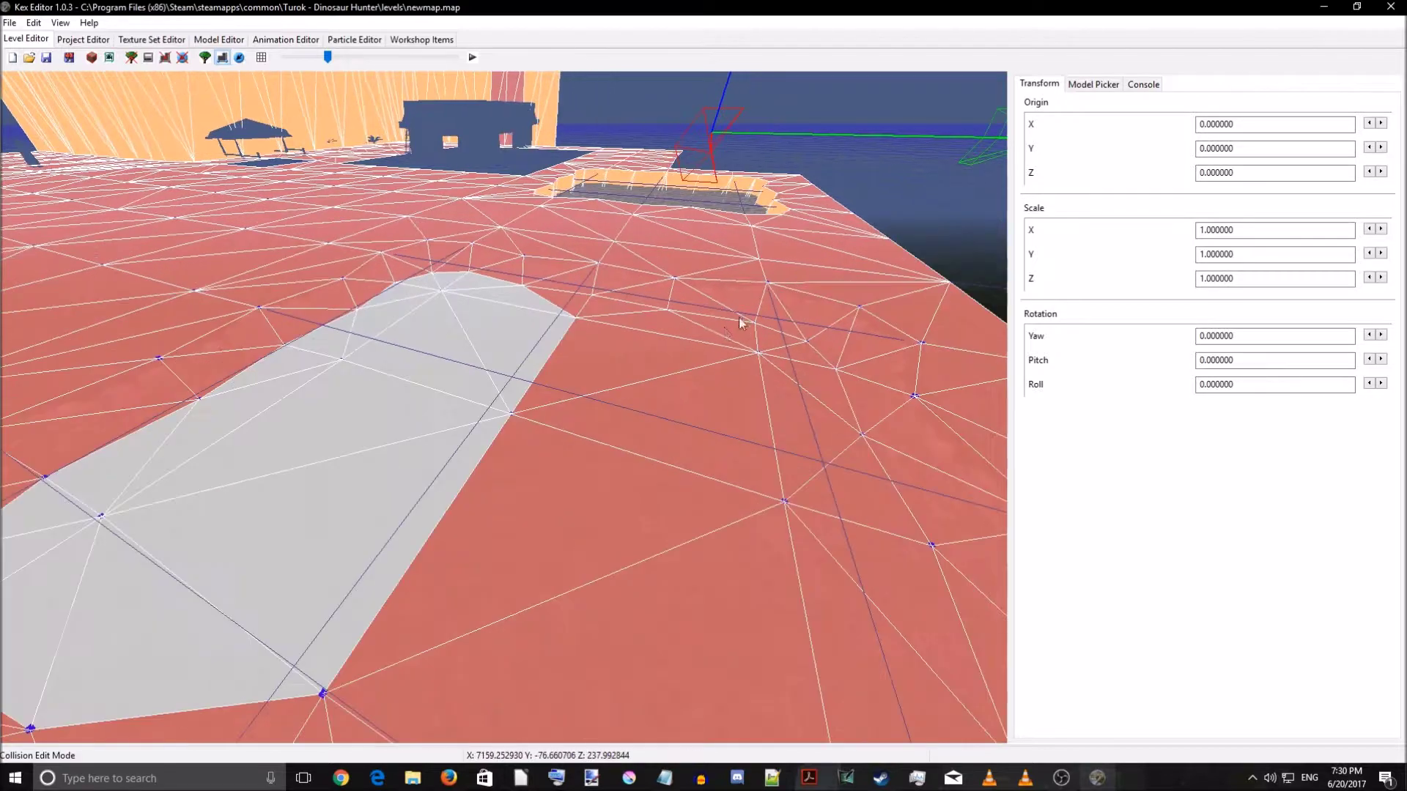
{"action": "left_click", "coordinate": [567, 299]}
{"action": "left_click", "coordinate": [648, 314]}
{"action": "left_click", "coordinate": [783, 347]}
{"action": "left_click", "coordinate": [862, 407]}
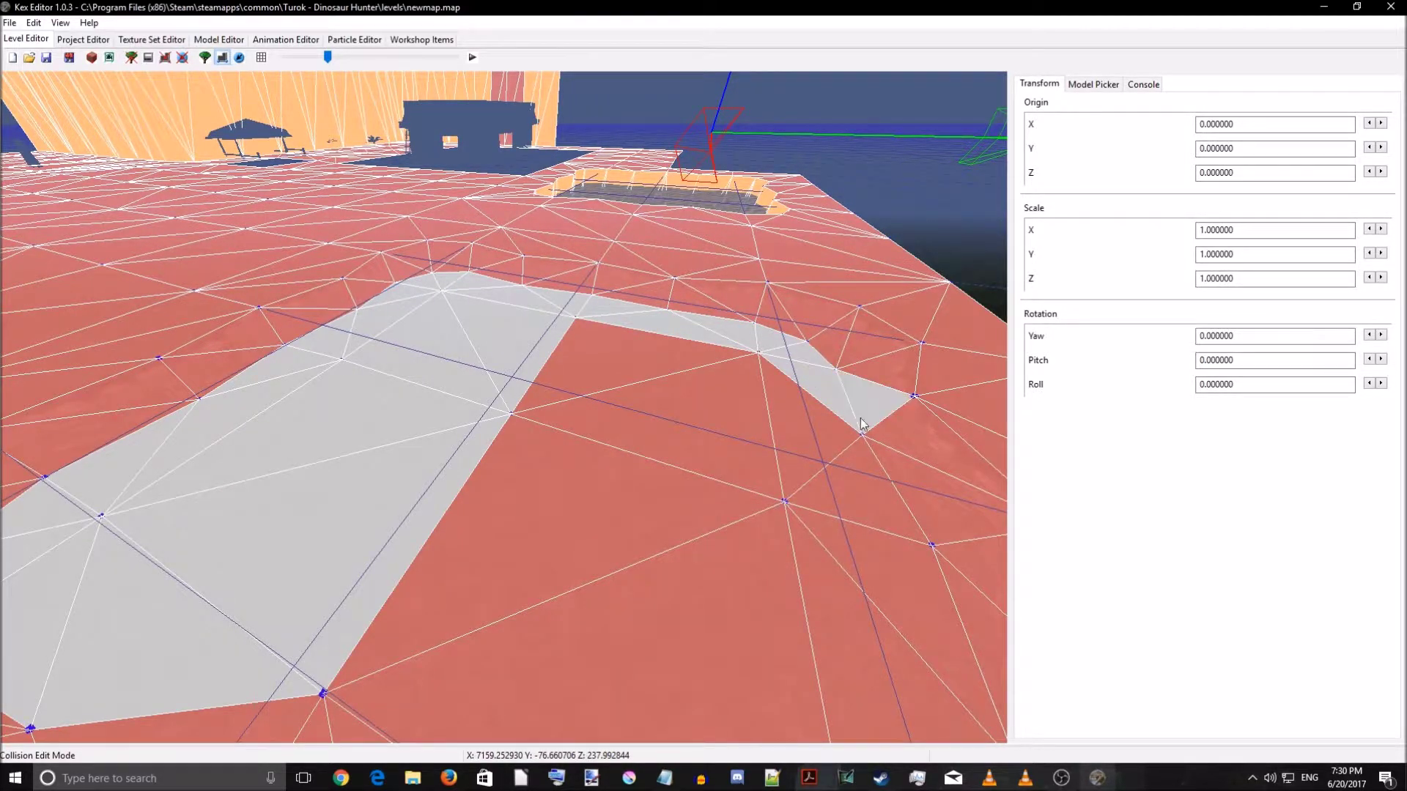
- Add the large central floor sectors and the next rim sectors along the patch's outer edge
{"action": "key", "text": "d"}
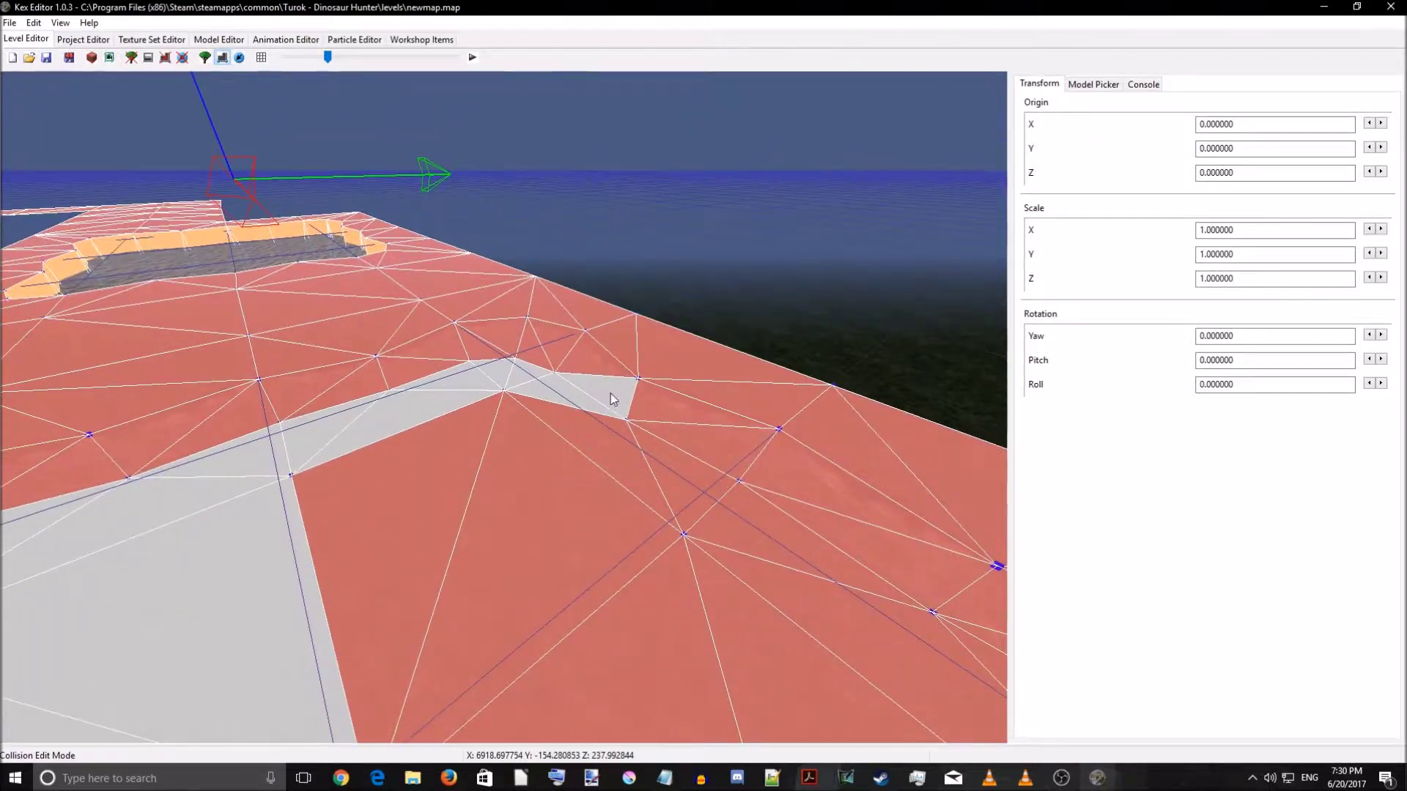
{"action": "left_click", "coordinate": [621, 438]}
{"action": "left_click", "coordinate": [486, 514]}
{"action": "left_click", "coordinate": [517, 519]}
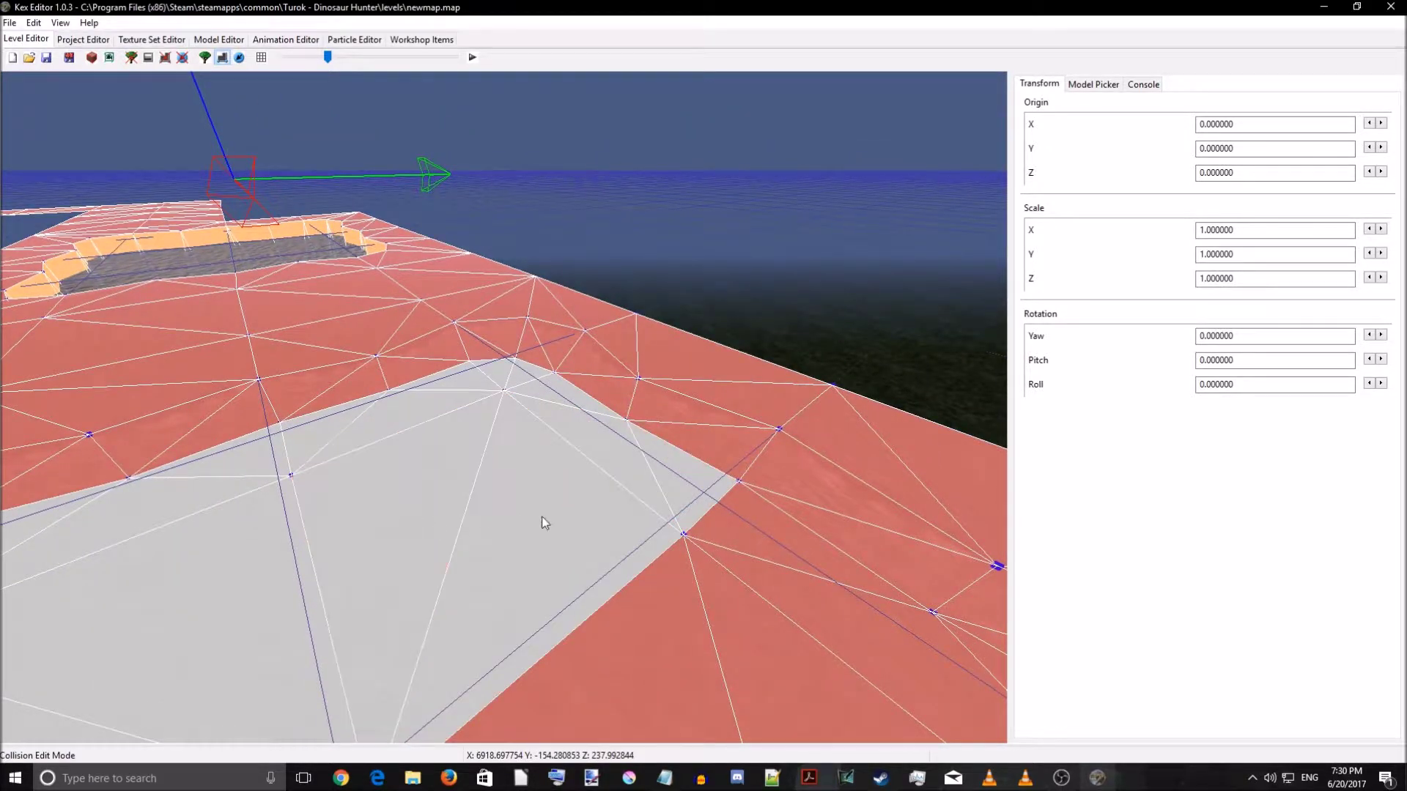
{"action": "key", "text": "d"}
{"action": "left_click", "coordinate": [639, 431]}
{"action": "left_click", "coordinate": [661, 463]}
{"action": "left_click", "coordinate": [793, 483]}
- Select the remaining floor sectors in the patch's centre and last corner to complete the selection
{"action": "right_click_drag", "start_coordinate": [798, 489], "coordinate": [853, 574]}
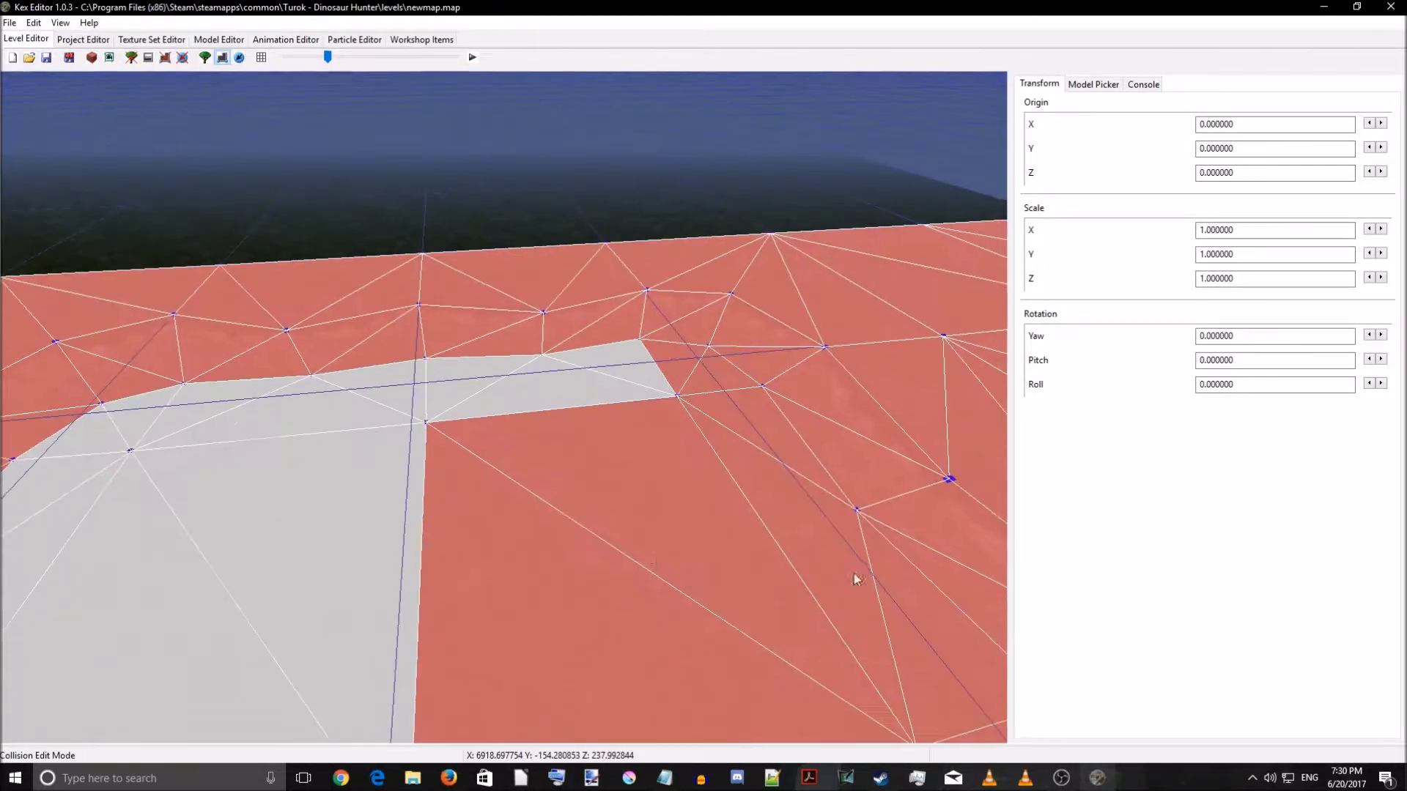
{"action": "left_click", "coordinate": [703, 577]}
{"action": "left_click", "coordinate": [600, 587]}
{"action": "left_click", "coordinate": [821, 586]}
{"action": "left_click", "coordinate": [799, 464]}
{"action": "left_click", "coordinate": [777, 429]}
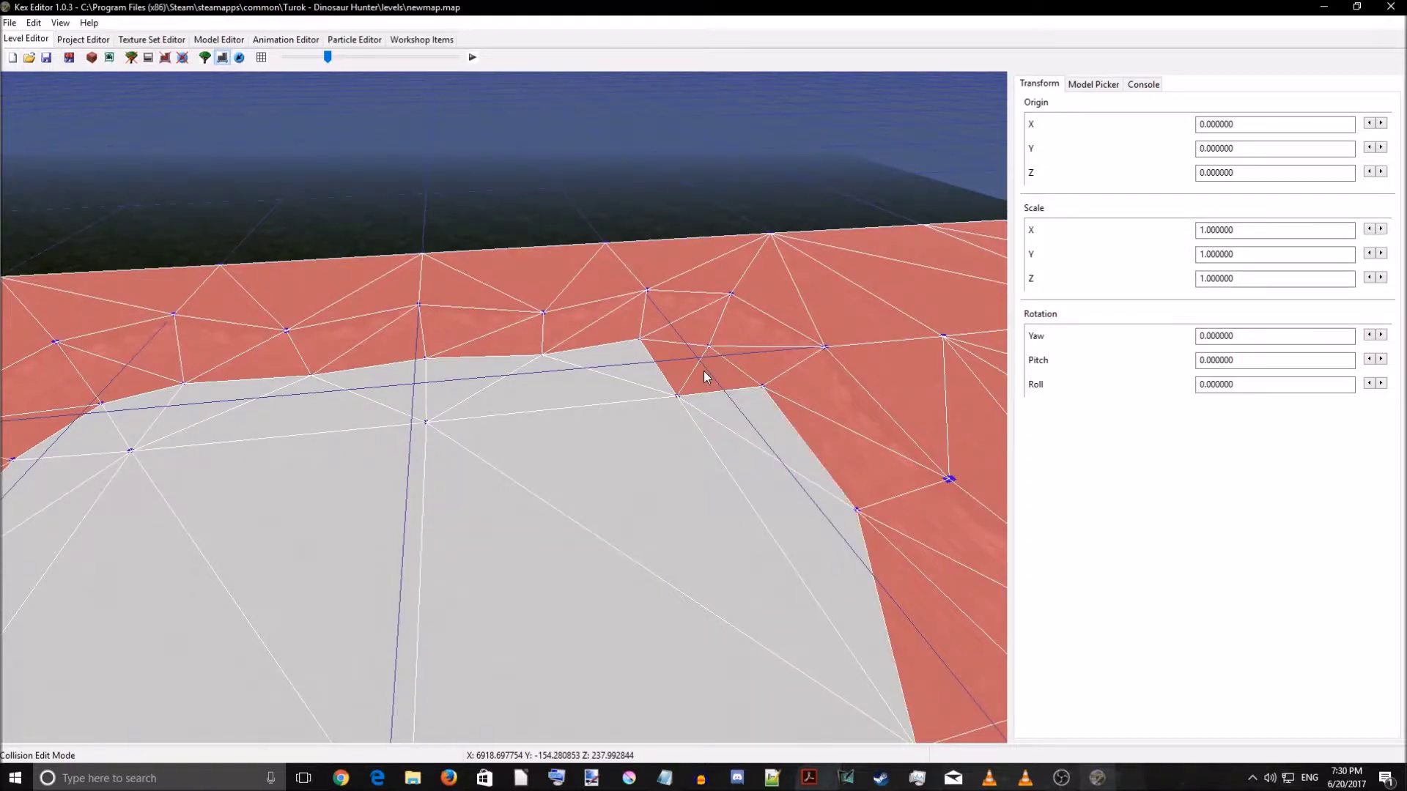
{"action": "right_click_drag", "start_coordinate": [675, 366], "coordinate": [836, 596]}
{"action": "left_click", "coordinate": [781, 483]}
- Enable the Lava and Damage flags in the selected sectors' properties and apply them
{"action": "right_click", "coordinate": [714, 577]}
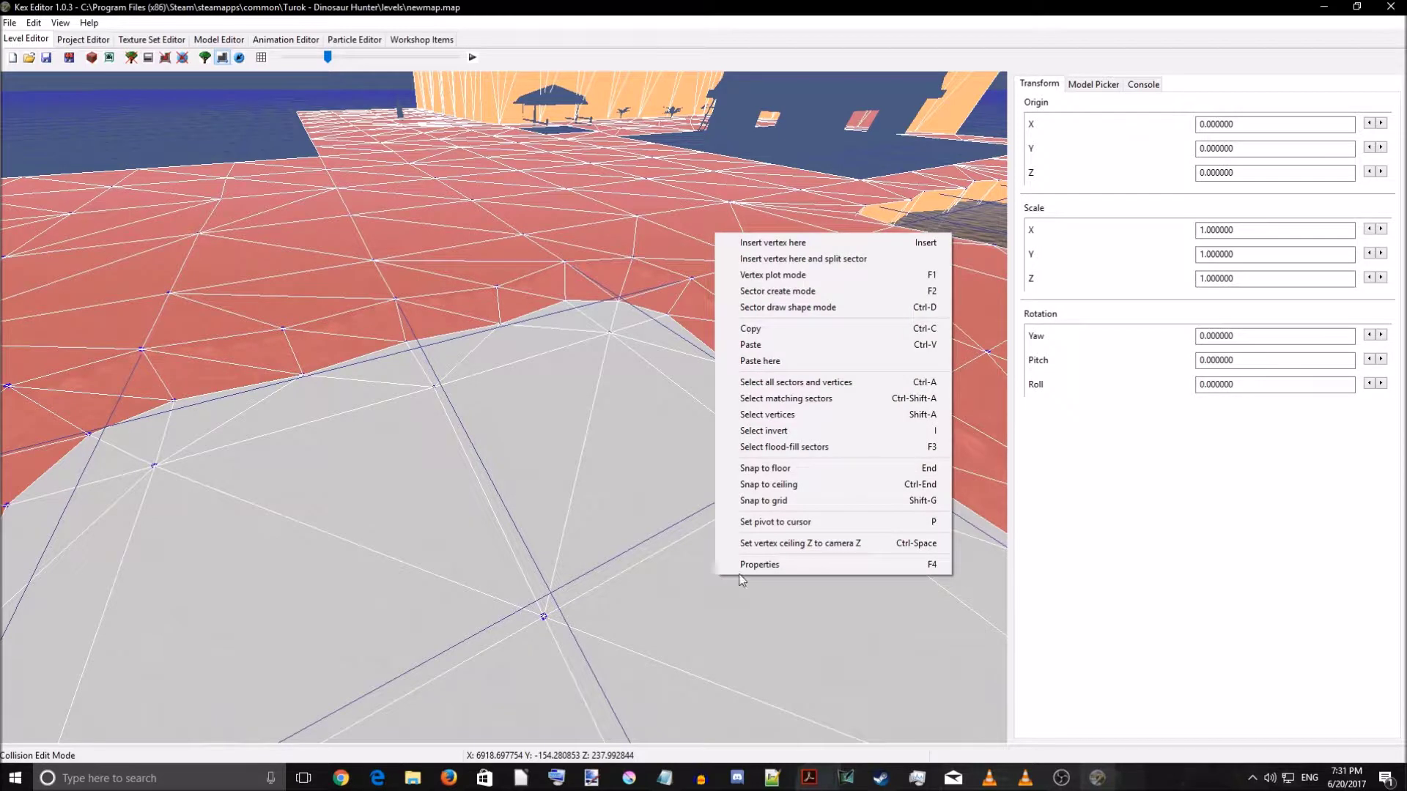
{"action": "left_click", "coordinate": [840, 565]}
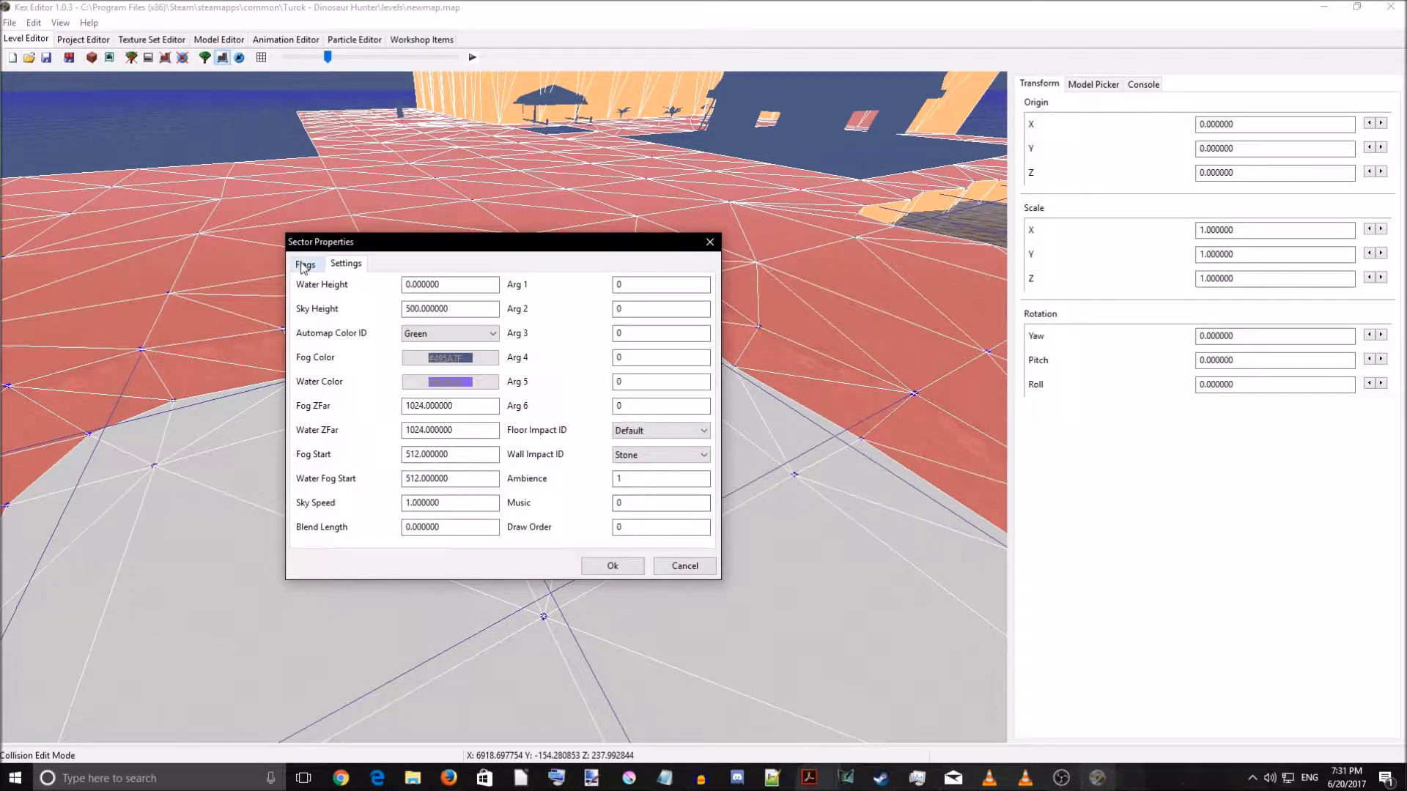
{"action": "left_click", "coordinate": [304, 264]}
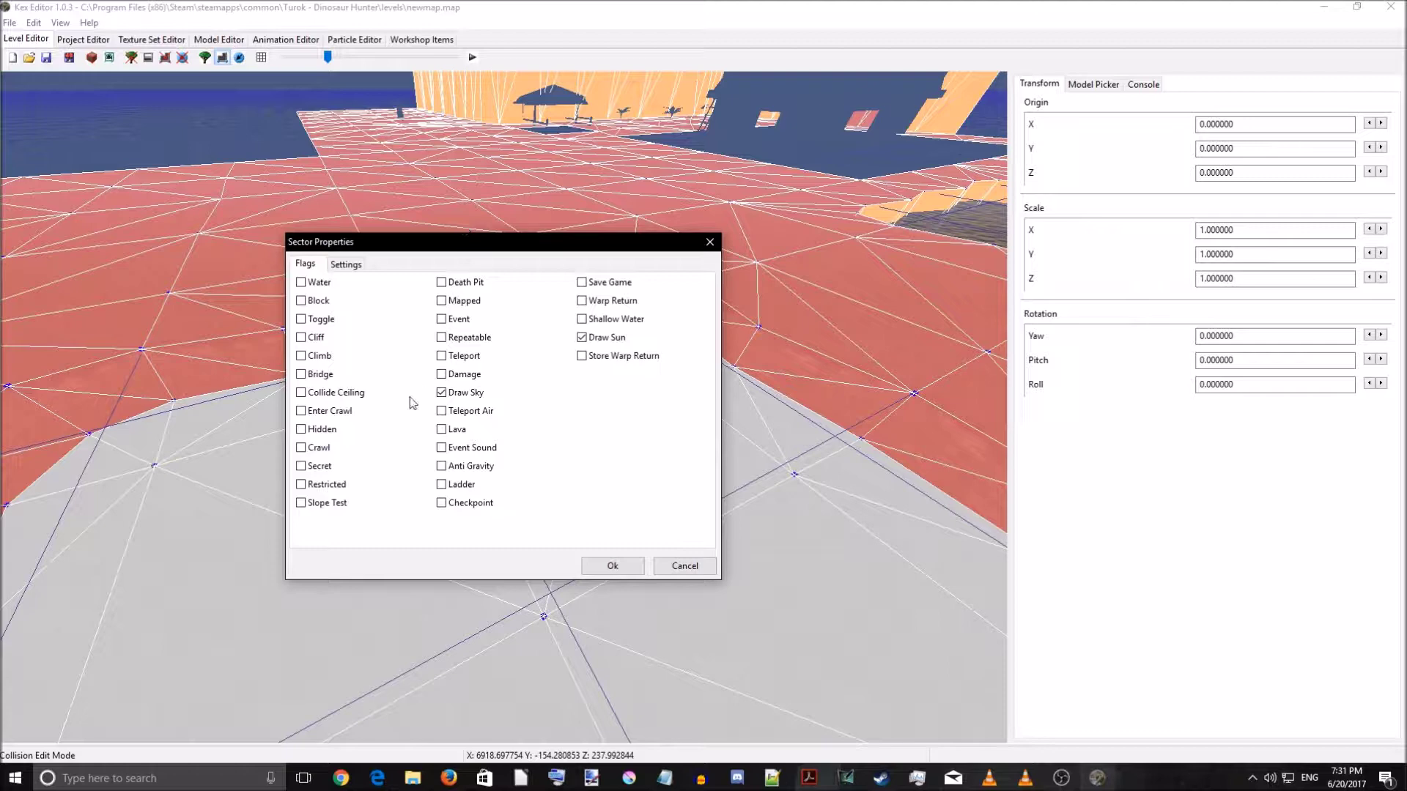
{"action": "left_click", "coordinate": [441, 430]}
{"action": "left_click", "coordinate": [442, 374]}
{"action": "left_click", "coordinate": [441, 375]}
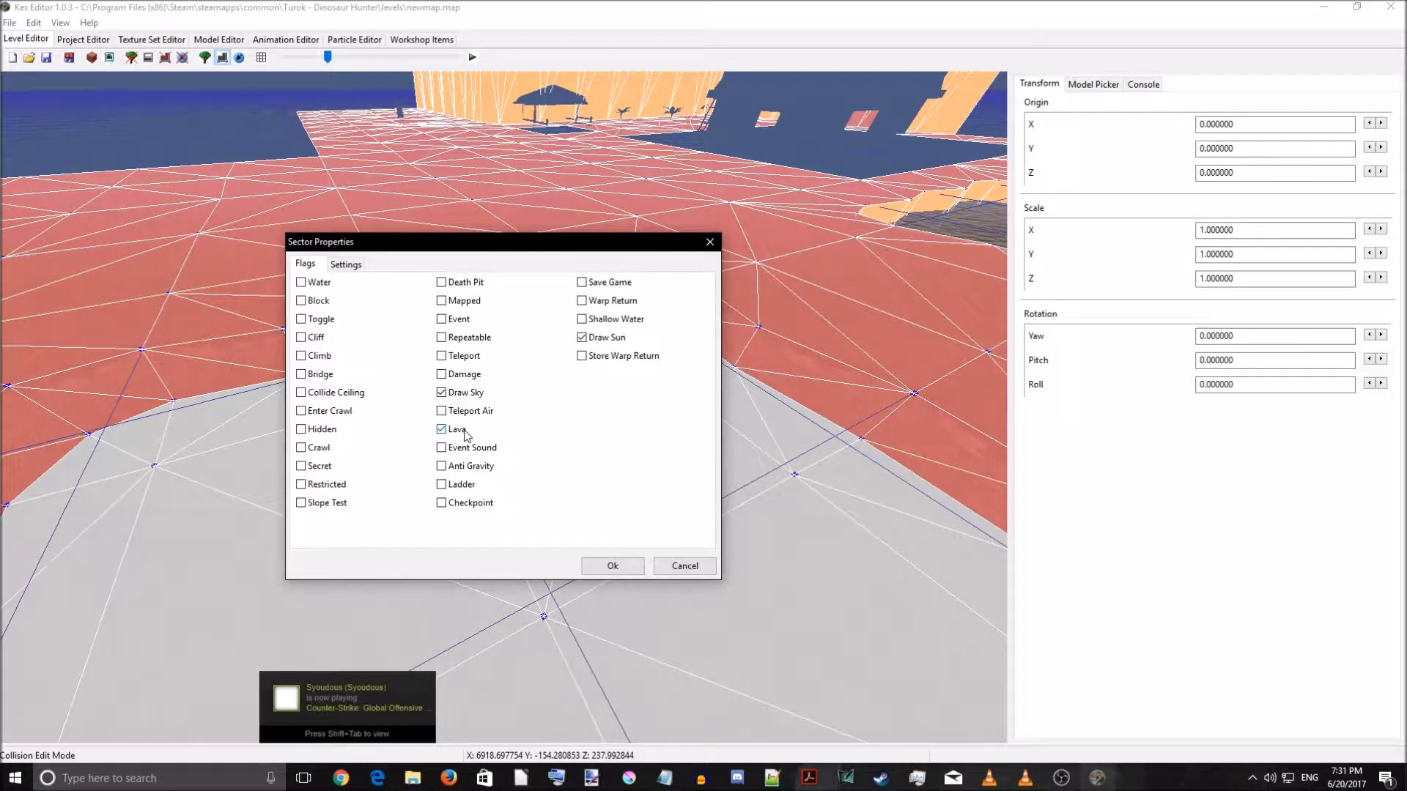
{"action": "left_click", "coordinate": [441, 375]}
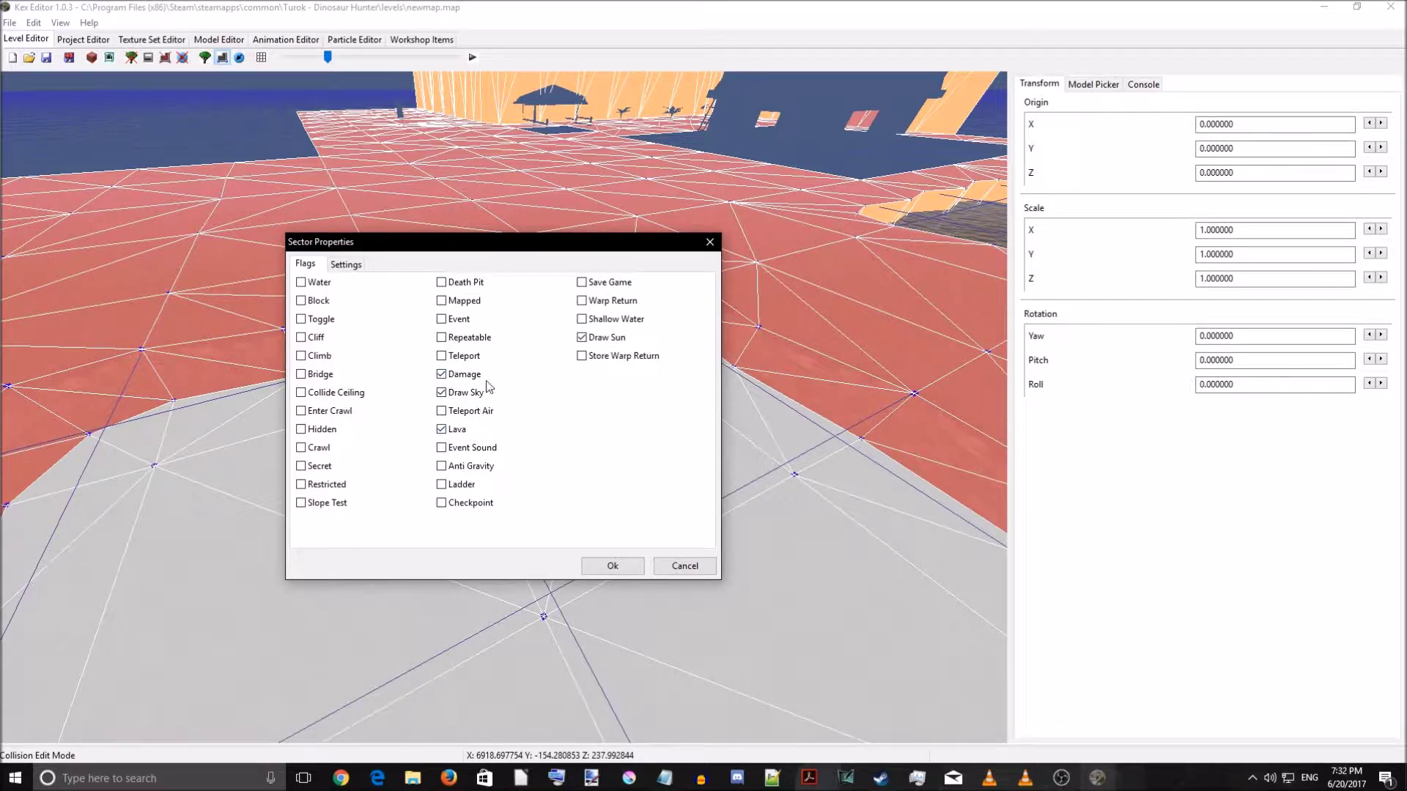
{"action": "left_click", "coordinate": [613, 568]}
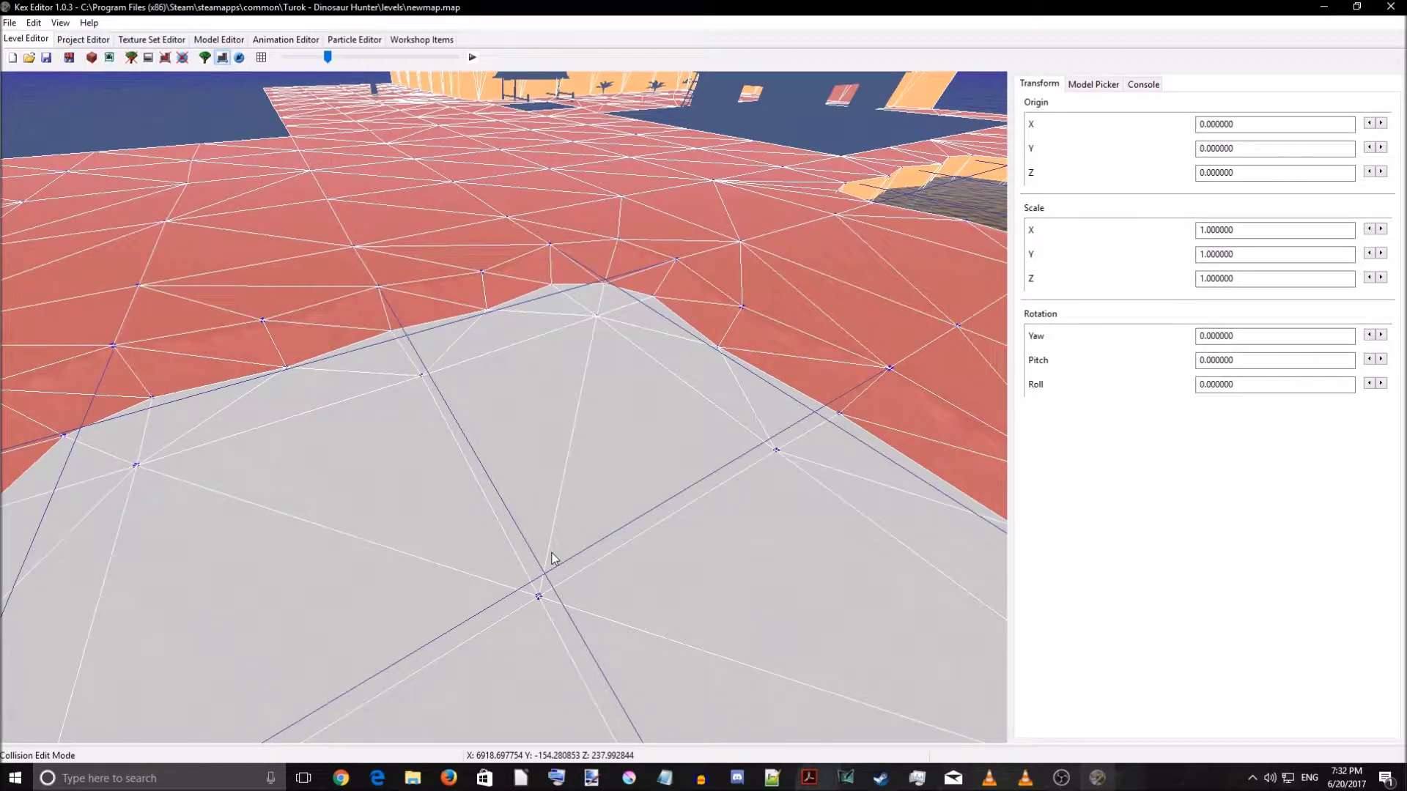
- Select one of the lava patch's floor sectors, extend the selection to all matching sectors, and open their property settings
{"action": "left_click", "coordinate": [587, 507]}
{"action": "right_click_drag", "start_coordinate": [587, 507], "coordinate": [494, 465]}
{"action": "left_click", "coordinate": [494, 465]}
{"action": "right_click", "coordinate": [526, 484]}
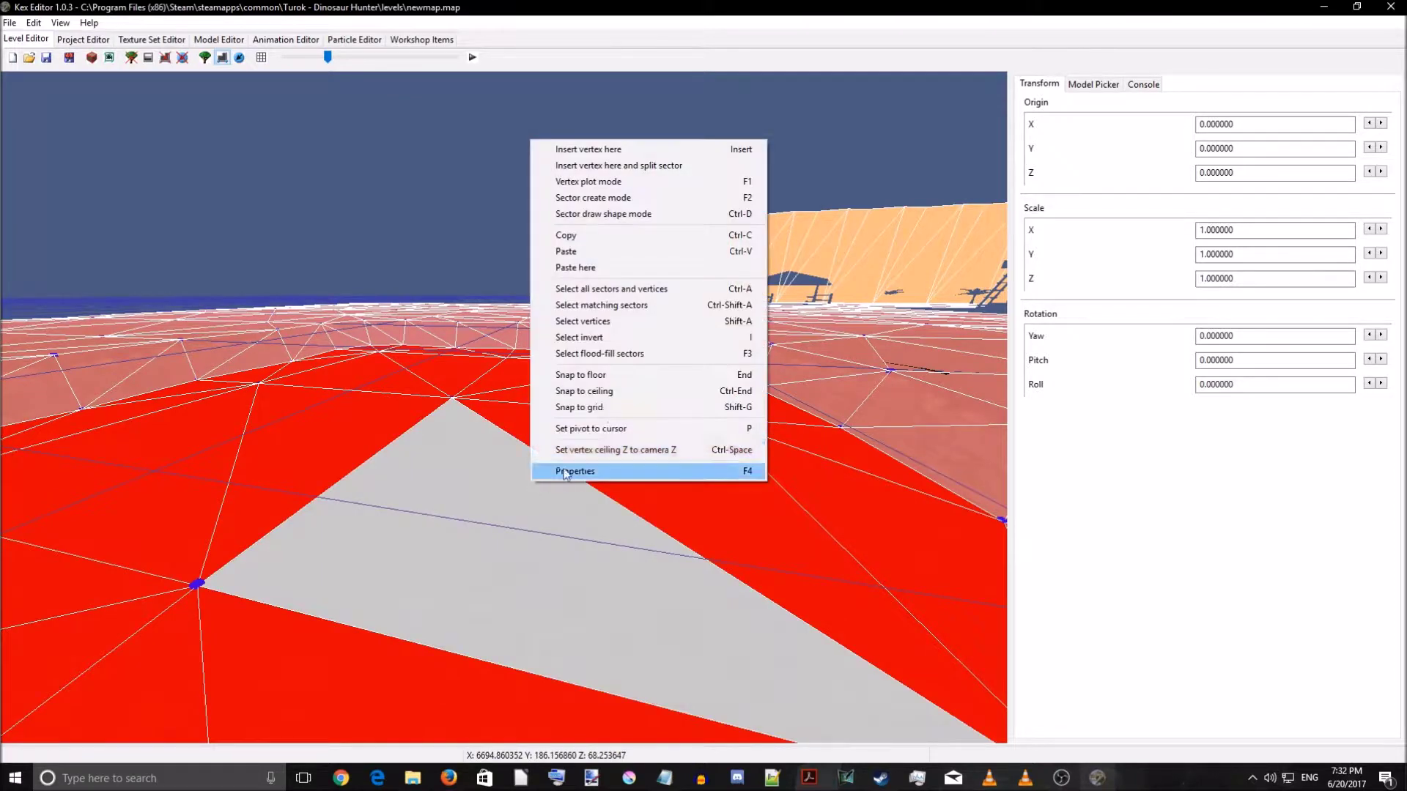
{"action": "left_click", "coordinate": [622, 306]}
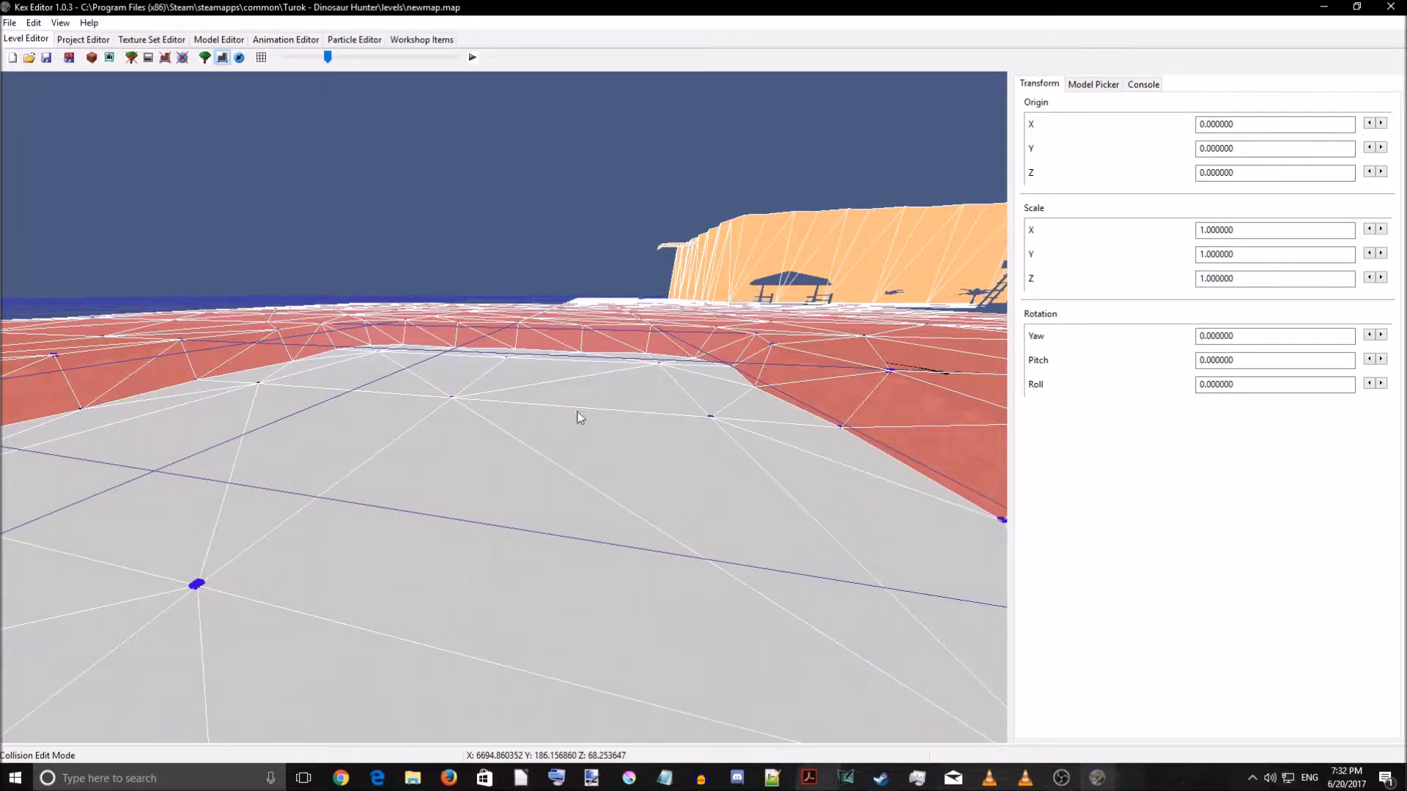
{"action": "right_click_drag", "start_coordinate": [578, 412], "coordinate": [574, 496]}
{"action": "right_click", "coordinate": [575, 497]}
{"action": "left_click", "coordinate": [607, 486]}
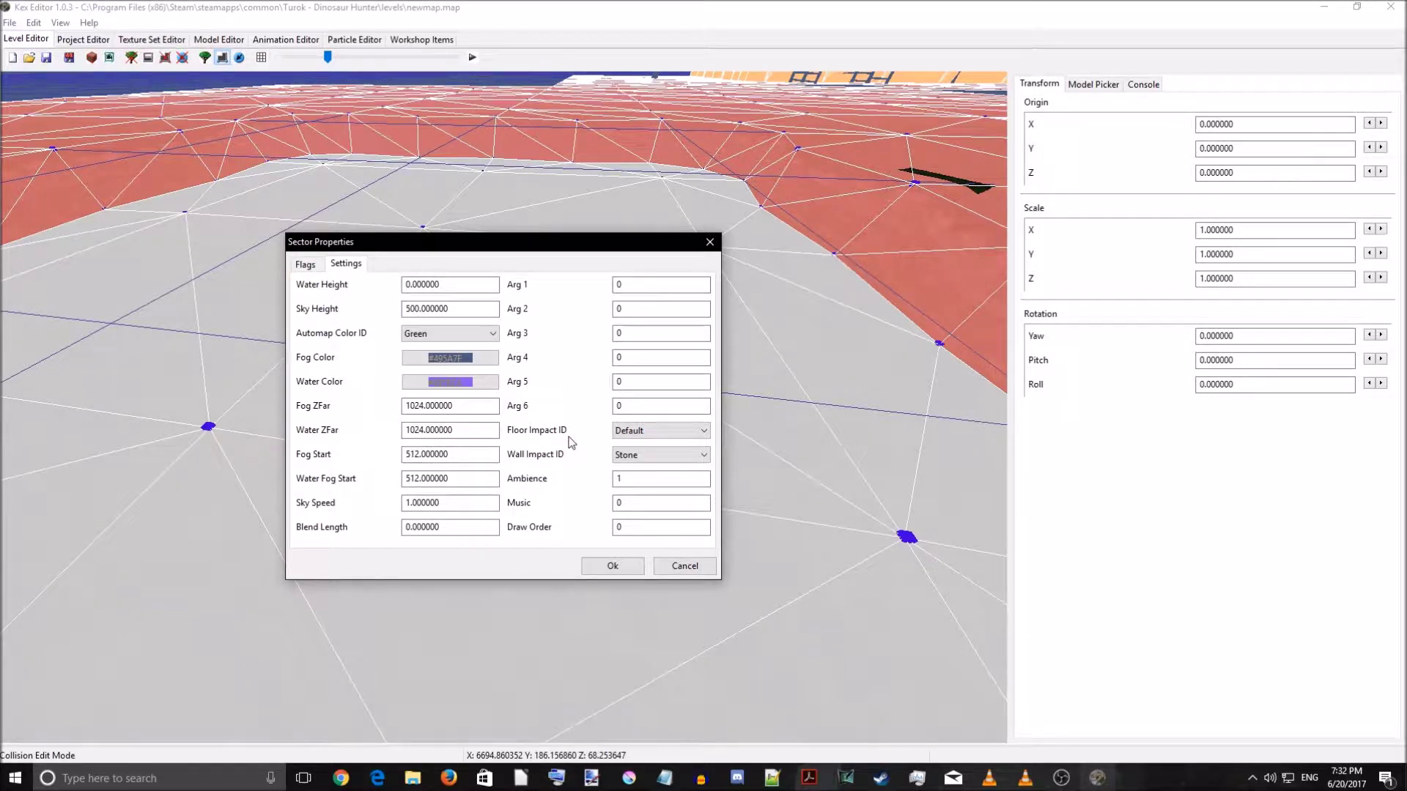
- Try 1024, 2048 and 512 in turn as the Arg 6 value of the selected lava sectors
{"action": "left_click", "coordinate": [634, 381]}
{"action": "double_click", "coordinate": [634, 382]}
{"action": "left_click", "coordinate": [625, 405]}
{"action": "left_click_drag", "start_coordinate": [625, 405], "coordinate": [613, 406]}
{"action": "type", "text": "1024"}
{"action": "key", "text": "BackSpace"}
{"action": "key", "text": "BackSpace"}
{"action": "key", "text": "BackSpace"}
{"action": "key", "text": "BackSpace"}
{"action": "type", "text": "2048"}
{"action": "key", "text": "BackSpace"}
{"action": "key", "text": "BackSpace"}
{"action": "key", "text": "BackSpace"}
{"action": "key", "text": "BackSpace"}
{"action": "type", "text": "51"}
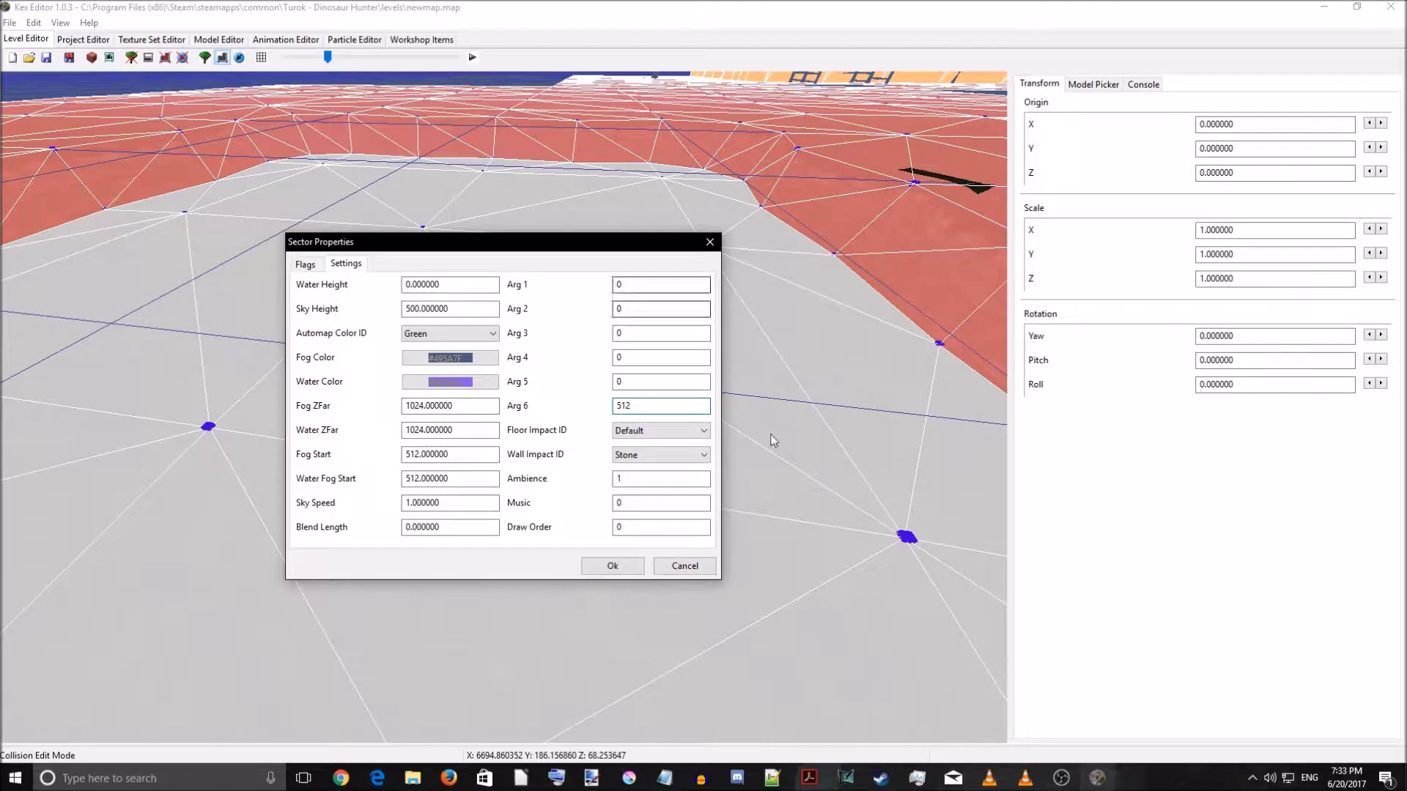
{"action": "left_click_drag", "start_coordinate": [669, 406], "coordinate": [603, 402]}
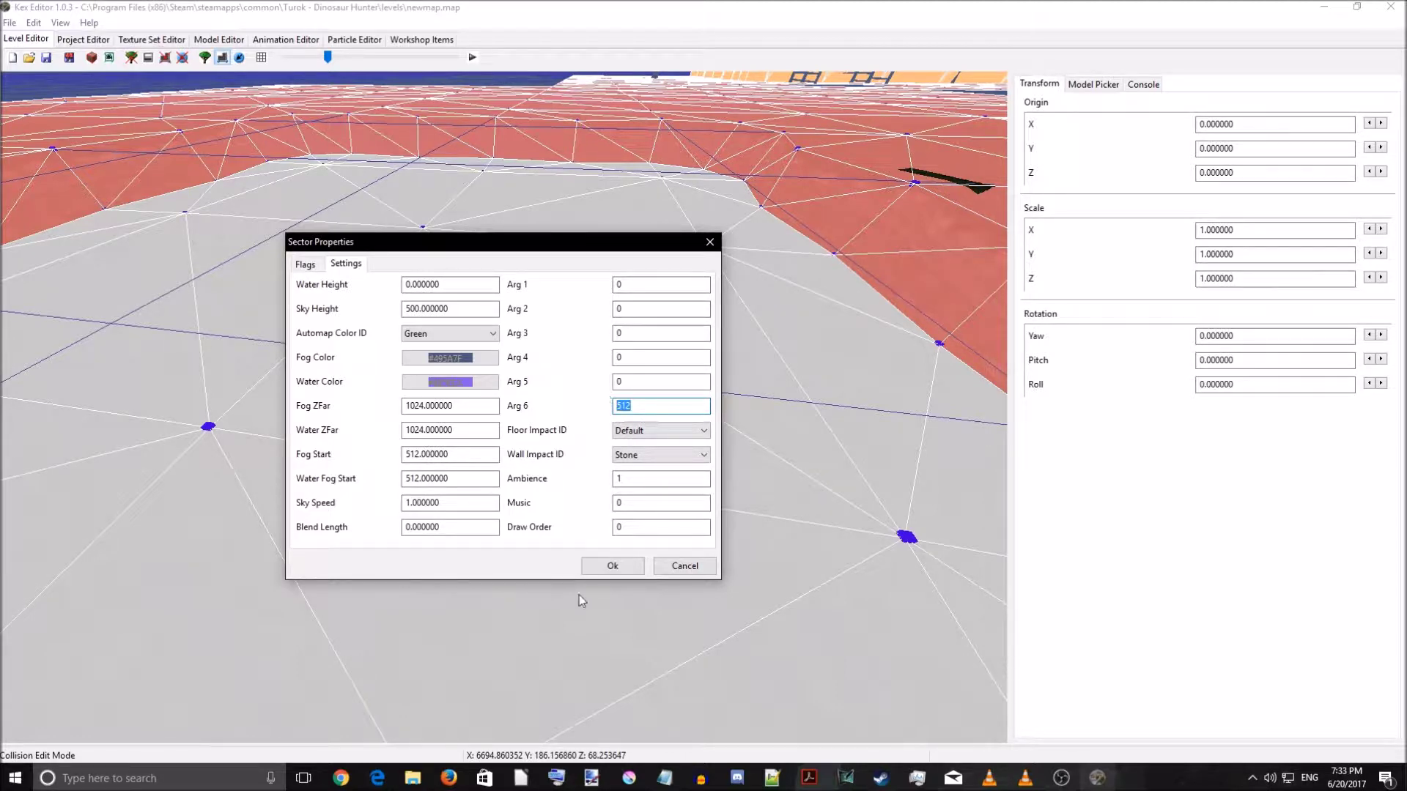
{"action": "mouse_move", "coordinate": [449, 777]}
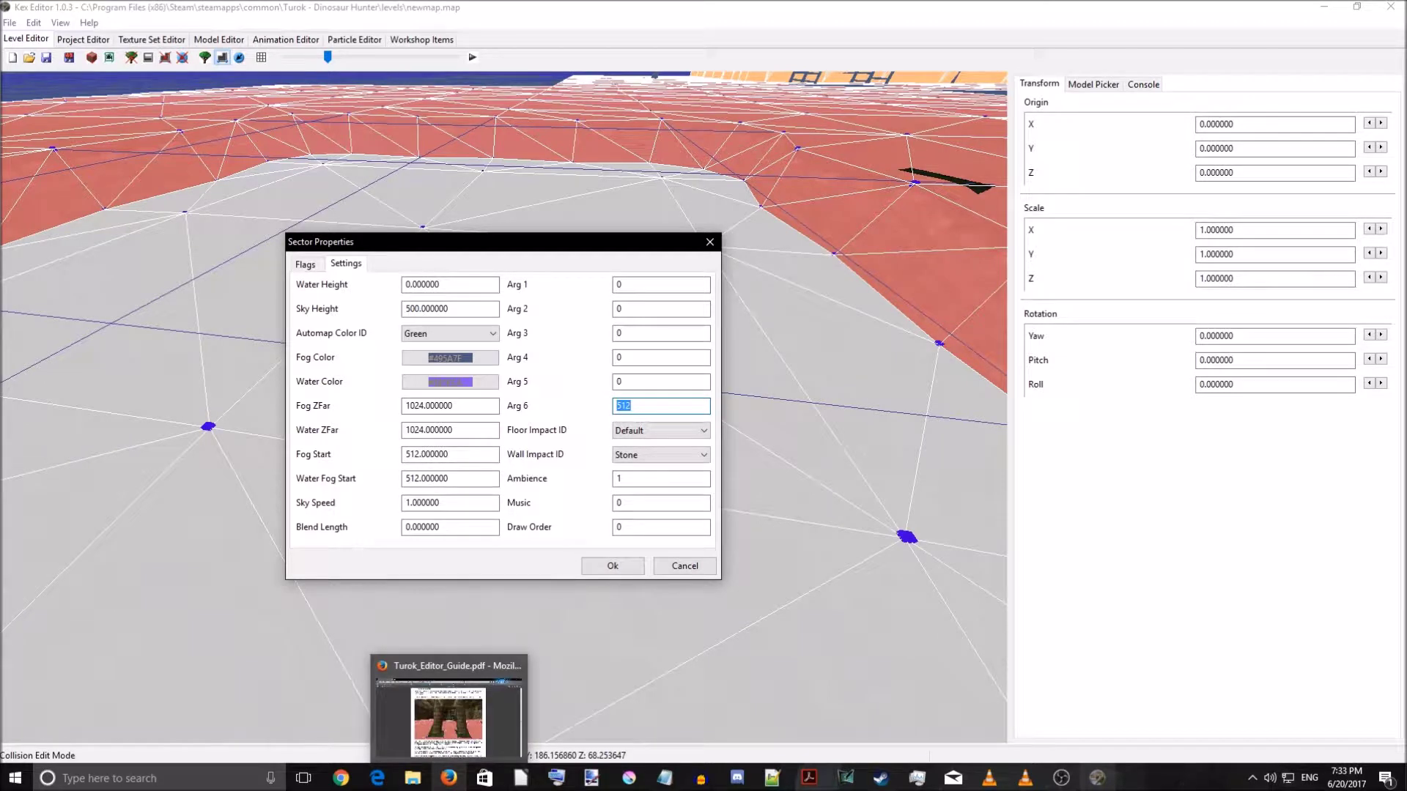
{"action": "left_click", "coordinate": [449, 777]}
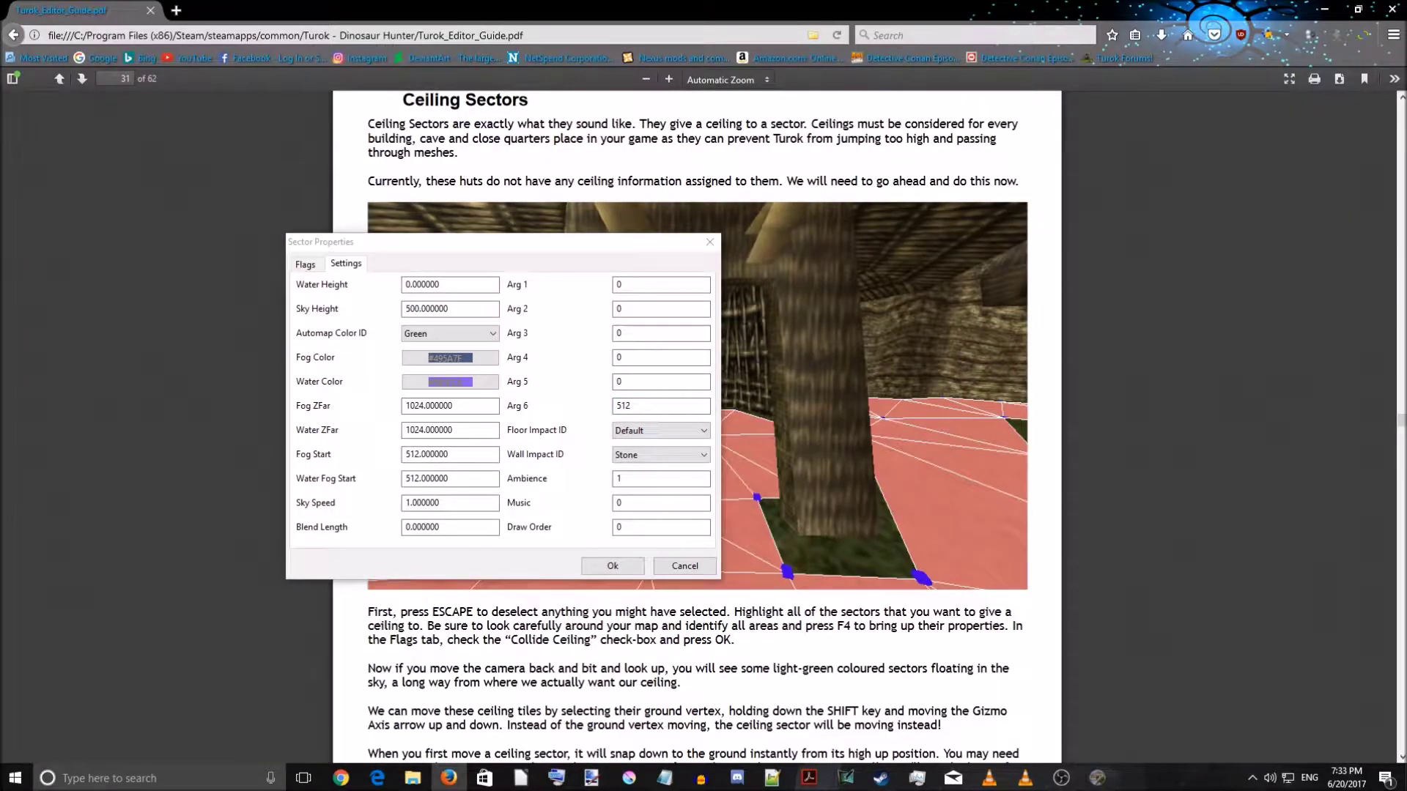
{"action": "left_click", "coordinate": [1061, 777]}
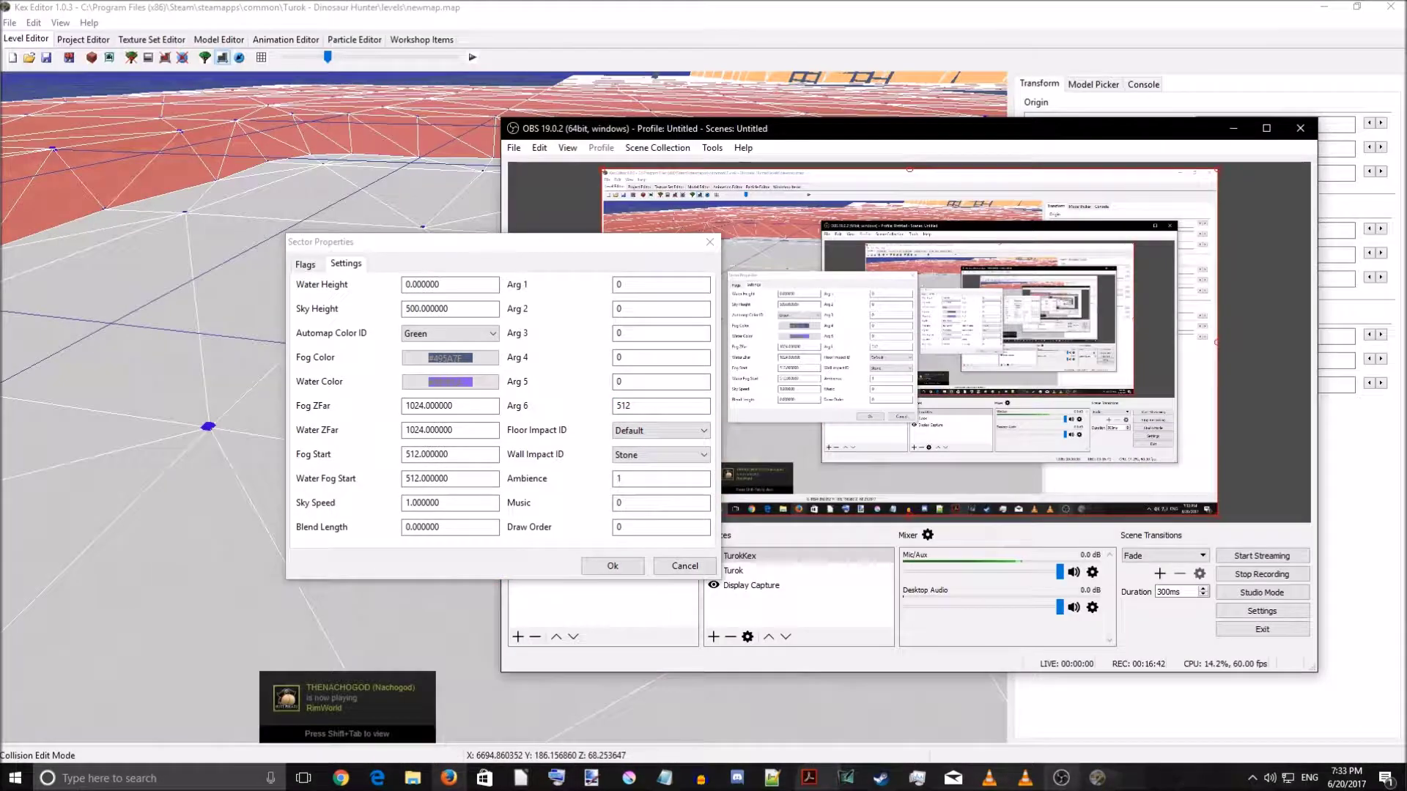
- Set the lava sectors' Arg 5 to 1000 and Arg 6 to 100, and apply the properties
{"action": "left_click", "coordinate": [659, 408]}
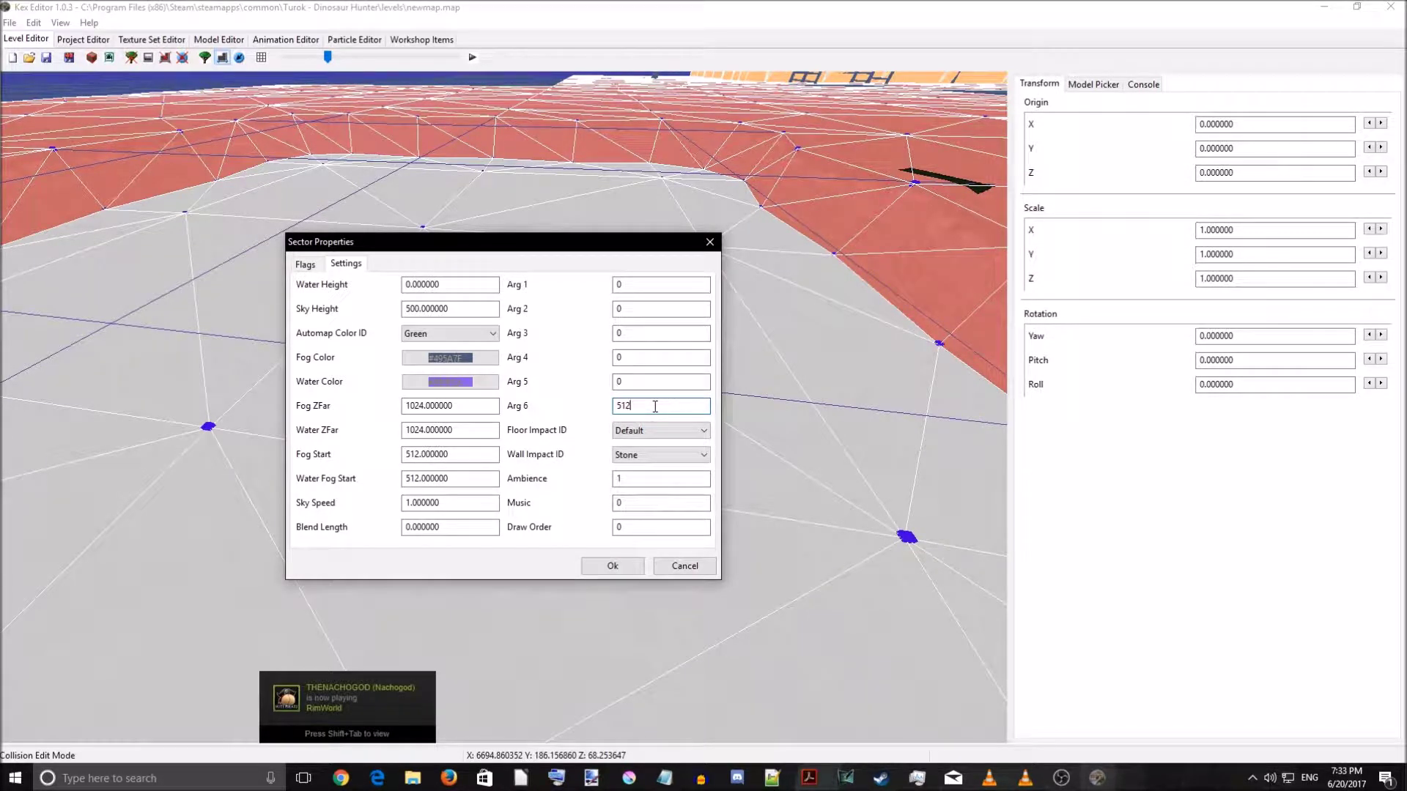
{"action": "left_click_drag", "start_coordinate": [650, 406], "coordinate": [607, 404]}
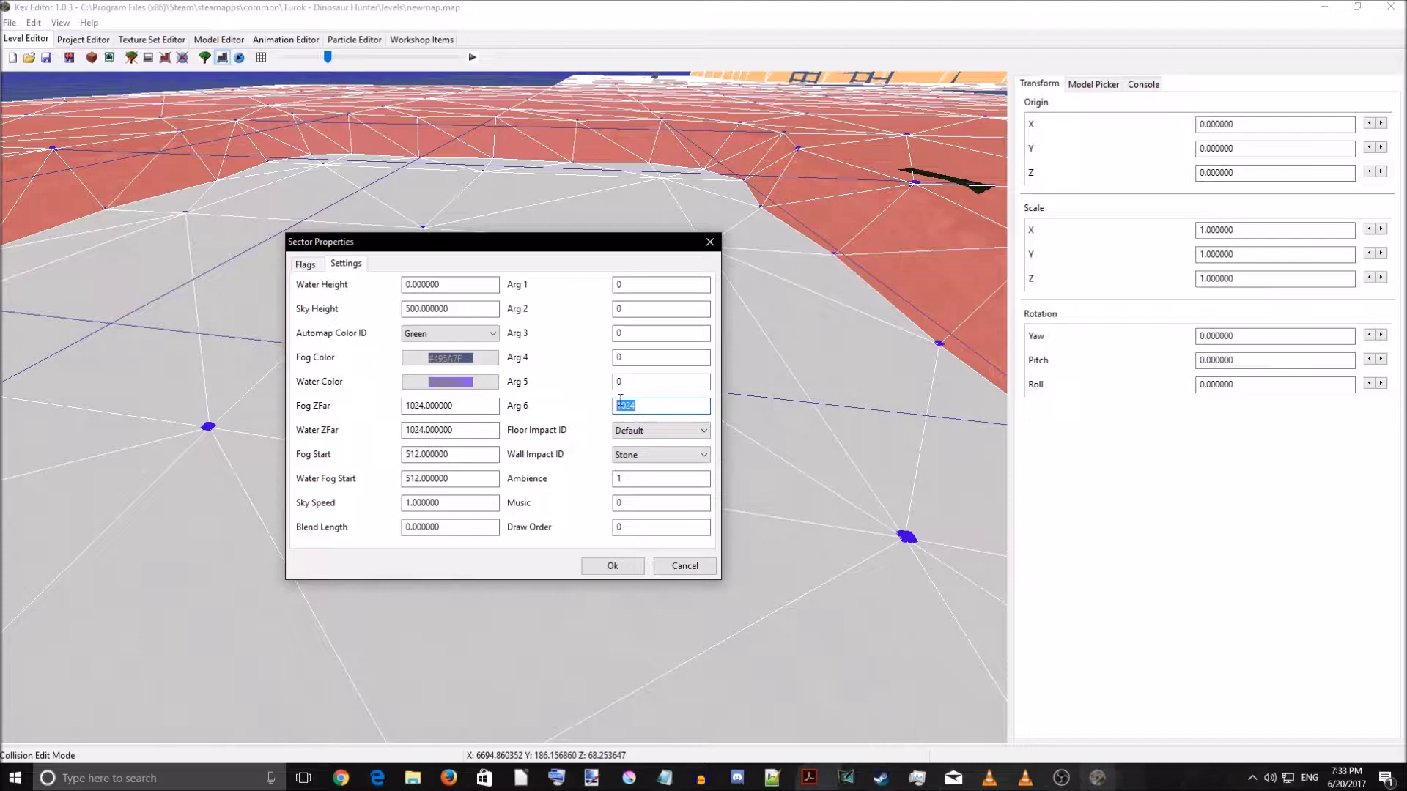
{"action": "left_click", "coordinate": [636, 383]}
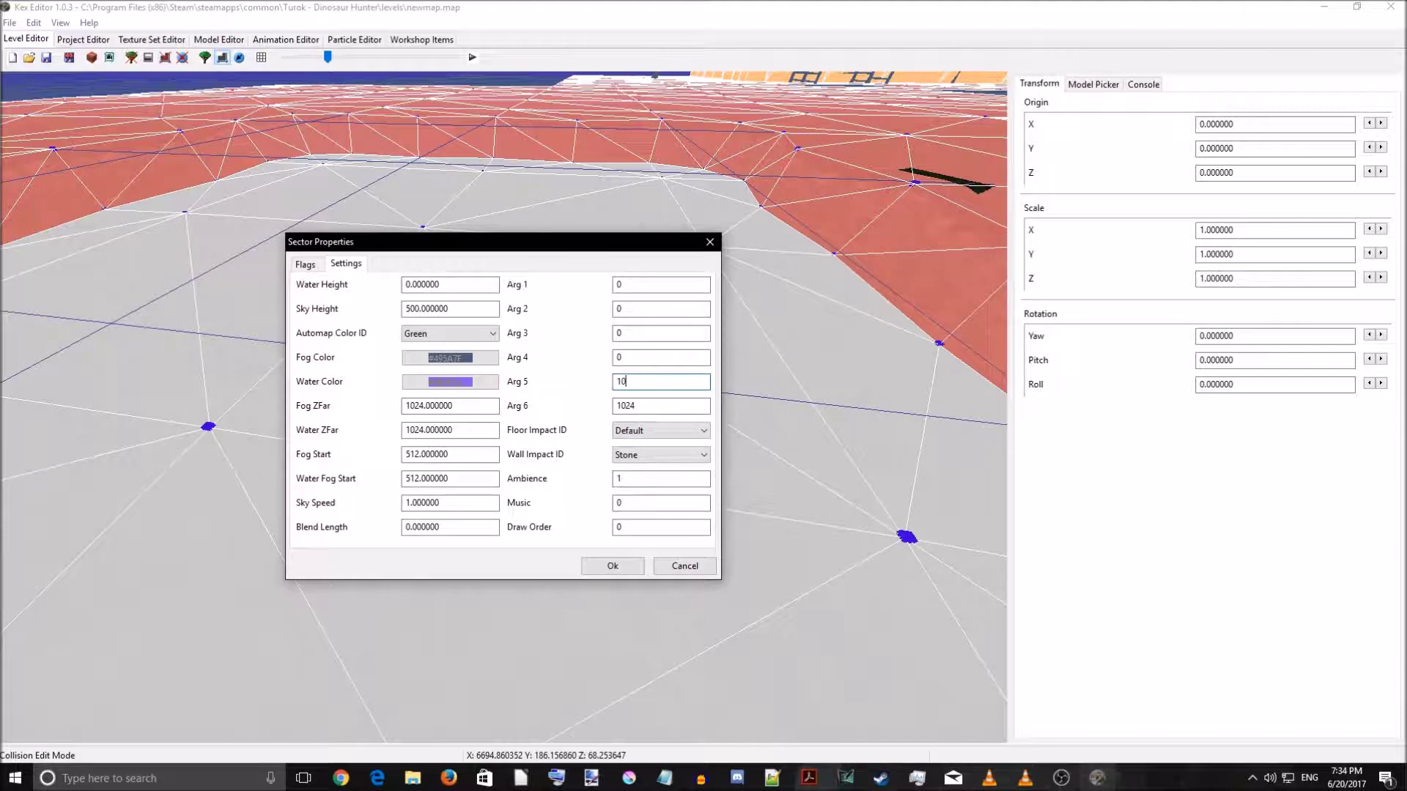
{"action": "key", "text": "Tab"}
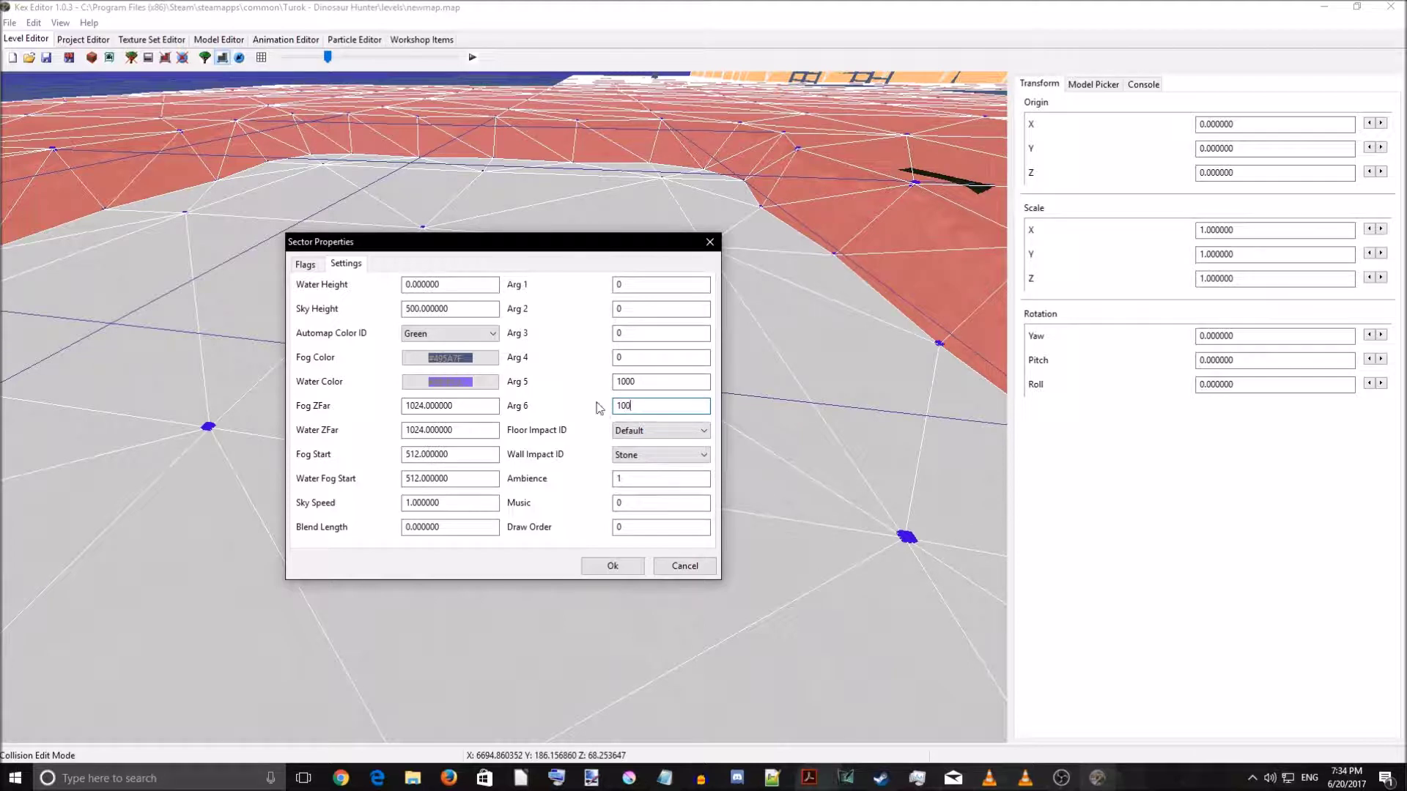
{"action": "left_click", "coordinate": [621, 567]}
- Reselect all the lava floor sectors by picking a central one and selecting its matching sectors
{"action": "scroll", "coordinate": [540, 512], "scroll_direction": "down", "scroll_amount": 5}
{"action": "right_click_drag", "start_coordinate": [540, 512], "coordinate": [558, 486]}
{"action": "scroll", "coordinate": [724, 478], "scroll_direction": "up", "scroll_amount": 5}
{"action": "scroll", "coordinate": [724, 474], "scroll_direction": "up", "scroll_amount": 5}
{"action": "scroll", "coordinate": [584, 486], "scroll_direction": "down", "scroll_amount": 4}
{"action": "left_click", "coordinate": [576, 497]}
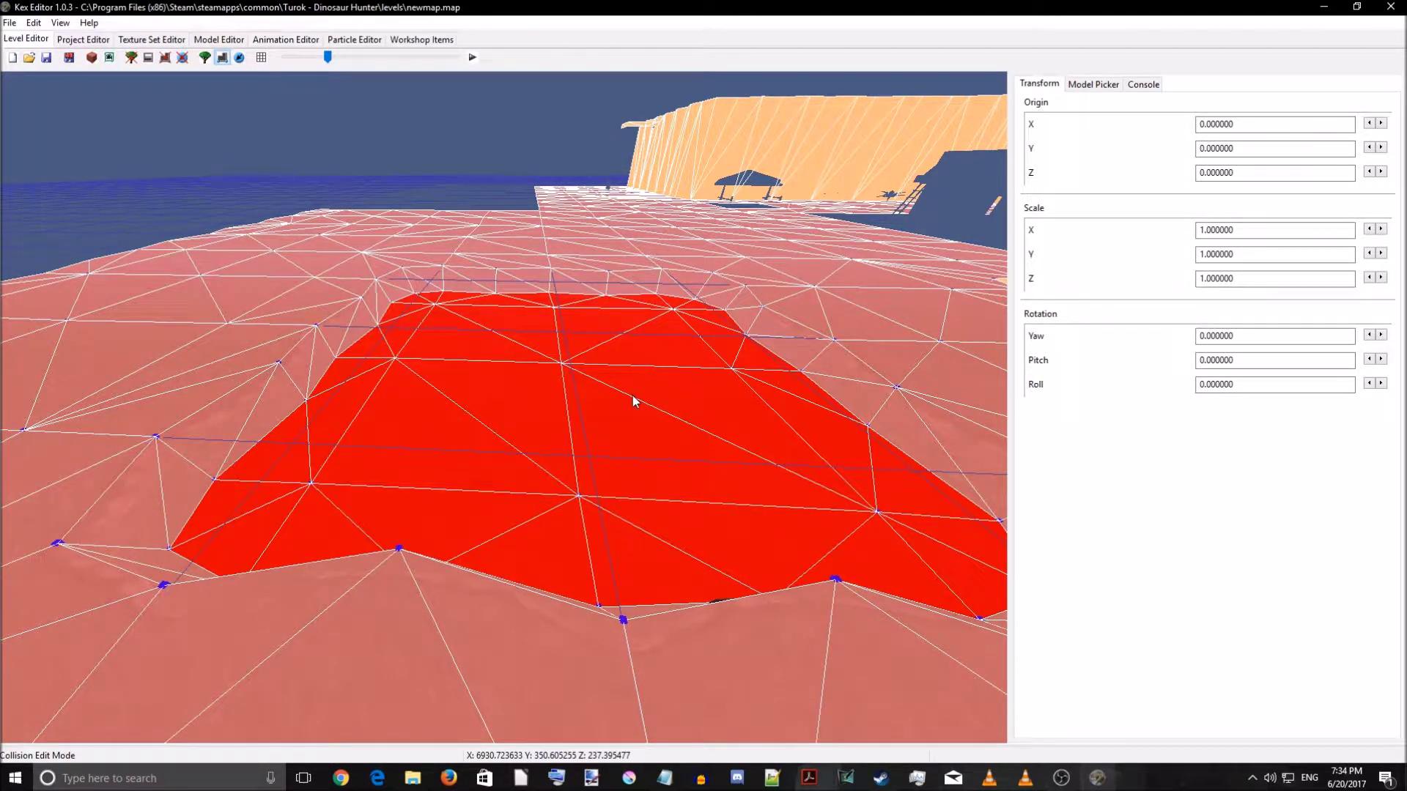
{"action": "left_click", "coordinate": [599, 402]}
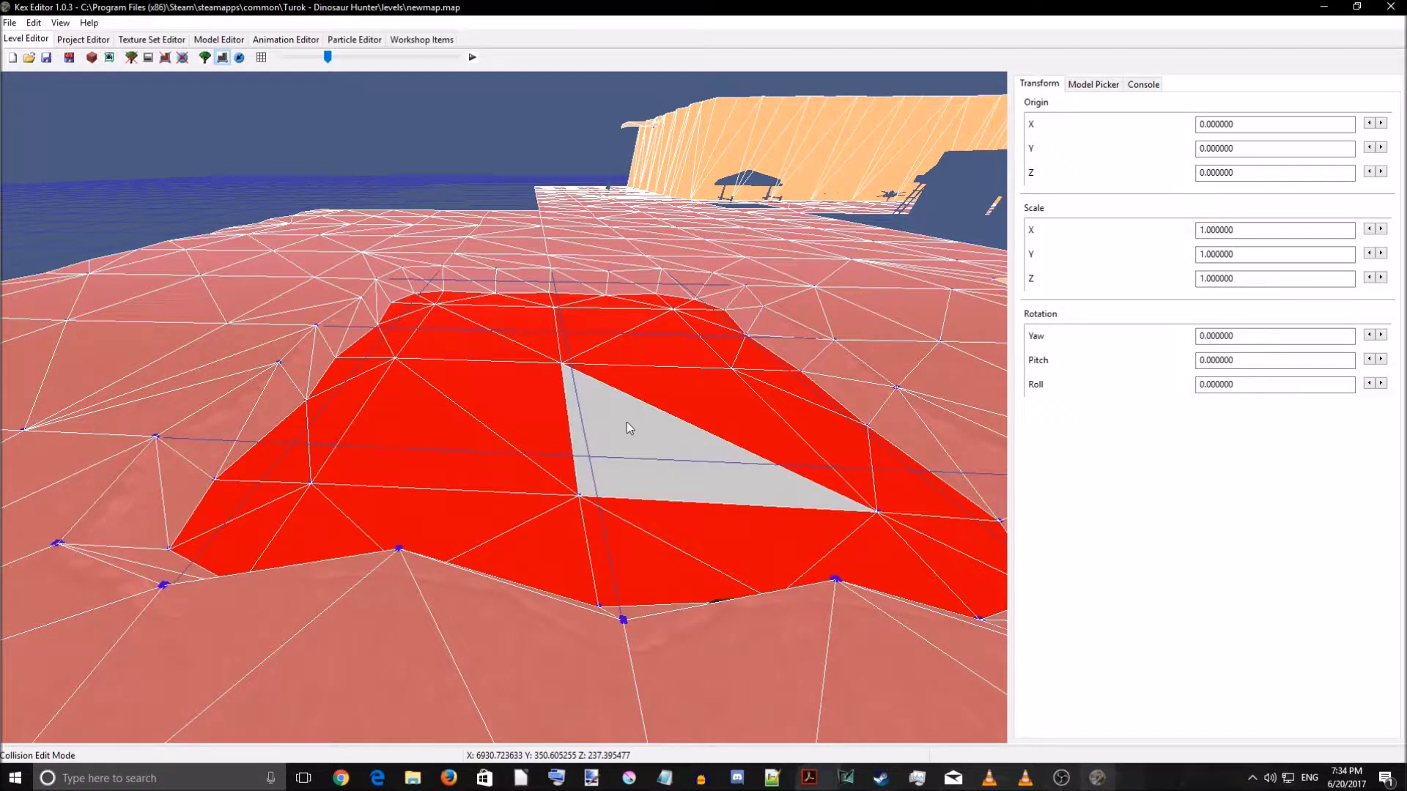
{"action": "right_click", "coordinate": [626, 424]}
{"action": "left_click", "coordinate": [754, 245]}
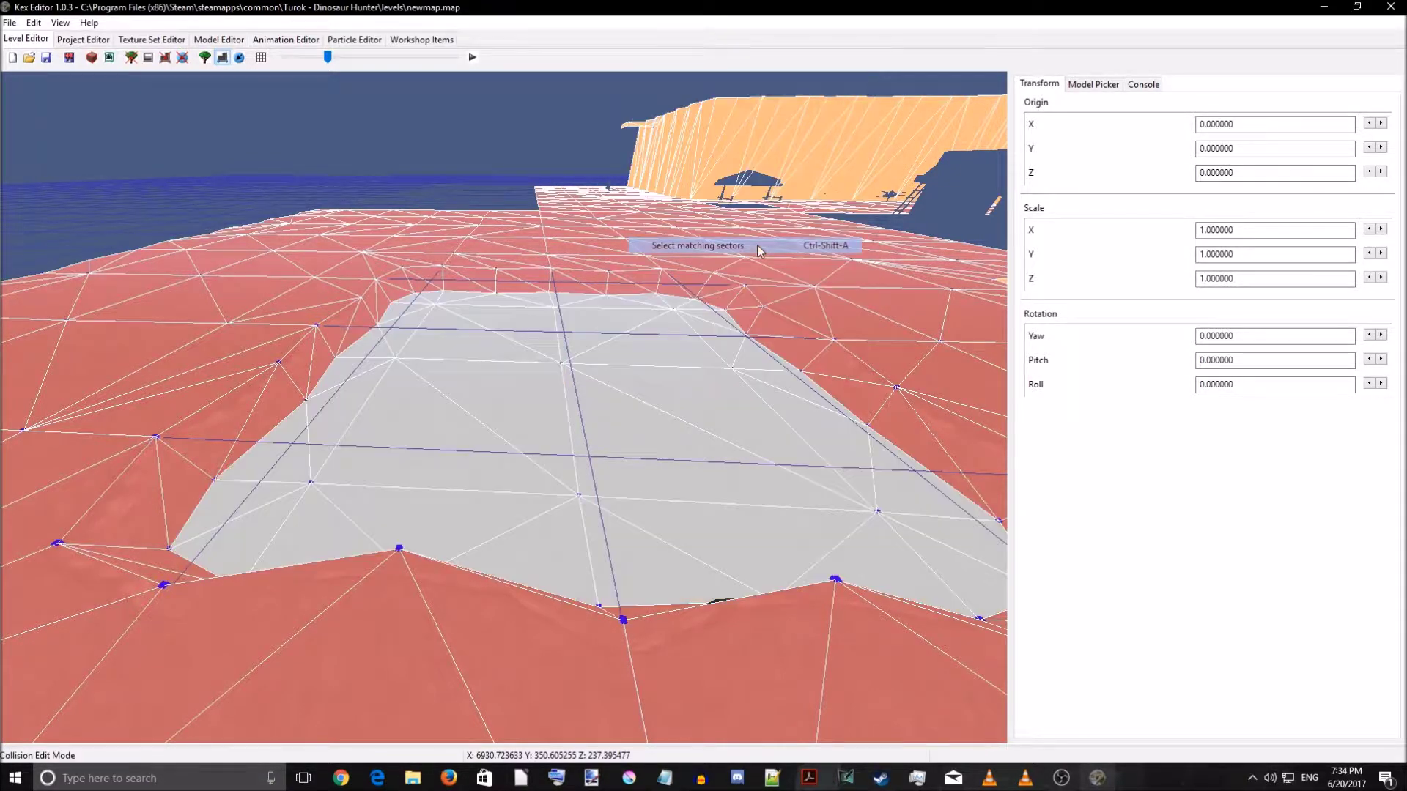
- Set Arg 5 to 4 and Arg 6 to 1024 for the selected lava sectors and apply the properties
{"action": "right_click_drag", "start_coordinate": [735, 368], "coordinate": [688, 347]}
{"action": "right_click", "coordinate": [633, 509]}
{"action": "left_click", "coordinate": [640, 502]}
{"action": "left_click_drag", "start_coordinate": [657, 384], "coordinate": [493, 360]}
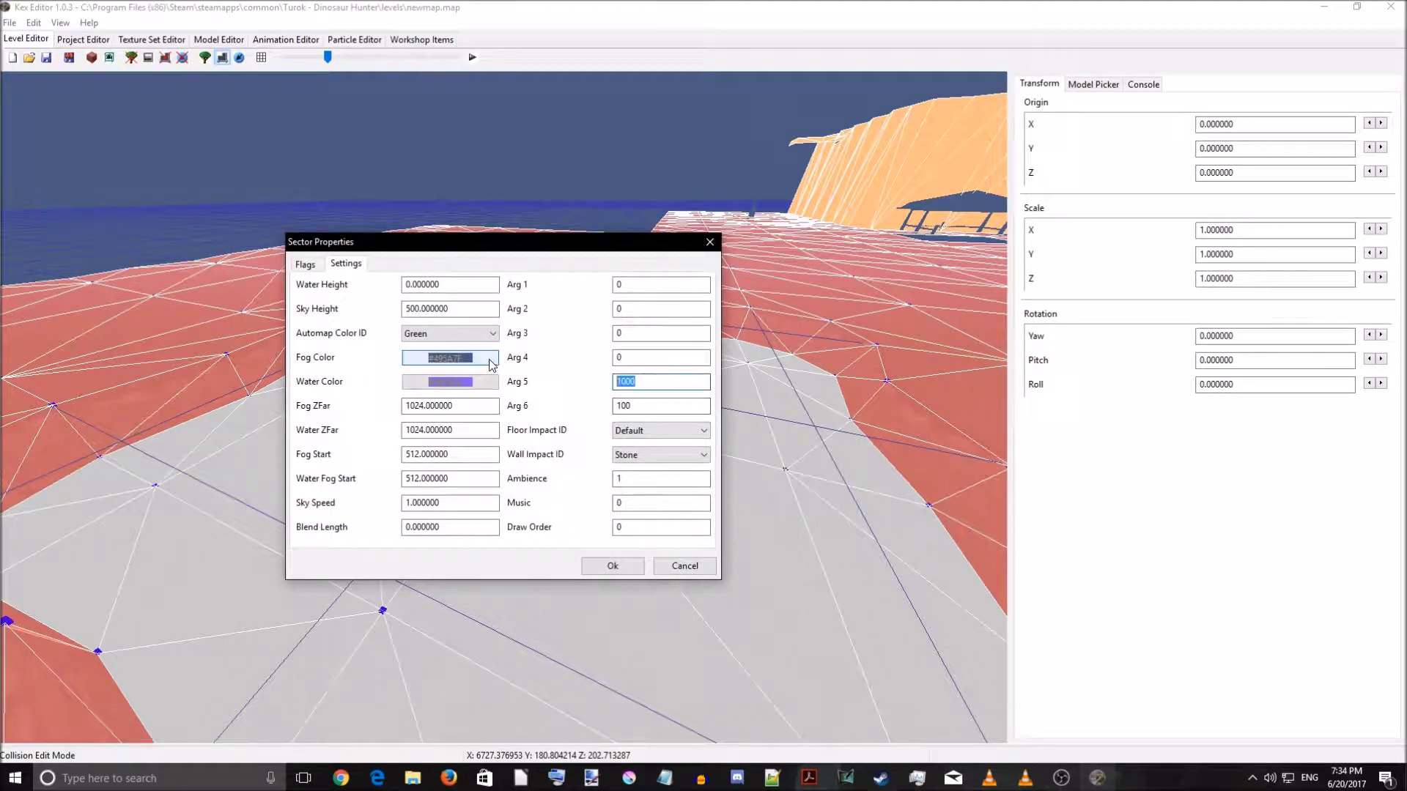
{"action": "type", "text": "4"}
{"action": "left_click", "coordinate": [628, 406]}
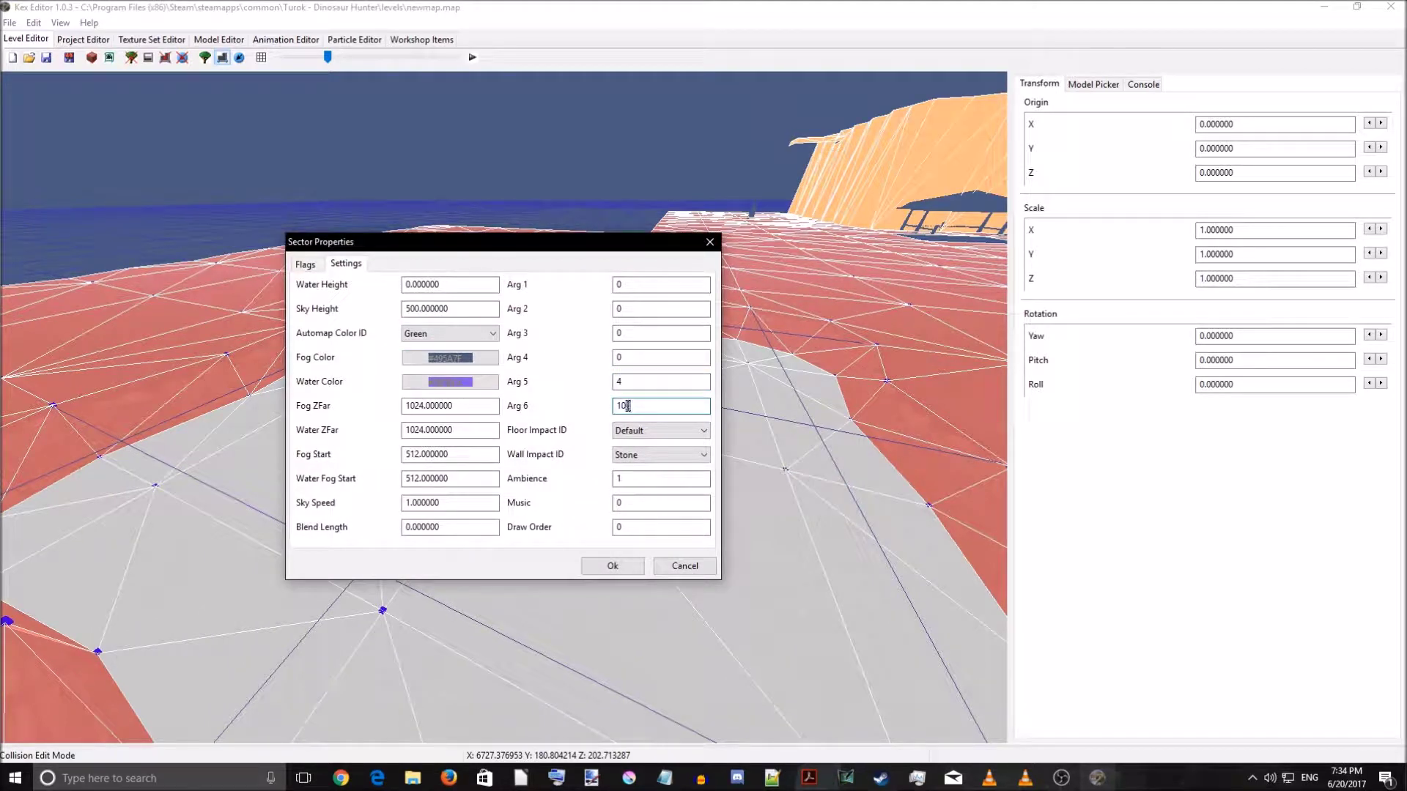
{"action": "type", "text": "1024"}
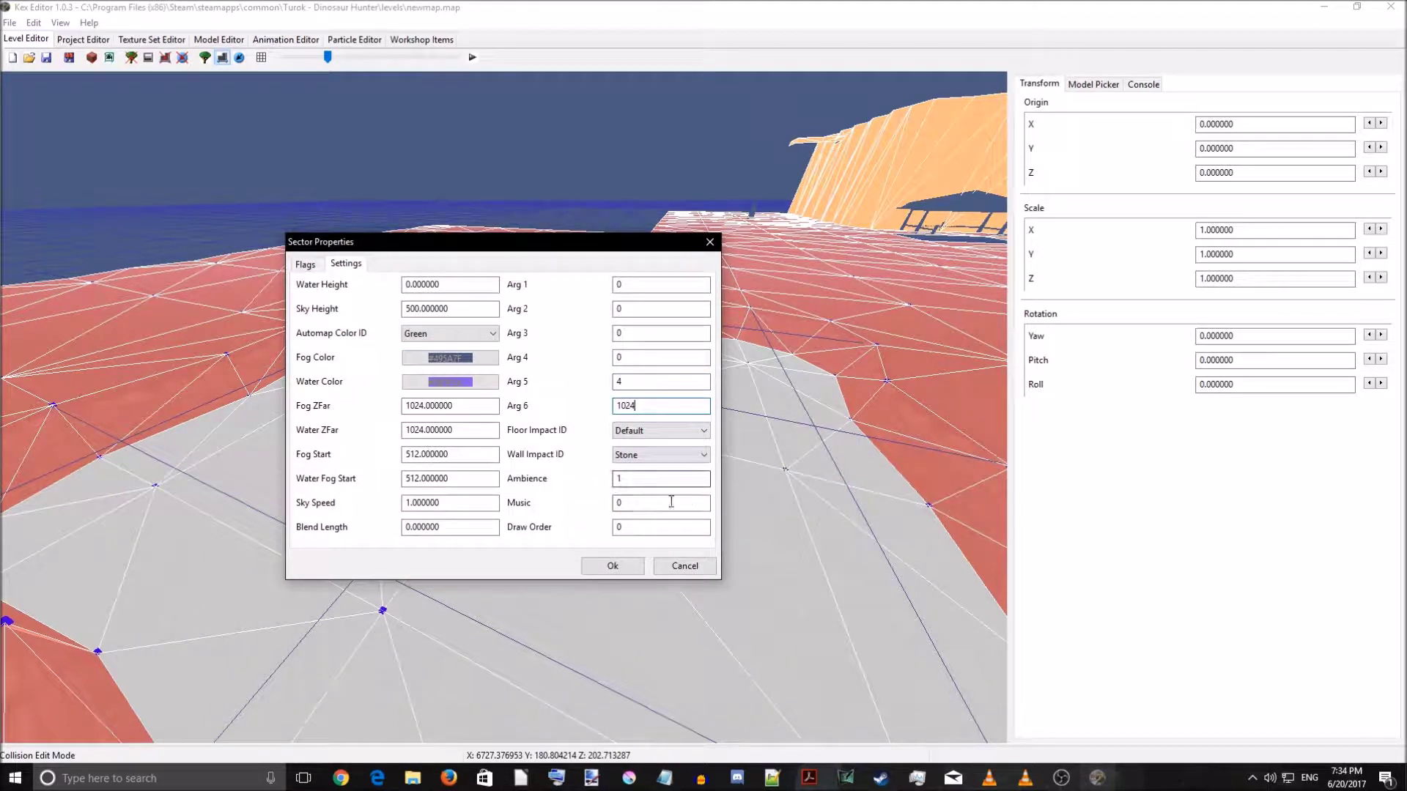
{"action": "left_click", "coordinate": [612, 566]}
- Switch to mesh editing and select all the lava surface meshes floating above the sunken patch
{"action": "right_click_drag", "start_coordinate": [631, 565], "coordinate": [585, 377]}
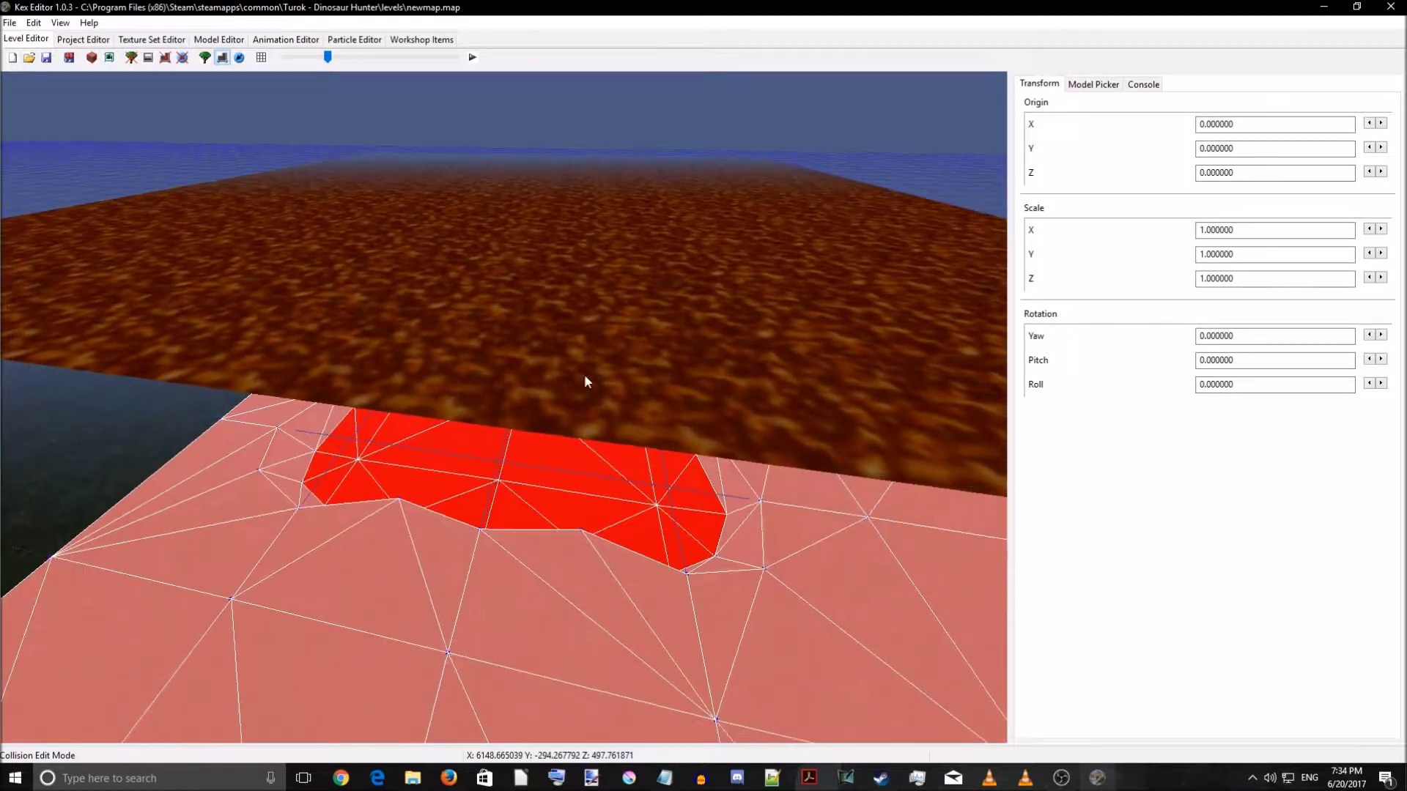
{"action": "left_click", "coordinate": [206, 62]}
{"action": "left_click", "coordinate": [528, 271]}
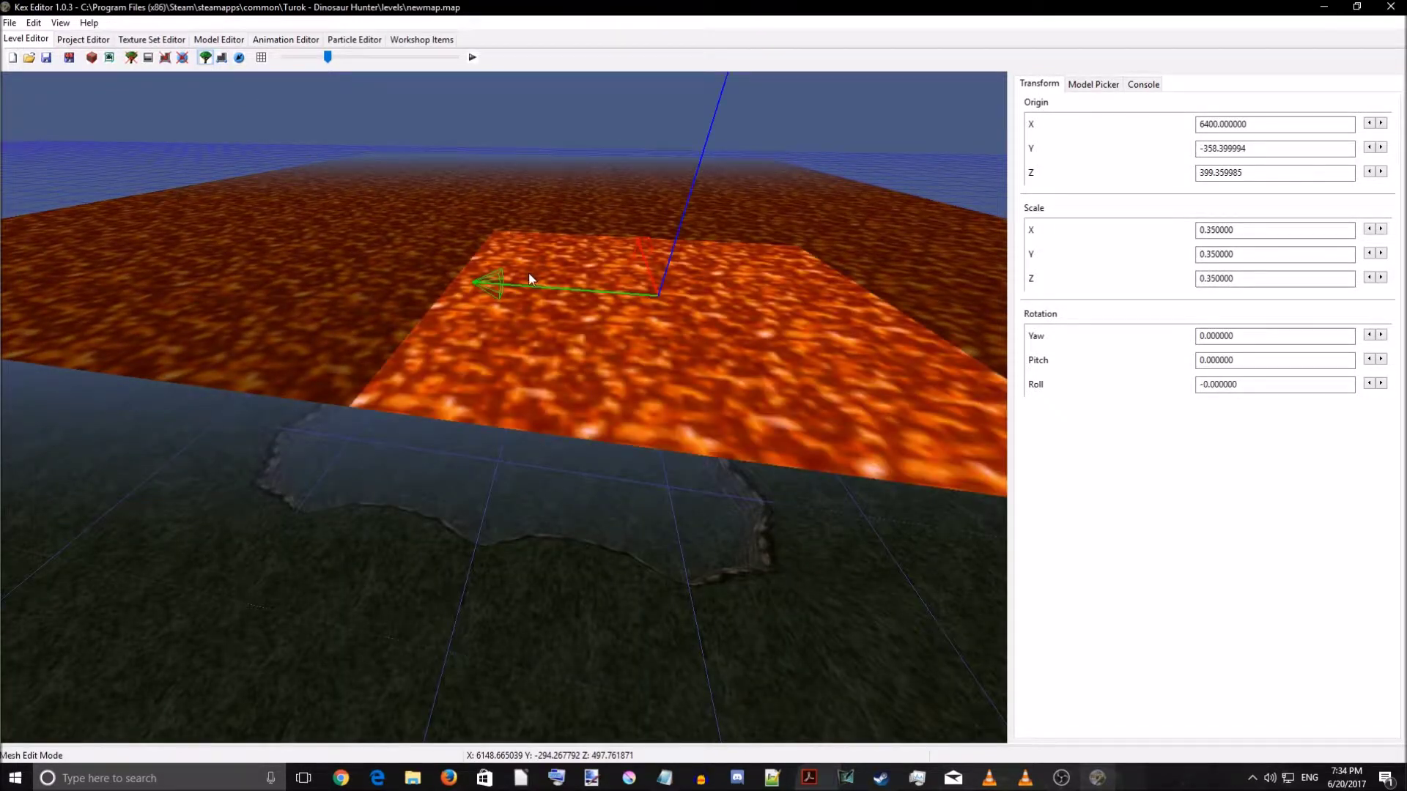
{"action": "right_click", "coordinate": [538, 346]}
{"action": "left_click", "coordinate": [614, 396]}
{"action": "right_click_drag", "start_coordinate": [614, 396], "coordinate": [637, 352]}
- Lower the selected lava surface vertically into the sunken patch, just below its rocky rim, and deselect it
{"action": "right_click_drag", "start_coordinate": [470, 229], "coordinate": [495, 628]}
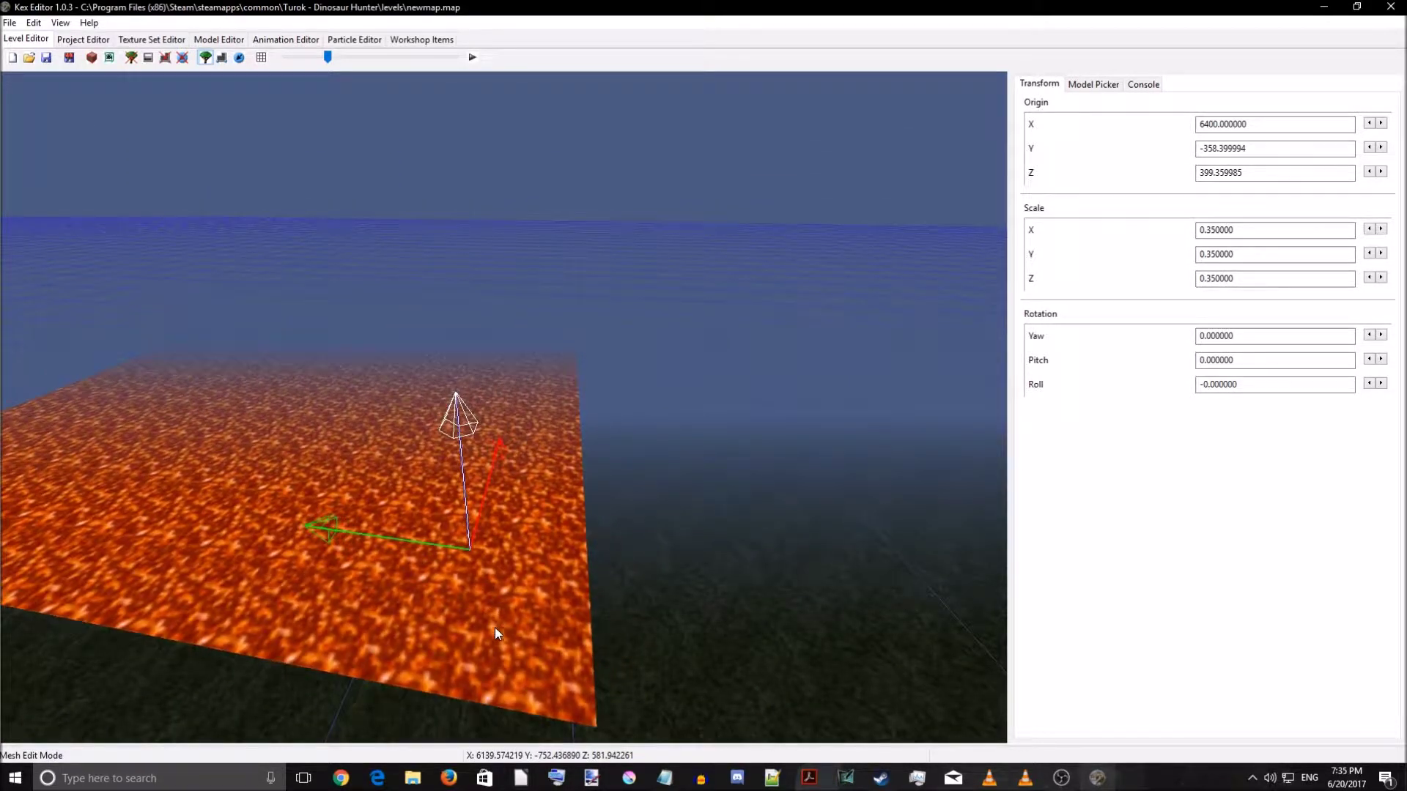
{"action": "right_click_drag", "start_coordinate": [473, 415], "coordinate": [516, 635]}
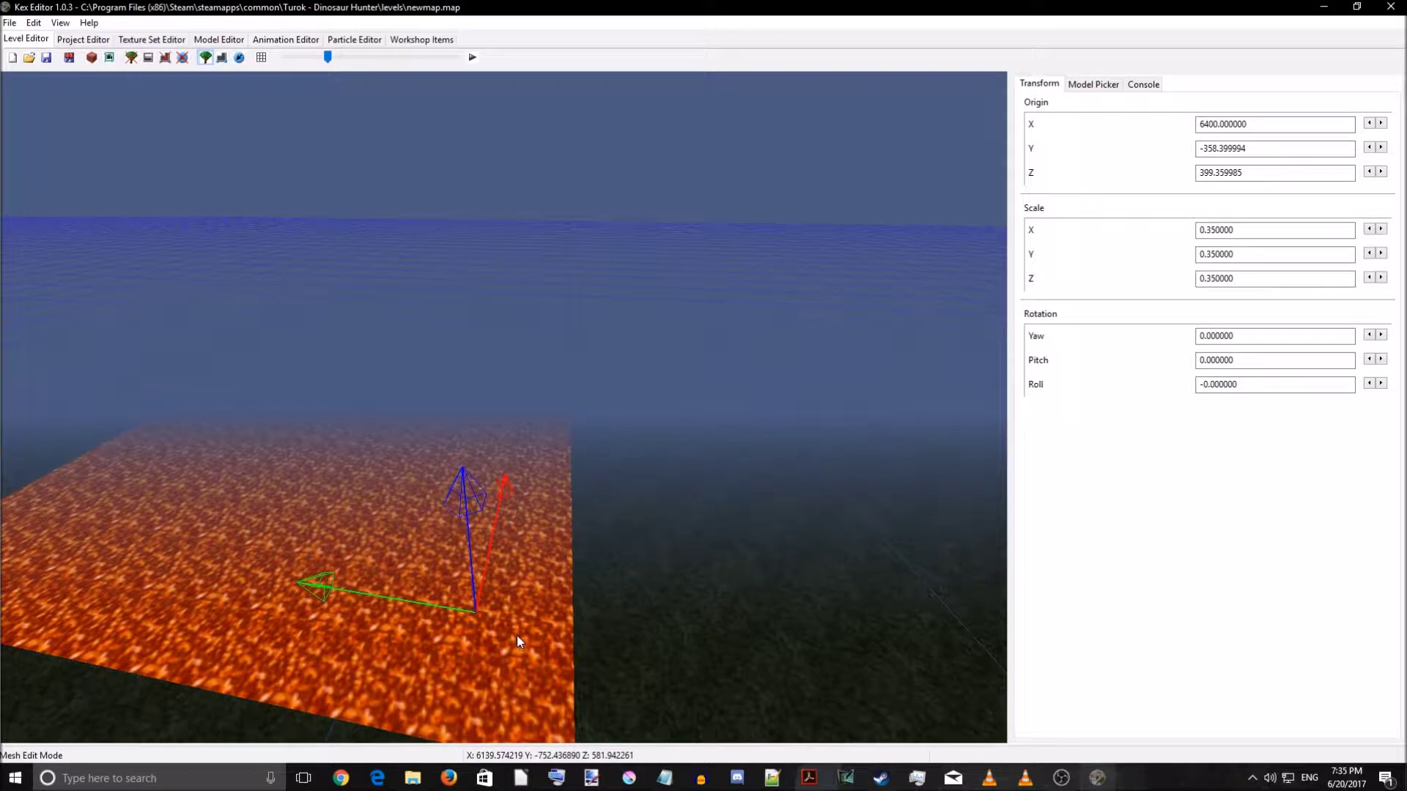
{"action": "right_click_drag", "start_coordinate": [477, 467], "coordinate": [613, 523]}
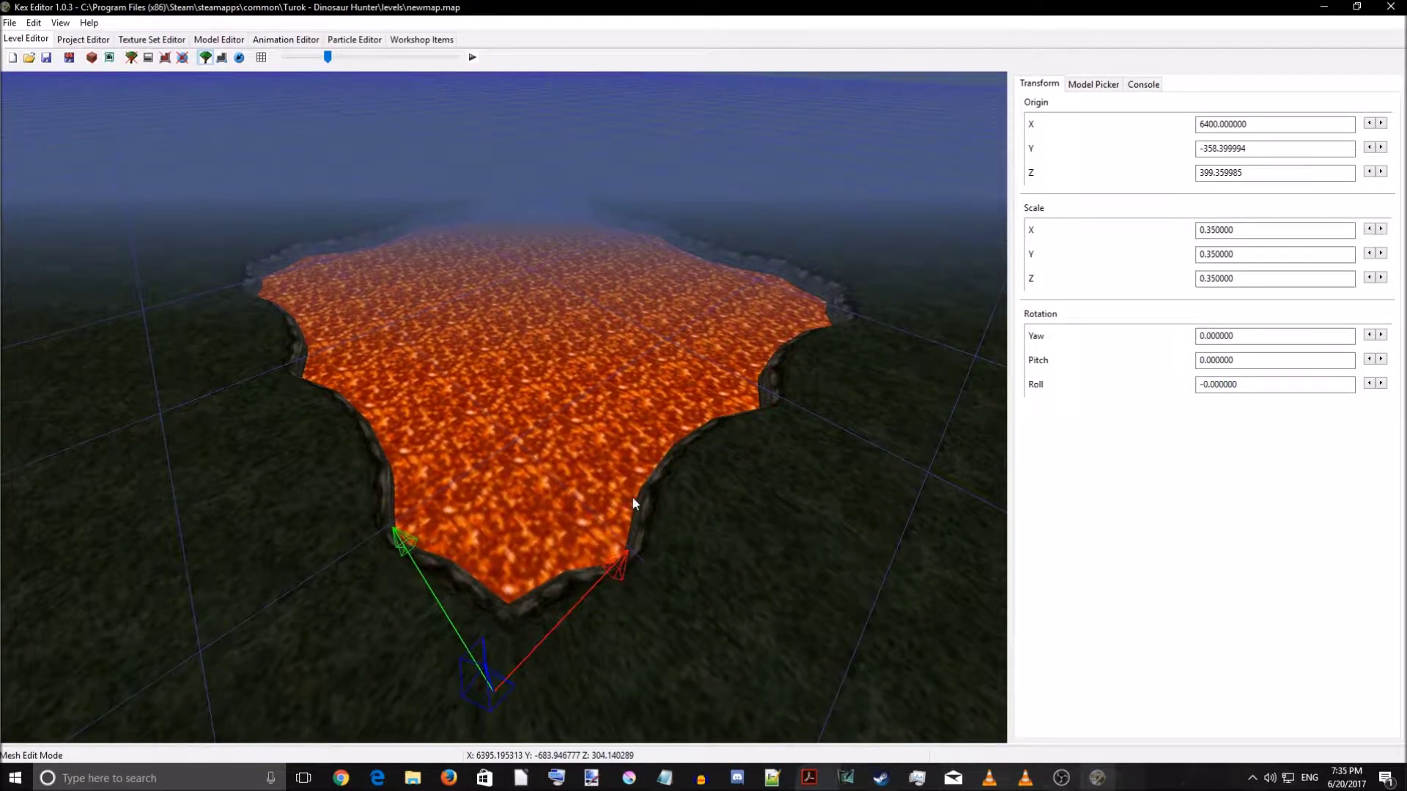
{"action": "right_click_drag", "start_coordinate": [702, 468], "coordinate": [531, 337]}
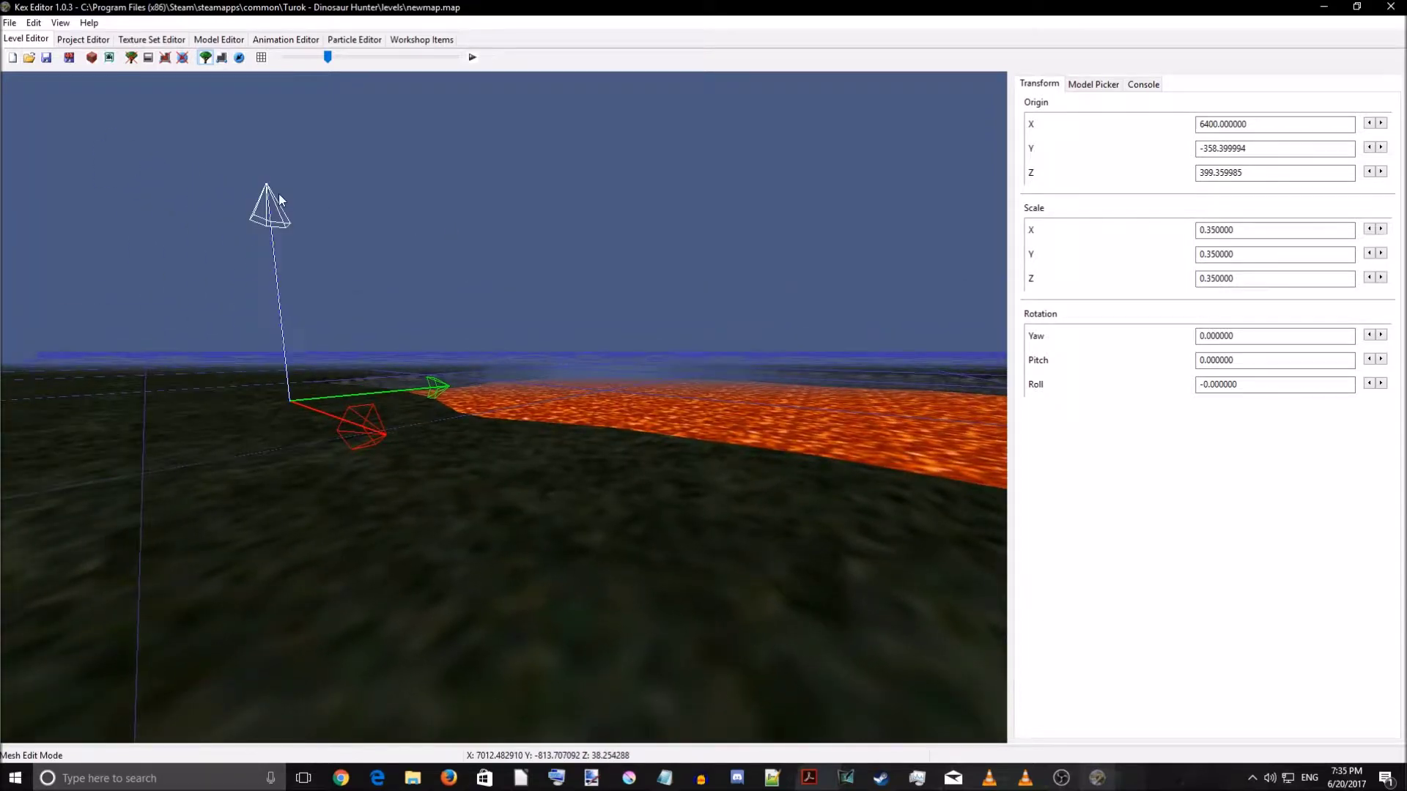
{"action": "right_click_drag", "start_coordinate": [283, 195], "coordinate": [281, 188]}
{"action": "right_click_drag", "start_coordinate": [512, 226], "coordinate": [437, 264]}
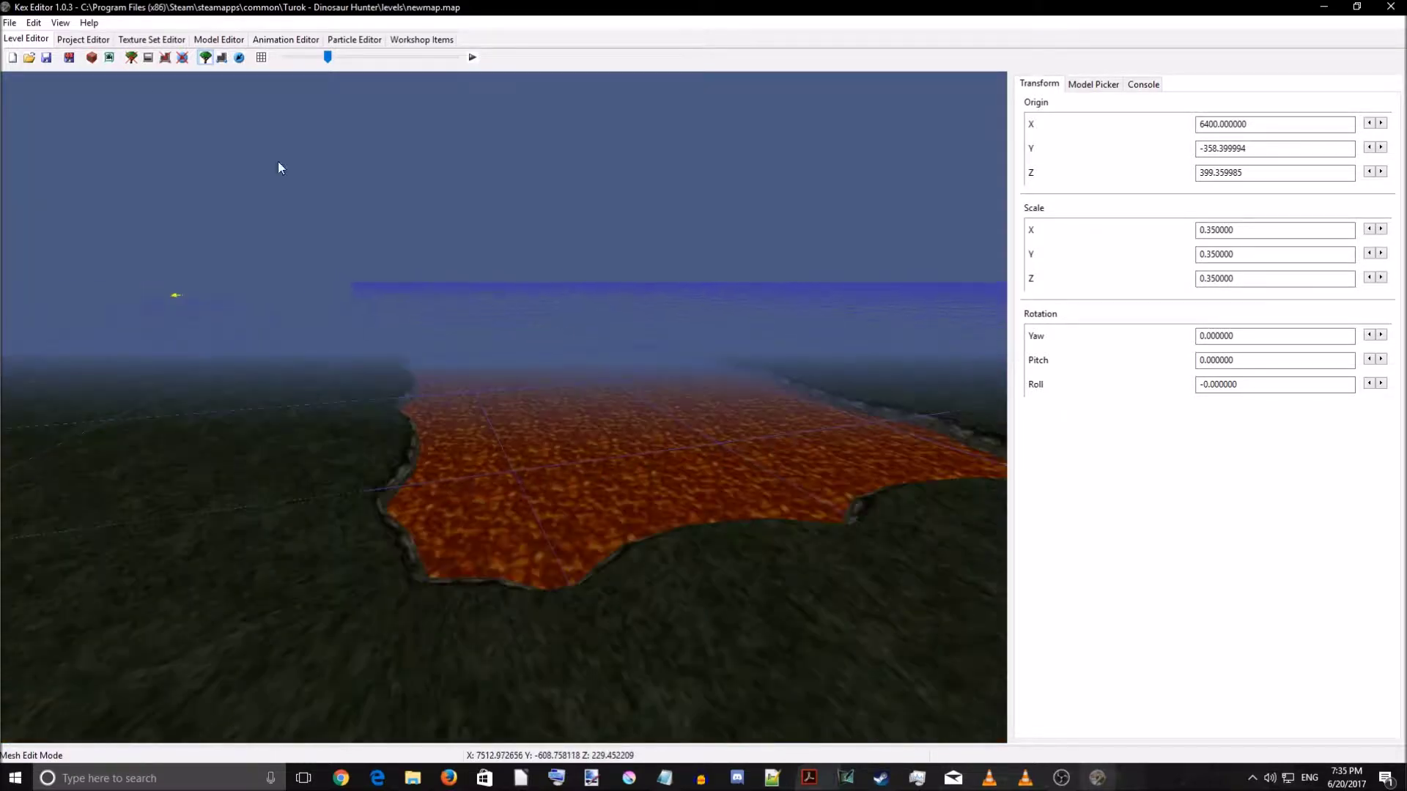
- Save the level over the existing newmap.map file
{"action": "left_click", "coordinate": [46, 57]}
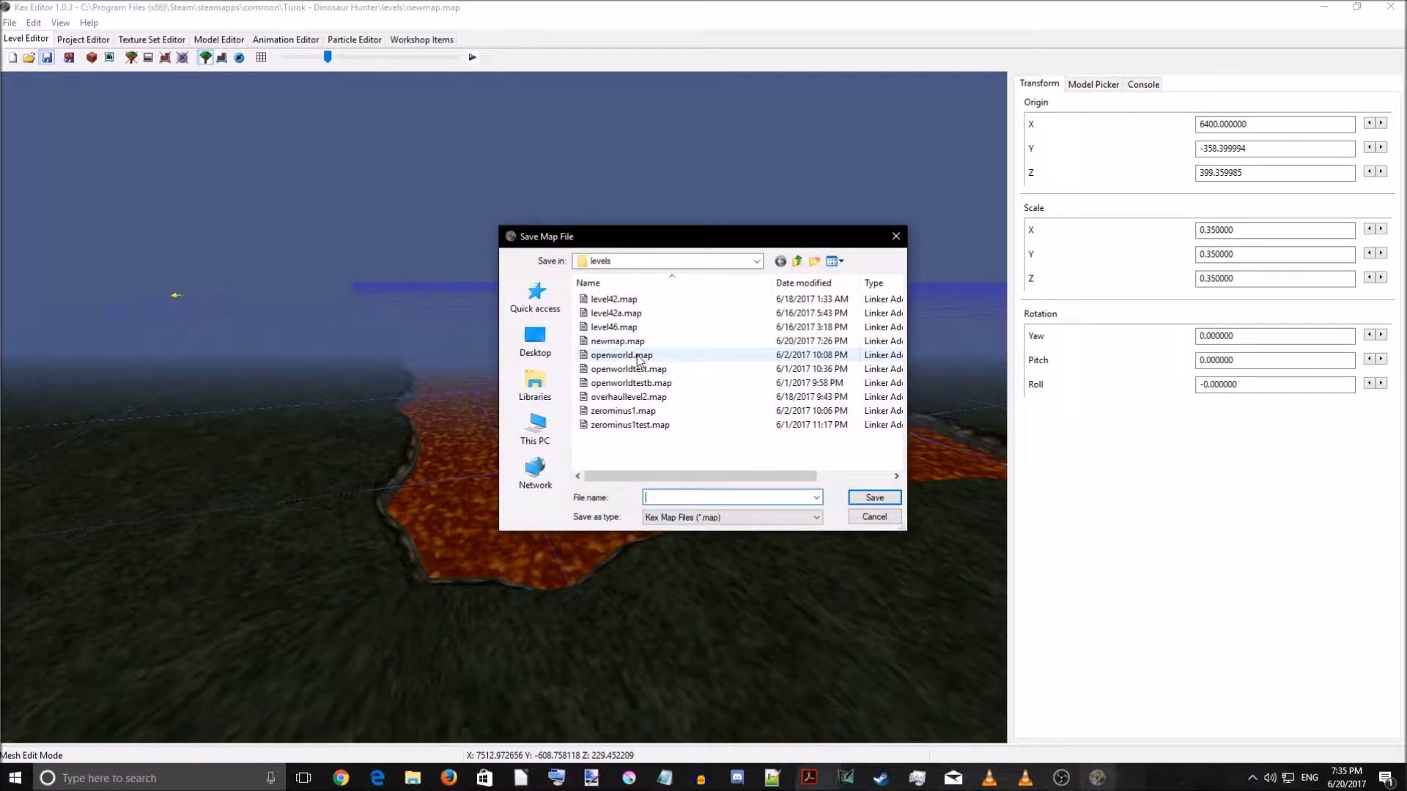
{"action": "left_click", "coordinate": [618, 341]}
{"action": "left_click", "coordinate": [875, 497]}
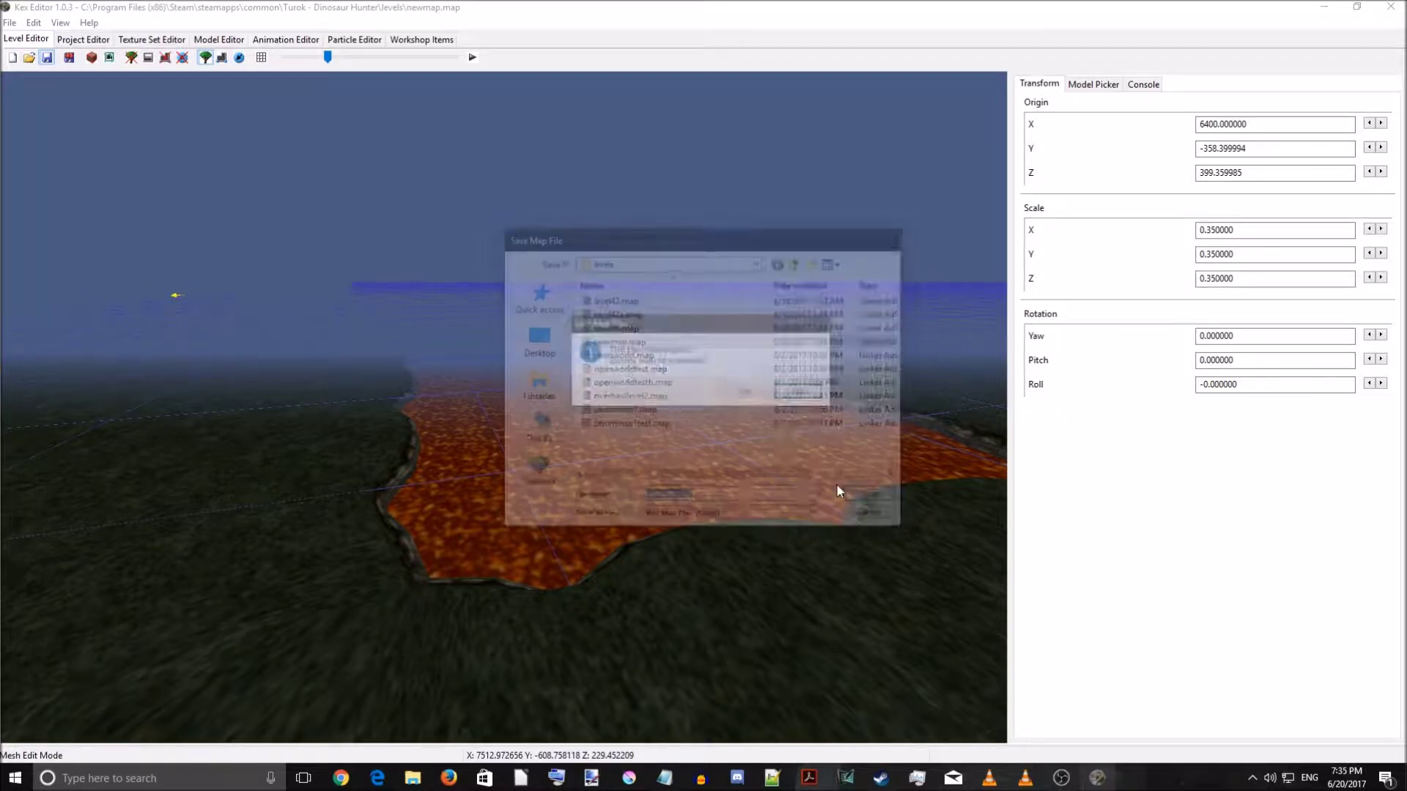
{"action": "left_click", "coordinate": [760, 395]}
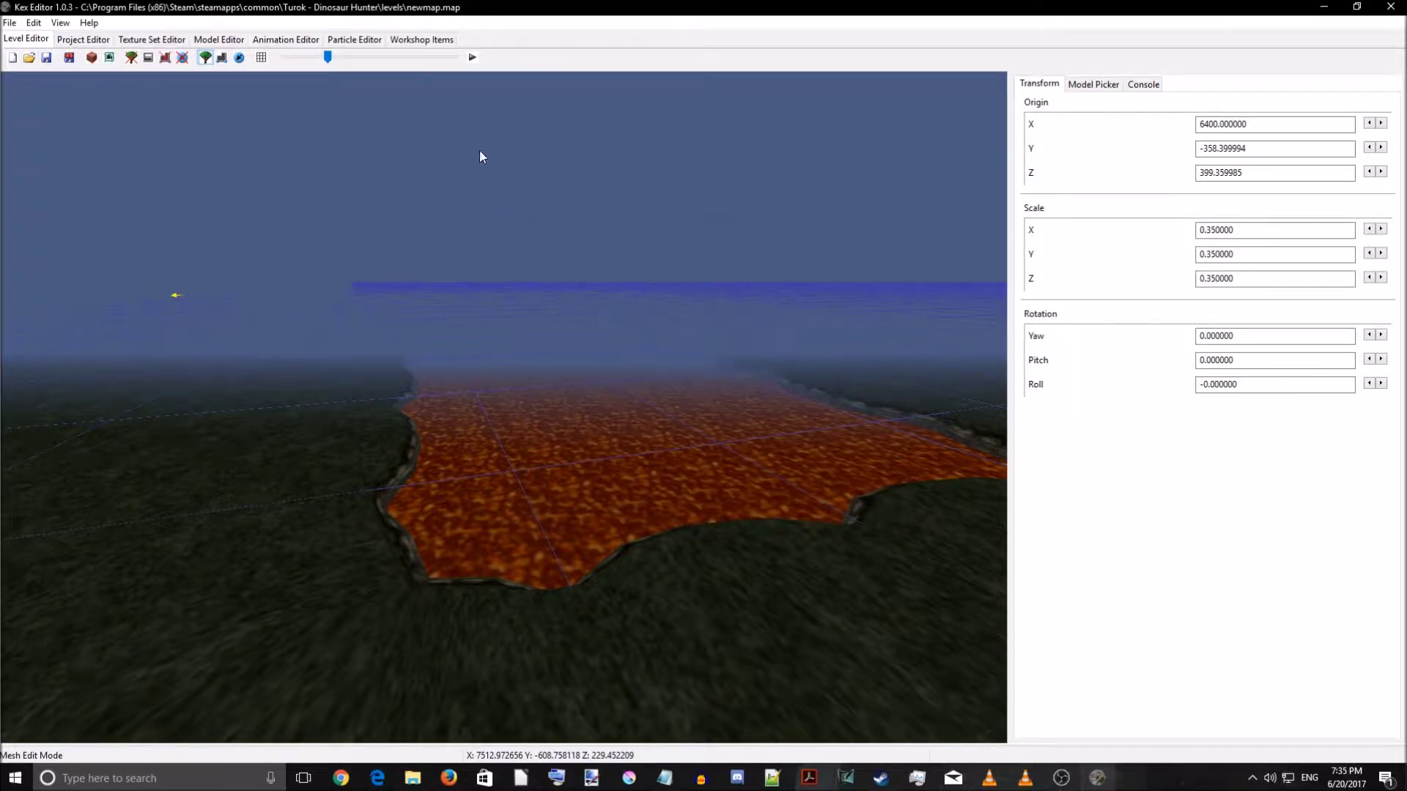
- Launch the map in-game and walk past the building to the edge of the lava pool to inspect it
{"action": "left_click", "coordinate": [472, 58]}
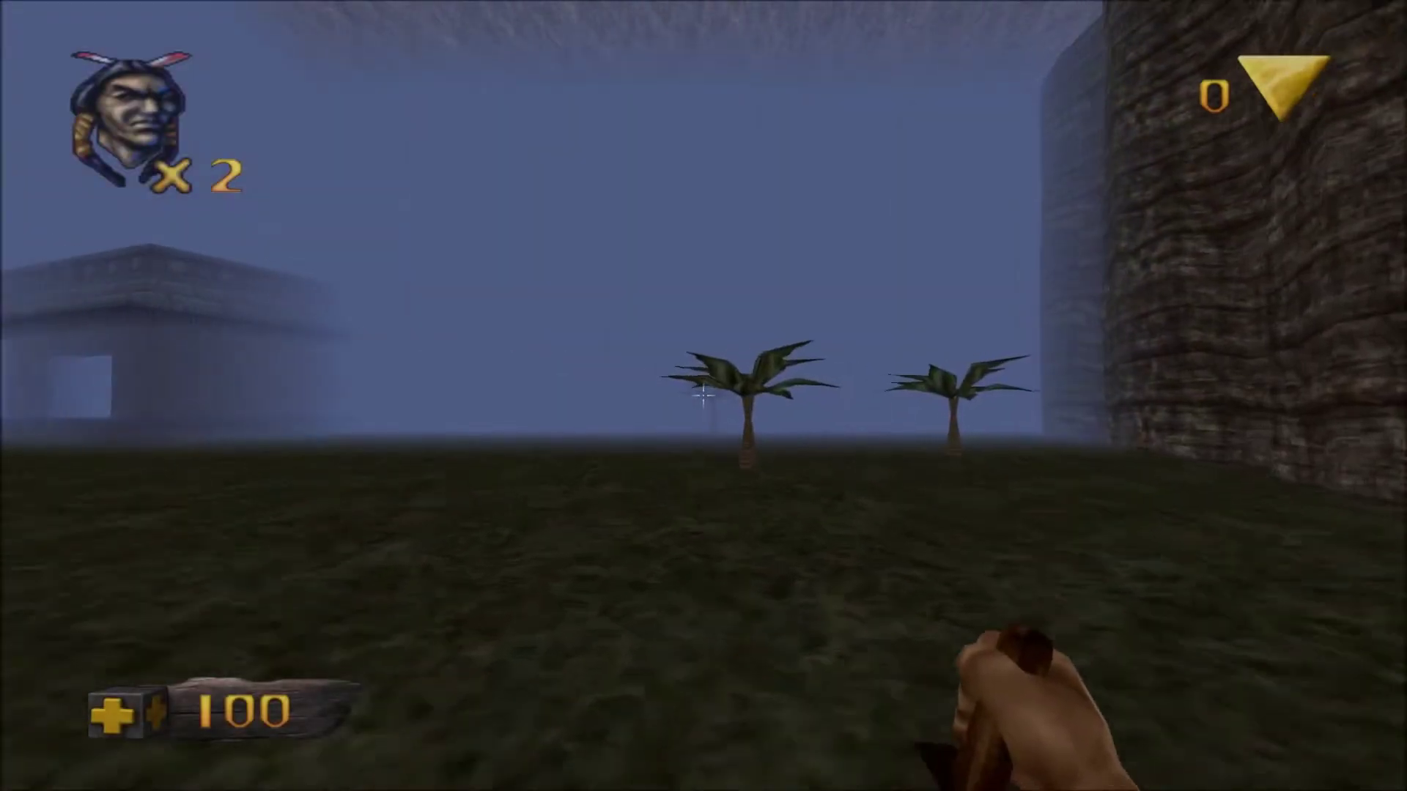
{"action": "key", "text": "w"}
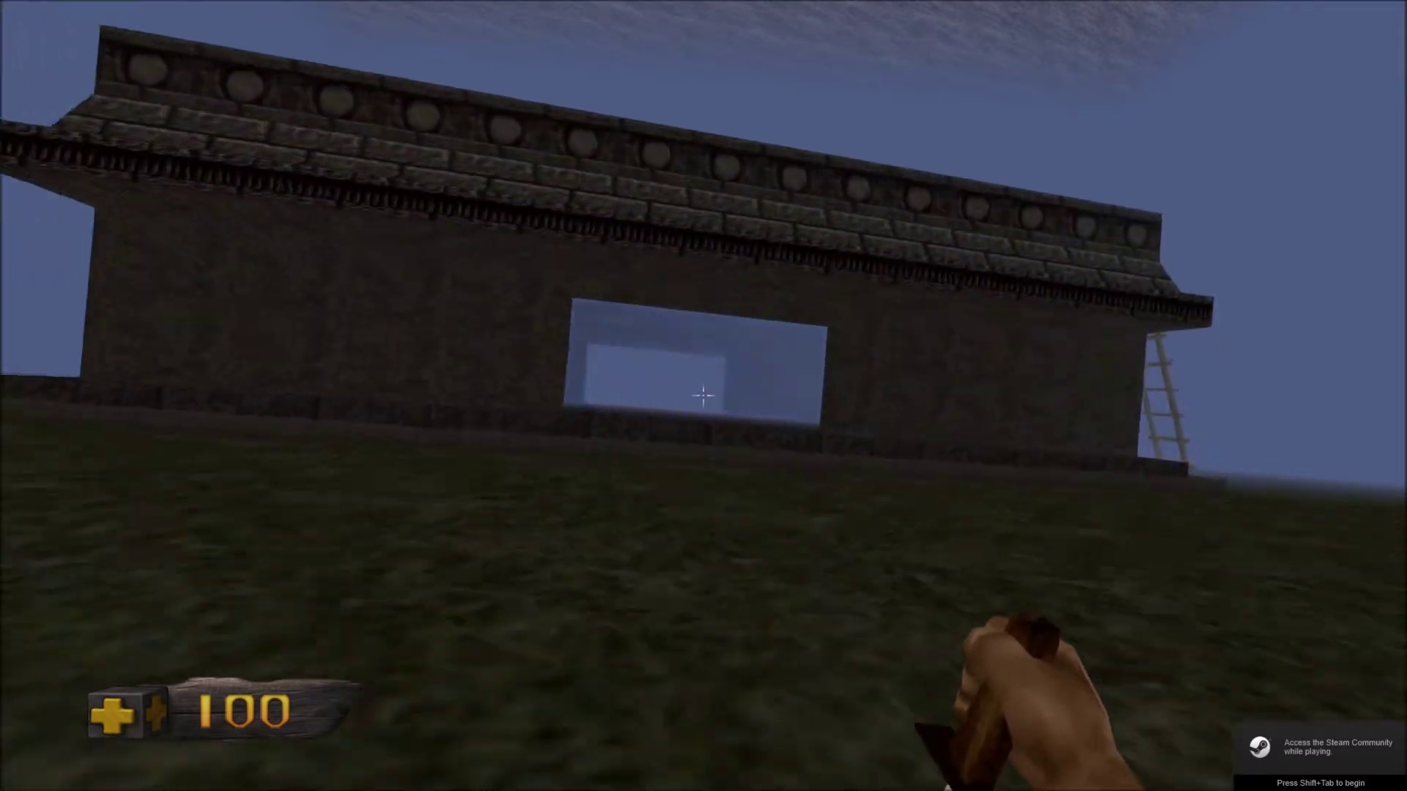
{"action": "key", "text": "w"}
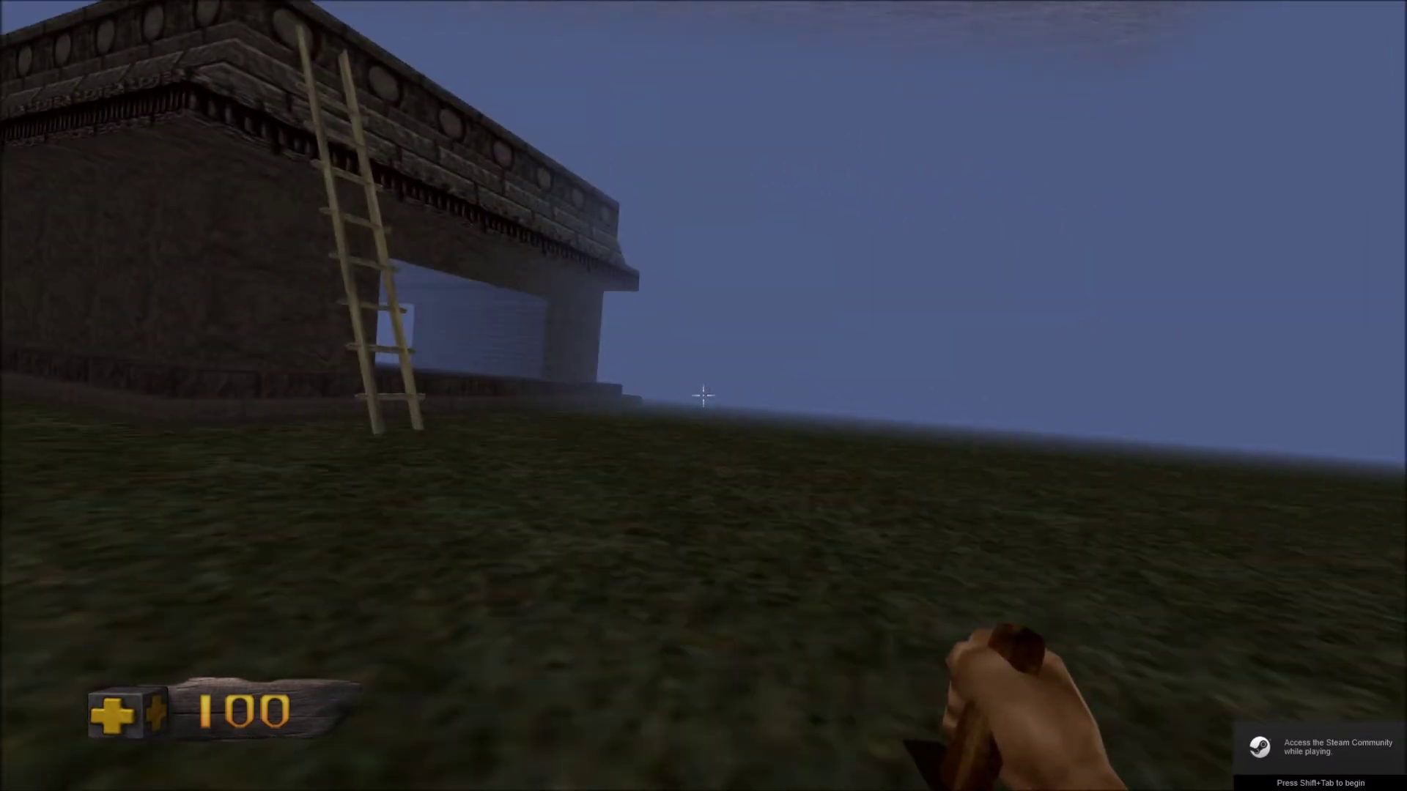
{"action": "key", "text": "w"}
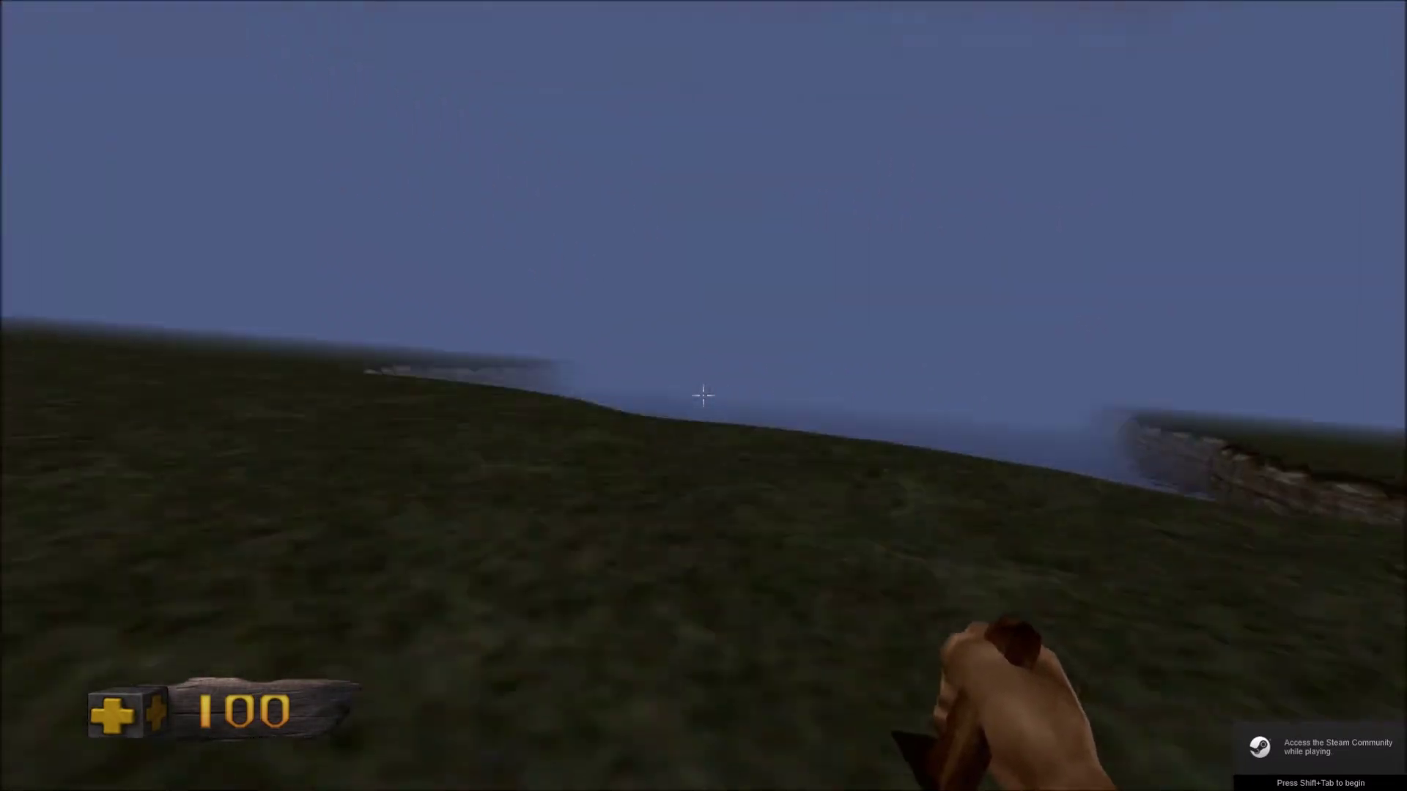
{"action": "key", "text": "w"}
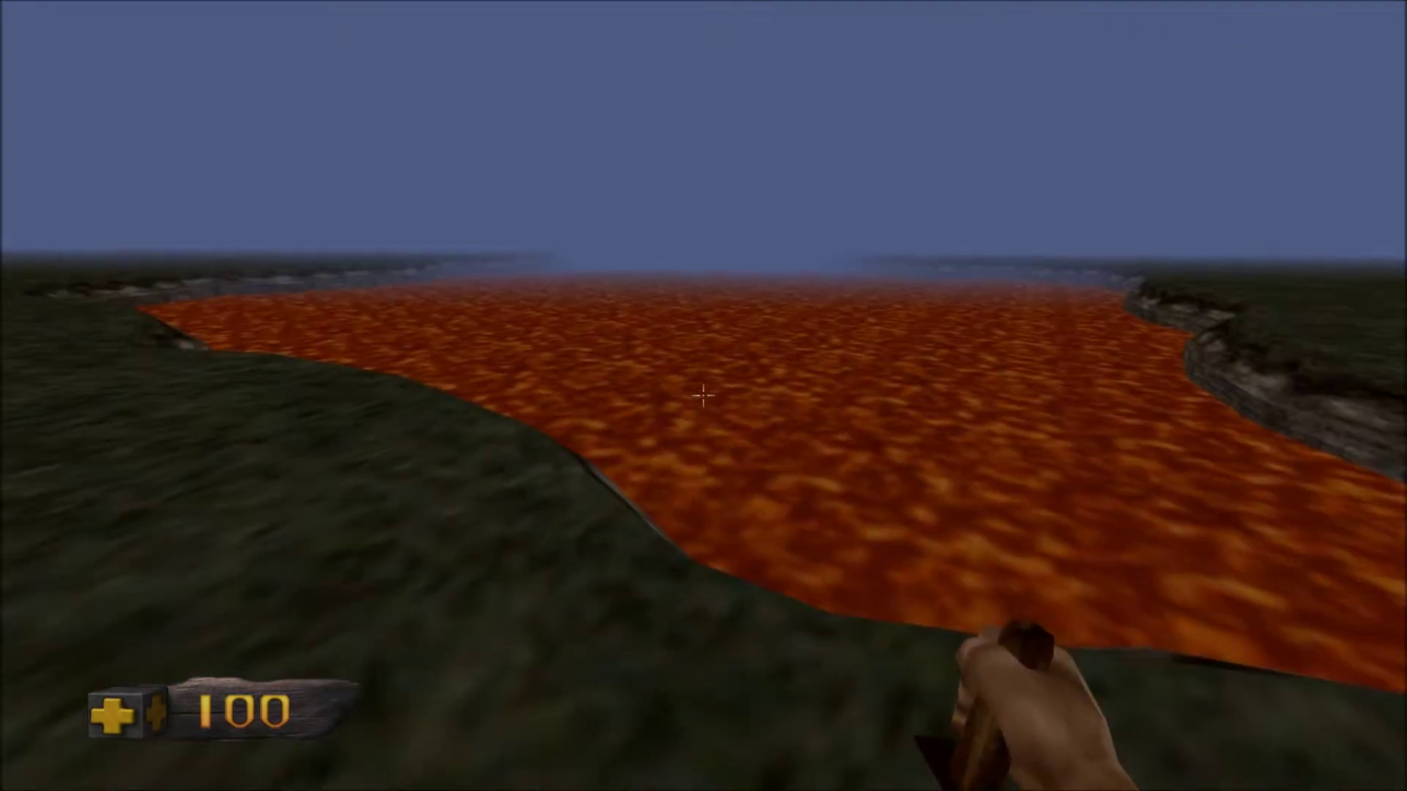
{"action": "key", "text": "w"}
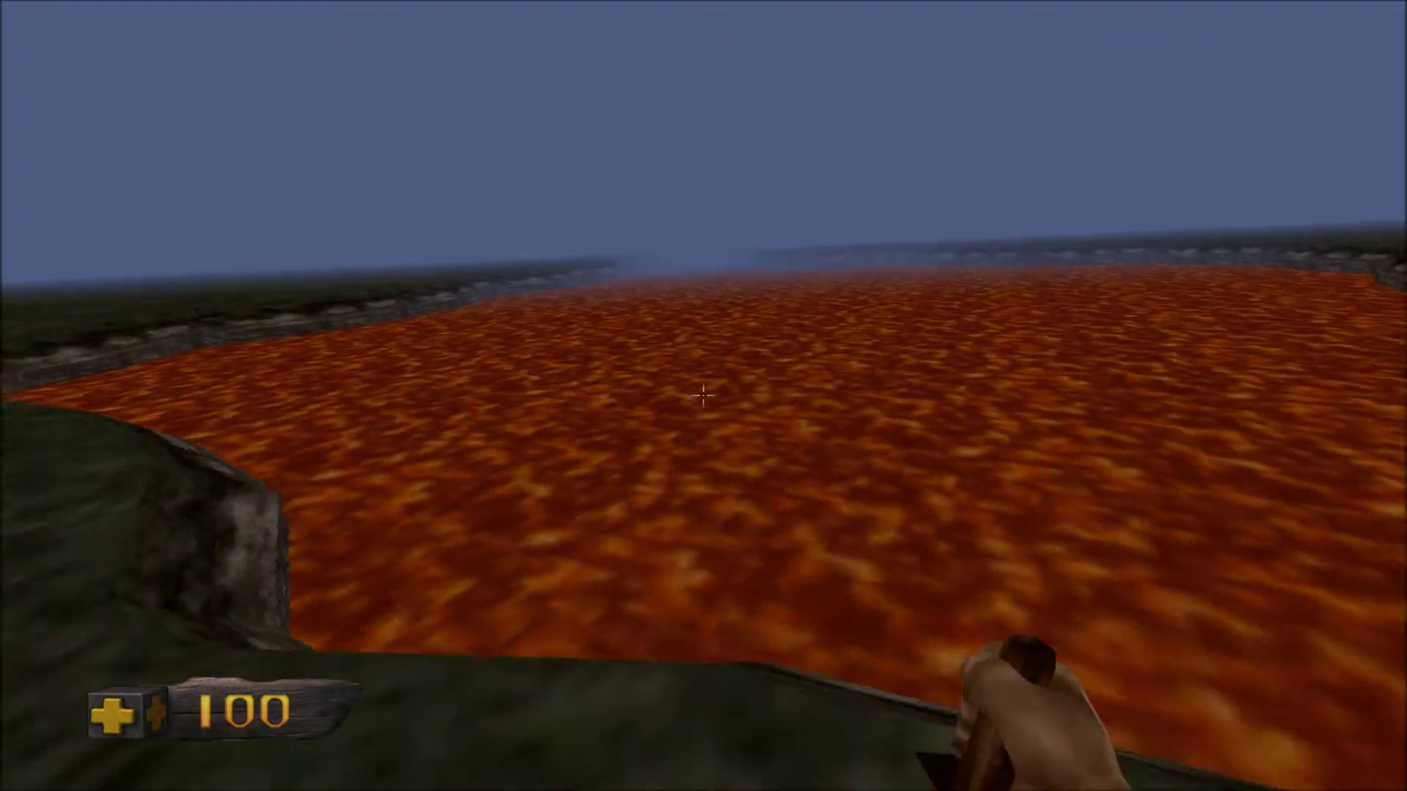
{"action": "key", "text": "w"}
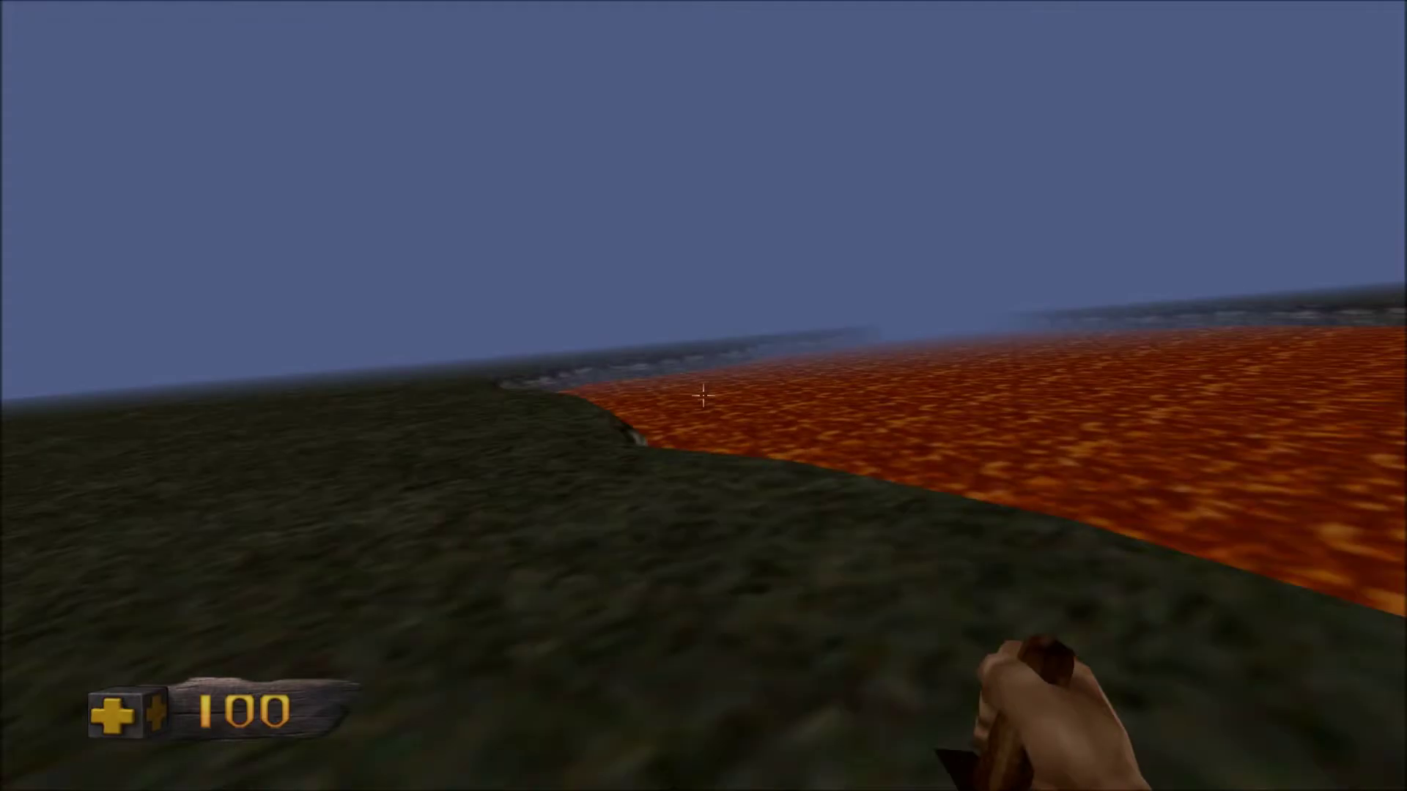
- Walk into the lava pool and back onto its bank several times to check in-game that the lava damages the player
{"action": "key", "text": "w"}
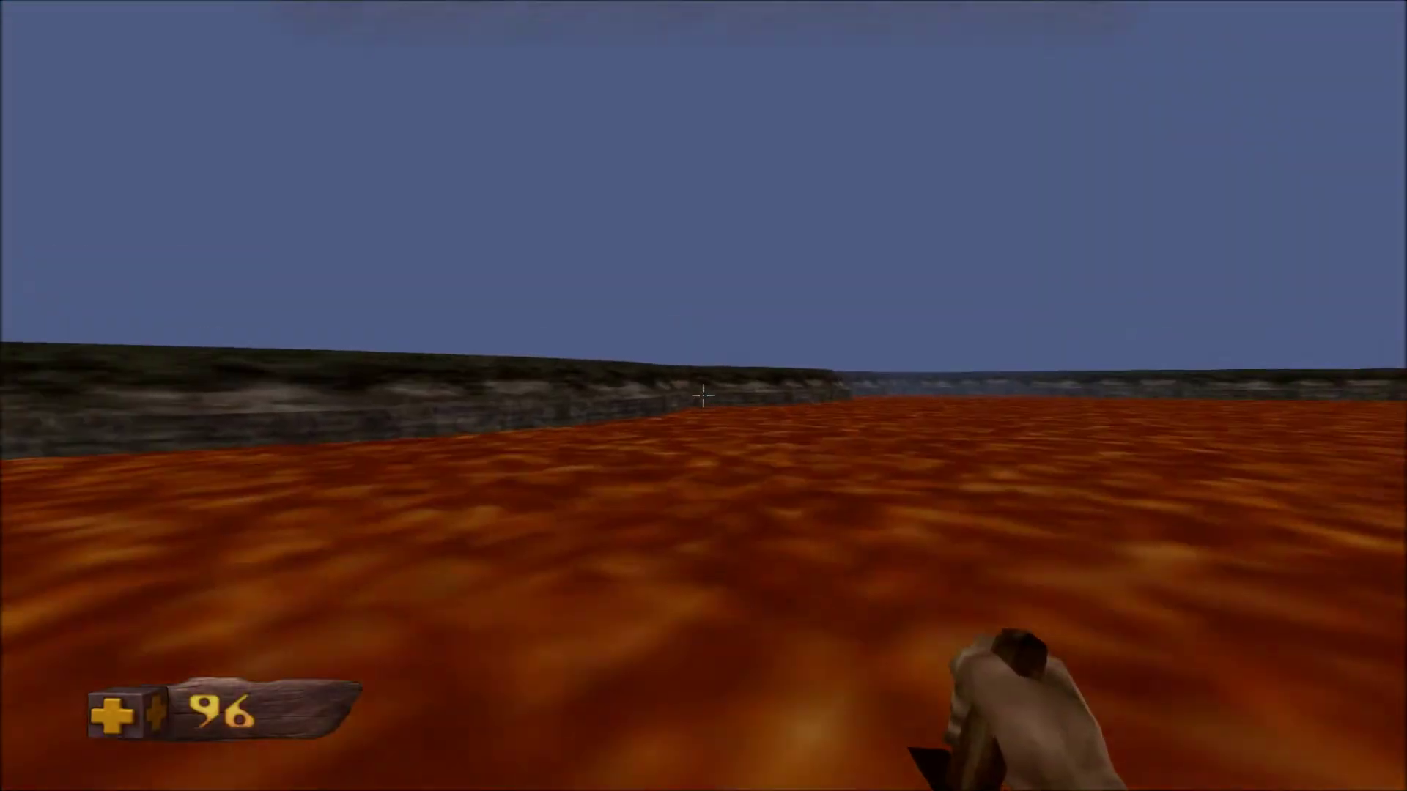
{"action": "key", "text": "w"}
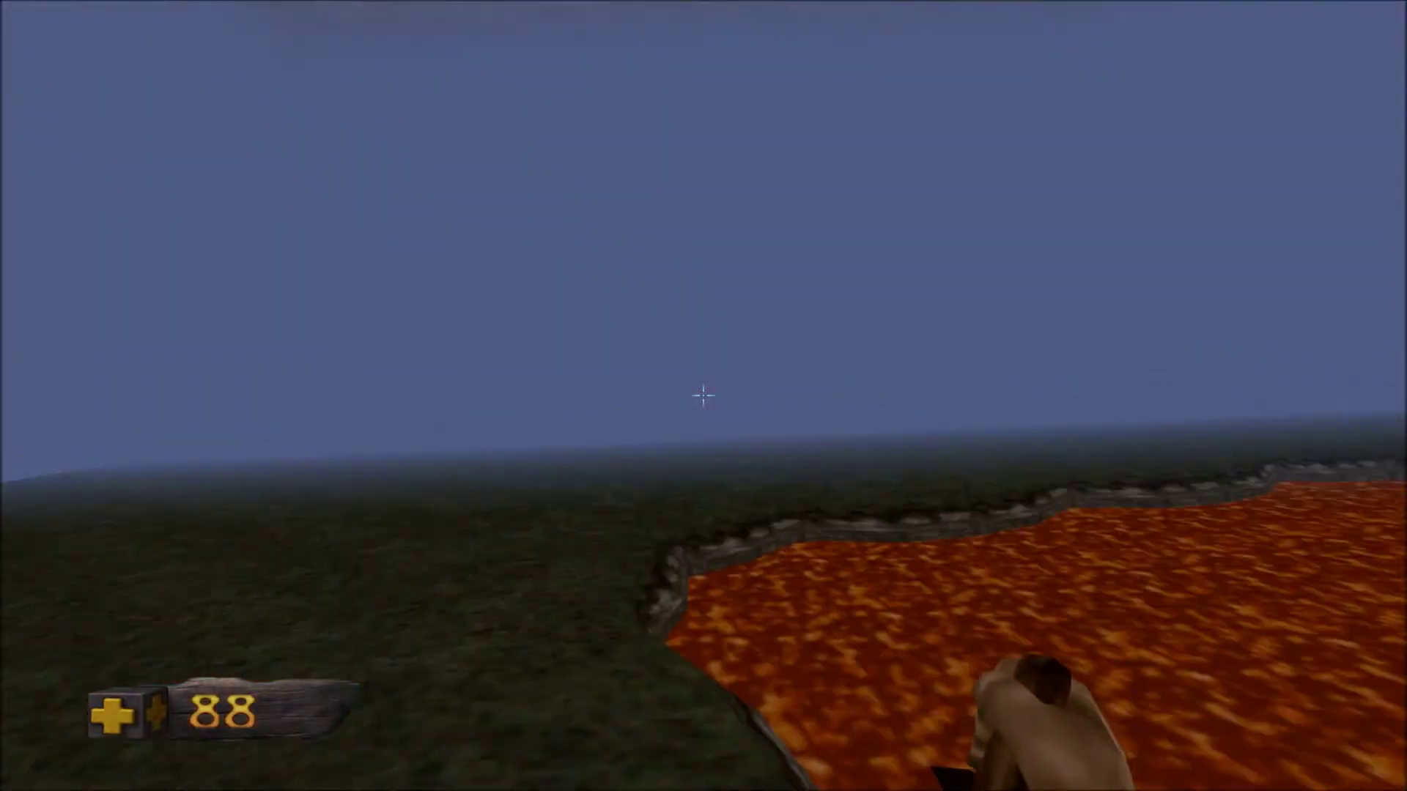
{"action": "key", "text": "w"}
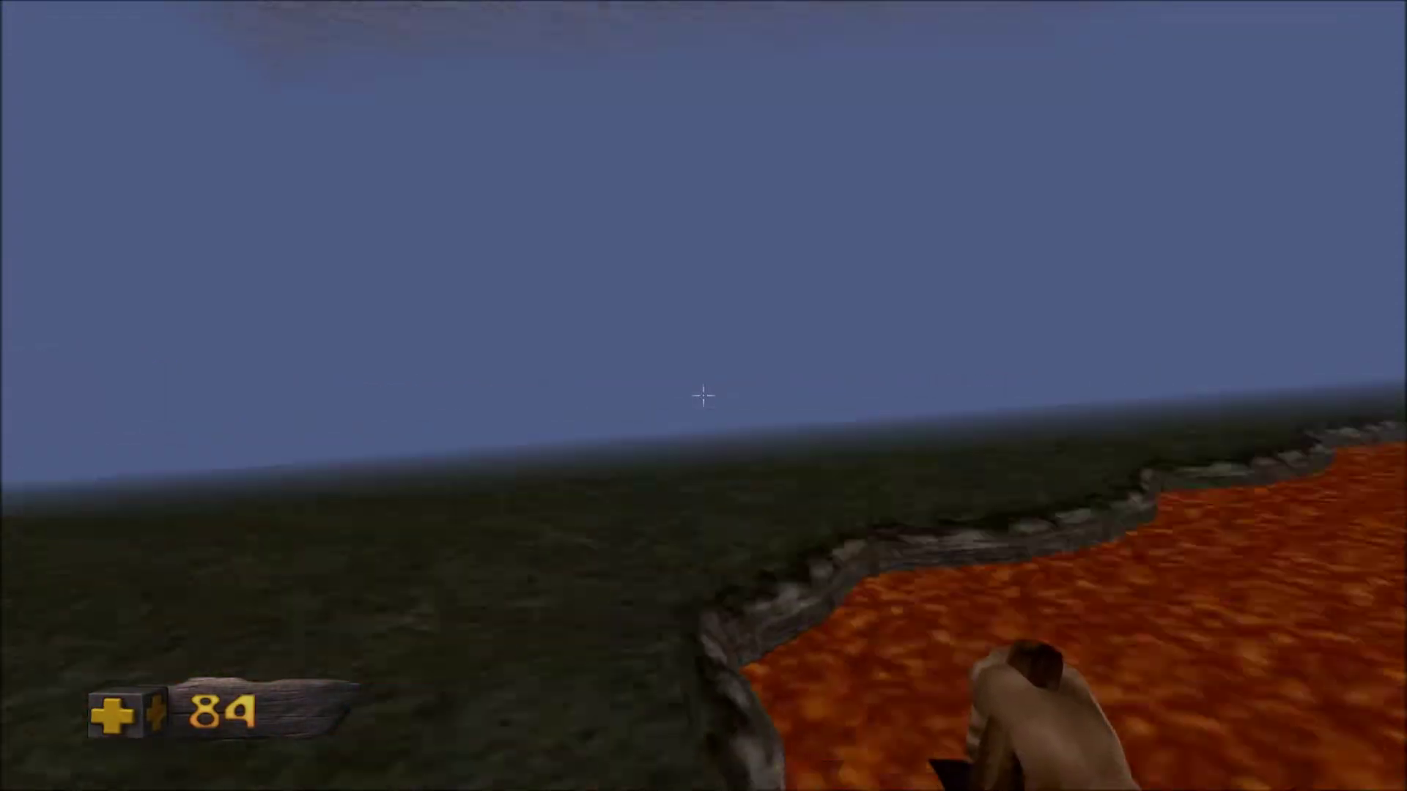
{"action": "key", "text": "w"}
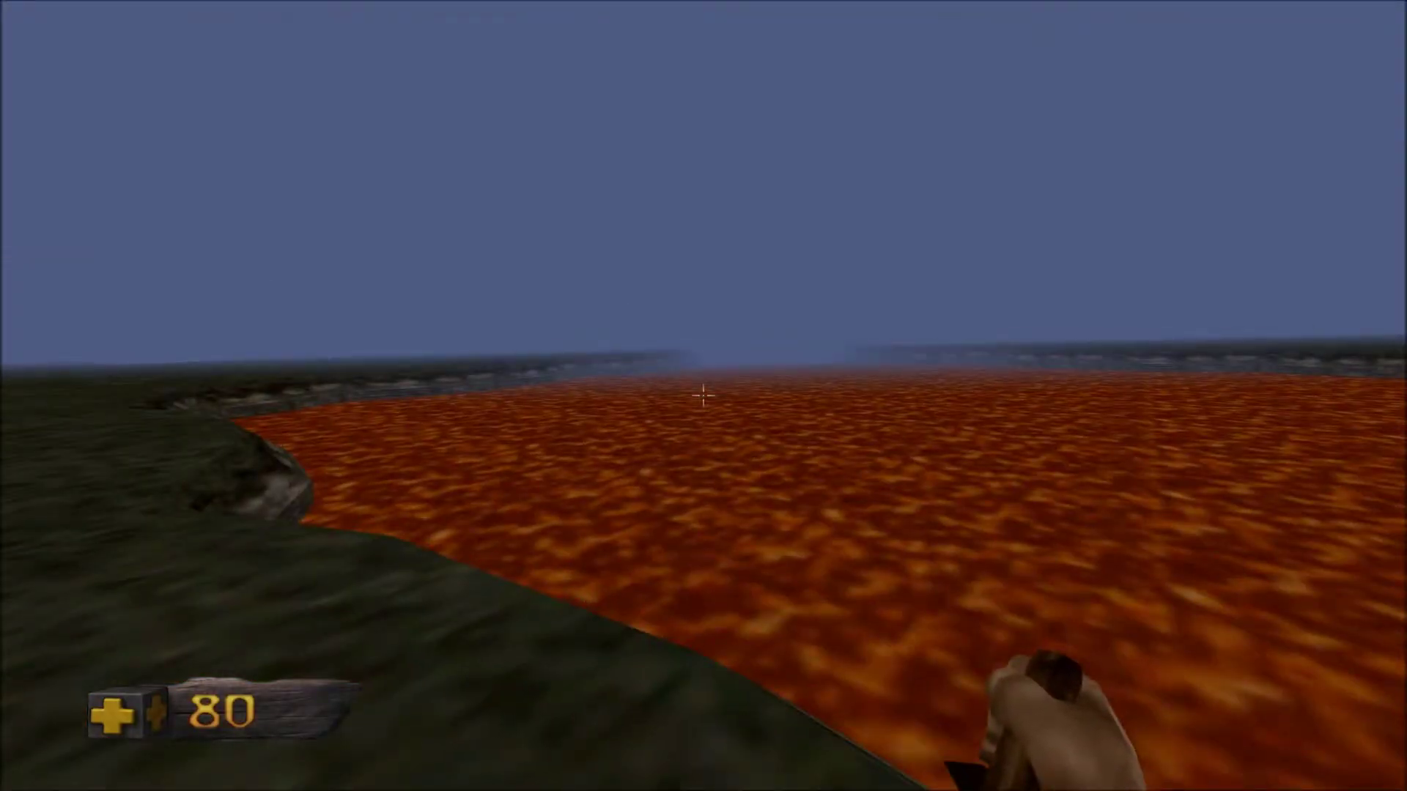
{"action": "key", "text": "w"}
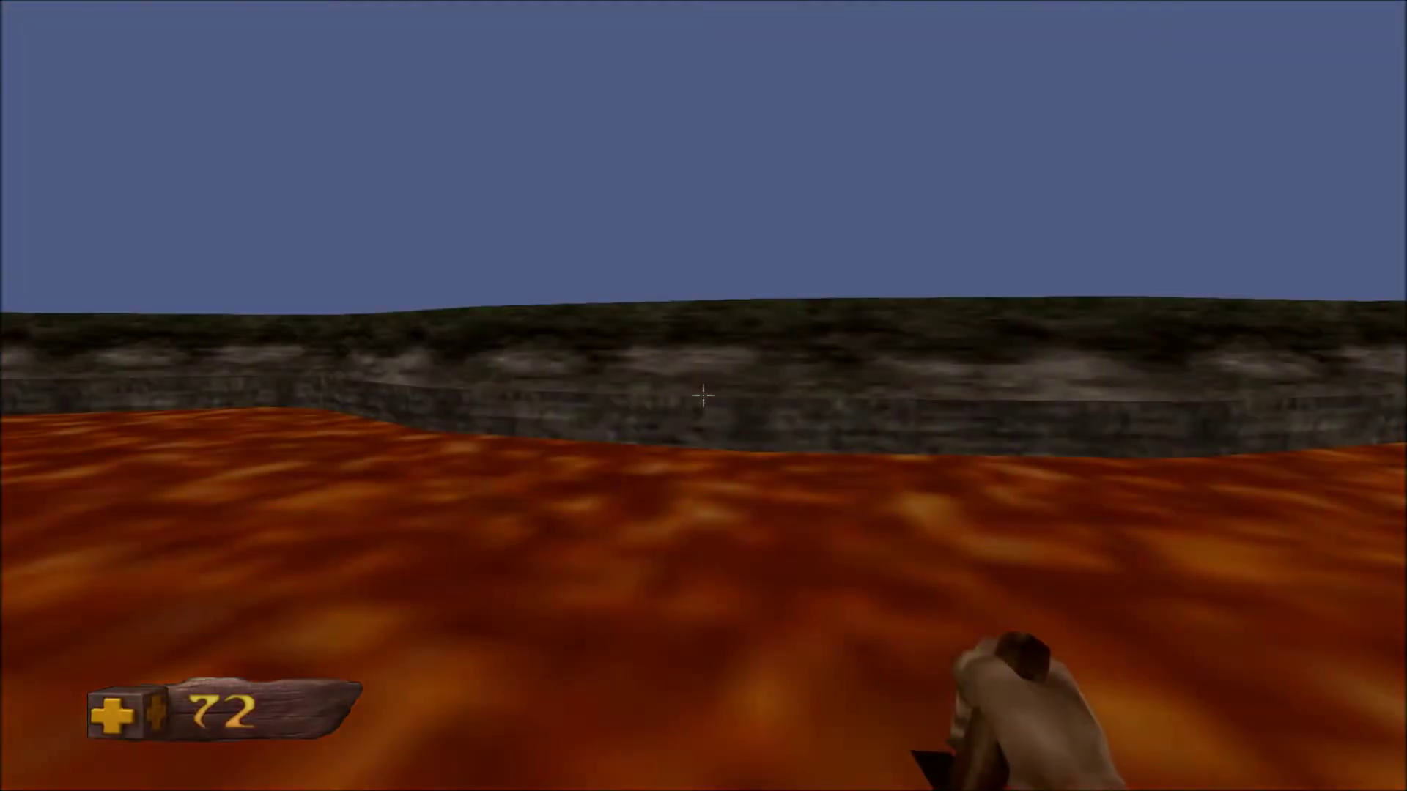
{"action": "key", "text": "w"}
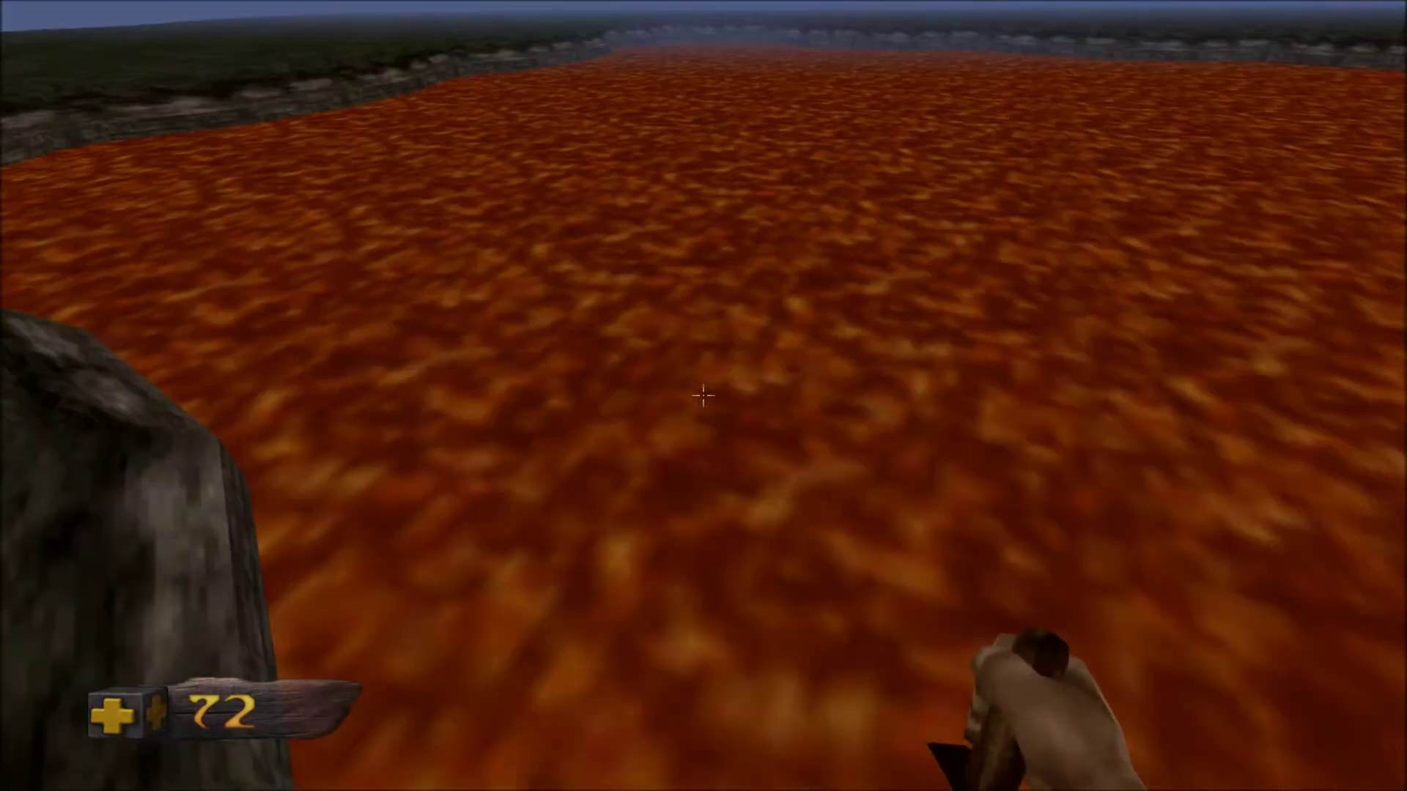
- Playtest the lava pool by moving through the lava, climbing out over its rocky bank and dipping back in
{"action": "key", "text": "s"}
{"action": "key", "text": "w"}
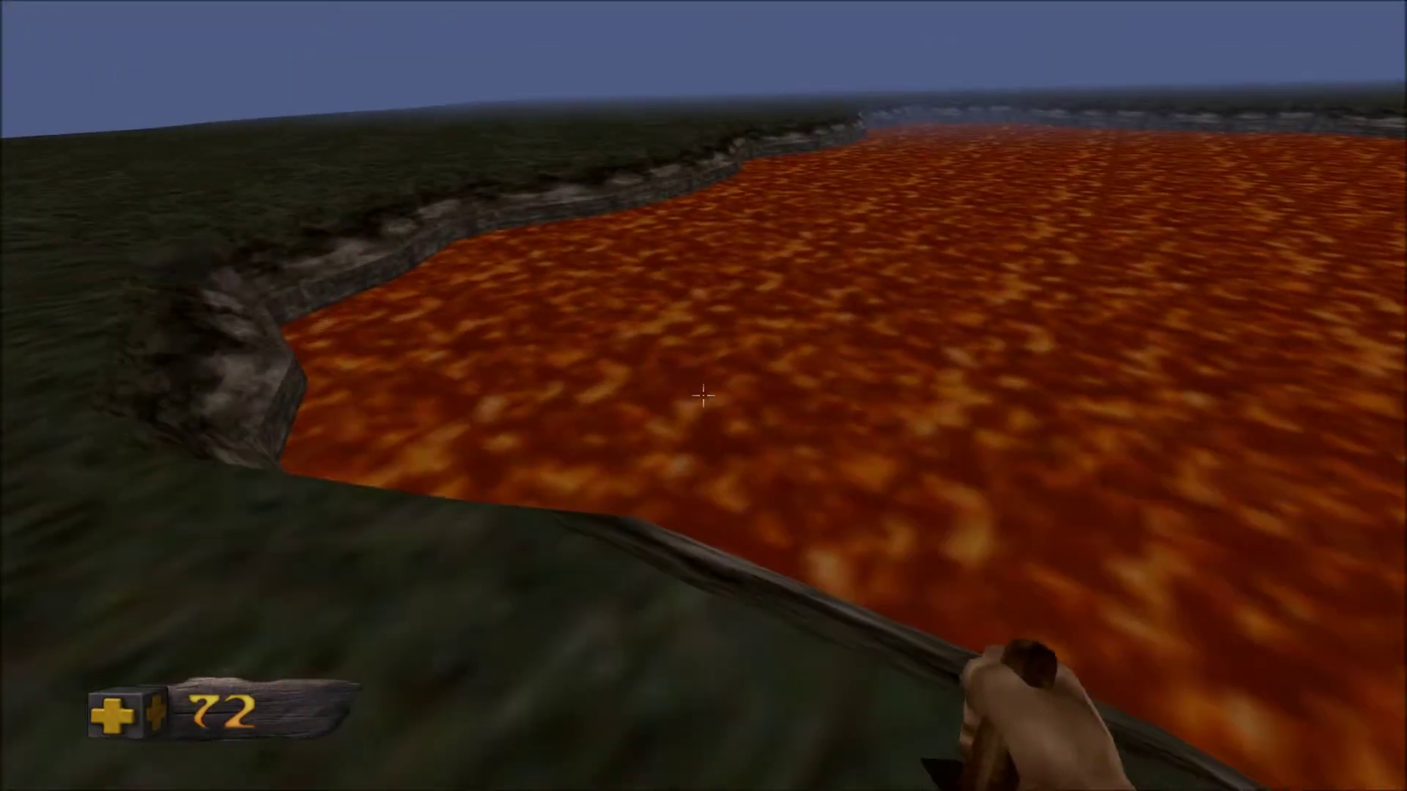
{"action": "key", "text": "a"}
{"action": "key", "text": "w"}
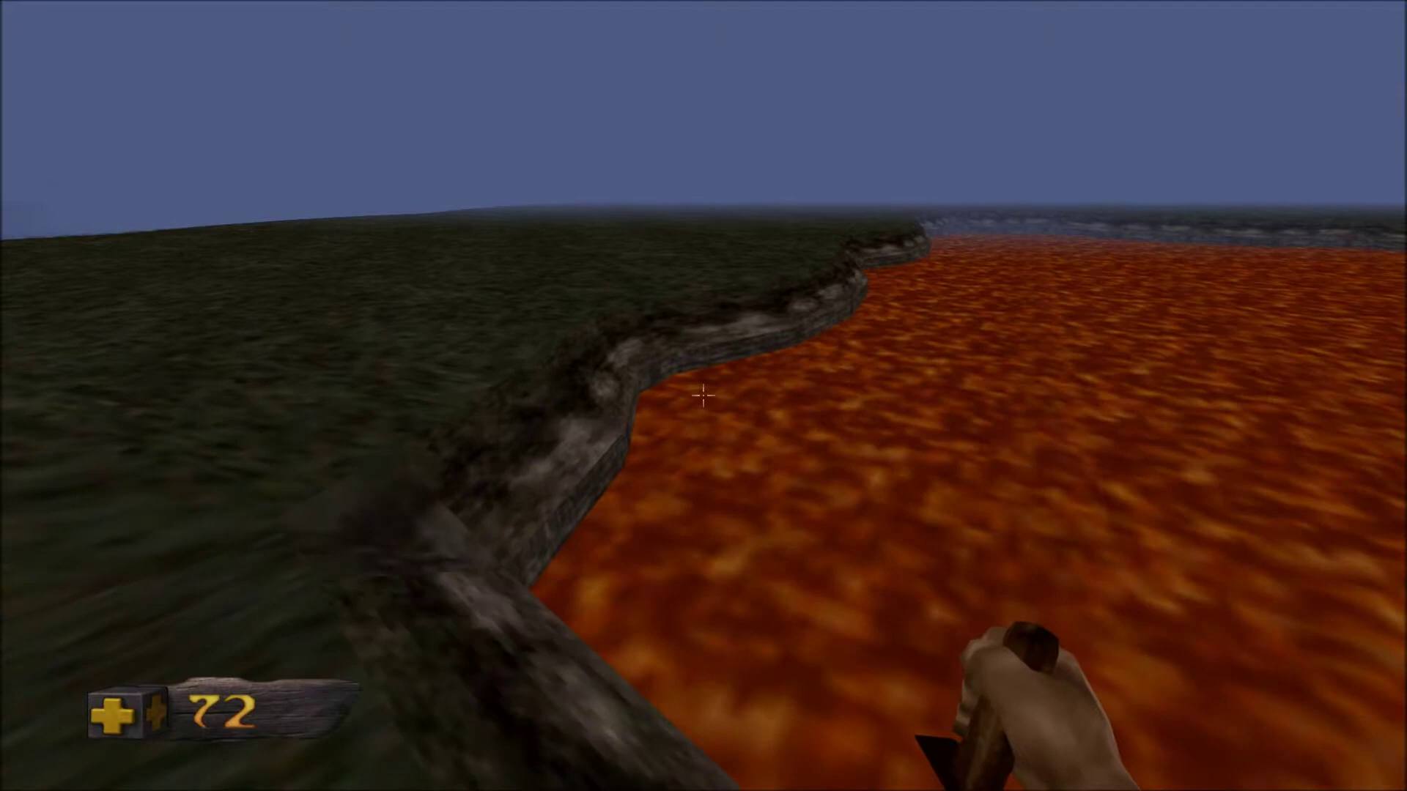
{"action": "key", "text": "a"}
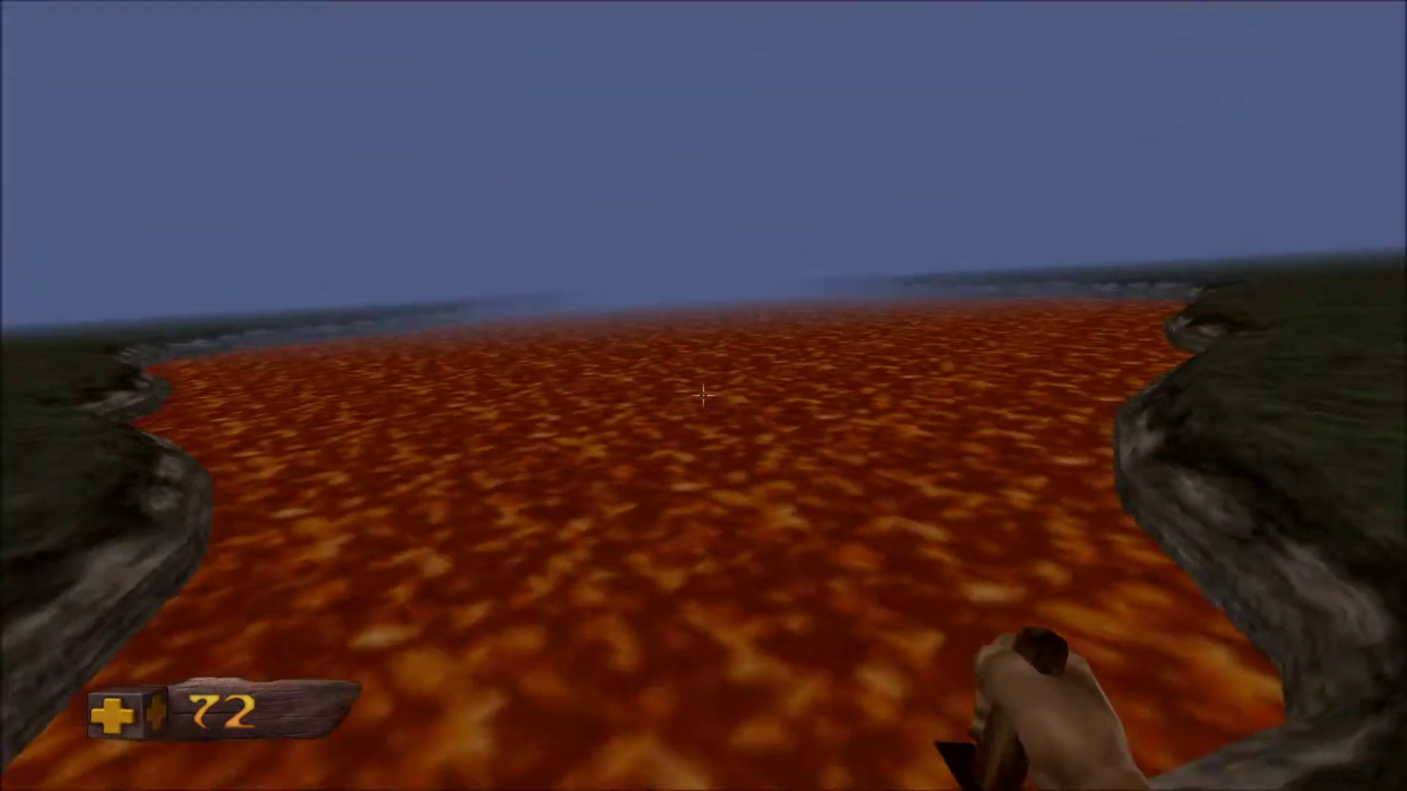
{"action": "key", "text": "w"}
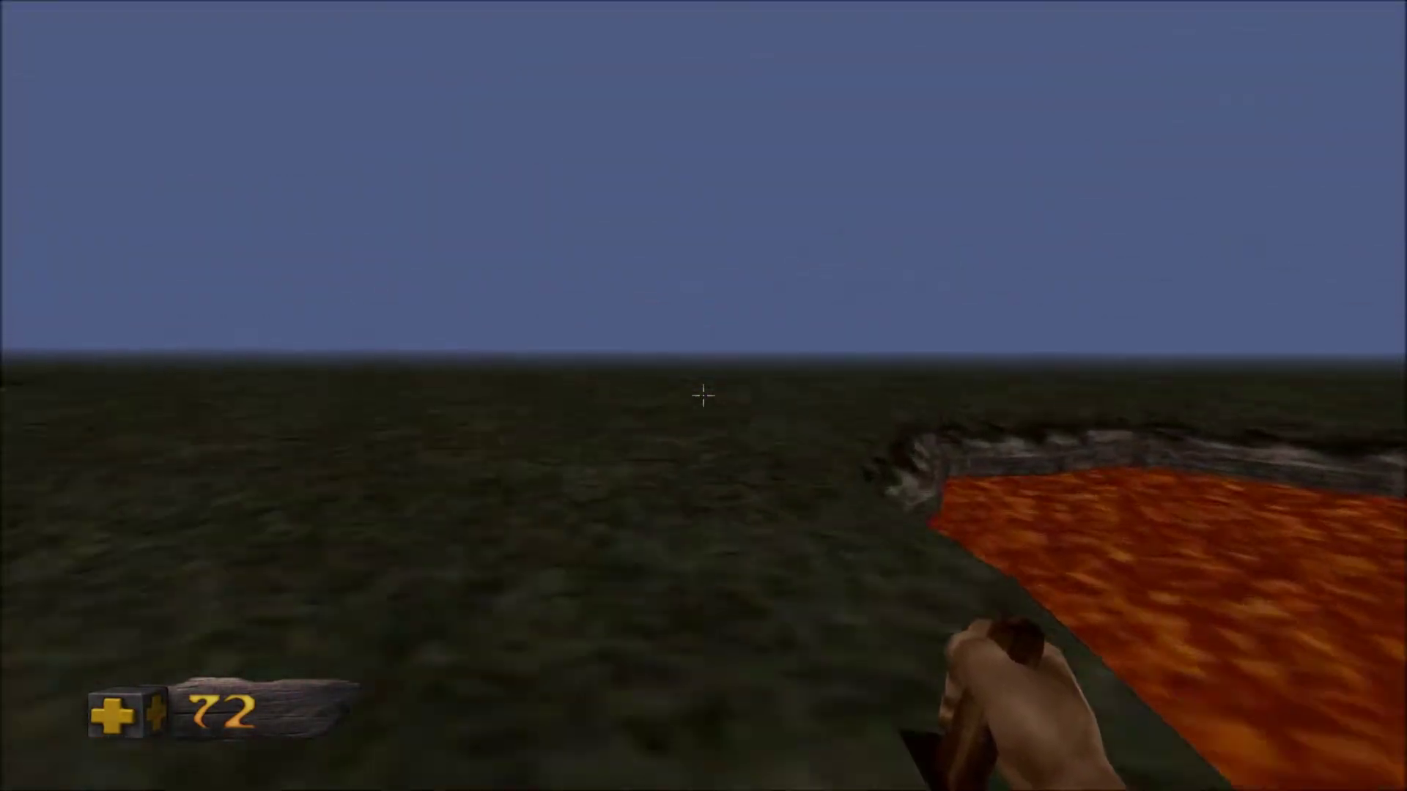
{"action": "key", "text": "d"}
{"action": "key", "text": "w"}
{"action": "key", "text": "space"}
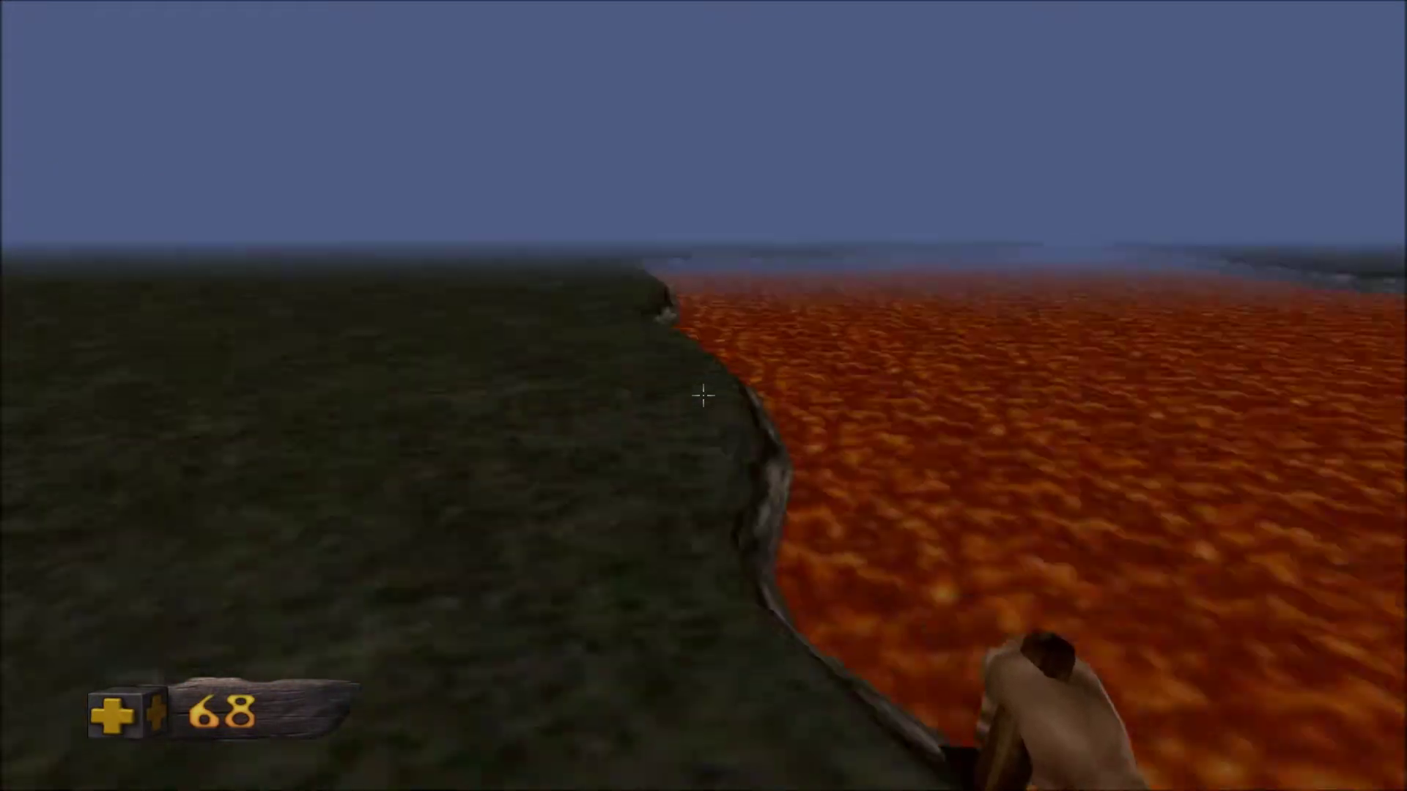
- Walk around the lava pool's bank to check it in the playtest, and quit the game to return to the Kex Editor
{"action": "key", "text": "w"}
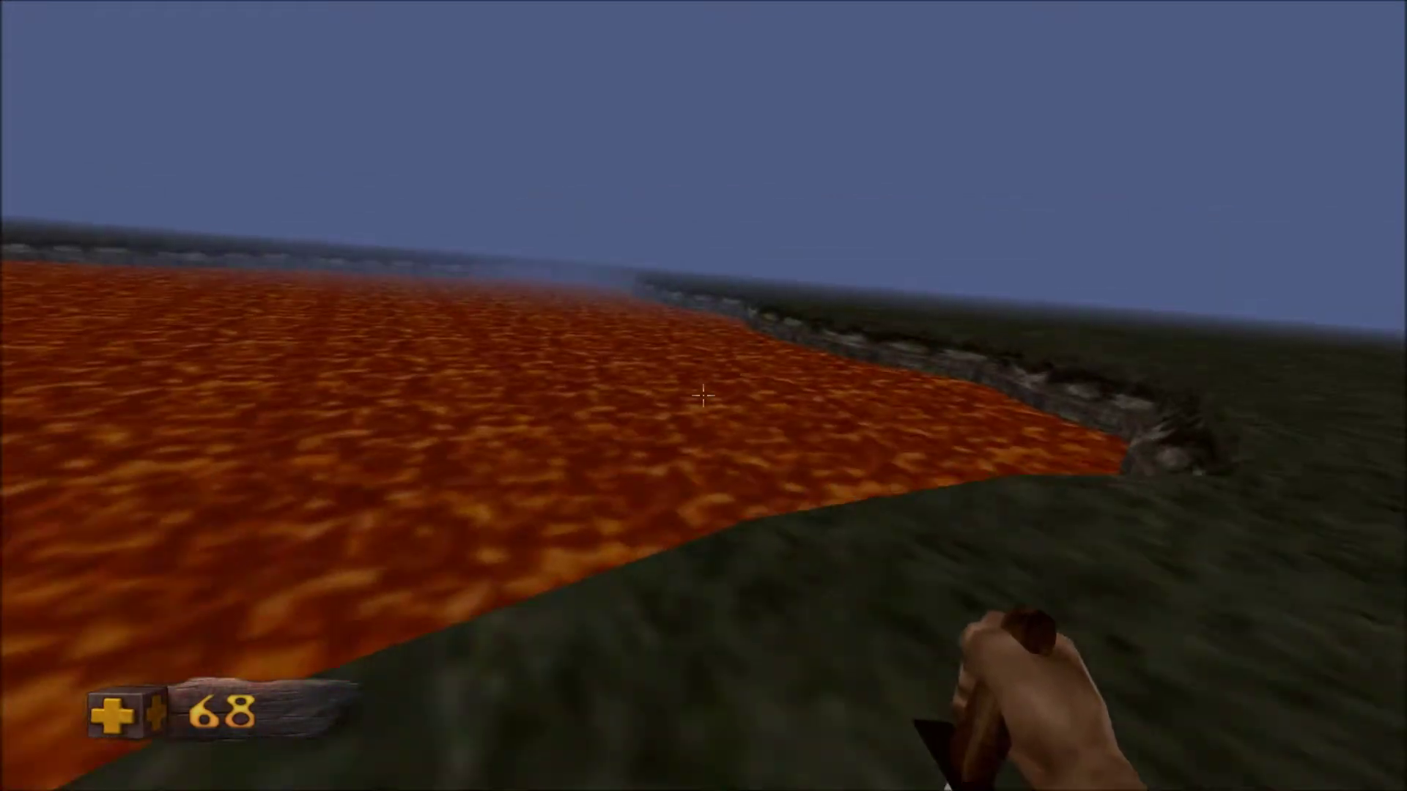
{"action": "key", "text": "w"}
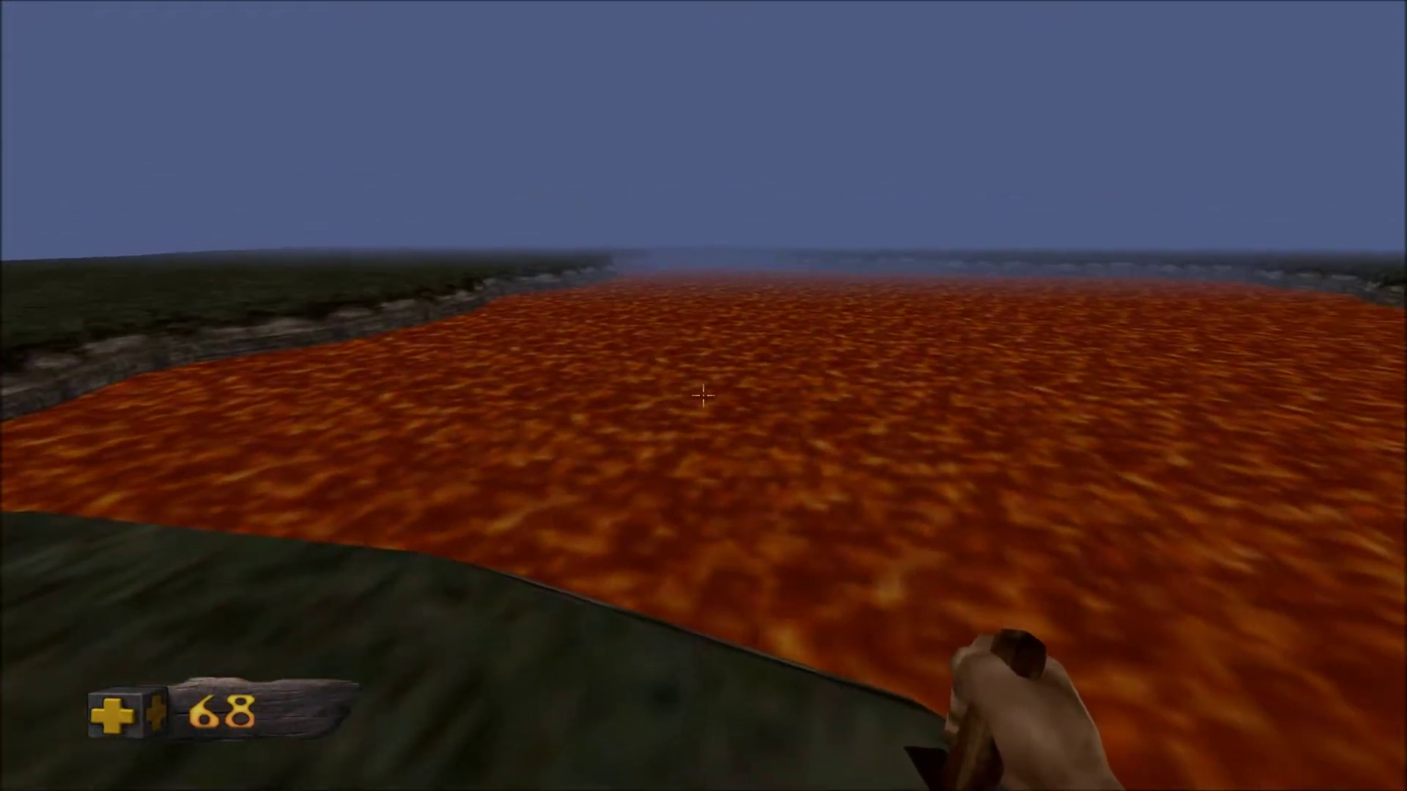
{"action": "key", "text": "w"}
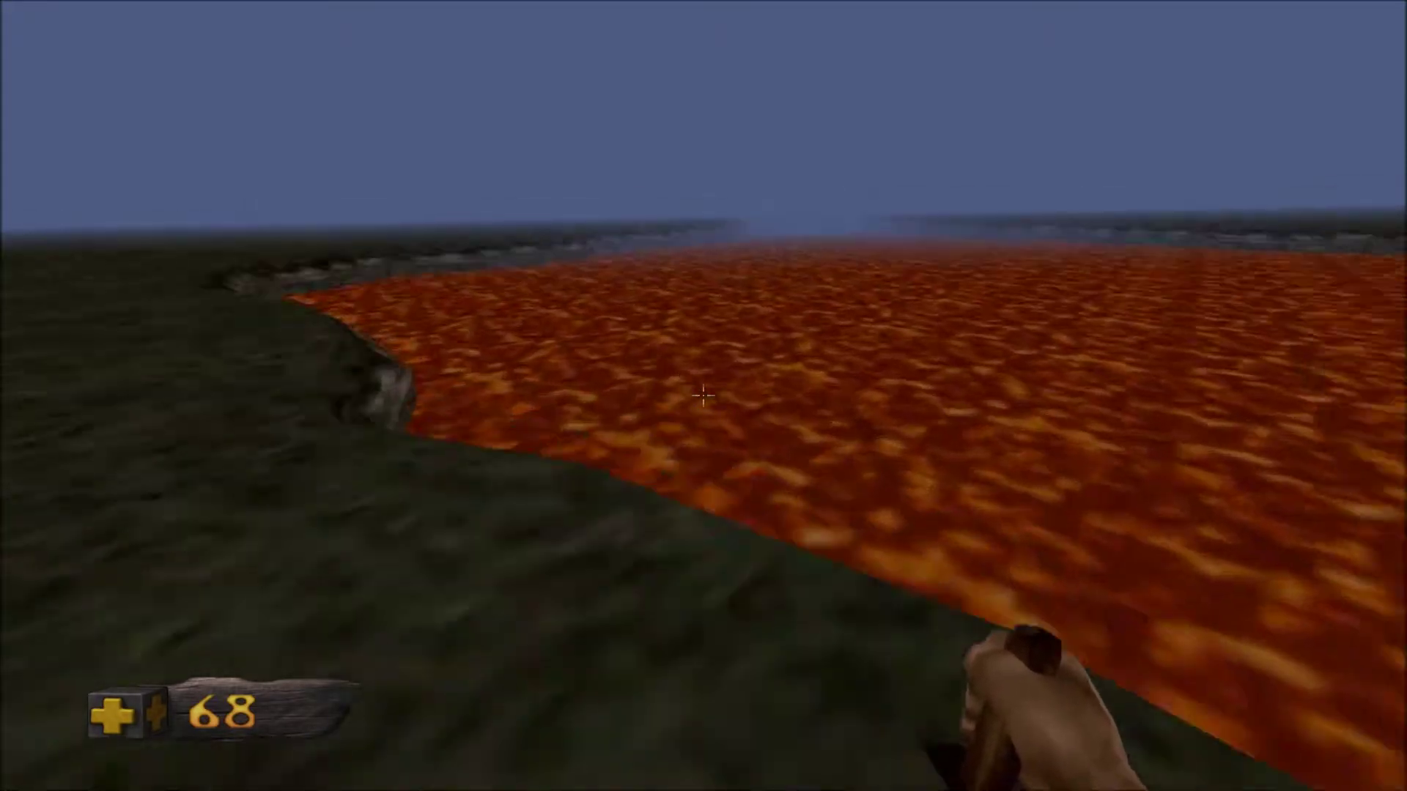
{"action": "key", "text": "w"}
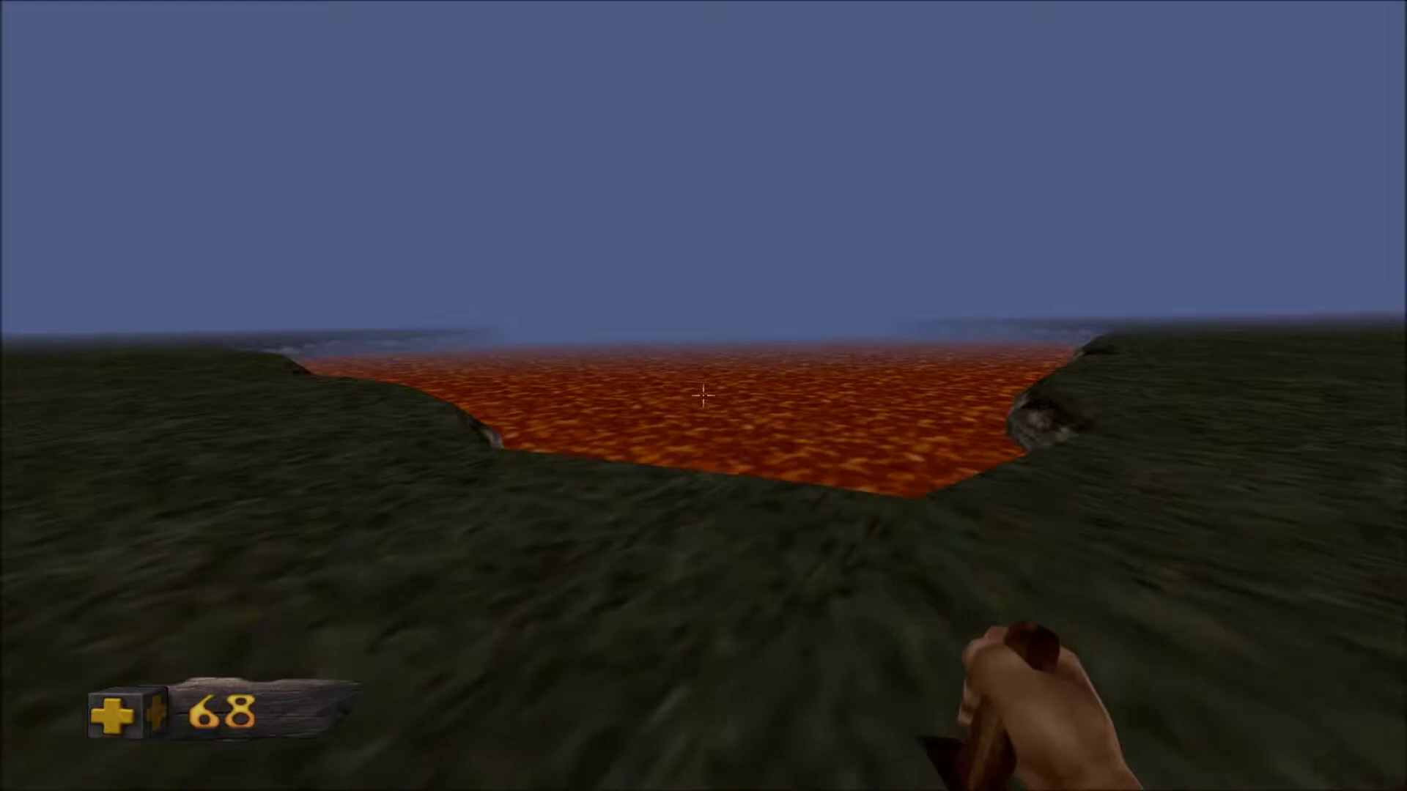
{"action": "key", "text": "Escape"}
{"action": "left_click", "coordinate": [697, 567]}
{"action": "left_click", "coordinate": [715, 425]}
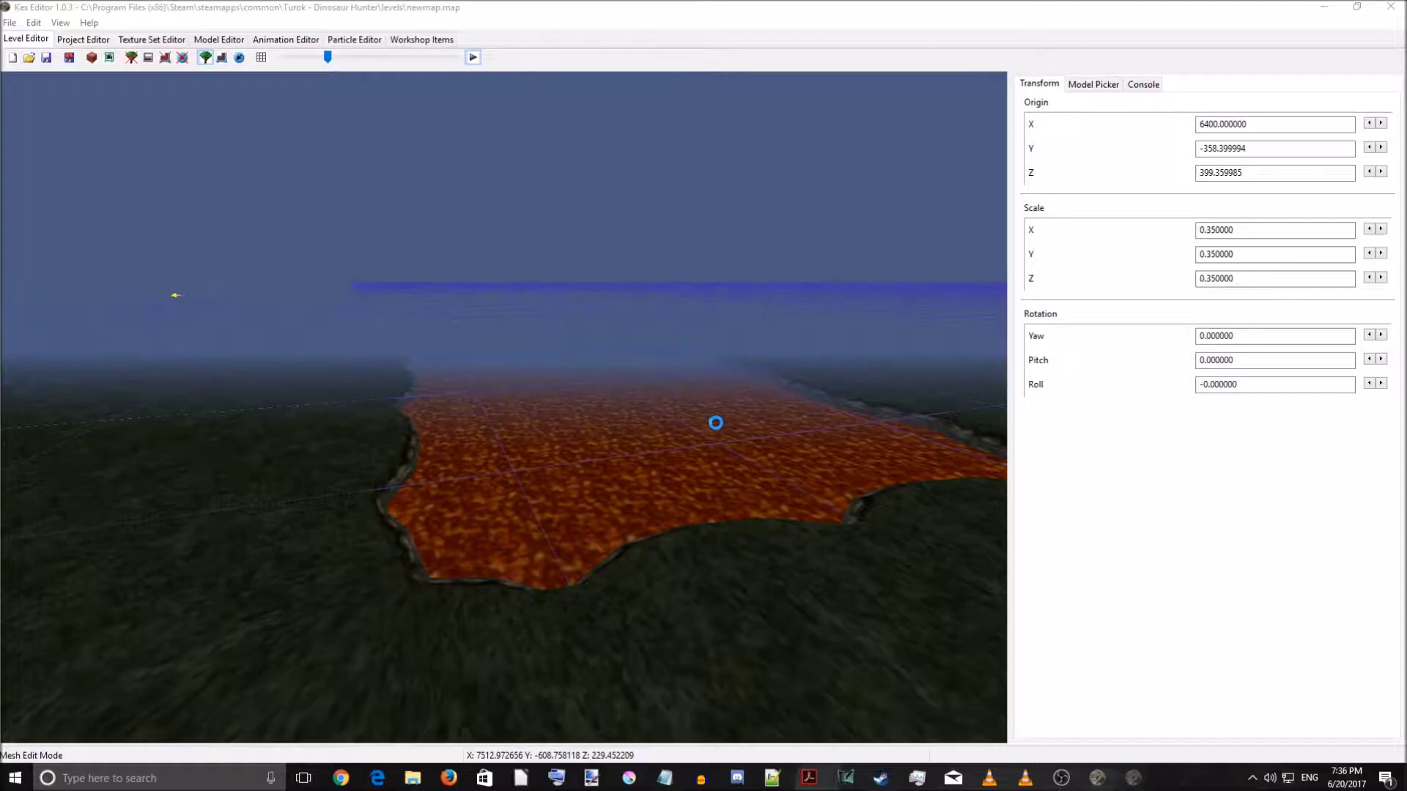
- Examine the lava pool and its banks in the level, and the cliff walls of the deep drop
{"action": "right_click_drag", "start_coordinate": [715, 453], "coordinate": [509, 507]}
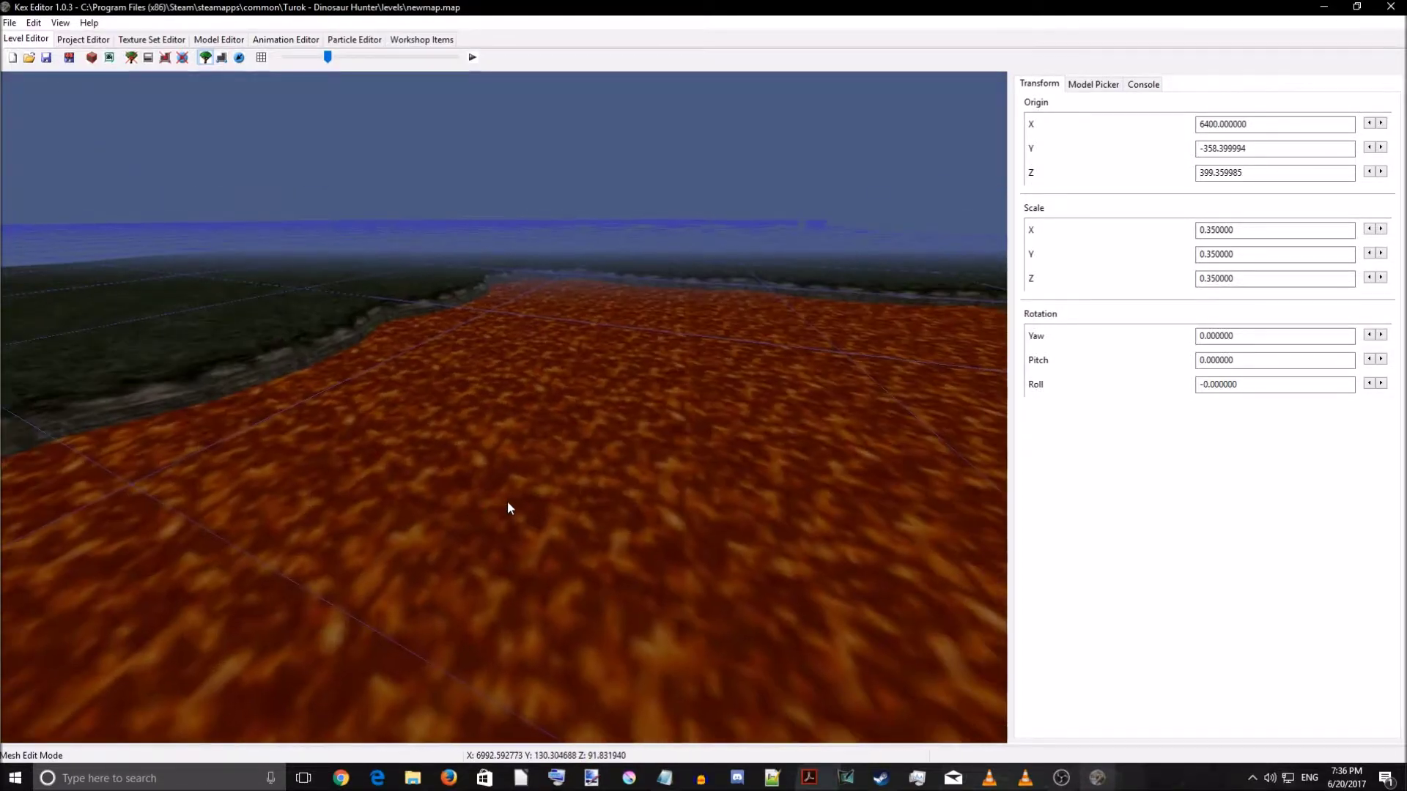
{"action": "right_click_drag", "start_coordinate": [593, 515], "coordinate": [501, 522]}
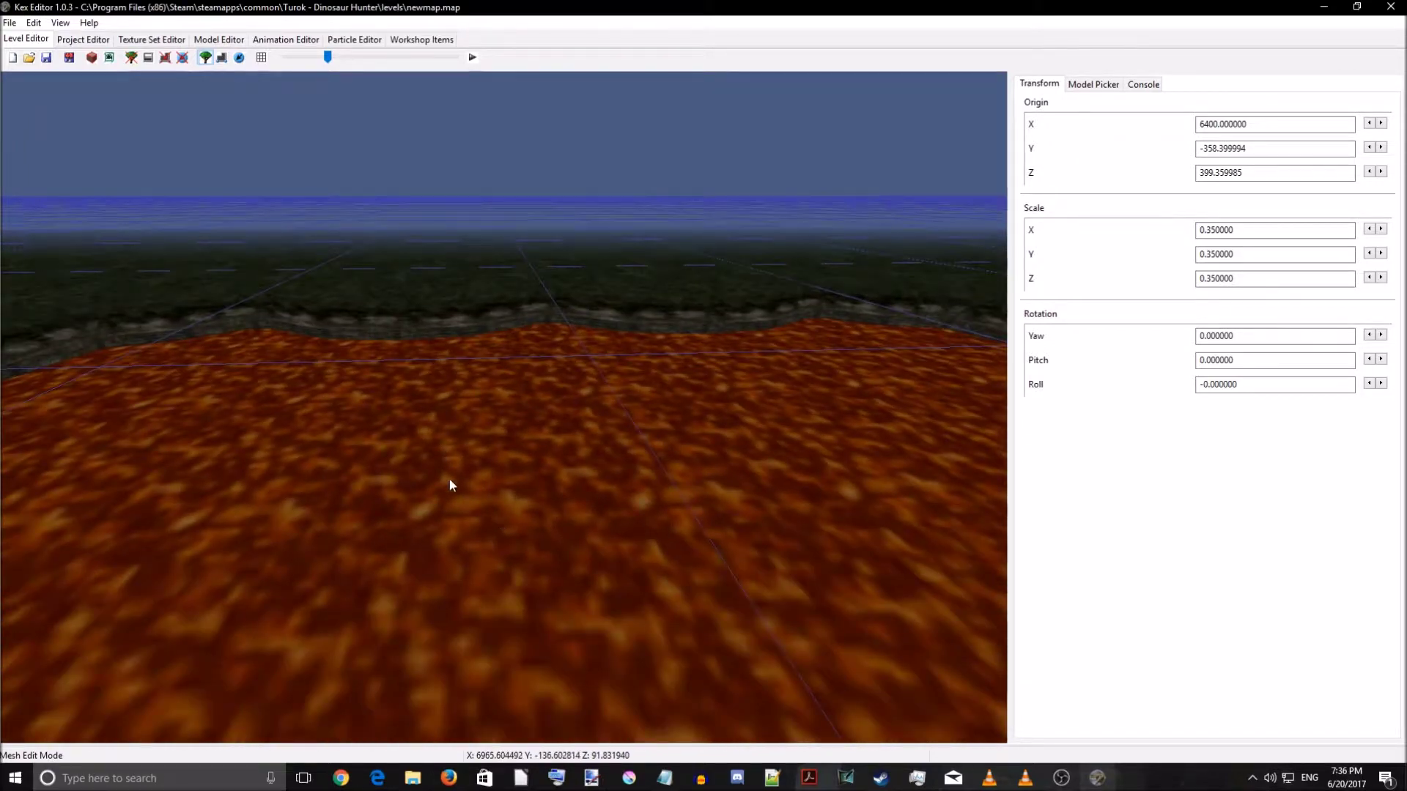
{"action": "right_click_drag", "start_coordinate": [543, 472], "coordinate": [623, 581]}
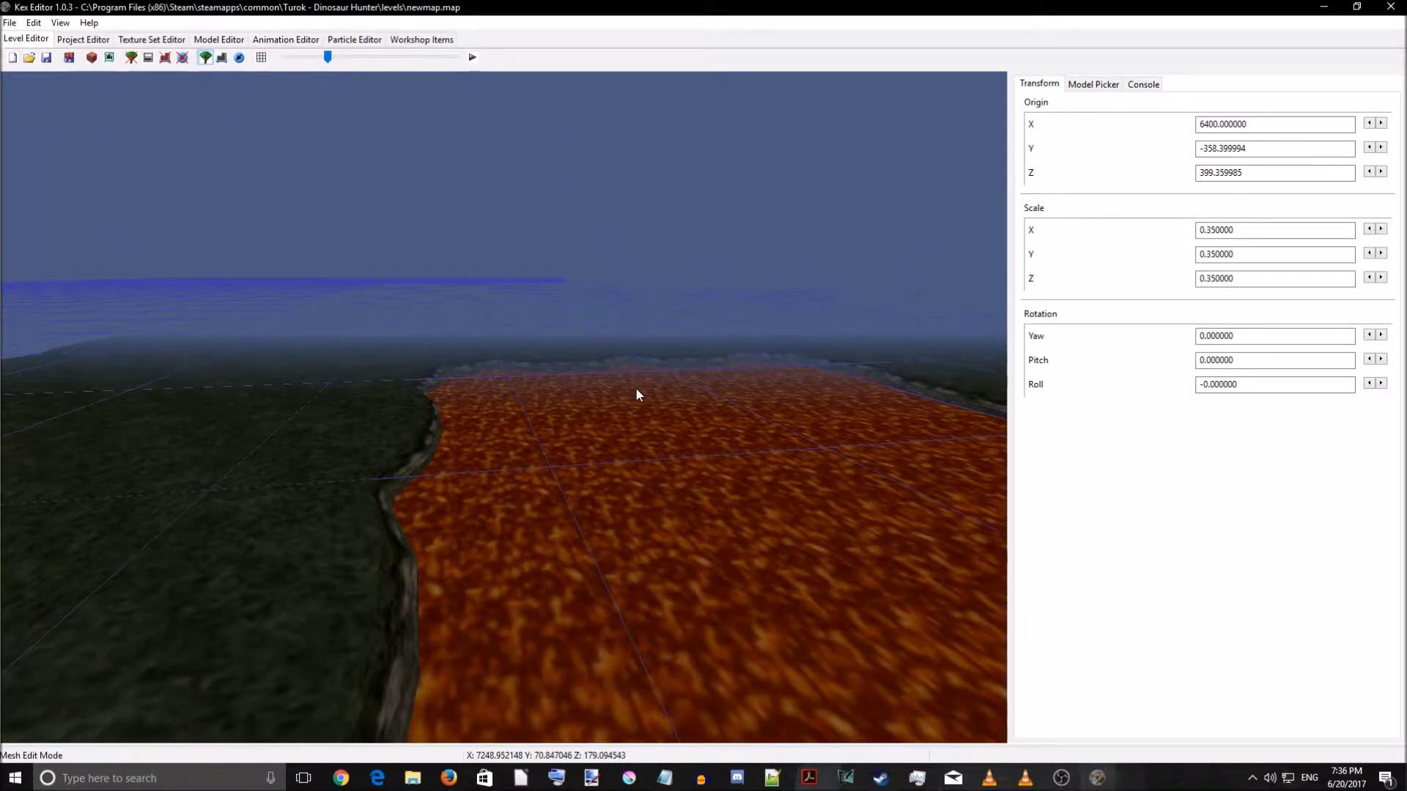
{"action": "key", "text": "s"}
{"action": "right_click_drag", "start_coordinate": [636, 389], "coordinate": [705, 371]}
{"action": "key", "text": "w"}
{"action": "key", "text": "a"}
{"action": "key", "text": "w"}
{"action": "right_click_drag", "start_coordinate": [548, 424], "coordinate": [555, 627]}
{"action": "key", "text": "s"}
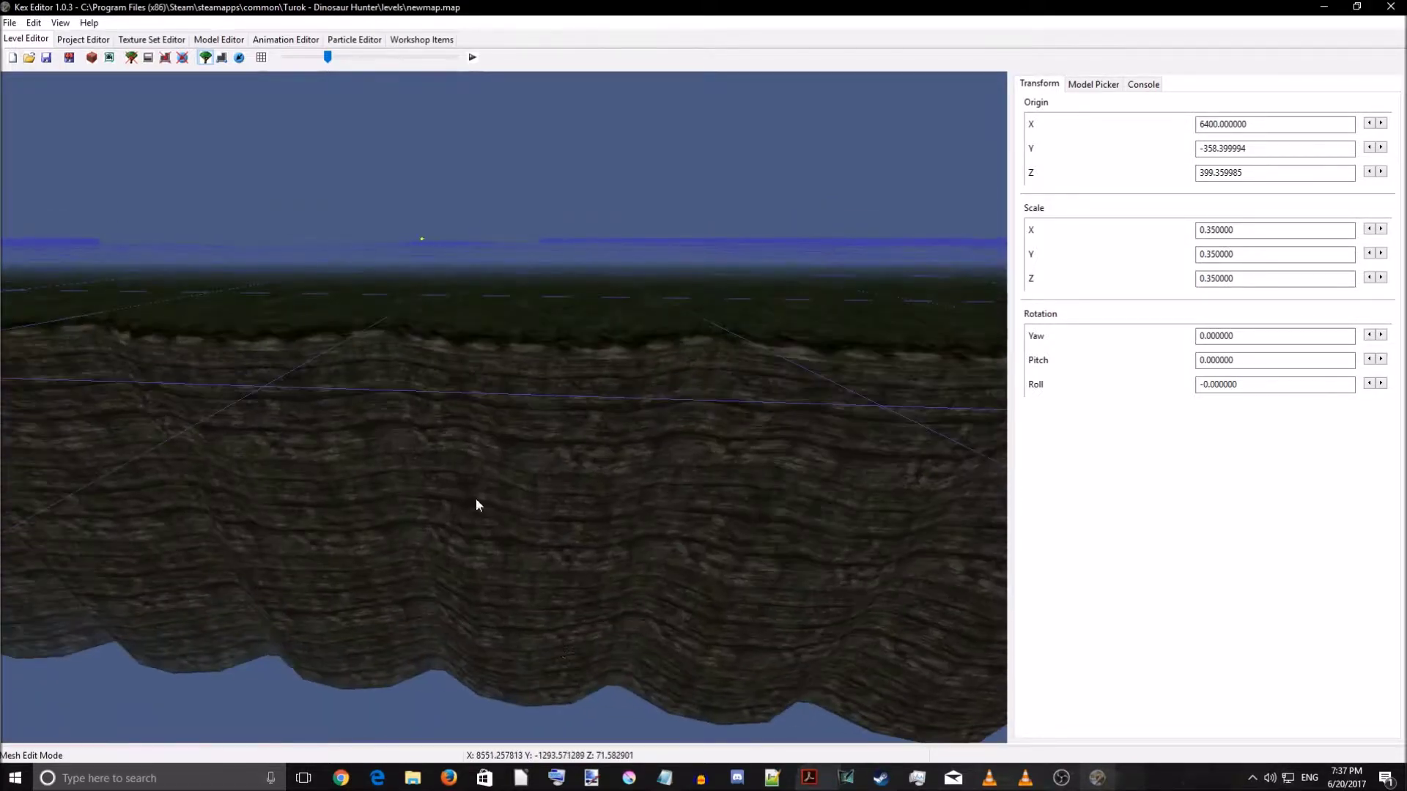
- In collision edit mode, select all the floor sectors at the base of the cliff drop
{"action": "left_click", "coordinate": [222, 58]}
{"action": "right_click_drag", "start_coordinate": [260, 173], "coordinate": [473, 430]}
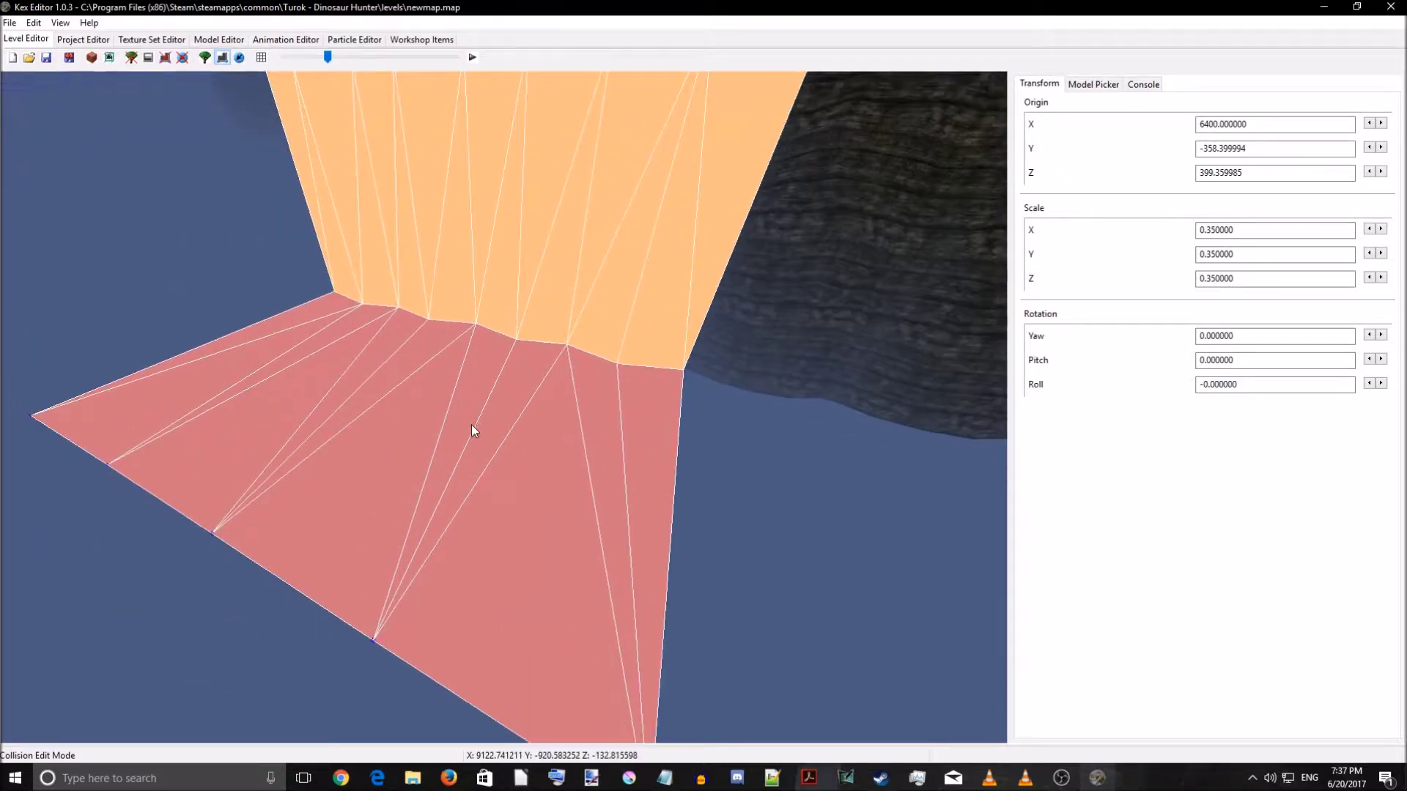
{"action": "left_click", "coordinate": [649, 424]}
{"action": "left_click", "coordinate": [610, 427]}
{"action": "left_click", "coordinate": [548, 490]}
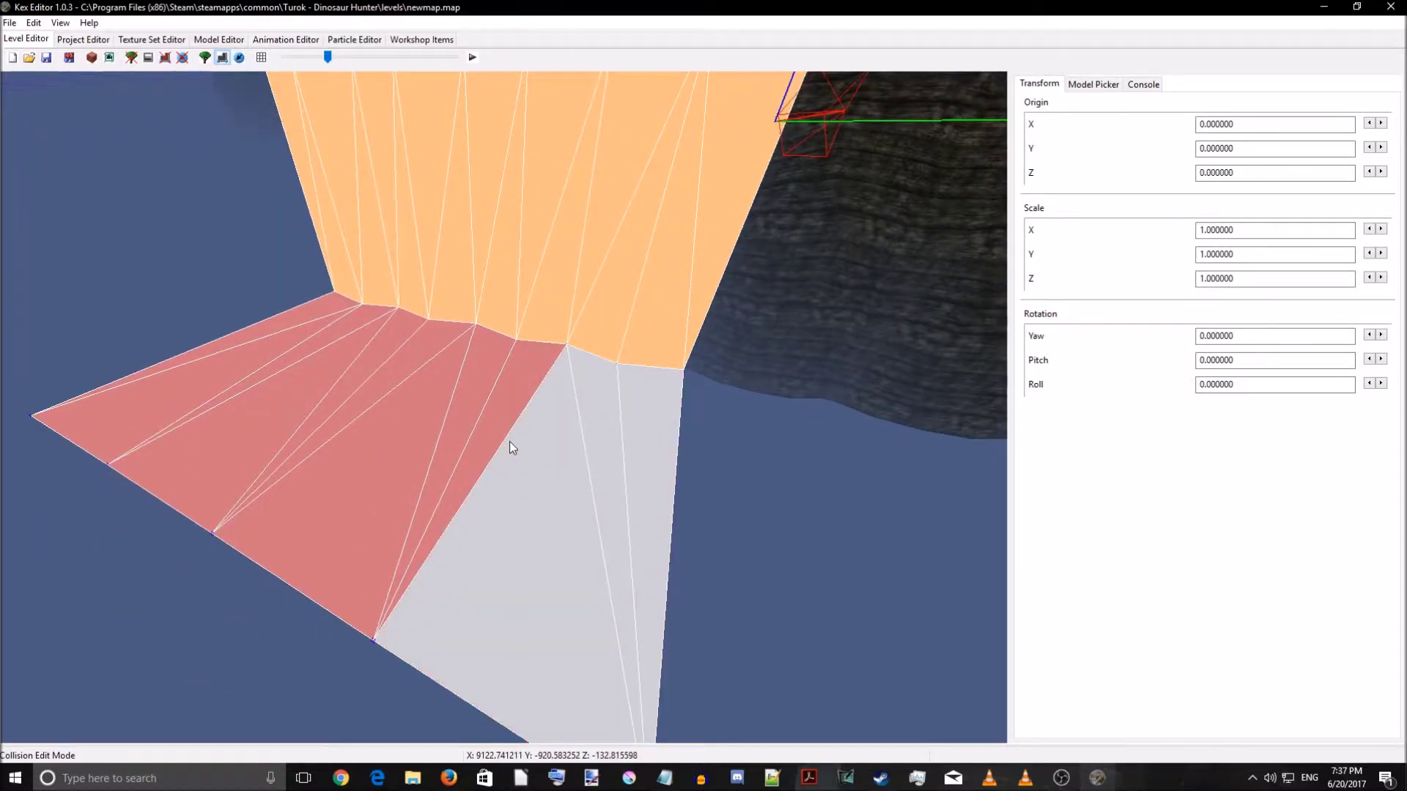
{"action": "left_click", "coordinate": [479, 425]}
{"action": "left_click", "coordinate": [389, 422]}
{"action": "left_click", "coordinate": [383, 389]}
{"action": "left_click", "coordinate": [352, 375]}
{"action": "left_click", "coordinate": [298, 368]}
{"action": "left_click", "coordinate": [305, 351]}
{"action": "left_click", "coordinate": [274, 337]}
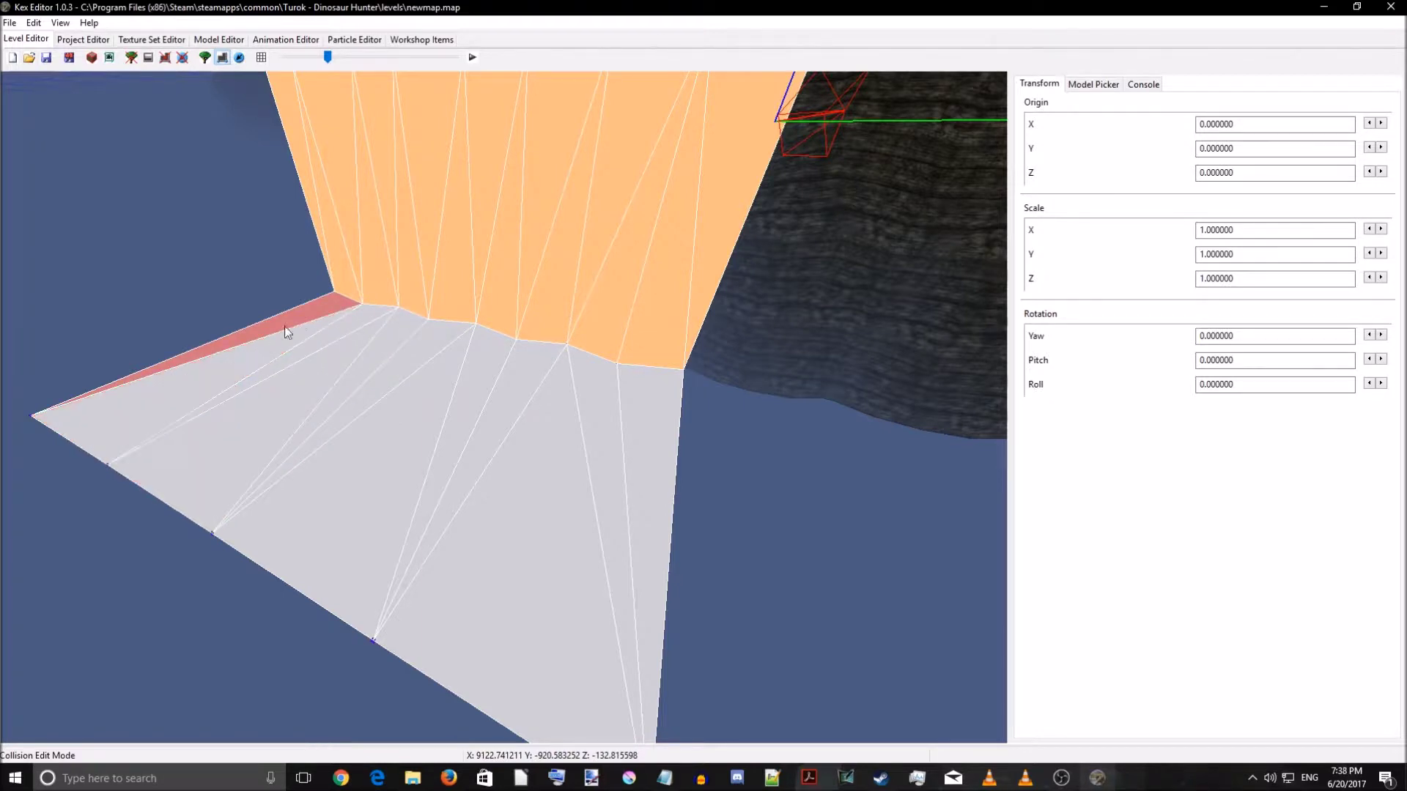
{"action": "left_click", "coordinate": [275, 337]}
- Enable the Death Pit flag in the properties of the selected floor sectors
{"action": "right_click_drag", "start_coordinate": [312, 315], "coordinate": [516, 415]}
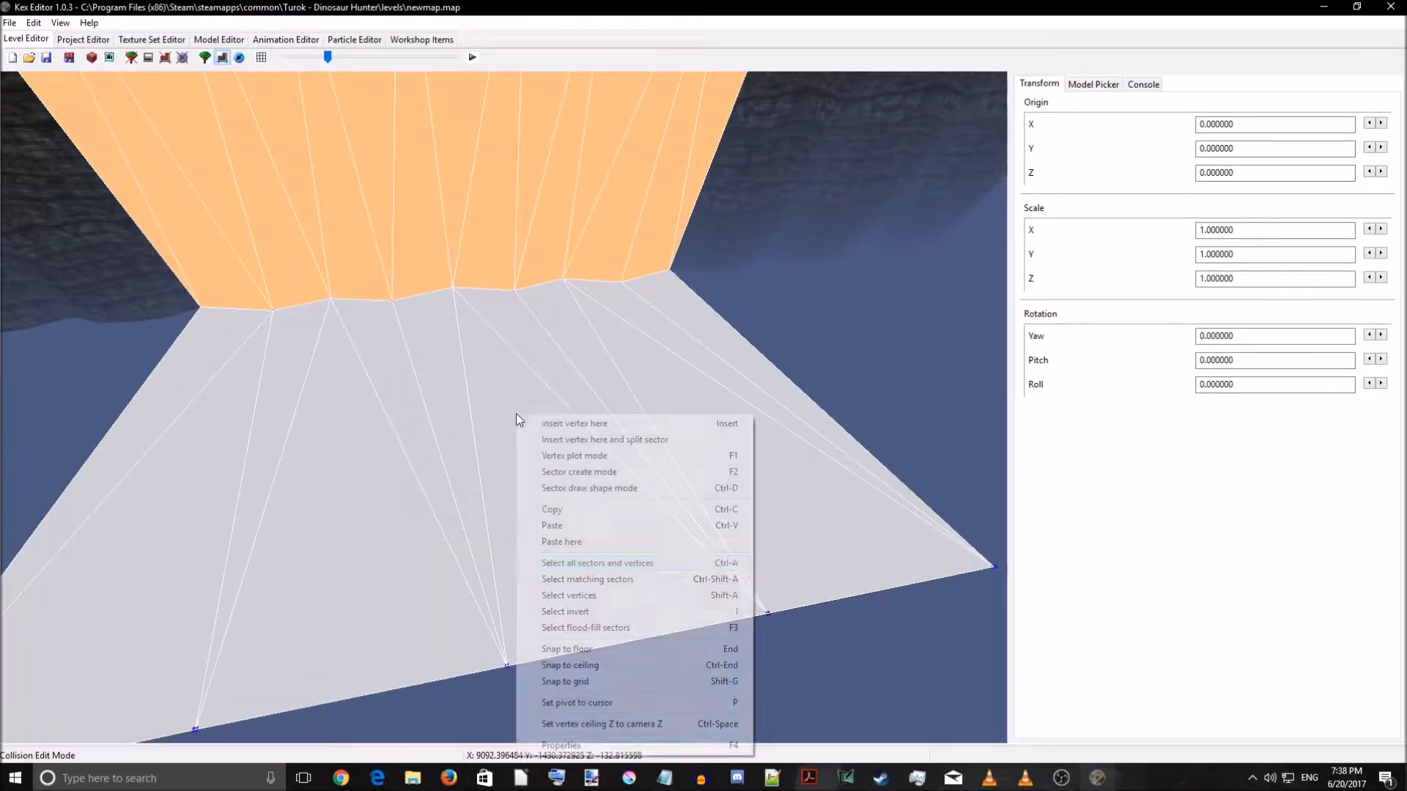
{"action": "left_click", "coordinate": [564, 746]}
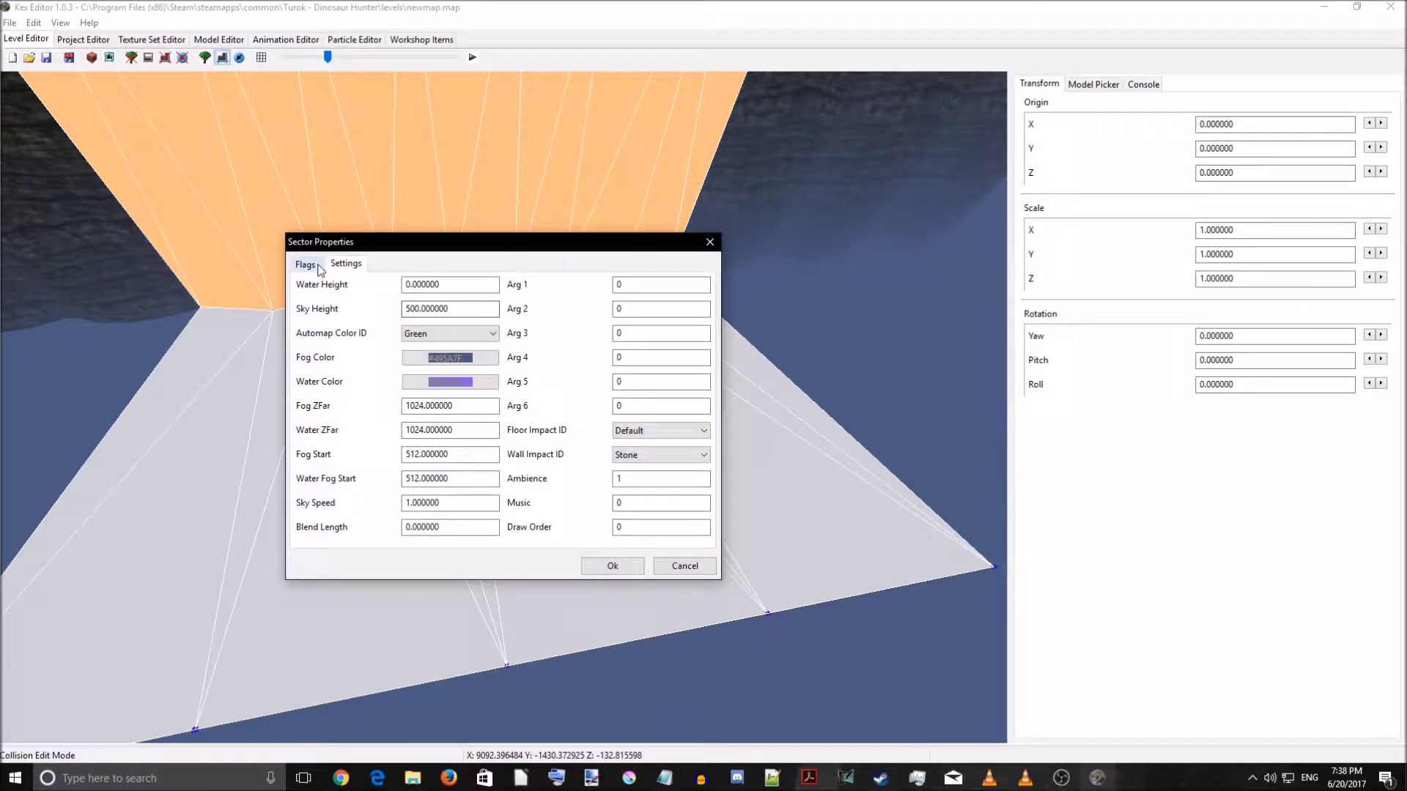
{"action": "left_click", "coordinate": [320, 269]}
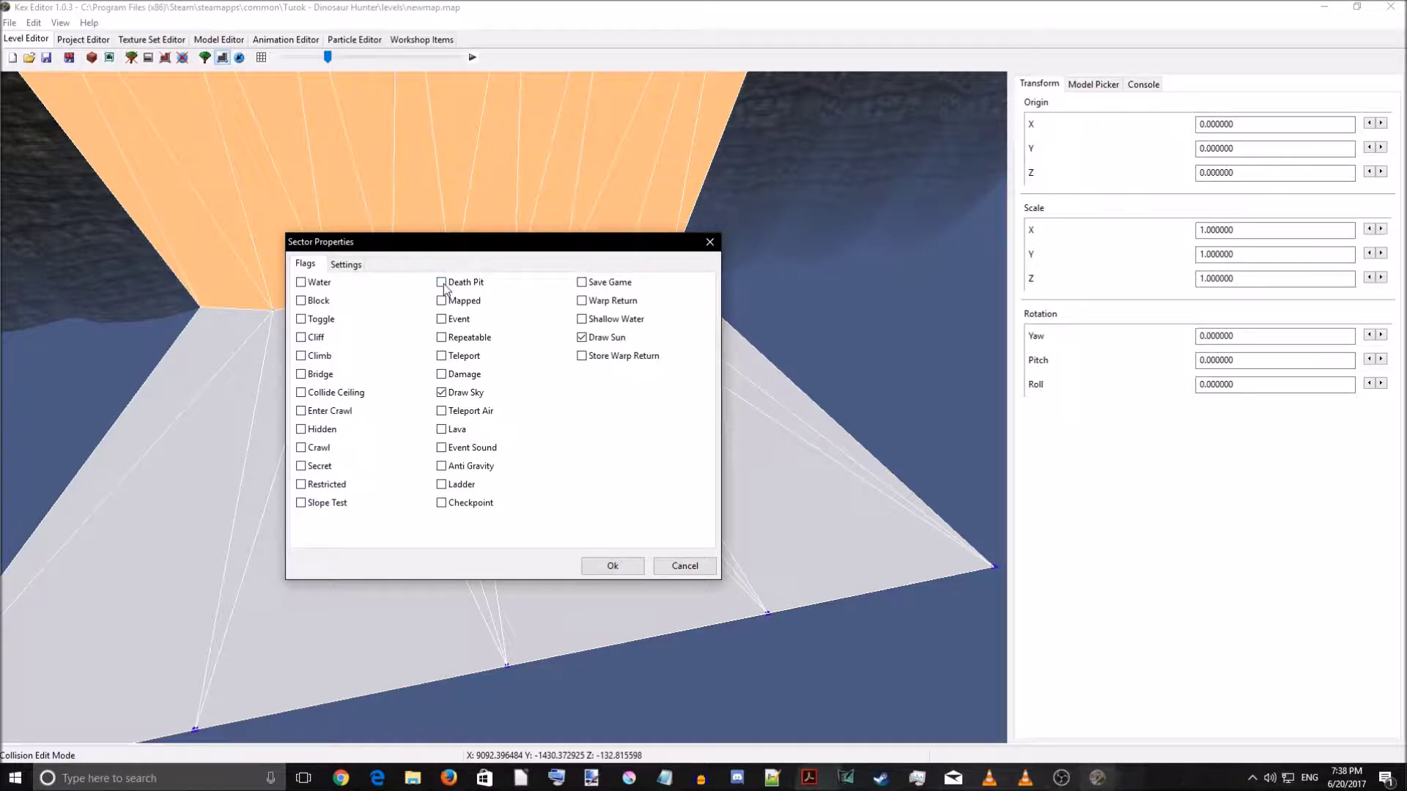
{"action": "left_click", "coordinate": [611, 566]}
{"action": "right_click_drag", "start_coordinate": [602, 563], "coordinate": [438, 534]}
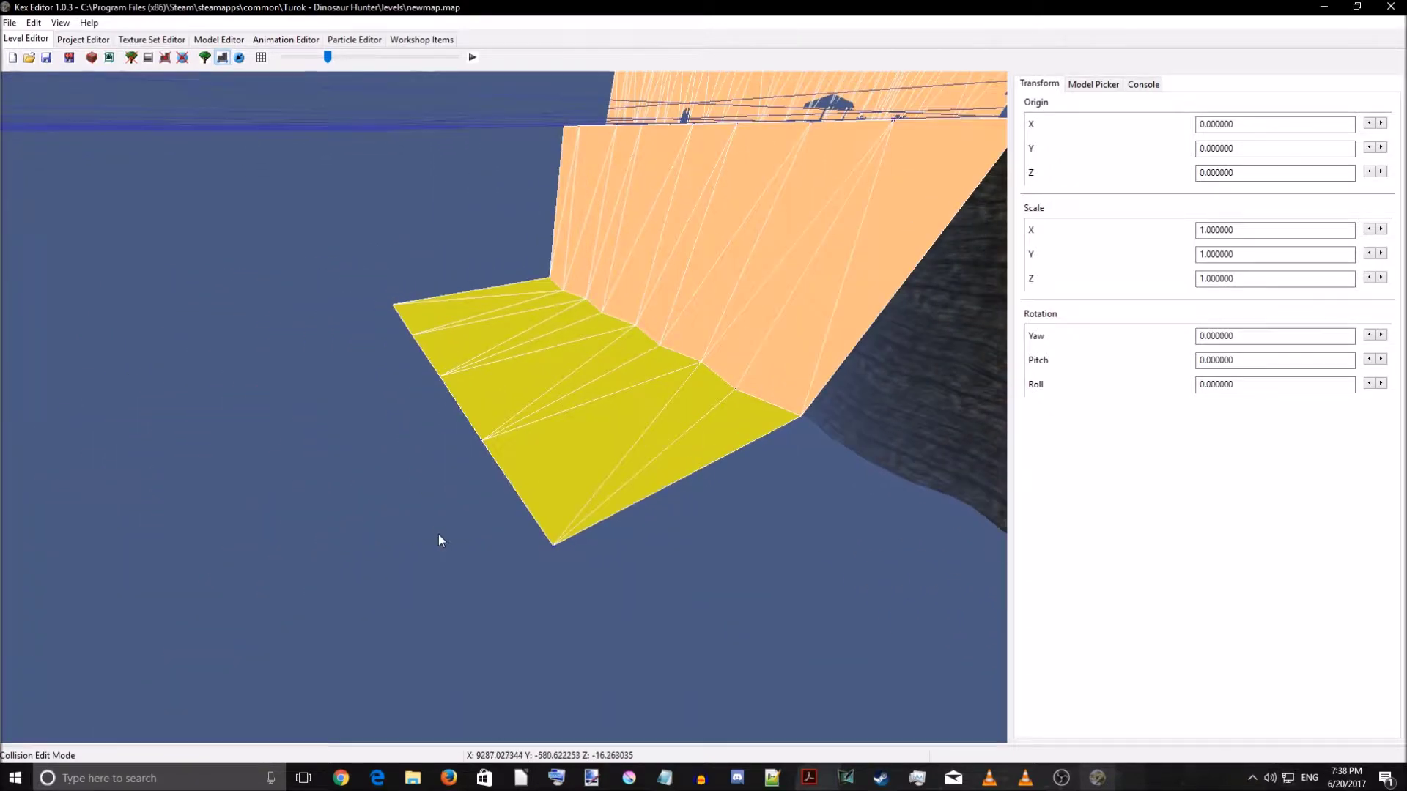
- Save the level, overwriting the existing map file newmap.map
{"action": "left_click", "coordinate": [46, 58]}
{"action": "left_click", "coordinate": [655, 342]}
{"action": "left_click", "coordinate": [874, 498]}
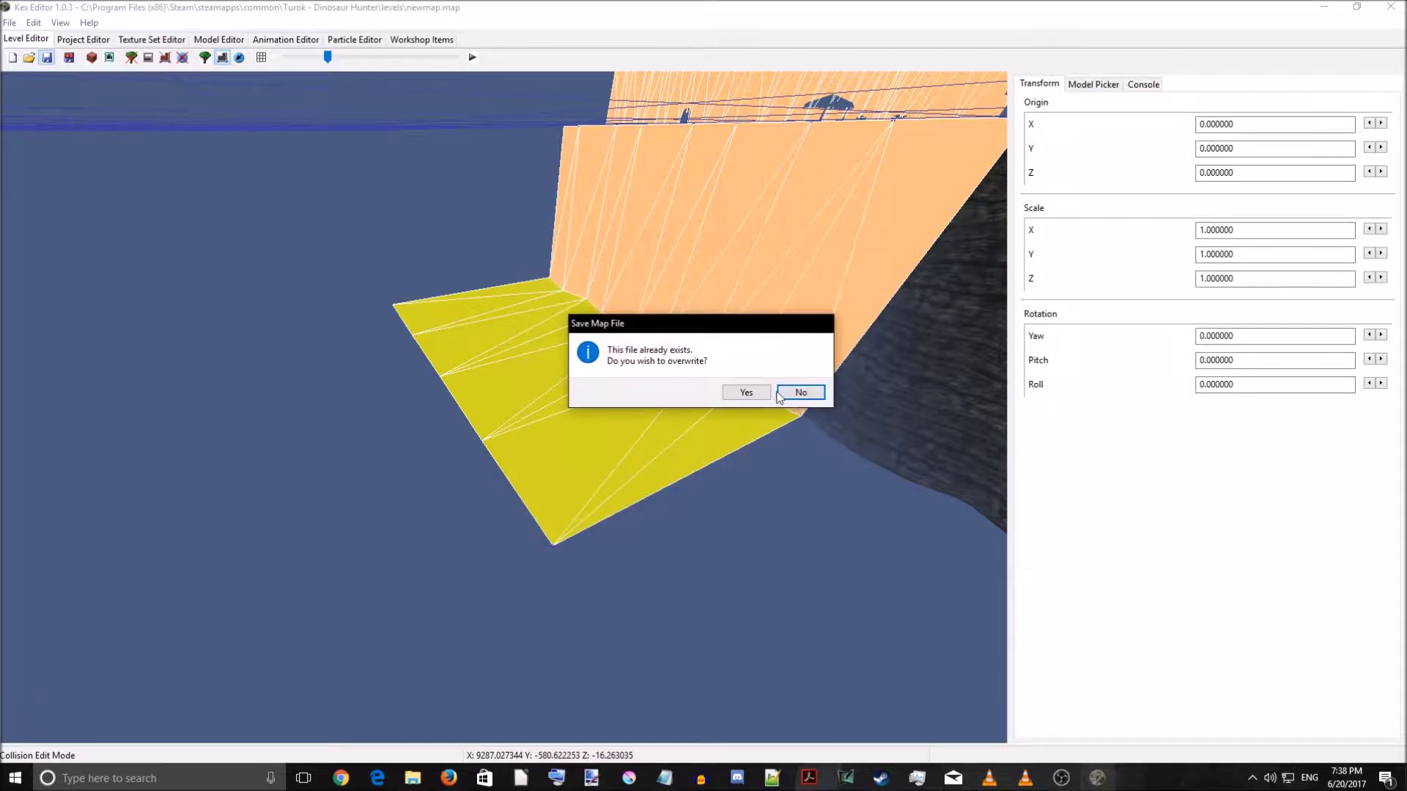
{"action": "left_click", "coordinate": [749, 391]}
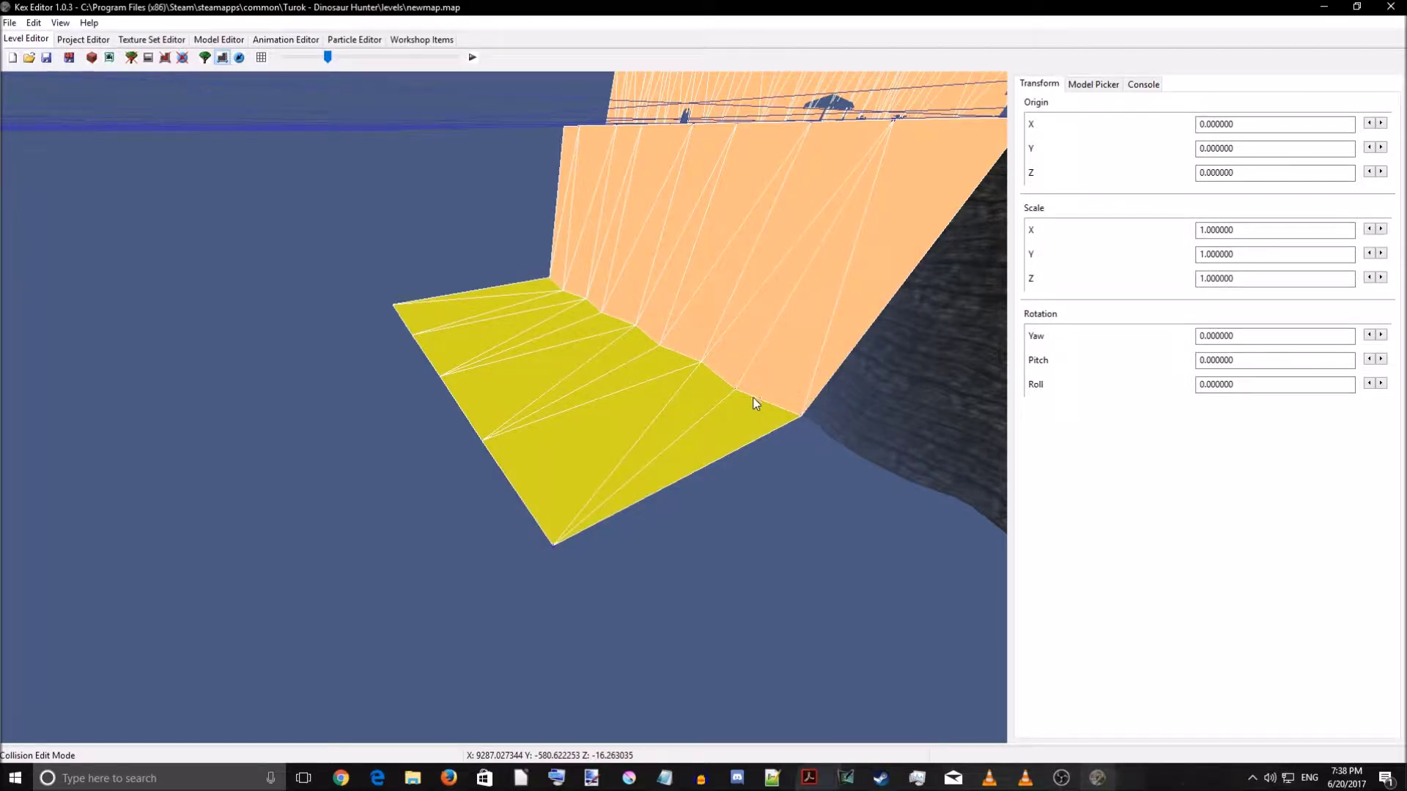
- Launch the level for a playtest and walk from the starting area across the grassland toward the cliff drop
{"action": "left_click", "coordinate": [472, 58]}
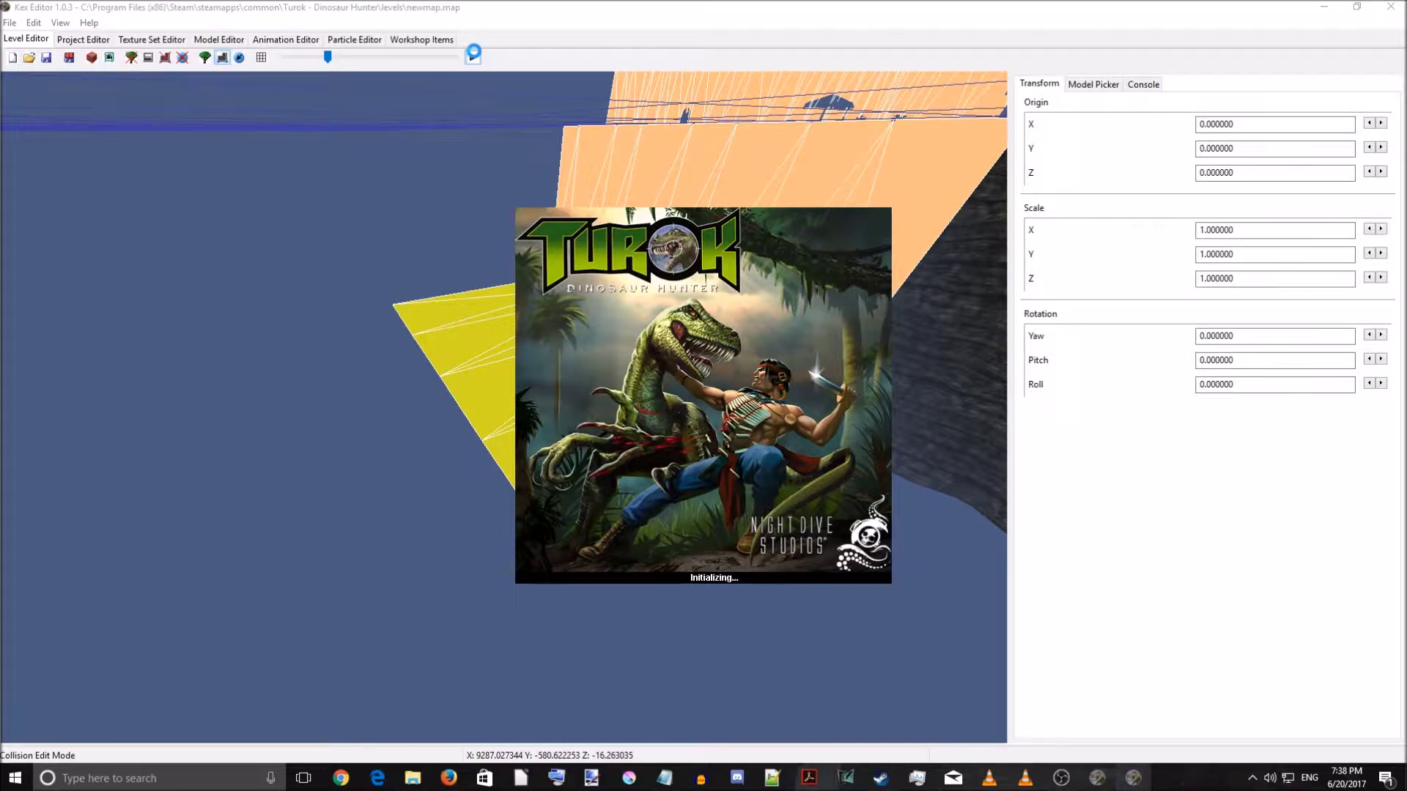
{"action": "key", "text": "Escape"}
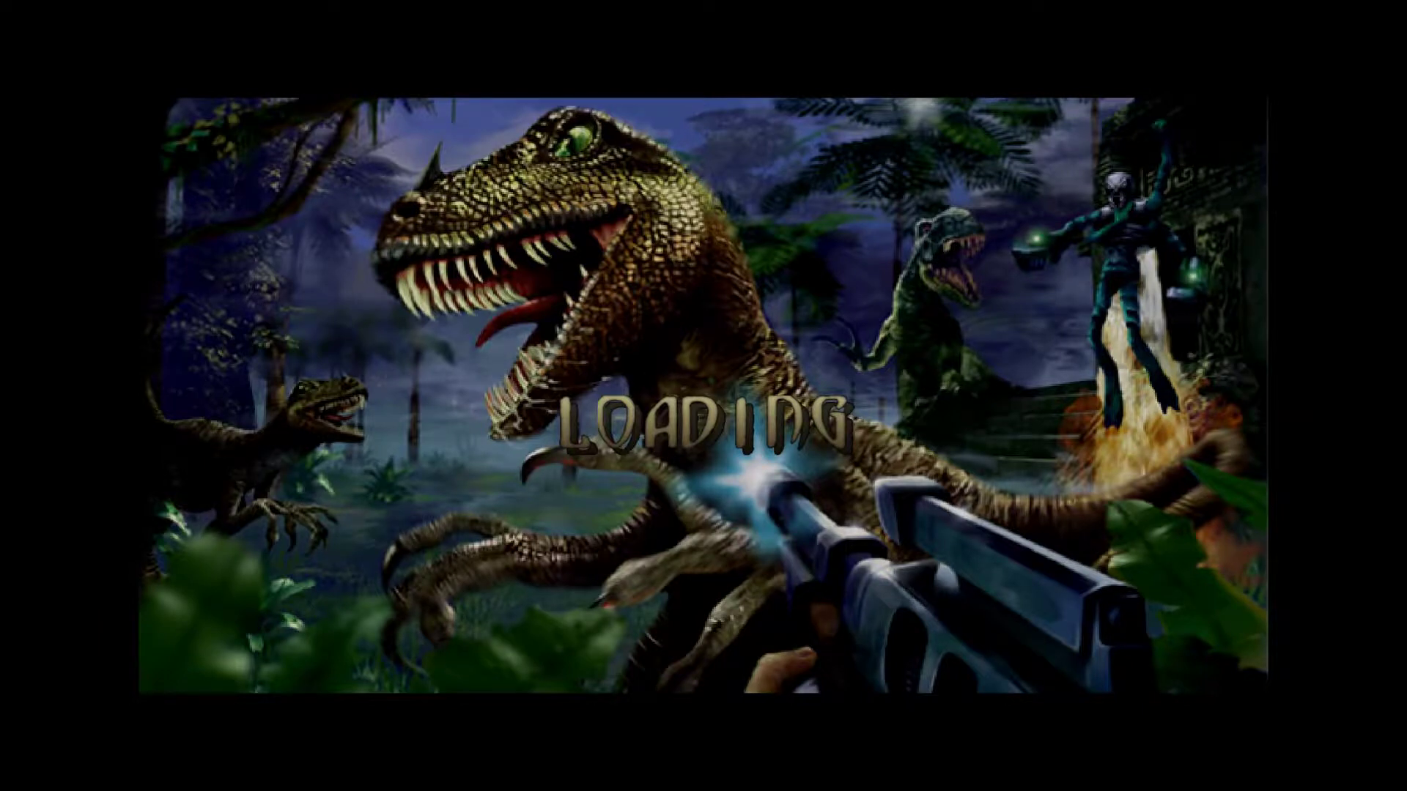
{"action": "key", "text": "w"}
{"action": "key", "text": "w"}
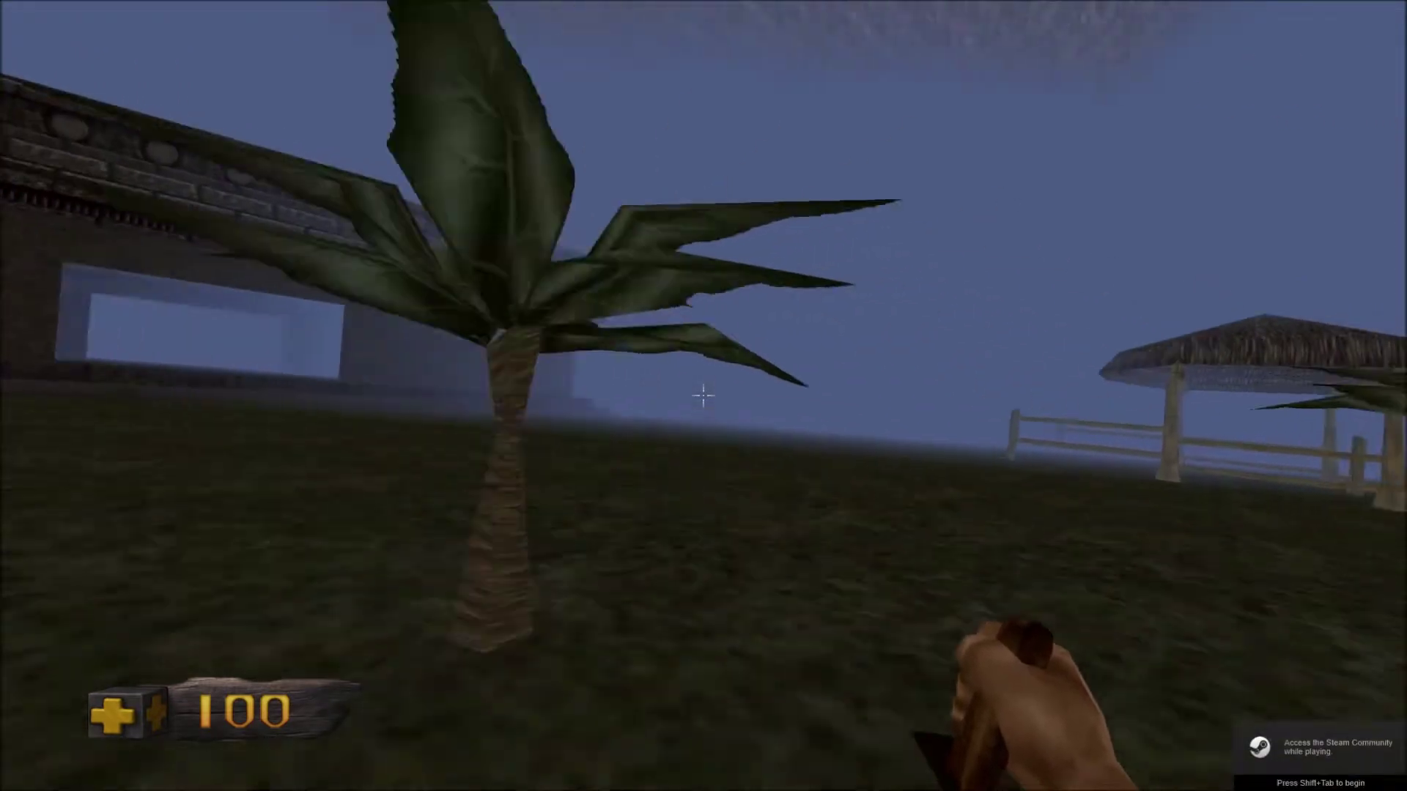
{"action": "key", "text": "w"}
{"action": "key", "text": "a"}
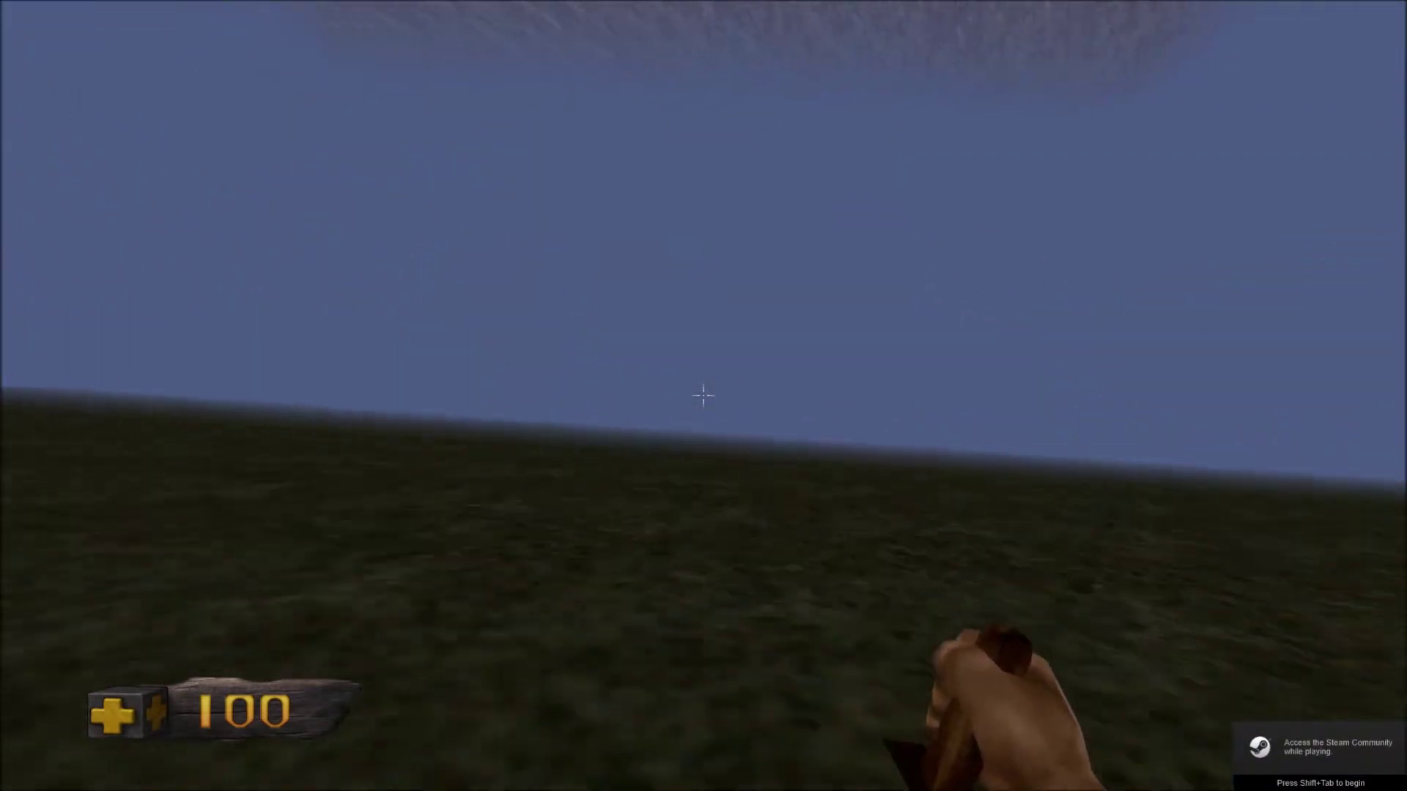
{"action": "key", "text": "a"}
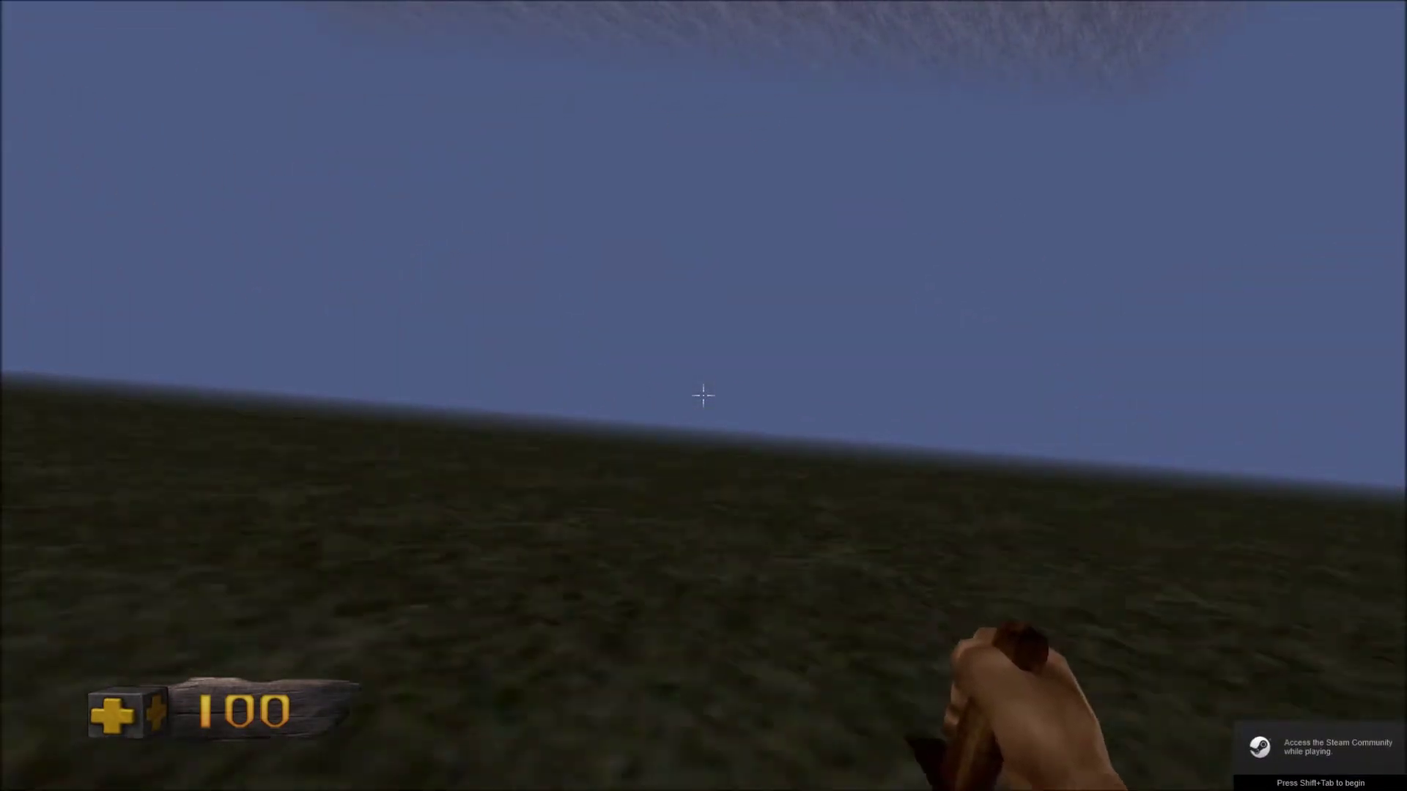
{"action": "key", "text": "a"}
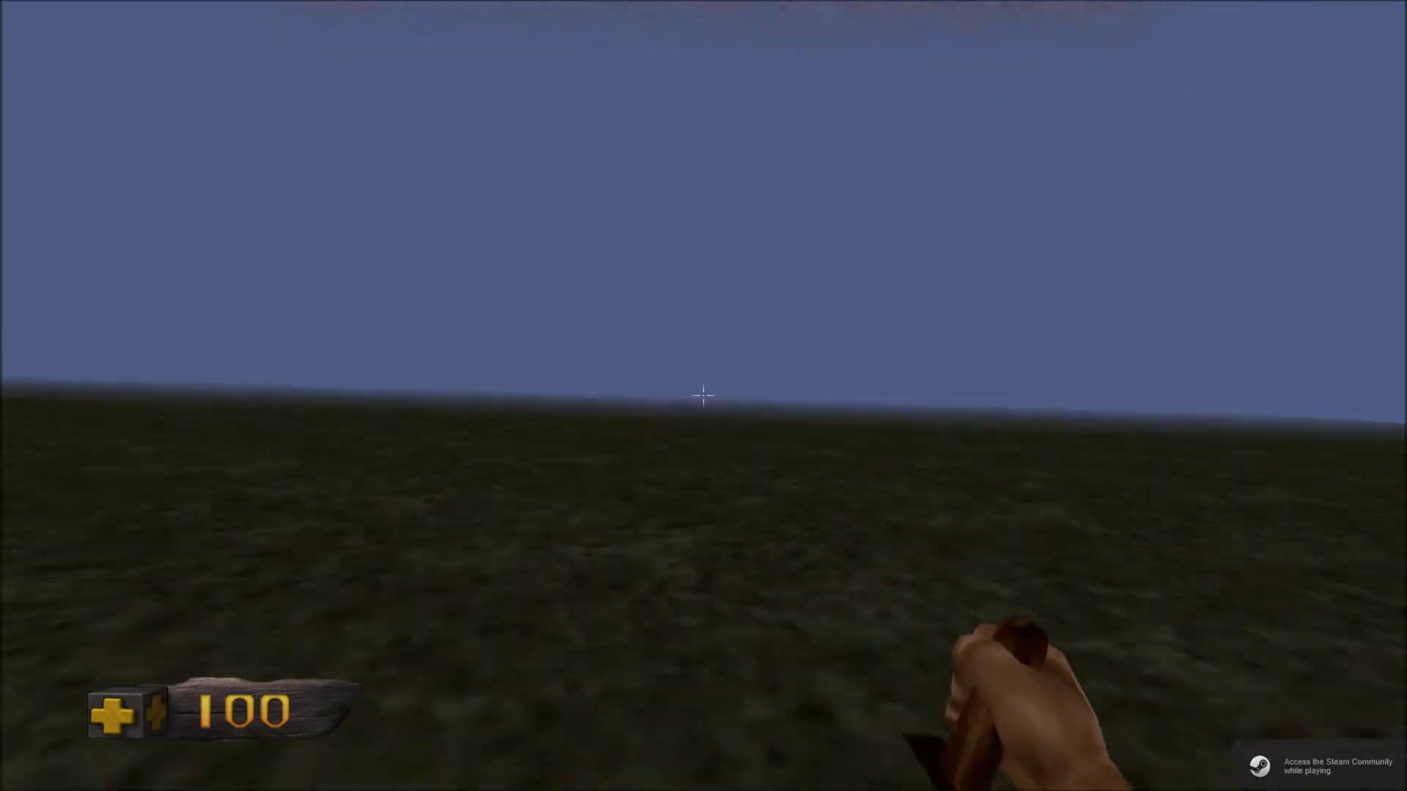
- Walk off the cliff edge to test the death pit sectors below, and quit the playtest
{"action": "key", "text": "a"}
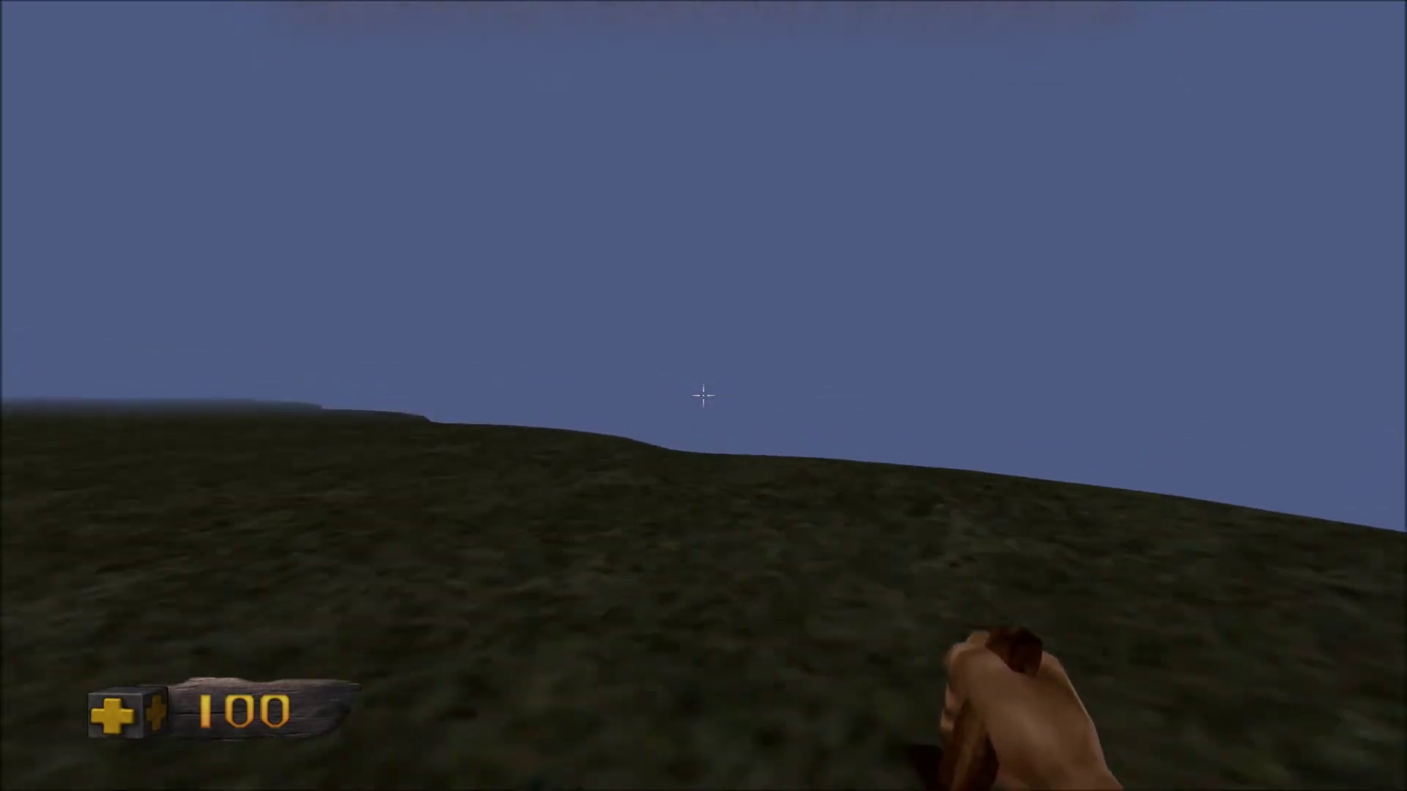
{"action": "key", "text": "a"}
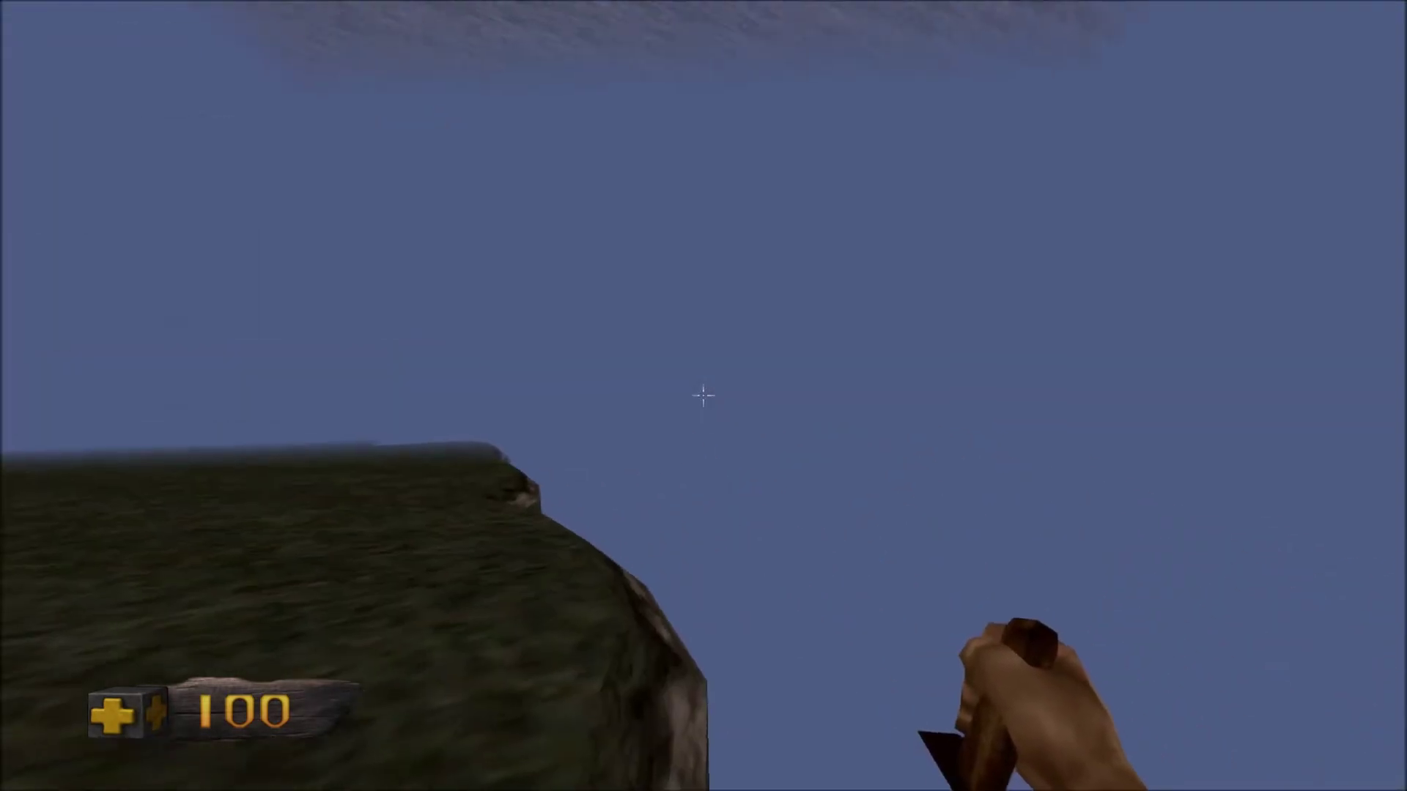
{"action": "key", "text": "a"}
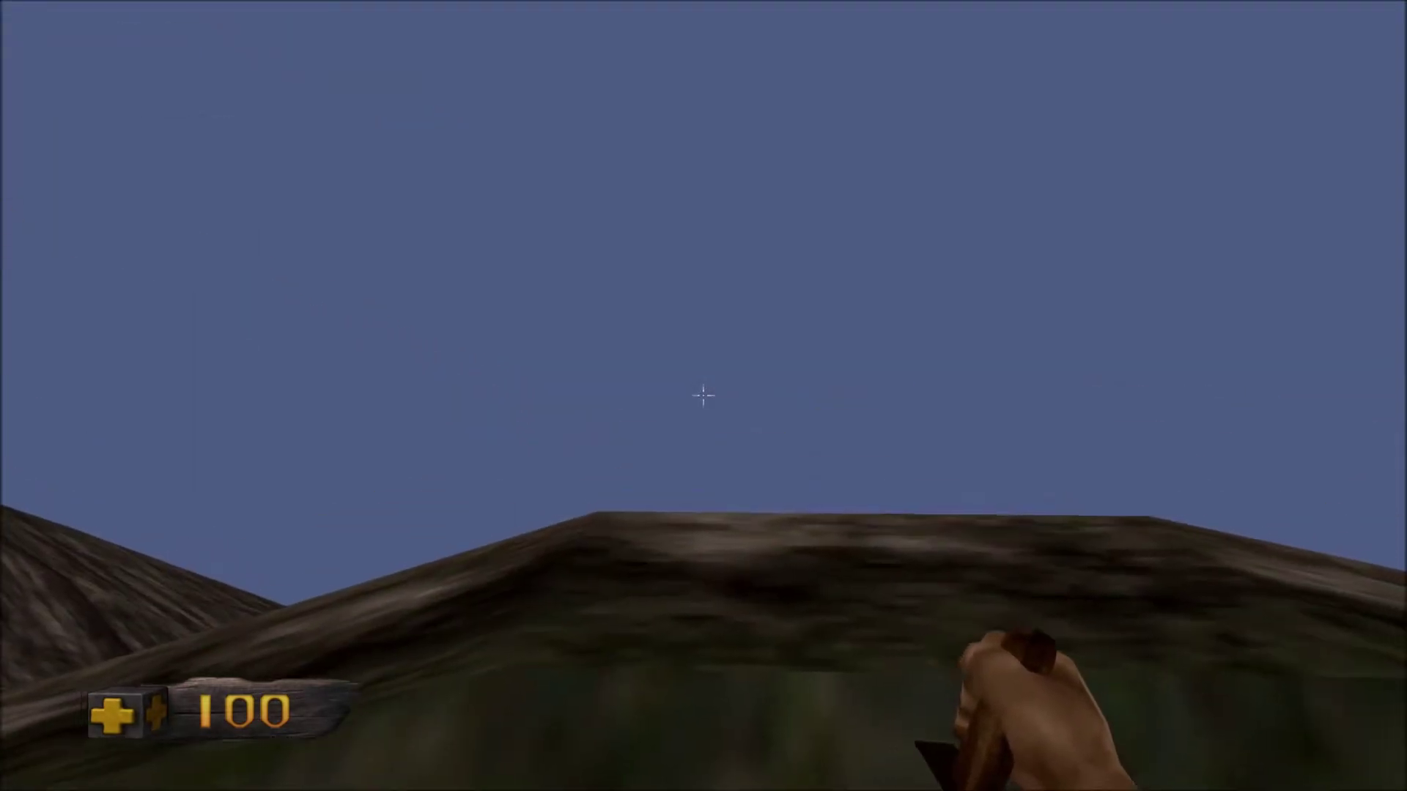
{"action": "key", "text": "w"}
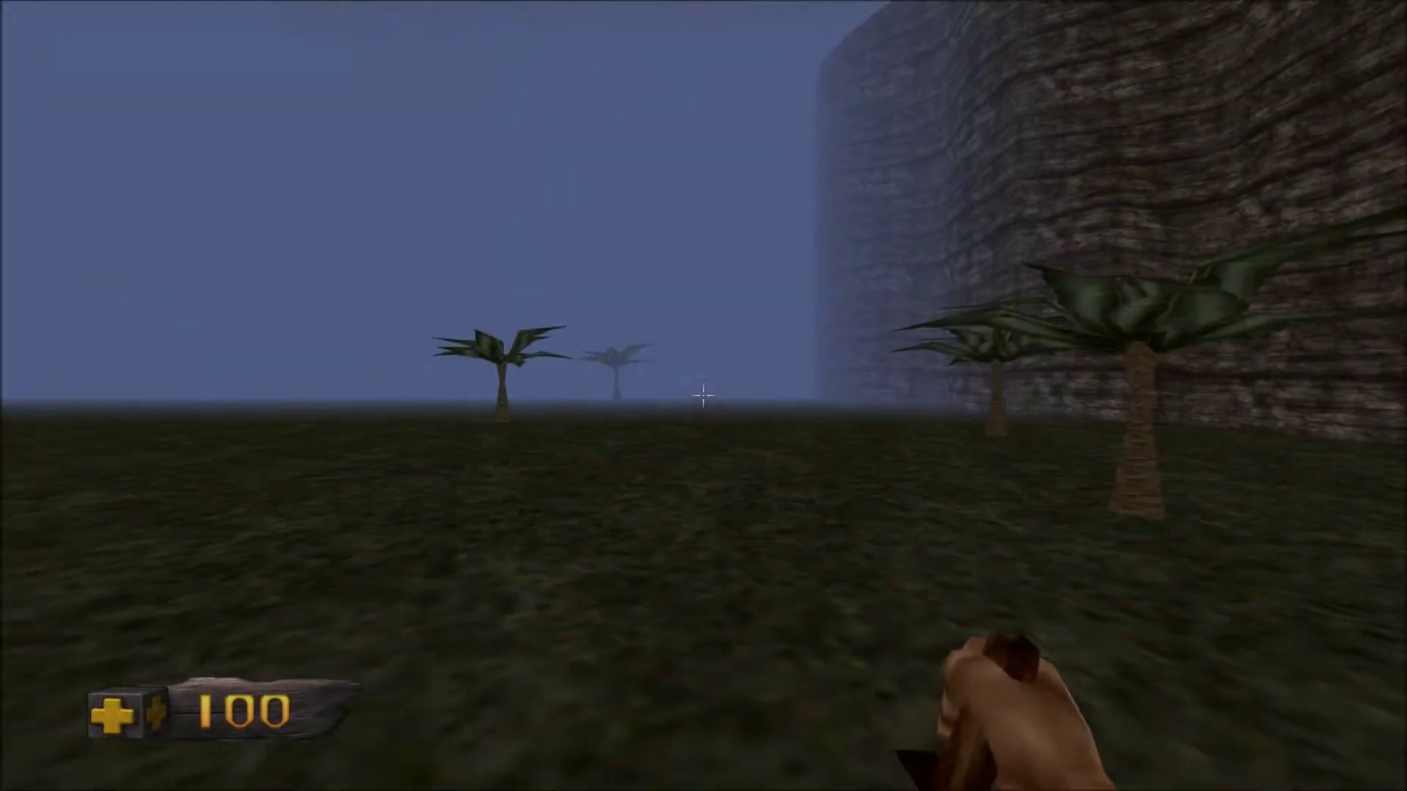
{"action": "key", "text": "Escape"}
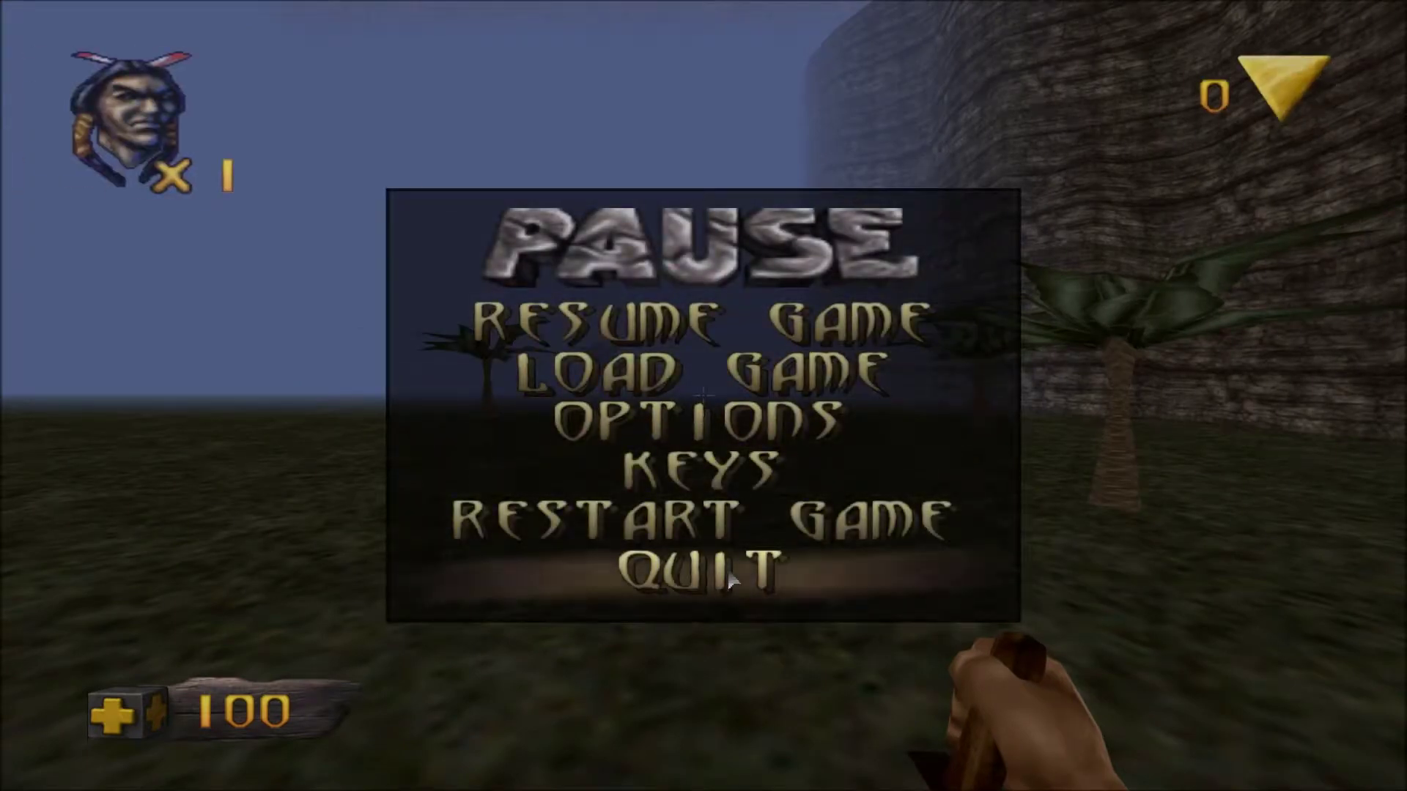
{"action": "left_click", "coordinate": [727, 569]}
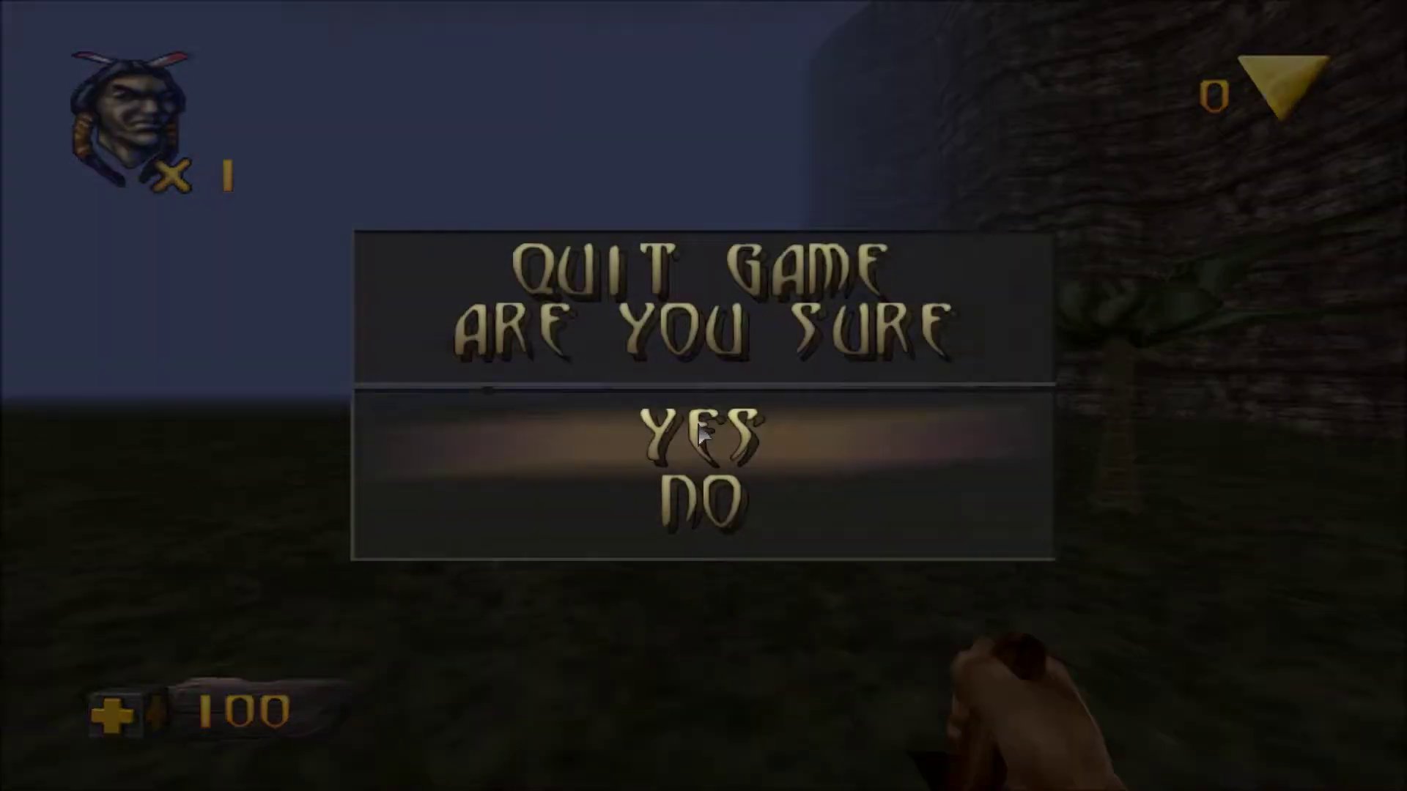
{"action": "left_click", "coordinate": [704, 432]}
{"action": "key", "text": "s"}
{"action": "right_click_drag", "start_coordinate": [524, 406], "coordinate": [558, 369]}
{"action": "key", "text": "w"}
{"action": "key", "text": "w"}
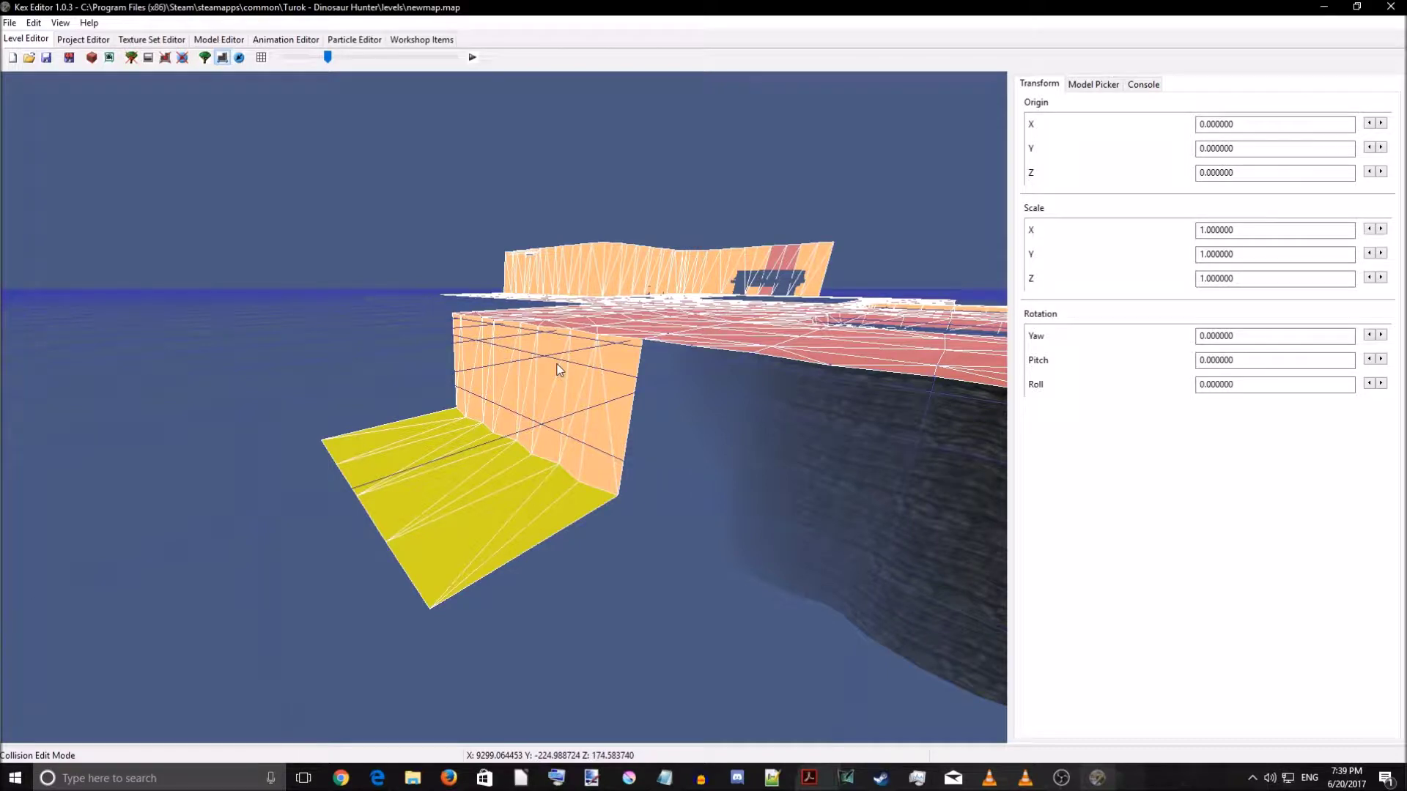
{"action": "key", "text": "ctrl+shift+Tab"}
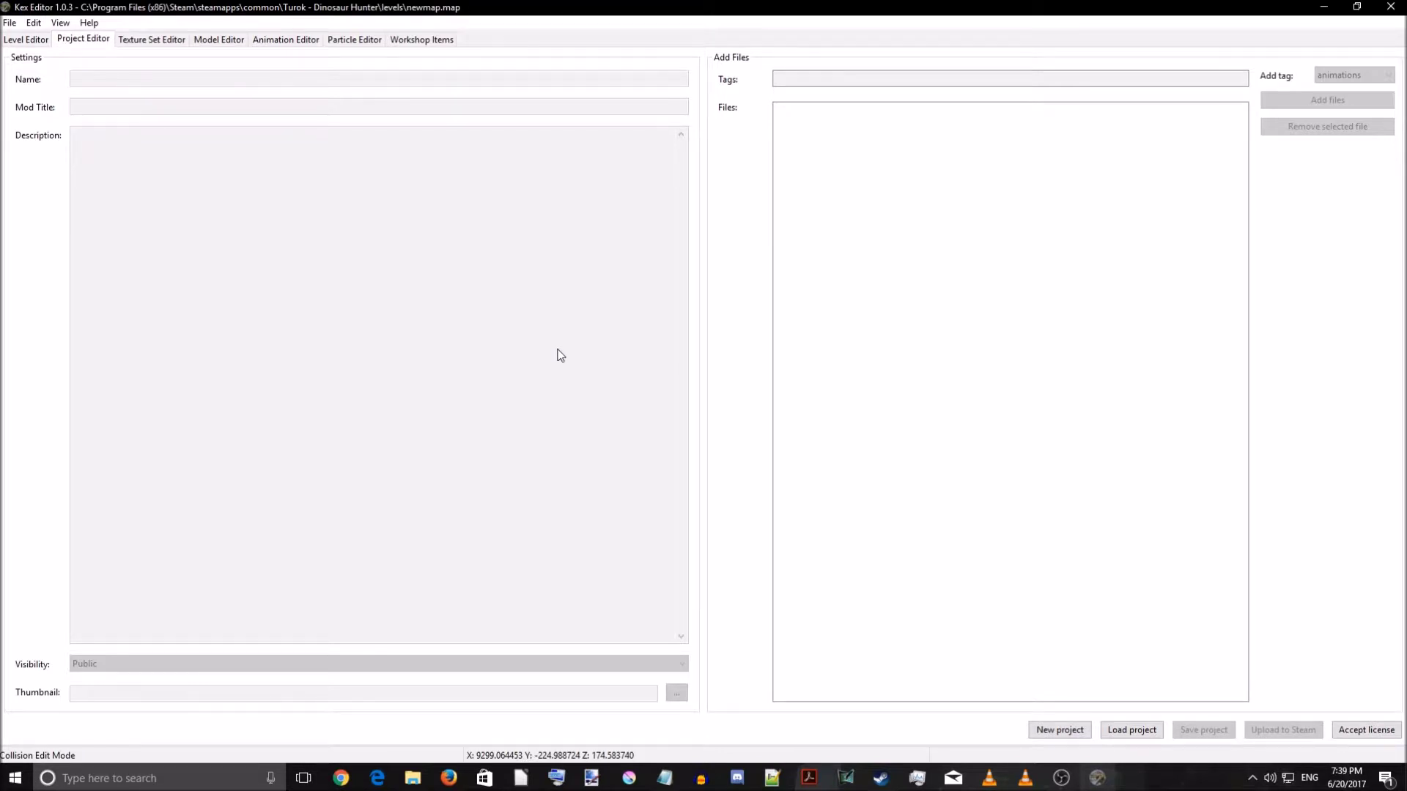
{"action": "left_click", "coordinate": [35, 41]}
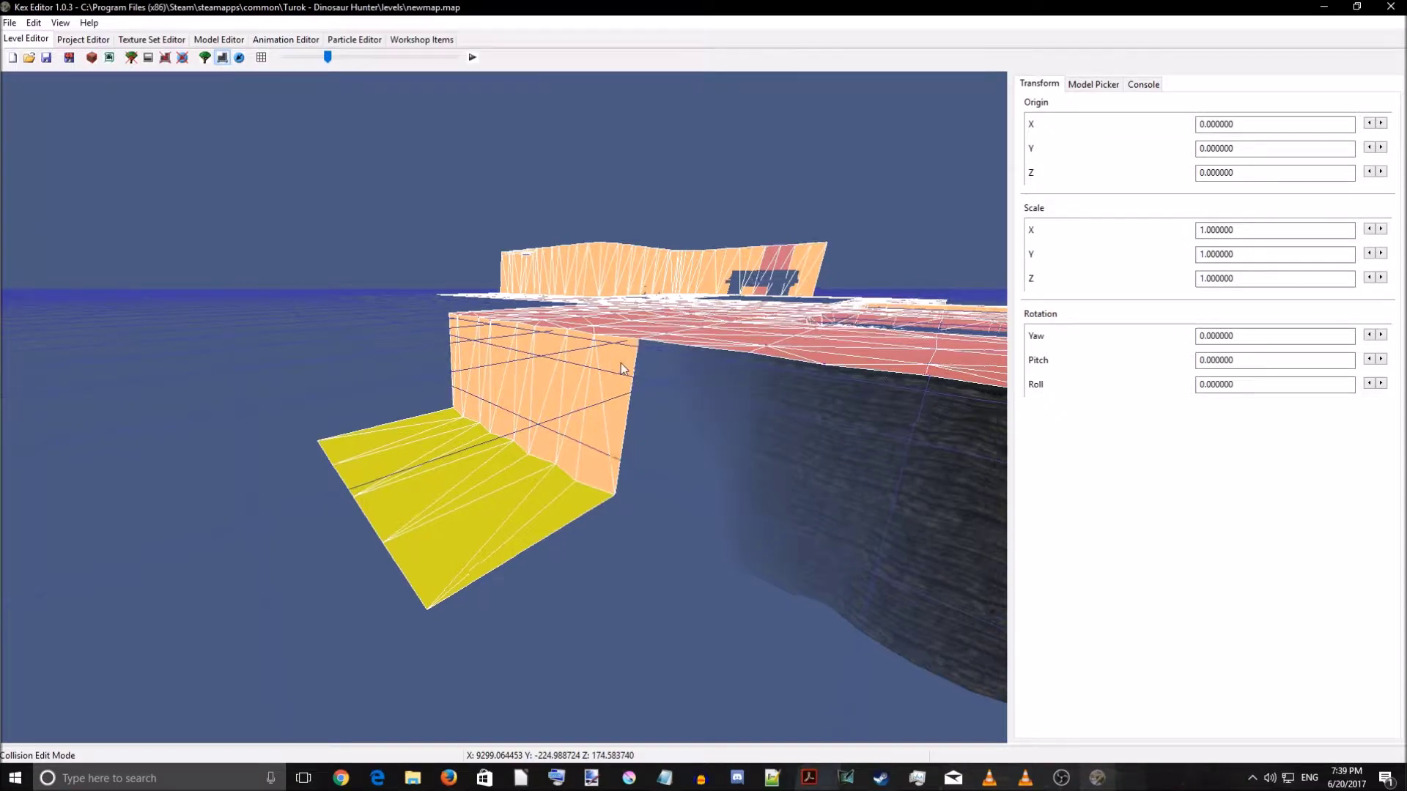
- Select the two narrow floor sectors that span the gap between the two wooden posts beside the cliff wall
{"action": "right_click_drag", "start_coordinate": [612, 359], "coordinate": [659, 309]}
{"action": "key", "text": "w"}
{"action": "key", "text": "w"}
{"action": "right_click_drag", "start_coordinate": [614, 390], "coordinate": [680, 451]}
{"action": "key", "text": "w"}
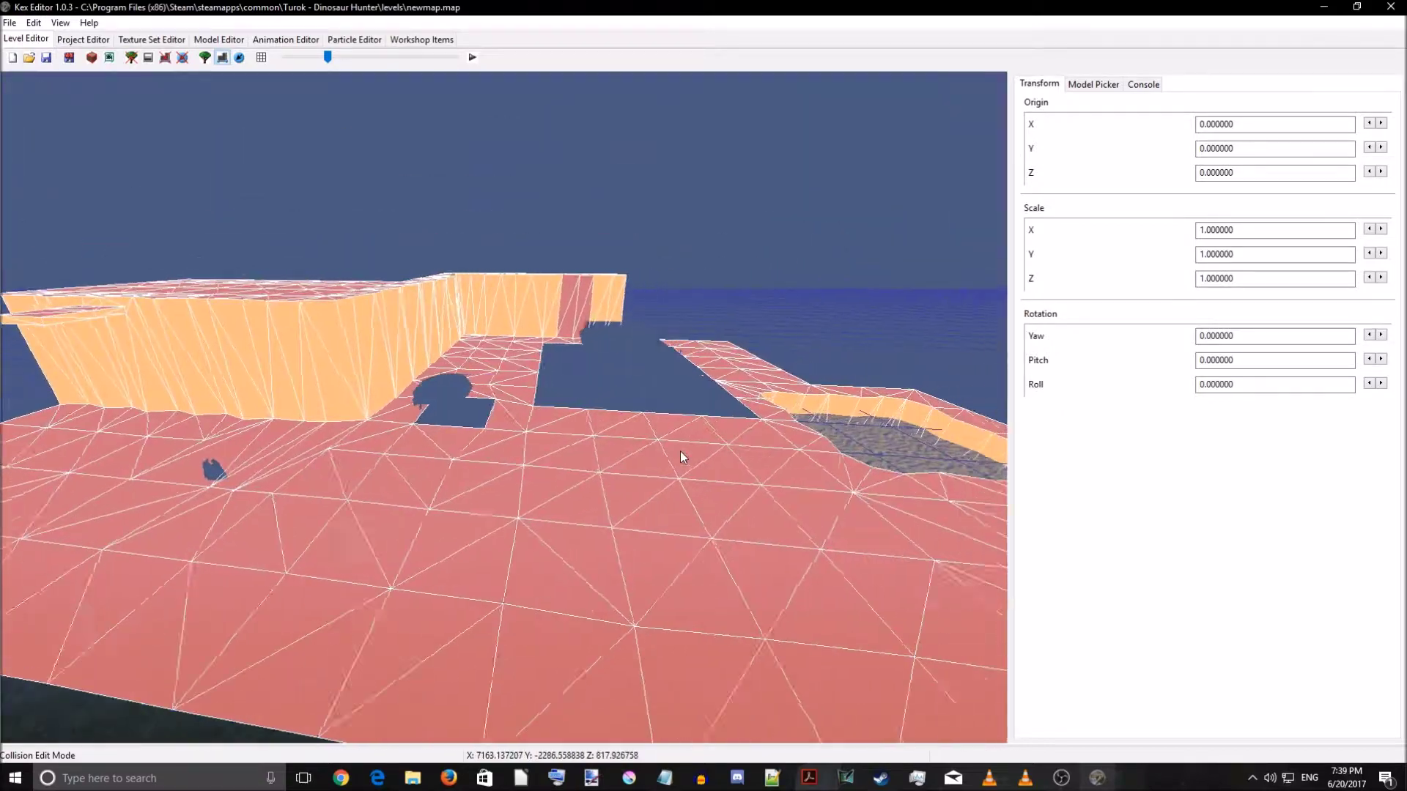
{"action": "right_click_drag", "start_coordinate": [485, 444], "coordinate": [442, 548]}
{"action": "key", "text": "w"}
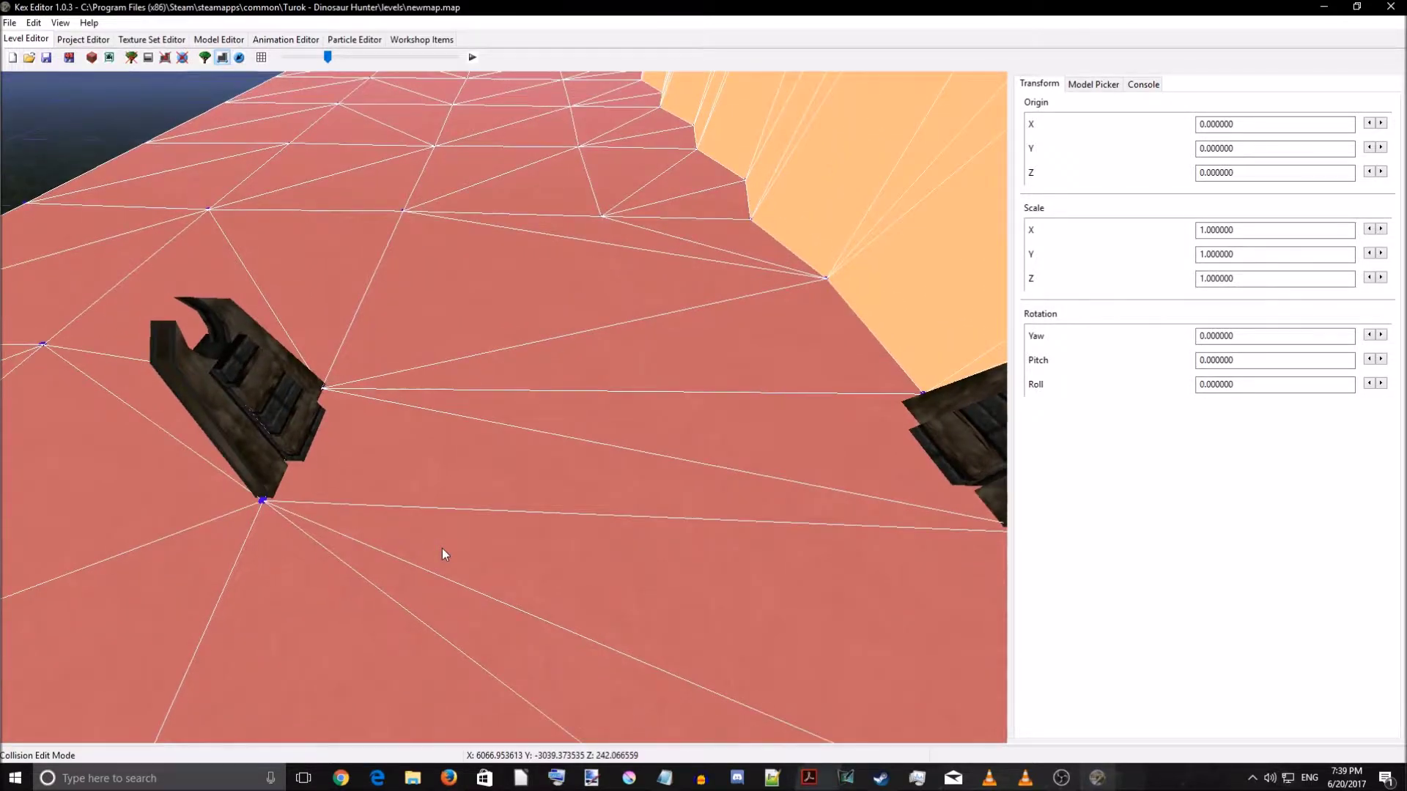
{"action": "left_click", "coordinate": [442, 478]}
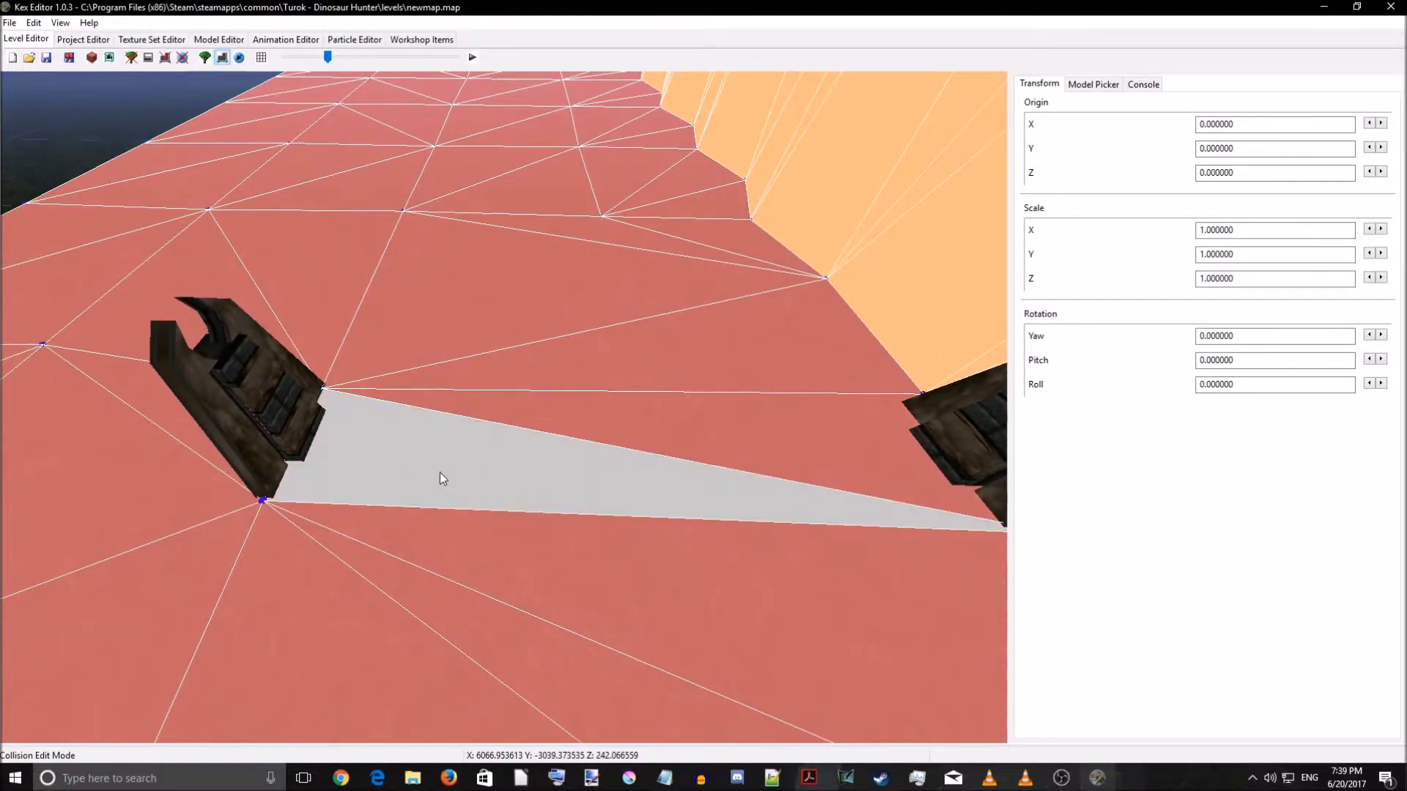
{"action": "left_click", "coordinate": [617, 437]}
{"action": "right_click_drag", "start_coordinate": [622, 491], "coordinate": [635, 483]}
{"action": "key", "text": "d"}
{"action": "key", "text": "a"}
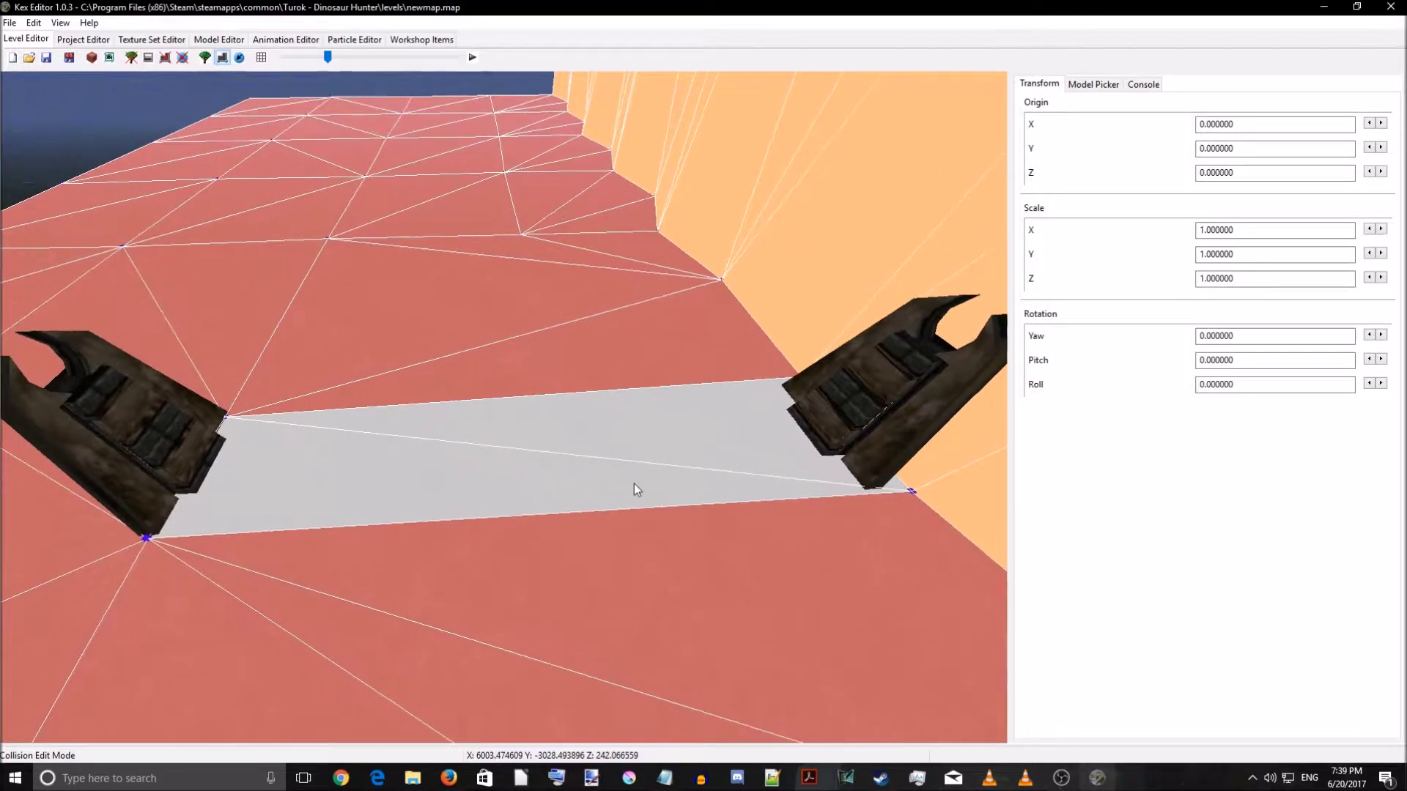
- Enable the Checkpoint flag on the selected sectors and set their Arg 3 to 1000
{"action": "right_click", "coordinate": [635, 483]}
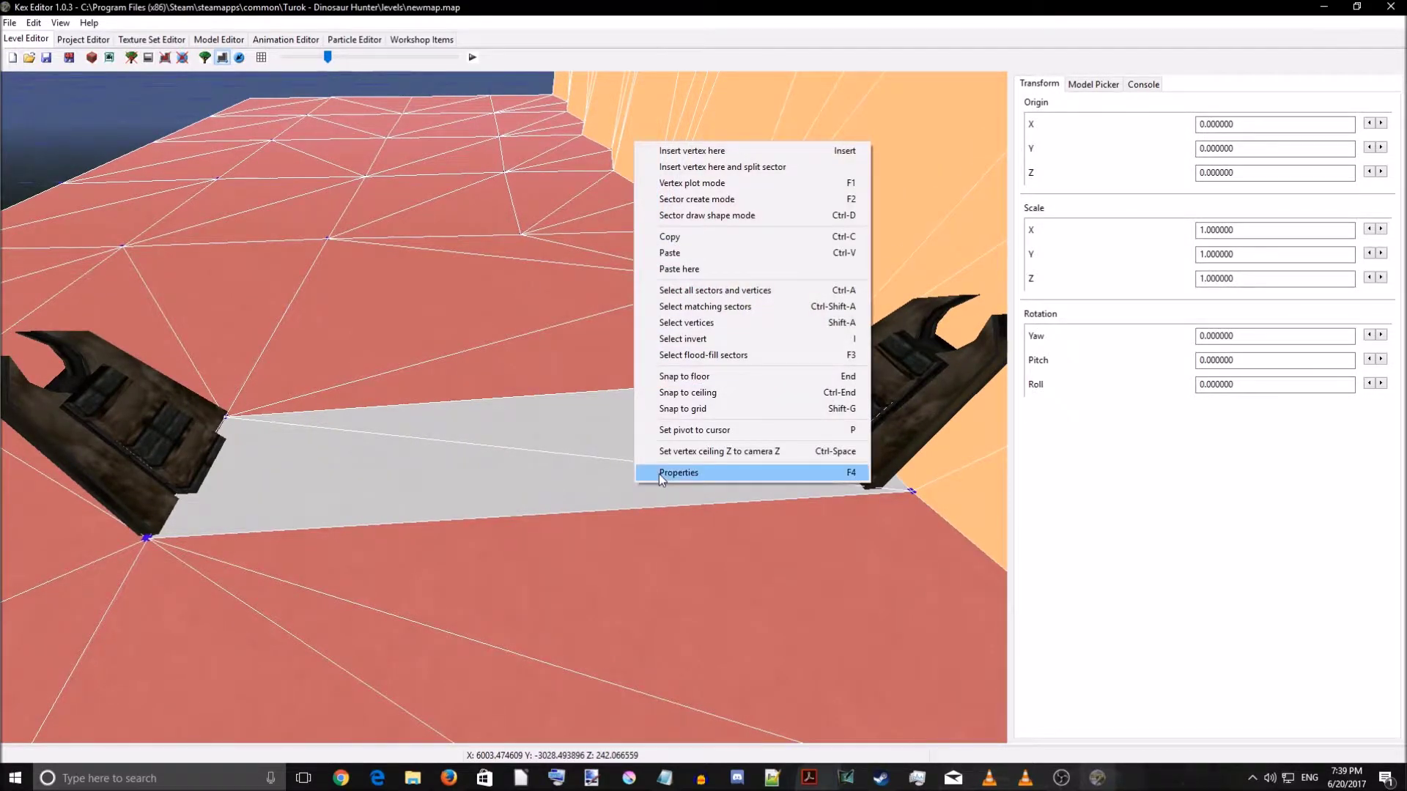
{"action": "left_click", "coordinate": [663, 473]}
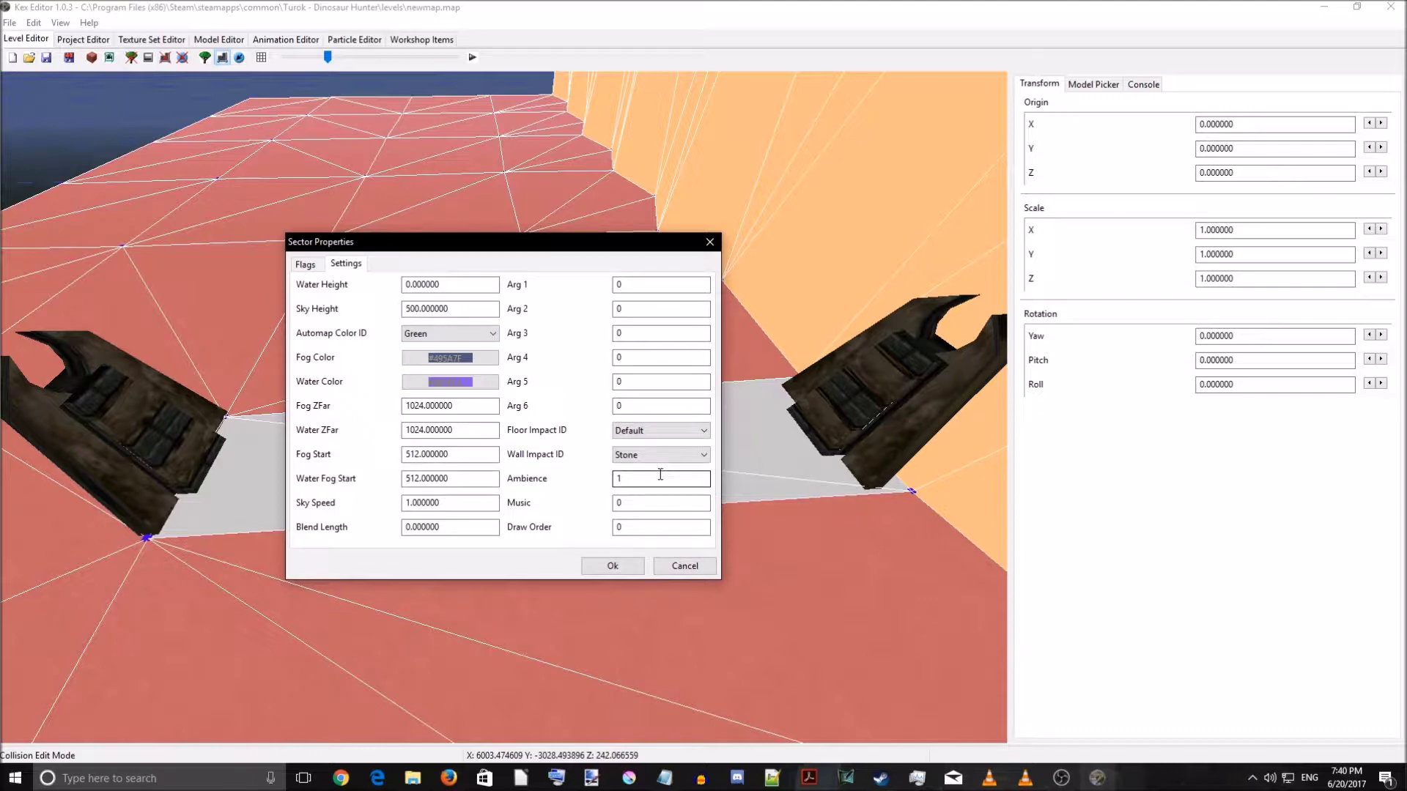
{"action": "left_click", "coordinate": [306, 265]}
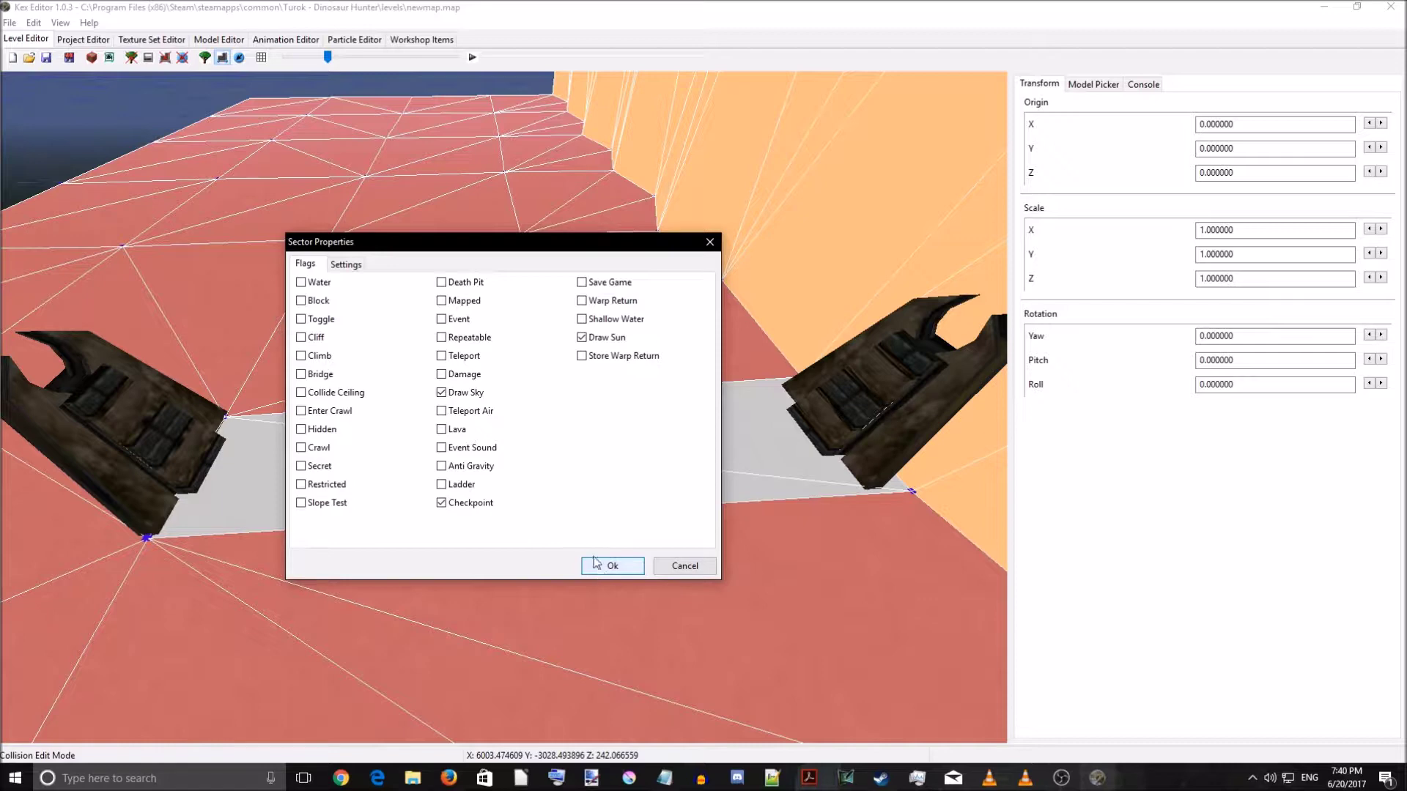
{"action": "left_click", "coordinate": [346, 265]}
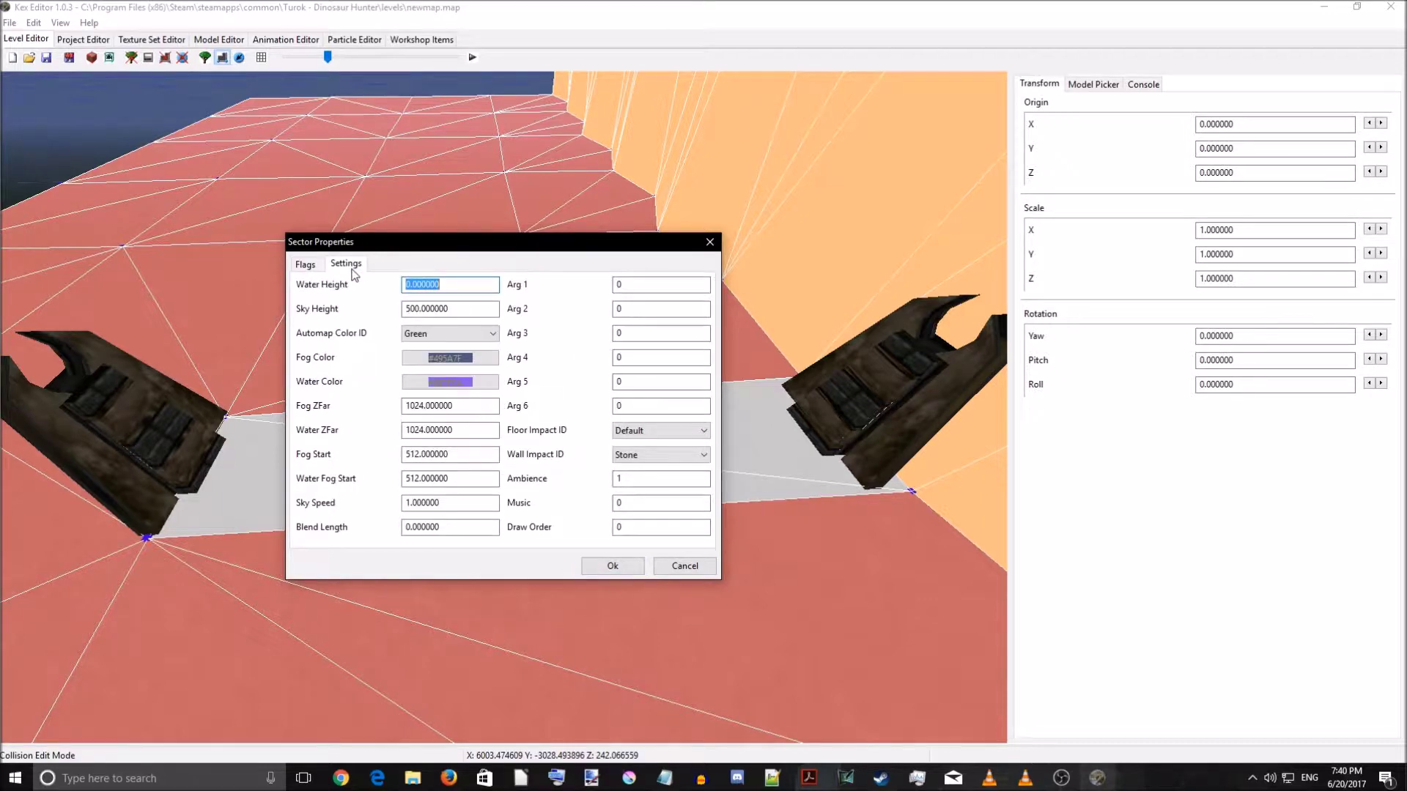
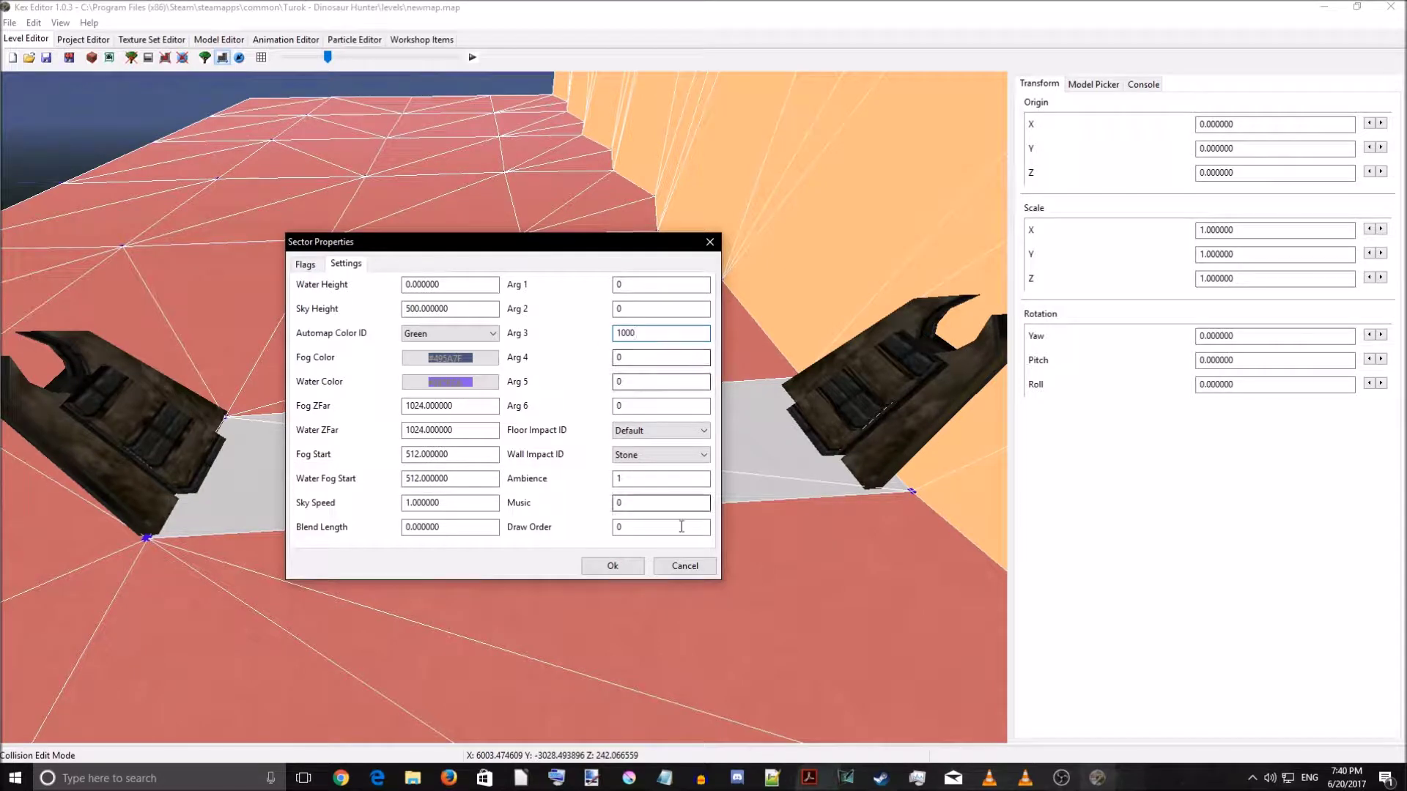
{"action": "left_click", "coordinate": [627, 573]}
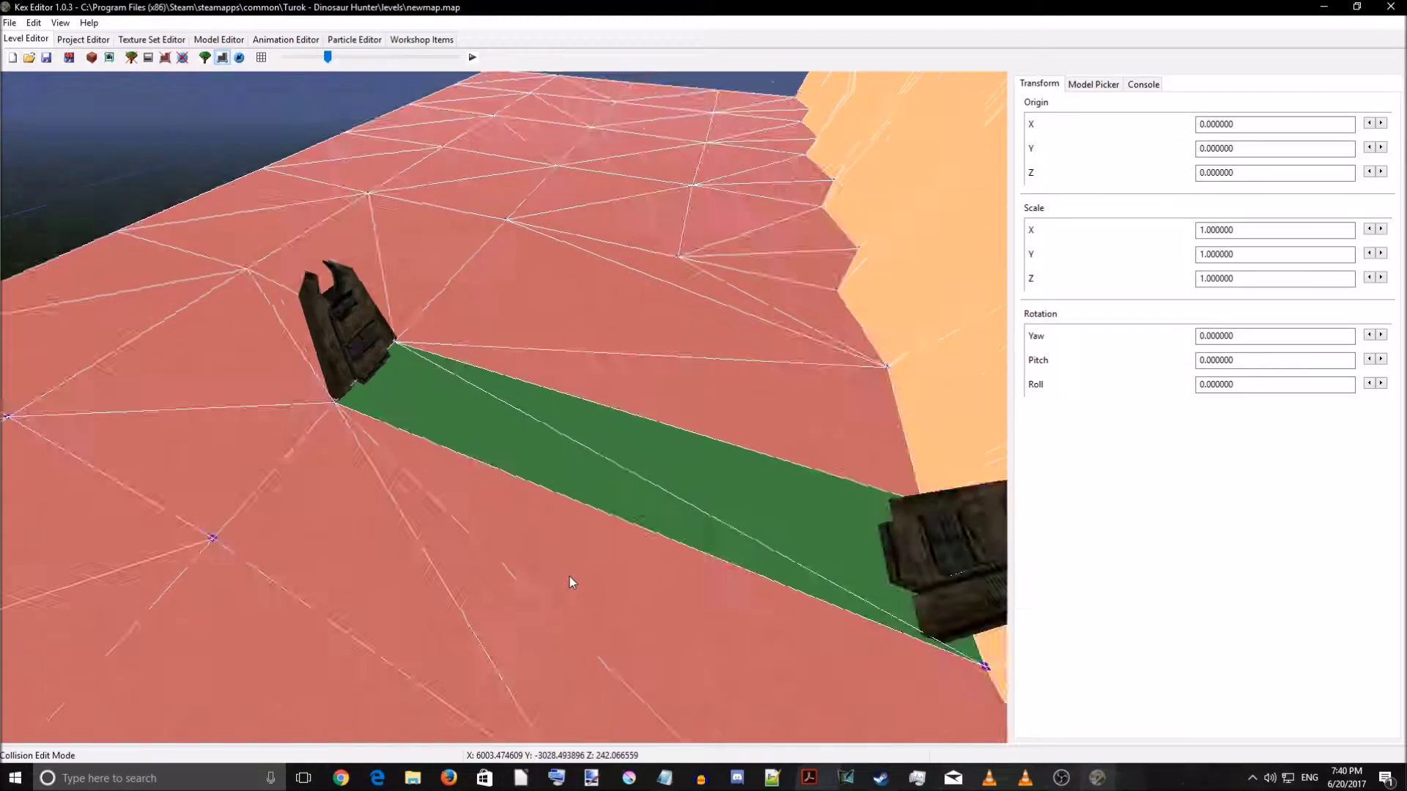
- Save the level with the checkpoint sectors, overwriting newmap.map
{"action": "right_click_drag", "start_coordinate": [570, 577], "coordinate": [571, 608]}
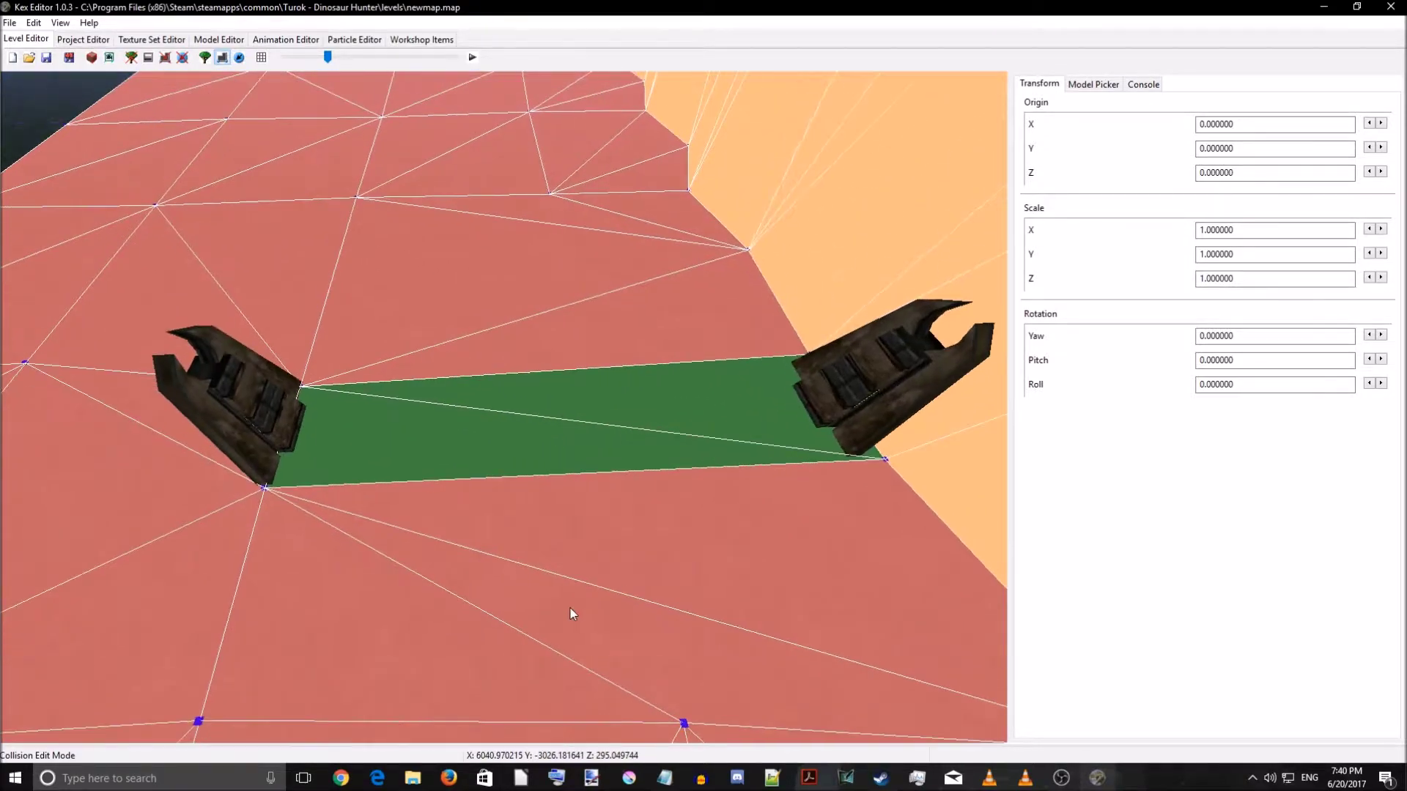
{"action": "left_click", "coordinate": [69, 57]}
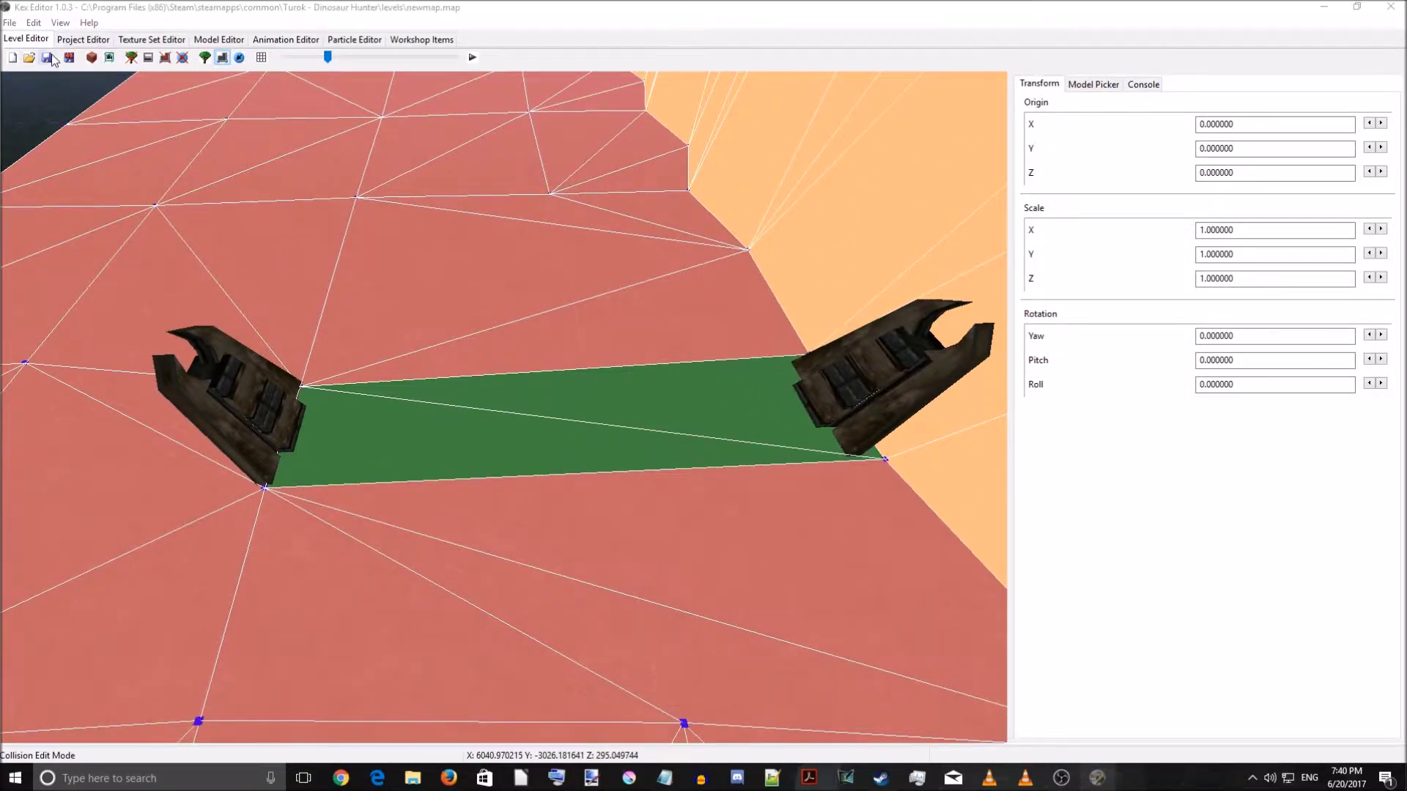
{"action": "left_click", "coordinate": [719, 342]}
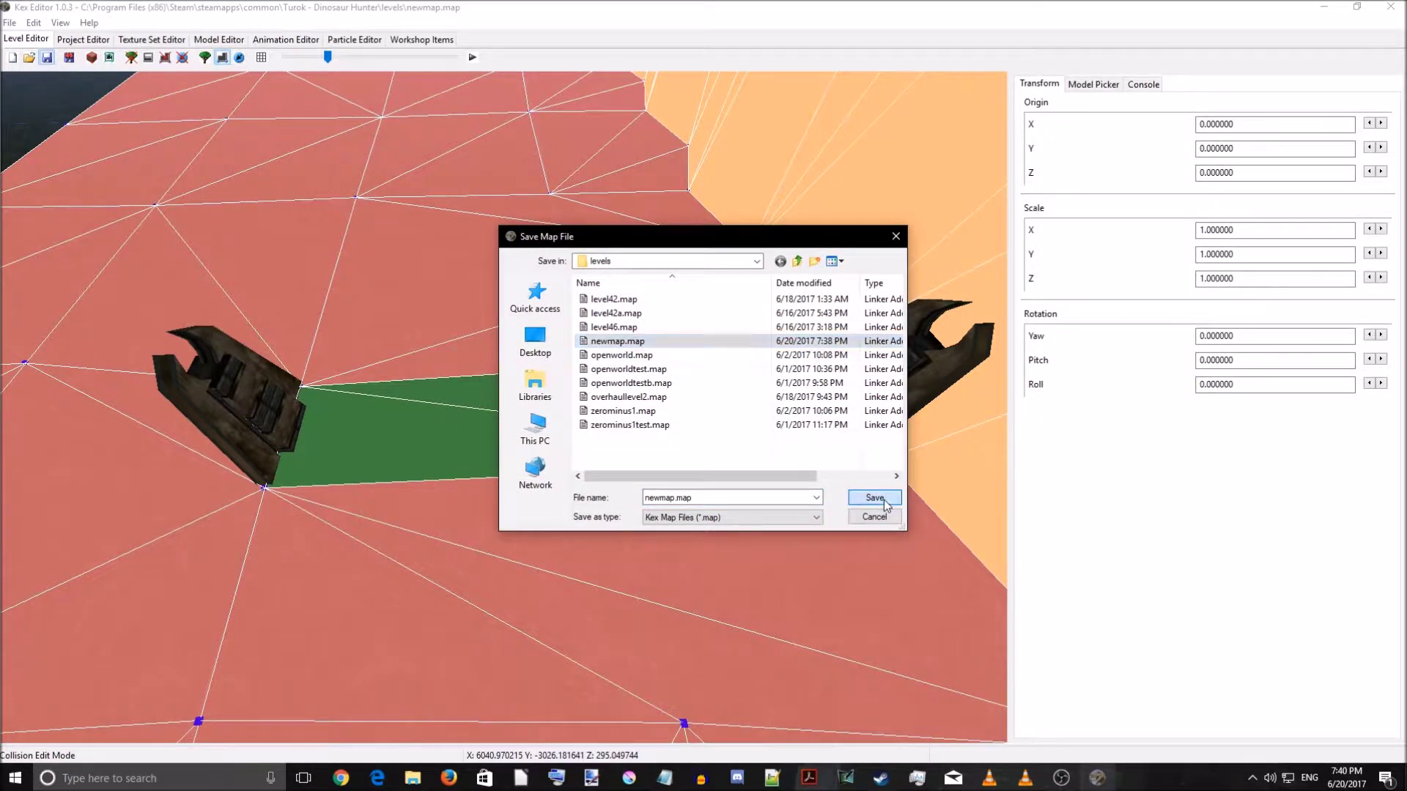
{"action": "left_click", "coordinate": [876, 498]}
{"action": "left_click", "coordinate": [746, 393]}
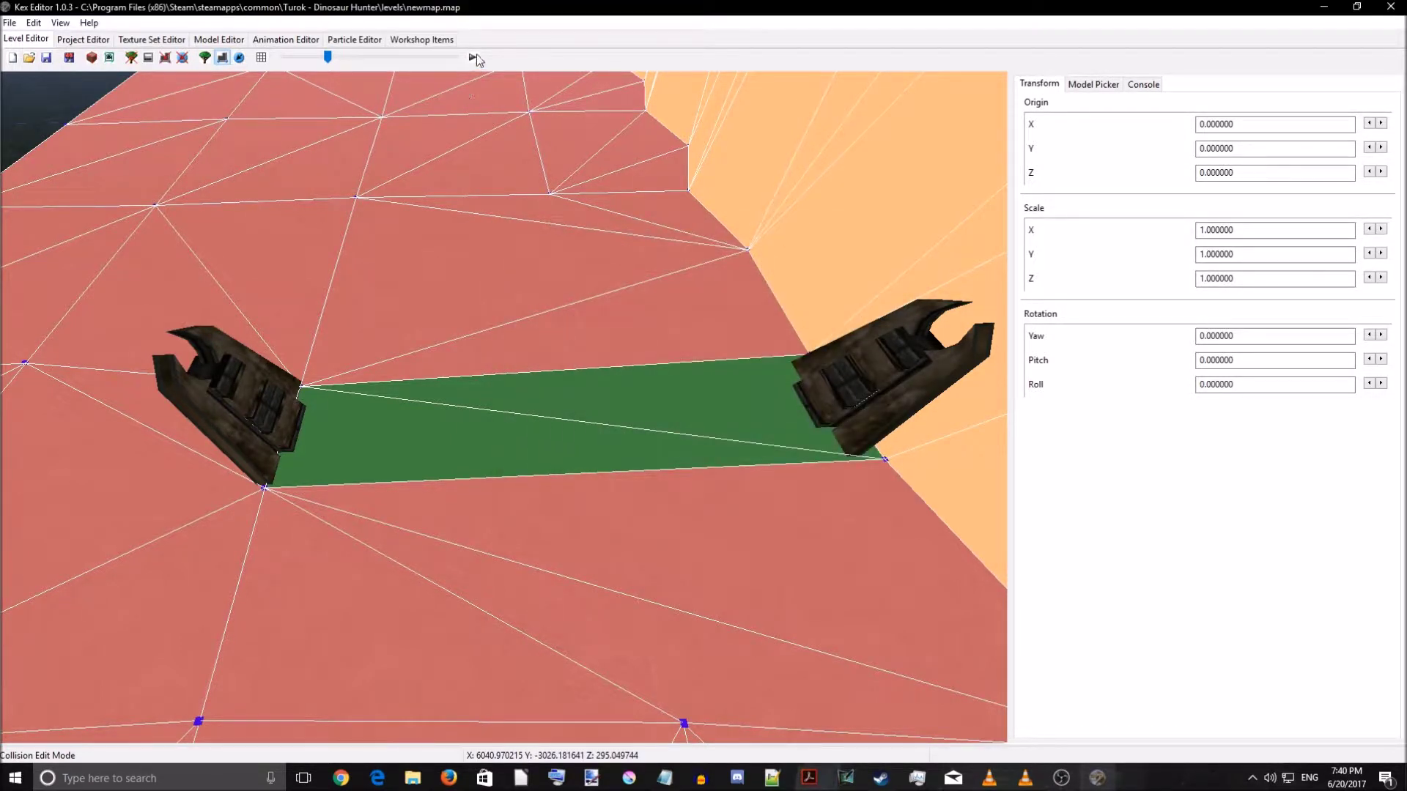
- Launch the level for a playtest, skip the intro and walk past the hut through the wooden posts to trigger the checkpoint
{"action": "left_click", "coordinate": [472, 58]}
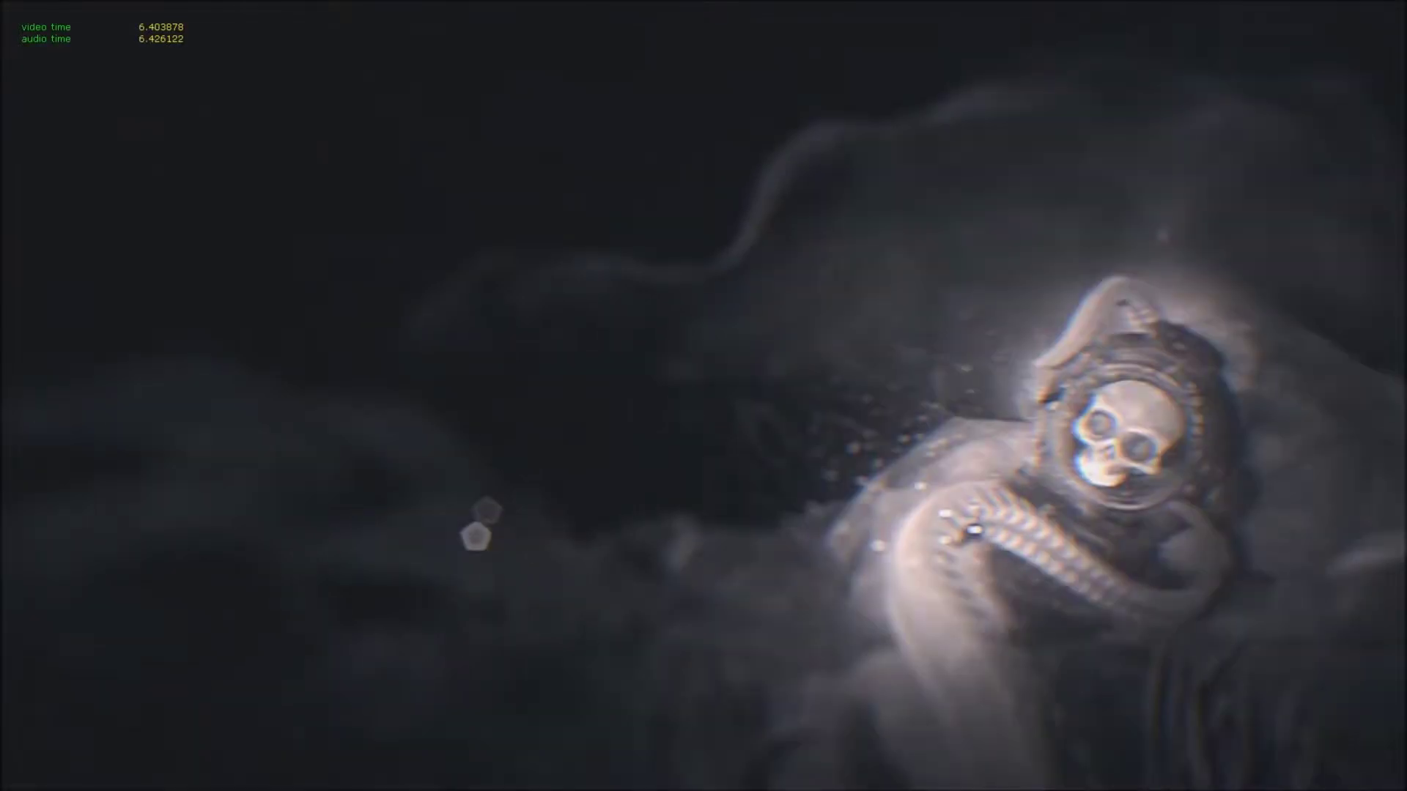
{"action": "key", "text": "Escape"}
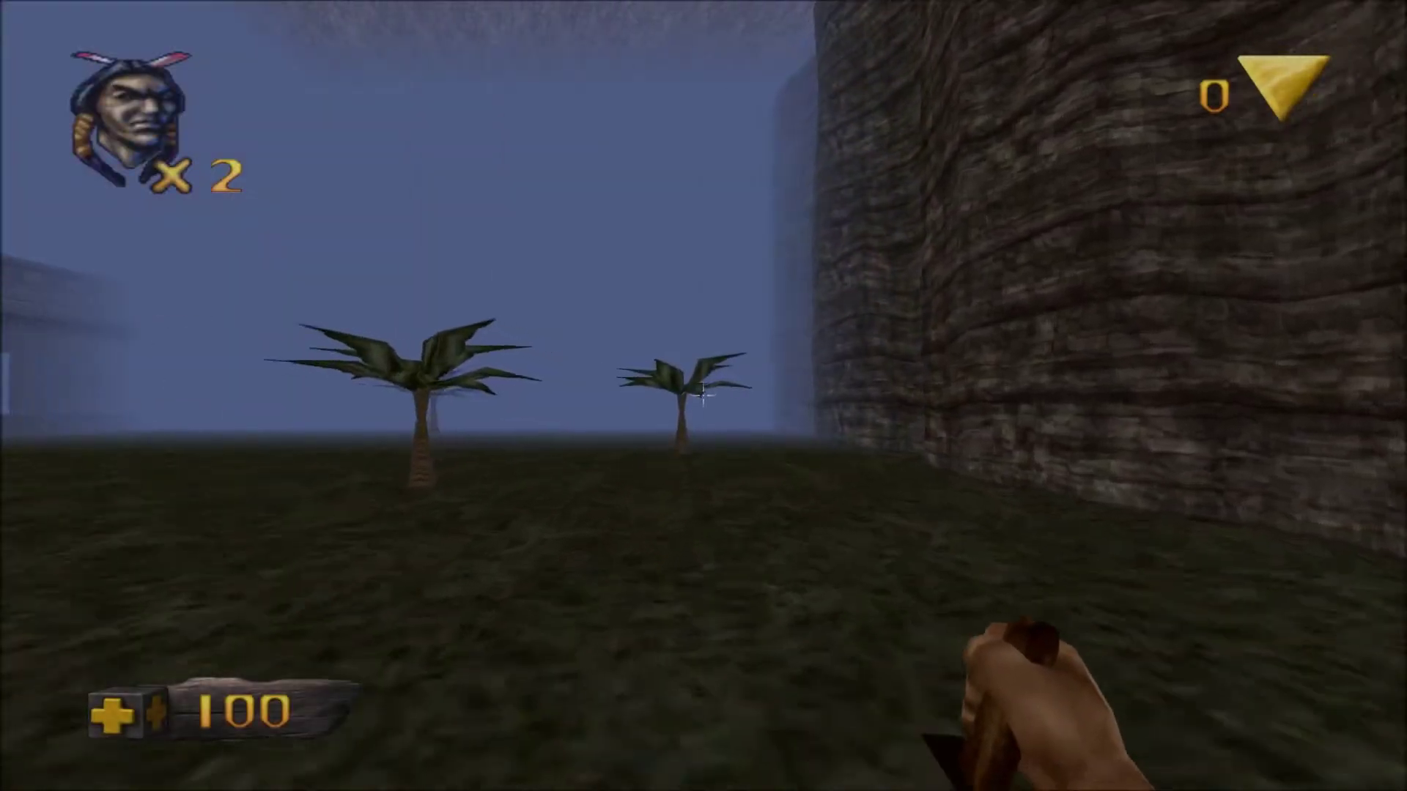
{"action": "key", "text": "w"}
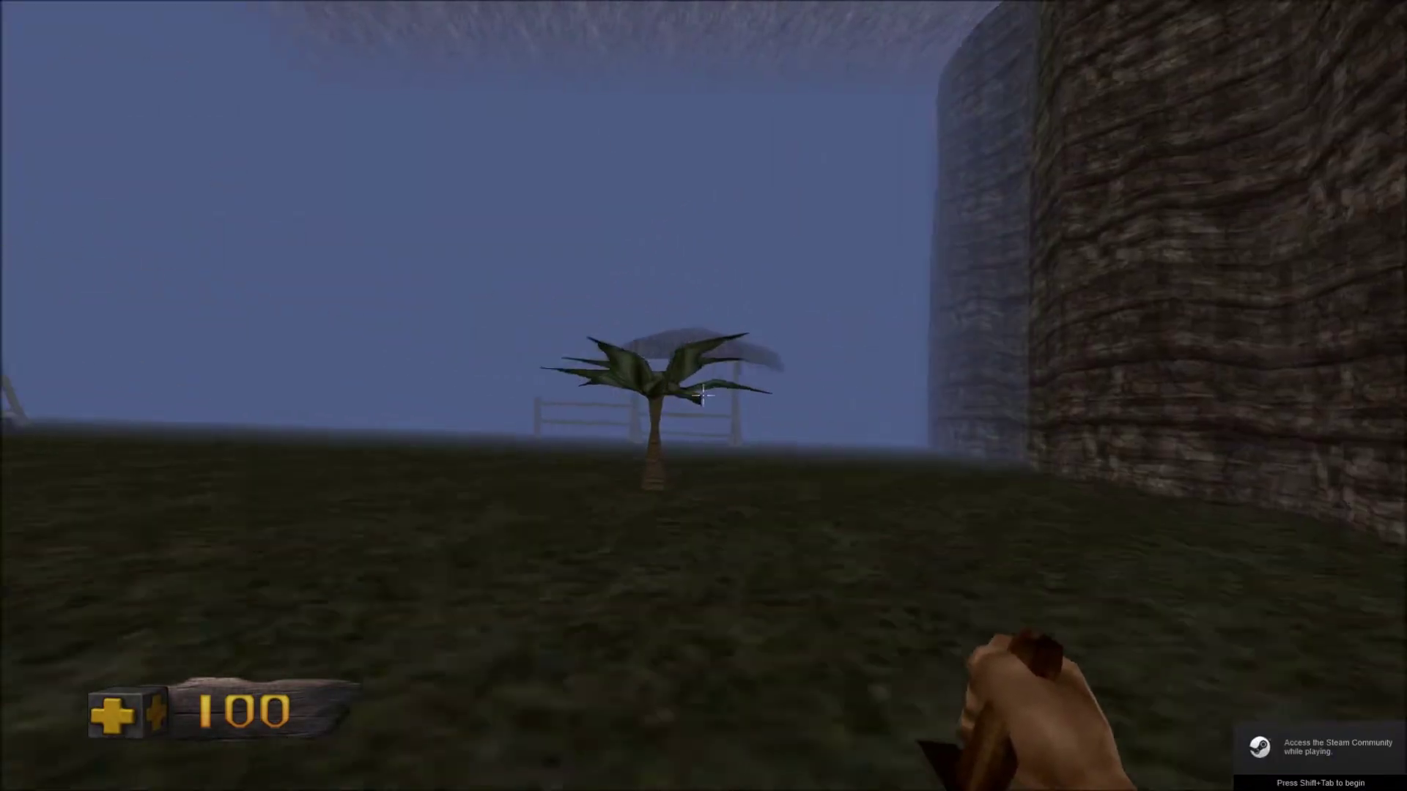
{"action": "key", "text": "w"}
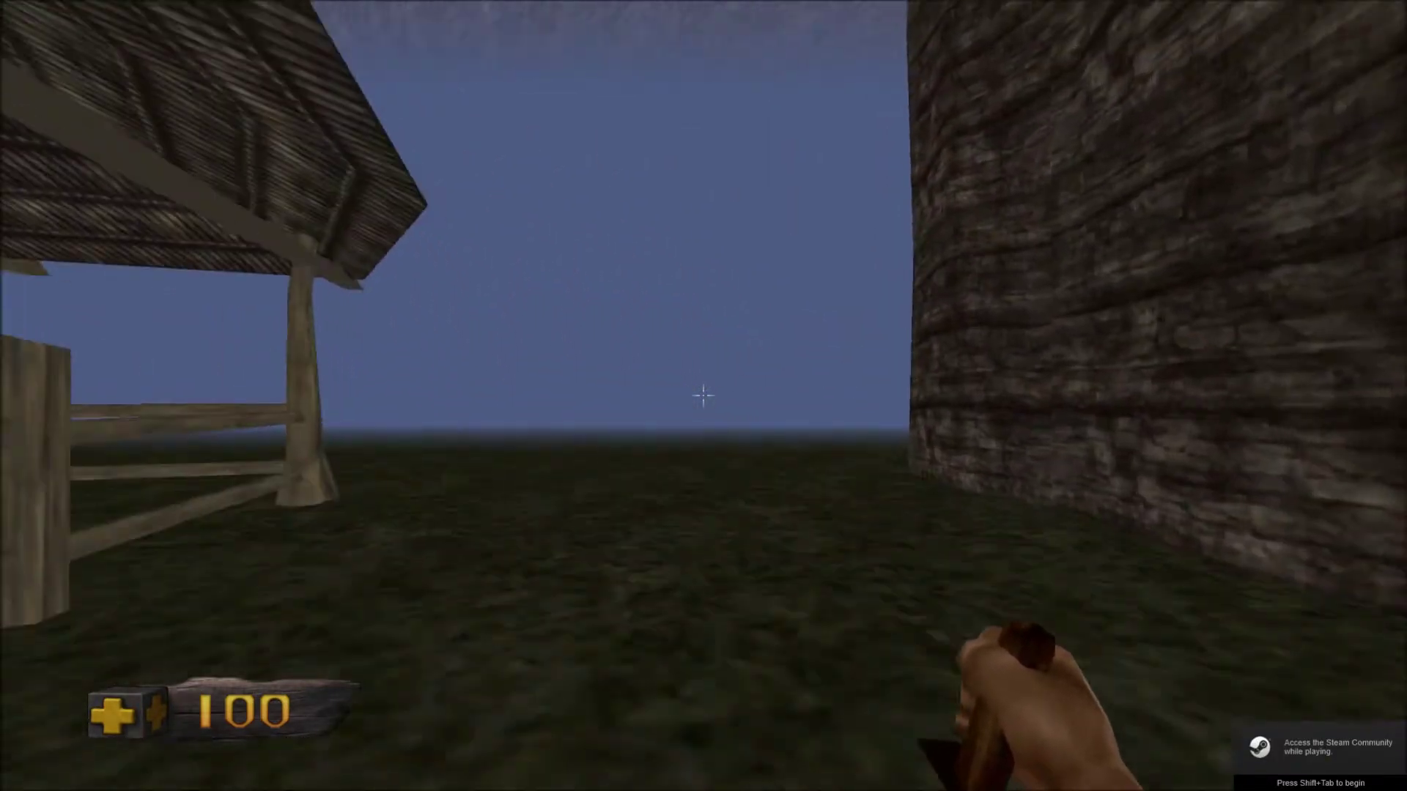
{"action": "key", "text": "w"}
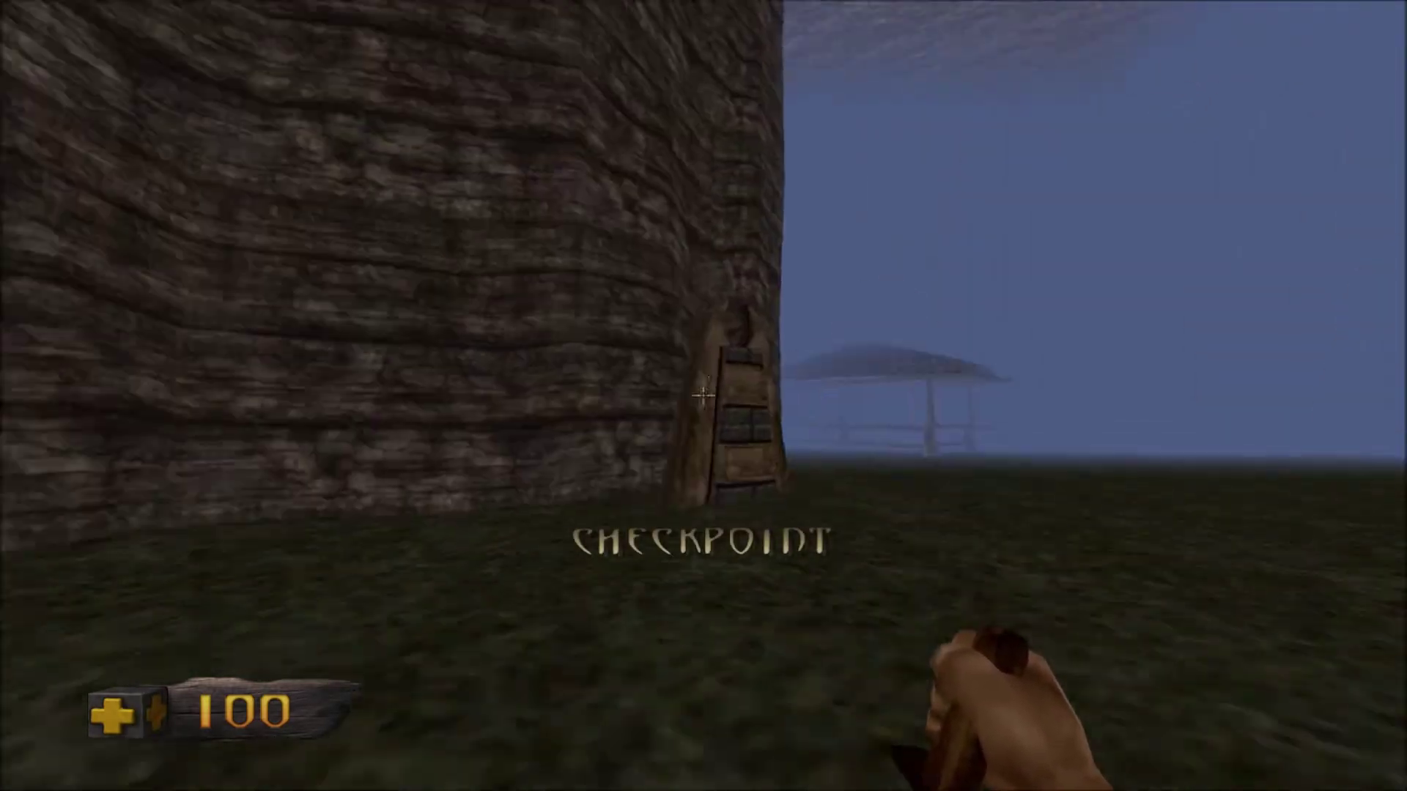
- Walk around the wooden posts and back along the cliff wall toward the hut, and quit the playtest
{"action": "key", "text": "grave"}
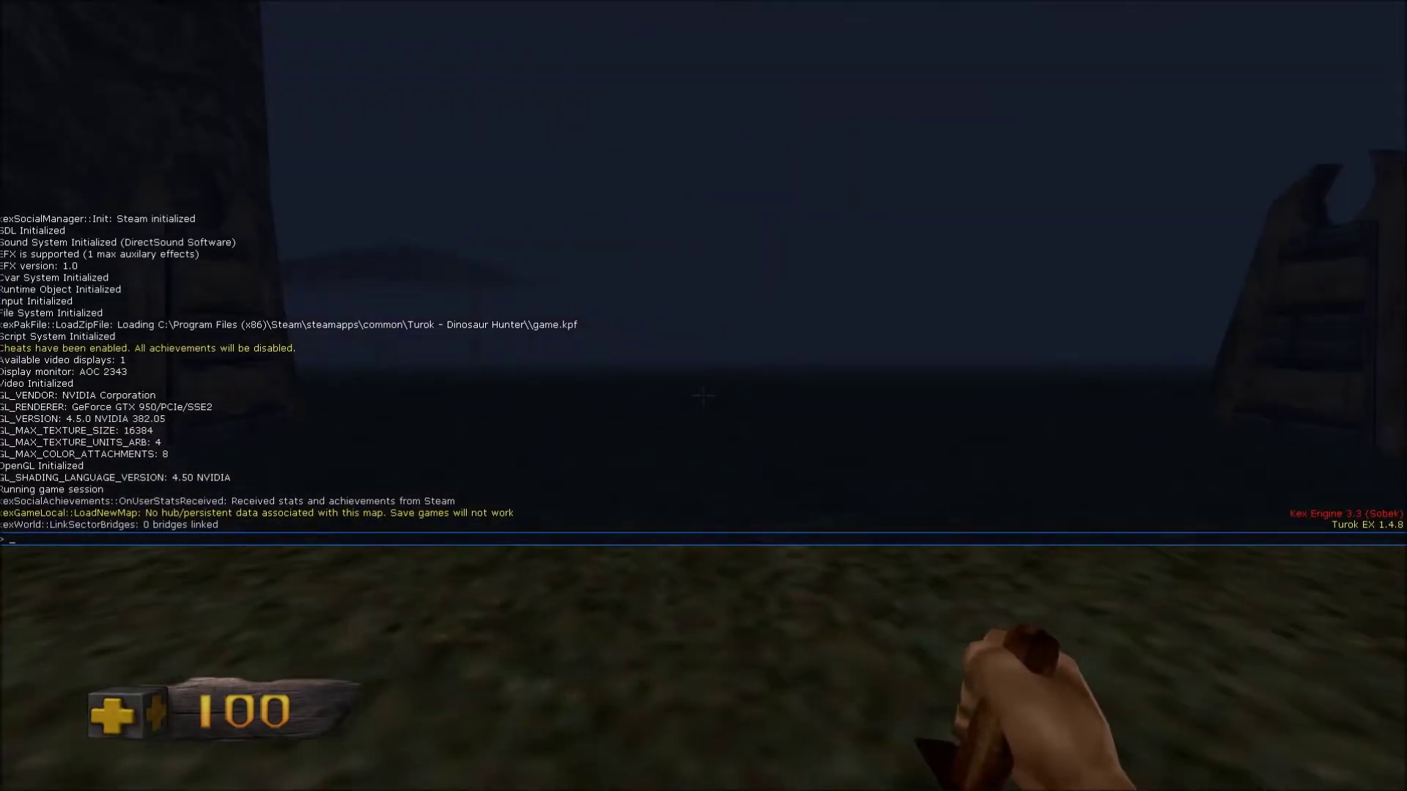
{"action": "key", "text": "grave"}
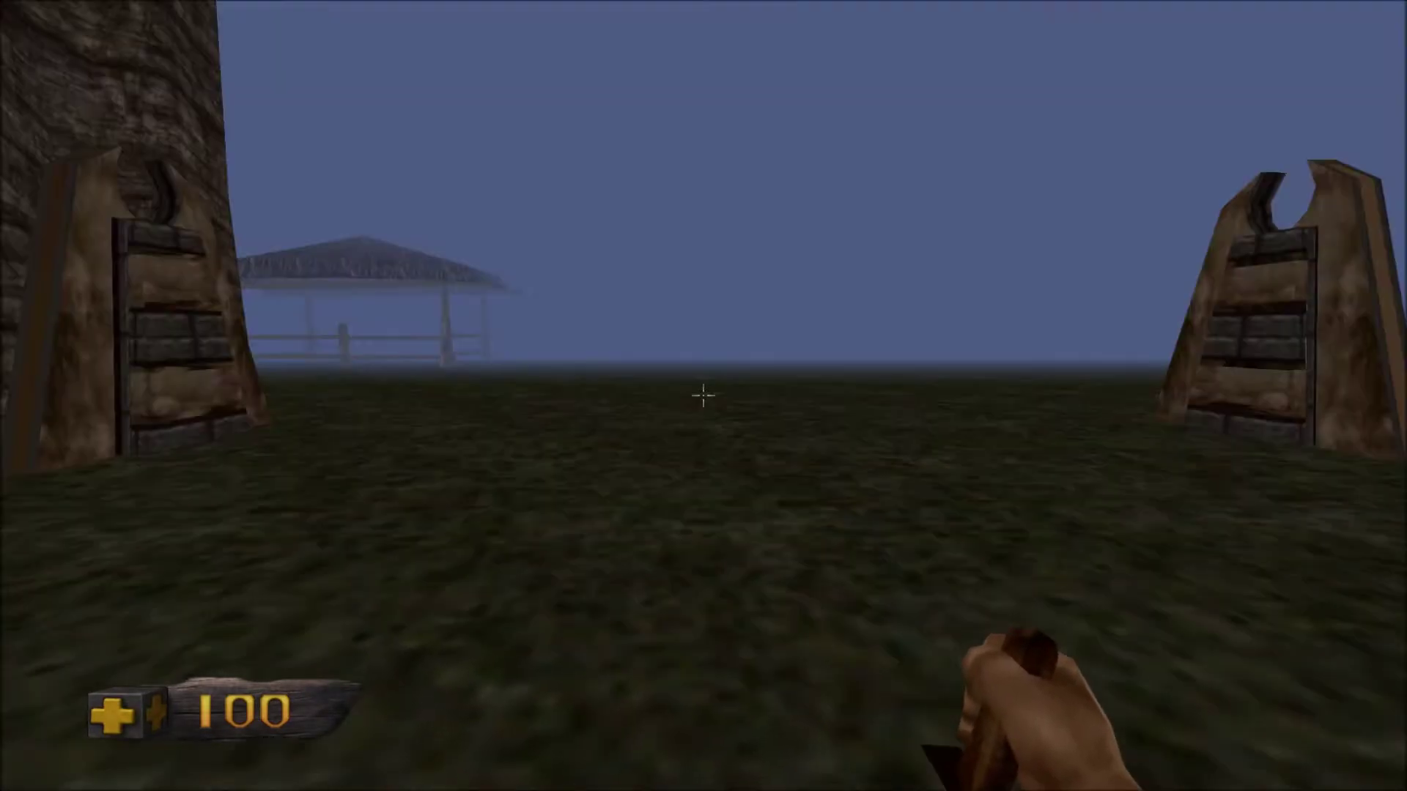
{"action": "key", "text": "w"}
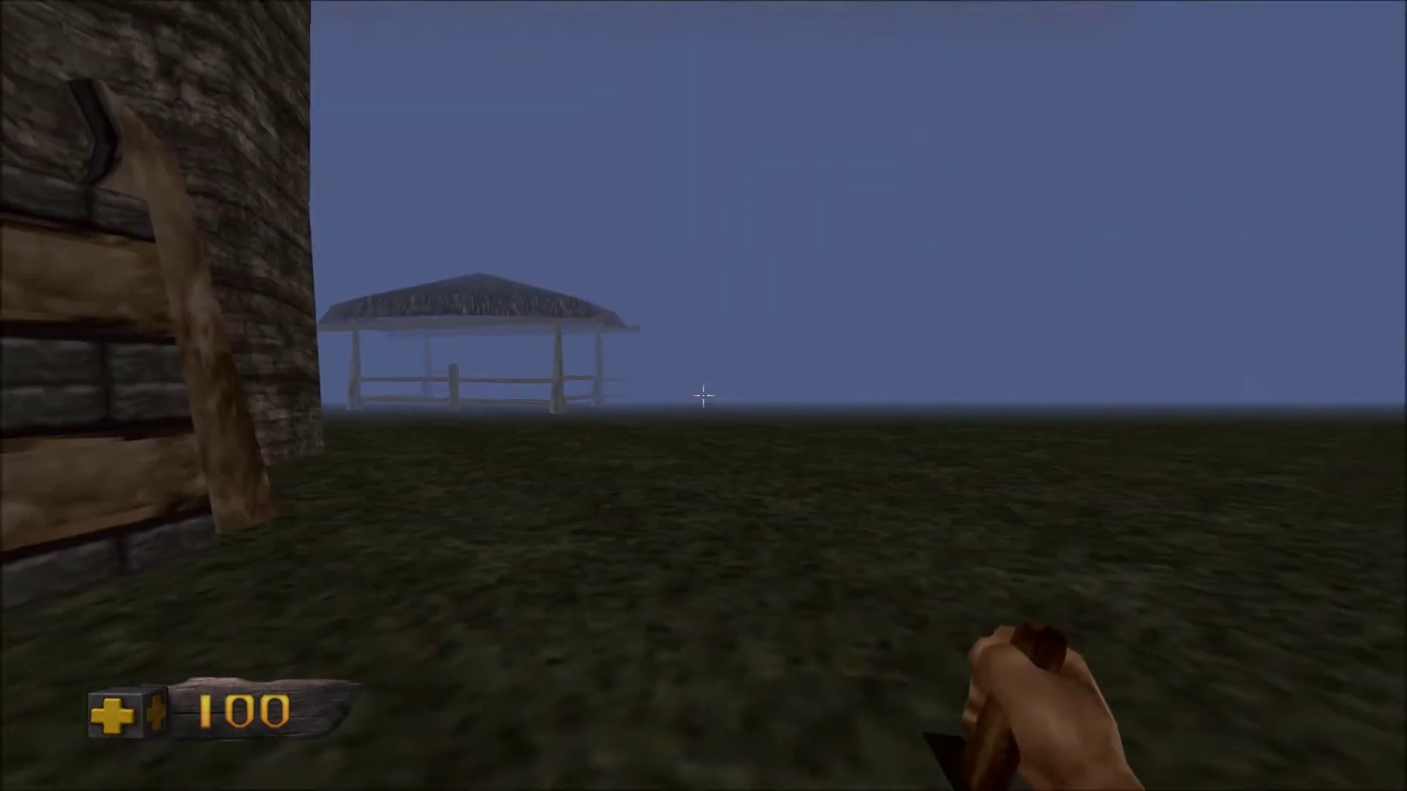
{"action": "key", "text": "w"}
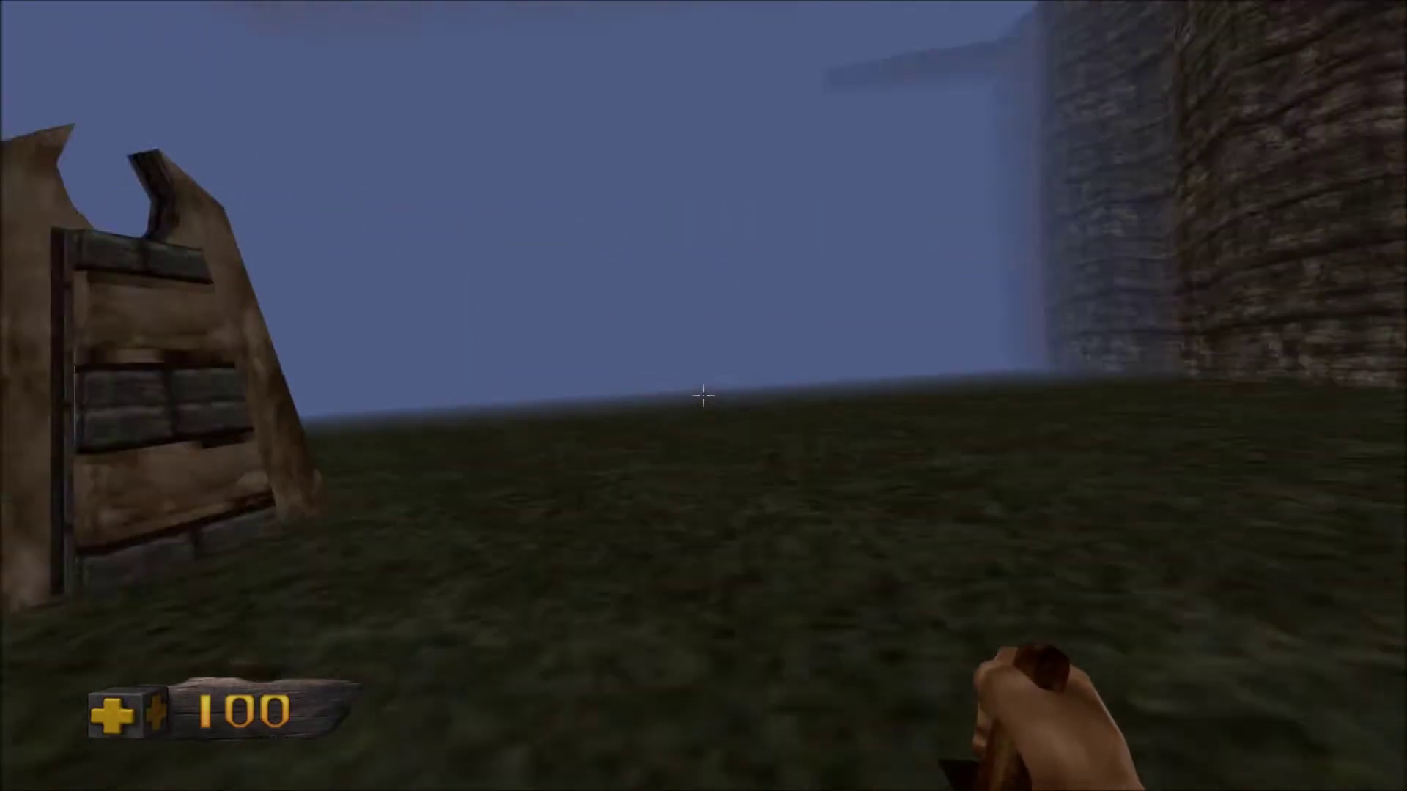
{"action": "key", "text": "w"}
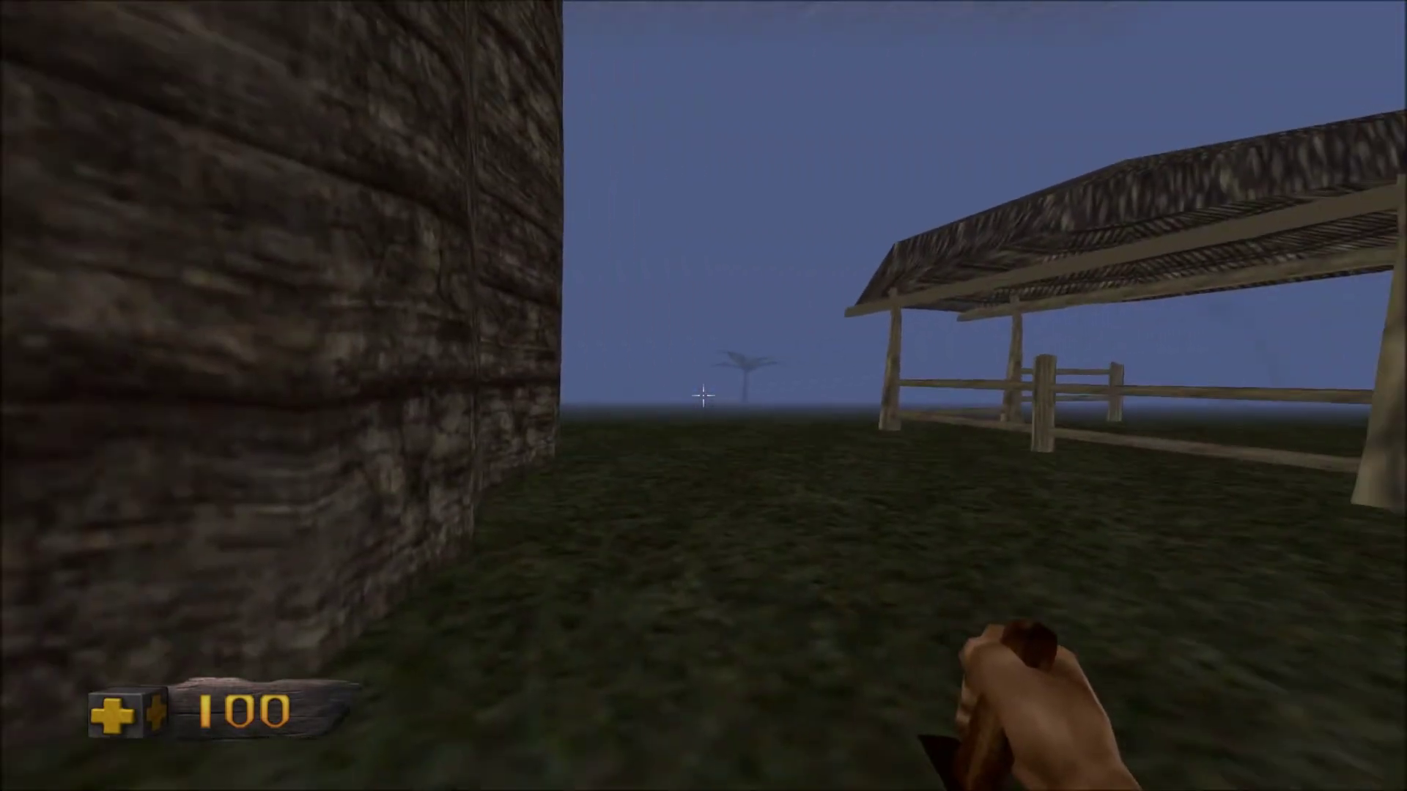
{"action": "key", "text": "Escape"}
{"action": "left_click", "coordinate": [700, 570]}
{"action": "left_click", "coordinate": [713, 434]}
- Select the two green checkpoint sectors between the wooden posts and review their Arg 3 setting
{"action": "right_click_drag", "start_coordinate": [697, 437], "coordinate": [490, 583]}
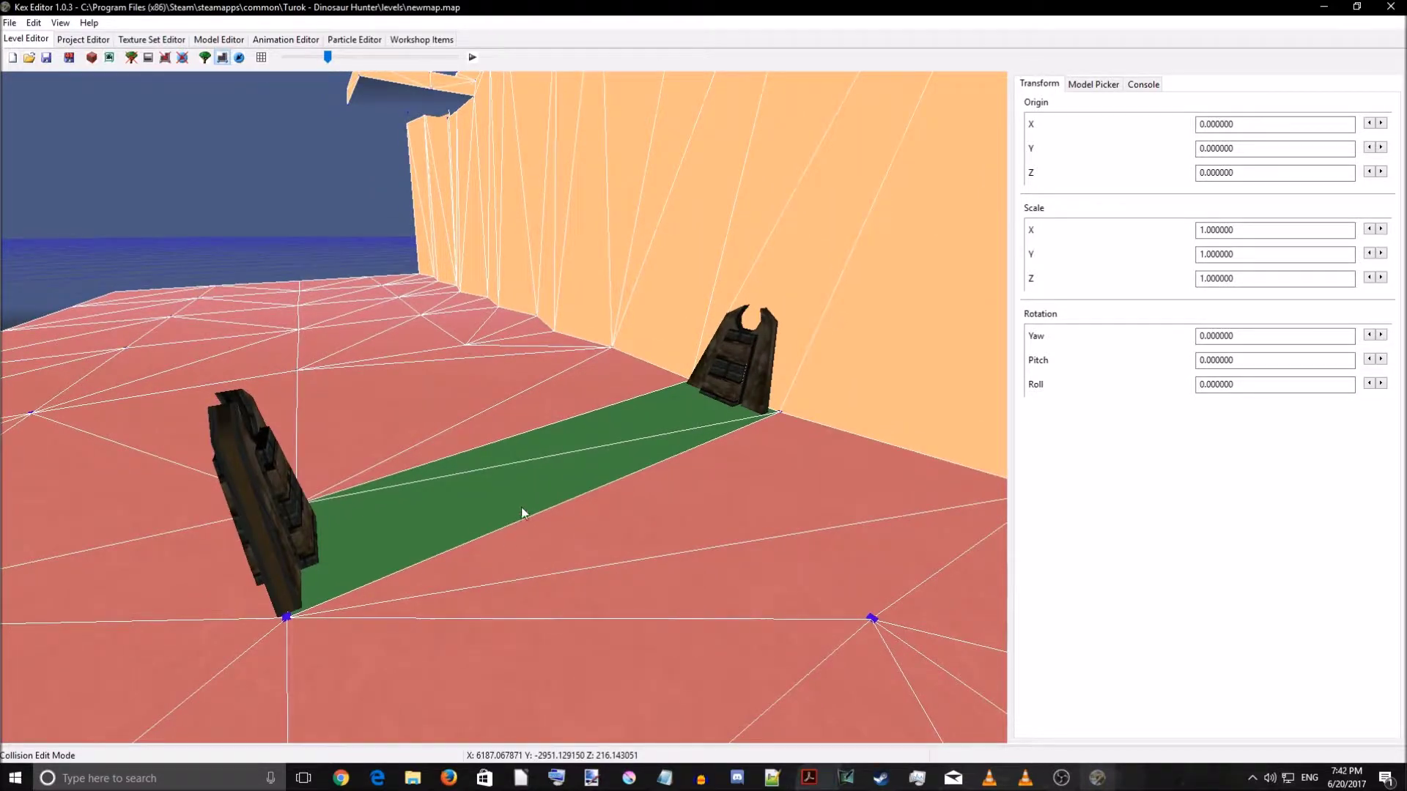
{"action": "left_click", "coordinate": [525, 487]}
{"action": "left_click", "coordinate": [581, 438]}
{"action": "right_click", "coordinate": [604, 486]}
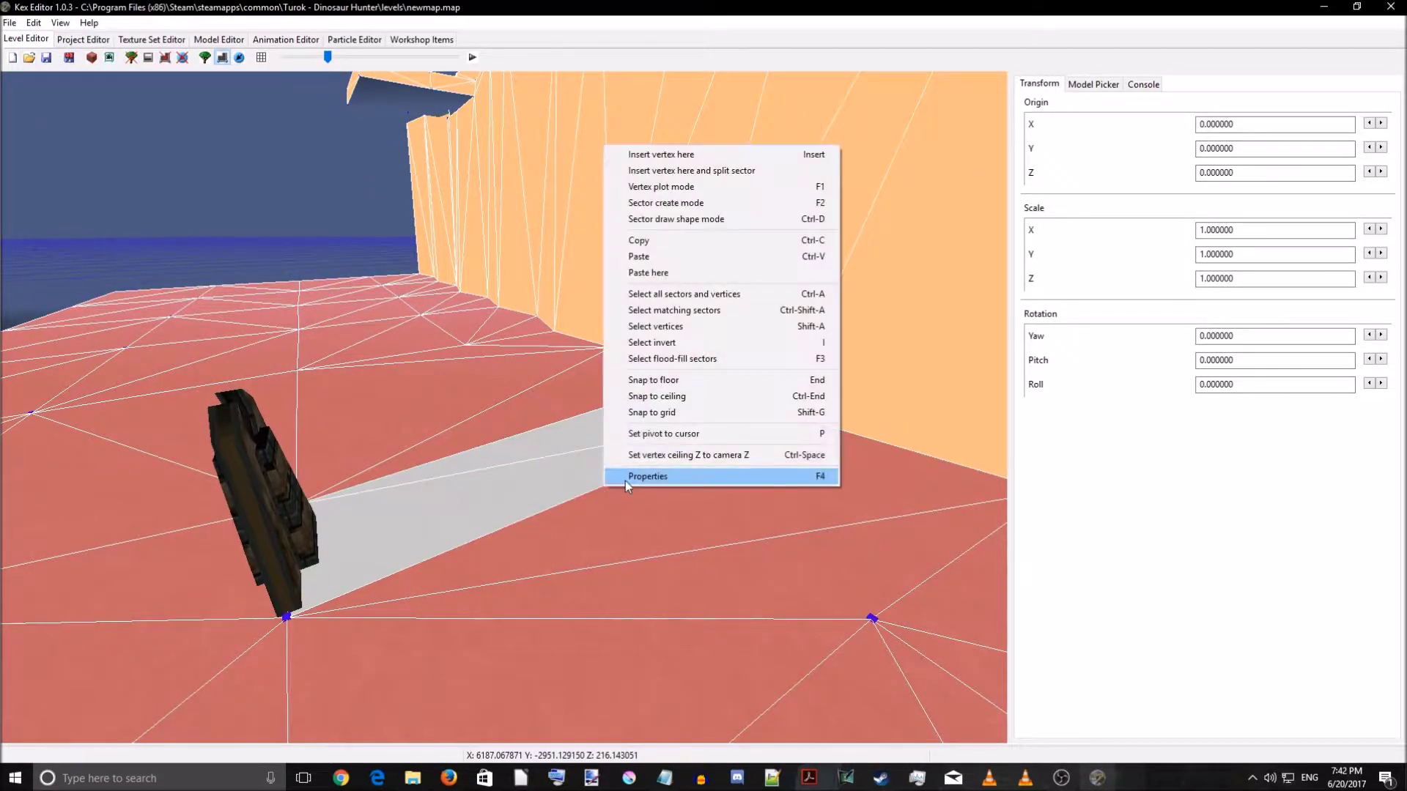
{"action": "left_click", "coordinate": [626, 482]}
{"action": "left_click", "coordinate": [663, 333]}
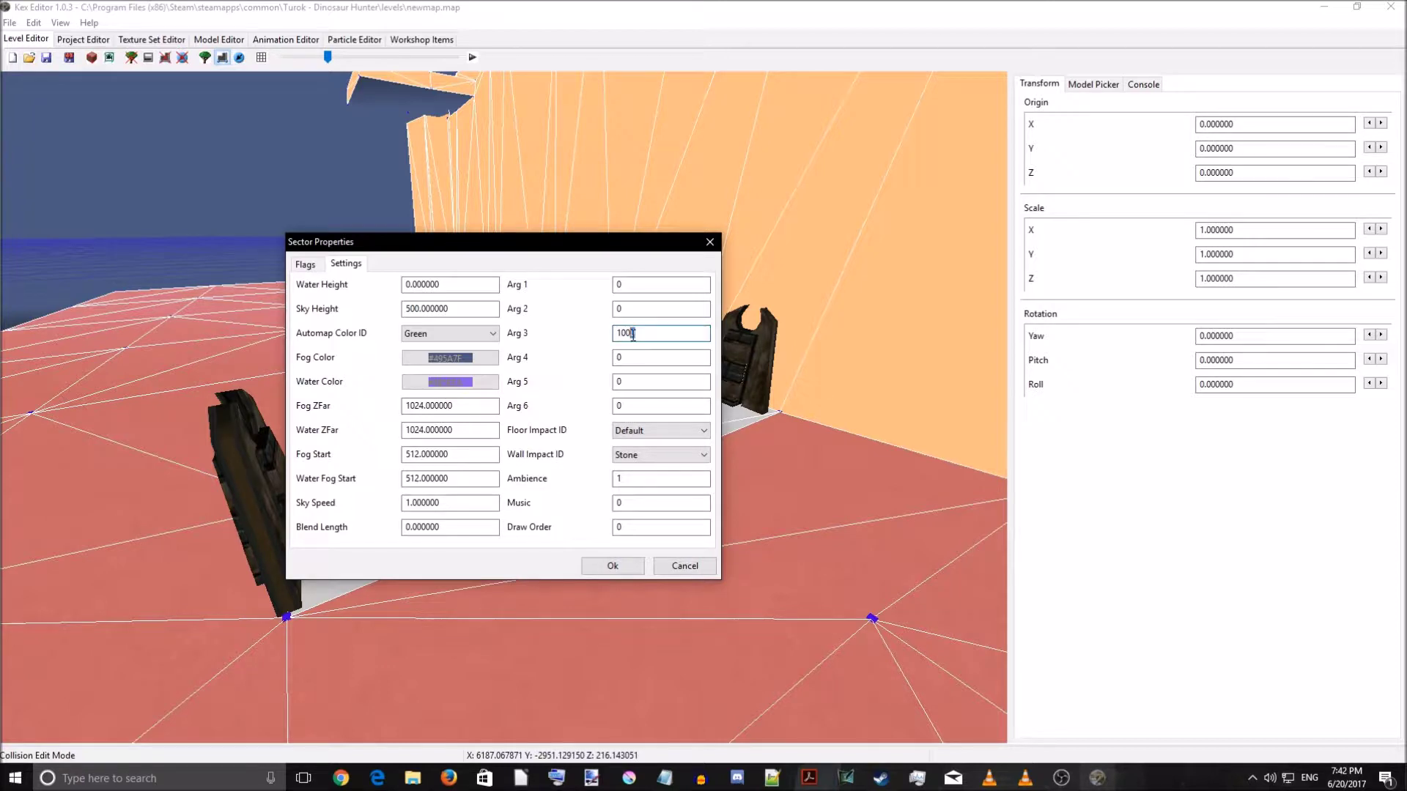
{"action": "left_click", "coordinate": [613, 566]}
- Reopen the checkpoint sectors' settings to read the arguments again, discard the dialog and clear the selection
{"action": "key", "text": "w"}
{"action": "right_click_drag", "start_coordinate": [612, 542], "coordinate": [392, 434]}
{"action": "right_click_drag", "start_coordinate": [346, 385], "coordinate": [519, 477]}
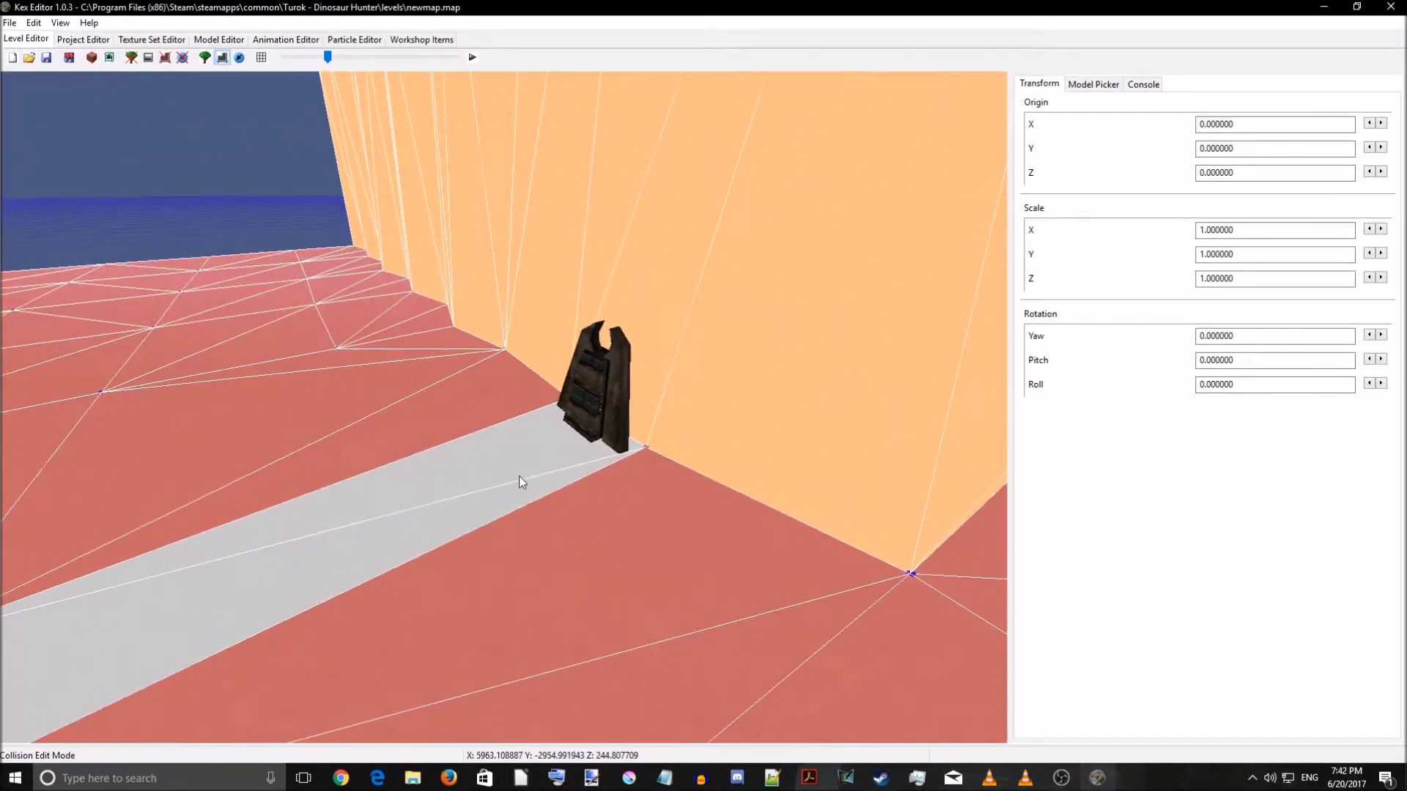
{"action": "right_click", "coordinate": [518, 477]}
{"action": "left_click", "coordinate": [551, 469]}
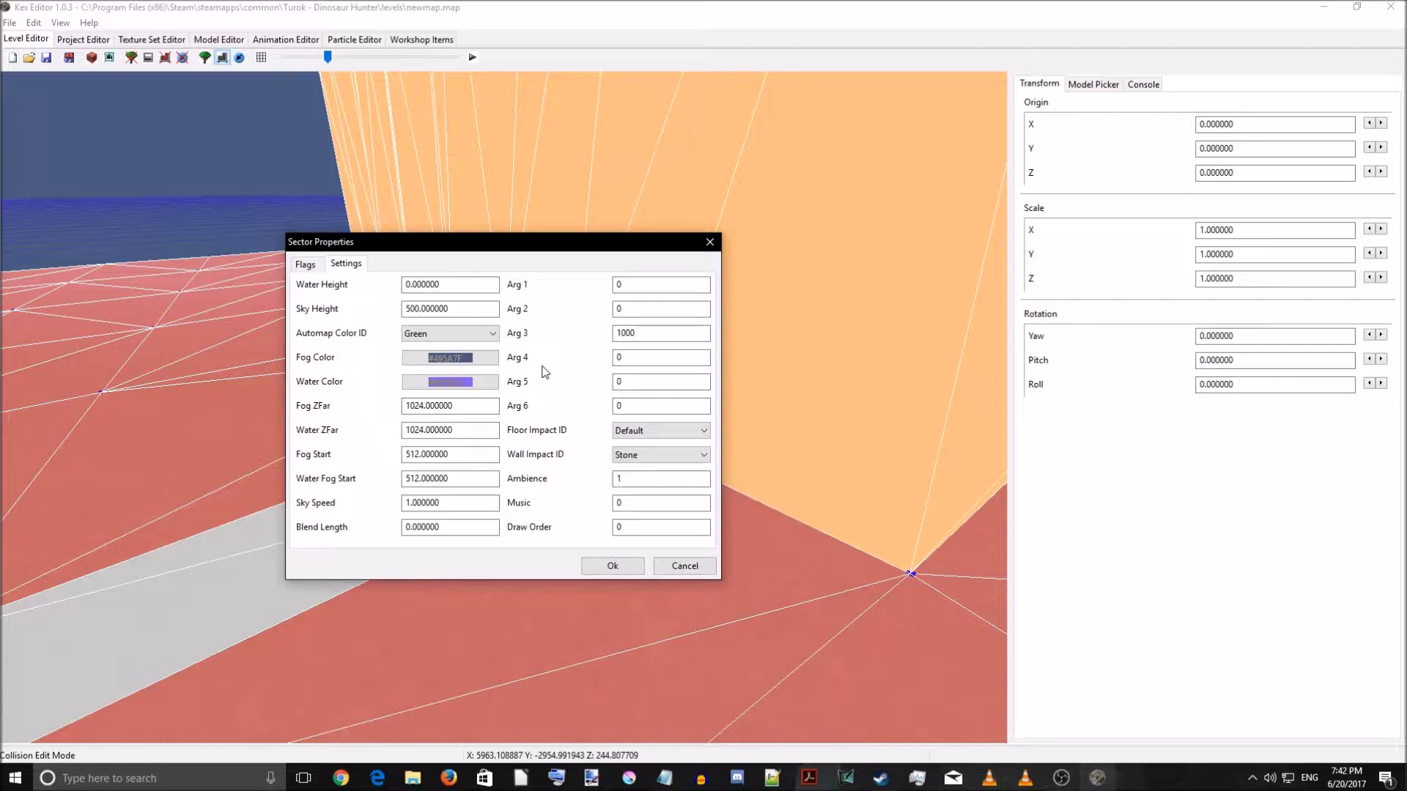
{"action": "left_click", "coordinate": [669, 568]}
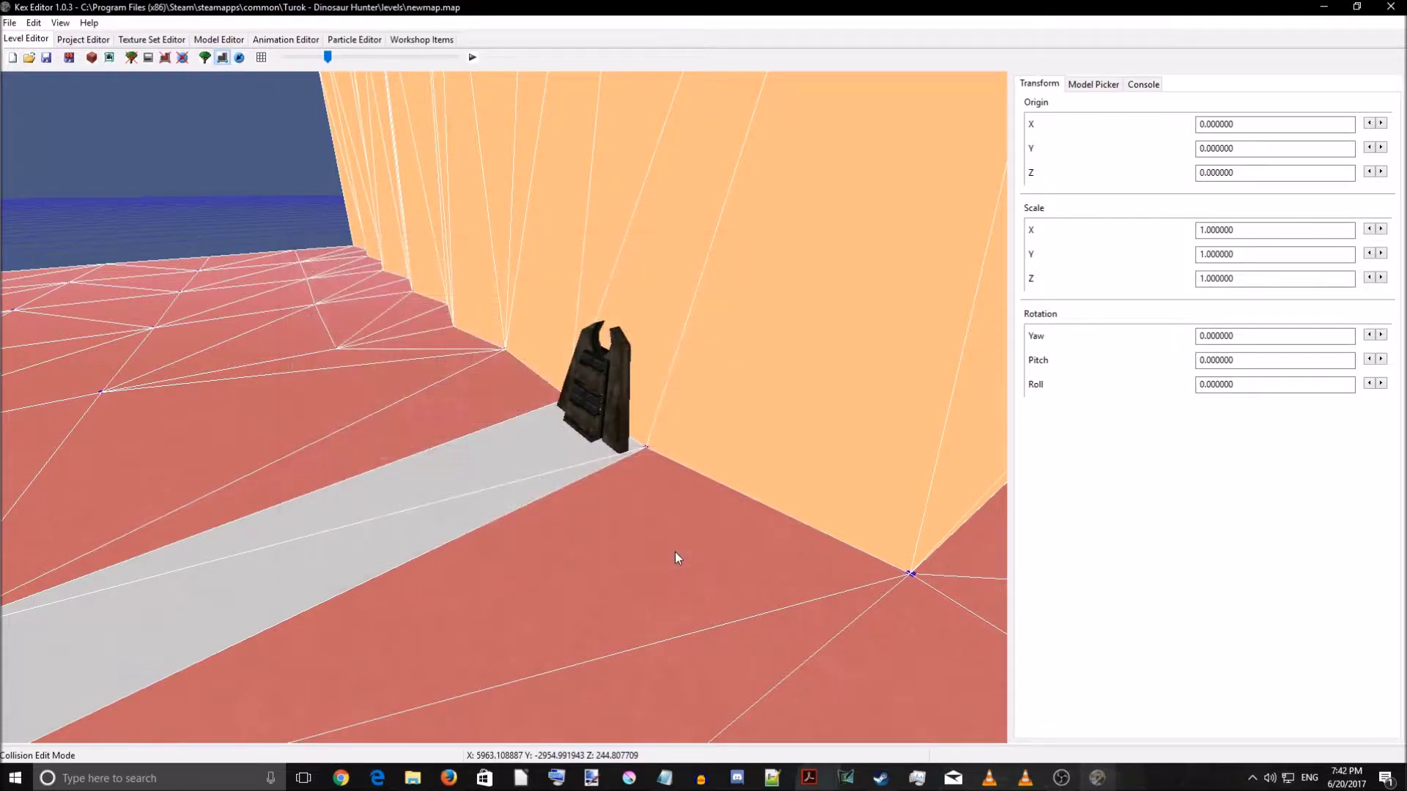
{"action": "right_click", "coordinate": [617, 557]}
{"action": "right_click_drag", "start_coordinate": [617, 552], "coordinate": [648, 568]}
{"action": "key", "text": "Escape"}
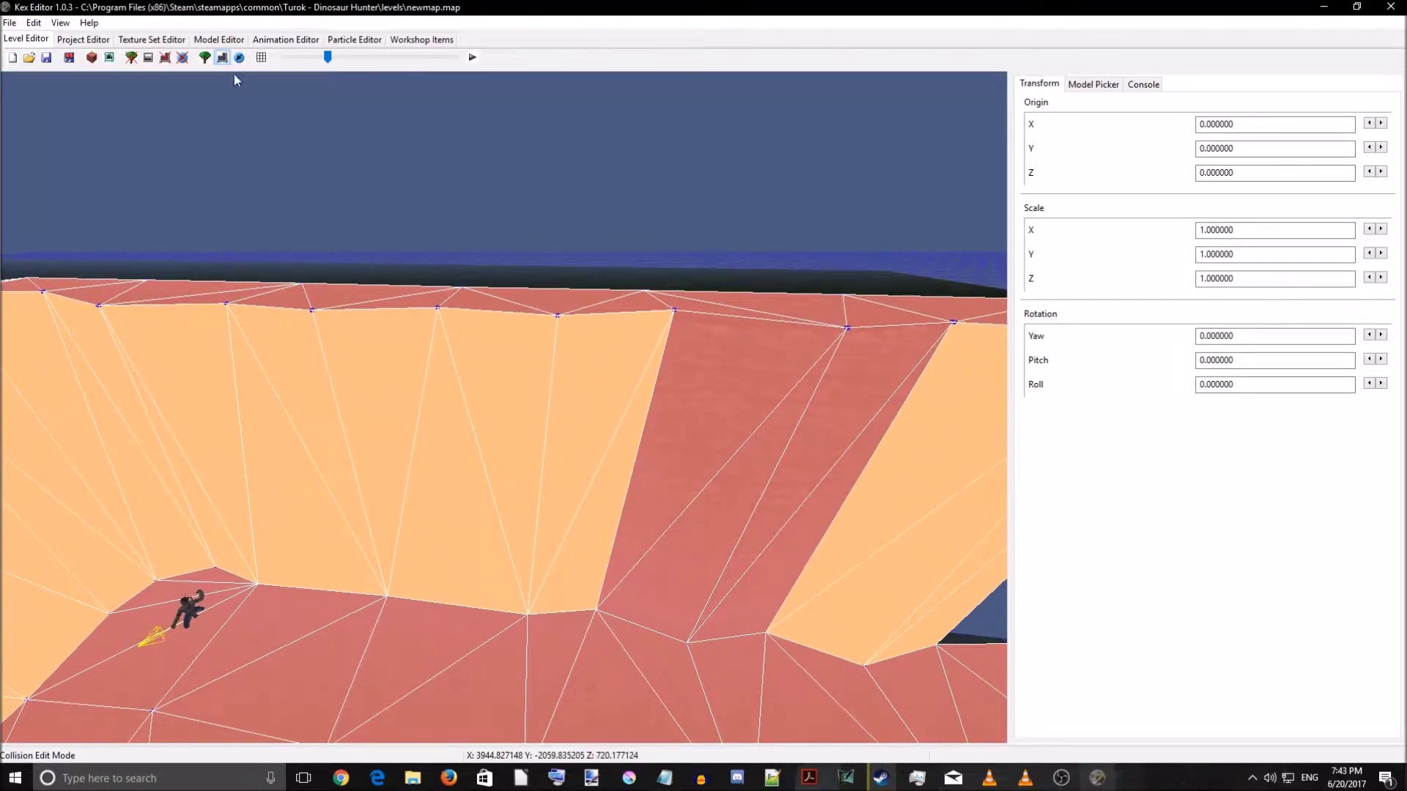
- Switch to mesh editing and back to collision editing to compare the cliff near the player start
{"action": "left_click", "coordinate": [206, 58]}
{"action": "right_click_drag", "start_coordinate": [467, 315], "coordinate": [556, 423]}
{"action": "left_click", "coordinate": [222, 58]}
{"action": "right_click_drag", "start_coordinate": [683, 388], "coordinate": [651, 511]}
{"action": "right_click_drag", "start_coordinate": [640, 506], "coordinate": [627, 432]}
{"action": "key", "text": "s"}
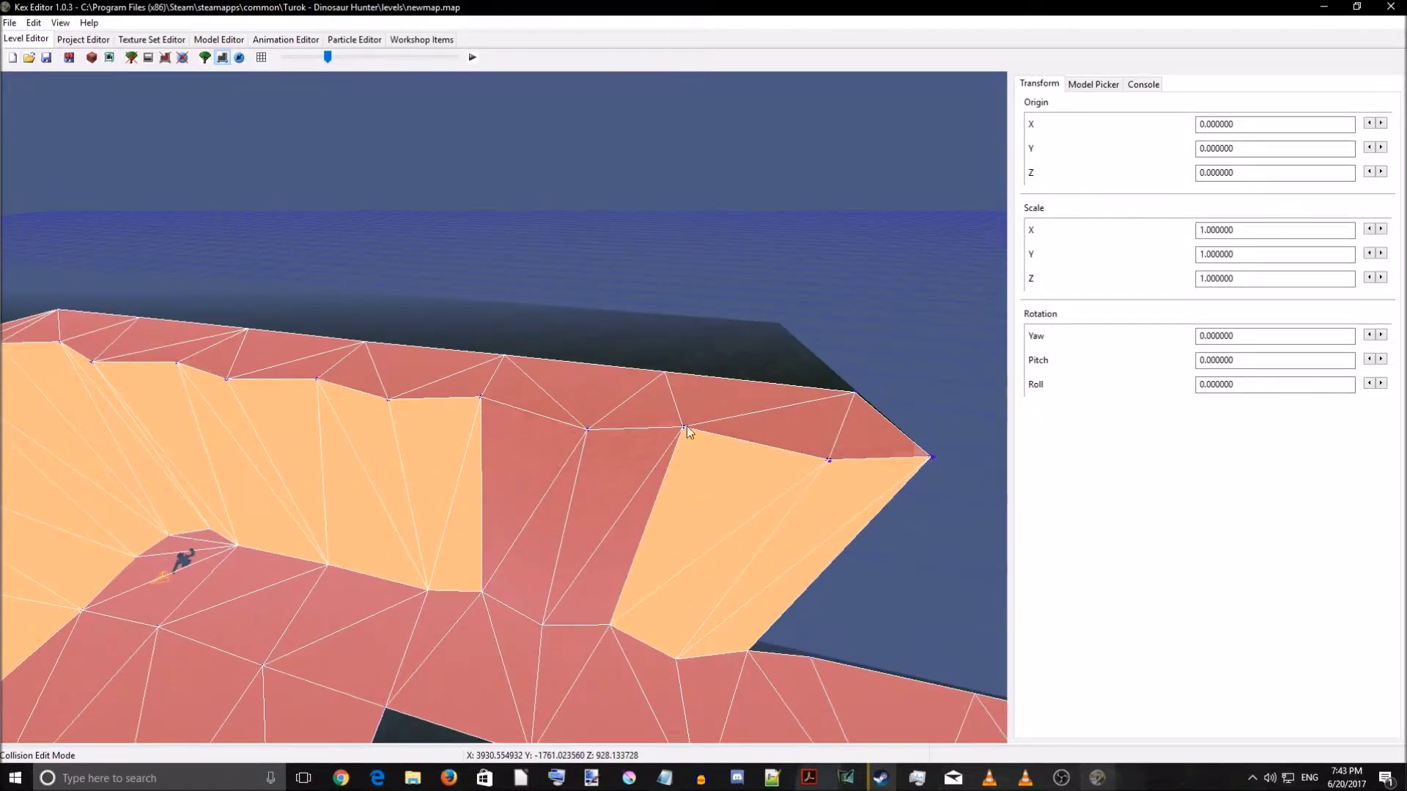
- Examine the red wall sectors between the orange cliff walls from near, far and above
{"action": "right_click_drag", "start_coordinate": [887, 460], "coordinate": [737, 514]}
{"action": "key", "text": "w"}
{"action": "key", "text": "d"}
{"action": "scroll", "coordinate": [757, 507], "scroll_direction": "down", "scroll_amount": 4}
{"action": "scroll", "coordinate": [756, 506], "scroll_direction": "up", "scroll_amount": 4}
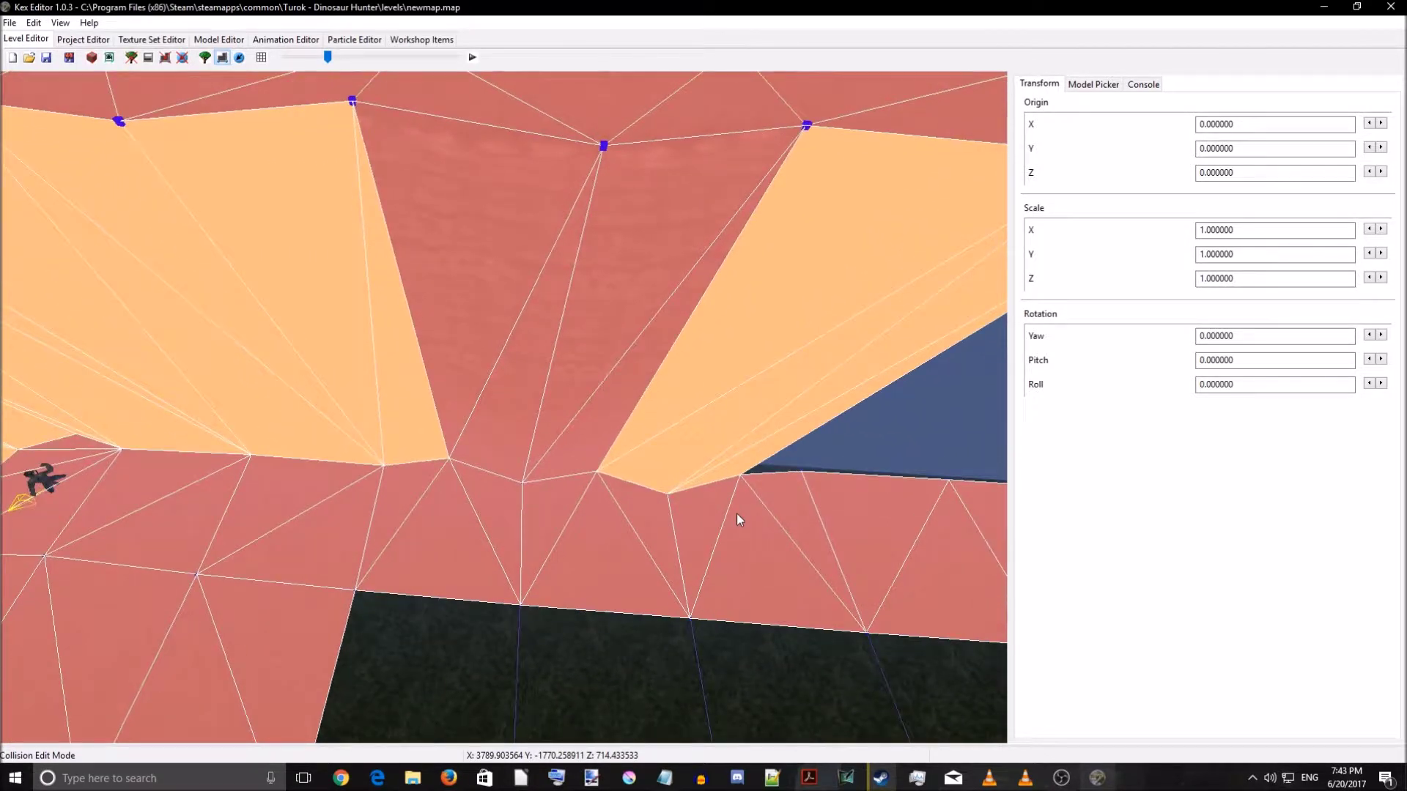
{"action": "scroll", "coordinate": [736, 513], "scroll_direction": "down", "scroll_amount": 3}
{"action": "right_click_drag", "start_coordinate": [736, 513], "coordinate": [741, 505]}
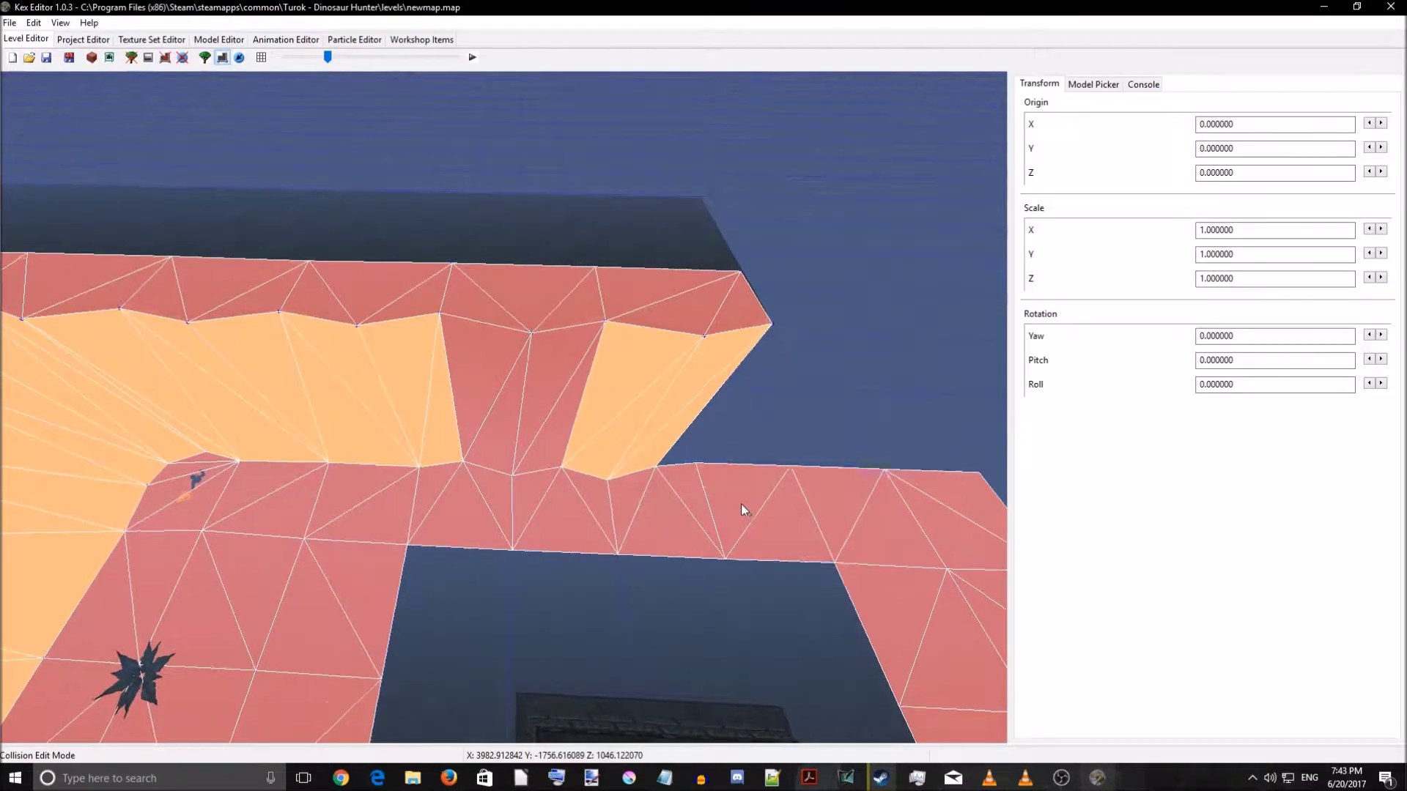
{"action": "scroll", "coordinate": [741, 504], "scroll_direction": "up", "scroll_amount": 5}
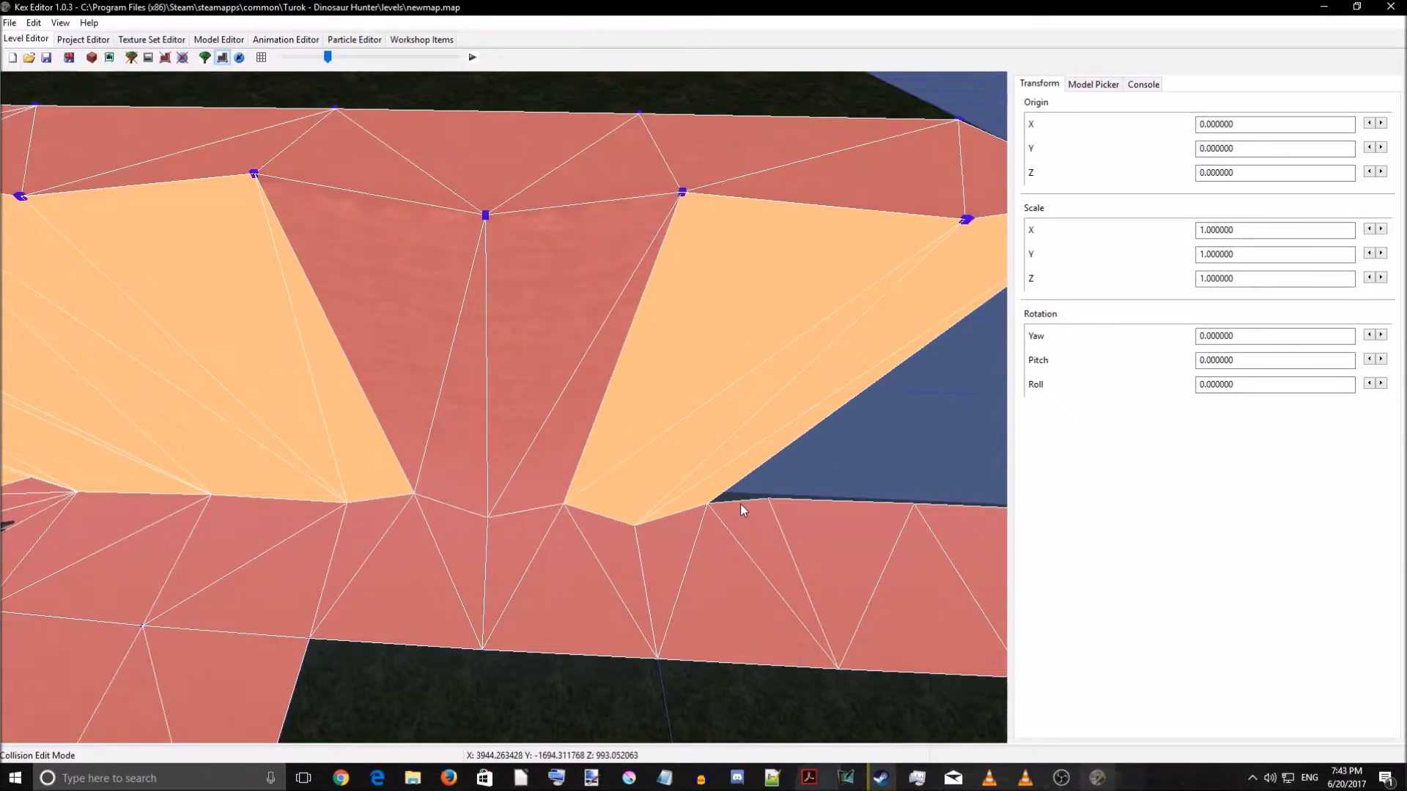
{"action": "mouse_move", "coordinate": [740, 504]}
{"action": "right_mouse_down"}
{"action": "mouse_move", "coordinate": [780, 512]}
{"action": "mouse_move", "coordinate": [719, 516]}
{"action": "right_mouse_up"}
{"action": "key", "text": "a"}
{"action": "key", "text": "s"}
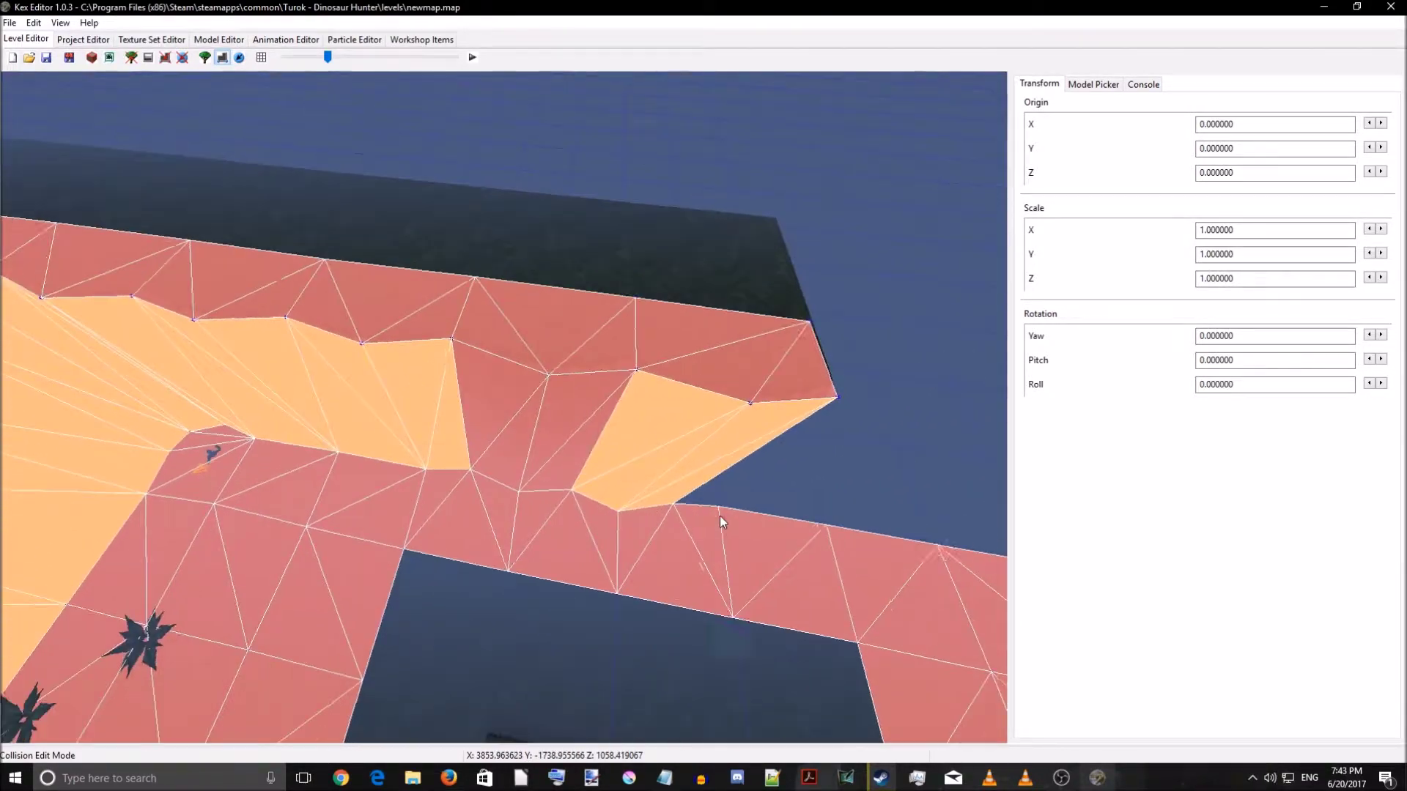
{"action": "scroll", "coordinate": [719, 516], "scroll_direction": "up", "scroll_amount": 6}
{"action": "key", "text": "s"}
{"action": "right_click_drag", "start_coordinate": [766, 527], "coordinate": [629, 564]}
{"action": "key", "text": "w"}
{"action": "key", "text": "s"}
{"action": "key", "text": "w"}
{"action": "key", "text": "s"}
{"action": "key", "text": "w"}
{"action": "key", "text": "s"}
{"action": "key", "text": "w"}
{"action": "key", "text": "w"}
{"action": "key", "text": "s"}
{"action": "key", "text": "w"}
{"action": "key", "text": "s"}
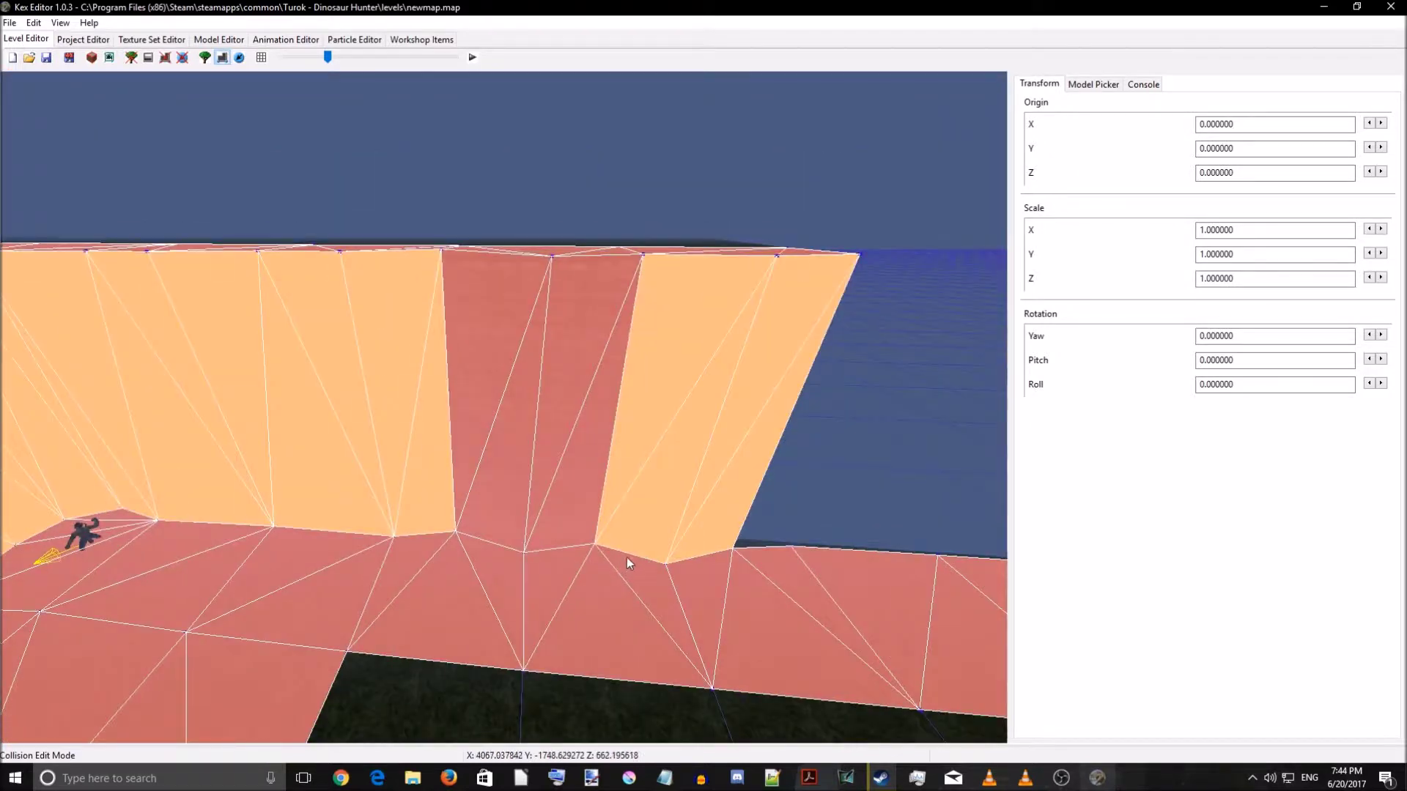
- Select the four red wall sectors in the cliff face, inspect them up close and deselect them
{"action": "left_click", "coordinate": [581, 433]}
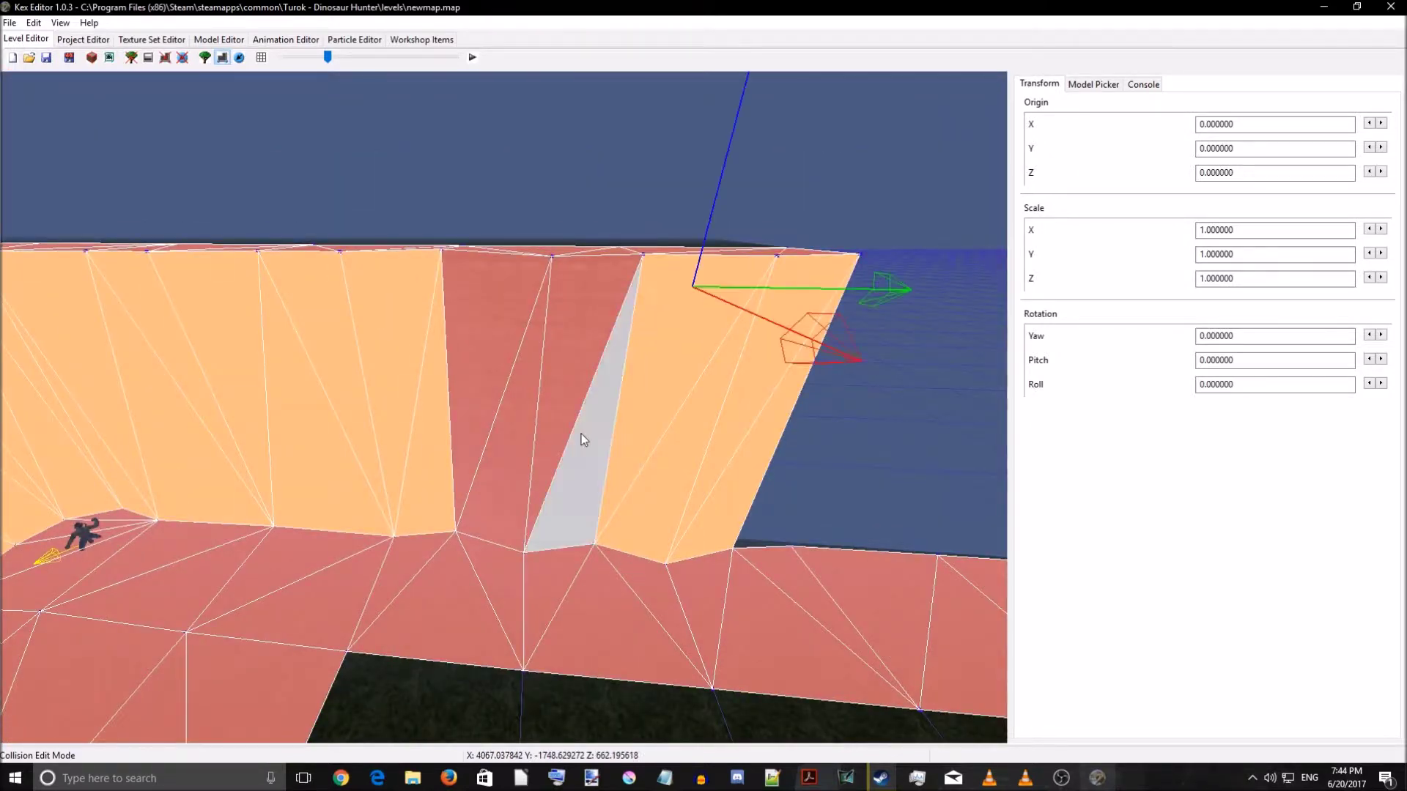
{"action": "left_click", "coordinate": [557, 405], "text": "ctrl"}
{"action": "left_click", "coordinate": [525, 428], "text": "ctrl"}
{"action": "left_click", "coordinate": [494, 372], "text": "ctrl"}
{"action": "right_click_drag", "start_coordinate": [546, 552], "coordinate": [584, 568]}
{"action": "scroll", "coordinate": [574, 571], "scroll_direction": "up", "scroll_amount": 5}
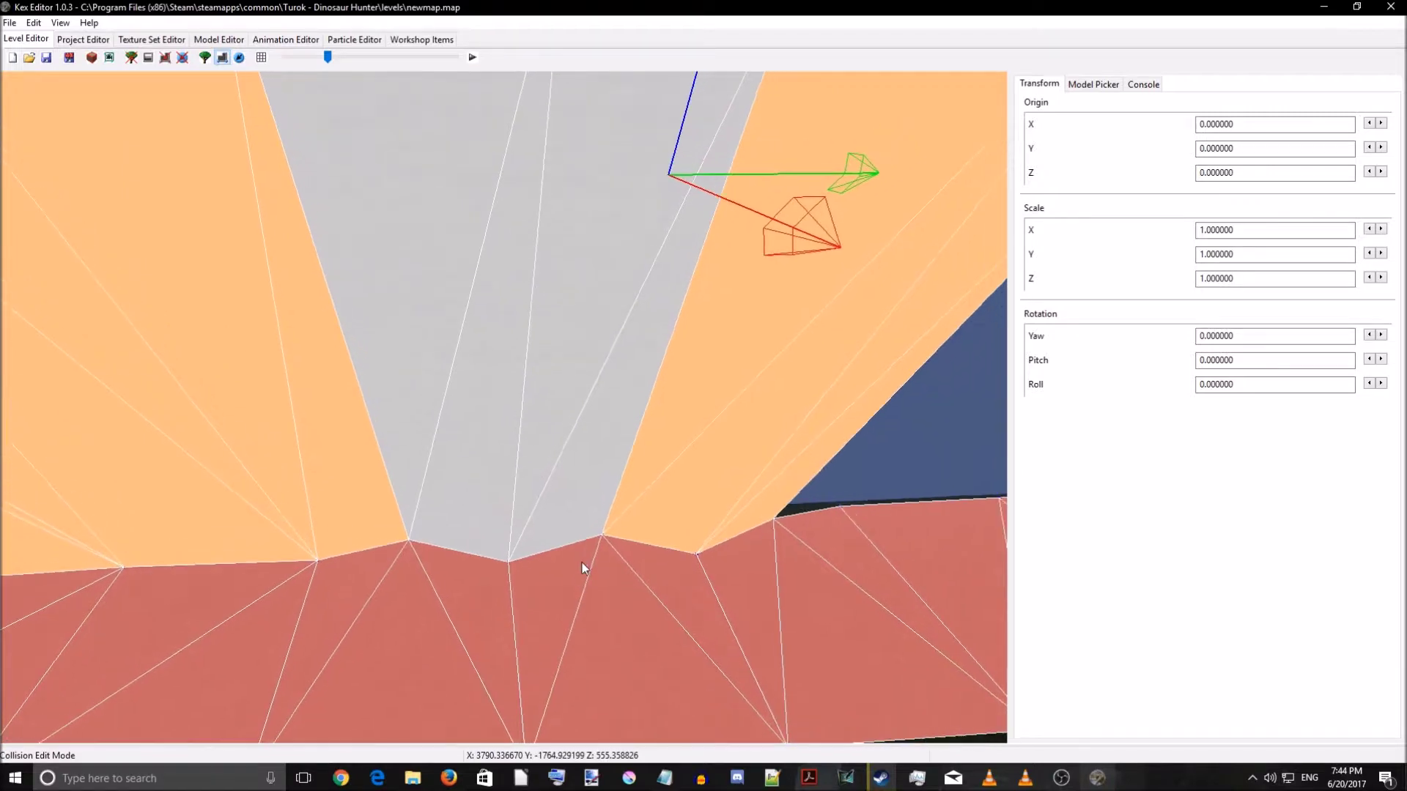
{"action": "scroll", "coordinate": [584, 569], "scroll_direction": "down", "scroll_amount": 5}
{"action": "left_click", "coordinate": [577, 561]}
{"action": "scroll", "coordinate": [575, 553], "scroll_direction": "up", "scroll_amount": 5}
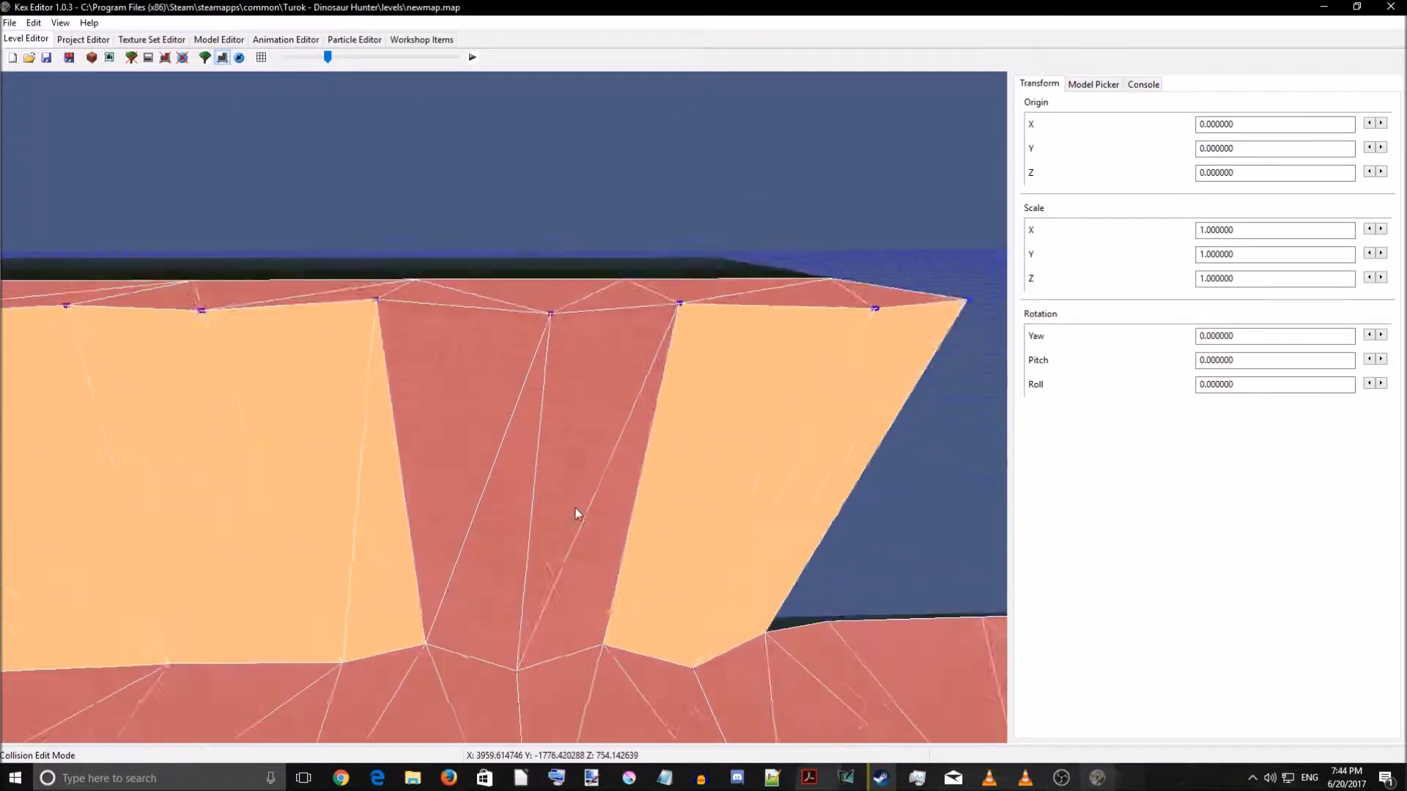
- Switch to mesh editing and examine the textured cliff face at the red wall section
{"action": "left_click", "coordinate": [206, 57]}
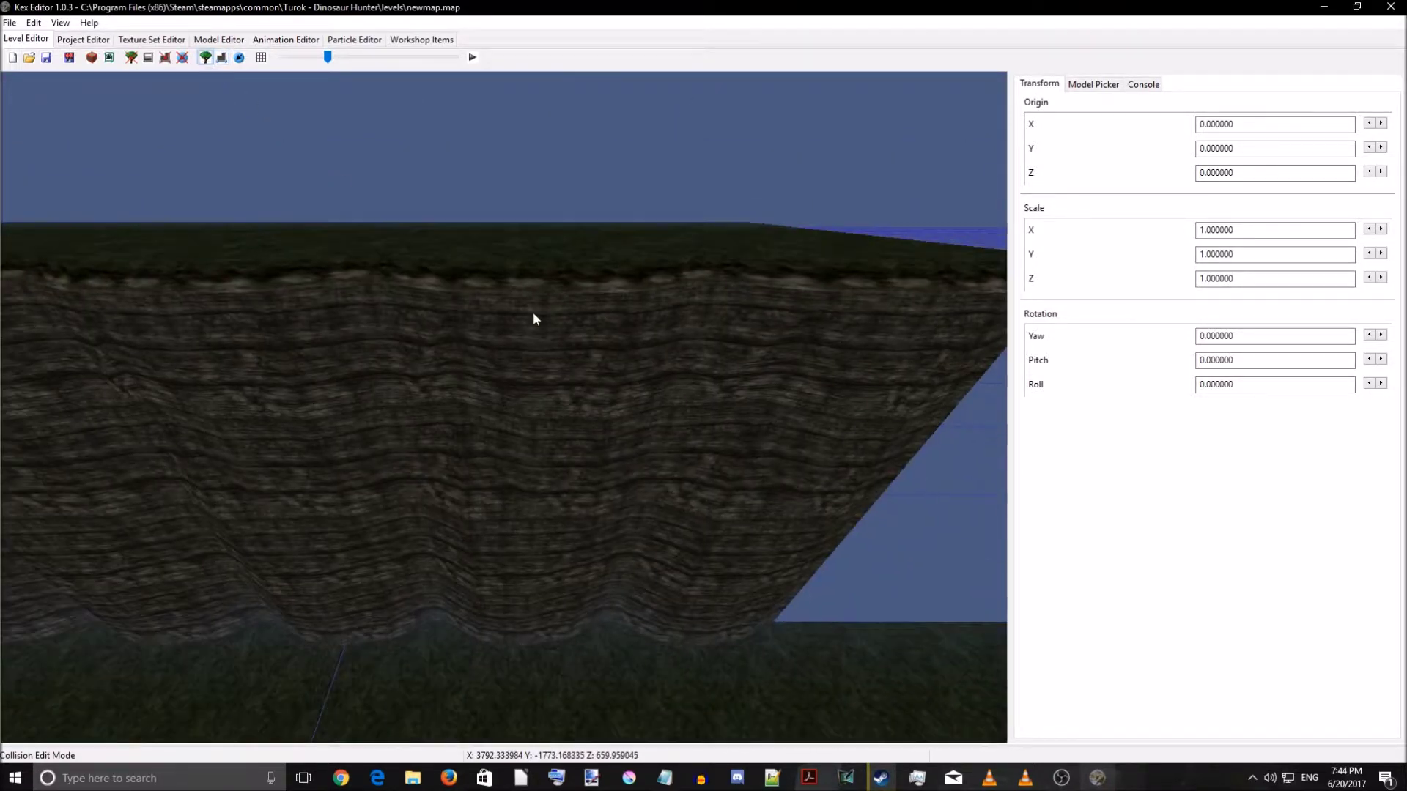
{"action": "scroll", "coordinate": [534, 352], "scroll_direction": "down", "scroll_amount": 5}
{"action": "mouse_move", "coordinate": [535, 352]}
{"action": "right_mouse_down"}
{"action": "mouse_move", "coordinate": [533, 291]}
{"action": "mouse_move", "coordinate": [527, 327]}
{"action": "right_mouse_up"}
{"action": "mouse_move", "coordinate": [568, 394]}
{"action": "right_mouse_down"}
{"action": "mouse_move", "coordinate": [585, 367]}
{"action": "mouse_move", "coordinate": [554, 411]}
{"action": "mouse_move", "coordinate": [496, 421]}
{"action": "mouse_move", "coordinate": [521, 426]}
{"action": "mouse_move", "coordinate": [572, 367]}
{"action": "mouse_move", "coordinate": [568, 447]}
{"action": "mouse_move", "coordinate": [578, 415]}
{"action": "mouse_move", "coordinate": [555, 415]}
{"action": "right_mouse_up"}
{"action": "scroll", "coordinate": [573, 390], "scroll_direction": "up", "scroll_amount": 3}
- Set the texture index of the stone building's static mesh to 1
{"action": "right_click_drag", "start_coordinate": [661, 414], "coordinate": [564, 458]}
{"action": "key", "text": "w"}
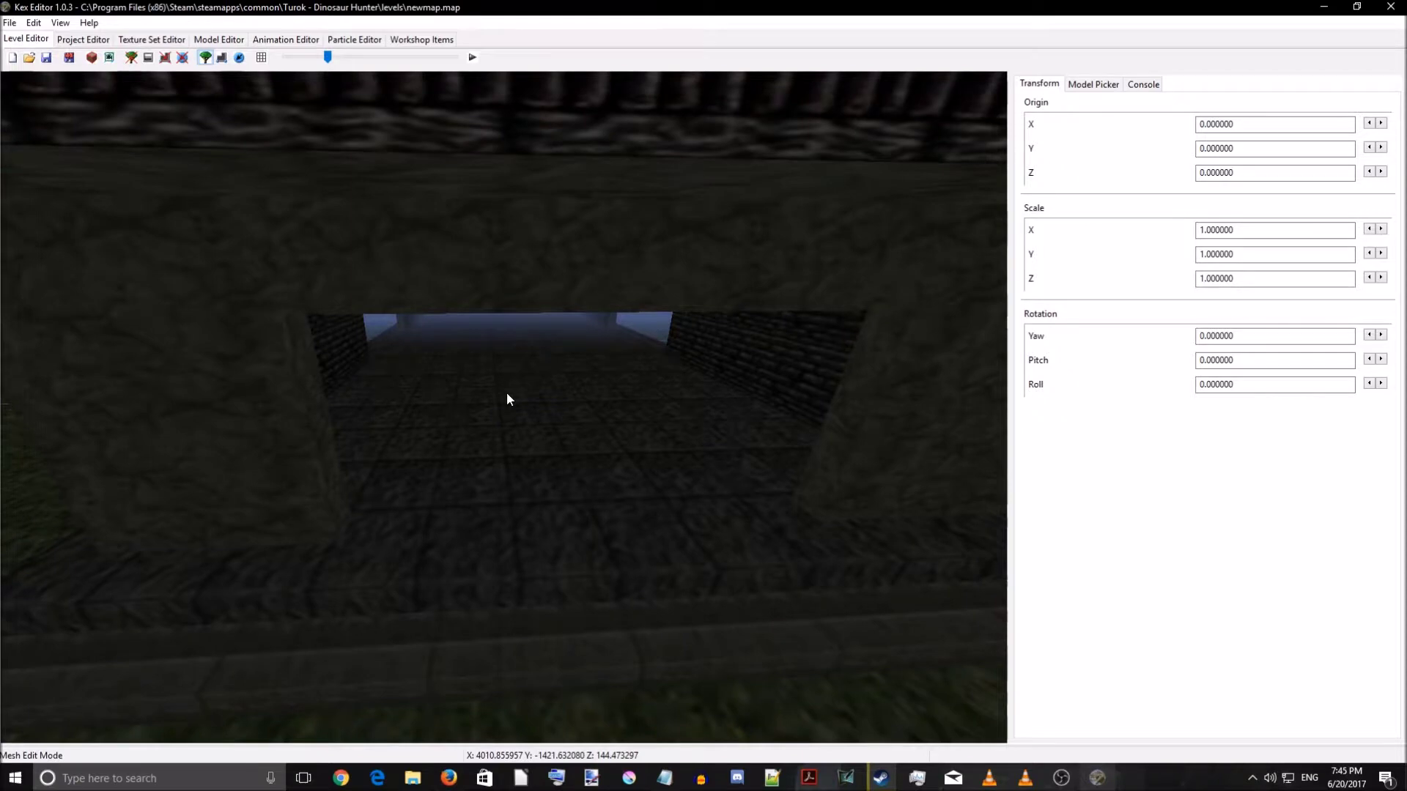
{"action": "left_click", "coordinate": [507, 394]}
{"action": "right_click", "coordinate": [559, 440]}
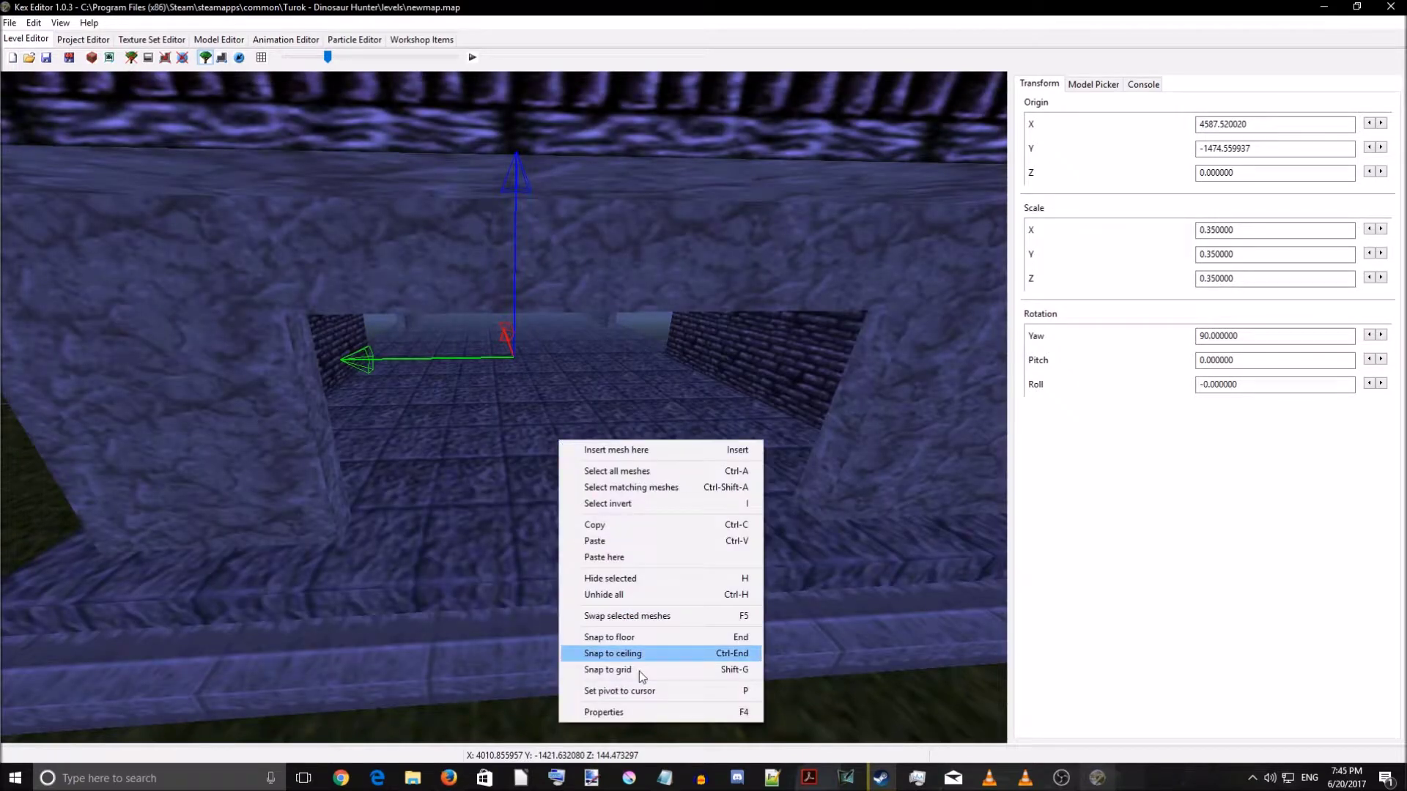
{"action": "left_click", "coordinate": [646, 714]}
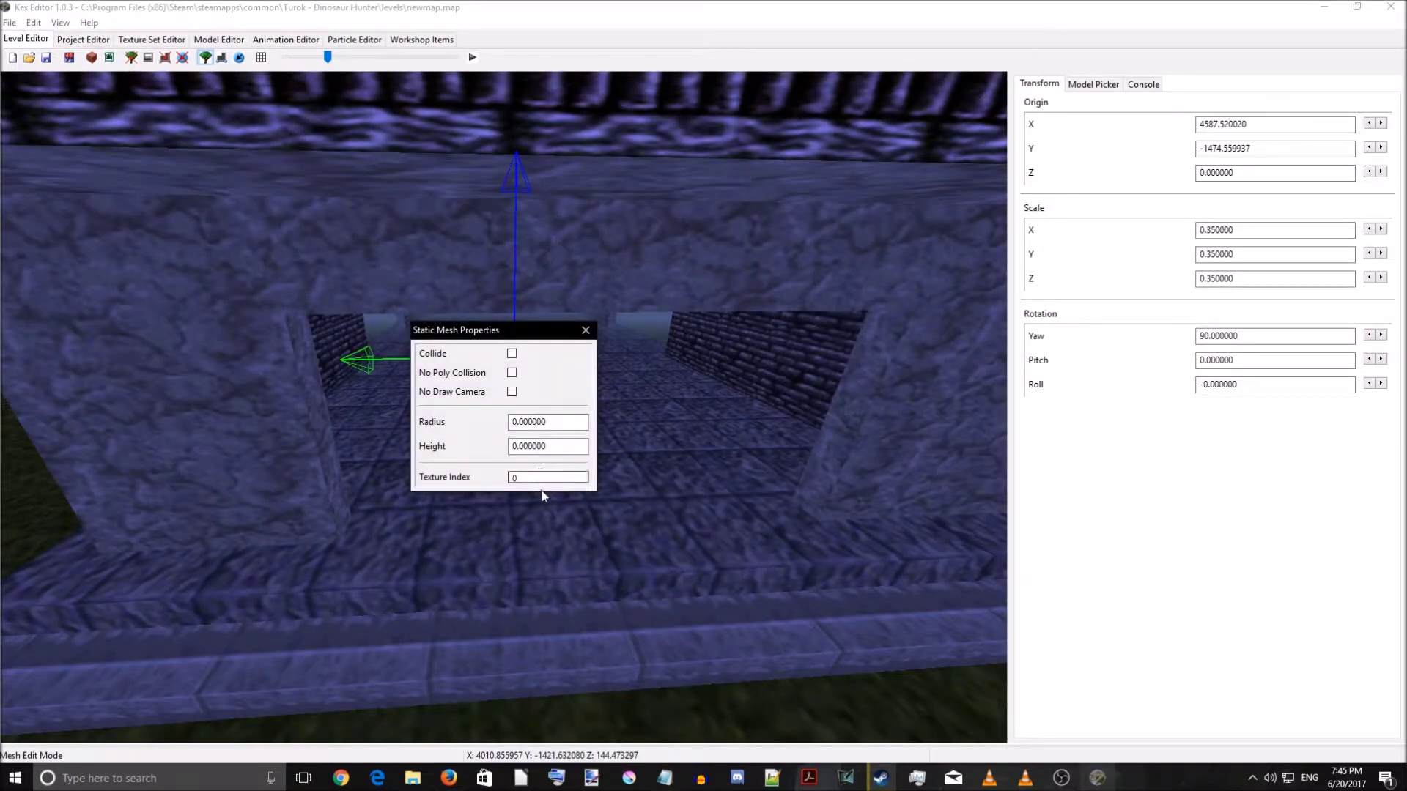
{"action": "key", "text": "Escape"}
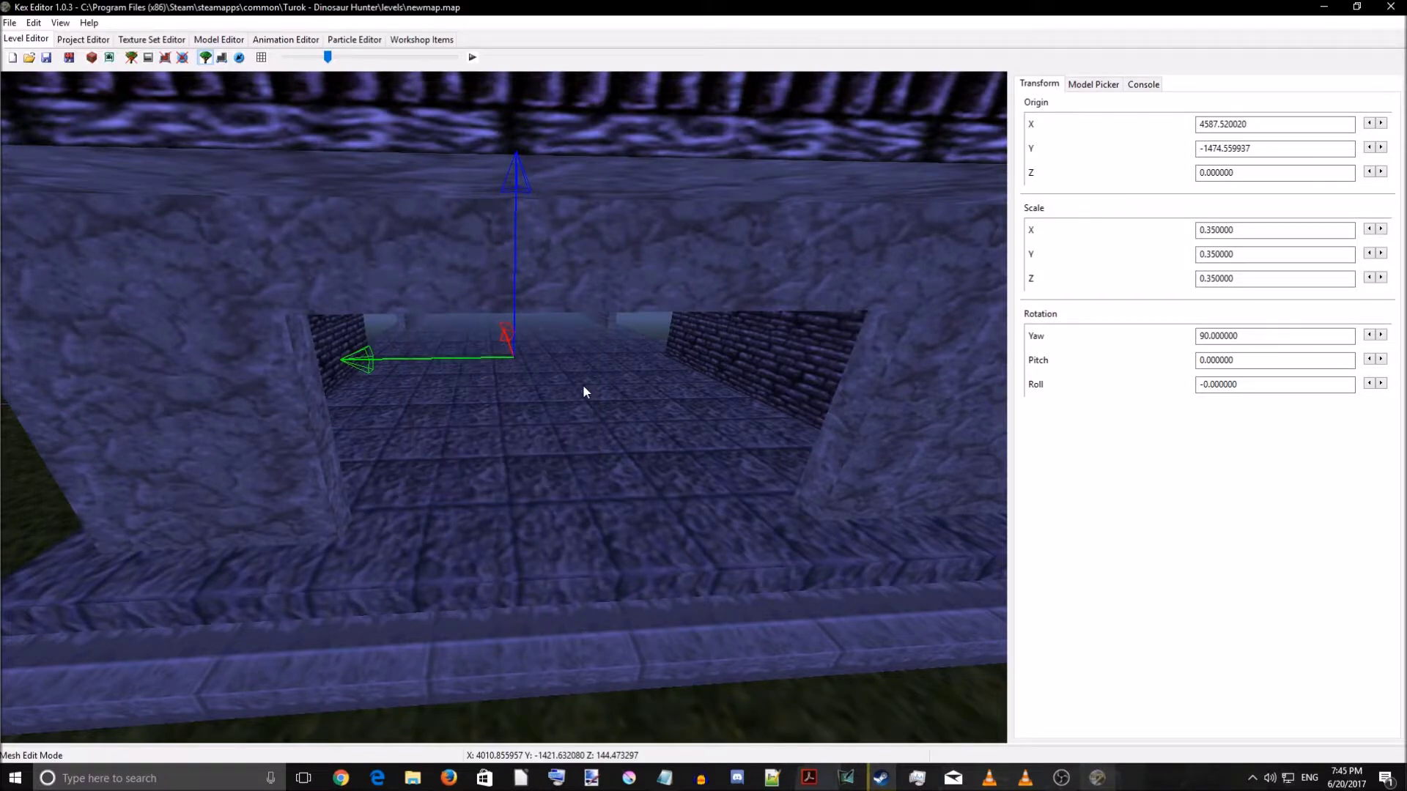
{"action": "right_click", "coordinate": [584, 391]}
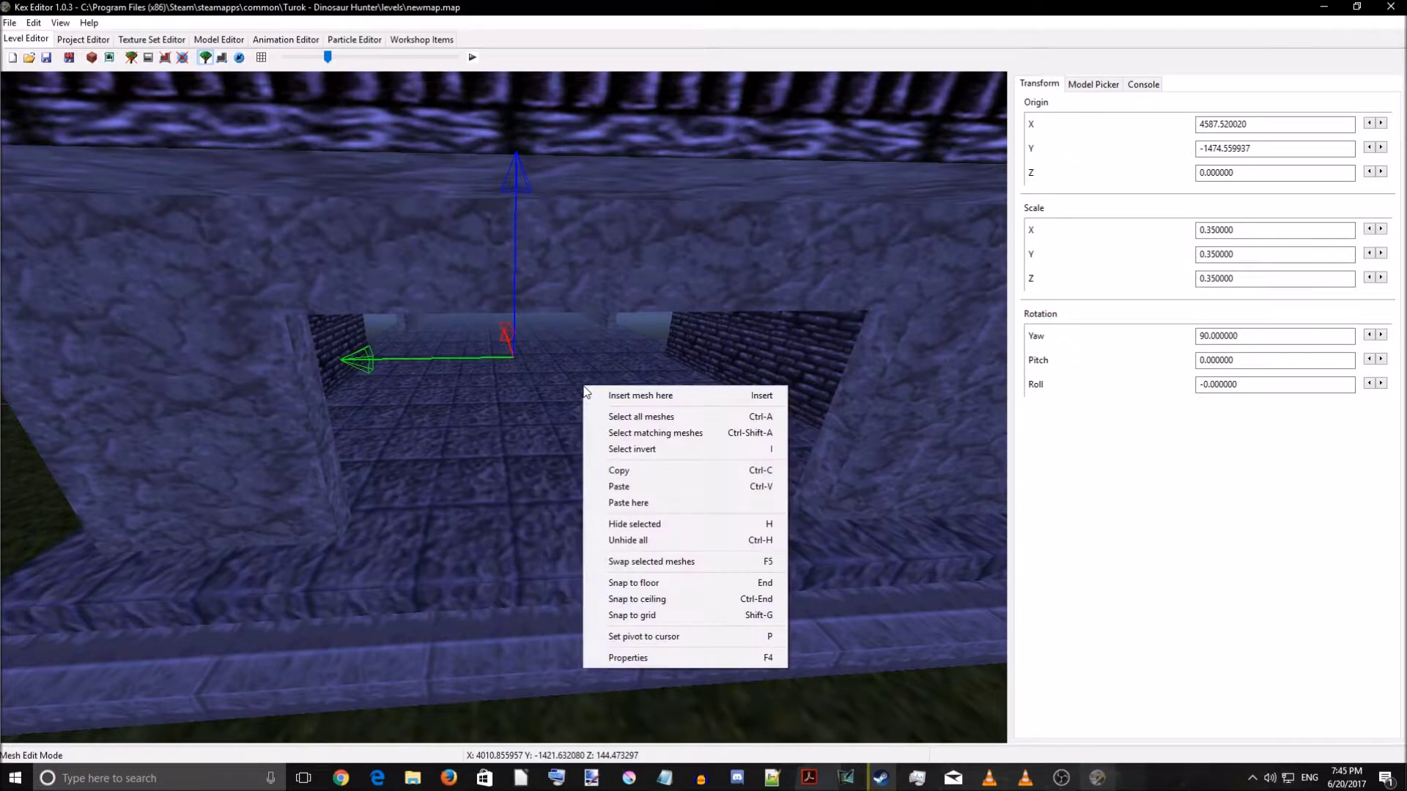
{"action": "left_click", "coordinate": [629, 658]}
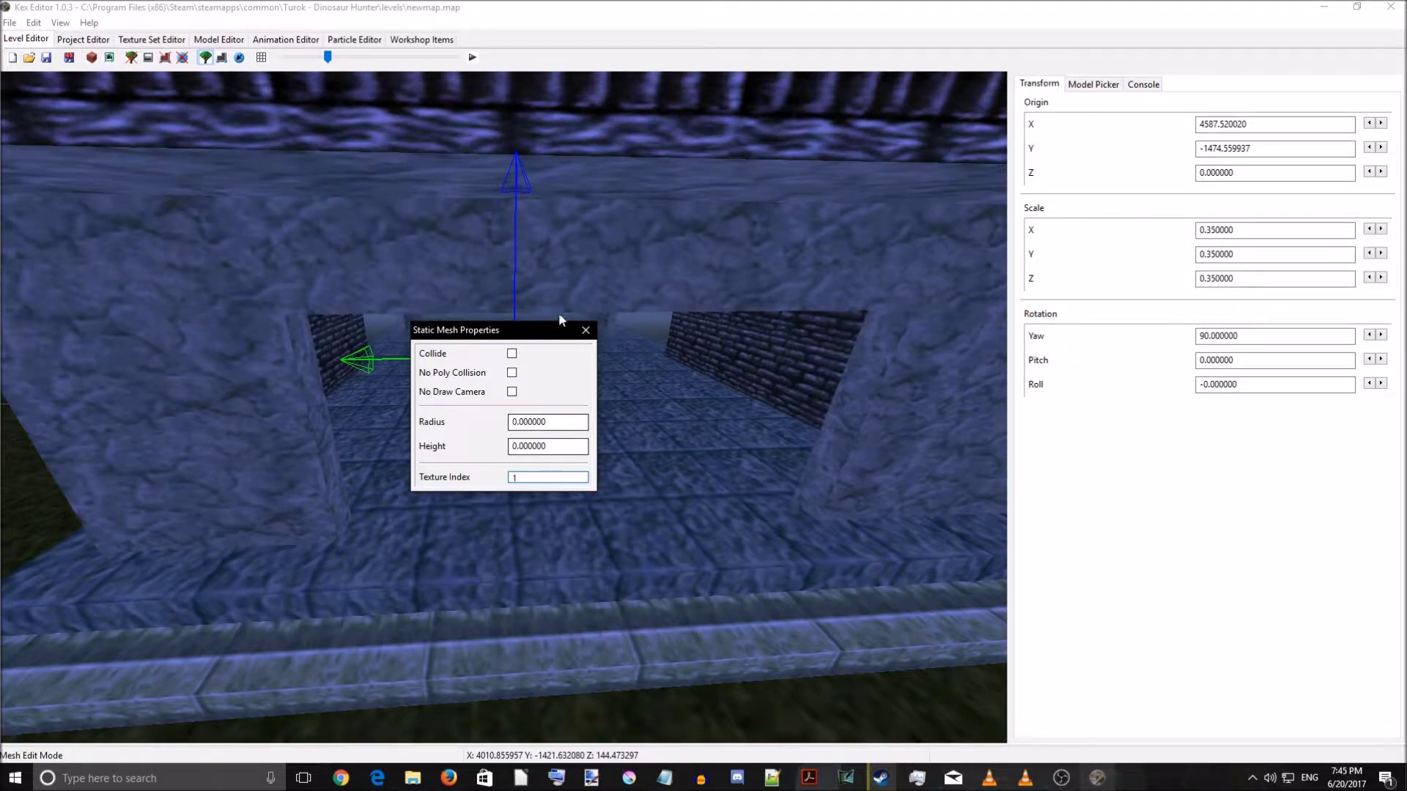
{"action": "left_click", "coordinate": [585, 329]}
- Inspect the stone building's walls, ceiling and exterior with the changed texture
{"action": "key", "text": "d"}
{"action": "right_click_drag", "start_coordinate": [663, 427], "coordinate": [690, 460]}
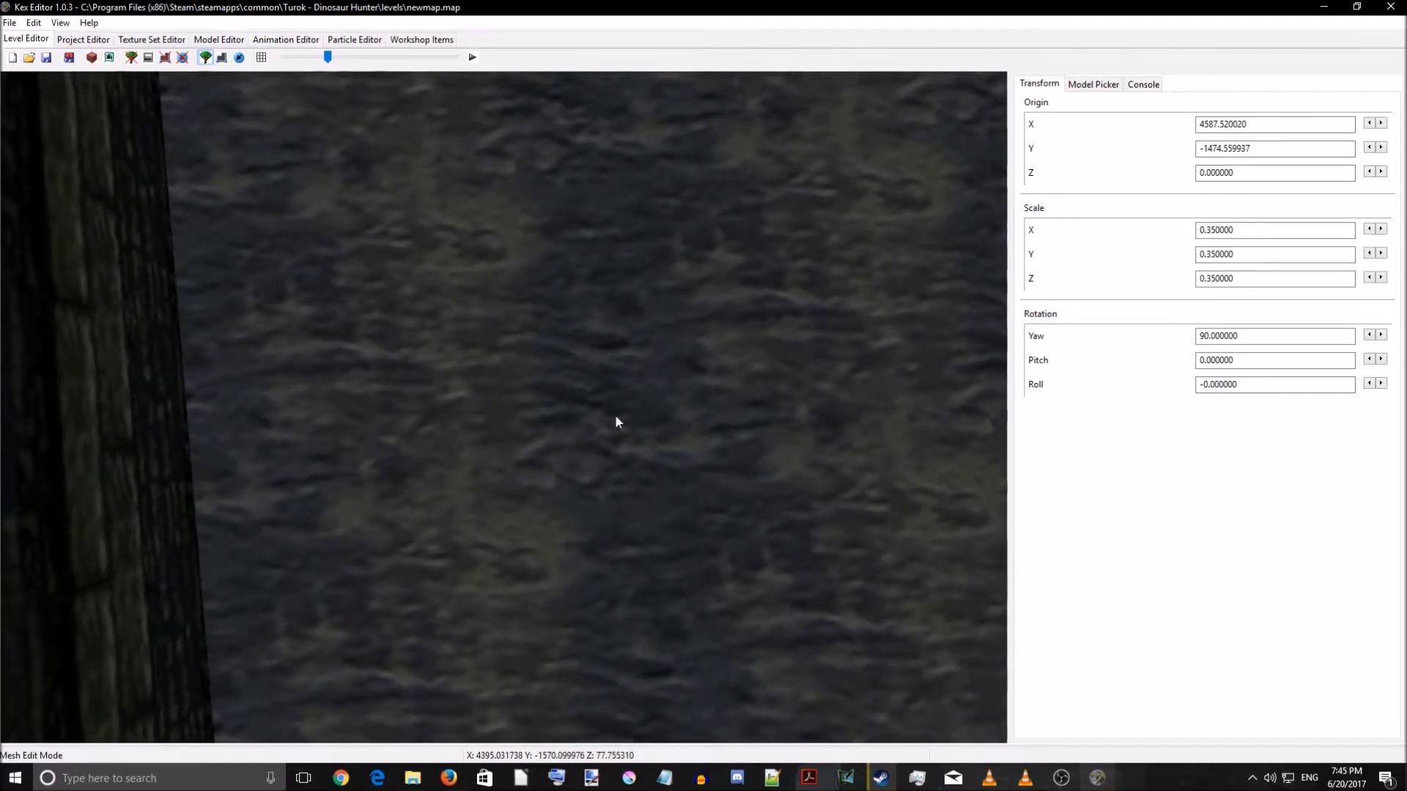
{"action": "right_click_drag", "start_coordinate": [623, 396], "coordinate": [515, 529]}
{"action": "right_click_drag", "start_coordinate": [610, 542], "coordinate": [581, 480]}
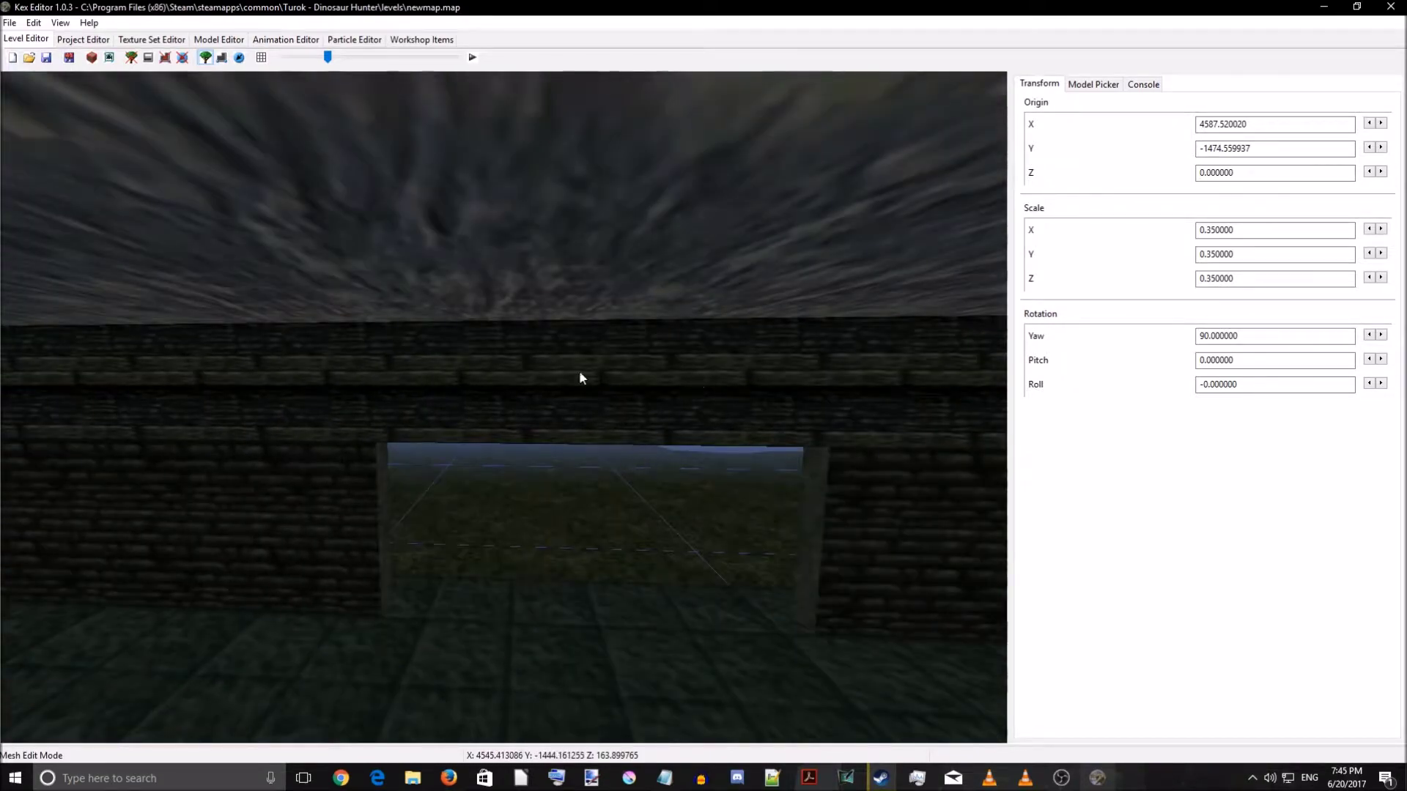
{"action": "right_click_drag", "start_coordinate": [376, 396], "coordinate": [497, 496]}
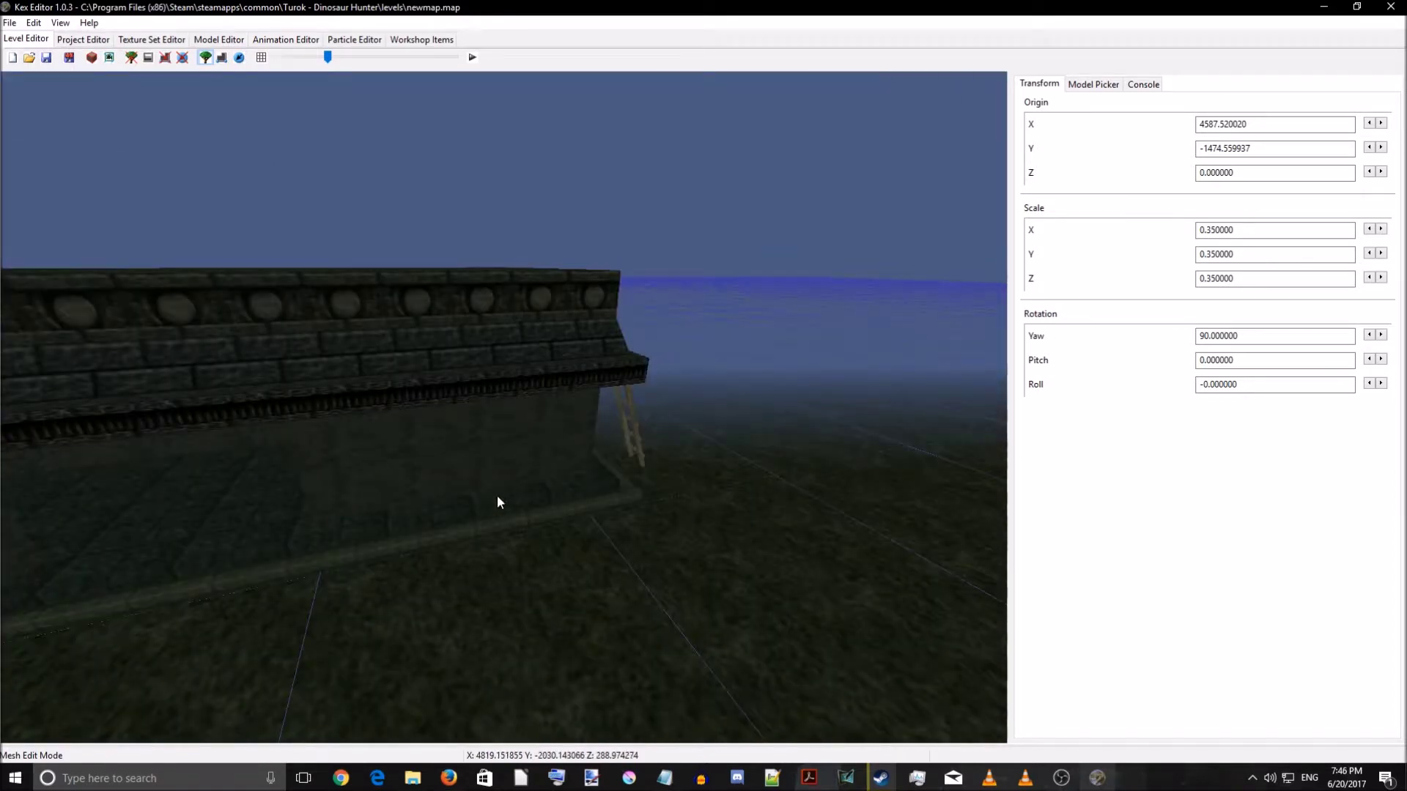
- Restore the stone building's texture index to 0 and deselect the mesh
{"action": "left_click", "coordinate": [497, 496]}
{"action": "right_click", "coordinate": [551, 541]}
{"action": "left_click", "coordinate": [576, 524]}
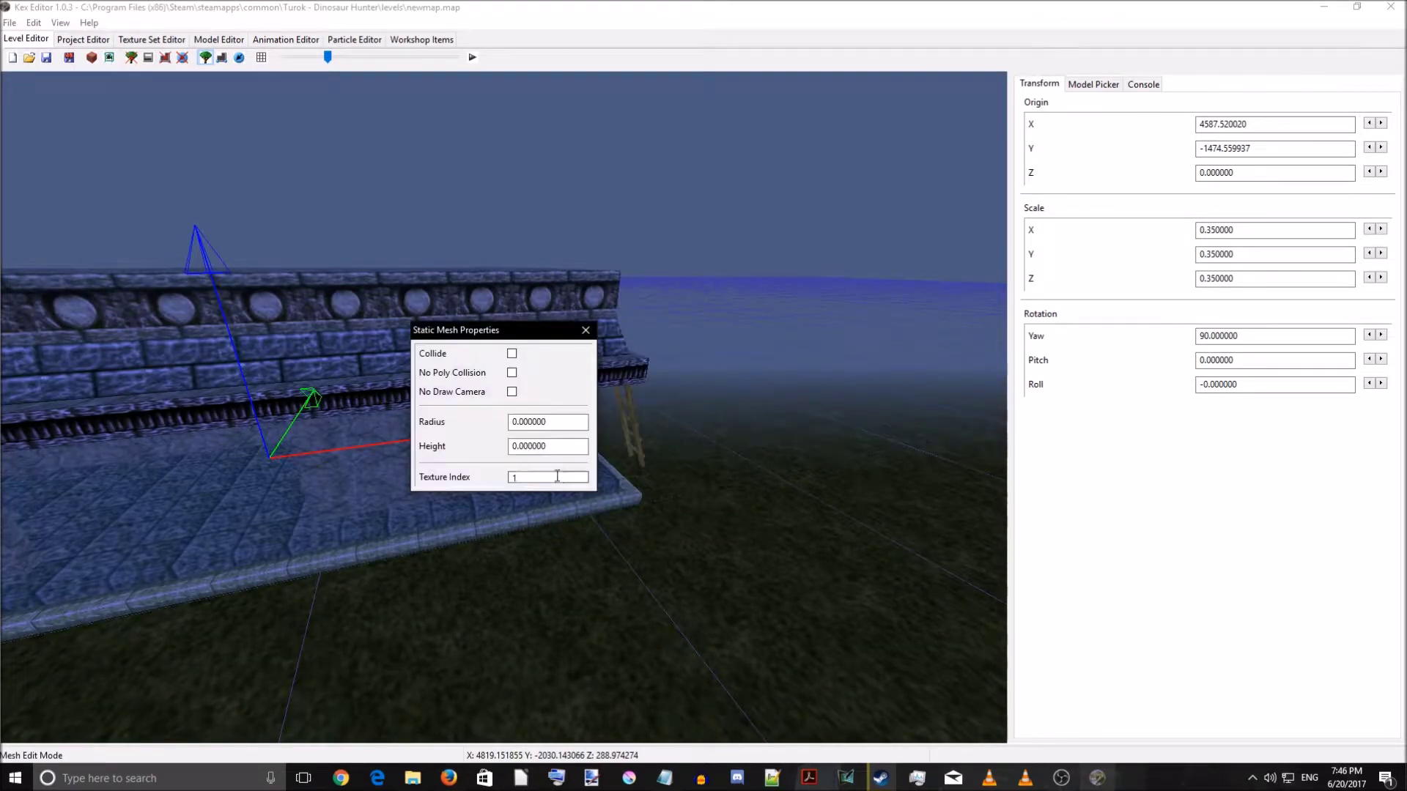
{"action": "type", "text": "0"}
{"action": "left_click", "coordinate": [585, 334]}
{"action": "left_click", "coordinate": [736, 397]}
- Set the texture index of the cliff mesh at the red wall section to 1
{"action": "right_click_drag", "start_coordinate": [736, 397], "coordinate": [468, 416]}
{"action": "key", "text": "w"}
{"action": "right_click_drag", "start_coordinate": [563, 470], "coordinate": [362, 528]}
{"action": "key", "text": "a"}
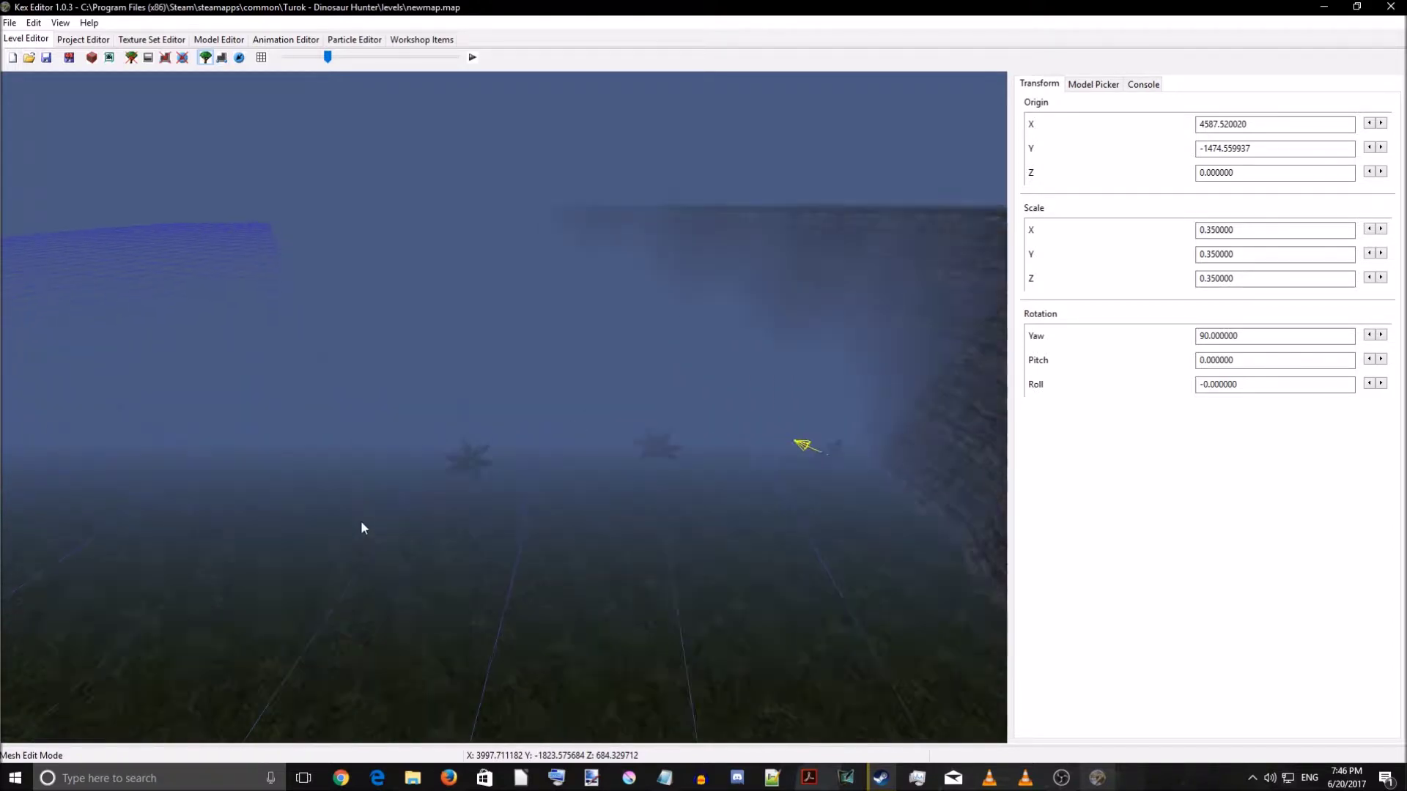
{"action": "key", "text": "w"}
{"action": "right_click_drag", "start_coordinate": [361, 522], "coordinate": [619, 529]}
{"action": "key", "text": "s"}
{"action": "key", "text": "w"}
{"action": "key", "text": "w"}
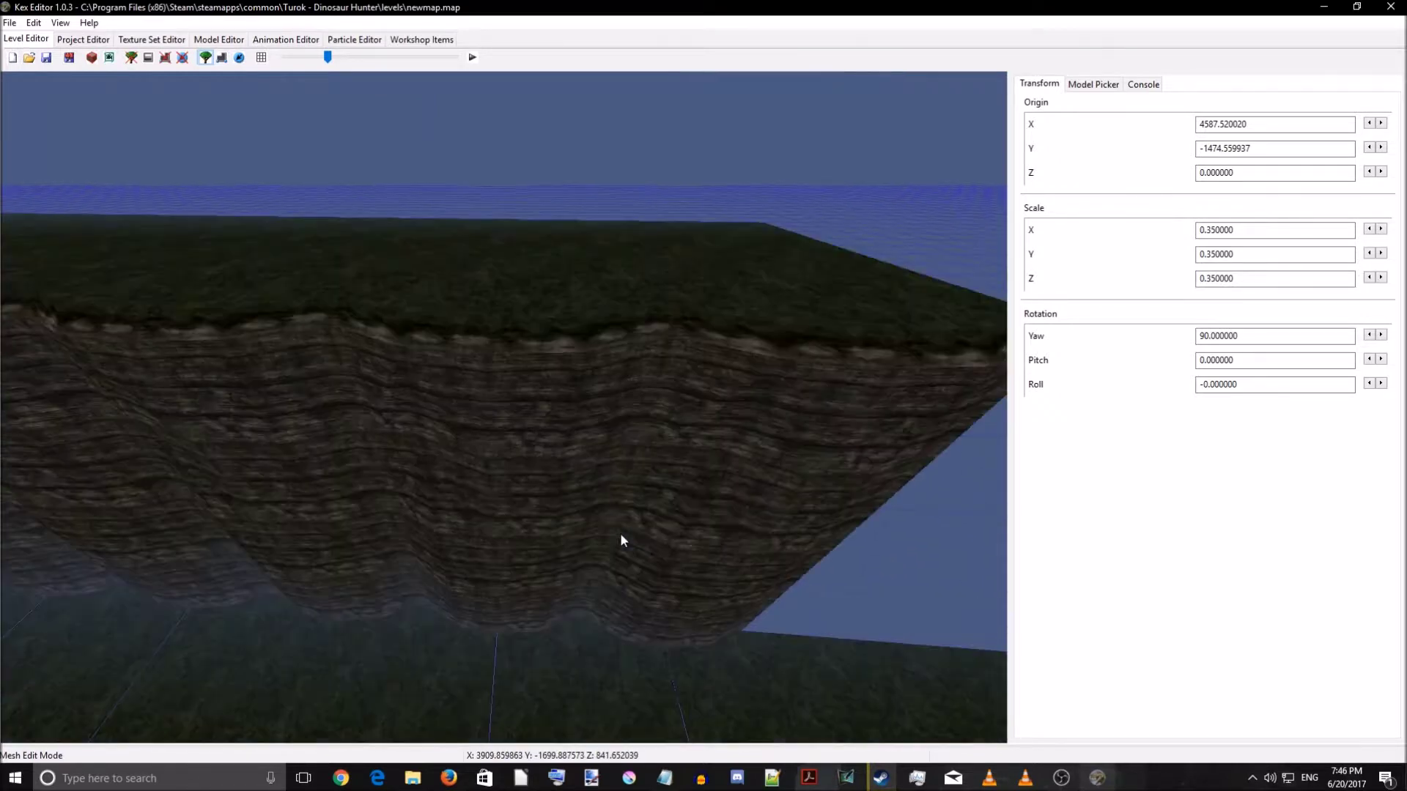
{"action": "left_click", "coordinate": [220, 58]}
{"action": "left_click", "coordinate": [221, 58]}
{"action": "left_click", "coordinate": [537, 441]}
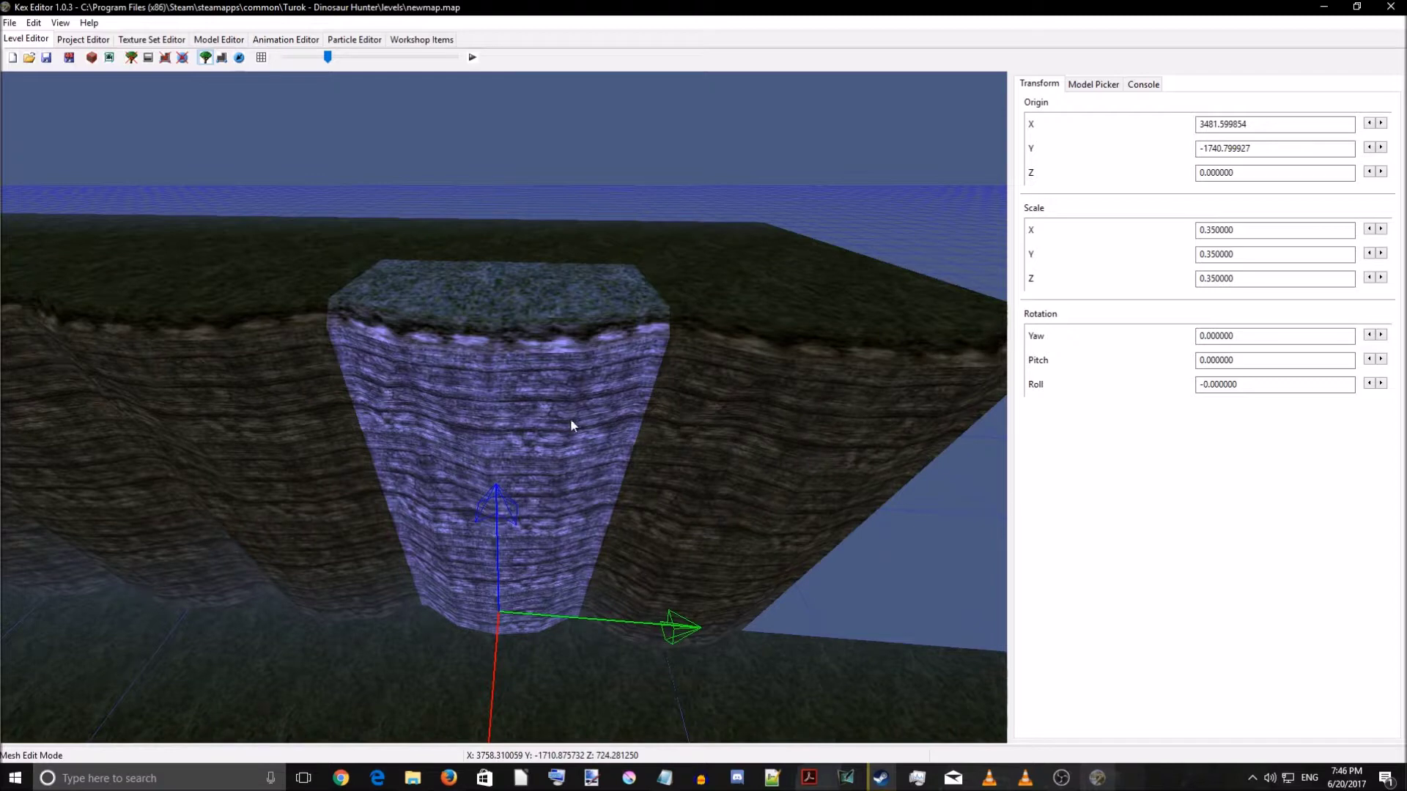
{"action": "right_click", "coordinate": [595, 395]}
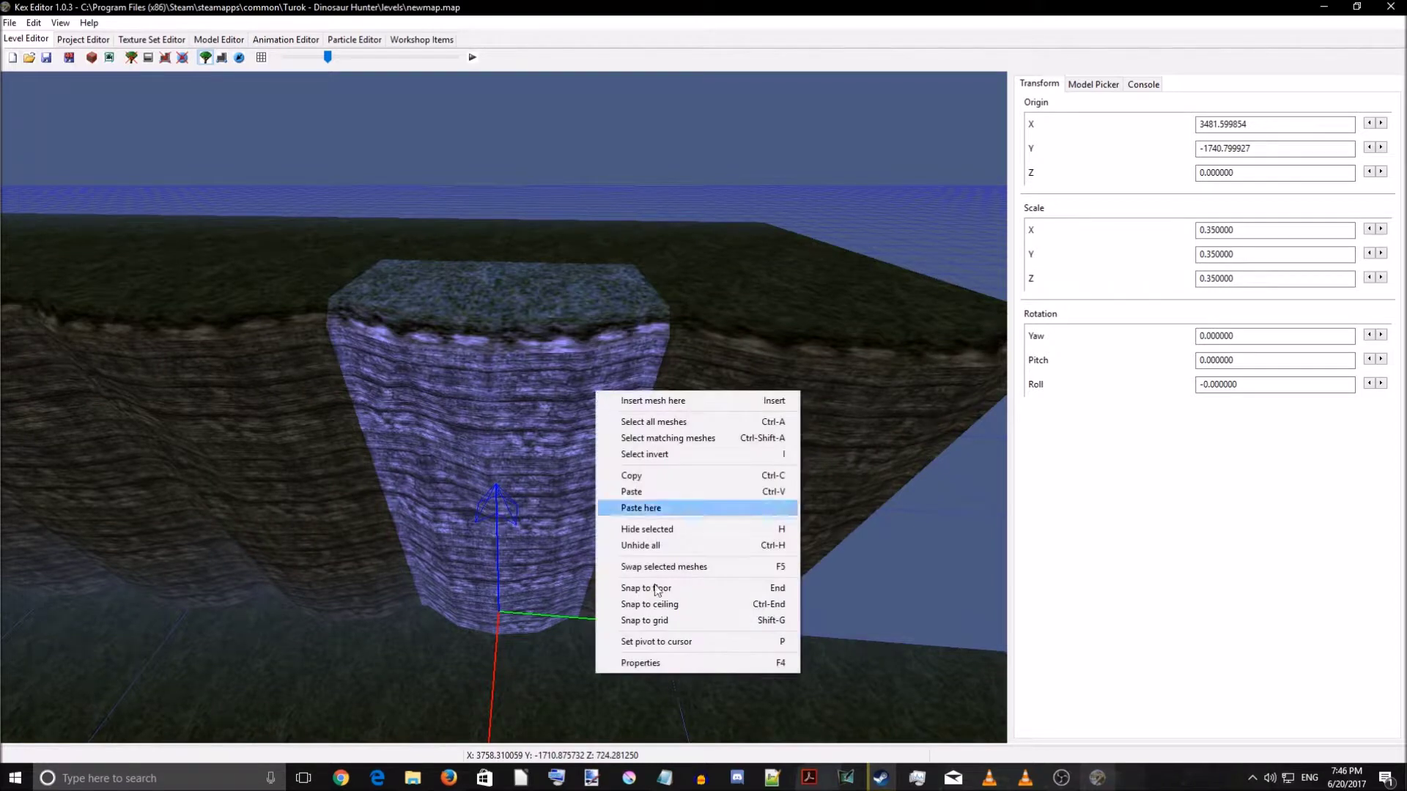
{"action": "left_click", "coordinate": [675, 662]}
{"action": "left_click", "coordinate": [526, 478]}
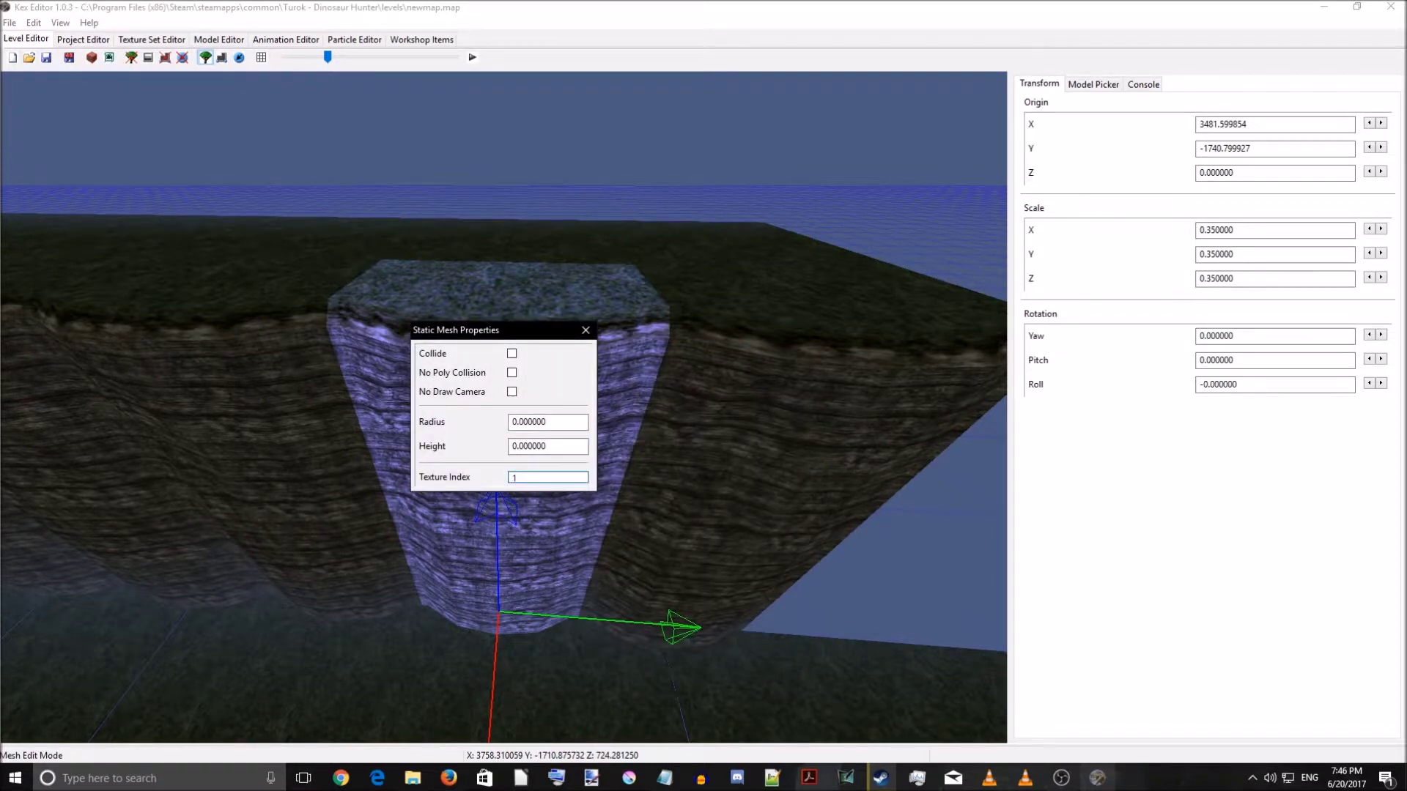
{"action": "type", "text": "1"}
{"action": "left_click", "coordinate": [585, 330]}
- Inspect the retextured cliff section and reopen its mesh properties to check the texture index
{"action": "left_click_drag", "start_coordinate": [586, 330], "coordinate": [534, 421]}
{"action": "left_click", "coordinate": [501, 421]}
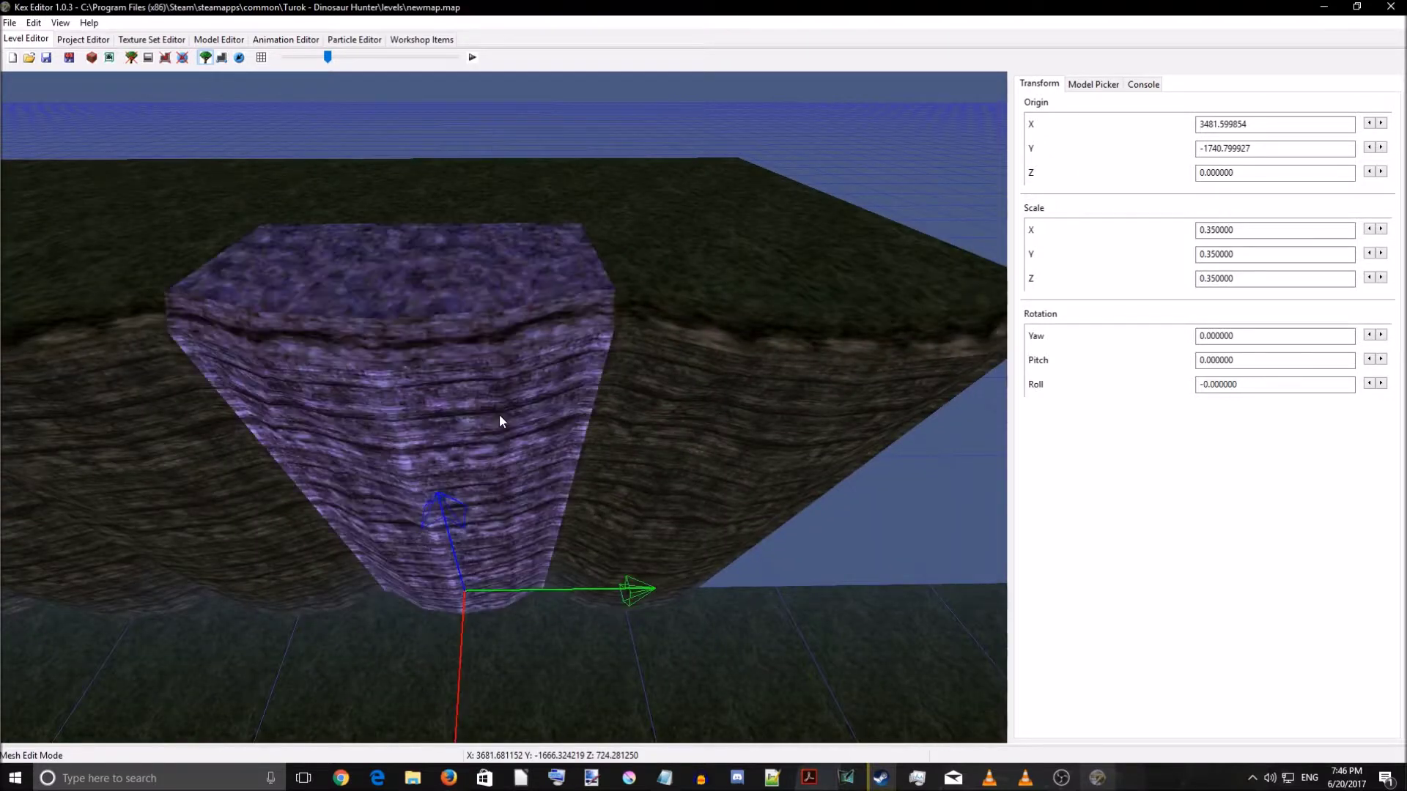
{"action": "right_click", "coordinate": [565, 486]}
{"action": "left_click", "coordinate": [587, 478]}
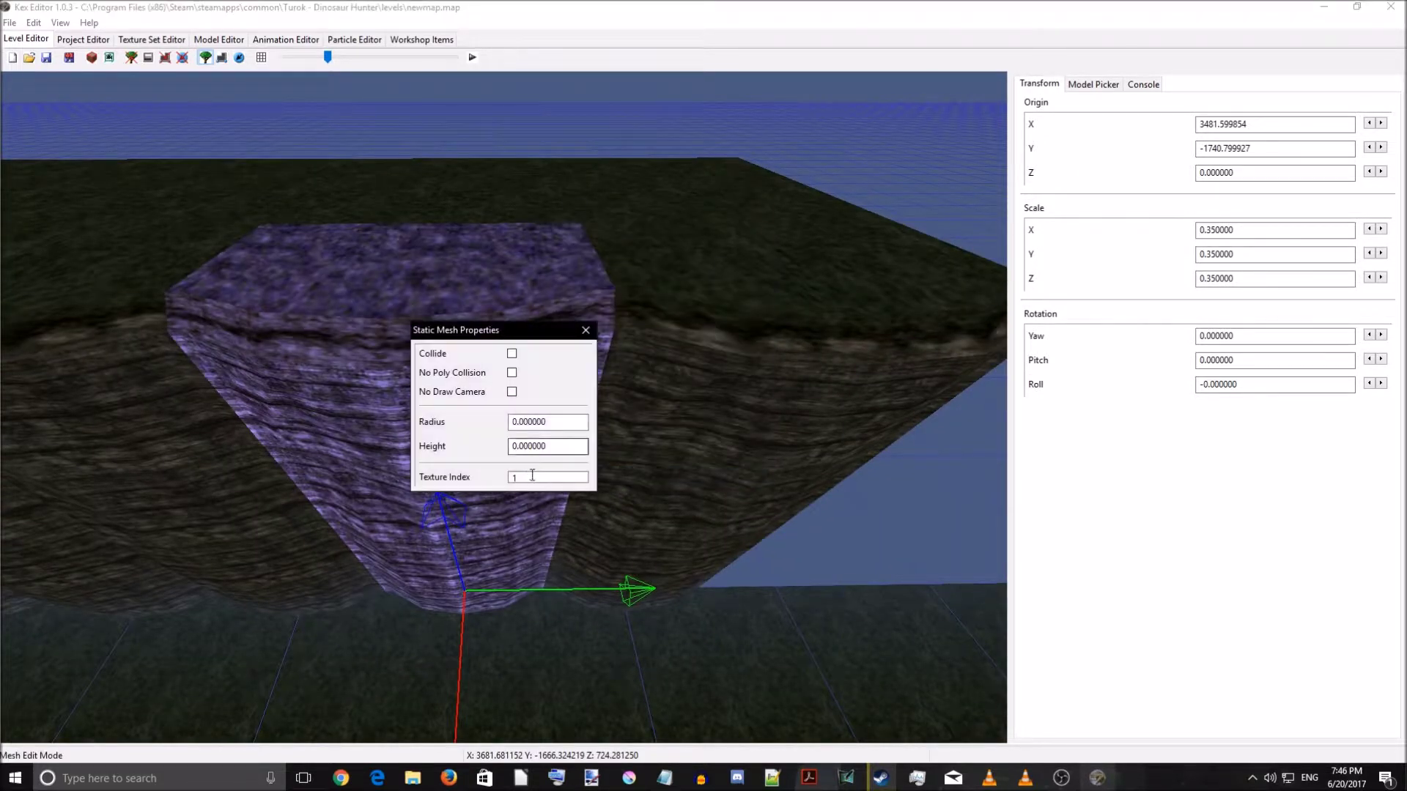
{"action": "left_click", "coordinate": [585, 330]}
{"action": "left_click_drag", "start_coordinate": [595, 367], "coordinate": [571, 393]}
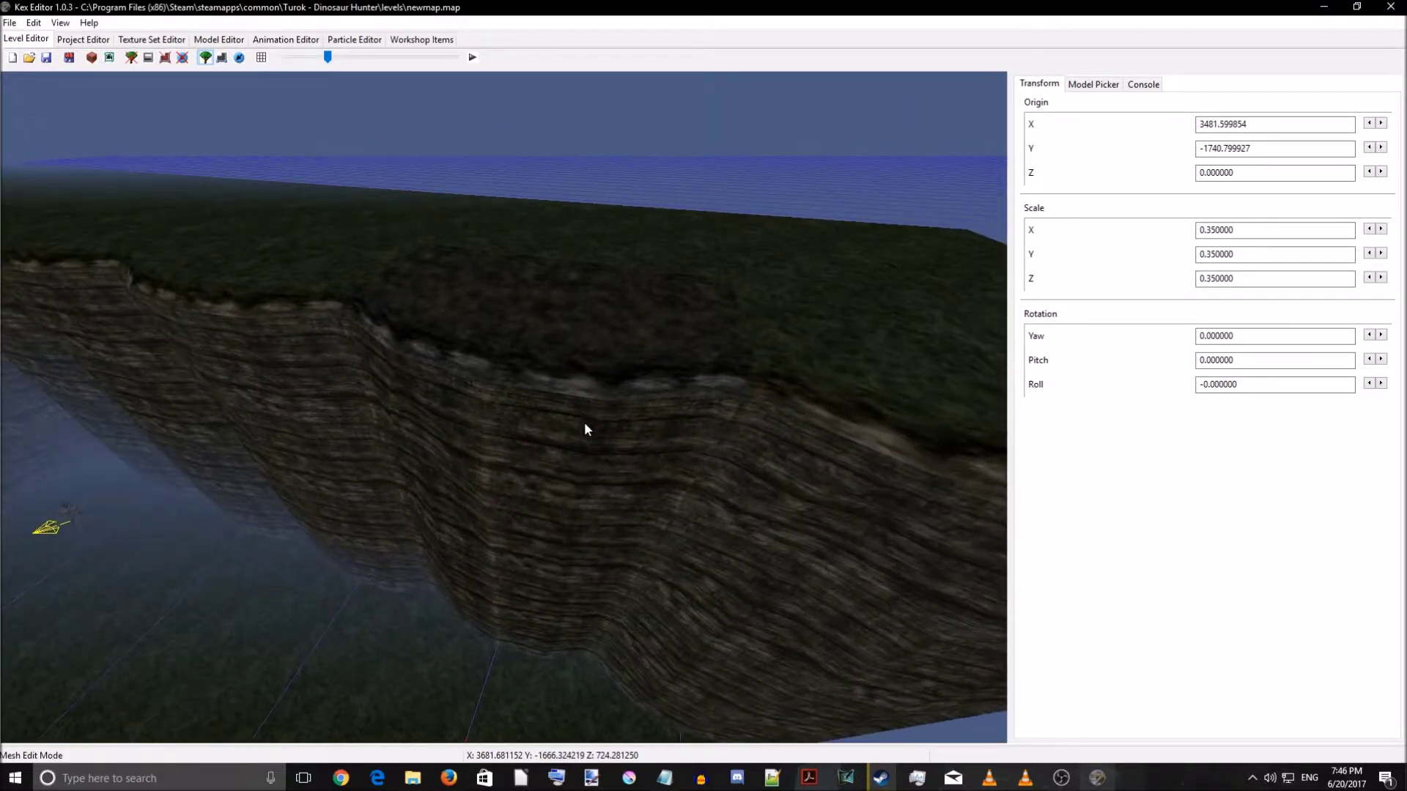
- Set the texture index of the cliff mesh at the red wall section to 3 and close its properties
{"action": "left_click", "coordinate": [583, 422]}
{"action": "right_click", "coordinate": [658, 494]}
{"action": "left_click", "coordinate": [689, 482]}
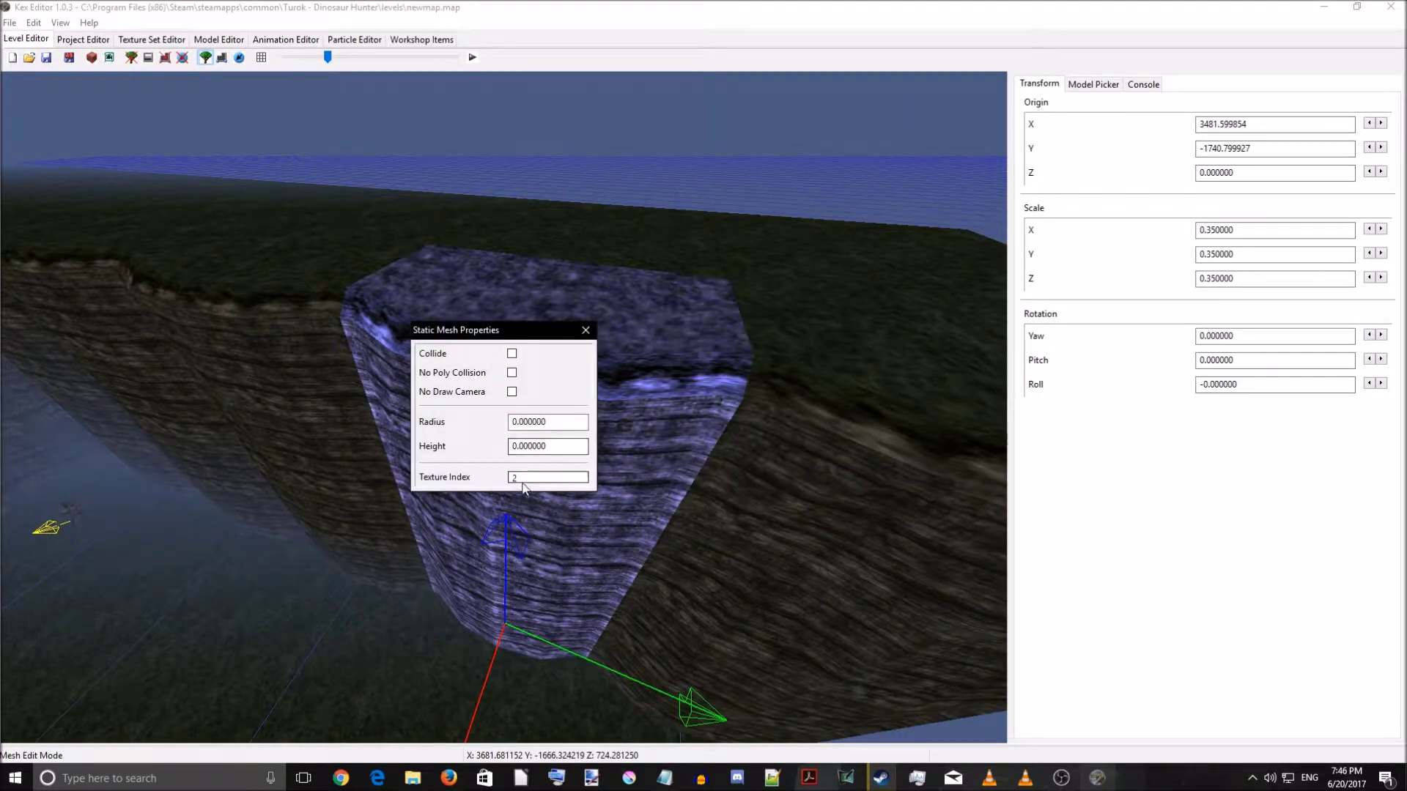
{"action": "key", "text": "Return"}
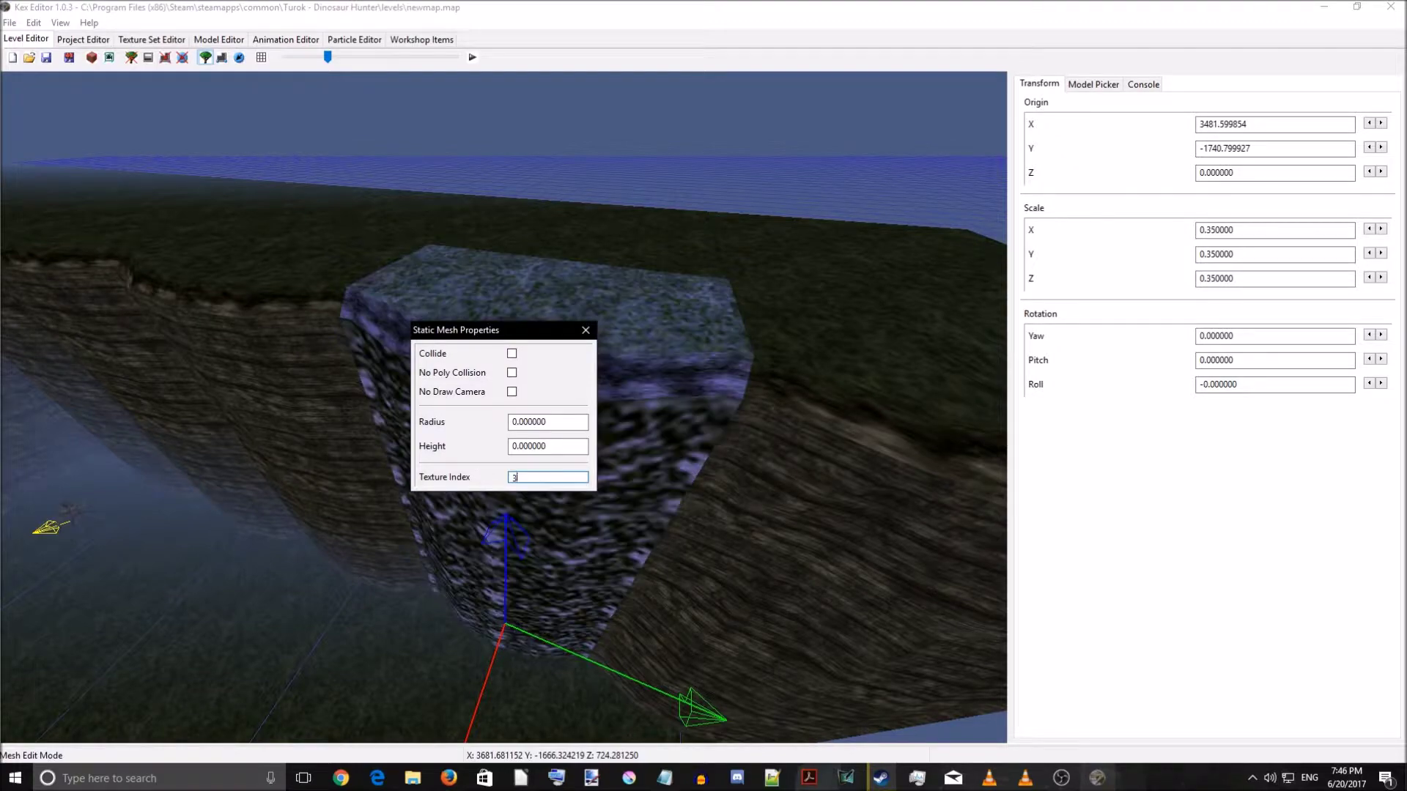
{"action": "left_click", "coordinate": [586, 330]}
{"action": "left_click_drag", "start_coordinate": [589, 403], "coordinate": [644, 455]}
- Examine how the cliff section with the changed texture contrasts with the surrounding cliff walls
{"action": "key", "text": "w"}
{"action": "right_click_drag", "start_coordinate": [622, 513], "coordinate": [613, 606]}
{"action": "key", "text": "s"}
{"action": "key", "text": "w"}
{"action": "key", "text": "s"}
{"action": "key", "text": "w"}
{"action": "key", "text": "s"}
{"action": "key", "text": "w"}
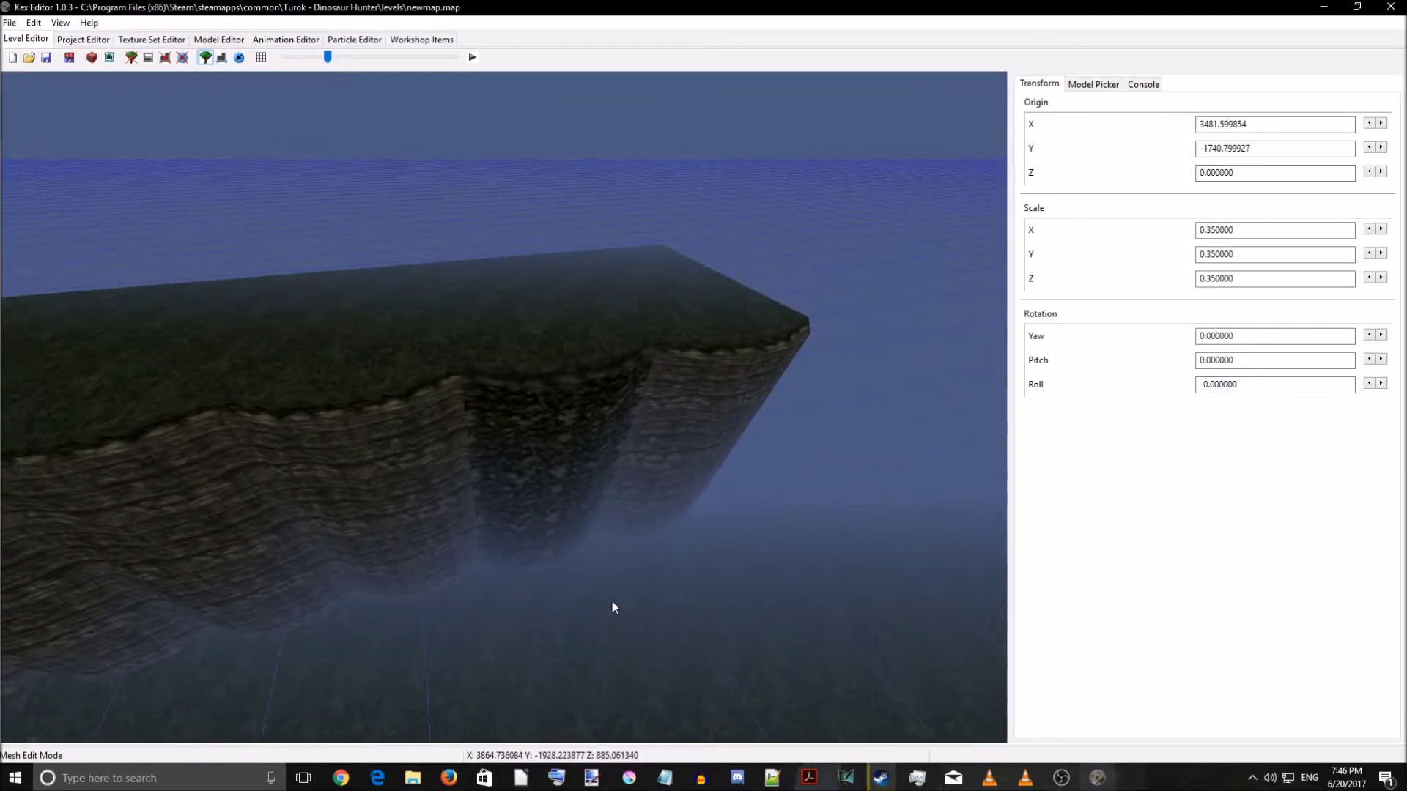
{"action": "key", "text": "w"}
{"action": "right_click_drag", "start_coordinate": [570, 477], "coordinate": [621, 532]}
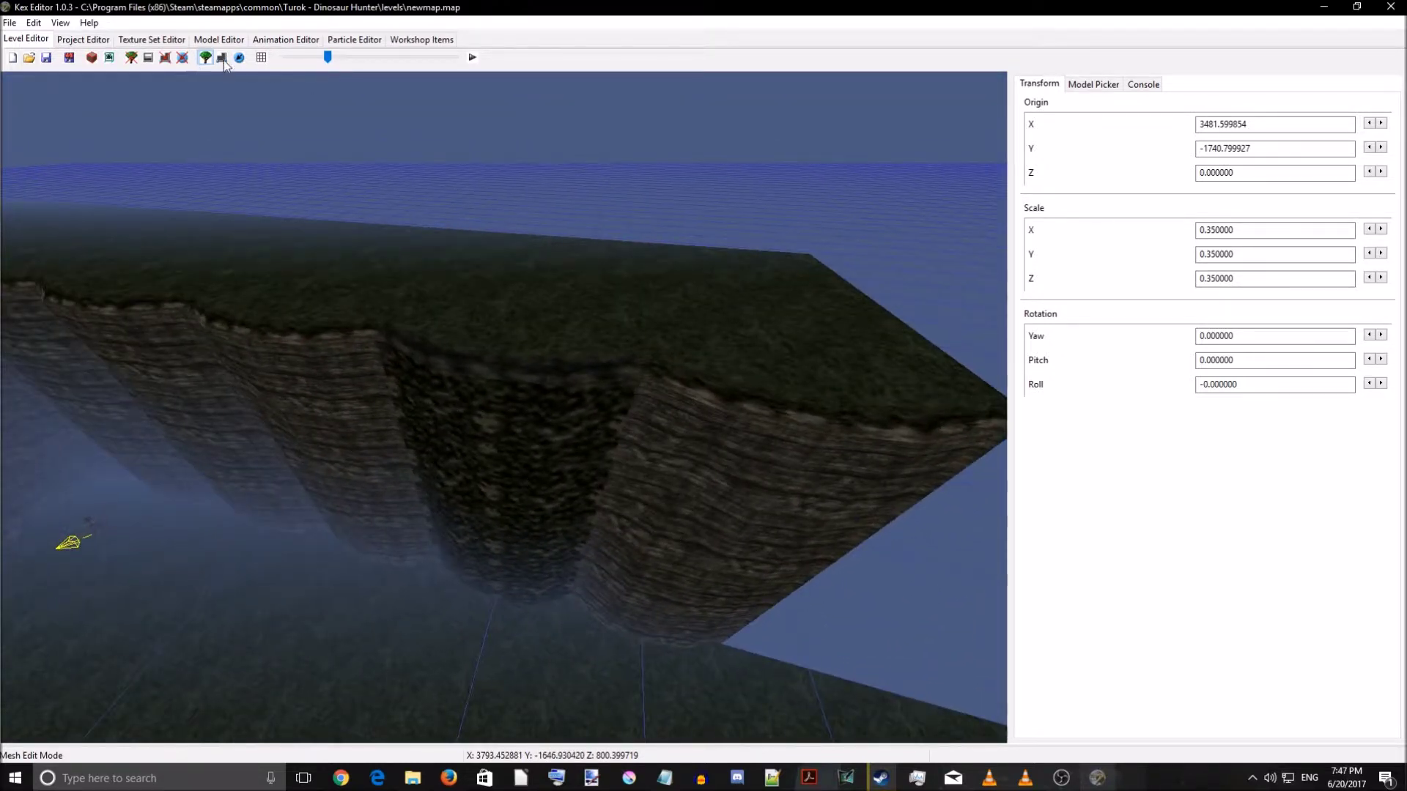
{"action": "right_click_drag", "start_coordinate": [533, 432], "coordinate": [513, 472]}
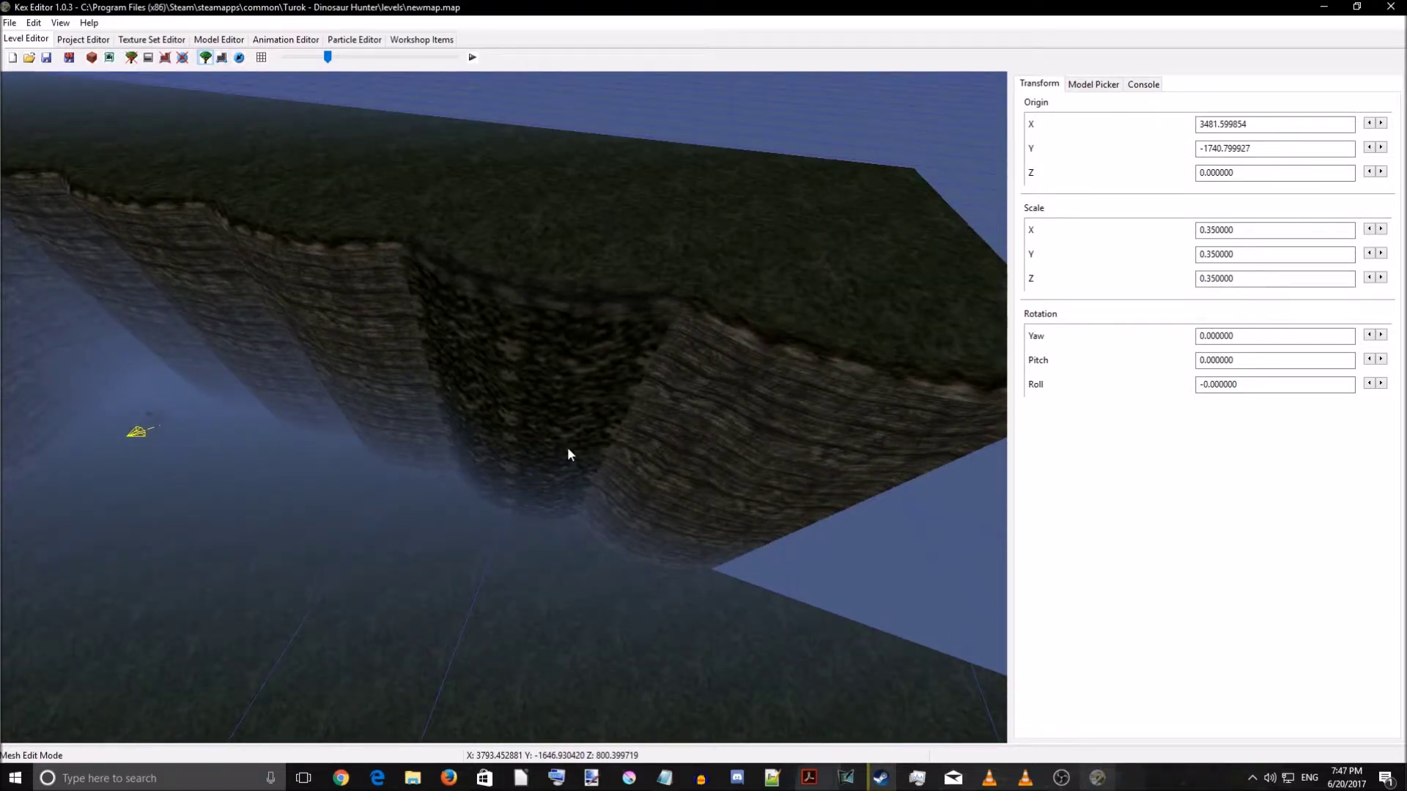
- Switch to collision editing and select all the triangular sectors of the red wall section in the cliff
{"action": "left_click", "coordinate": [222, 63]}
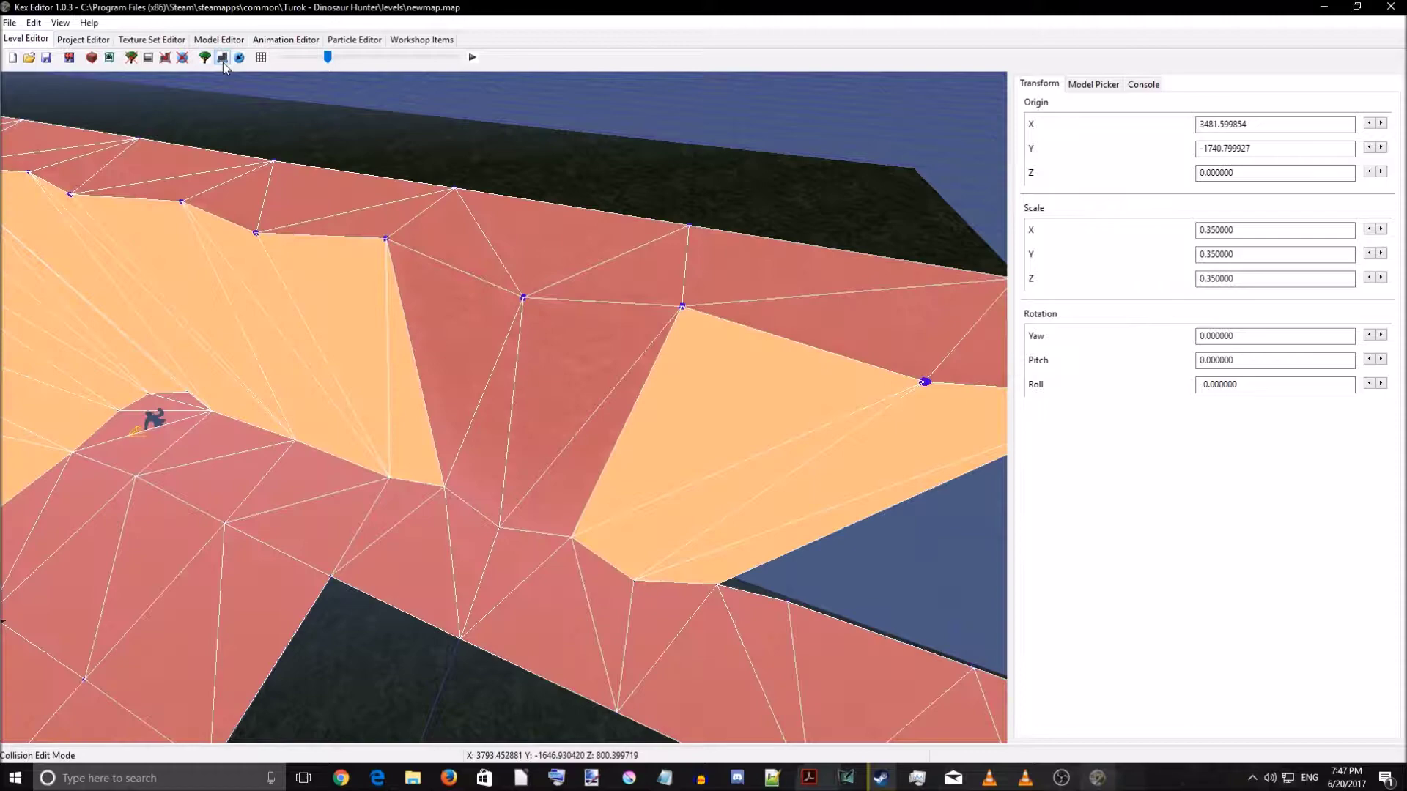
{"action": "right_click_drag", "start_coordinate": [567, 282], "coordinate": [566, 380]}
{"action": "left_click", "coordinate": [551, 410]}
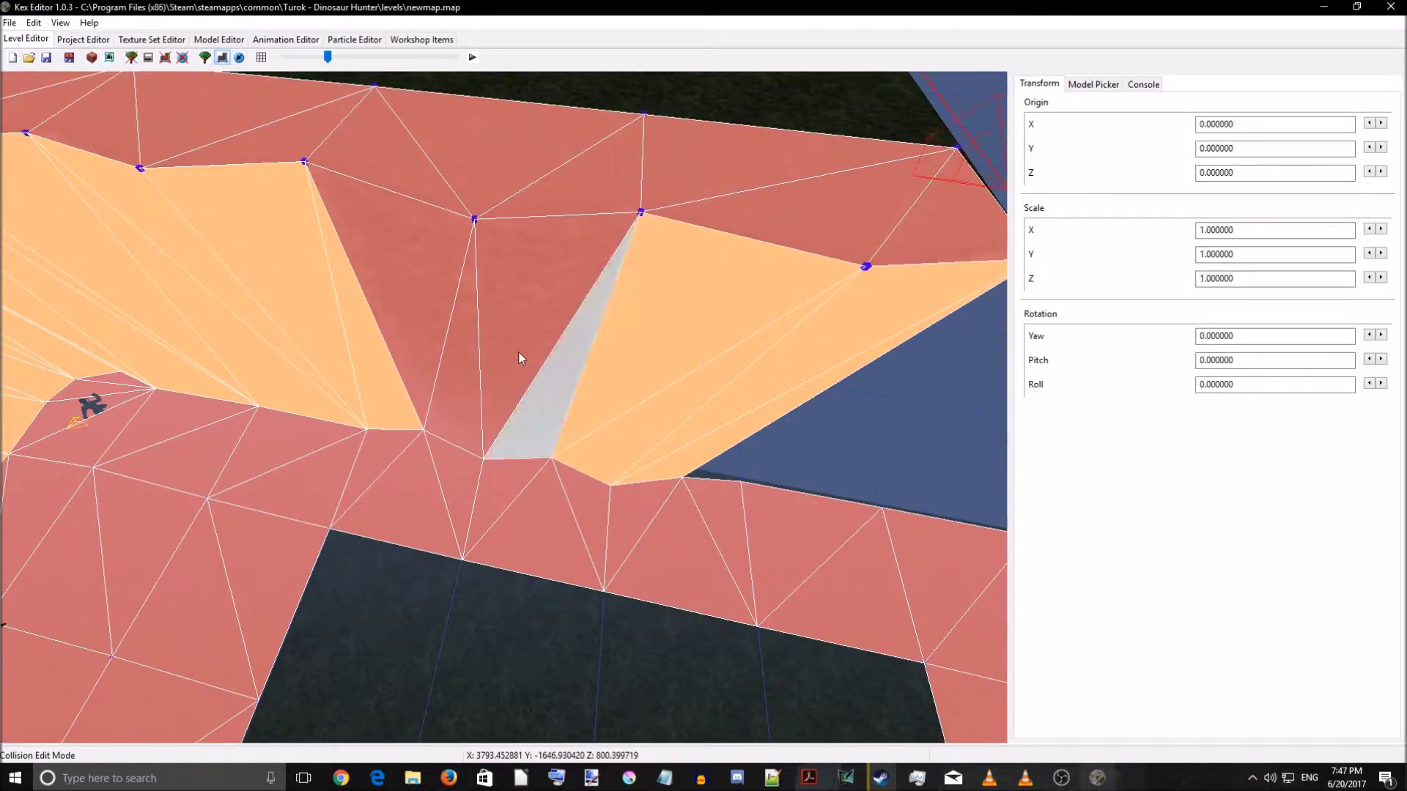
{"action": "left_click", "coordinate": [516, 355], "text": "ctrl"}
{"action": "left_click", "coordinate": [461, 352], "text": "ctrl"}
{"action": "left_click", "coordinate": [430, 340], "text": "ctrl"}
{"action": "right_click_drag", "start_coordinate": [464, 329], "coordinate": [562, 452]}
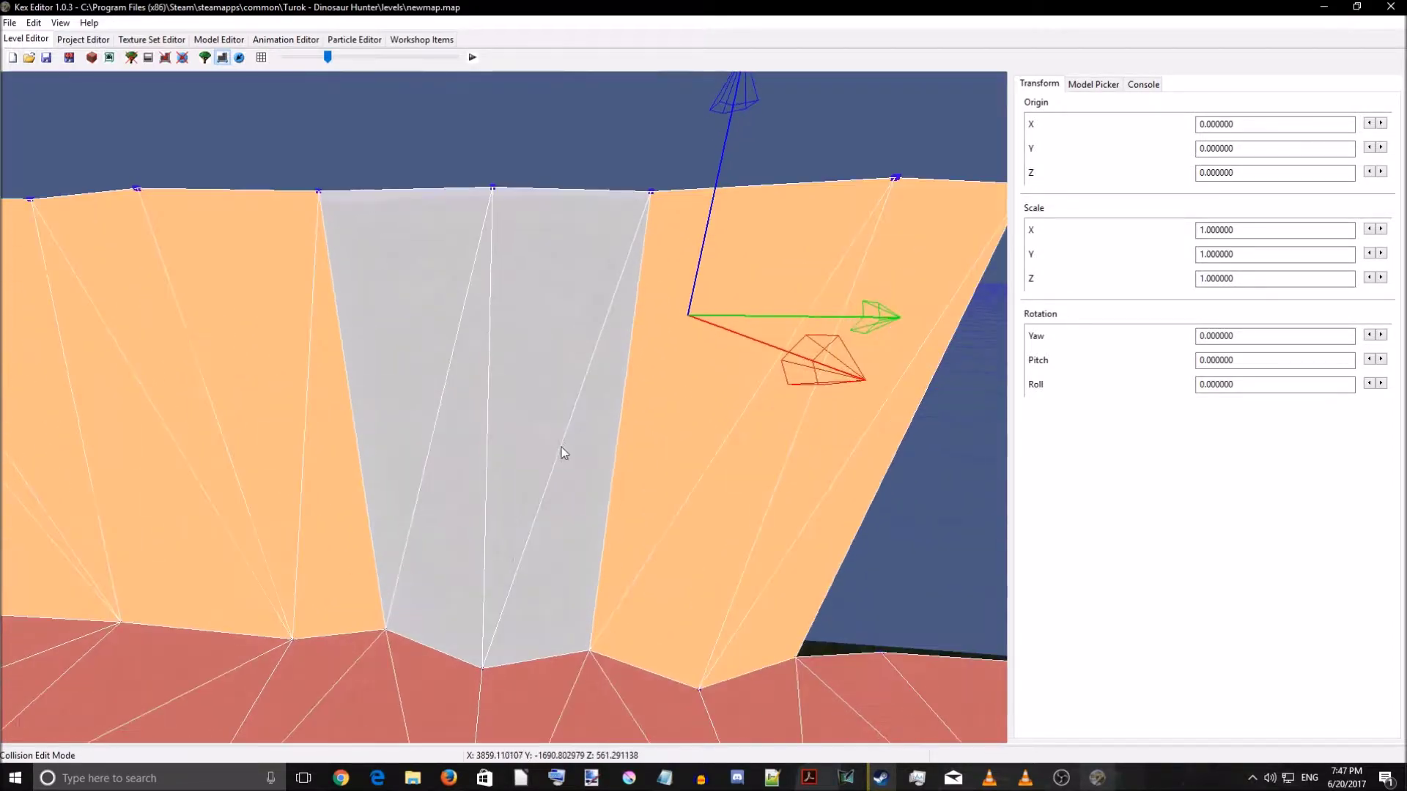
- Enable the Cliff and Climb flags for the selected wall sectors, then deselect them
{"action": "right_click", "coordinate": [546, 551]}
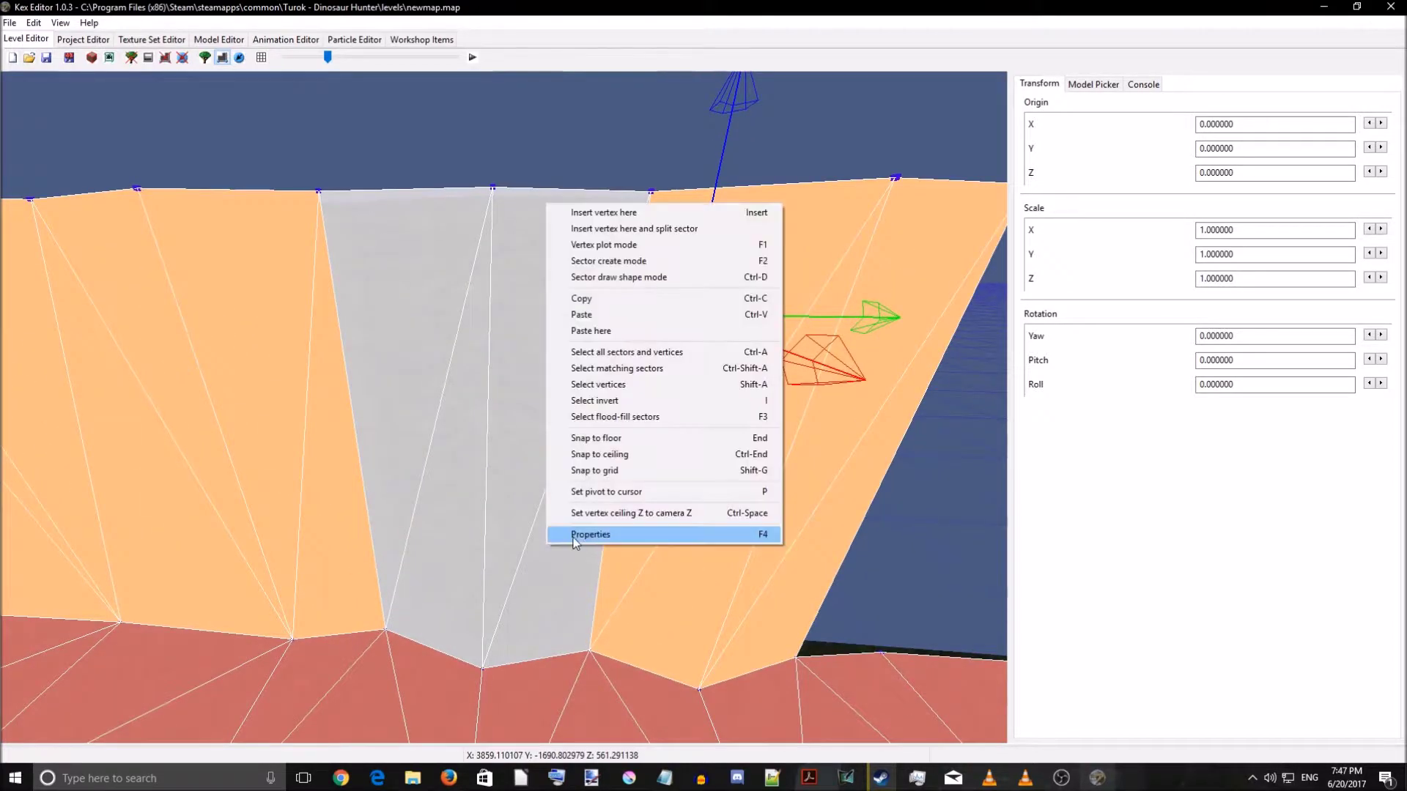
{"action": "left_click", "coordinate": [575, 537]}
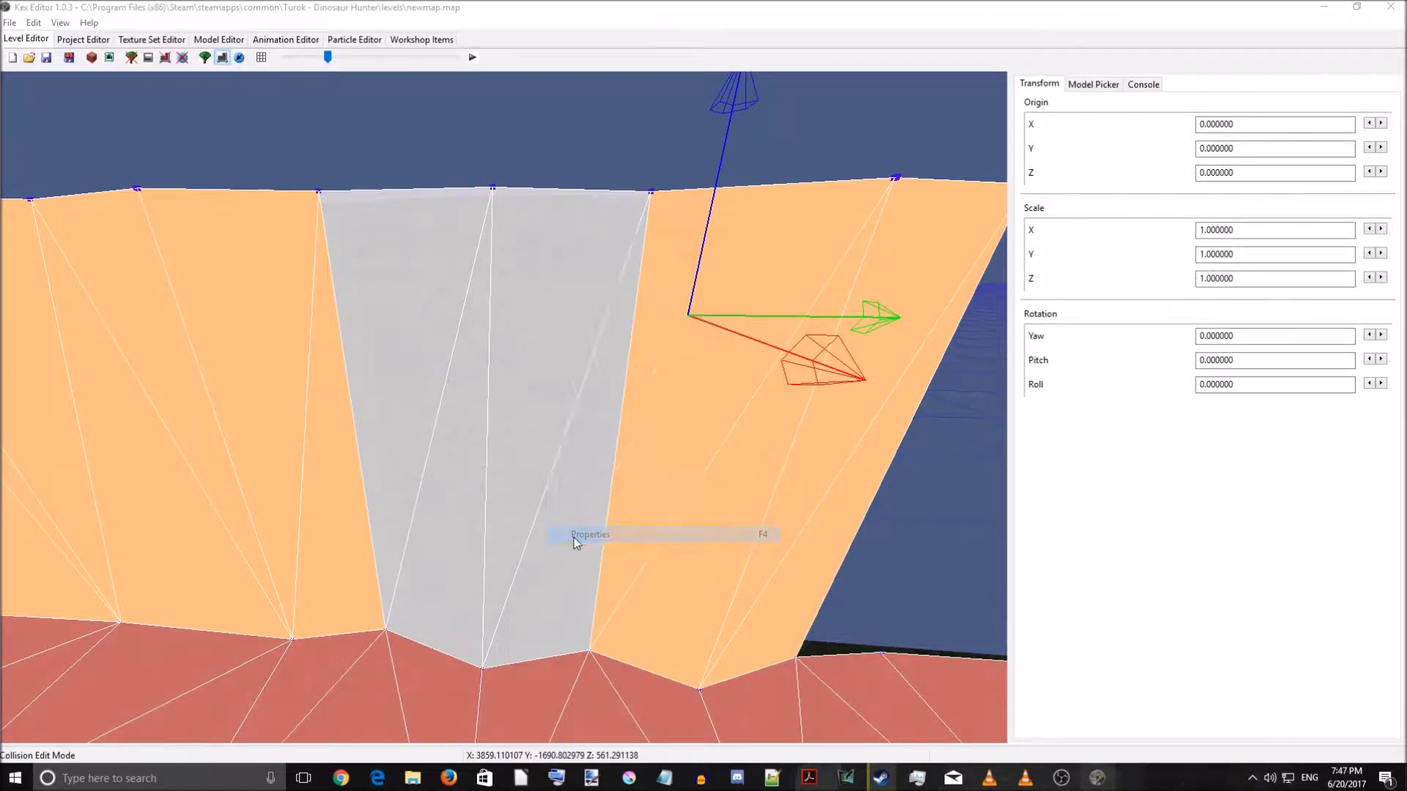
{"action": "left_click", "coordinate": [306, 265]}
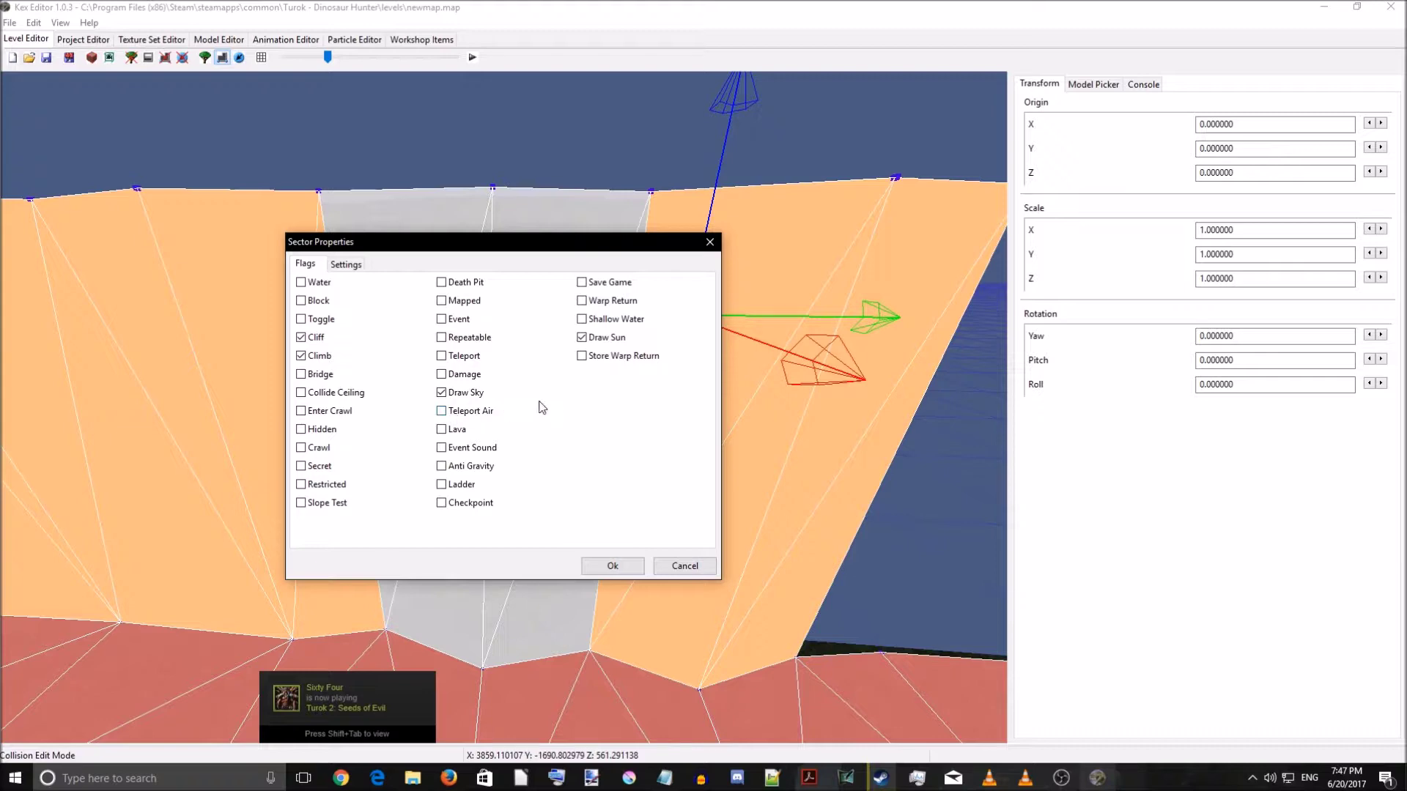
{"action": "left_click", "coordinate": [611, 567]}
{"action": "left_click", "coordinate": [599, 526]}
{"action": "right_click_drag", "start_coordinate": [600, 525], "coordinate": [623, 548]}
{"action": "key", "text": "s"}
{"action": "key", "text": "w"}
{"action": "key", "text": "a"}
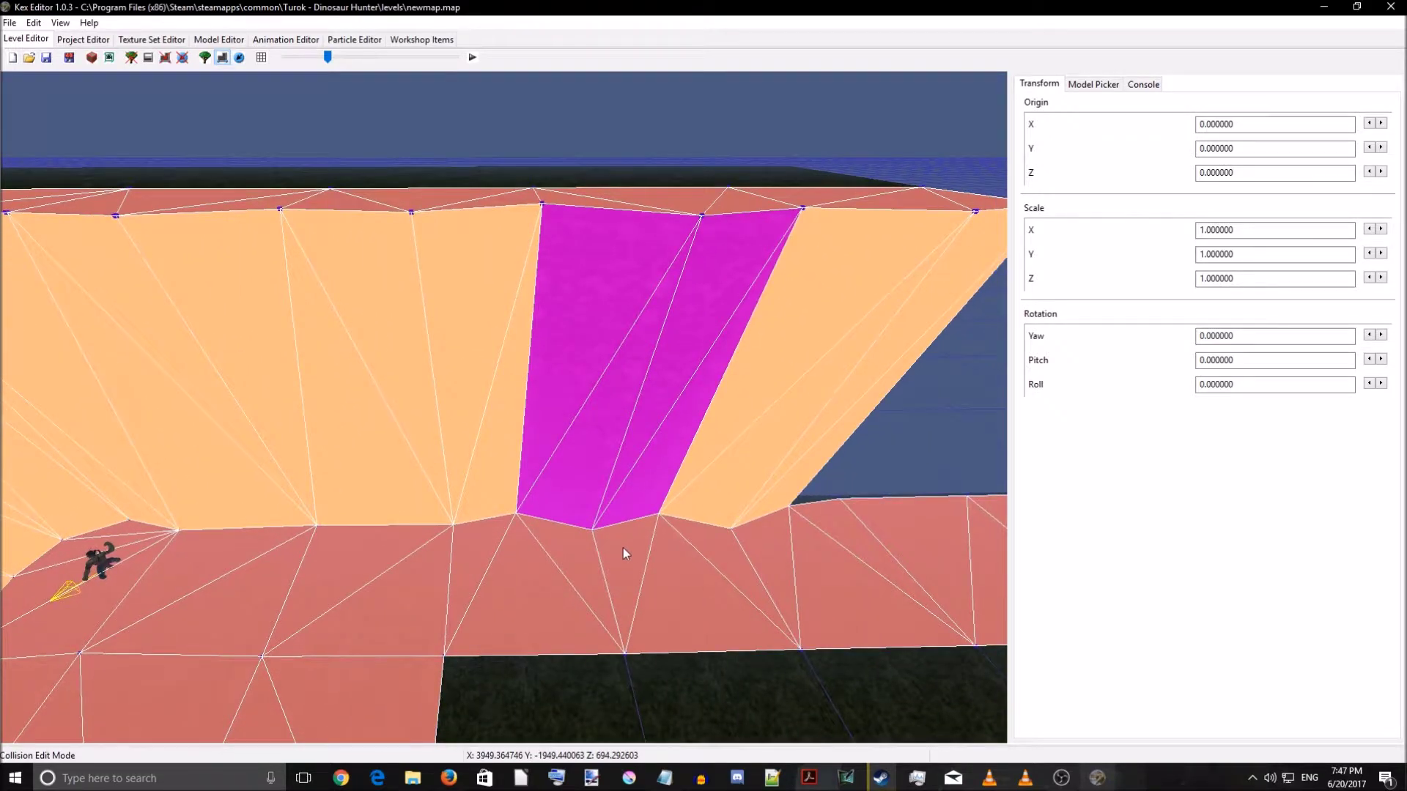
- Save the level over newmap.map and launch it for playtesting, skipping the intro
{"action": "left_click", "coordinate": [48, 58]}
{"action": "left_click", "coordinate": [619, 342]}
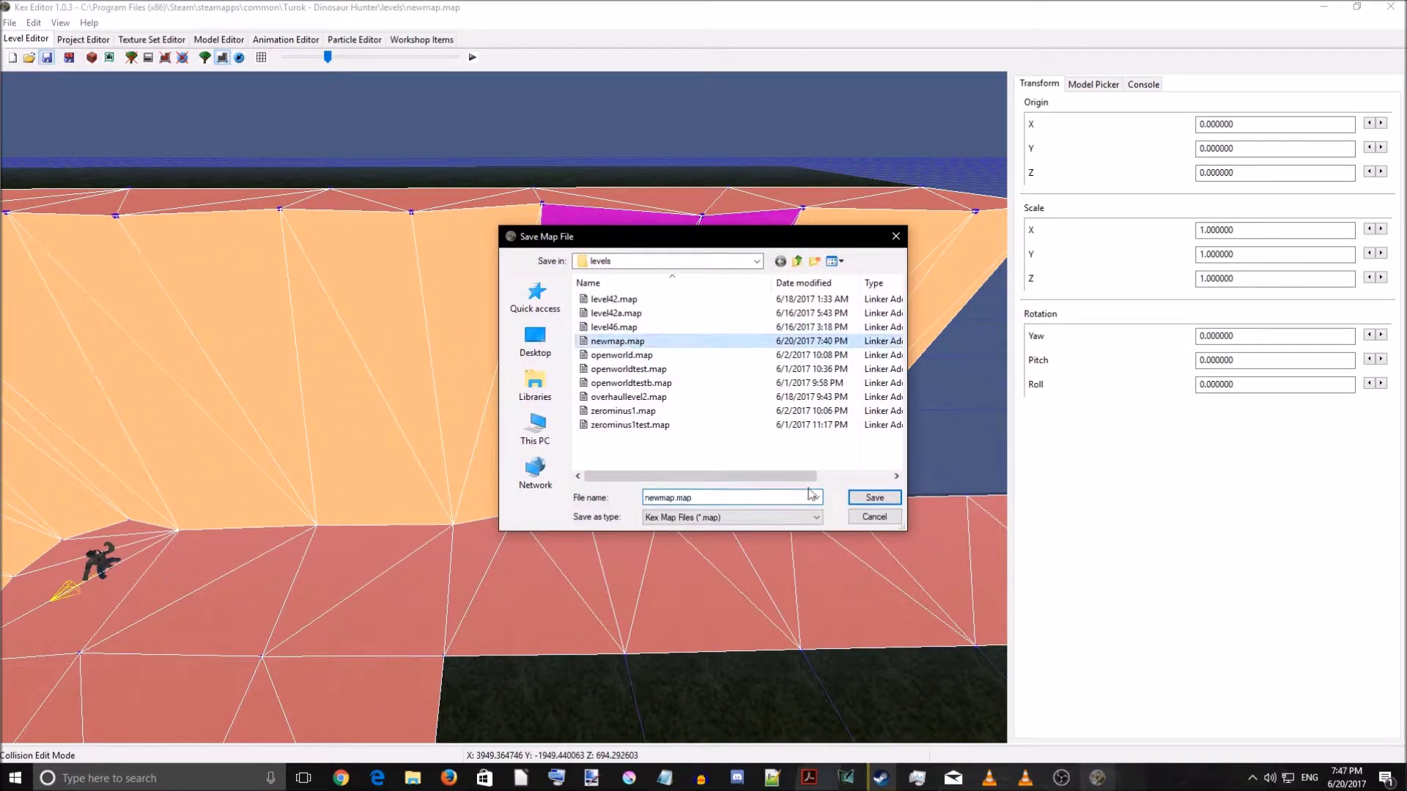
{"action": "left_click", "coordinate": [875, 498]}
{"action": "left_click", "coordinate": [745, 394]}
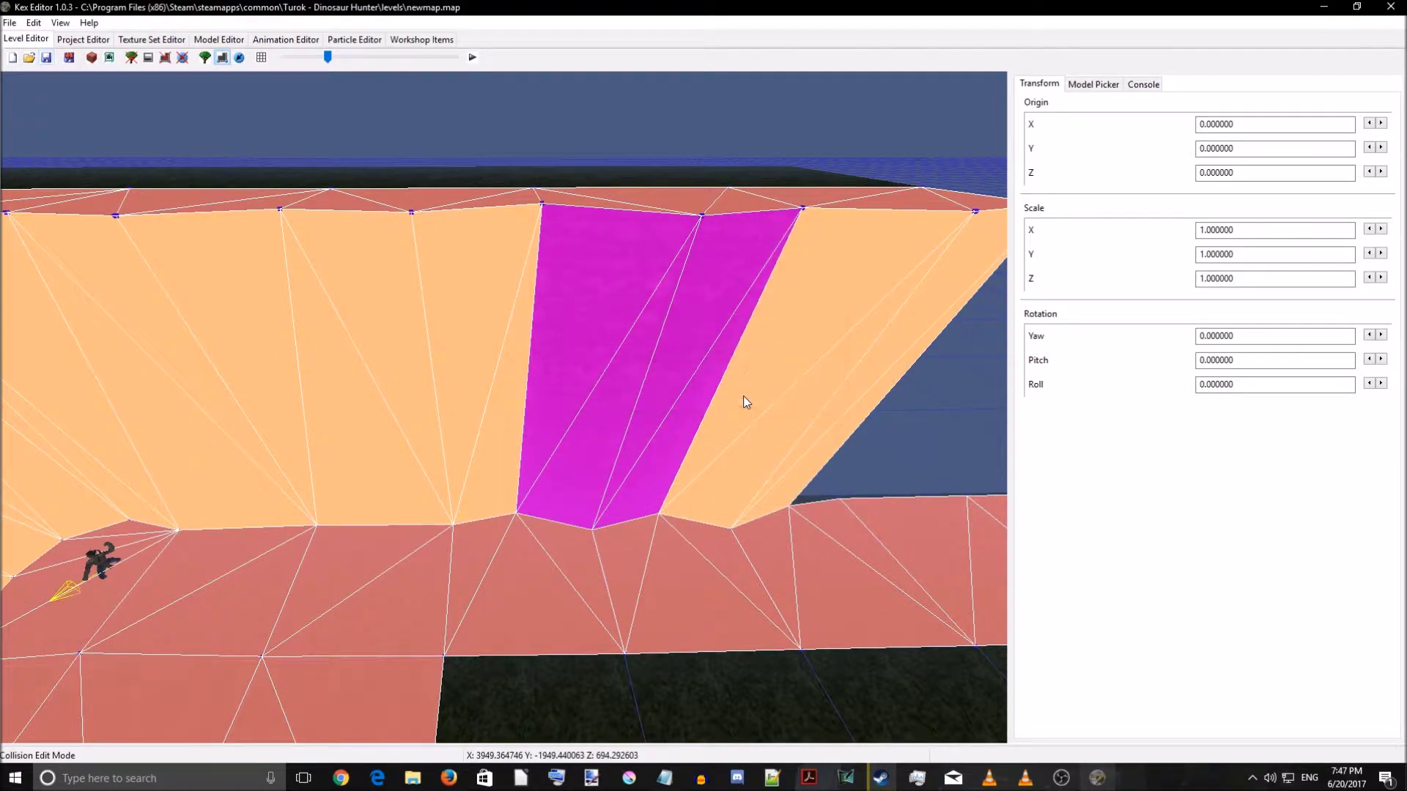
{"action": "left_click", "coordinate": [474, 58]}
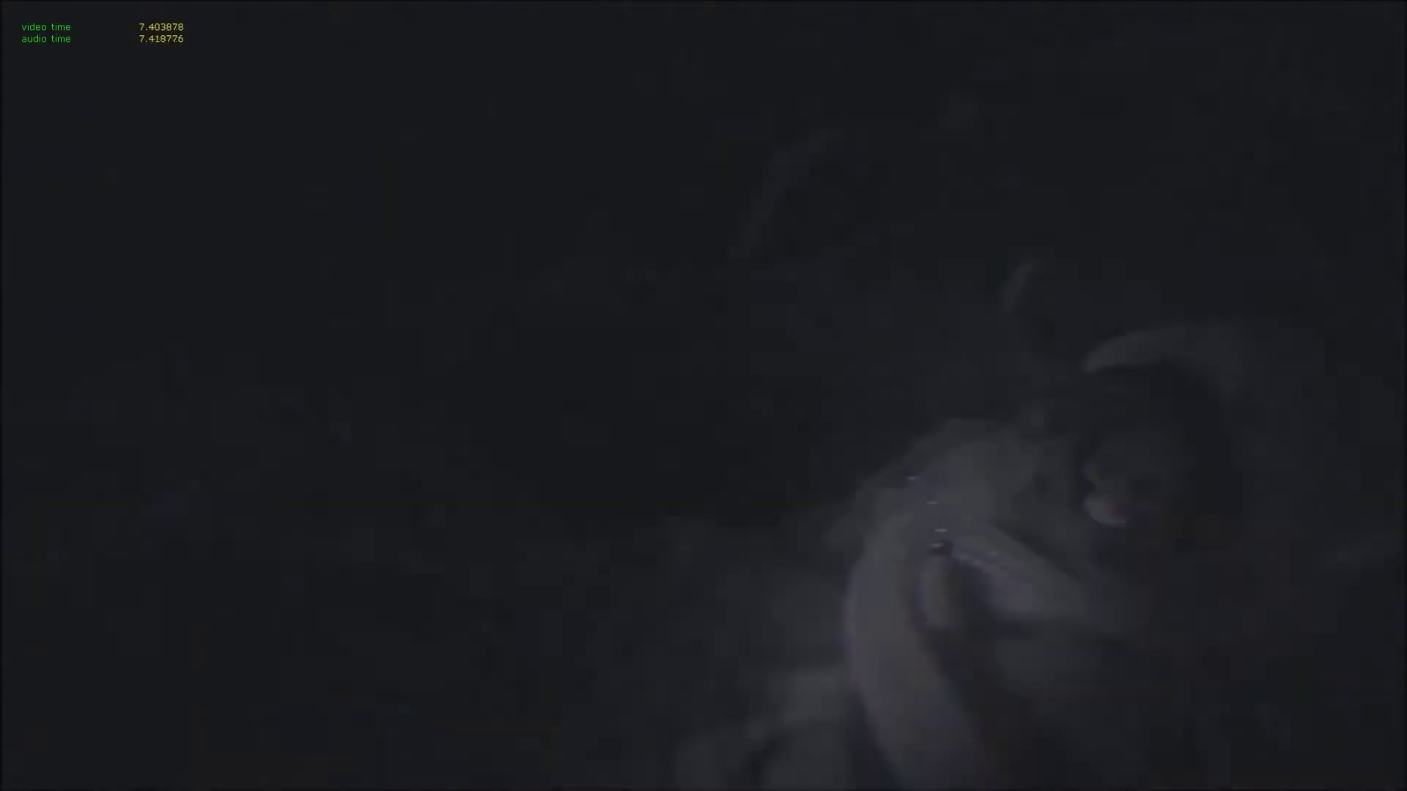
{"action": "key", "text": "Escape"}
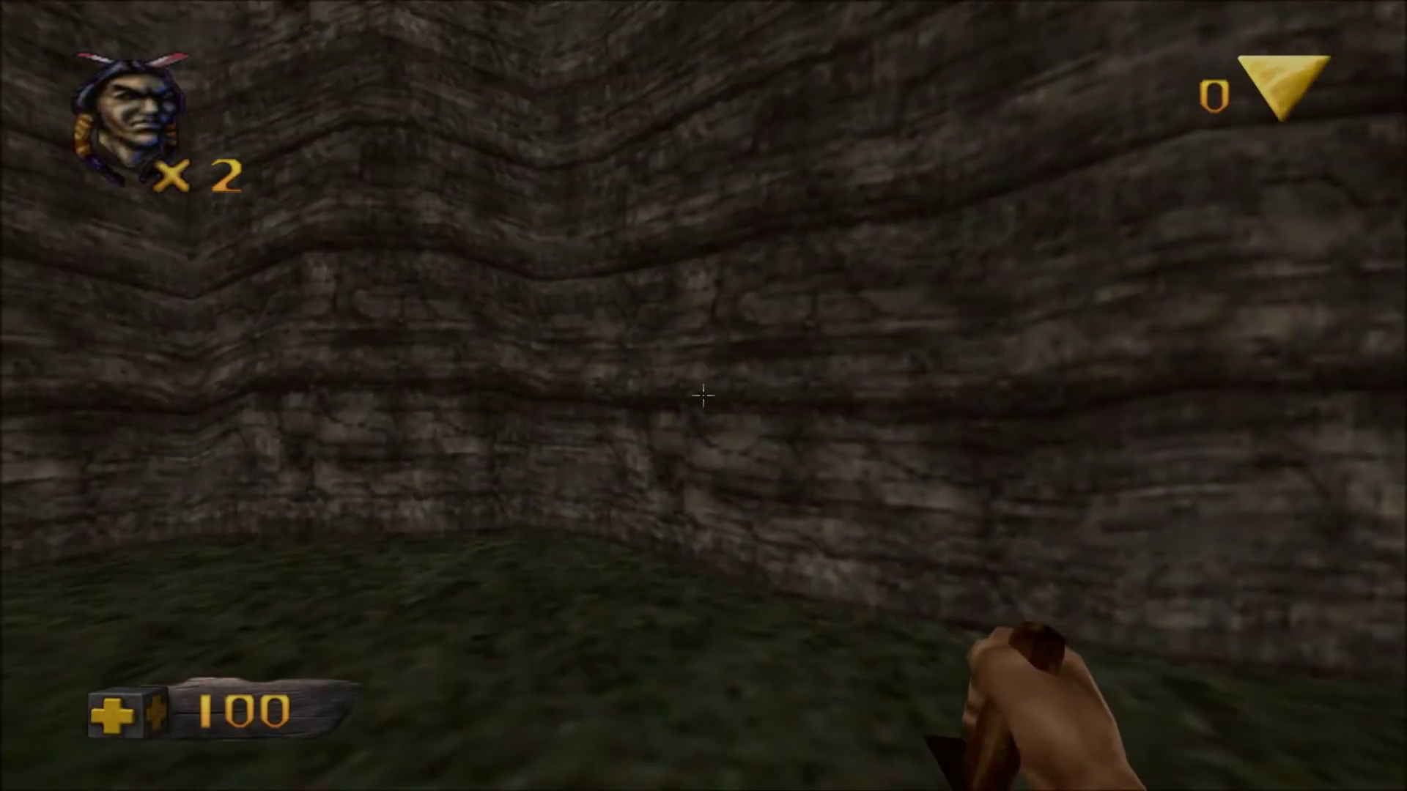
- Walk to the cliff section with the different texture and climb it up to the grassy plateau
{"action": "key", "text": "w"}
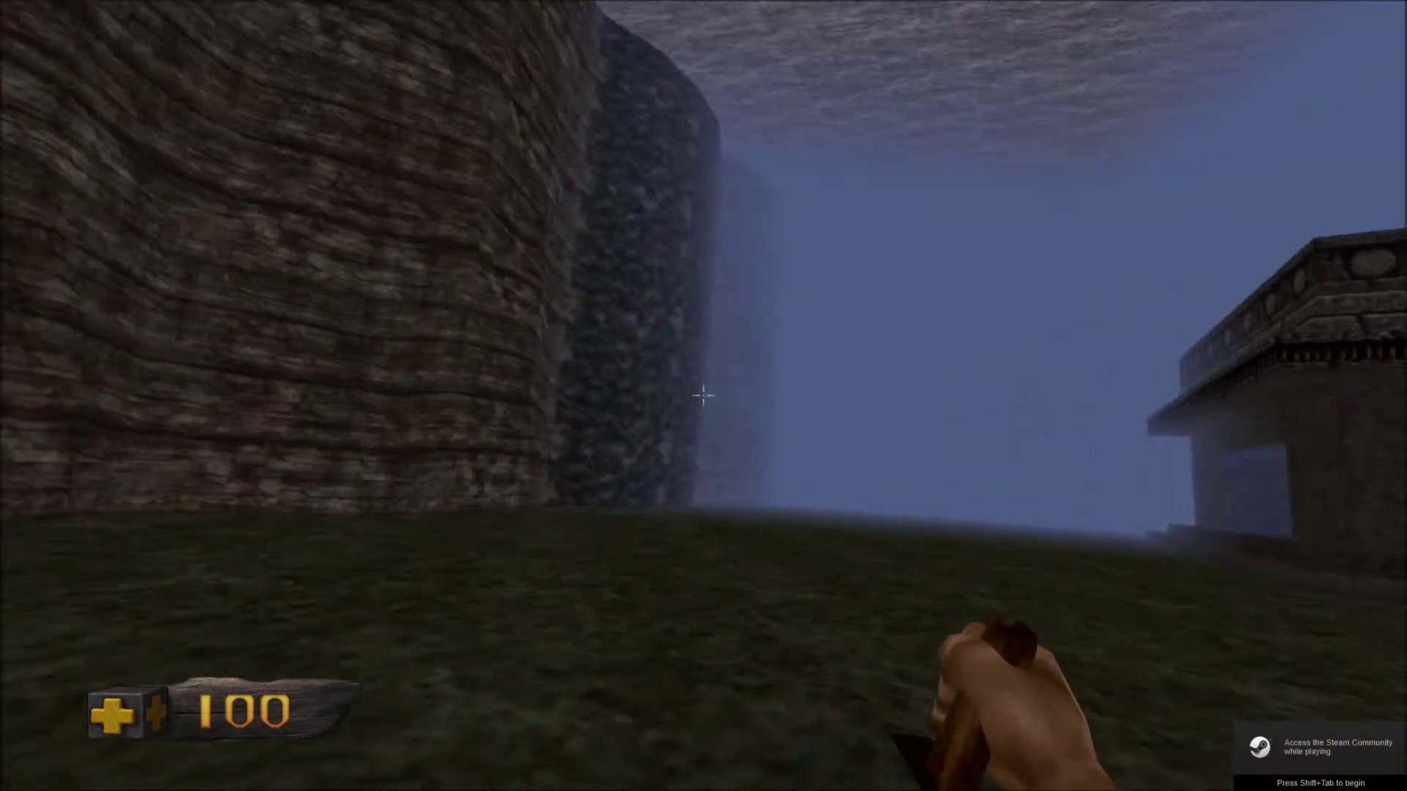
{"action": "key", "text": "w"}
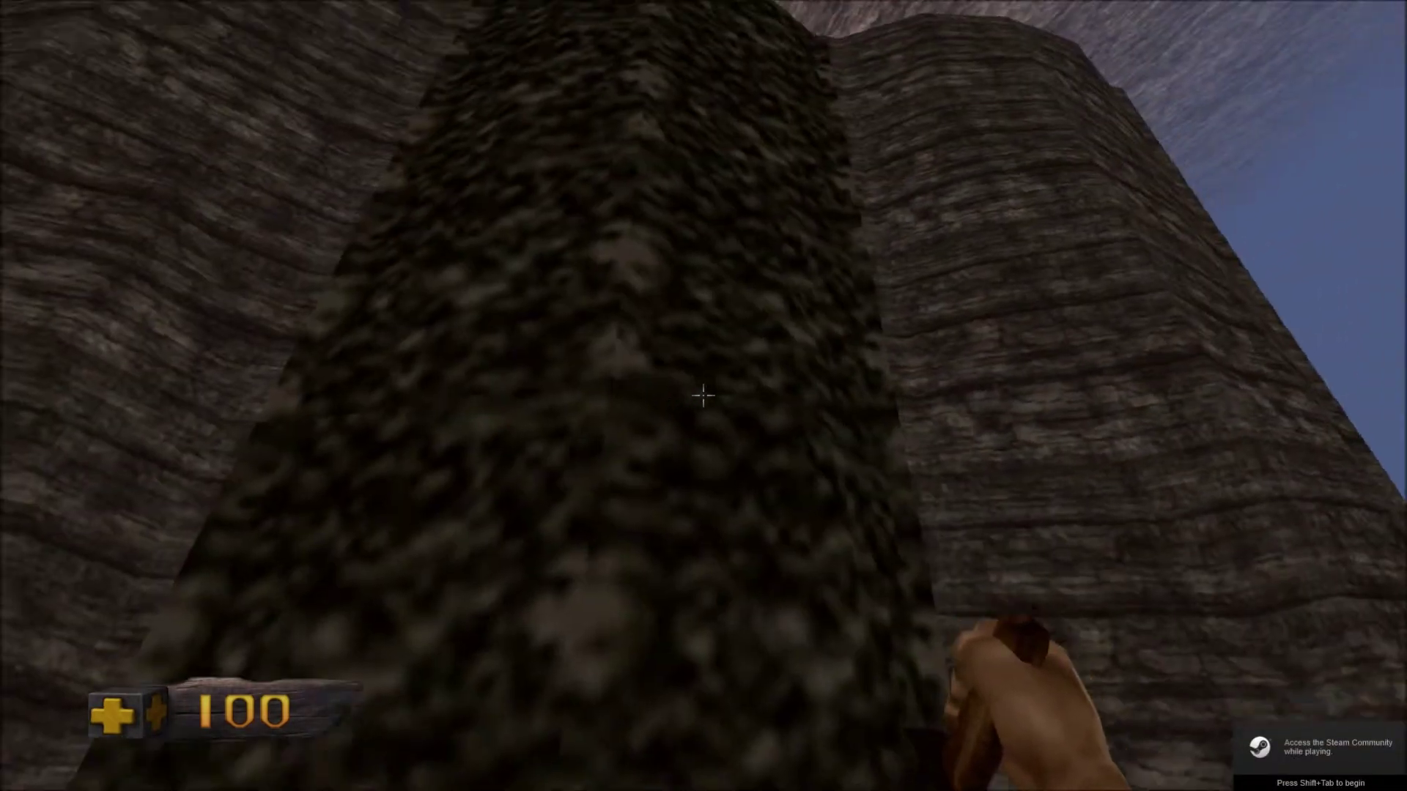
{"action": "key", "text": "w"}
{"action": "key", "text": "w"}
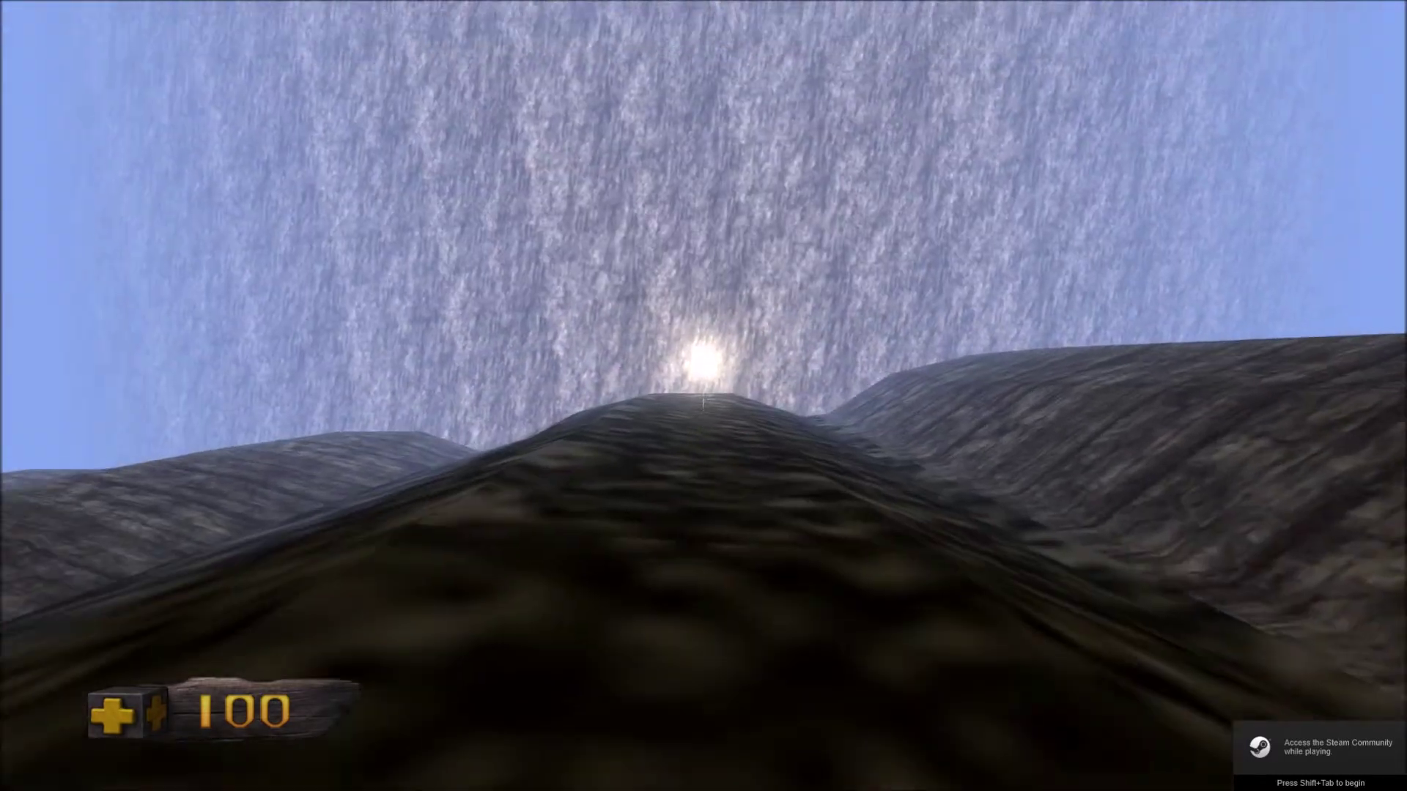
{"action": "key", "text": "w"}
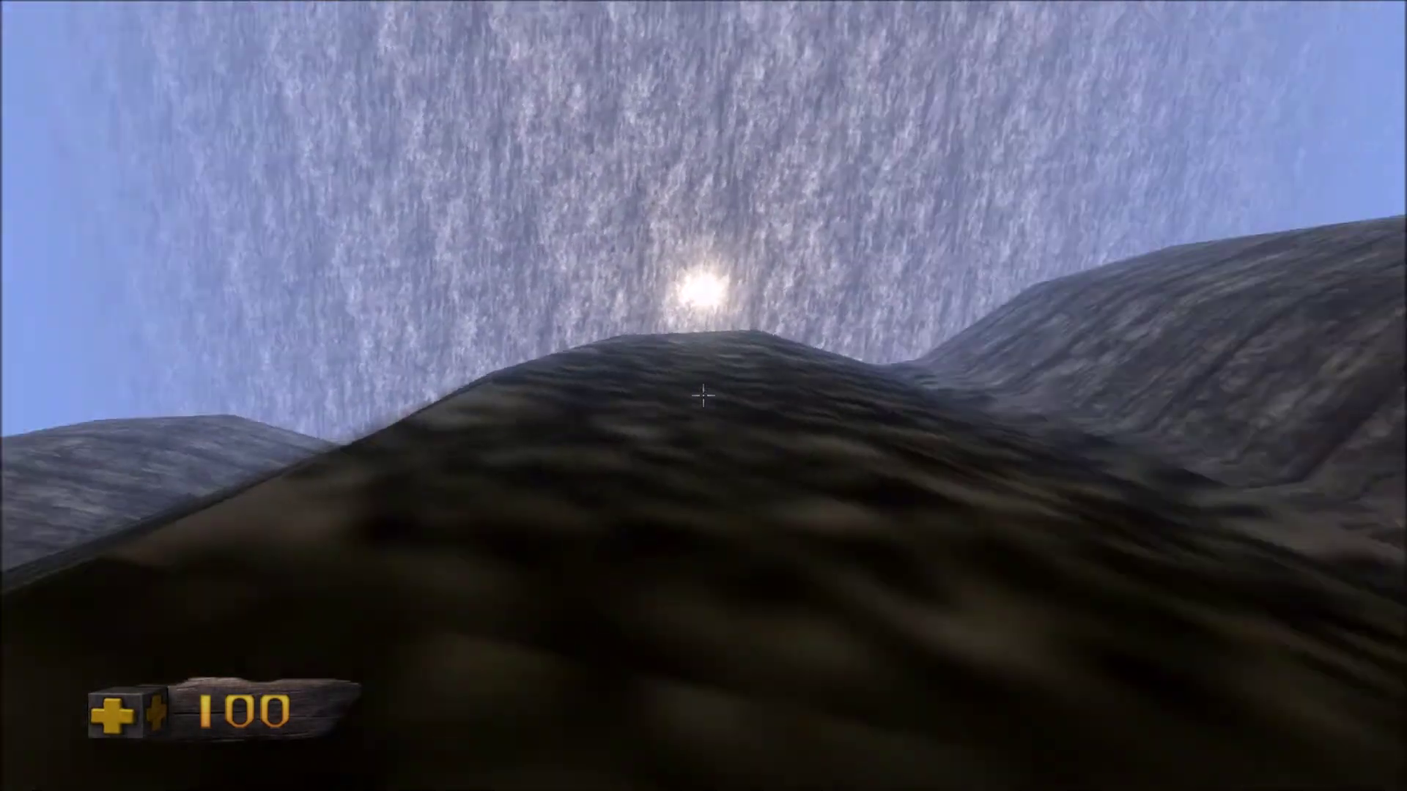
{"action": "key", "text": "w"}
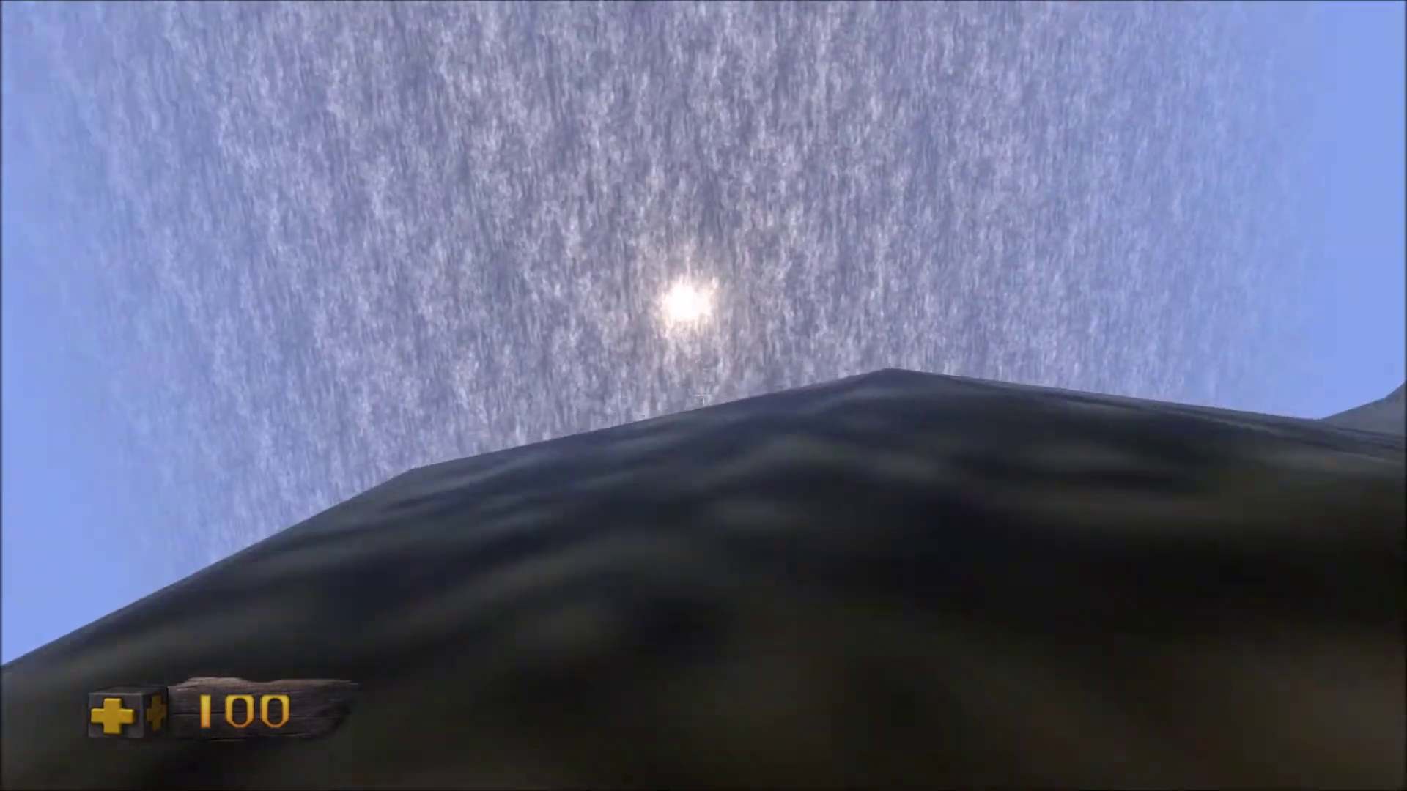
{"action": "key", "text": "w"}
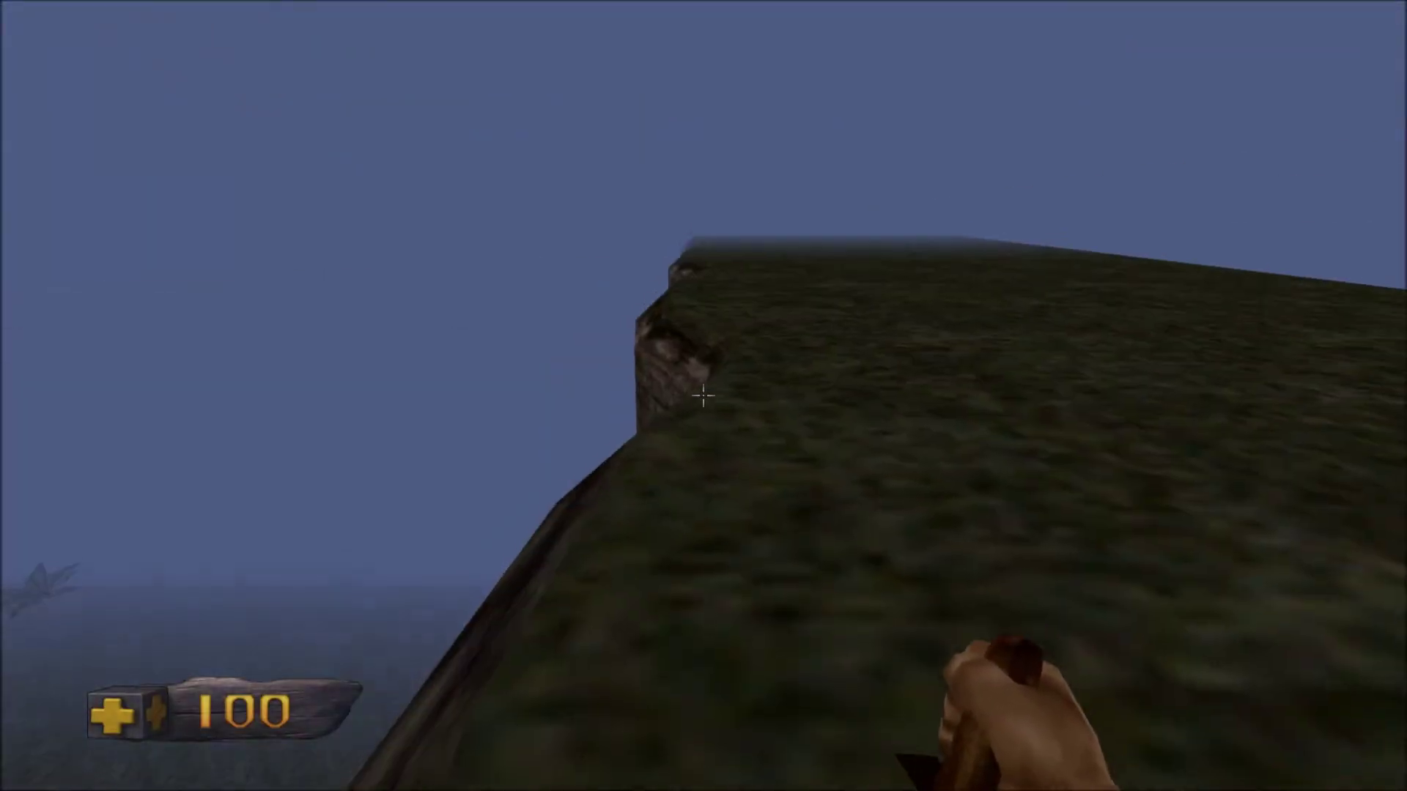
- Test going off the cliff edge and climbing the wall again, including sideways movement, and quit the playtest
{"action": "key", "text": "w"}
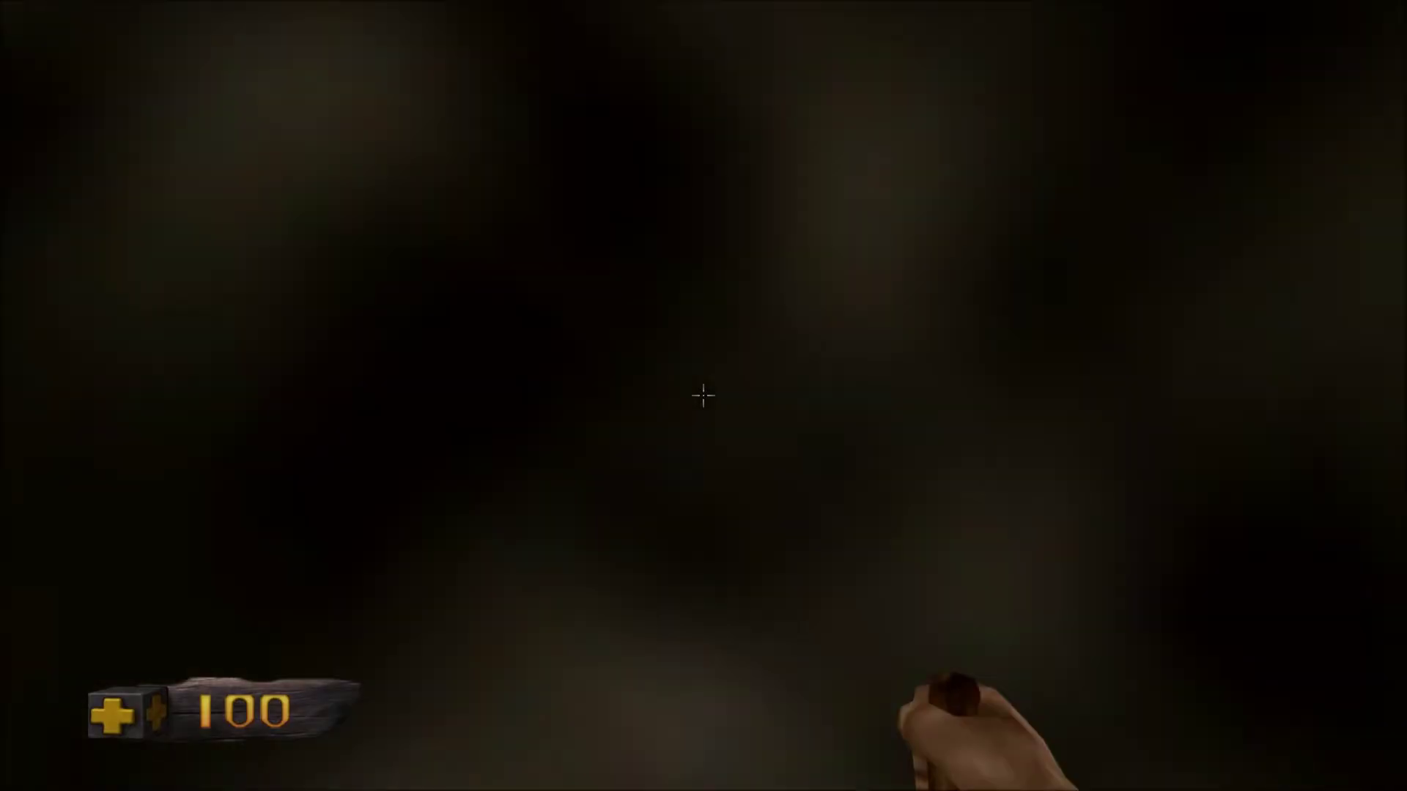
{"action": "key", "text": "w"}
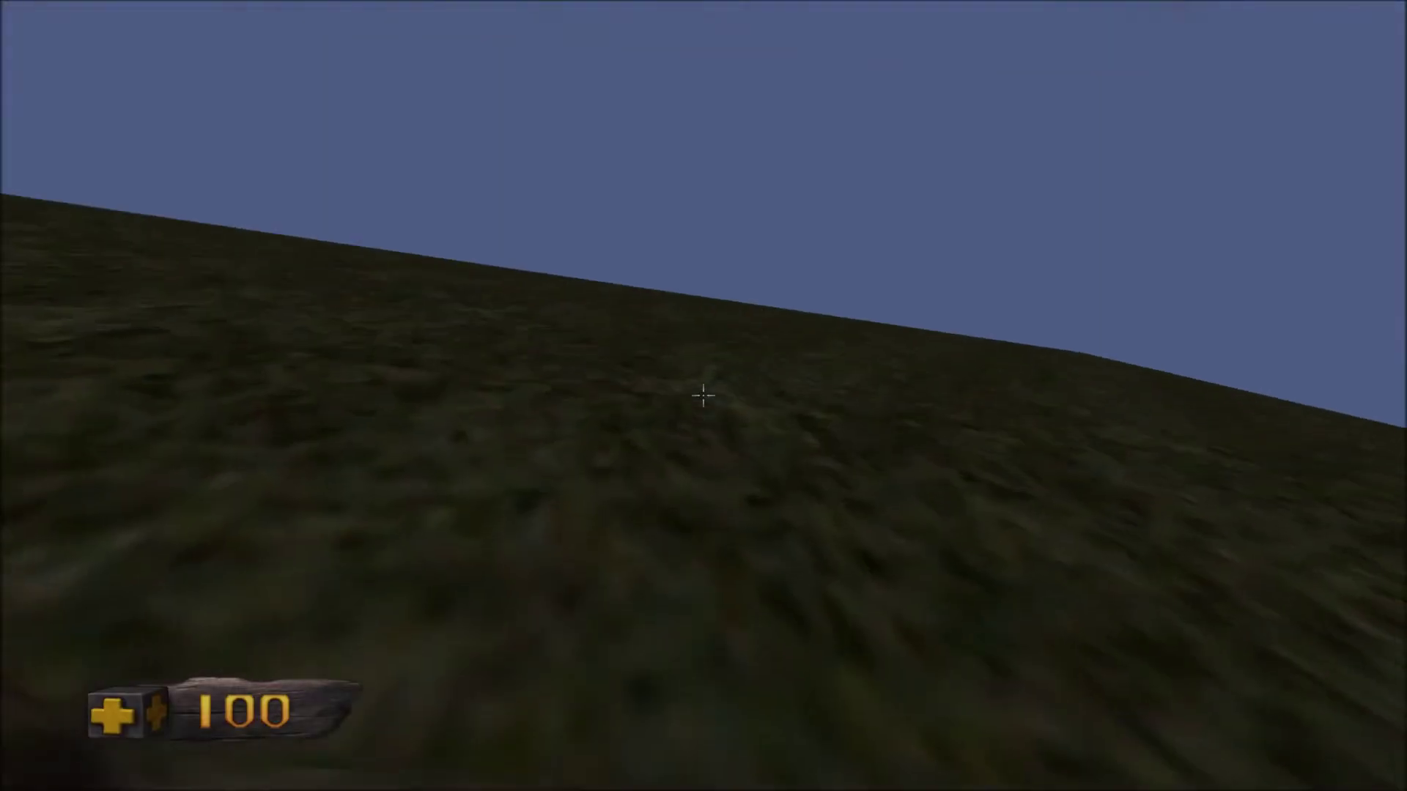
{"action": "key", "text": "w"}
{"action": "key", "text": "w"}
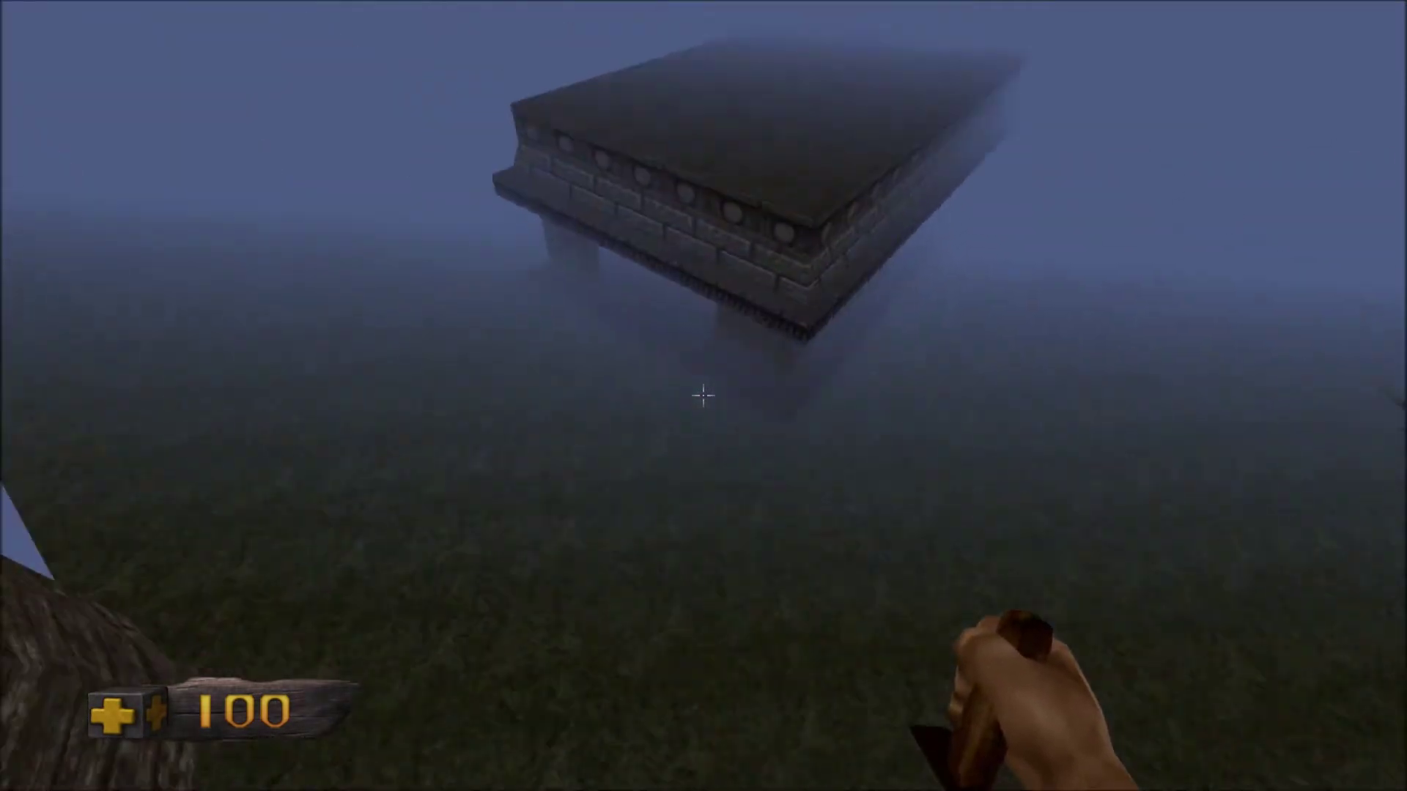
{"action": "key", "text": "w"}
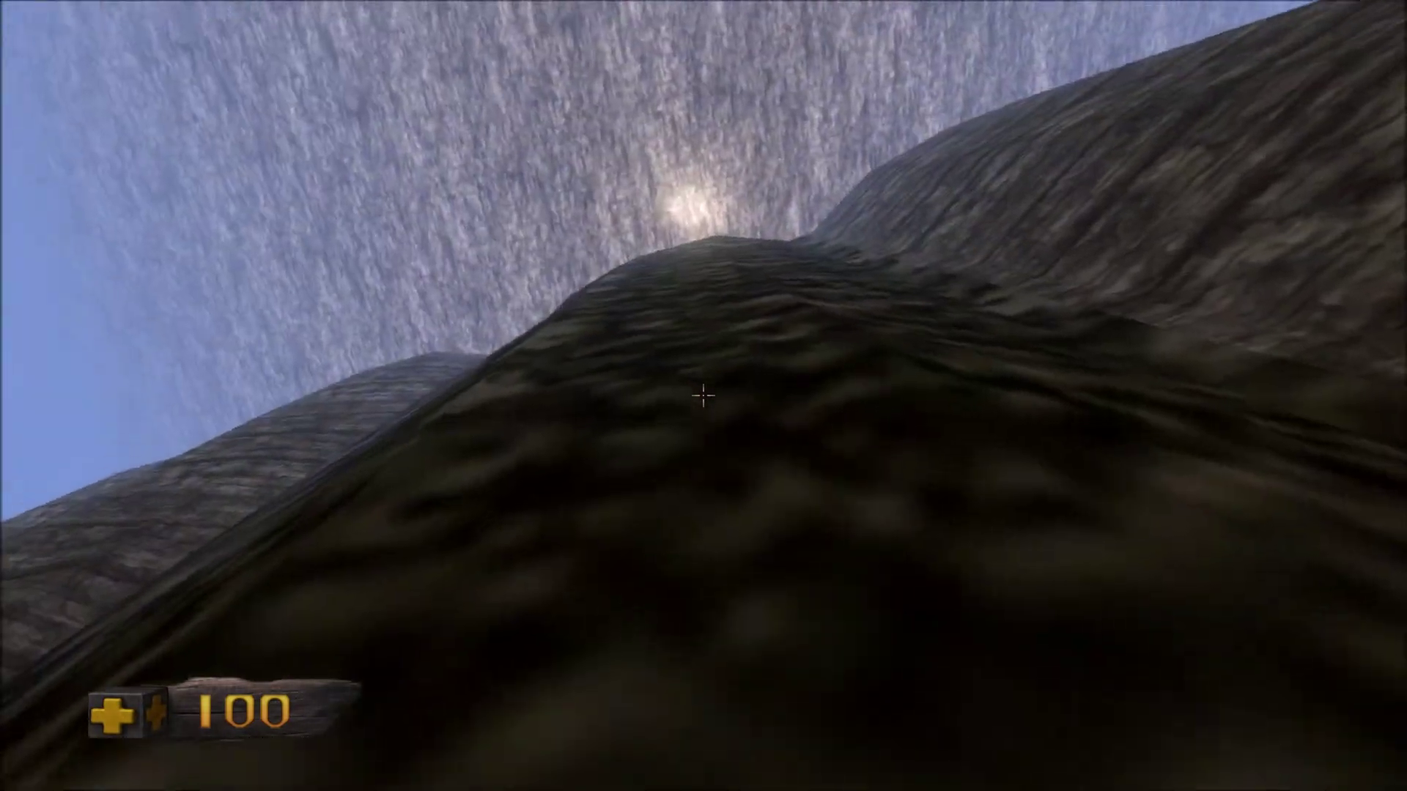
{"action": "key", "text": "w"}
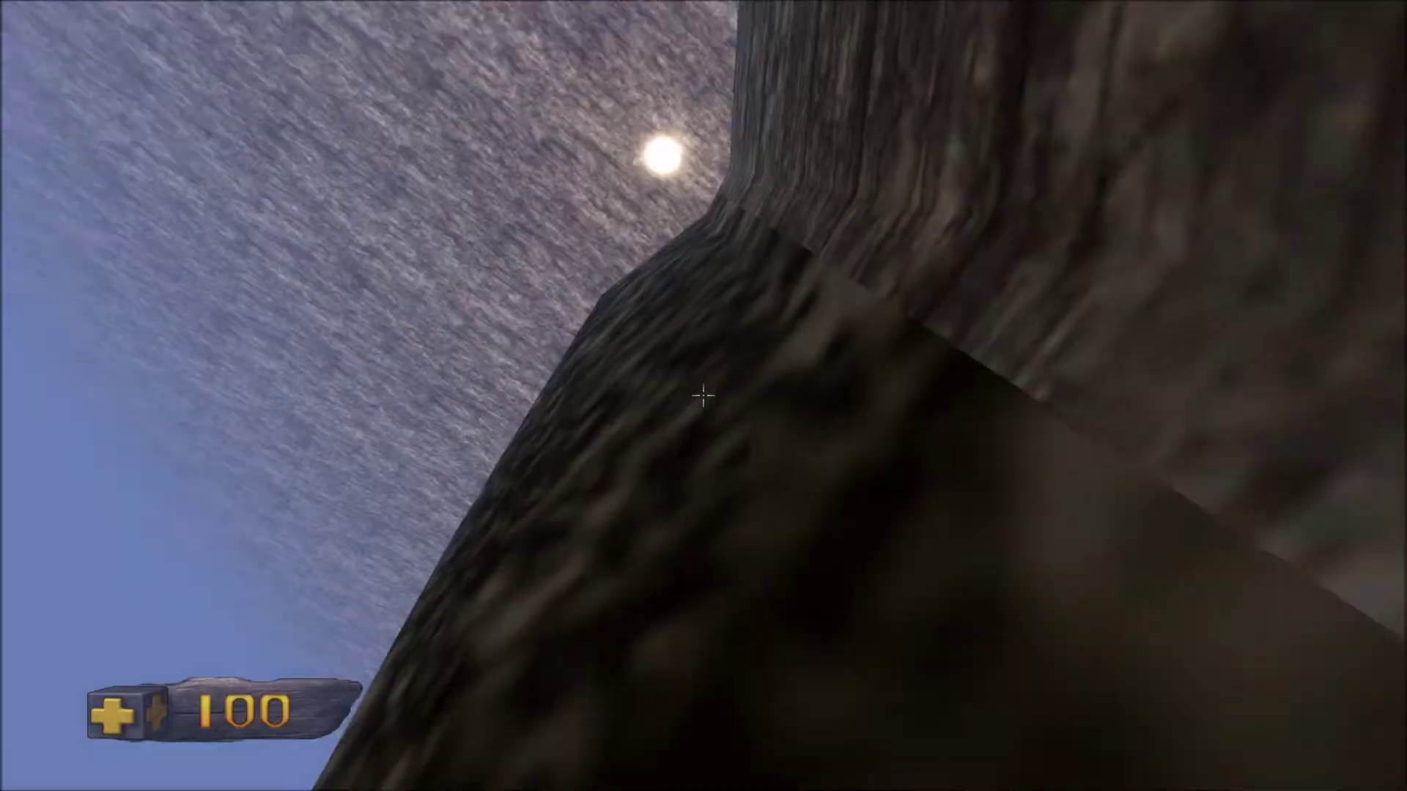
{"action": "key", "text": "w"}
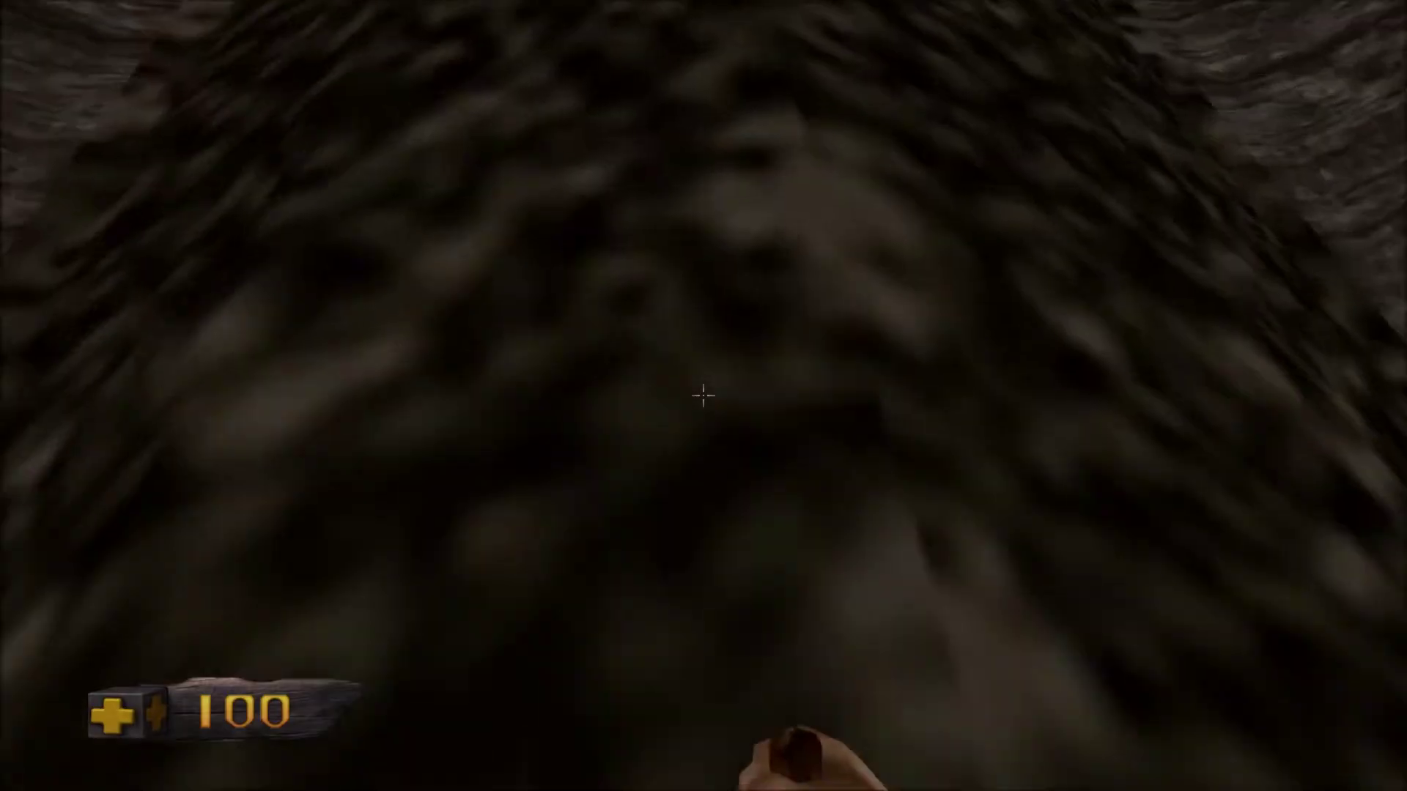
{"action": "key", "text": "w"}
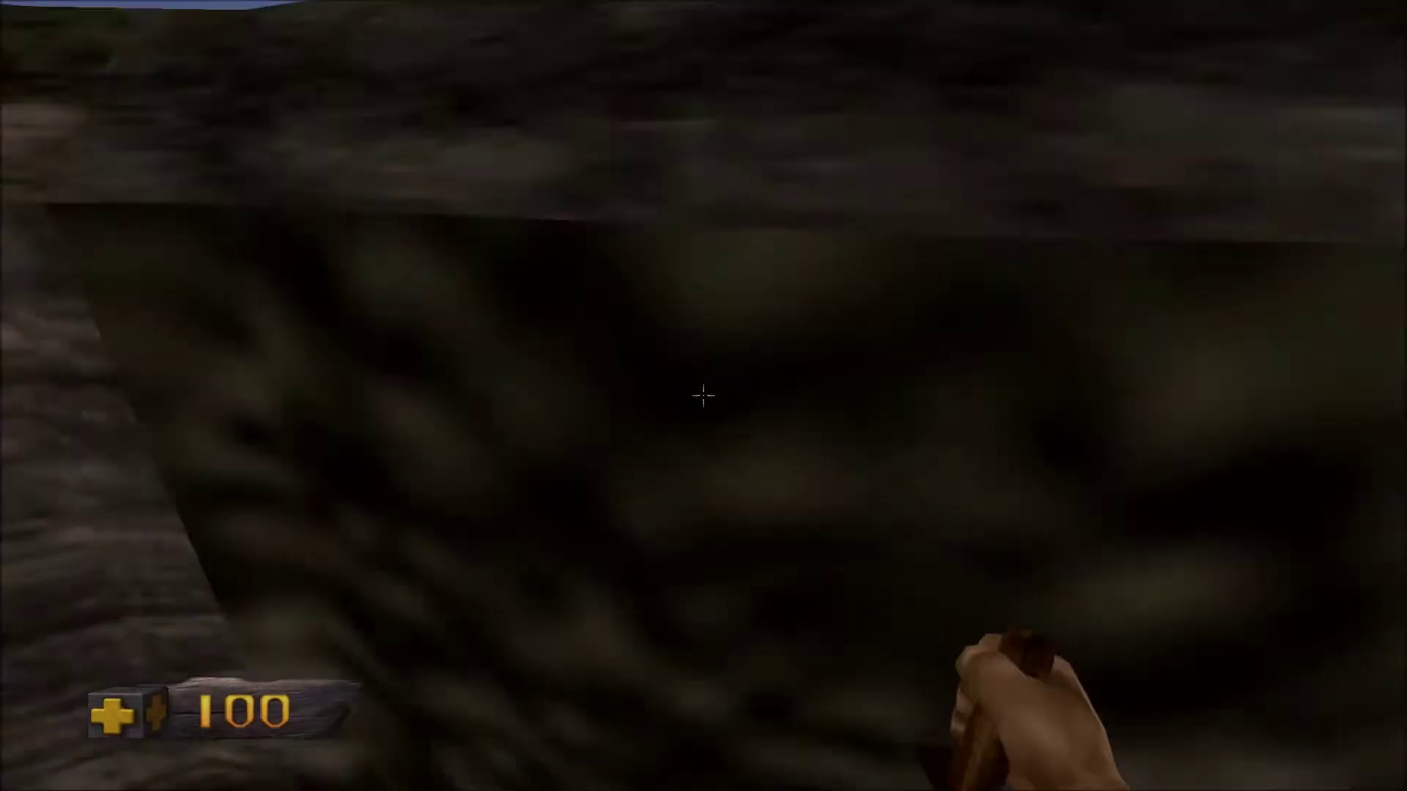
{"action": "key", "text": "Escape"}
{"action": "left_click", "coordinate": [704, 569]}
{"action": "left_click", "coordinate": [711, 447]}
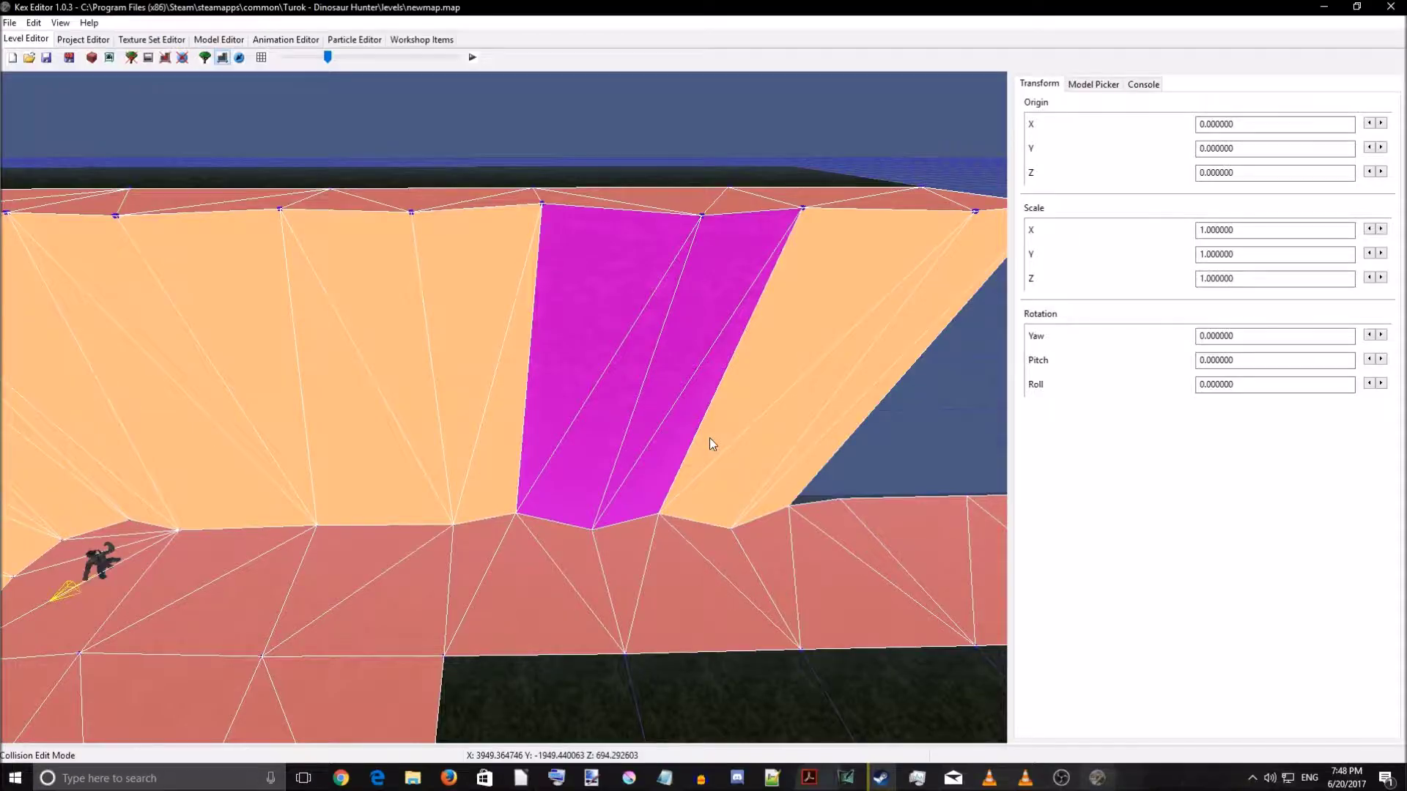
- Examine the magenta climbable wall sectors and the adjoining floor and plateau sectors from several angles
{"action": "right_click_drag", "start_coordinate": [709, 438], "coordinate": [579, 514]}
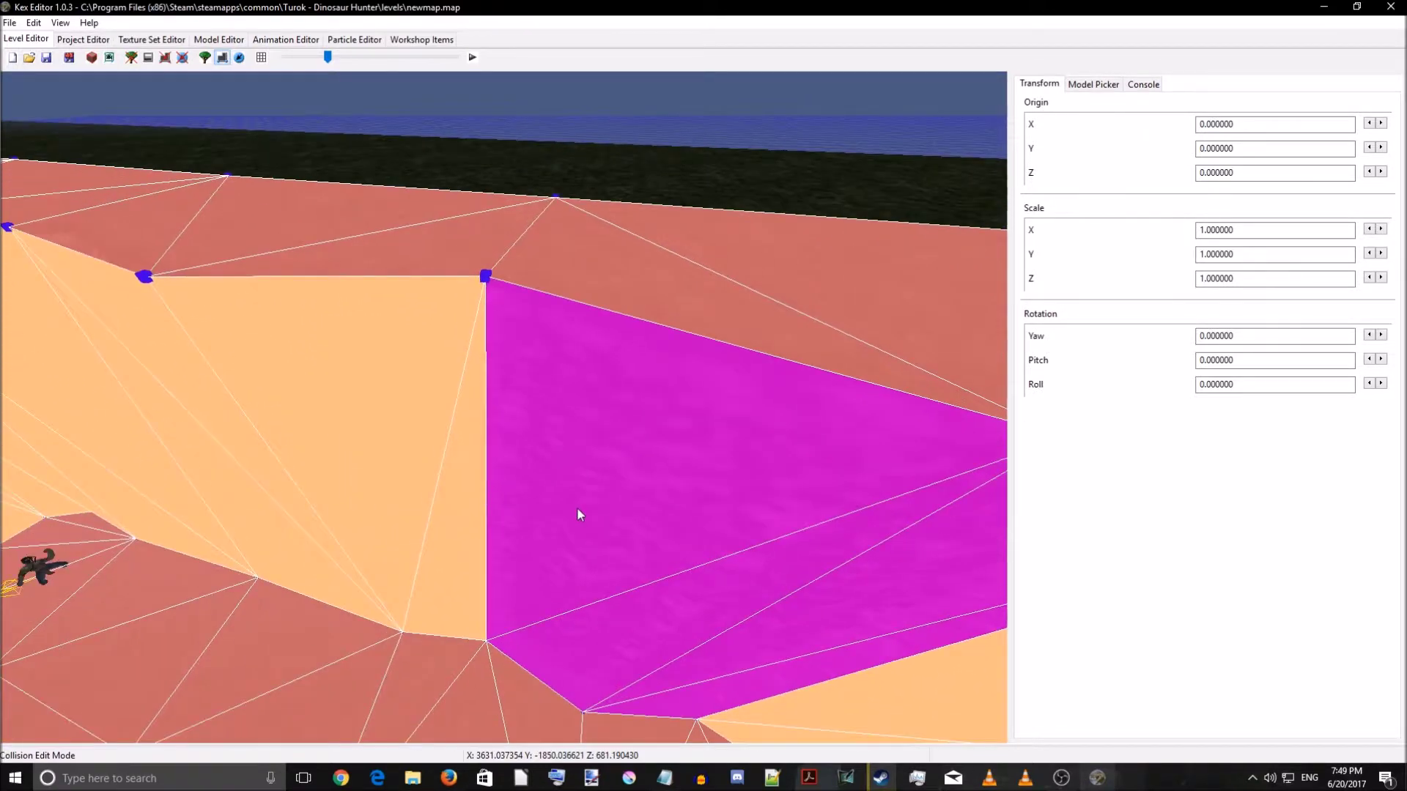
{"action": "right_click_drag", "start_coordinate": [322, 588], "coordinate": [516, 570]}
{"action": "key", "text": "s"}
{"action": "key", "text": "w"}
{"action": "key", "text": "s"}
{"action": "key", "text": "w"}
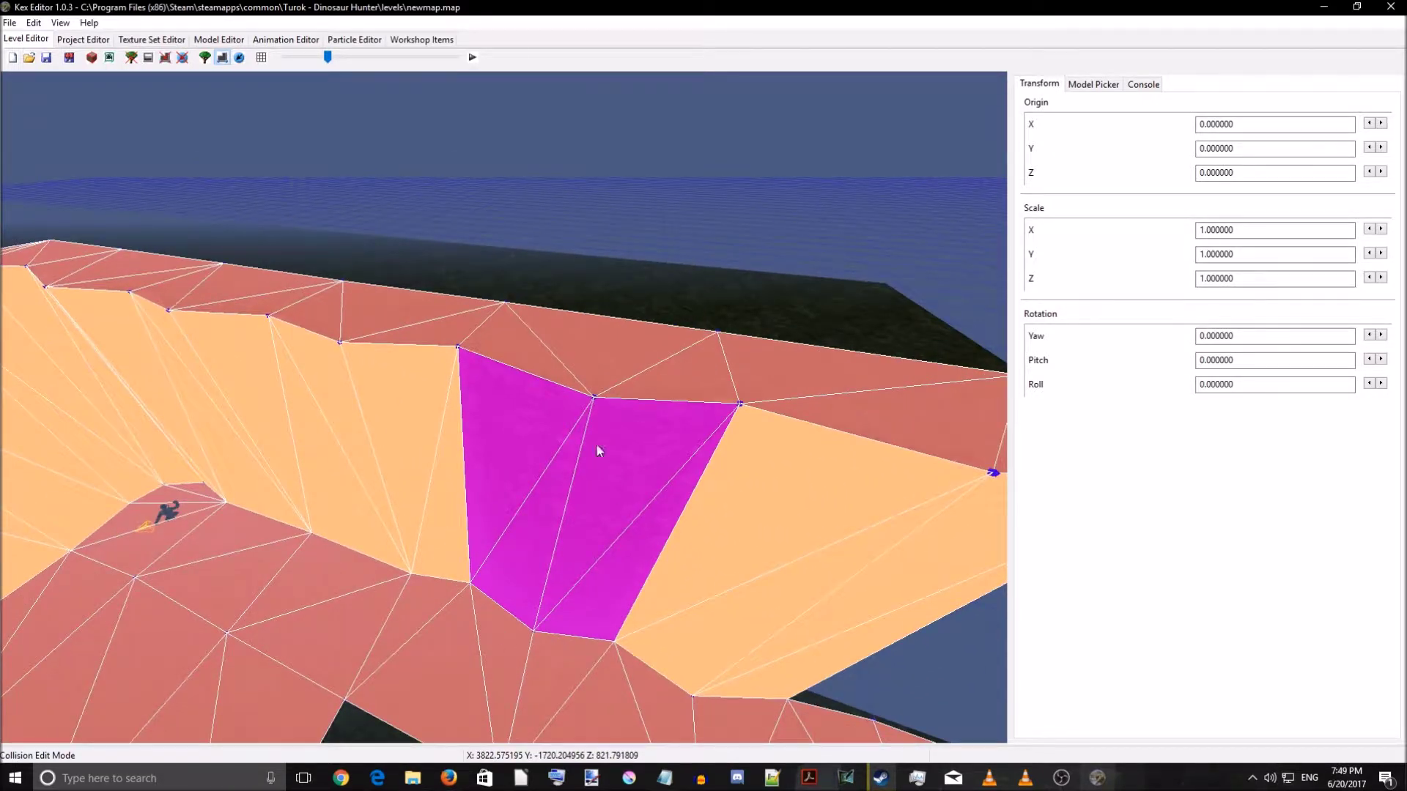
{"action": "key", "text": "w"}
{"action": "right_click_drag", "start_coordinate": [573, 516], "coordinate": [471, 508]}
{"action": "key", "text": "s"}
{"action": "key", "text": "w"}
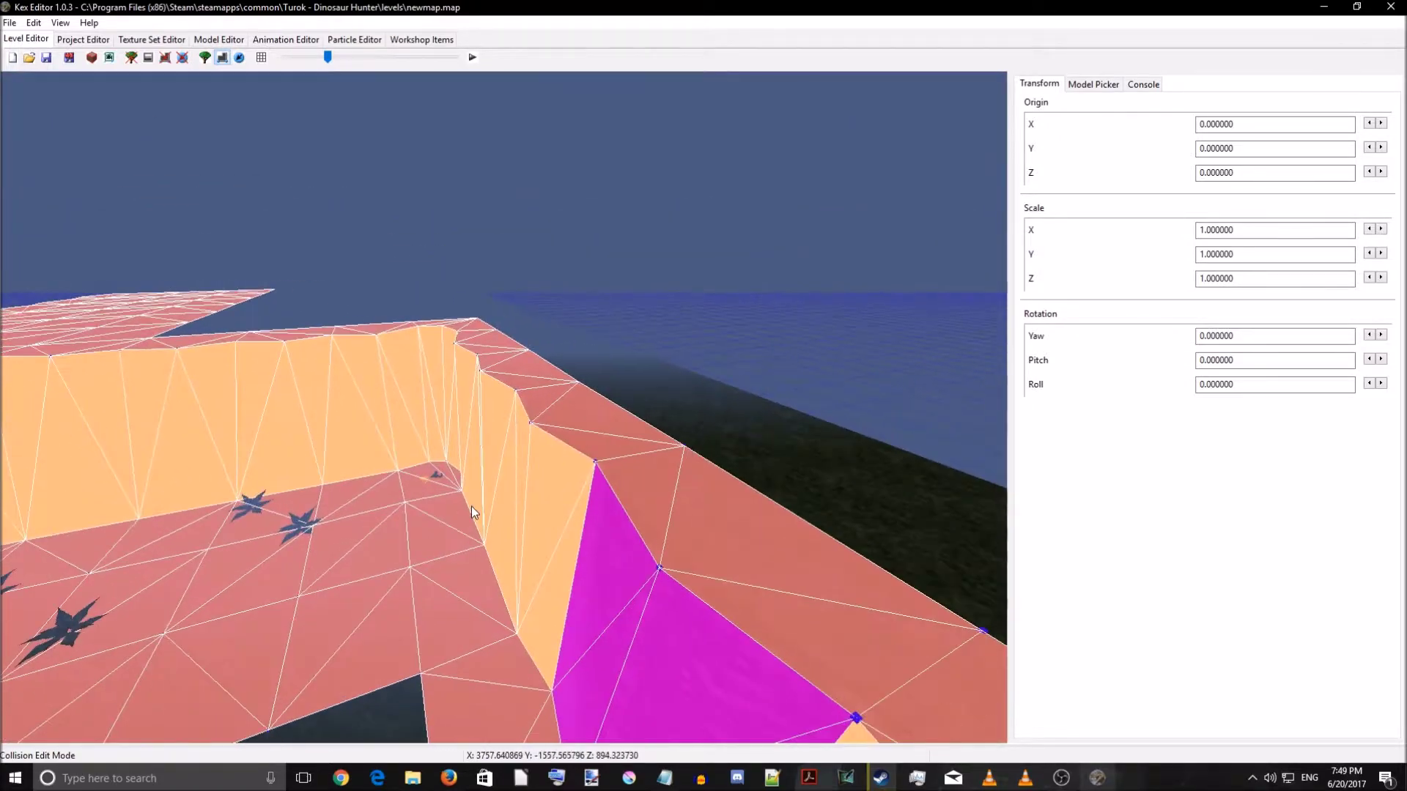
- Examine the overhanging ledge on the far cliff and the green sector on the ground near it
{"action": "key", "text": "s"}
{"action": "right_click_drag", "start_coordinate": [555, 568], "coordinate": [288, 416]}
{"action": "key", "text": "w"}
{"action": "key", "text": "a"}
{"action": "key", "text": "w"}
{"action": "key", "text": "s"}
{"action": "key", "text": "d"}
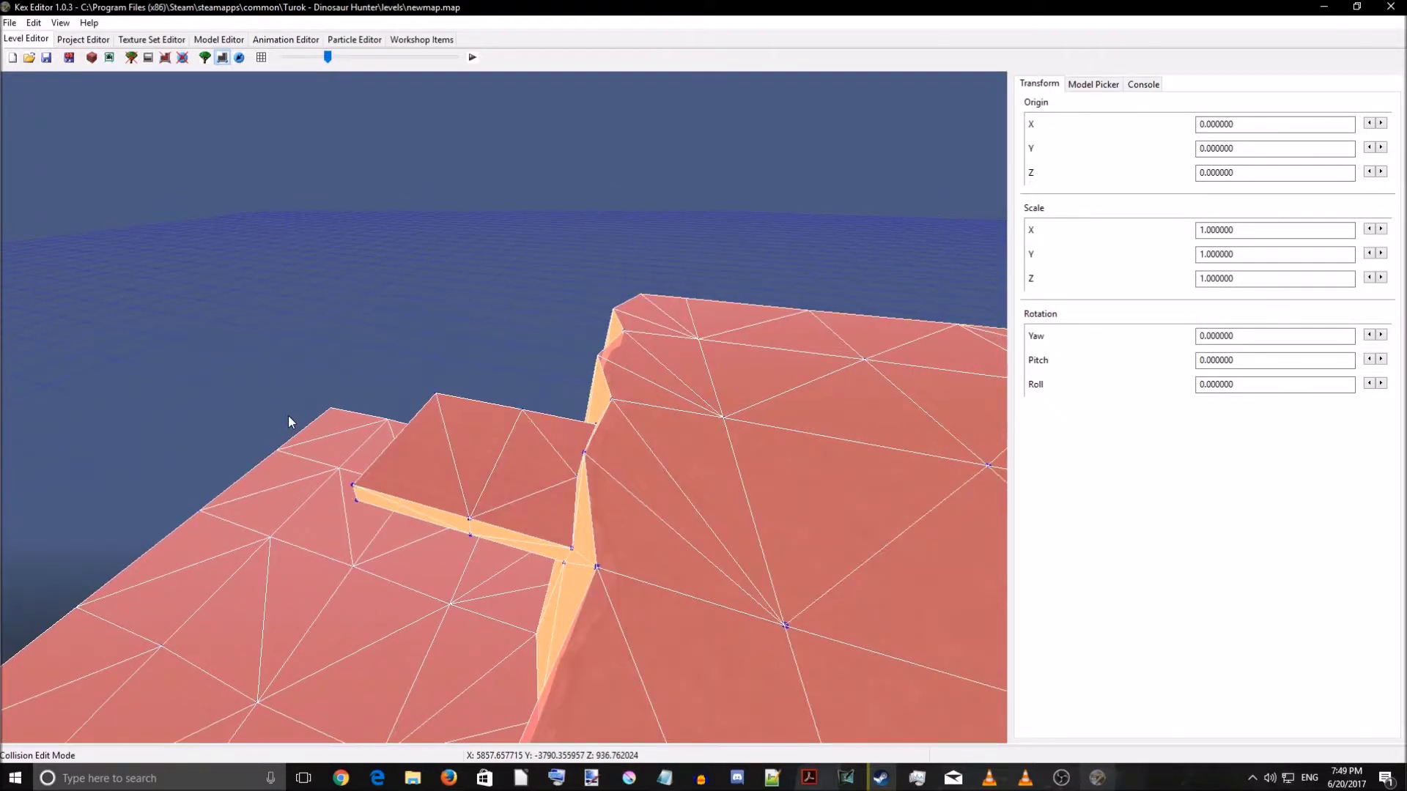
{"action": "key", "text": "w"}
{"action": "right_click_drag", "start_coordinate": [288, 416], "coordinate": [542, 394]}
{"action": "right_click_drag", "start_coordinate": [565, 448], "coordinate": [477, 439]}
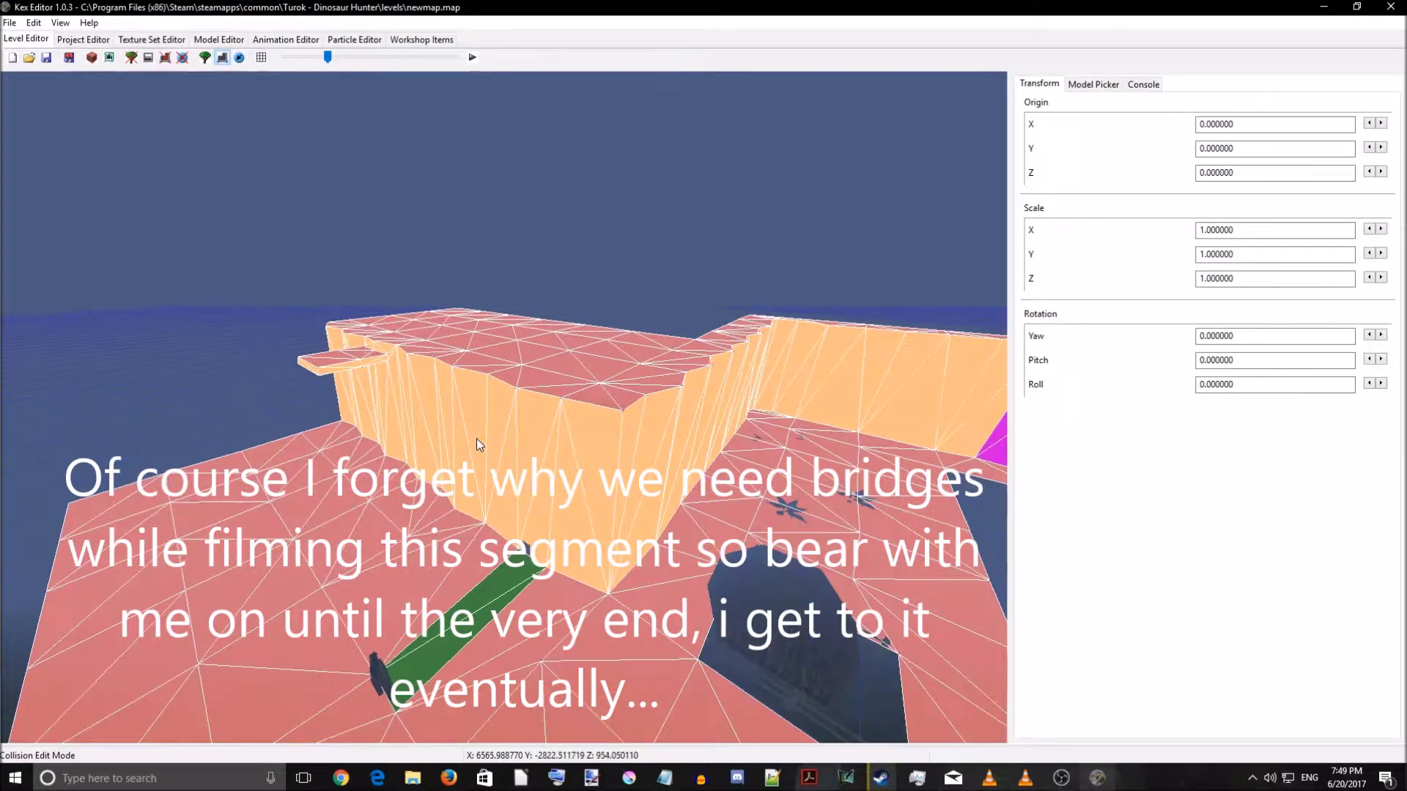
- Start a playtest of the level and walk along the base of the cliff
{"action": "left_click", "coordinate": [475, 58]}
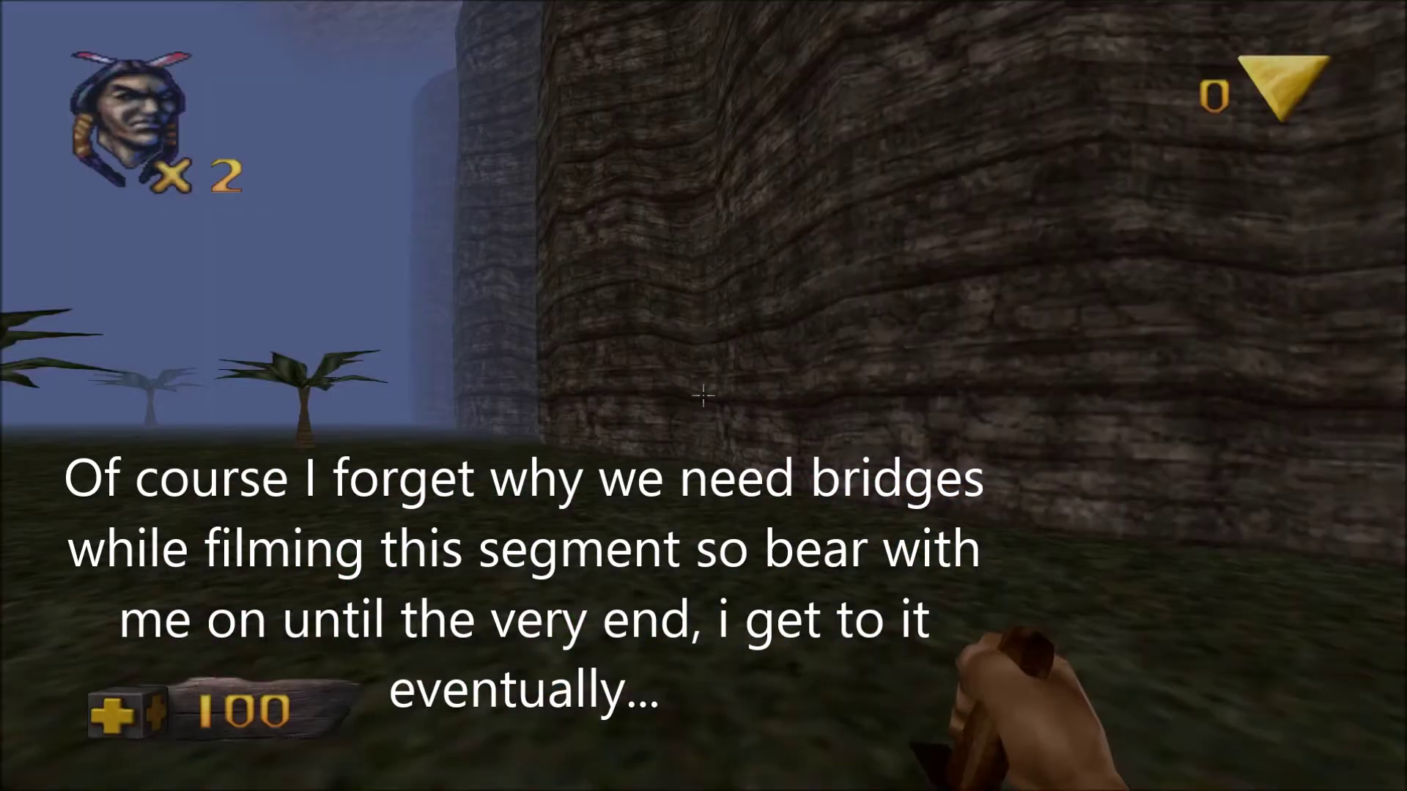
{"action": "key", "text": "w"}
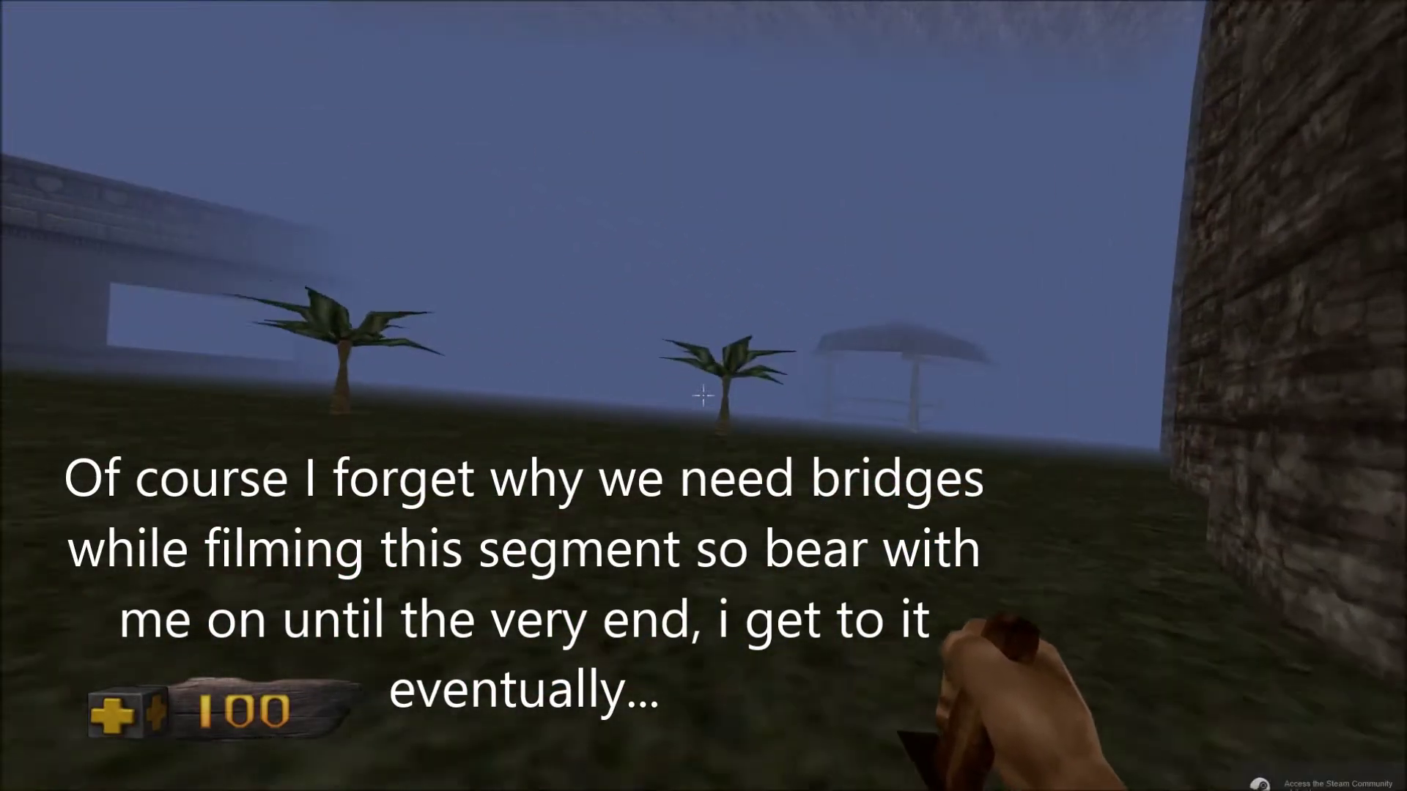
{"action": "key", "text": "w"}
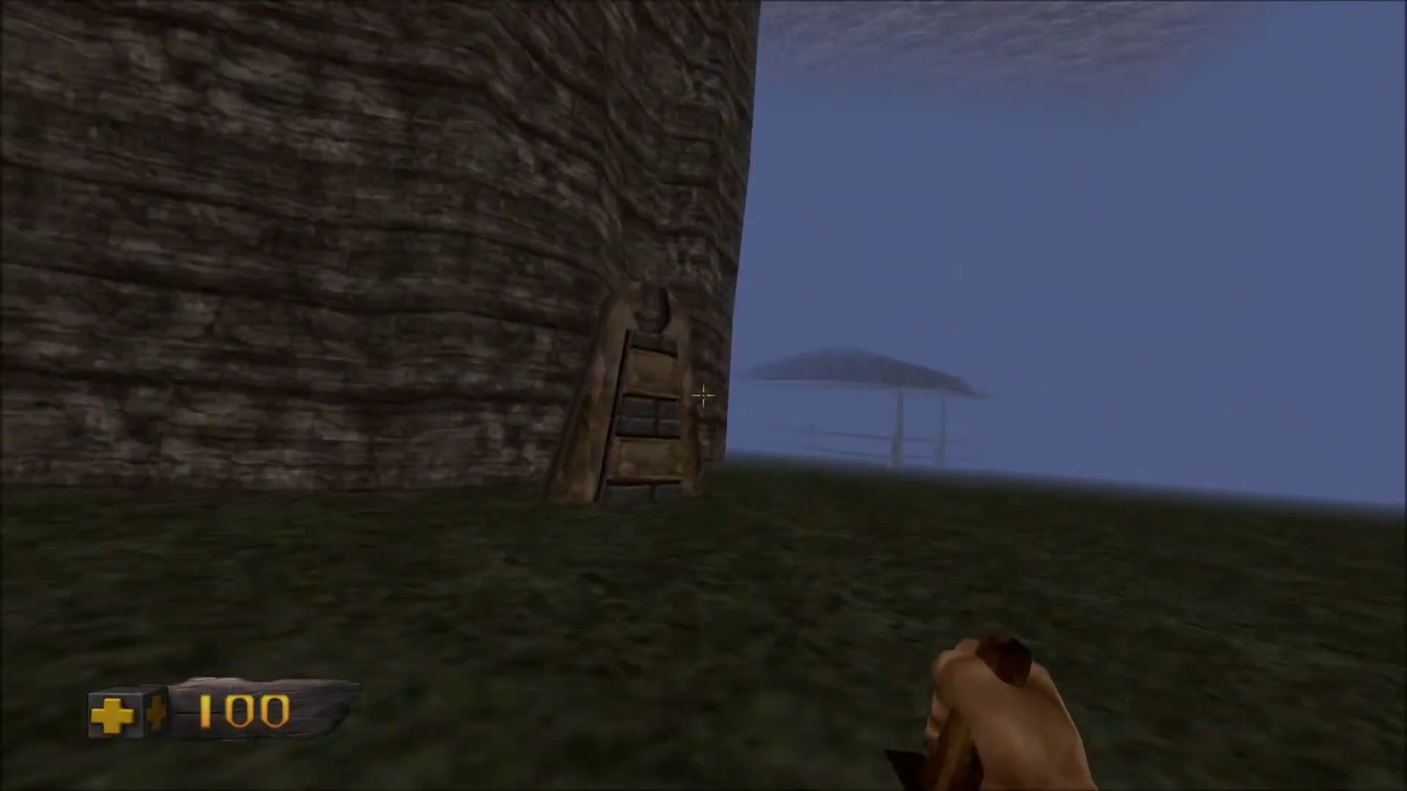
- Enable noclip through the console, fly up to the grassy plateau and switch noclip off again
{"action": "key", "text": "grave"}
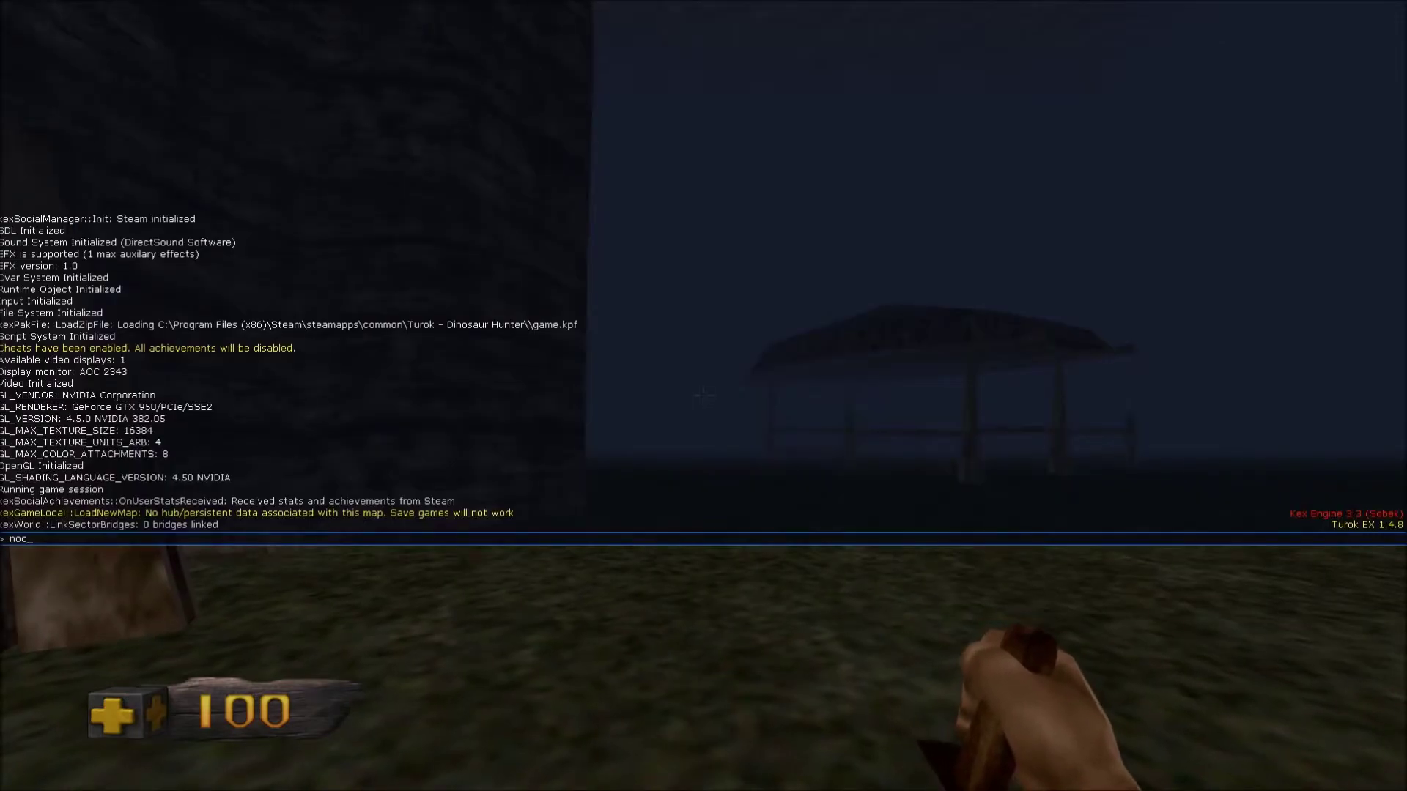
{"action": "key", "text": "grave"}
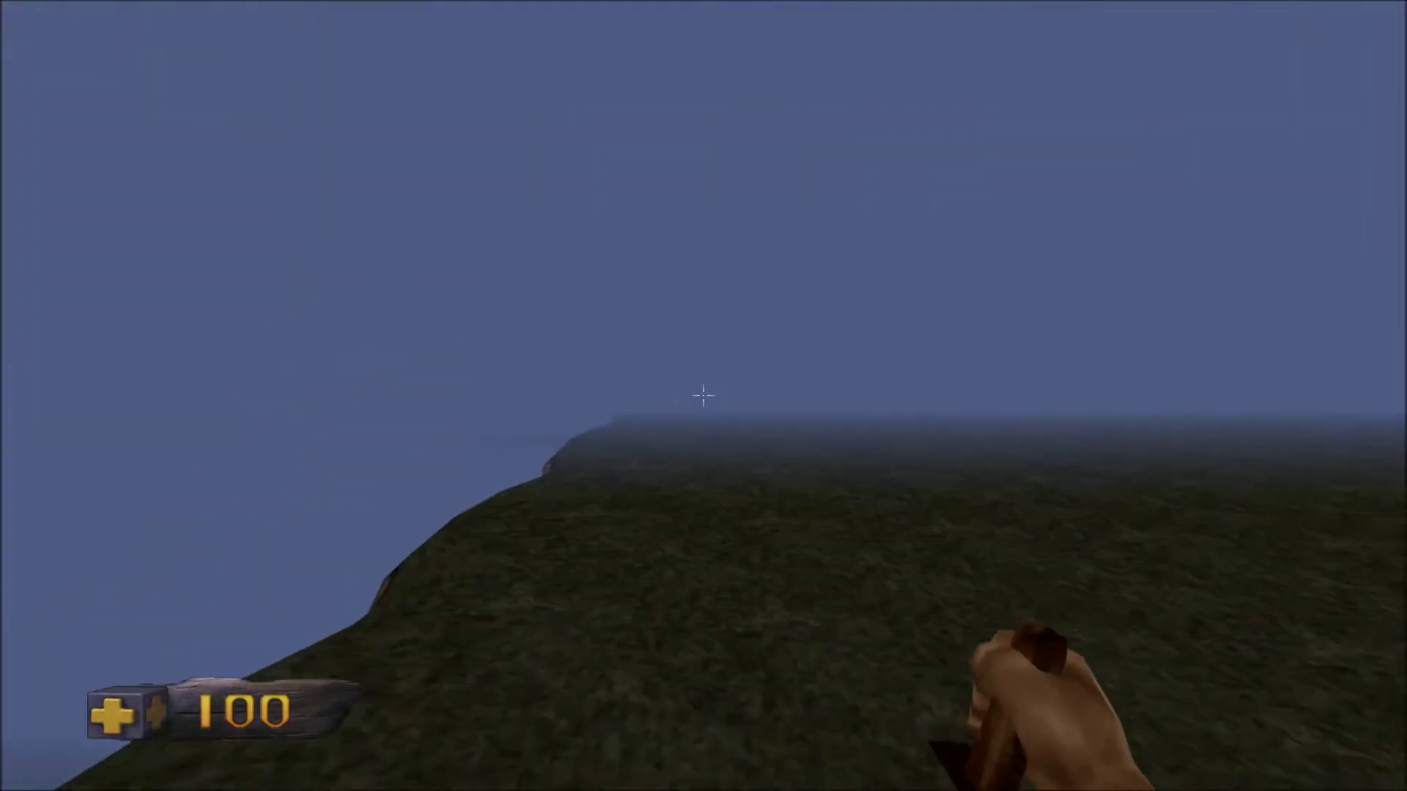
{"action": "key", "text": "grave"}
{"action": "type", "text": "noclip"}
{"action": "key", "text": "Return"}
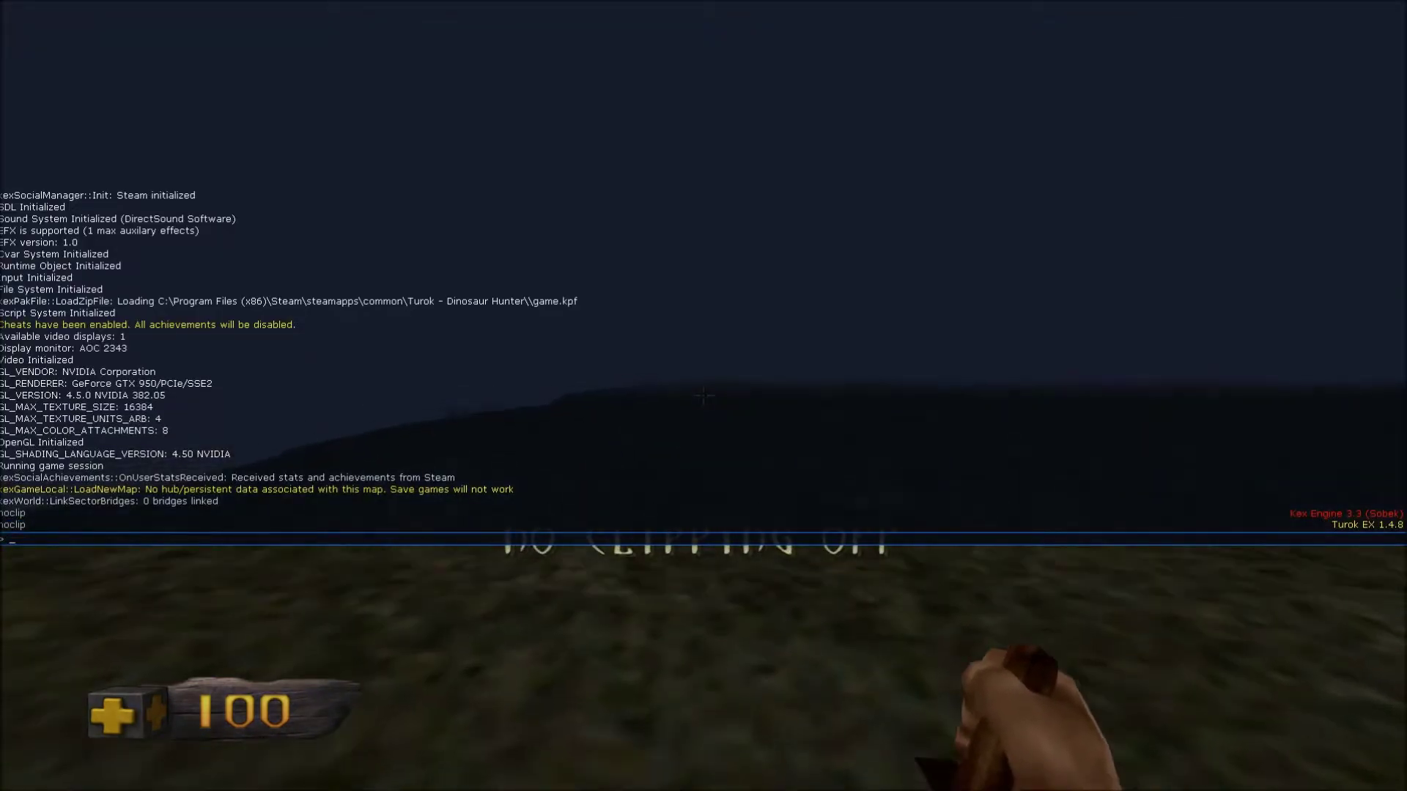
{"action": "key", "text": "grave"}
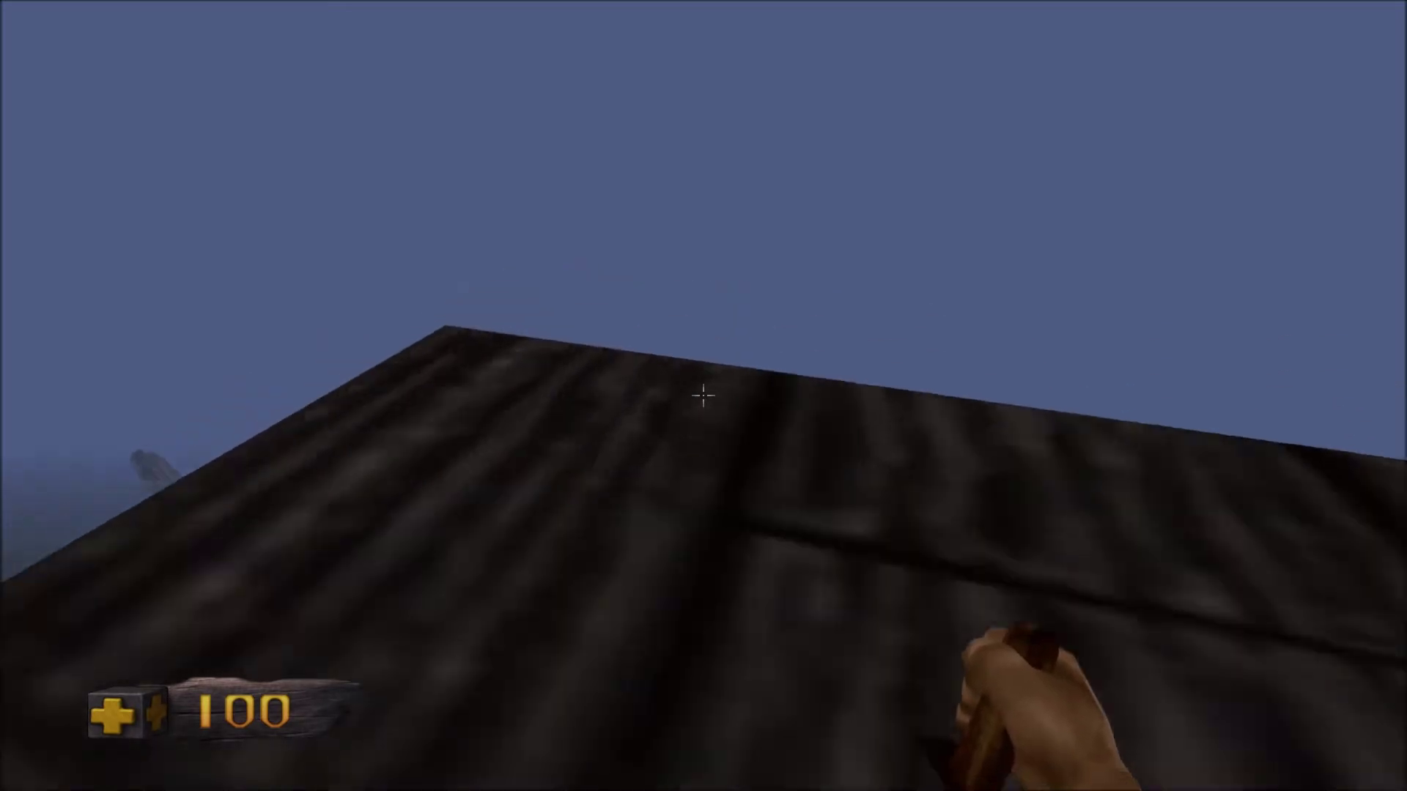
- Test walking on the wooden ledge and moving beneath it along the cliff base, and quit the playtest
{"action": "key", "text": "w"}
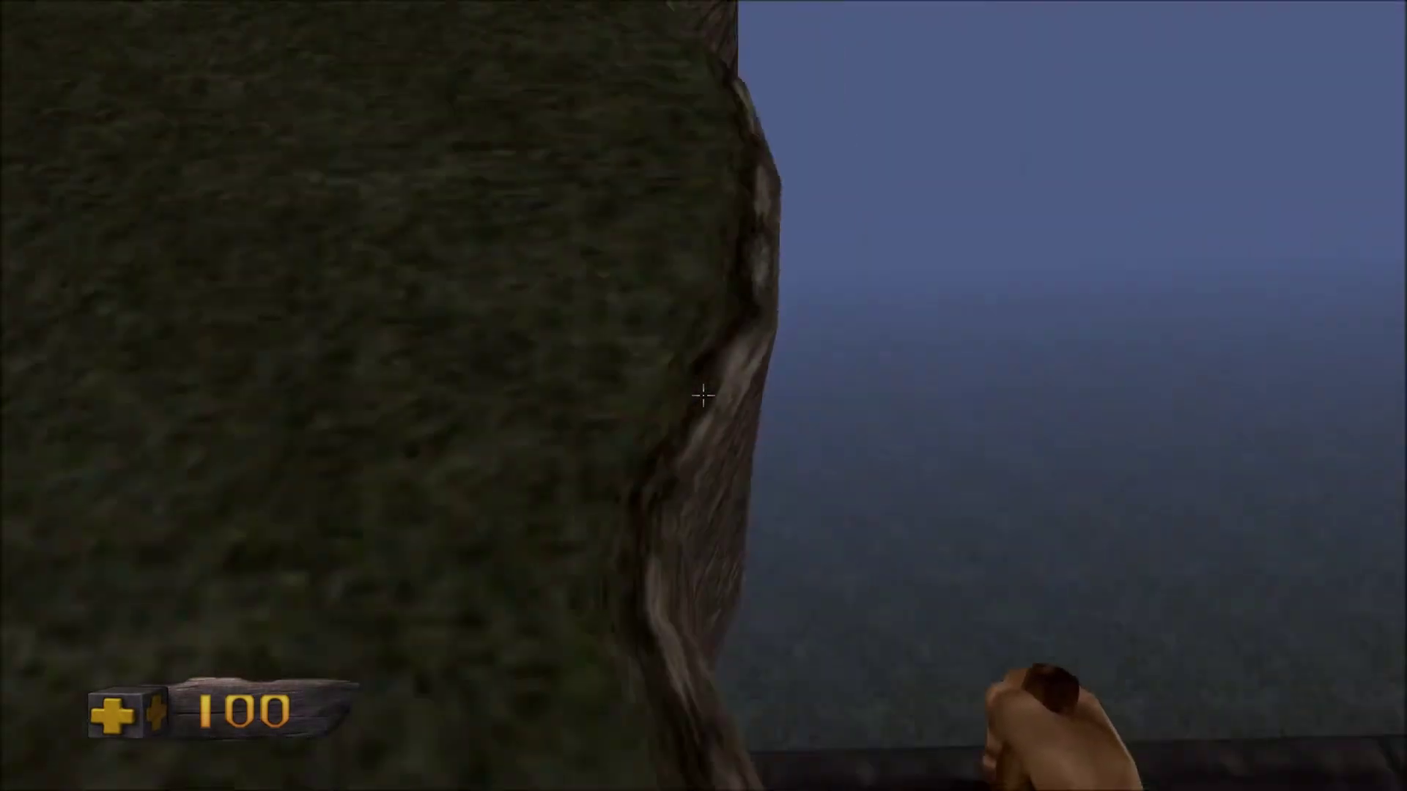
{"action": "key", "text": "w"}
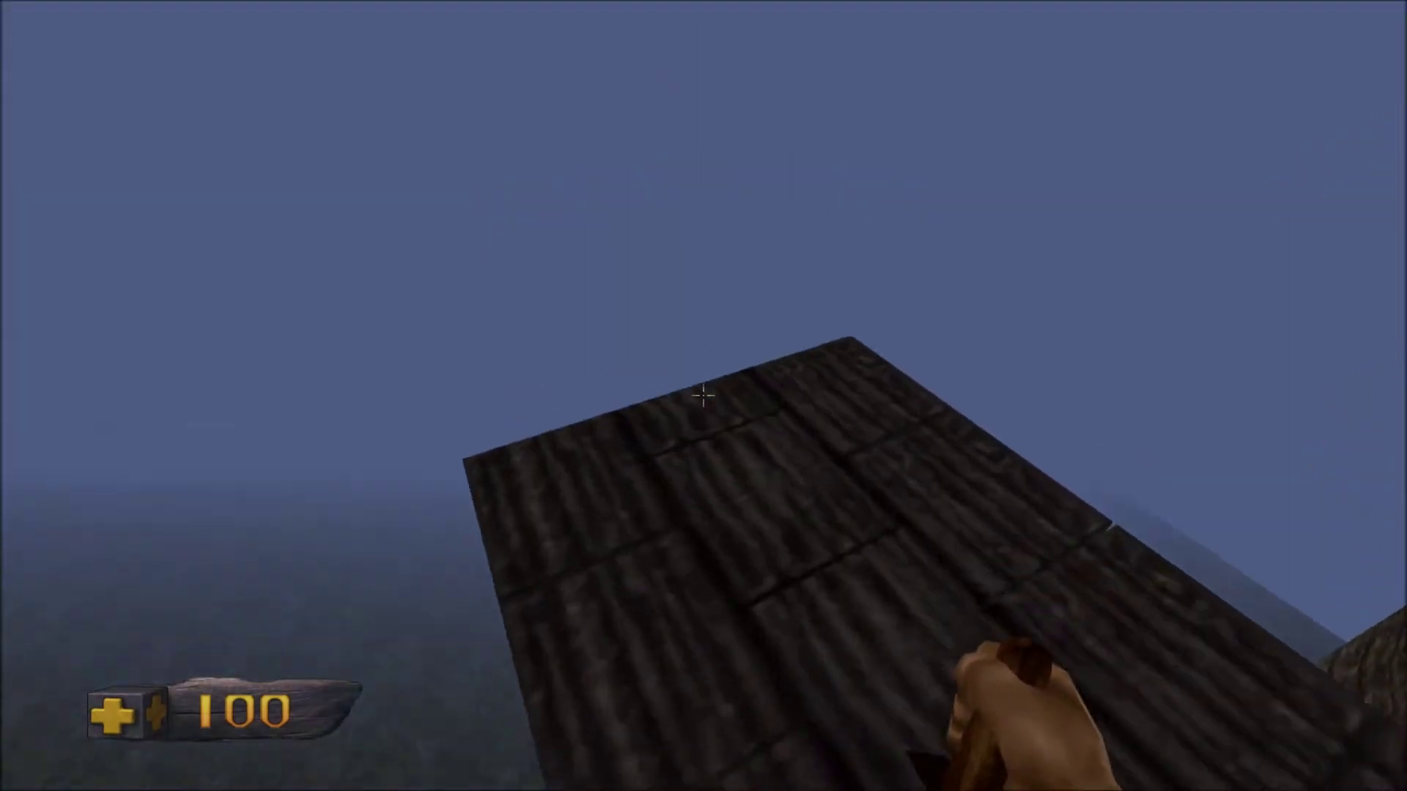
{"action": "key", "text": "w"}
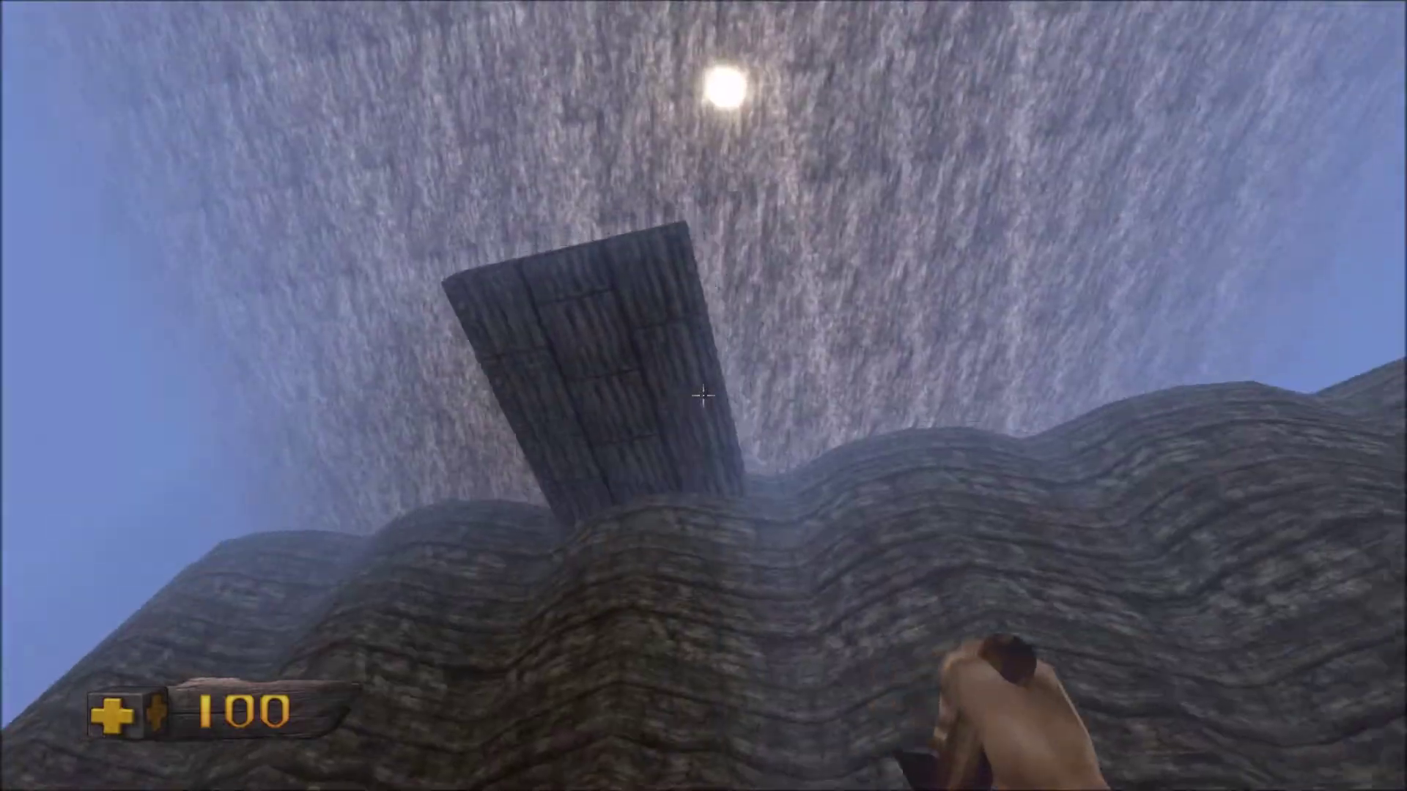
{"action": "key", "text": "s"}
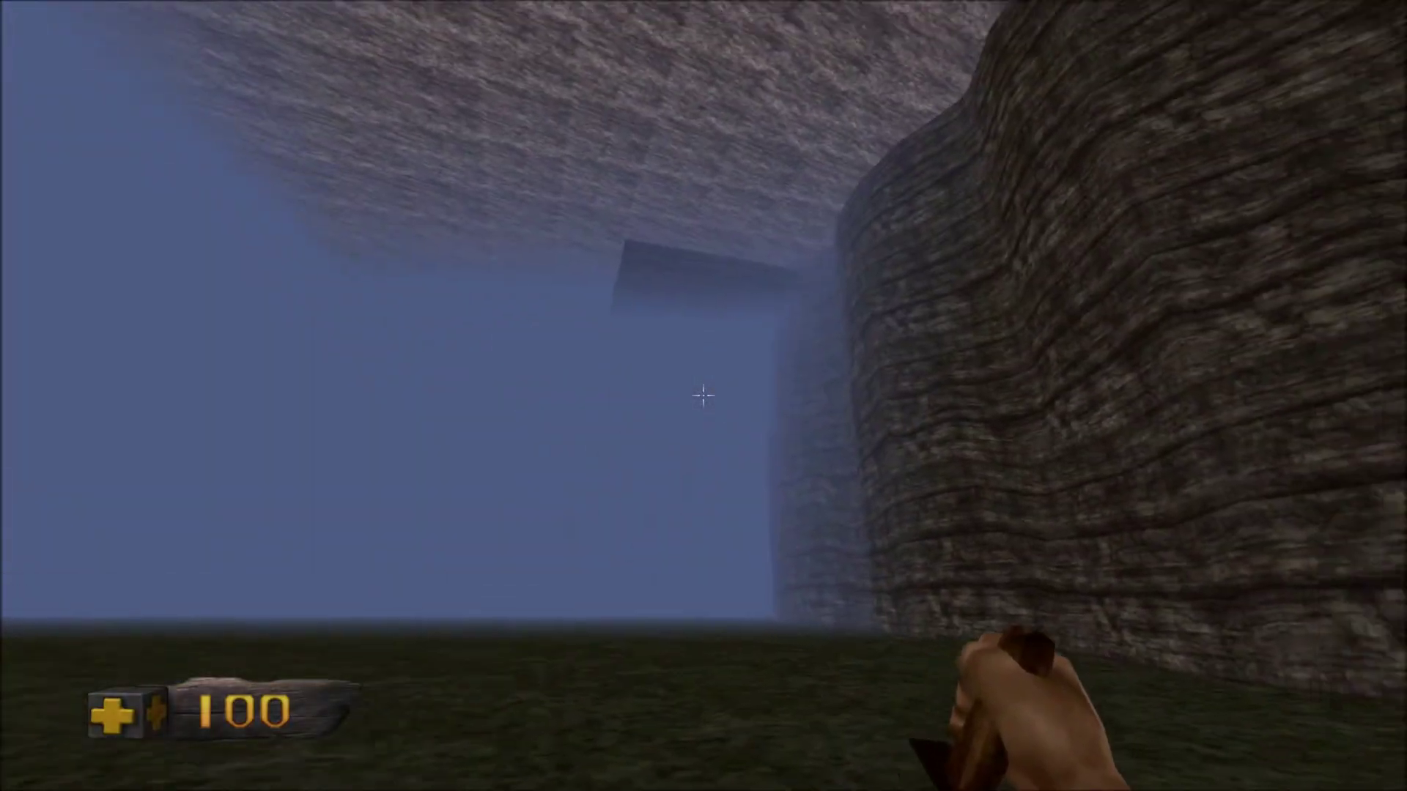
{"action": "key", "text": "w"}
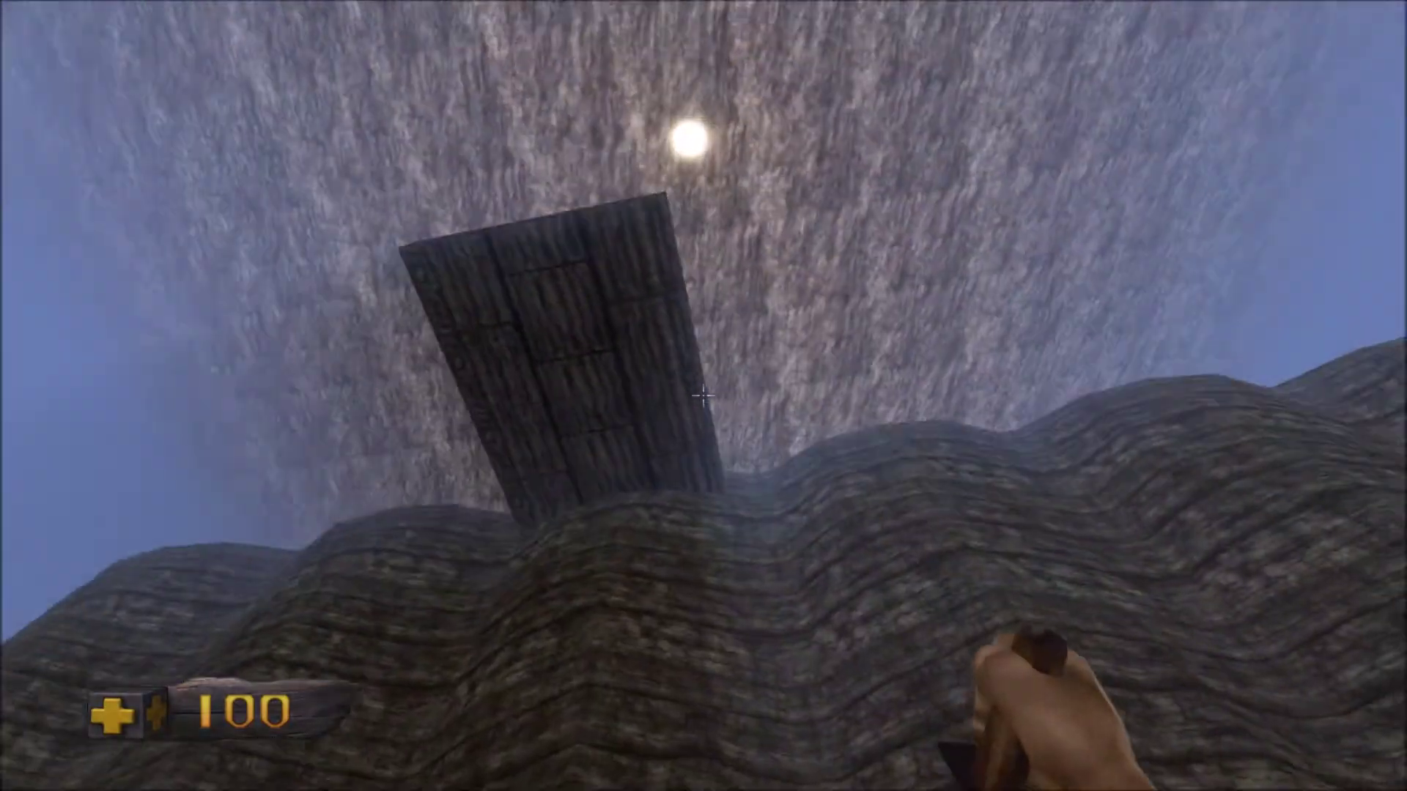
{"action": "key", "text": "w"}
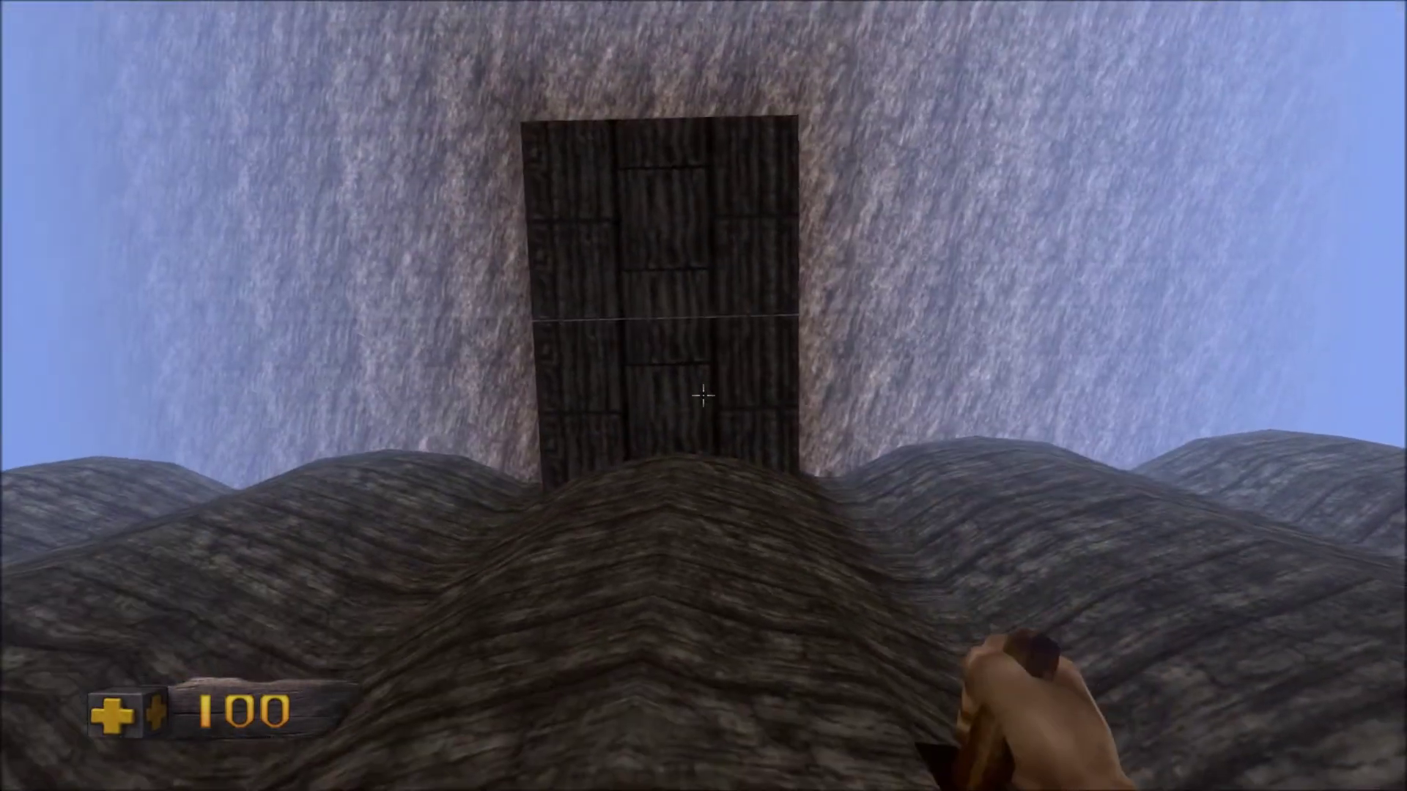
{"action": "key", "text": "s"}
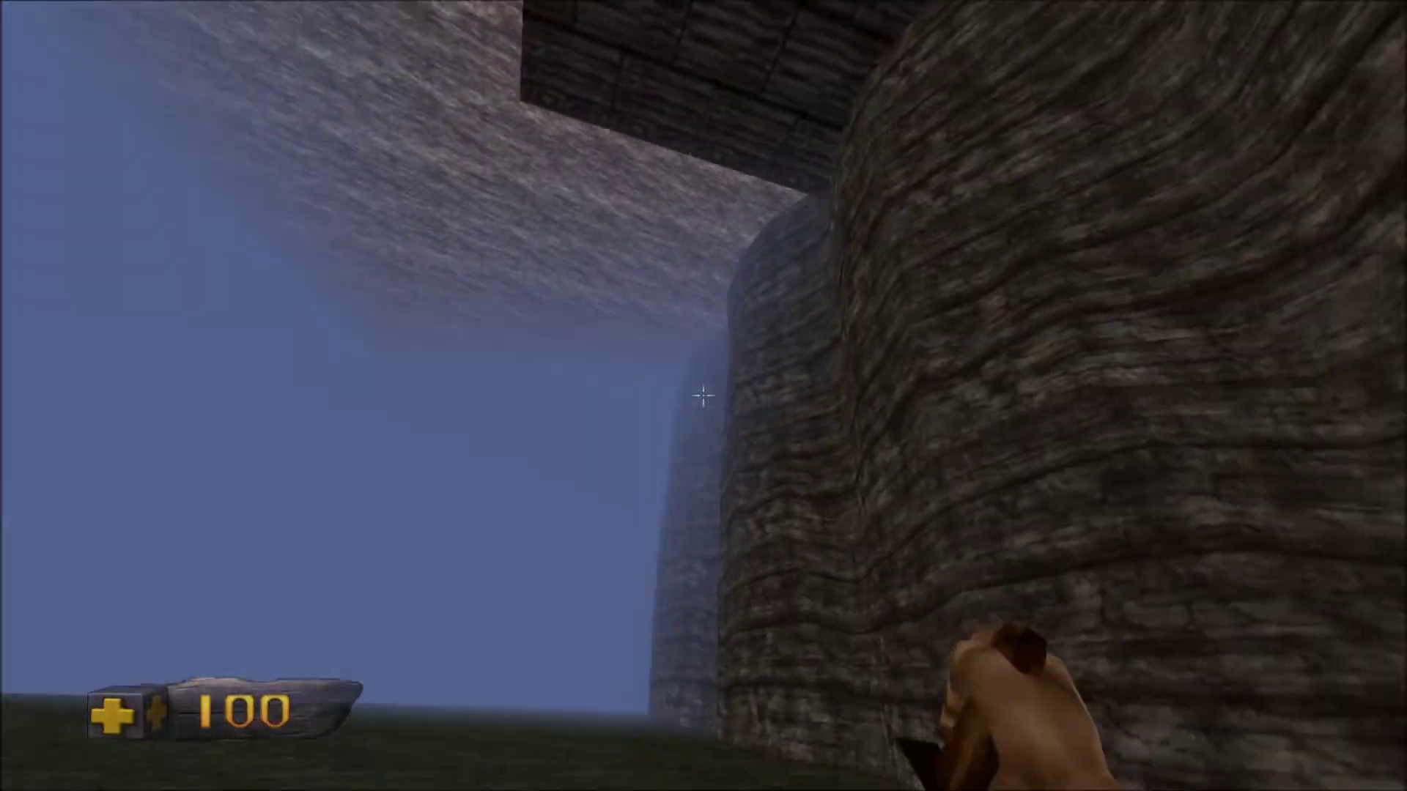
{"action": "key", "text": "Escape"}
{"action": "left_click", "coordinate": [700, 570]}
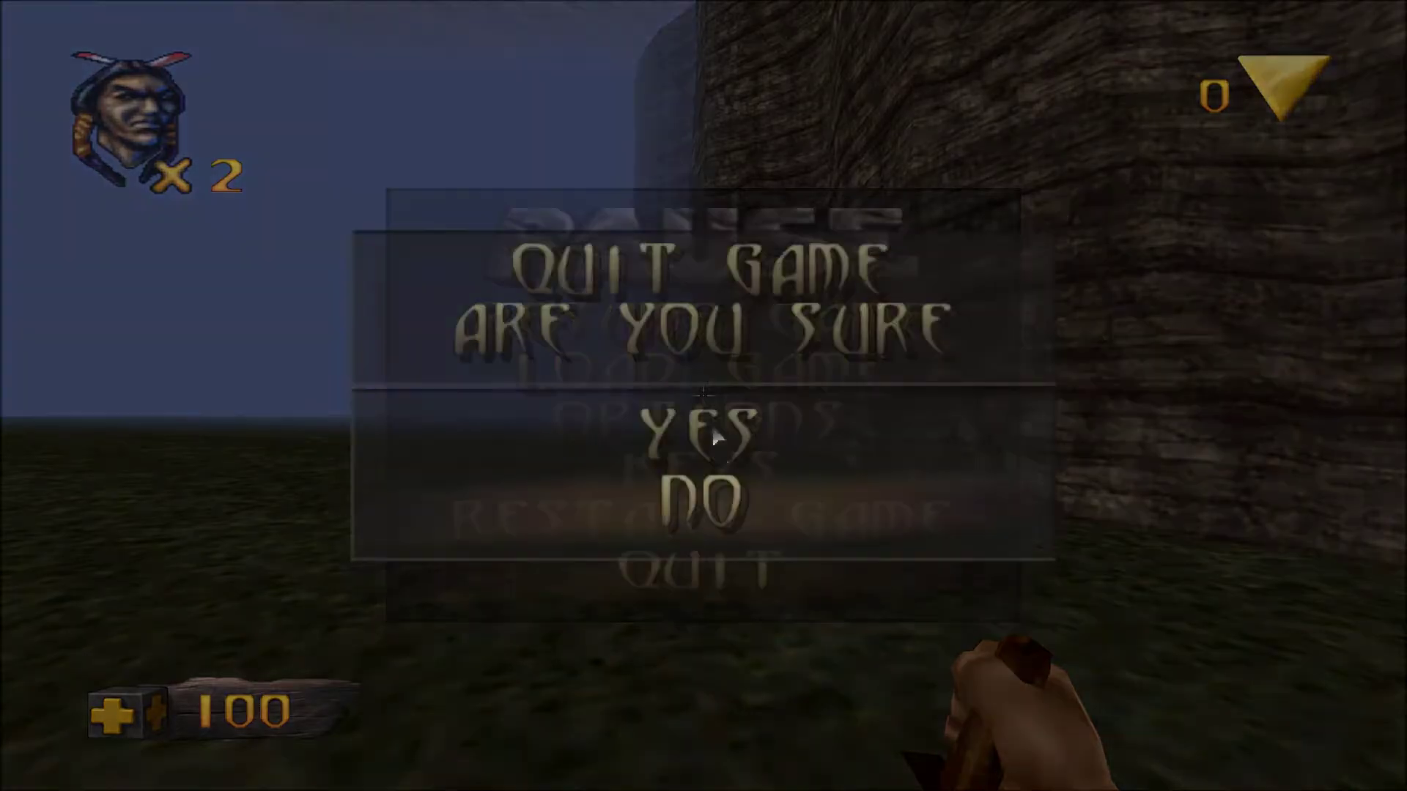
{"action": "left_click", "coordinate": [711, 416]}
- Examine the overhanging ledge's collision sectors and the ground beneath it from several angles
{"action": "right_click_drag", "start_coordinate": [710, 416], "coordinate": [496, 429]}
{"action": "key", "text": "w"}
{"action": "key", "text": "s"}
{"action": "key", "text": "a"}
{"action": "key", "text": "w"}
{"action": "key", "text": "w"}
{"action": "key", "text": "s"}
{"action": "key", "text": "s"}
{"action": "key", "text": "w"}
{"action": "right_click_drag", "start_coordinate": [710, 469], "coordinate": [620, 351]}
{"action": "key", "text": "w"}
{"action": "key", "text": "s"}
{"action": "key", "text": "a"}
{"action": "key", "text": "d"}
{"action": "key", "text": "w"}
{"action": "key", "text": "s"}
{"action": "key", "text": "w"}
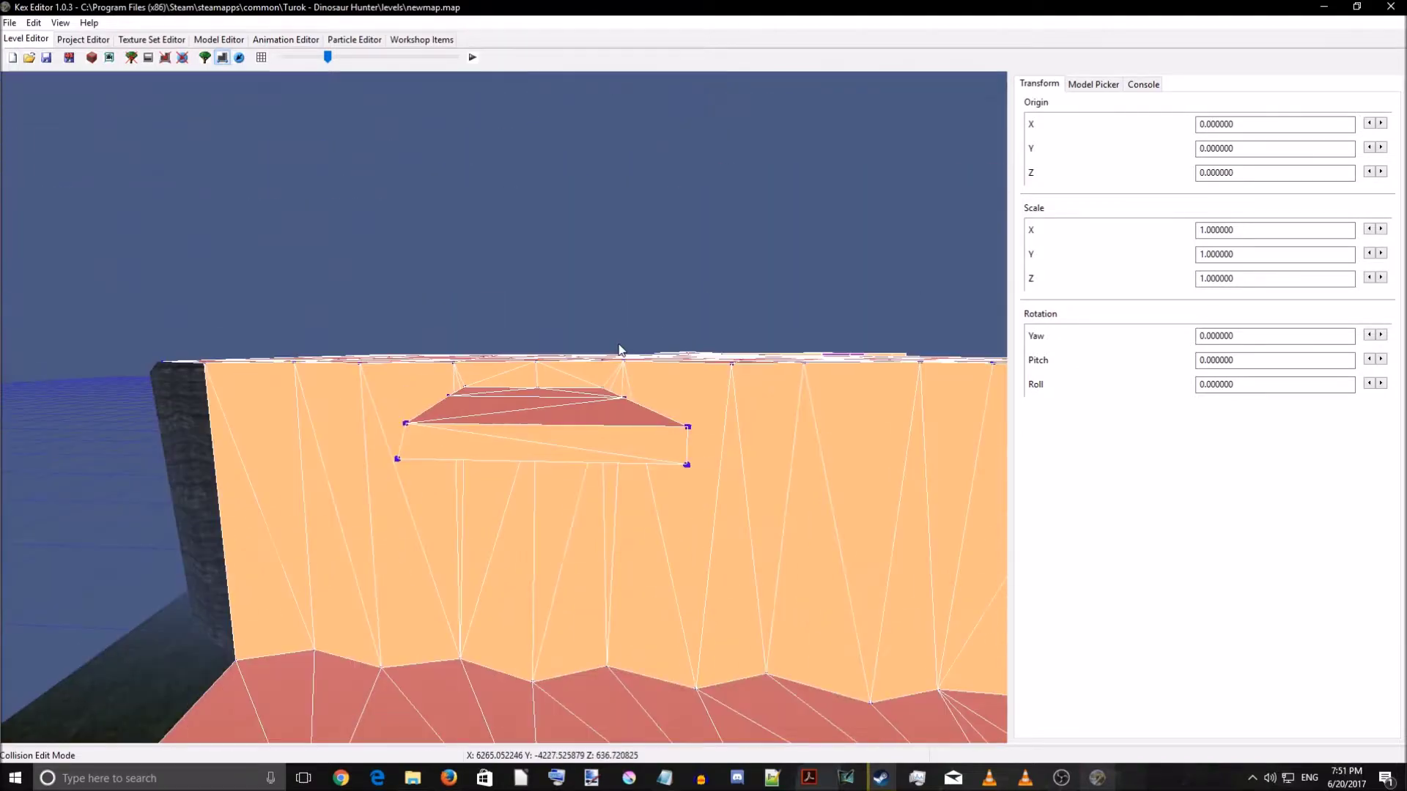
- Select the top and outer side sectors of the overhanging ledge
{"action": "right_click_drag", "start_coordinate": [573, 413], "coordinate": [594, 448]}
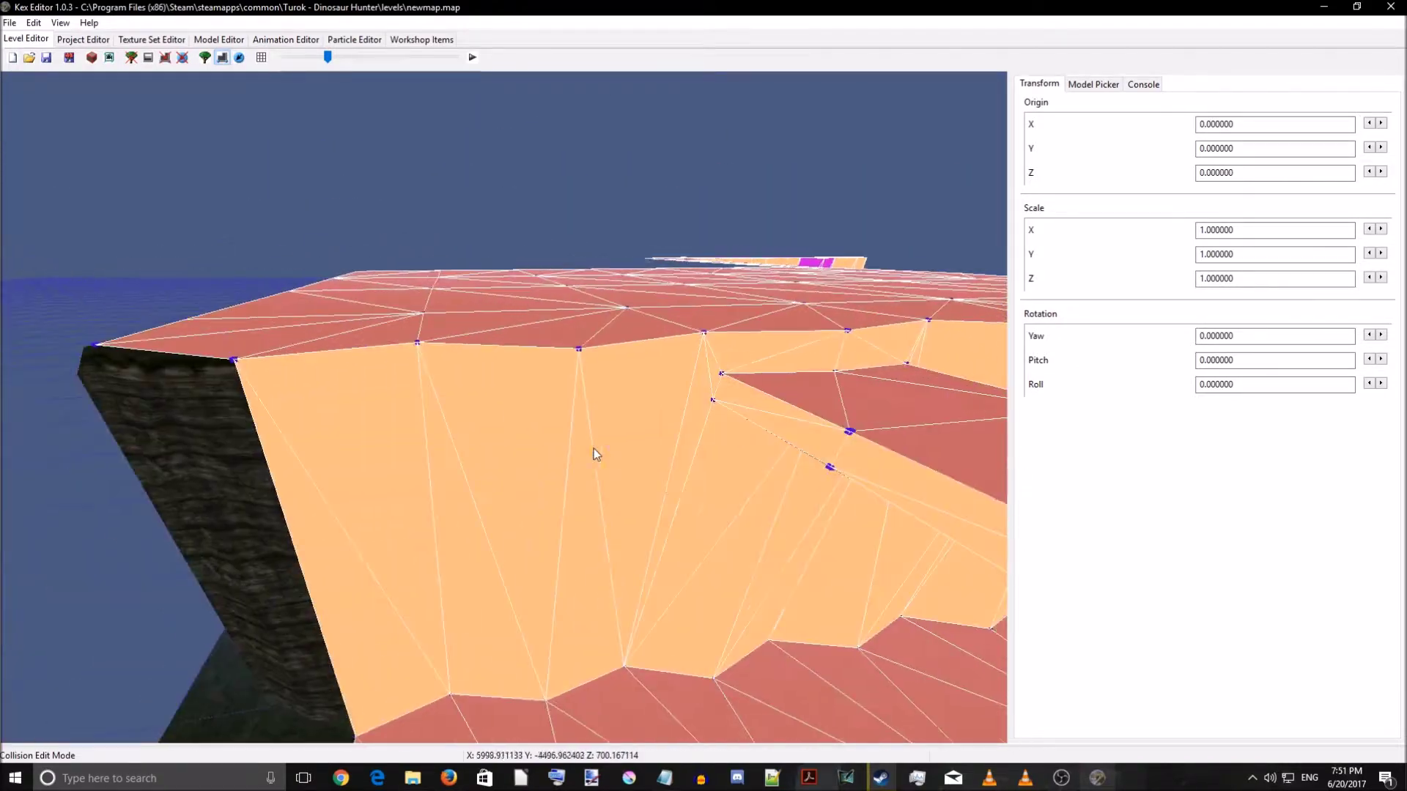
{"action": "right_click_drag", "start_coordinate": [779, 436], "coordinate": [564, 460]}
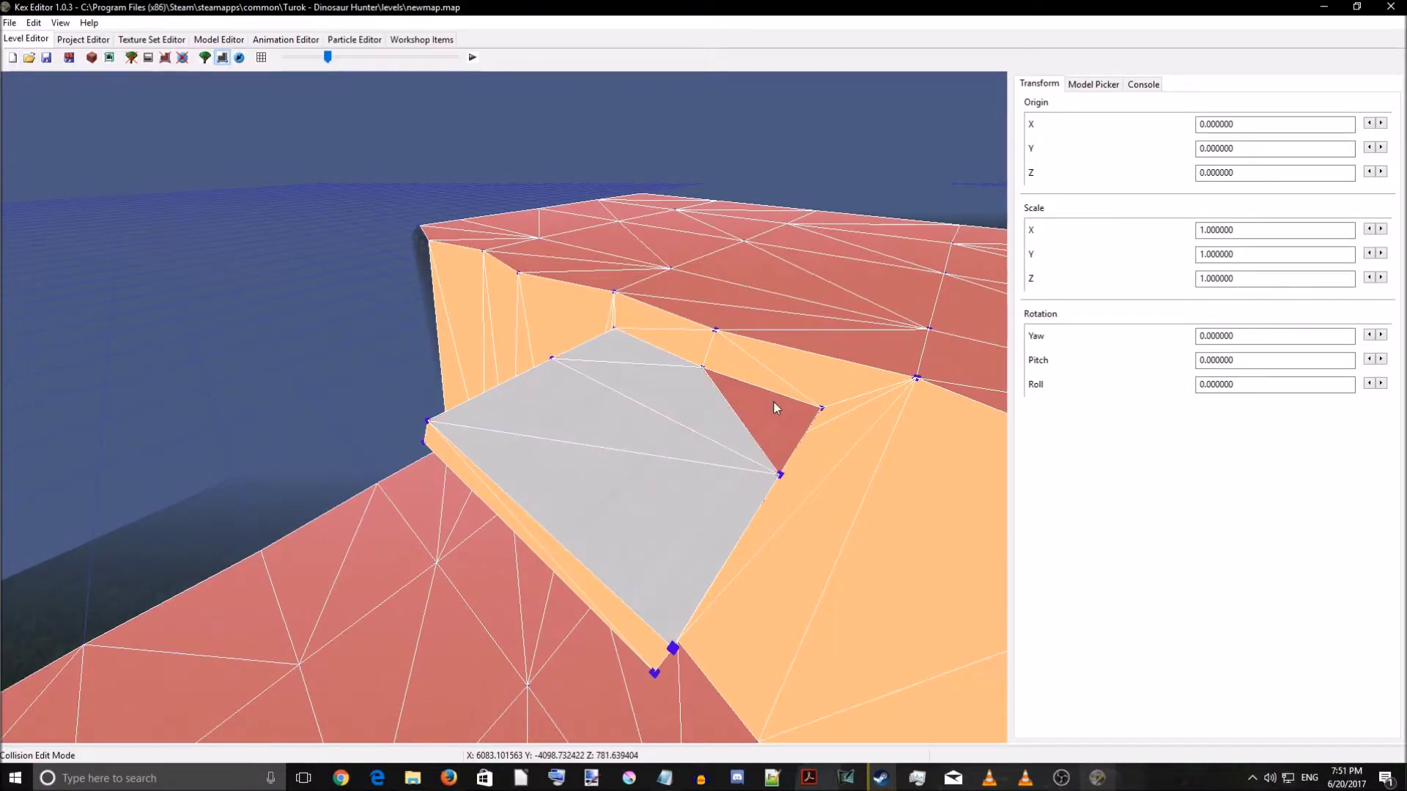
{"action": "right_click_drag", "start_coordinate": [644, 533], "coordinate": [674, 503]}
{"action": "right_click_drag", "start_coordinate": [440, 524], "coordinate": [574, 516]}
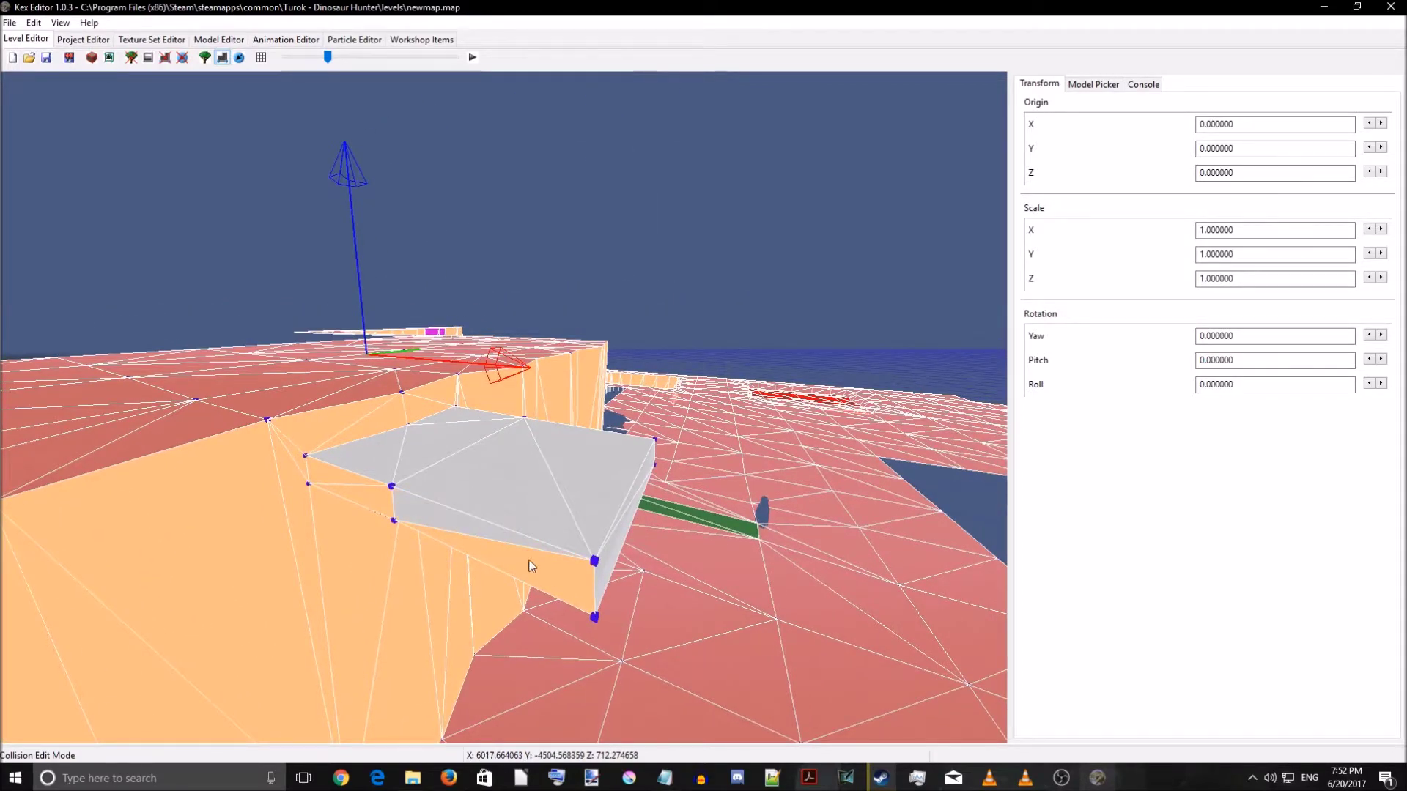
{"action": "right_click_drag", "start_coordinate": [534, 512], "coordinate": [583, 518]}
{"action": "key", "text": "d"}
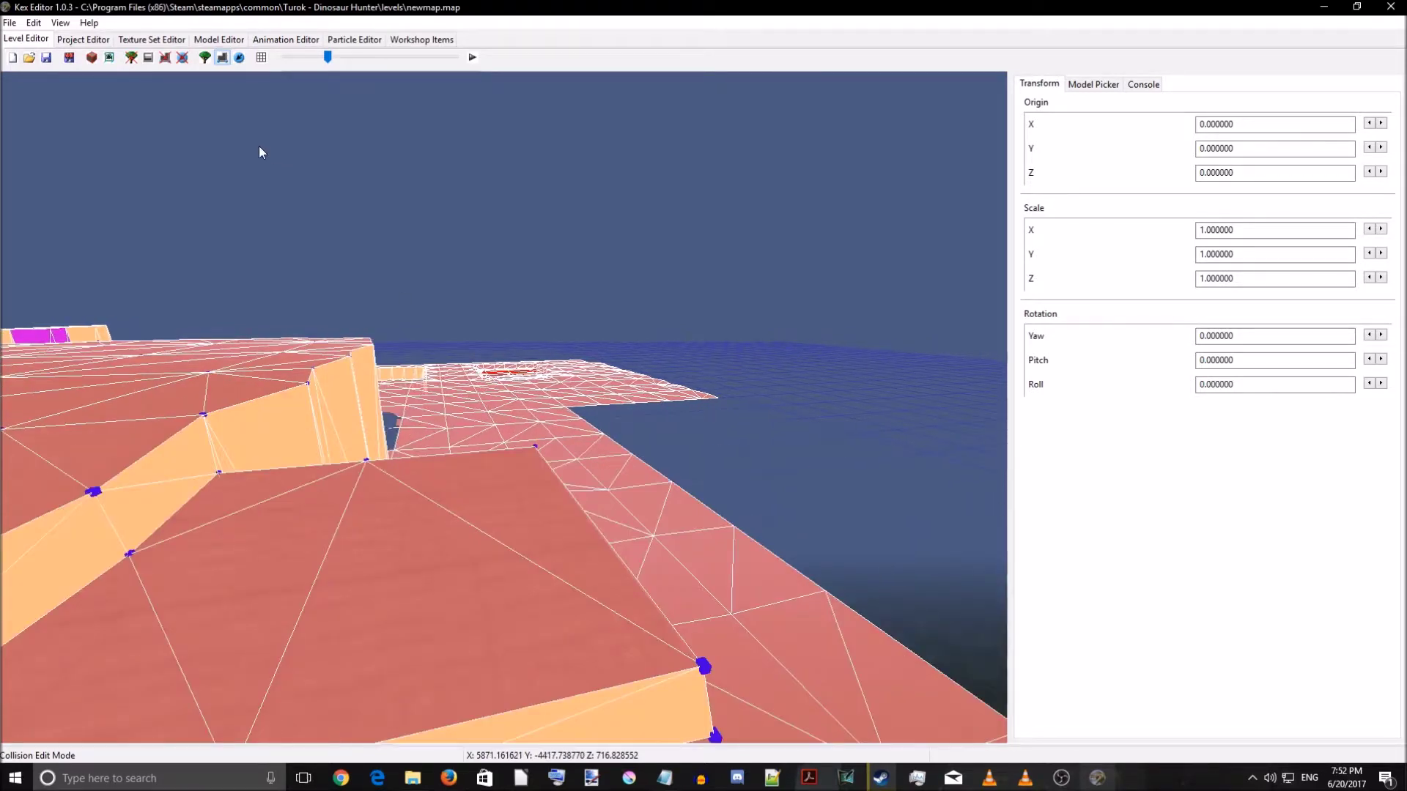
- Leave collision editing briefly and return to it, and examine the opening where the ledge meets the cliff wall
{"action": "left_click", "coordinate": [205, 58]}
{"action": "right_click_drag", "start_coordinate": [390, 228], "coordinate": [224, 59]}
{"action": "left_click", "coordinate": [222, 57]}
{"action": "right_click_drag", "start_coordinate": [476, 307], "coordinate": [520, 277]}
{"action": "key", "text": "w"}
{"action": "key", "text": "s"}
{"action": "key", "text": "s"}
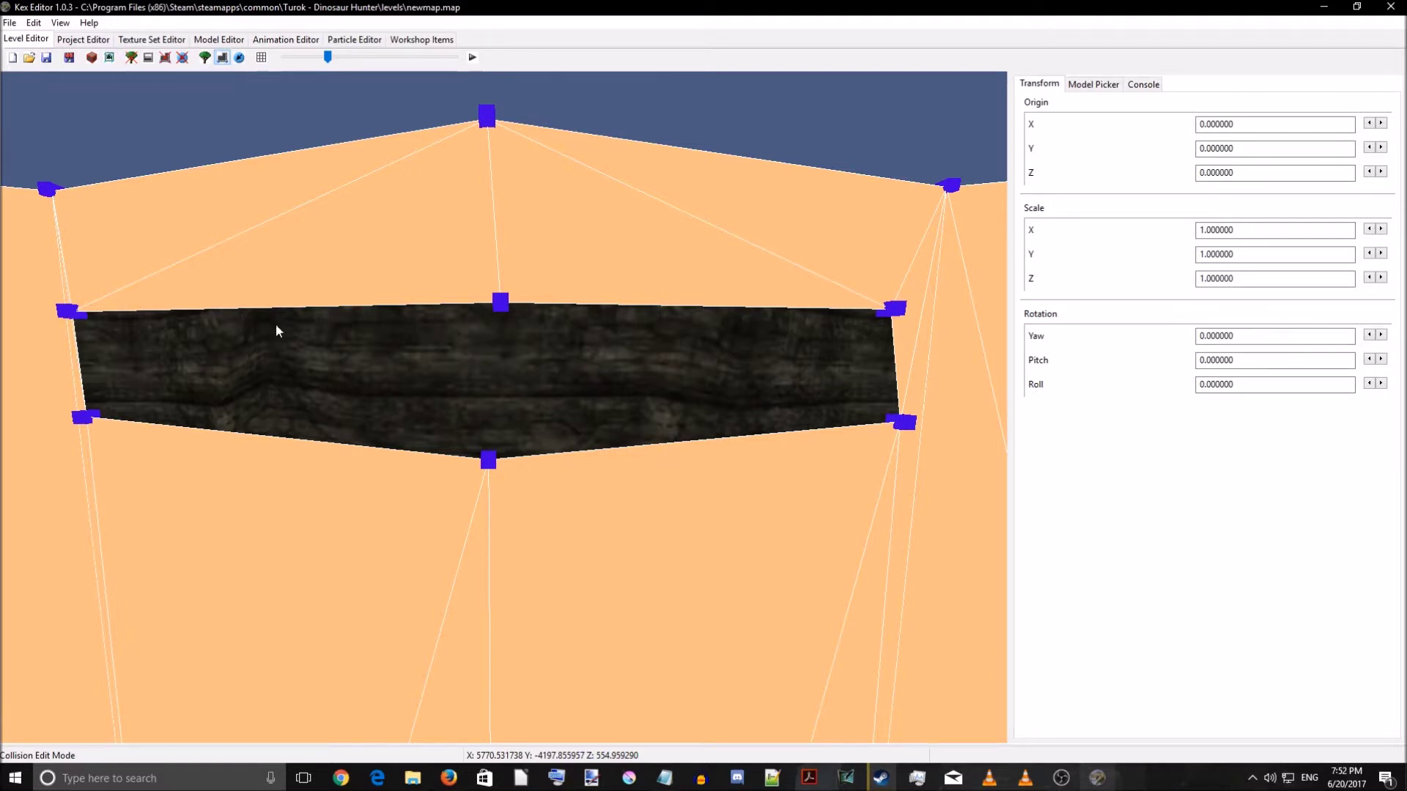
- Select the ledge's top and side sectors and enable the Bridge flag in their sector properties
{"action": "middle_click_drag", "start_coordinate": [388, 350], "coordinate": [445, 415]}
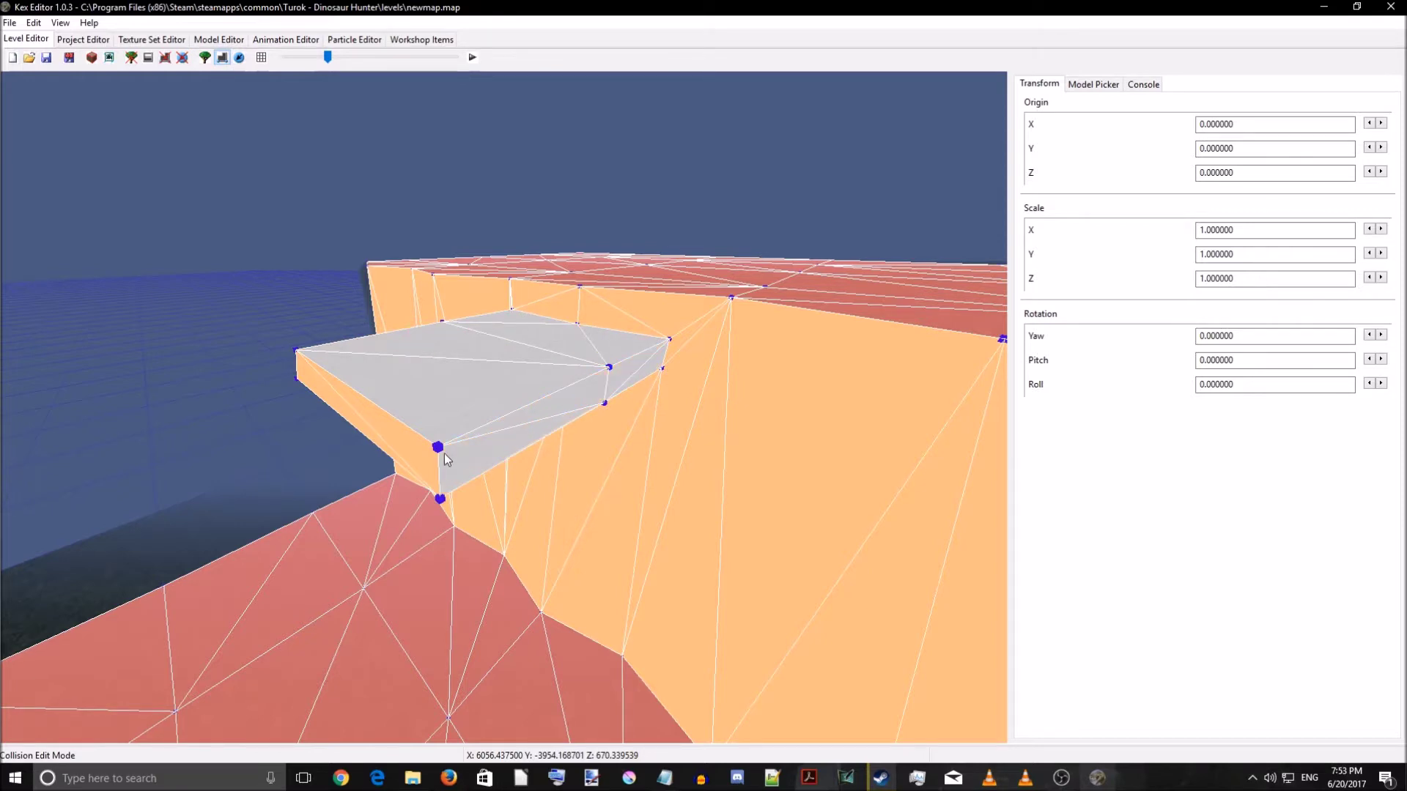
{"action": "key", "text": "a"}
{"action": "right_click_drag", "start_coordinate": [369, 465], "coordinate": [620, 430]}
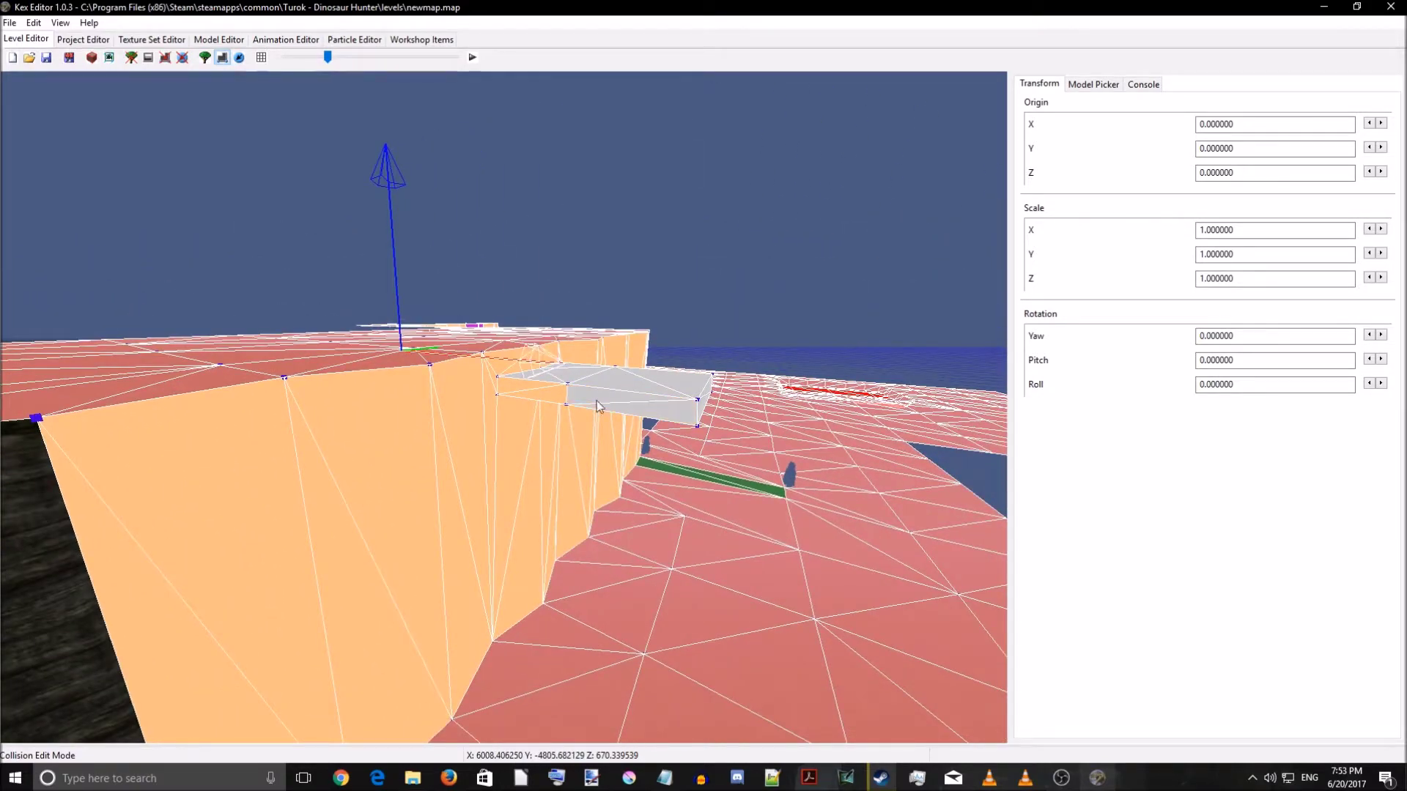
{"action": "key", "text": "w"}
{"action": "right_click_drag", "start_coordinate": [576, 425], "coordinate": [471, 441]}
{"action": "right_click", "coordinate": [472, 441]}
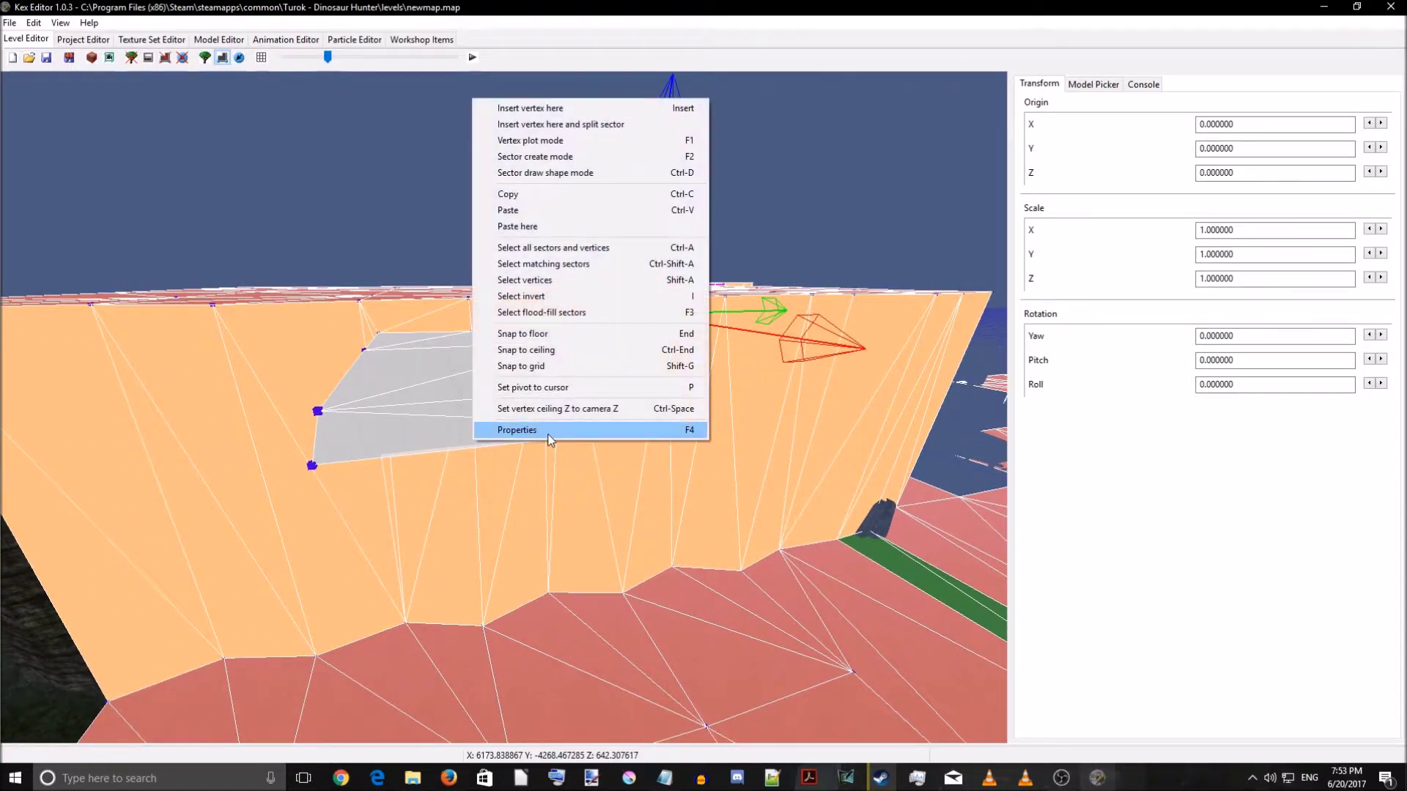
{"action": "left_click", "coordinate": [498, 431]}
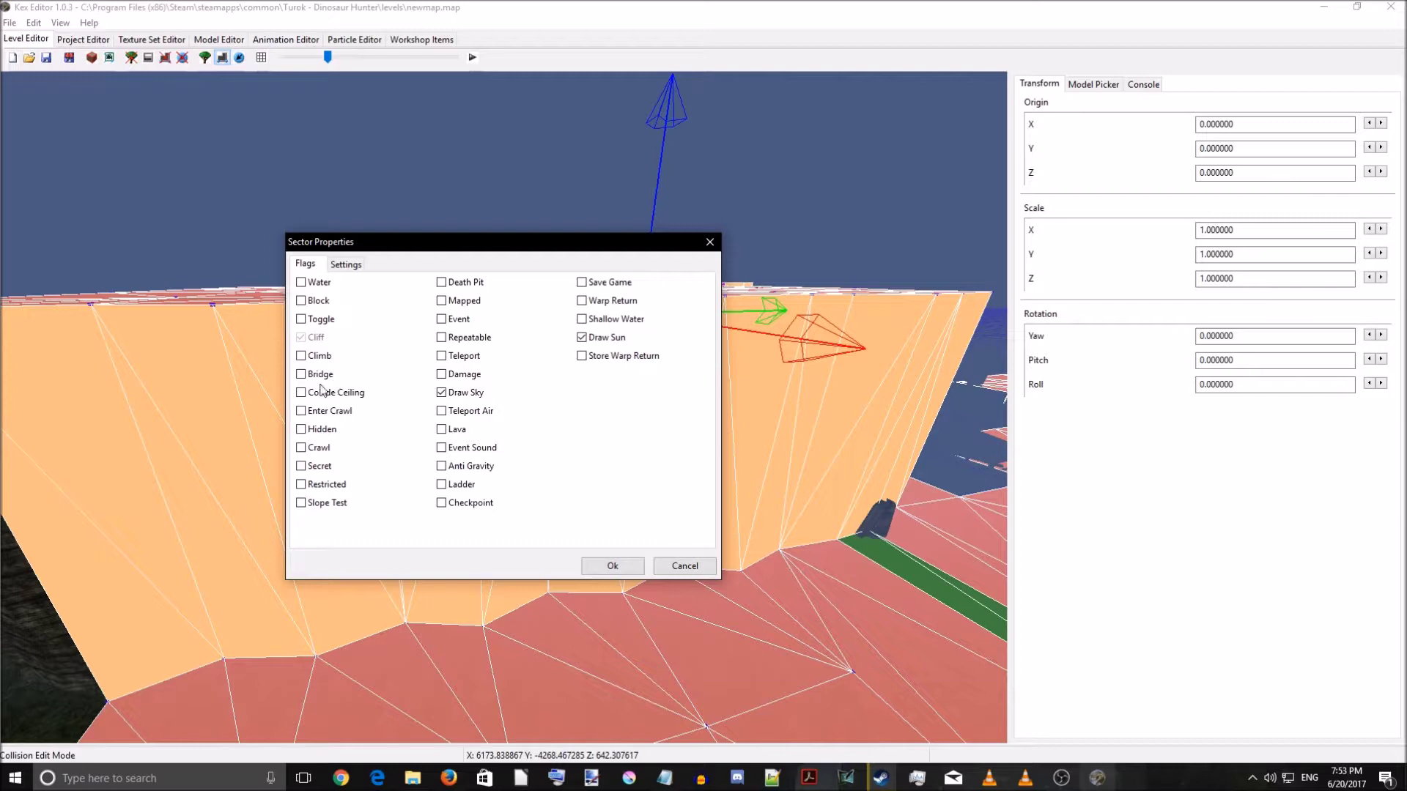
{"action": "left_click", "coordinate": [612, 567]}
- Select all of the ledge's top and side sectors again and clear their Bridge flag
{"action": "right_click_drag", "start_coordinate": [577, 513], "coordinate": [541, 561]}
{"action": "key", "text": "s"}
{"action": "key", "text": "w"}
{"action": "right_click_drag", "start_coordinate": [601, 531], "coordinate": [586, 414]}
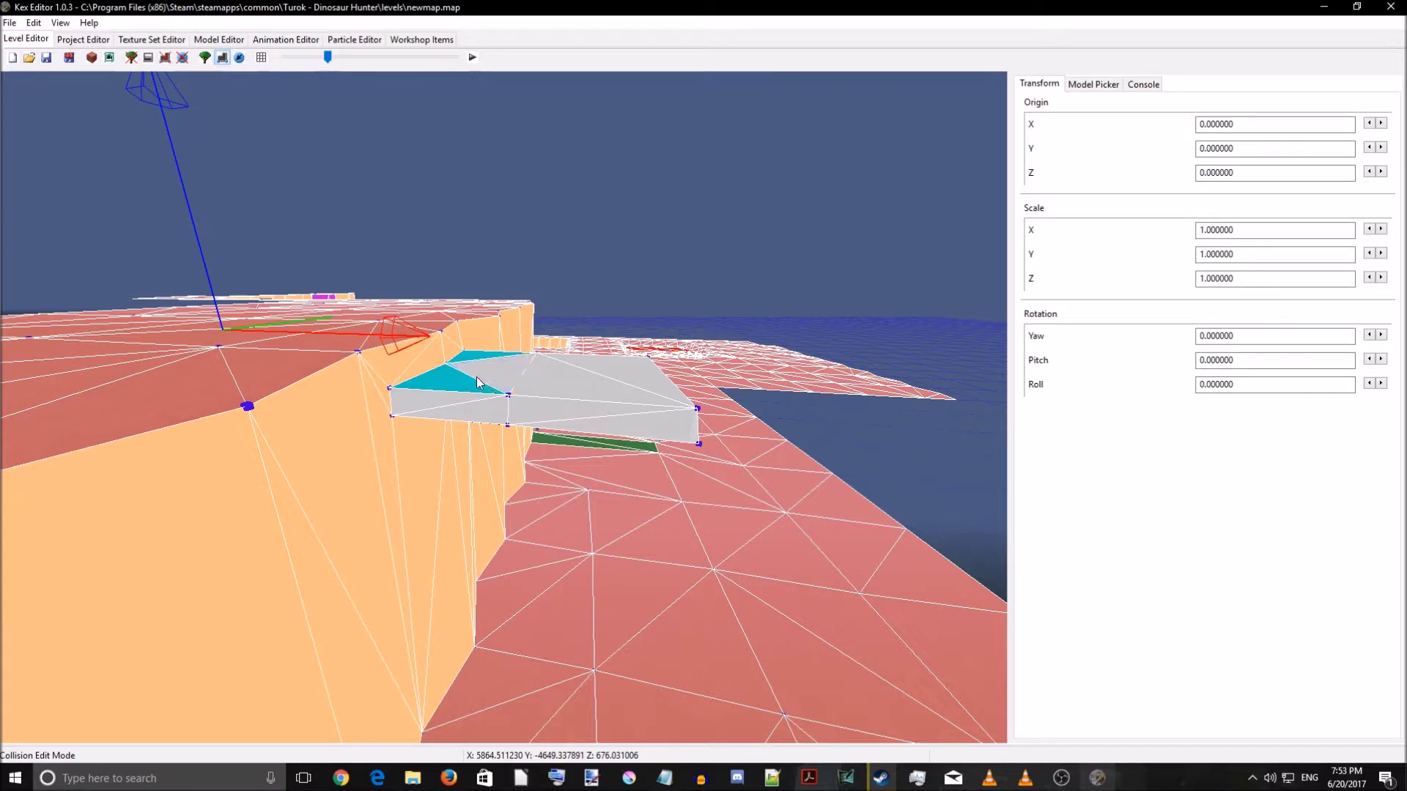
{"action": "key", "text": "d"}
{"action": "right_click_drag", "start_coordinate": [449, 378], "coordinate": [450, 412]}
{"action": "left_click", "coordinate": [487, 430]}
{"action": "right_click_drag", "start_coordinate": [671, 413], "coordinate": [516, 406]}
{"action": "key", "text": "d"}
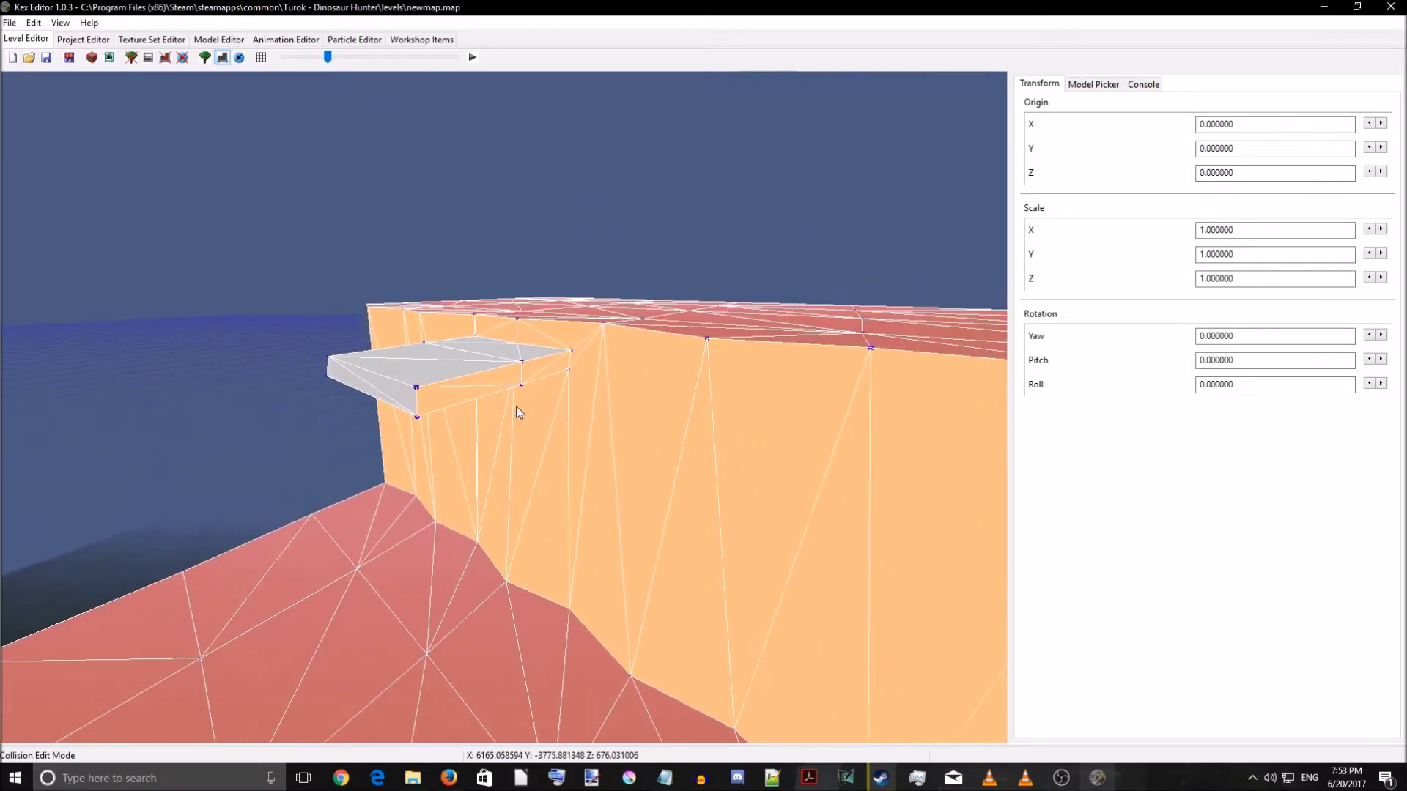
{"action": "left_click", "coordinate": [529, 376]}
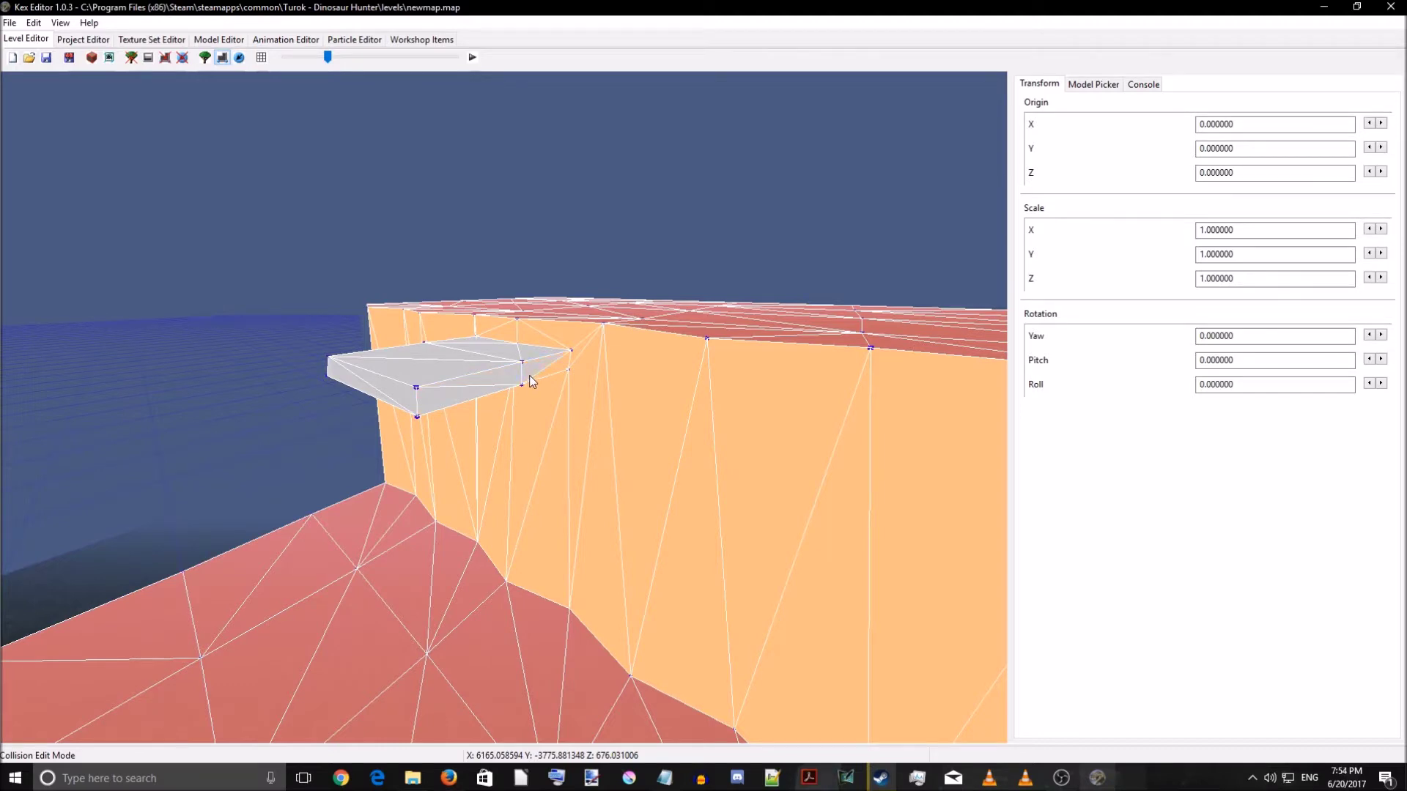
{"action": "right_click", "coordinate": [572, 385]}
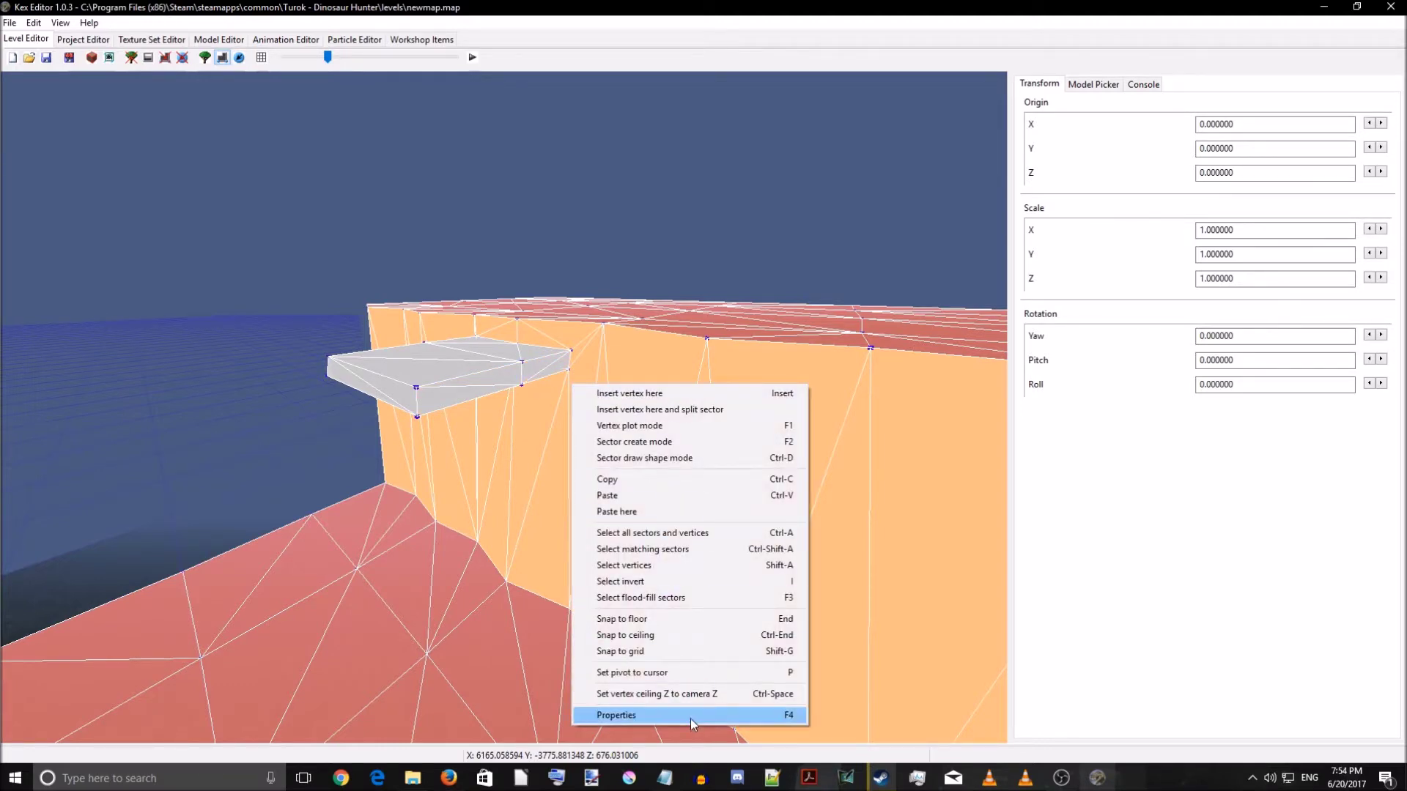
{"action": "left_click", "coordinate": [690, 716]}
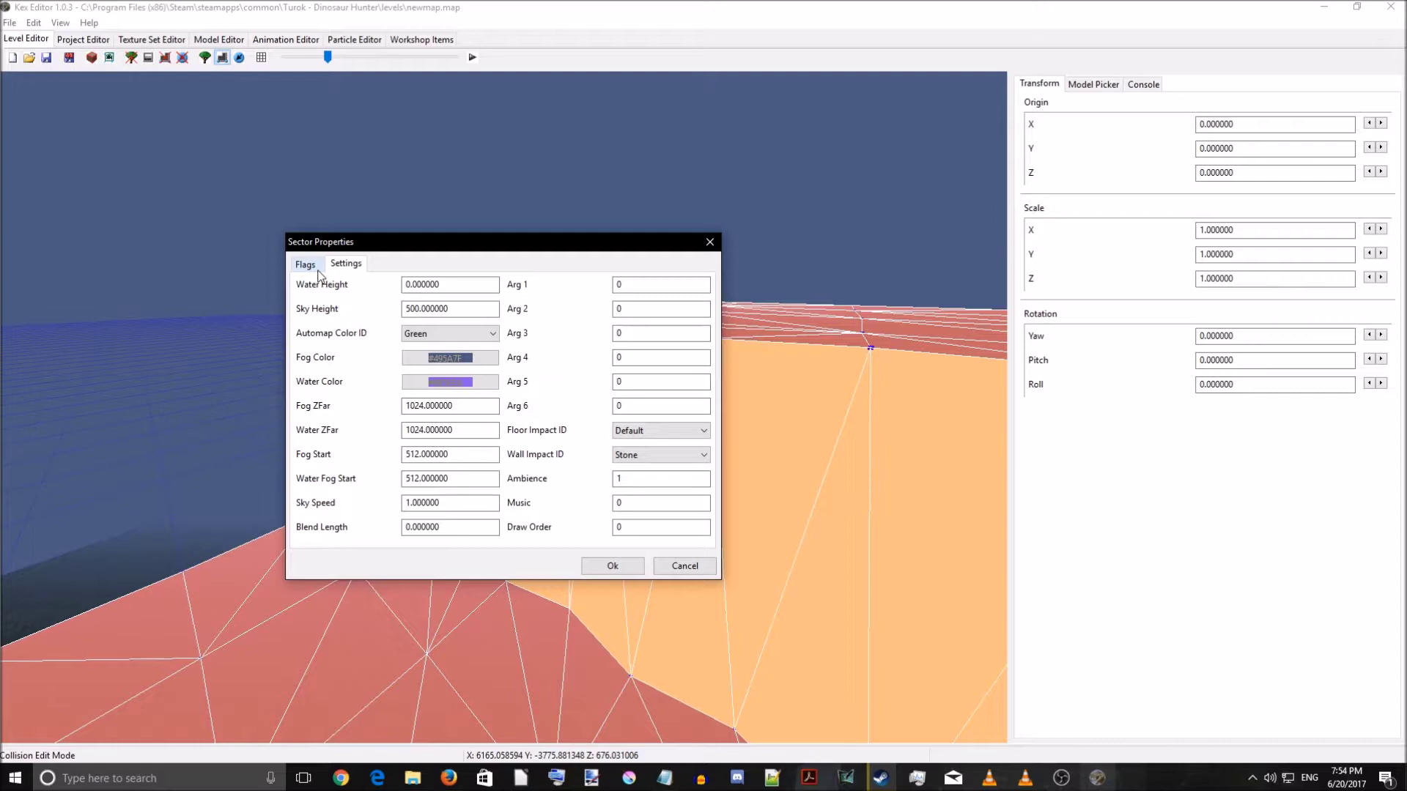
{"action": "left_click", "coordinate": [306, 265]}
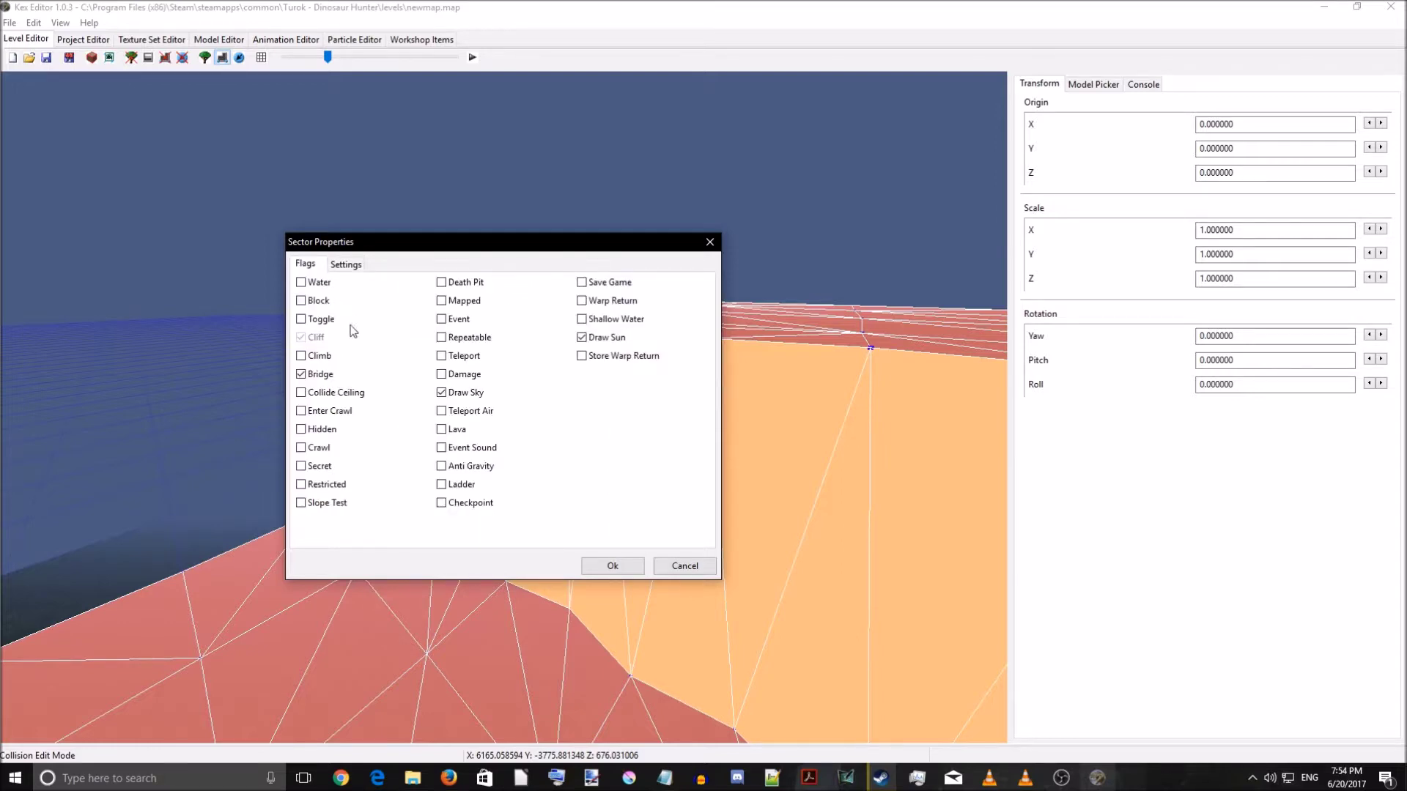
{"action": "left_click", "coordinate": [635, 571]}
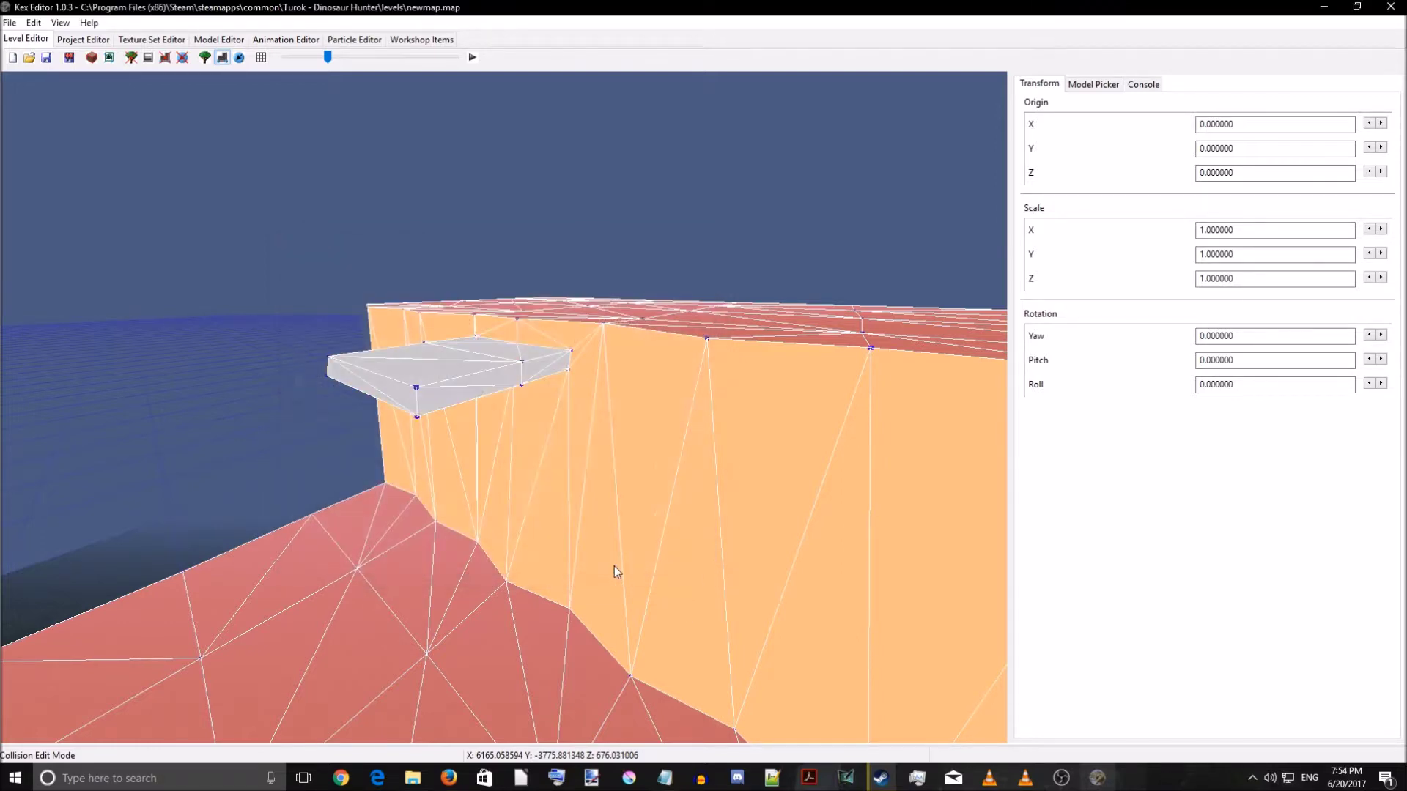
- Save the level over newmap.map and start a playtest
{"action": "left_click", "coordinate": [46, 58]}
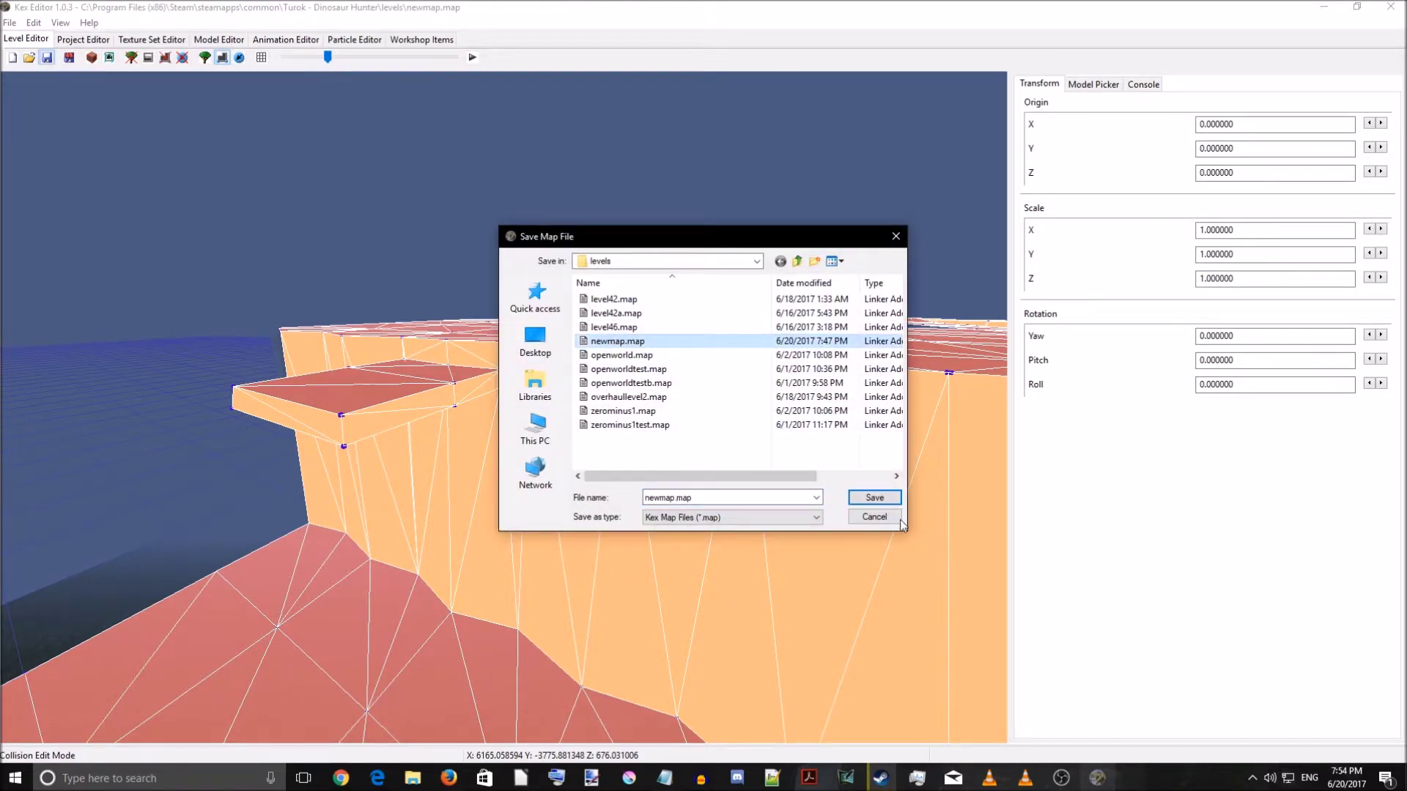
{"action": "left_click", "coordinate": [889, 503]}
{"action": "left_click", "coordinate": [739, 392]}
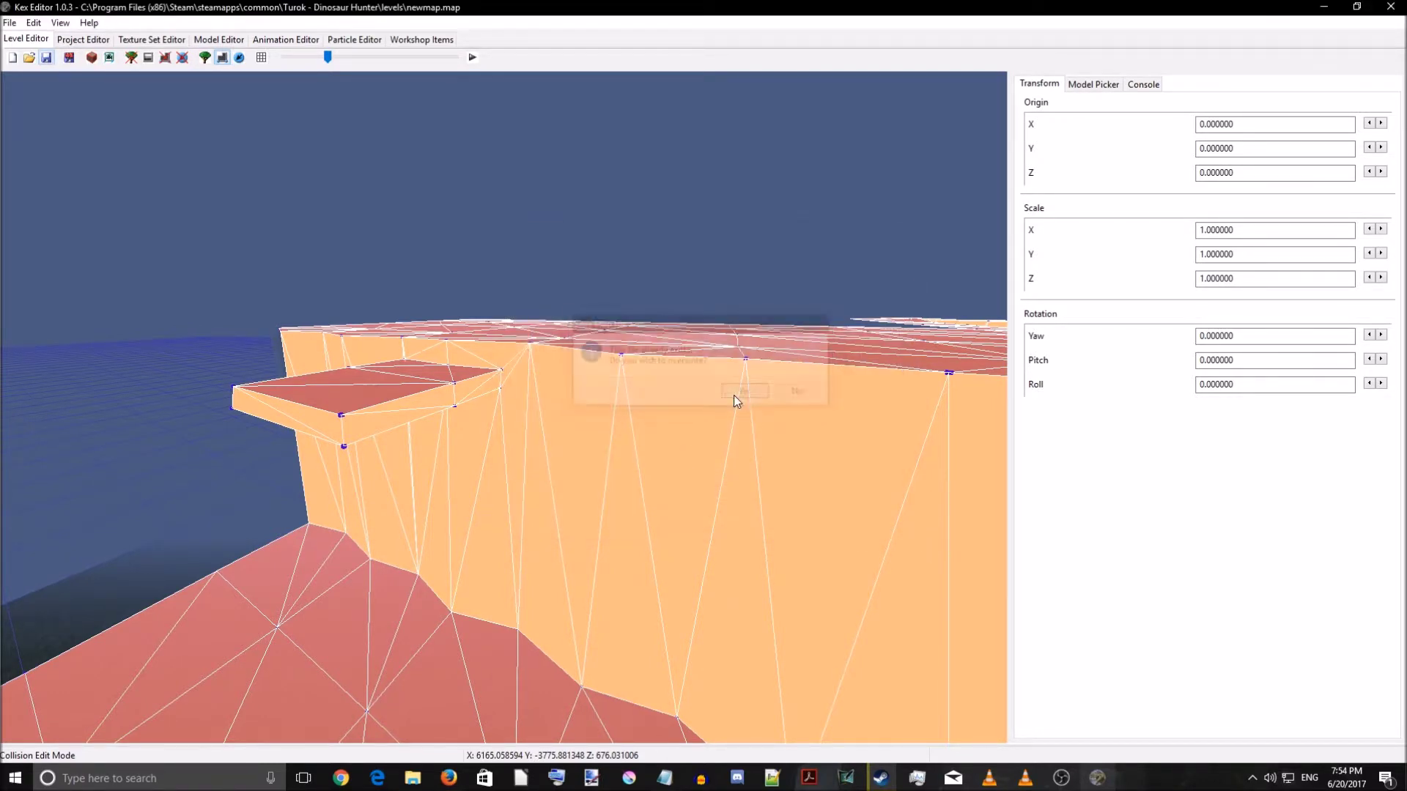
{"action": "left_click", "coordinate": [473, 58]}
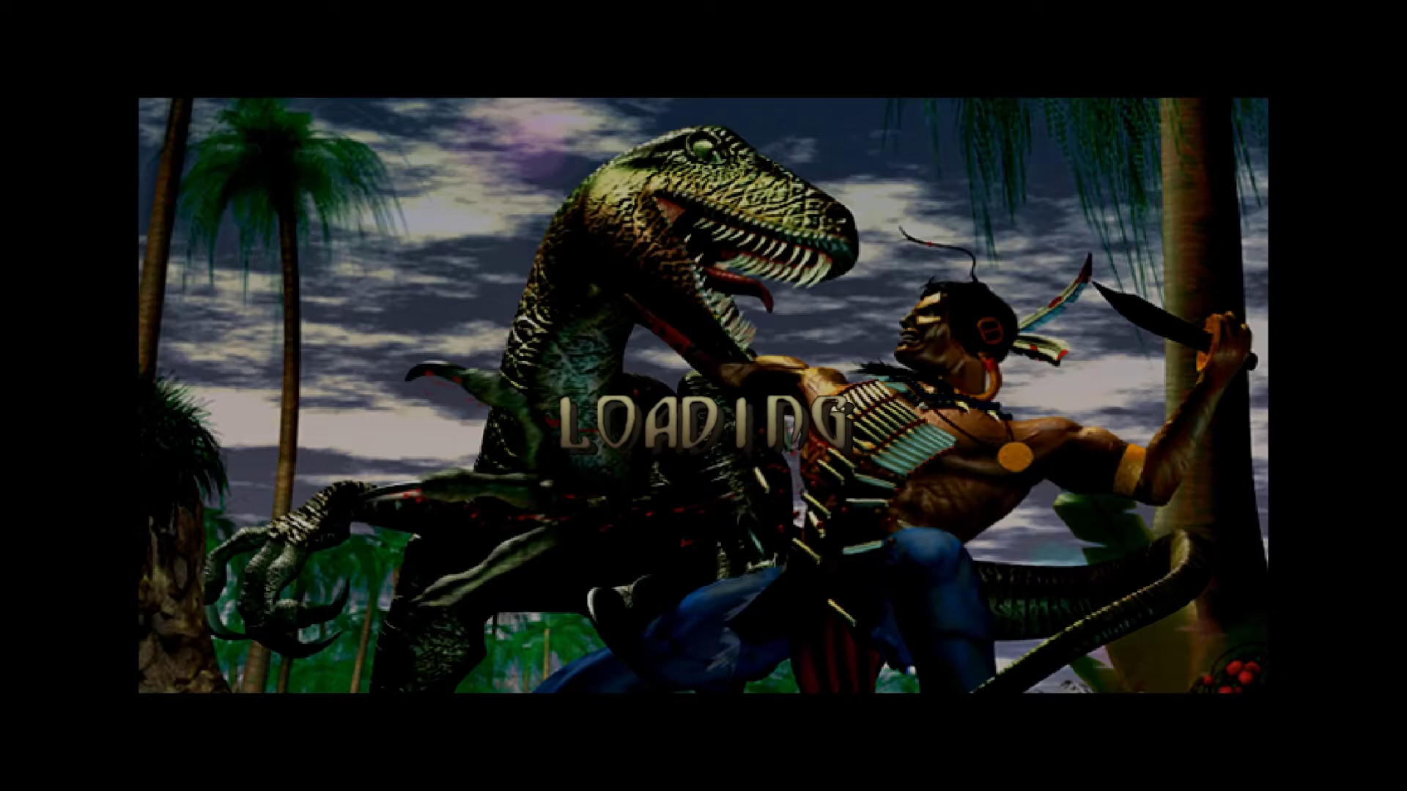
- Enable noclip through the console and fly up to the top of the cliff near the wooden ledge
{"action": "key", "text": "grave"}
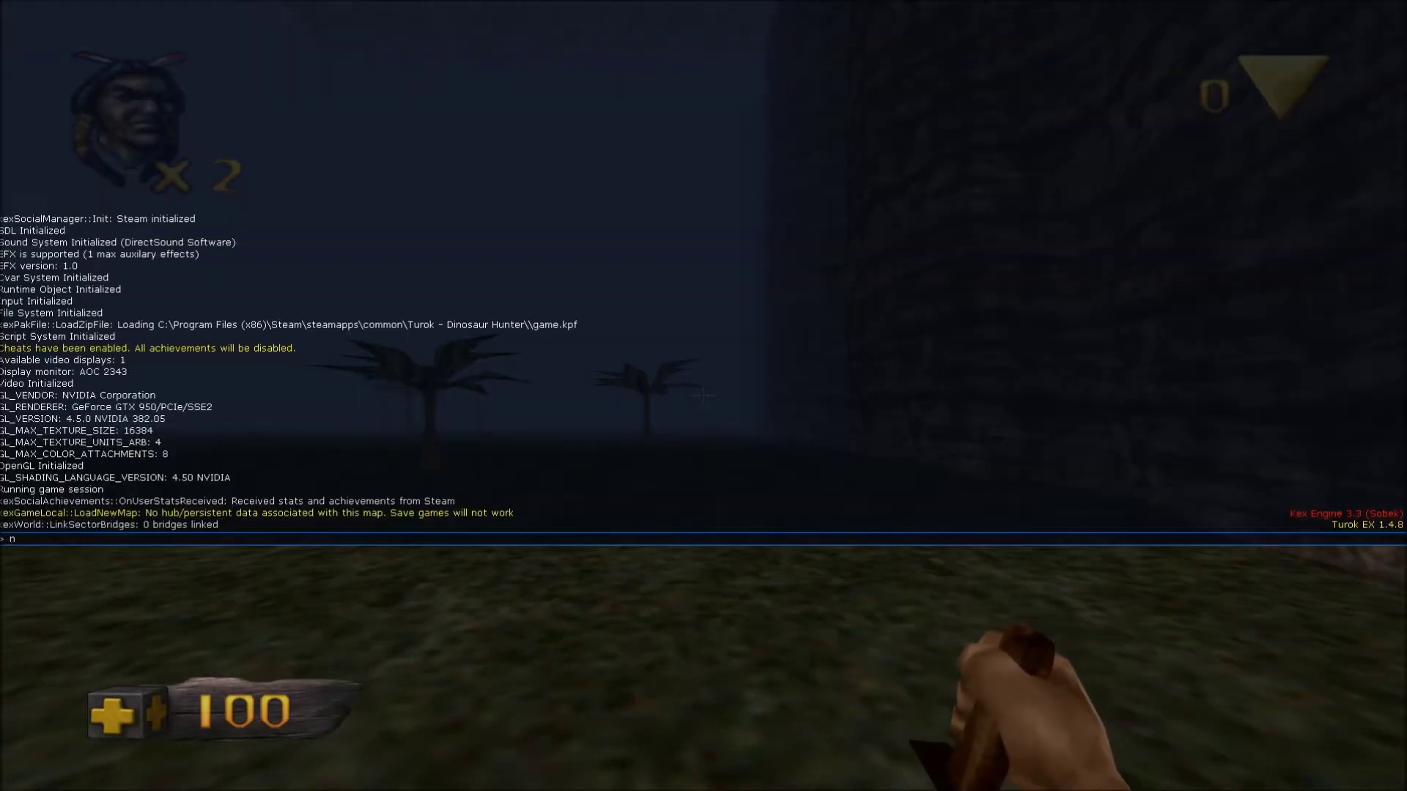
{"action": "type", "text": "noclip"}
{"action": "key", "text": "Return"}
{"action": "key", "text": "grave"}
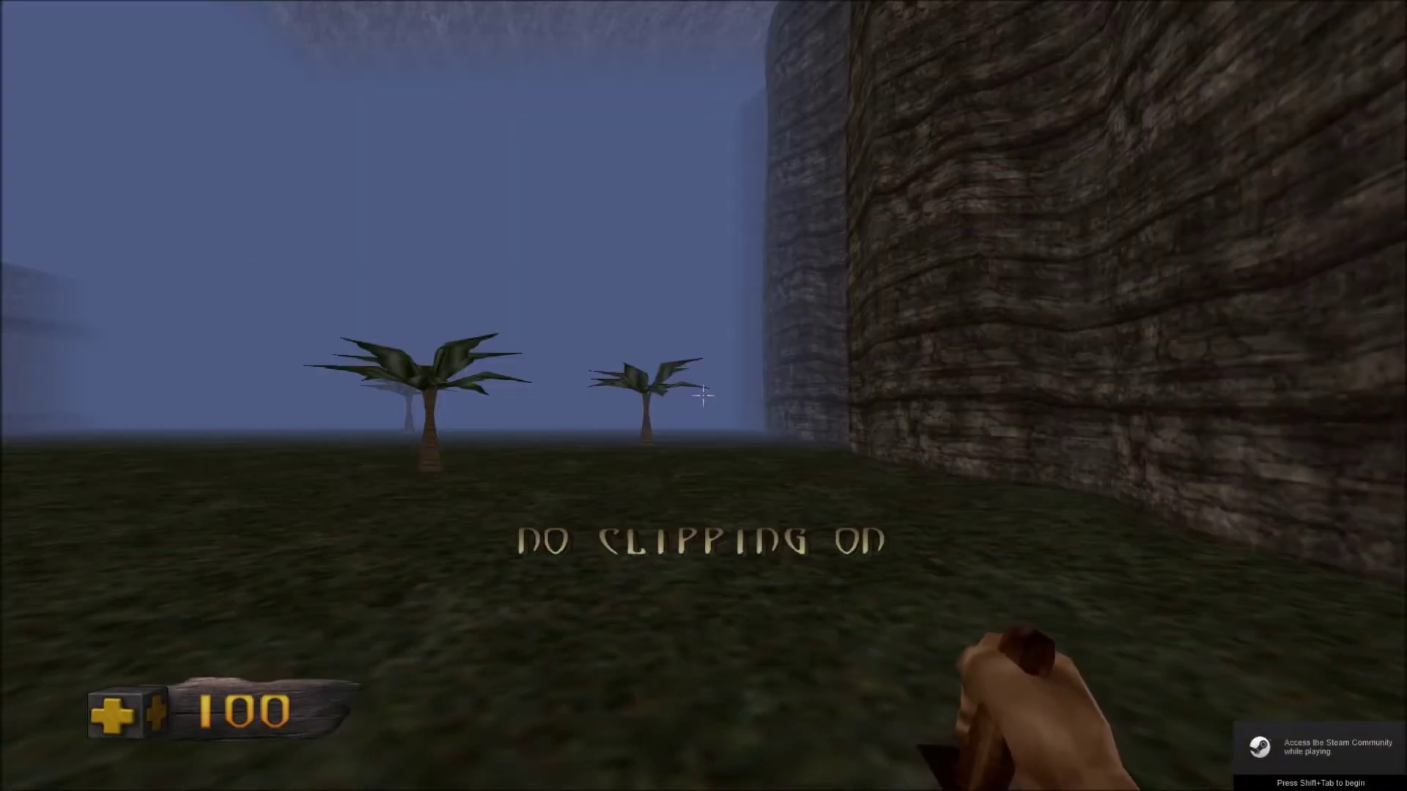
{"action": "key", "text": "w"}
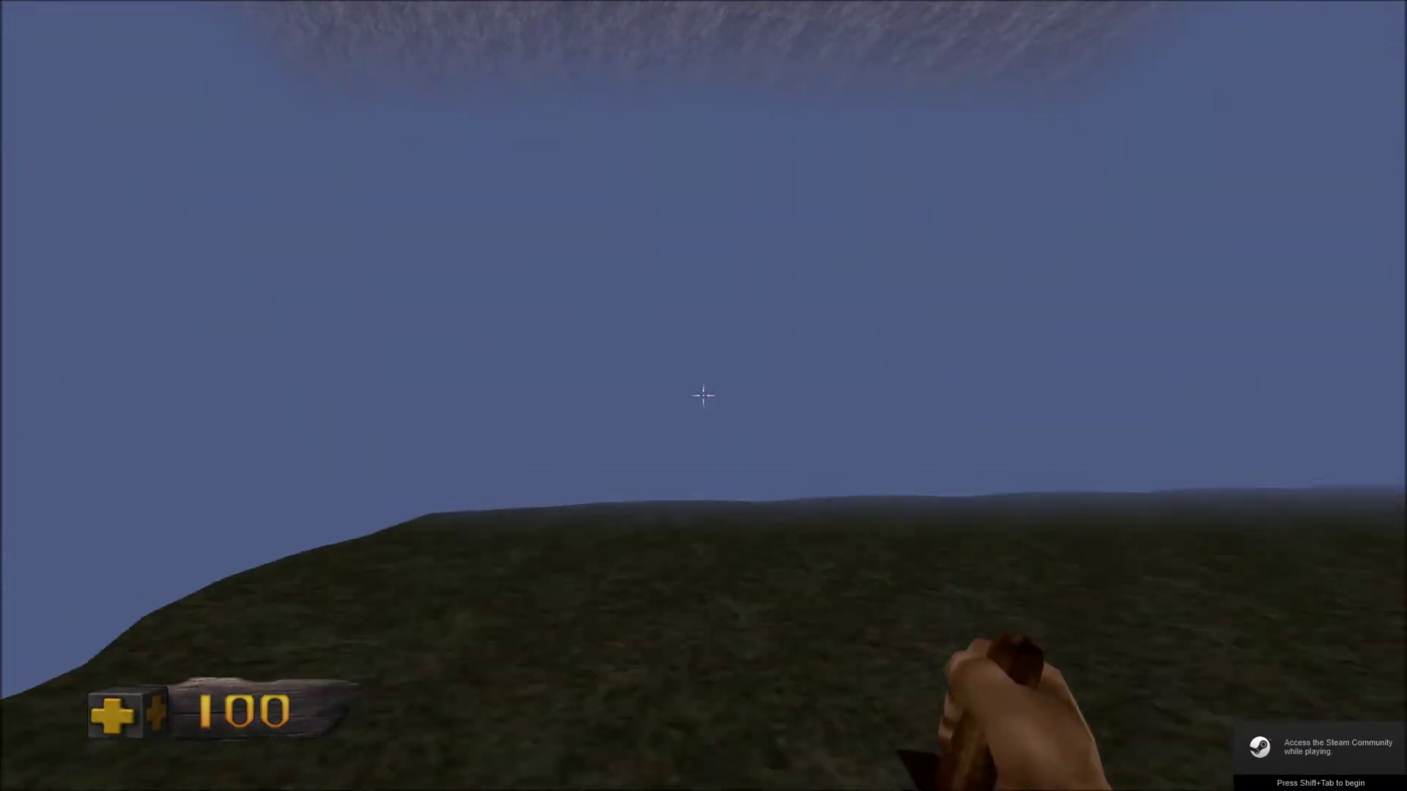
- Disable noclip through the console on the cliff top and walk toward the wooden ledge
{"action": "key", "text": "grave"}
{"action": "type", "text": "noclip"}
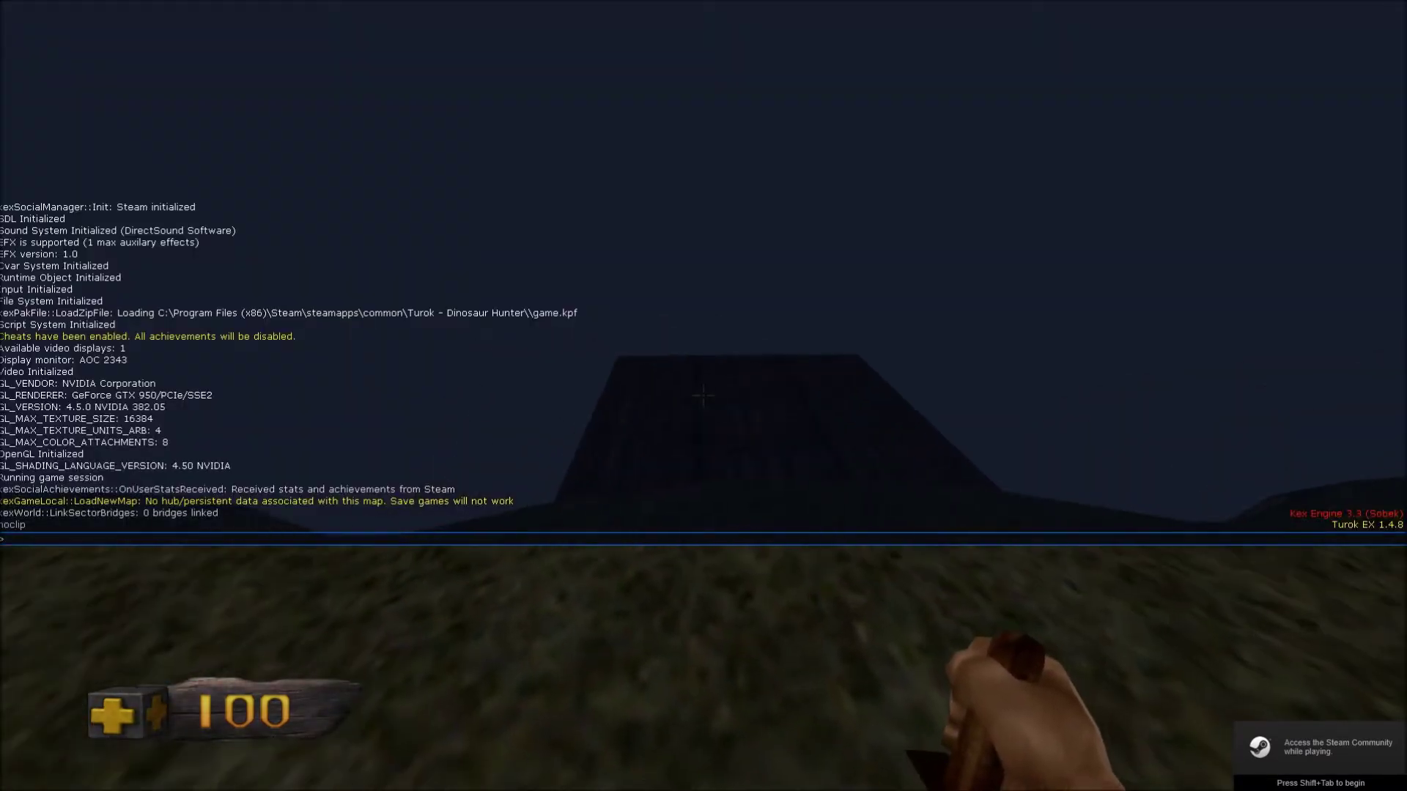
{"action": "key", "text": "Return"}
{"action": "key", "text": "grave"}
{"action": "key", "text": "w"}
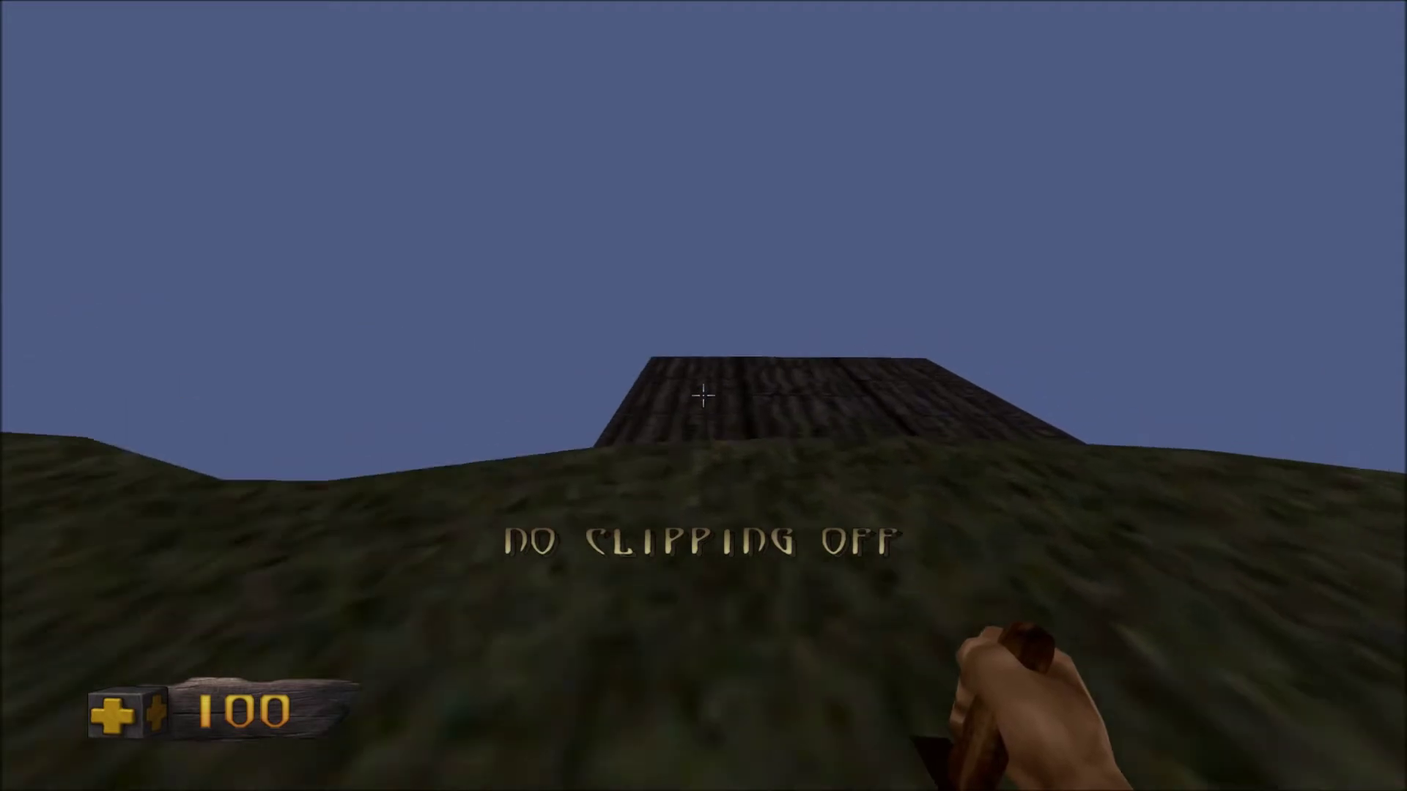
{"action": "key", "text": "w"}
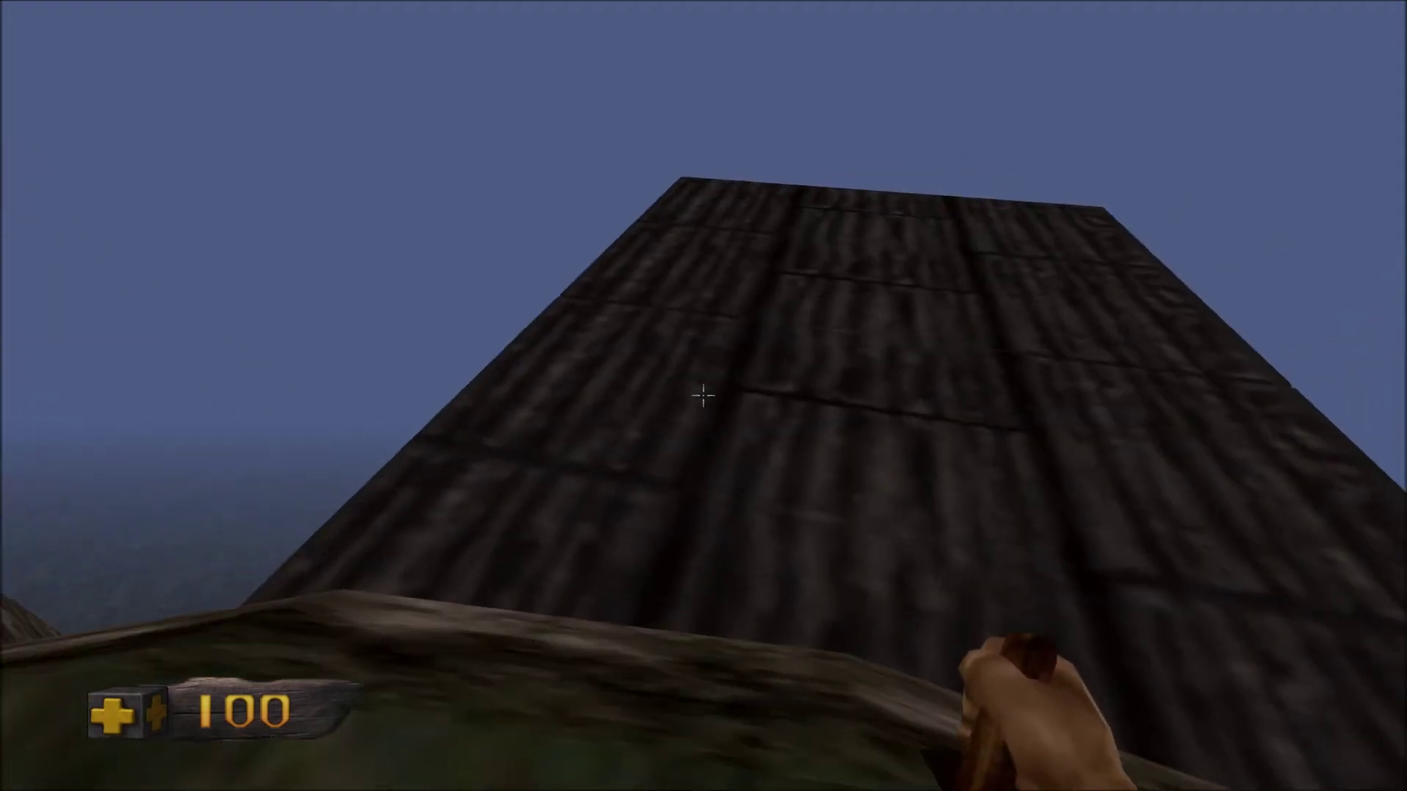
- Walk on and around the ledge, checking its edges and collision against the cliff wall and the drop below
{"action": "key", "text": "w"}
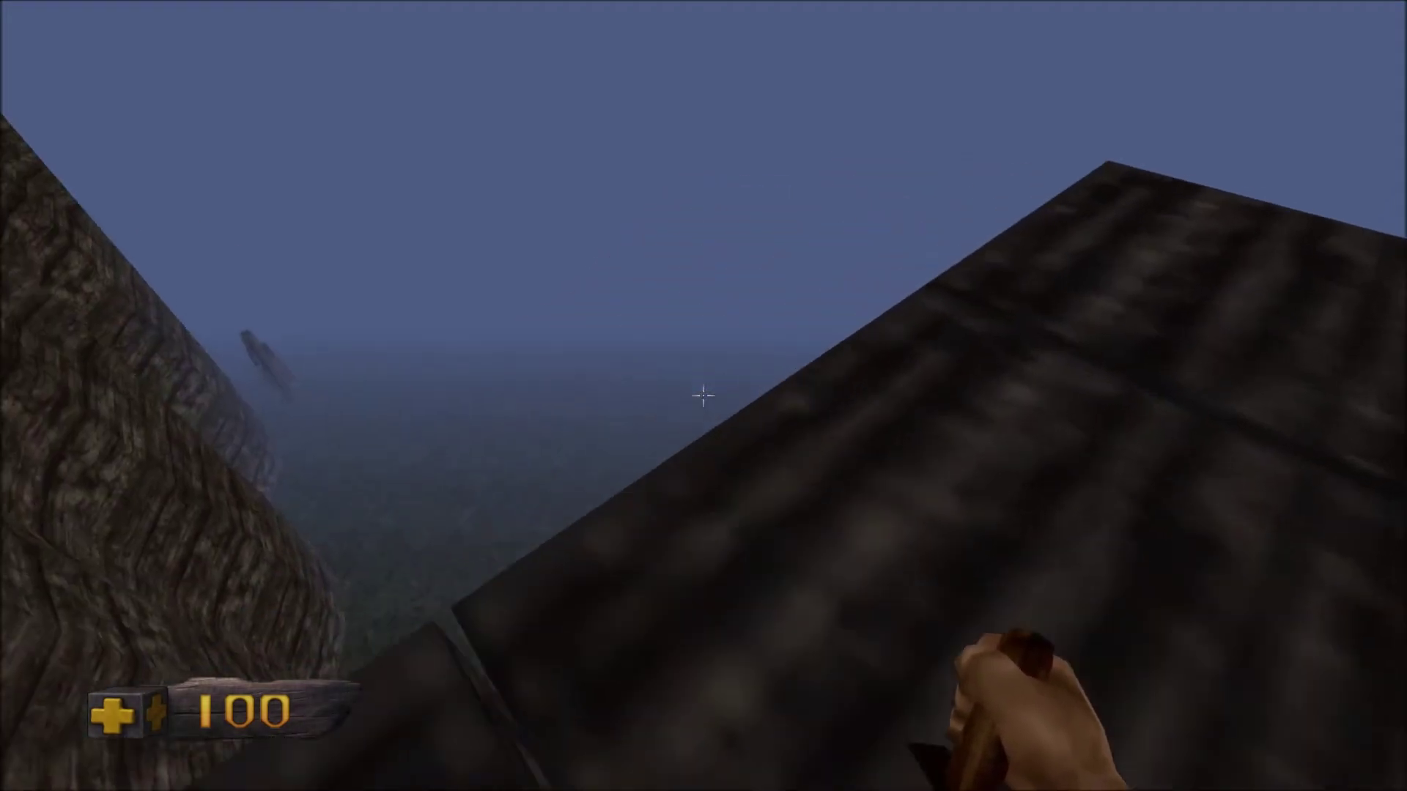
{"action": "key", "text": "w"}
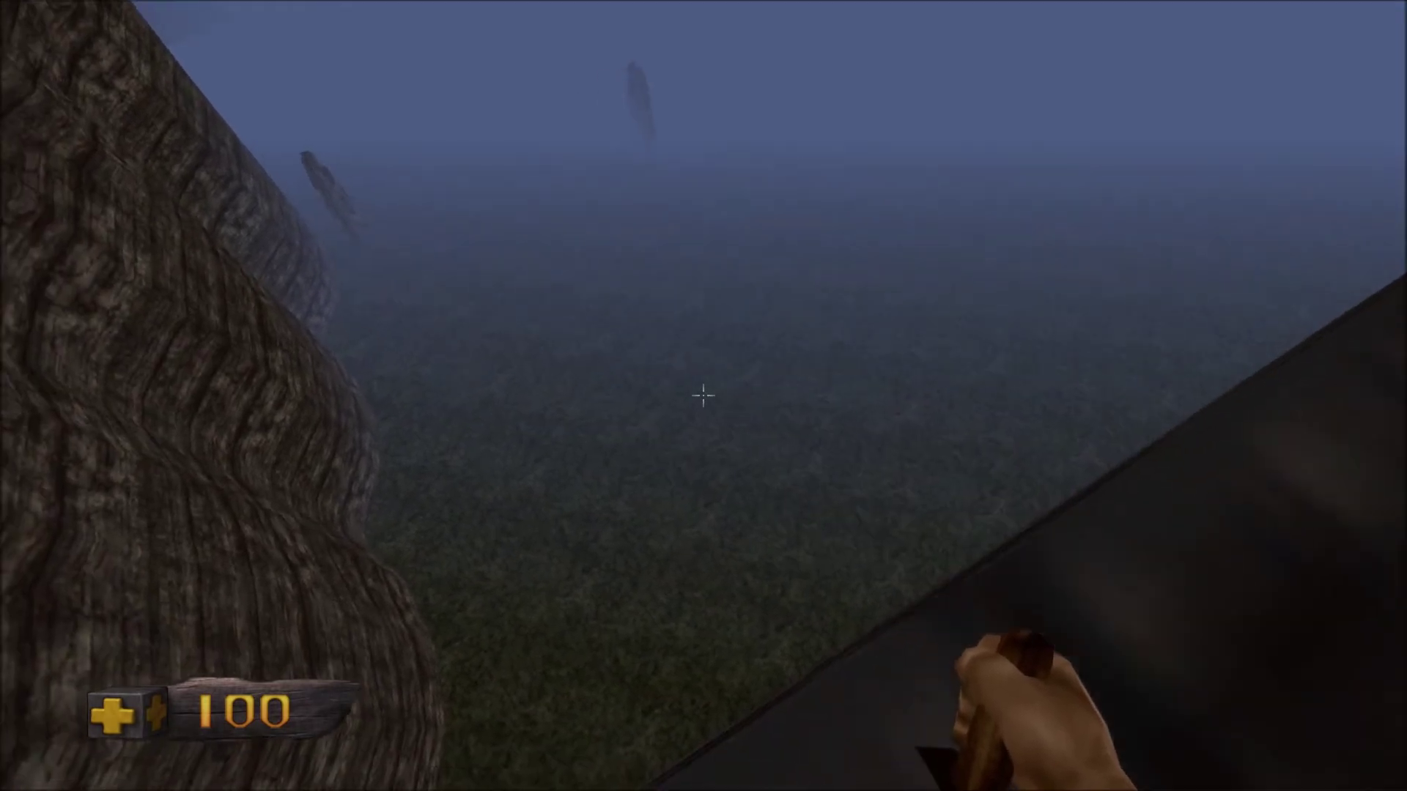
{"action": "key", "text": "w"}
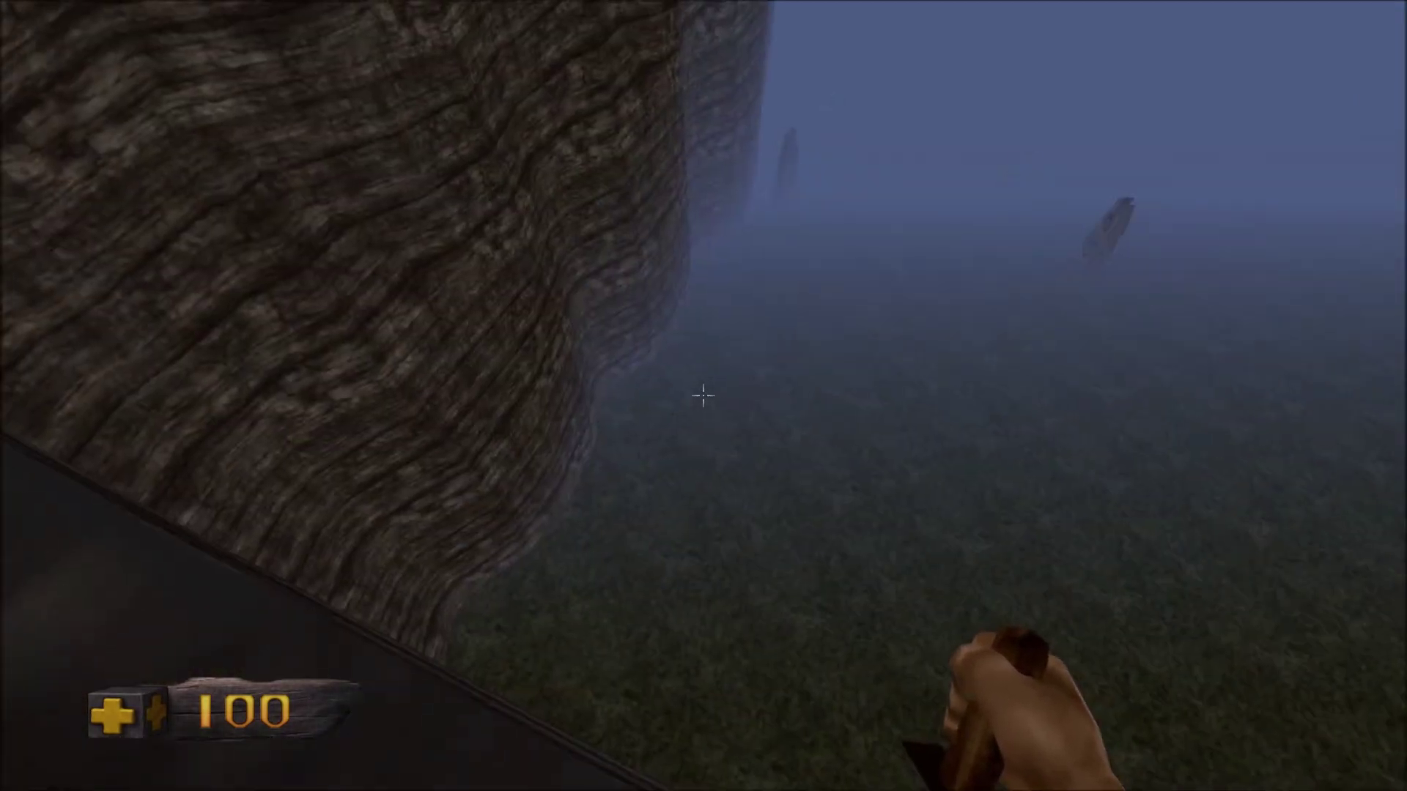
{"action": "key", "text": "w"}
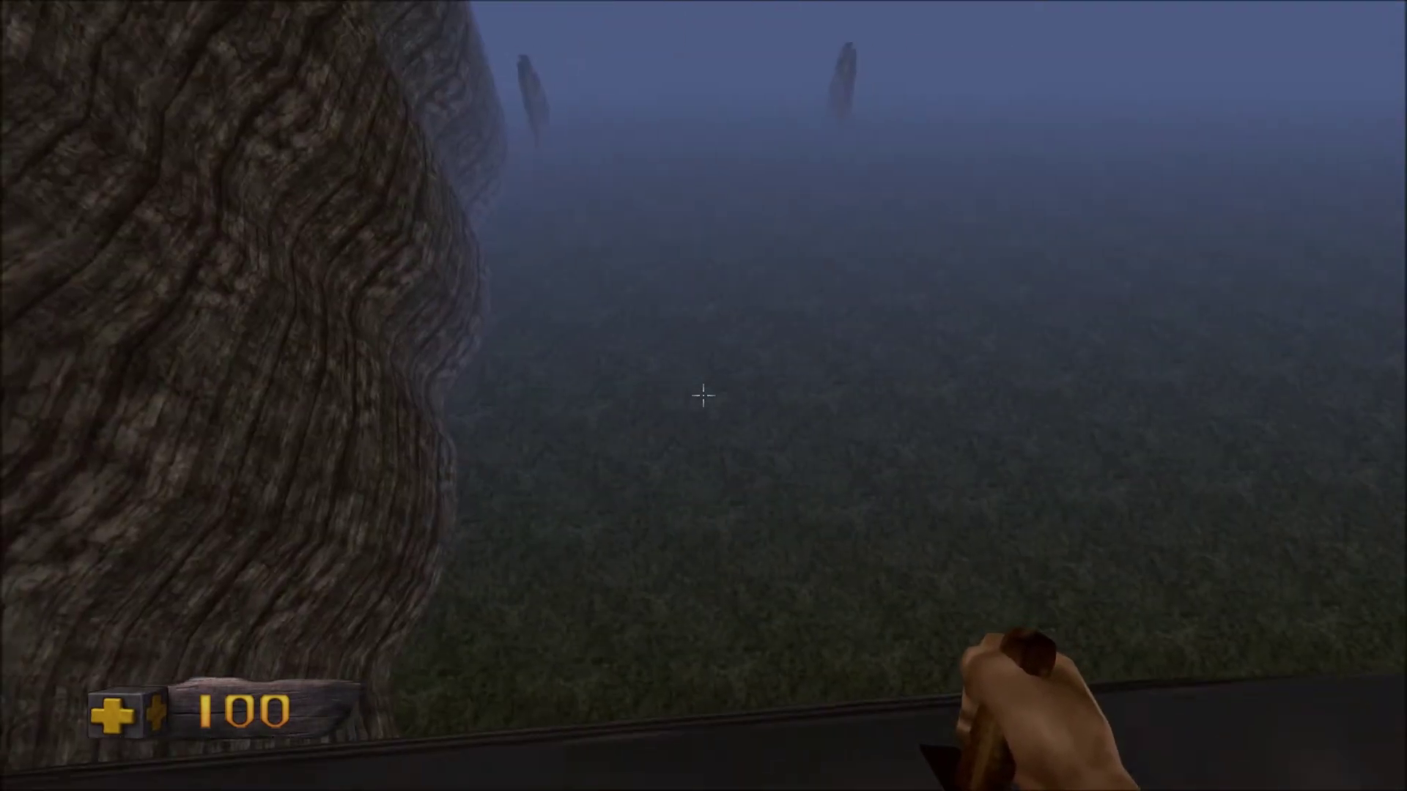
{"action": "key", "text": "w"}
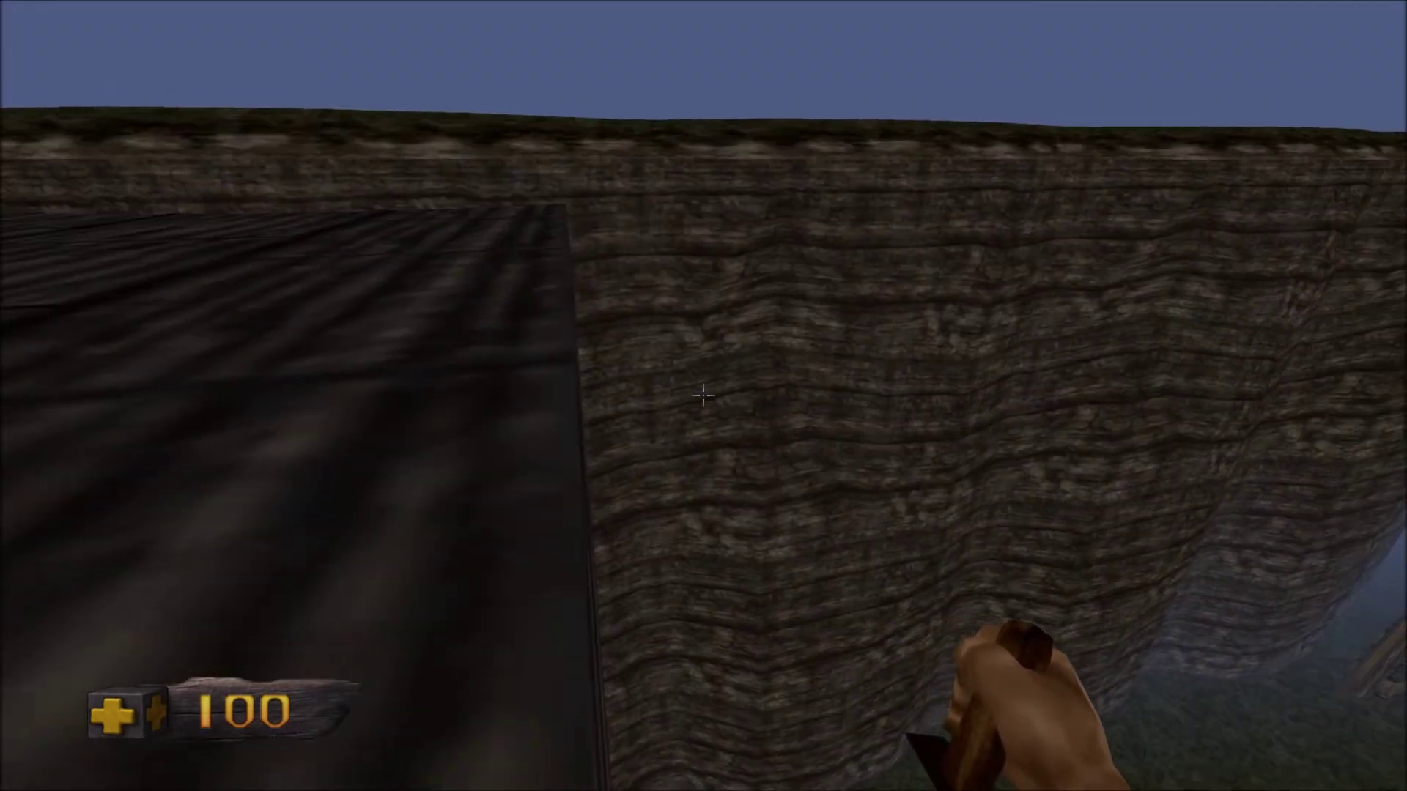
{"action": "key", "text": "w"}
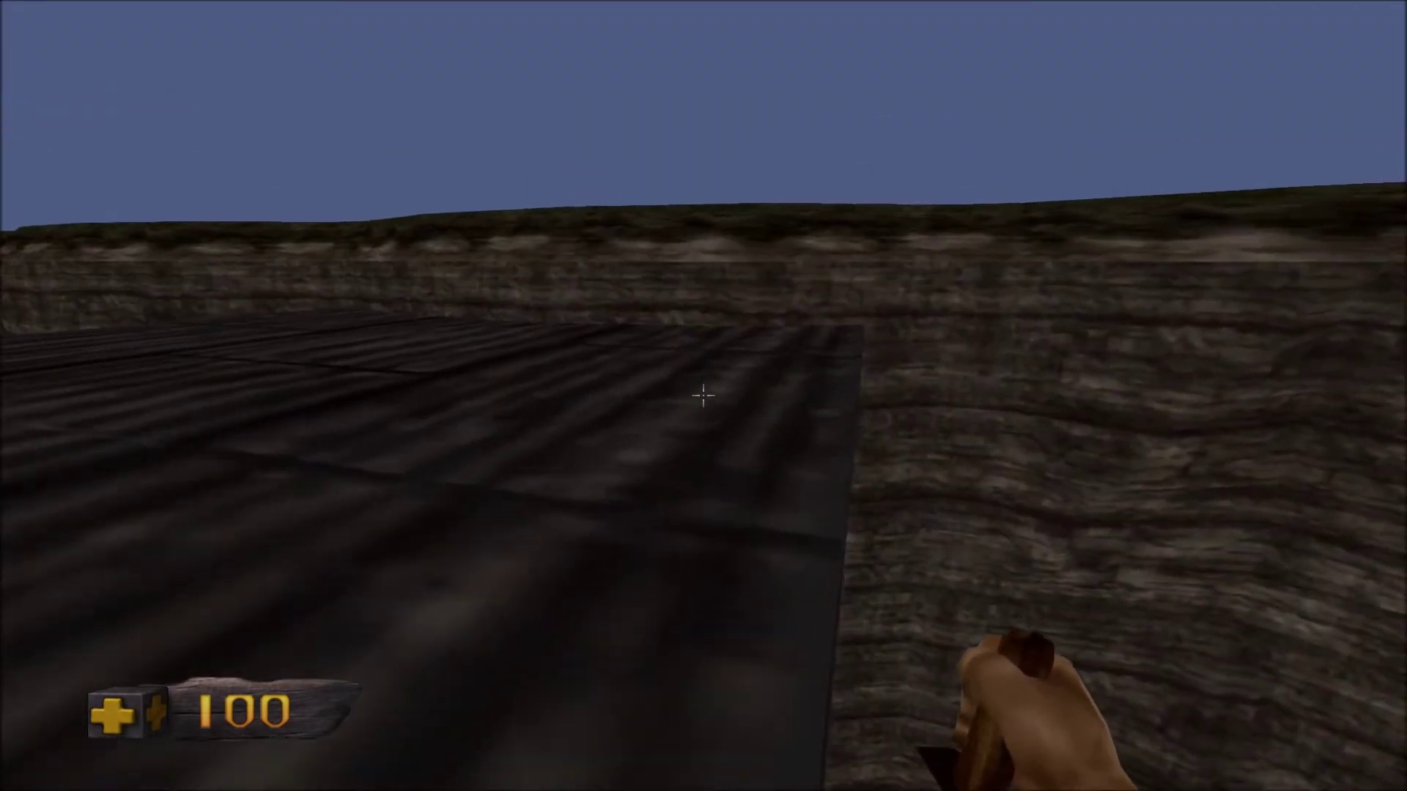
{"action": "key", "text": "w"}
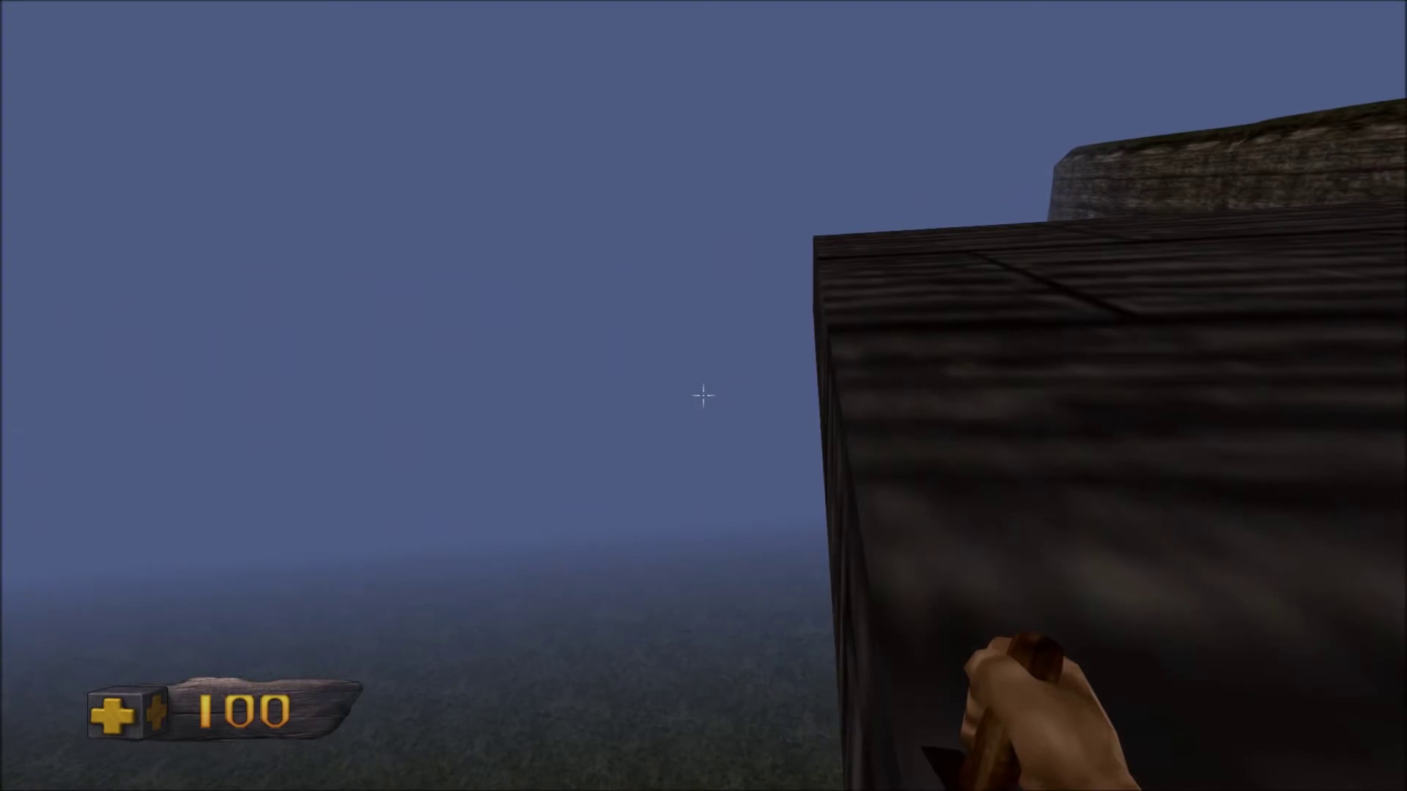
{"action": "key", "text": "w"}
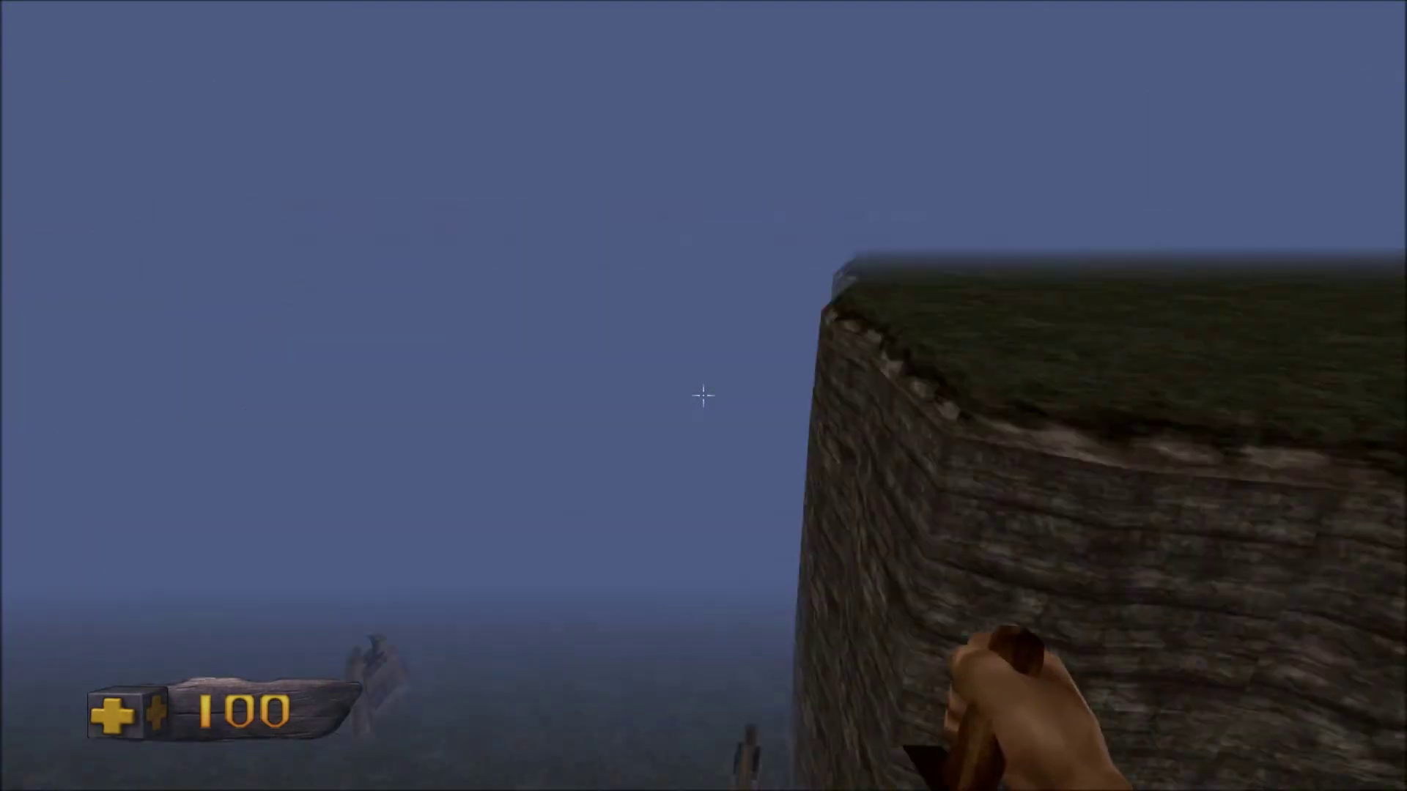
{"action": "key", "text": "w"}
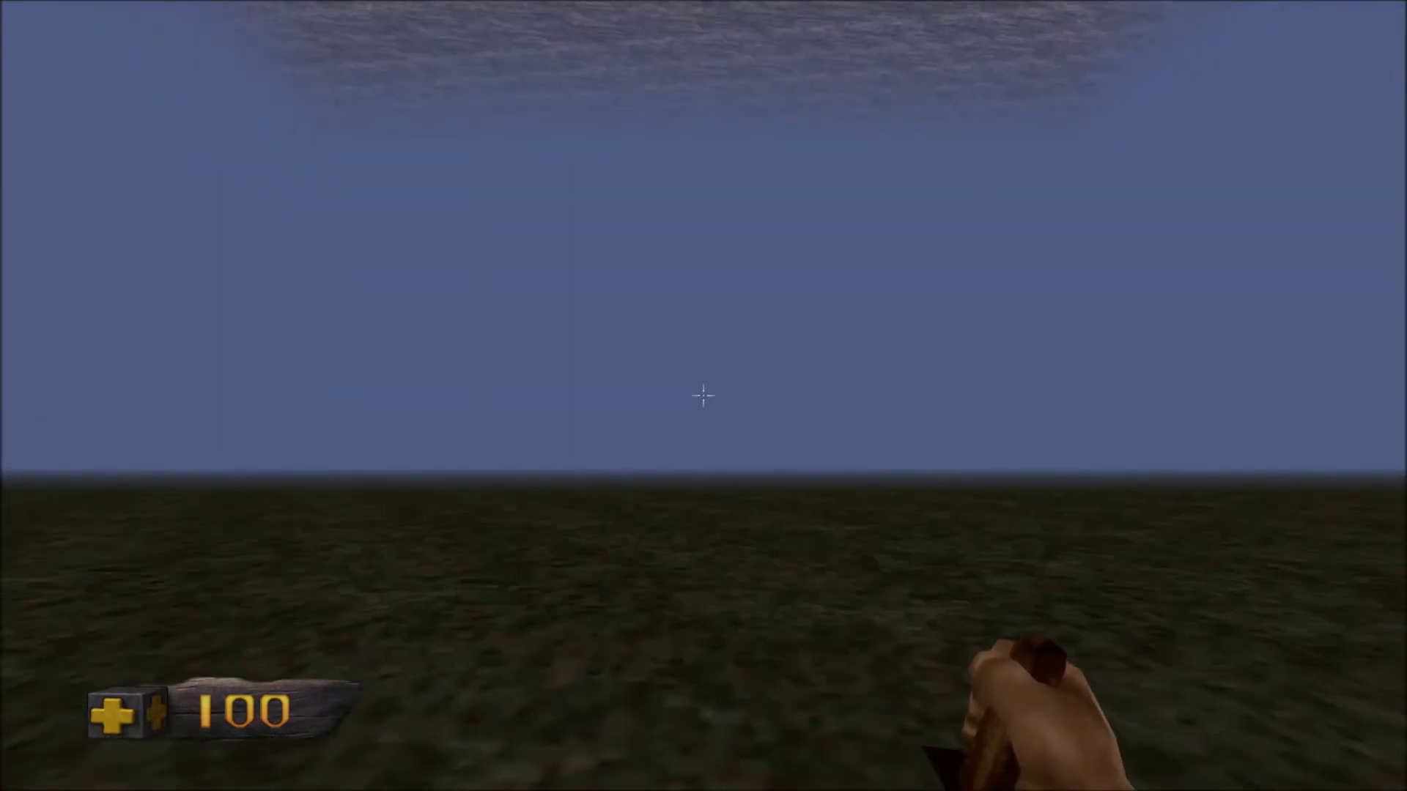
- Quit the playtest and return to the level editor
{"action": "key", "text": "Escape"}
{"action": "left_click", "coordinate": [727, 566]}
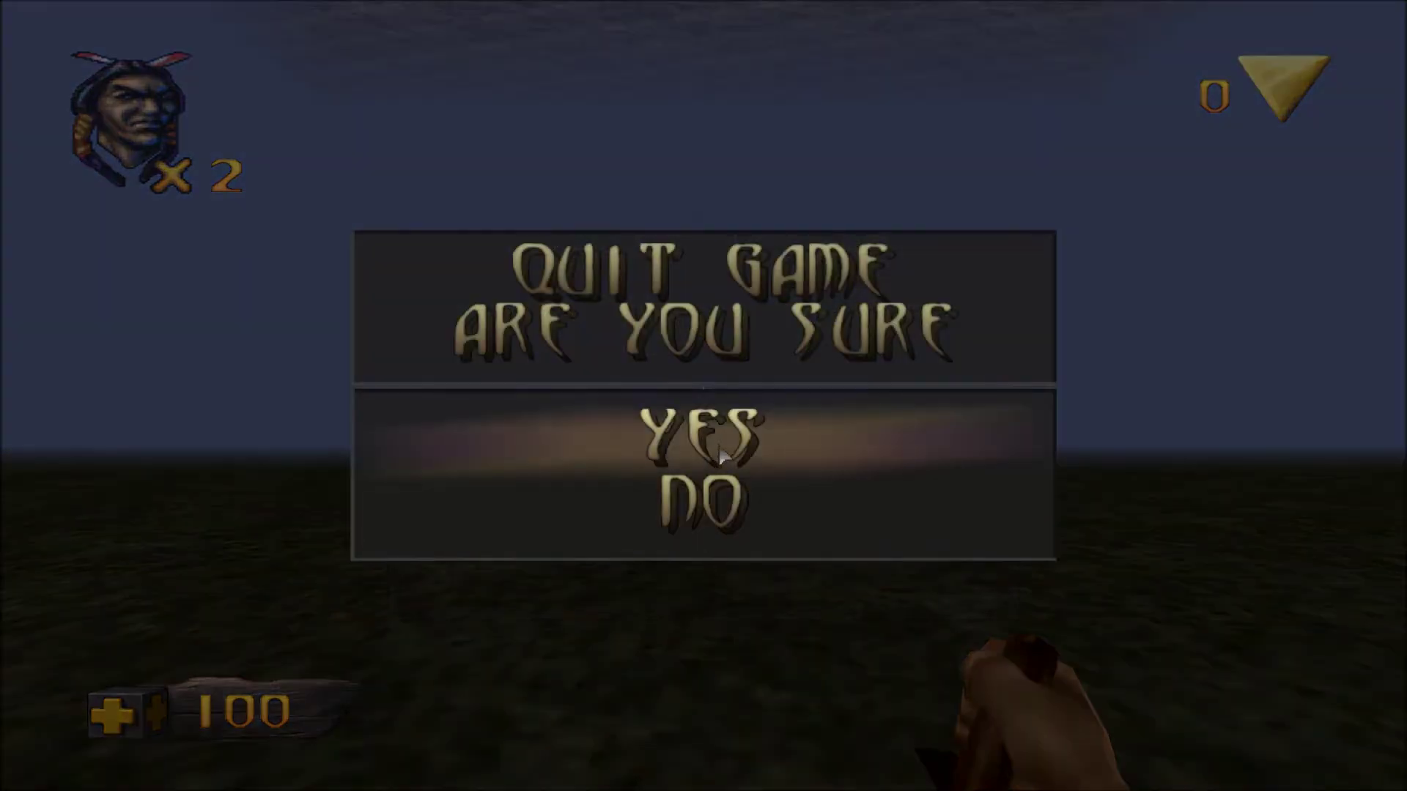
{"action": "left_click", "coordinate": [735, 443]}
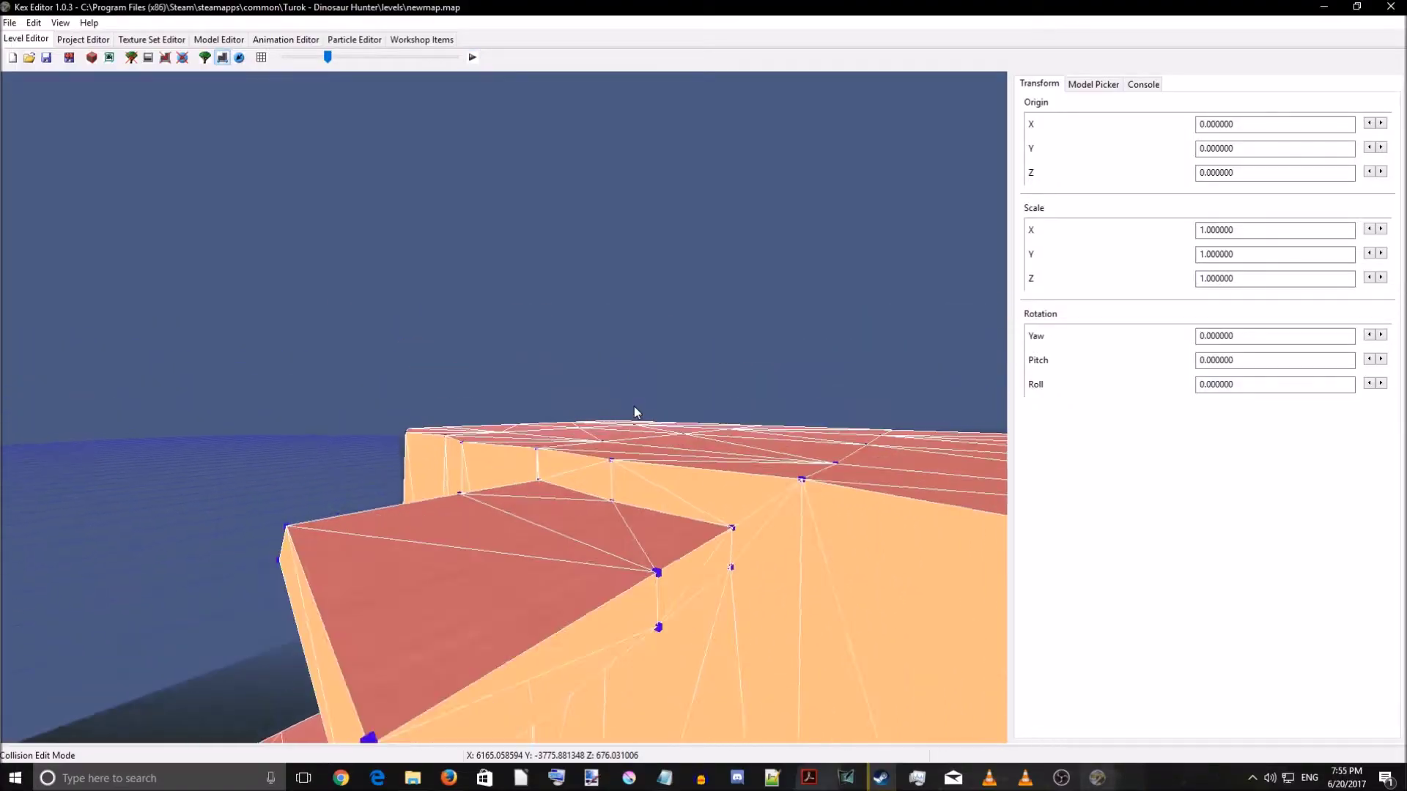
- Select all of the ledge's top sectors together with the side sectors around its rim
{"action": "right_click_drag", "start_coordinate": [722, 492], "coordinate": [545, 507]}
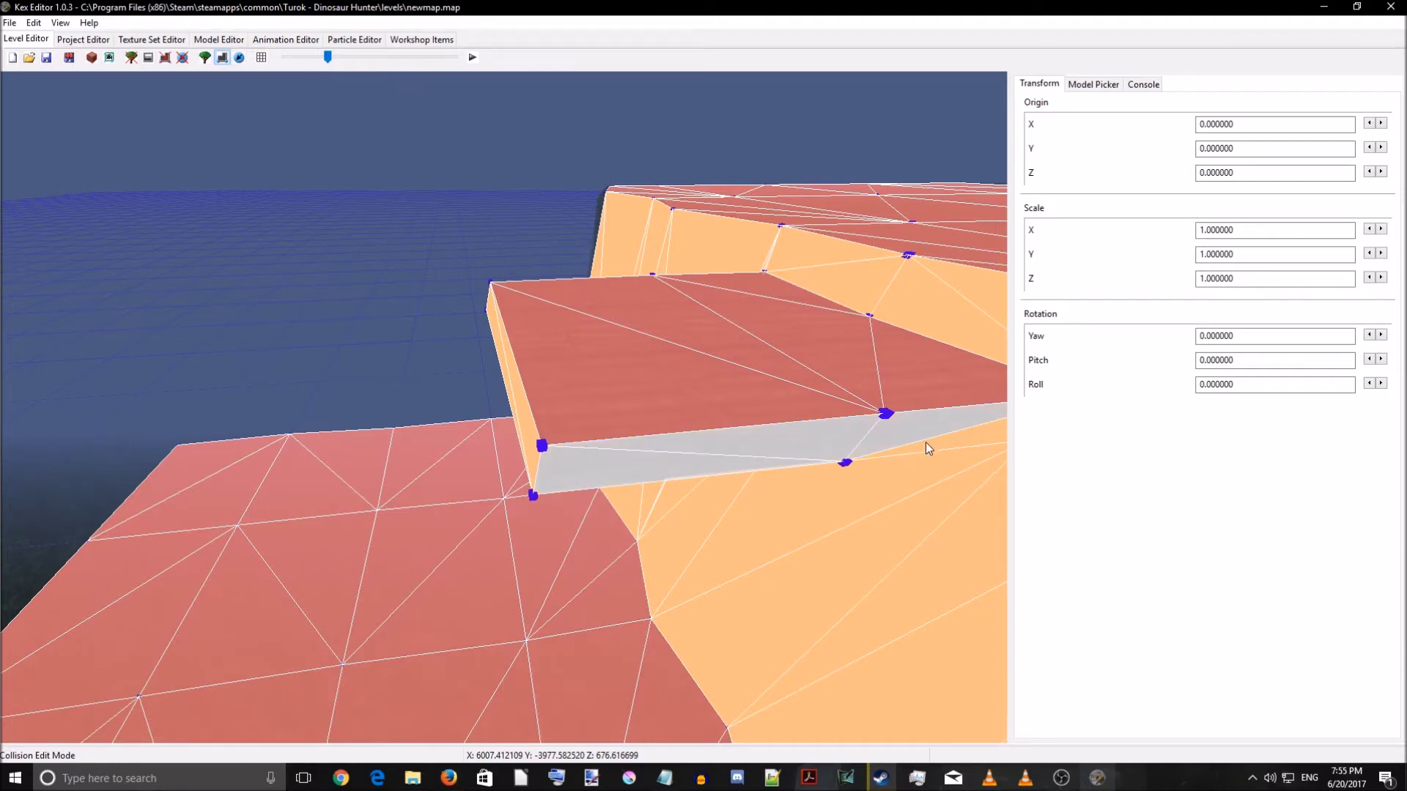
{"action": "right_click_drag", "start_coordinate": [925, 442], "coordinate": [718, 470]}
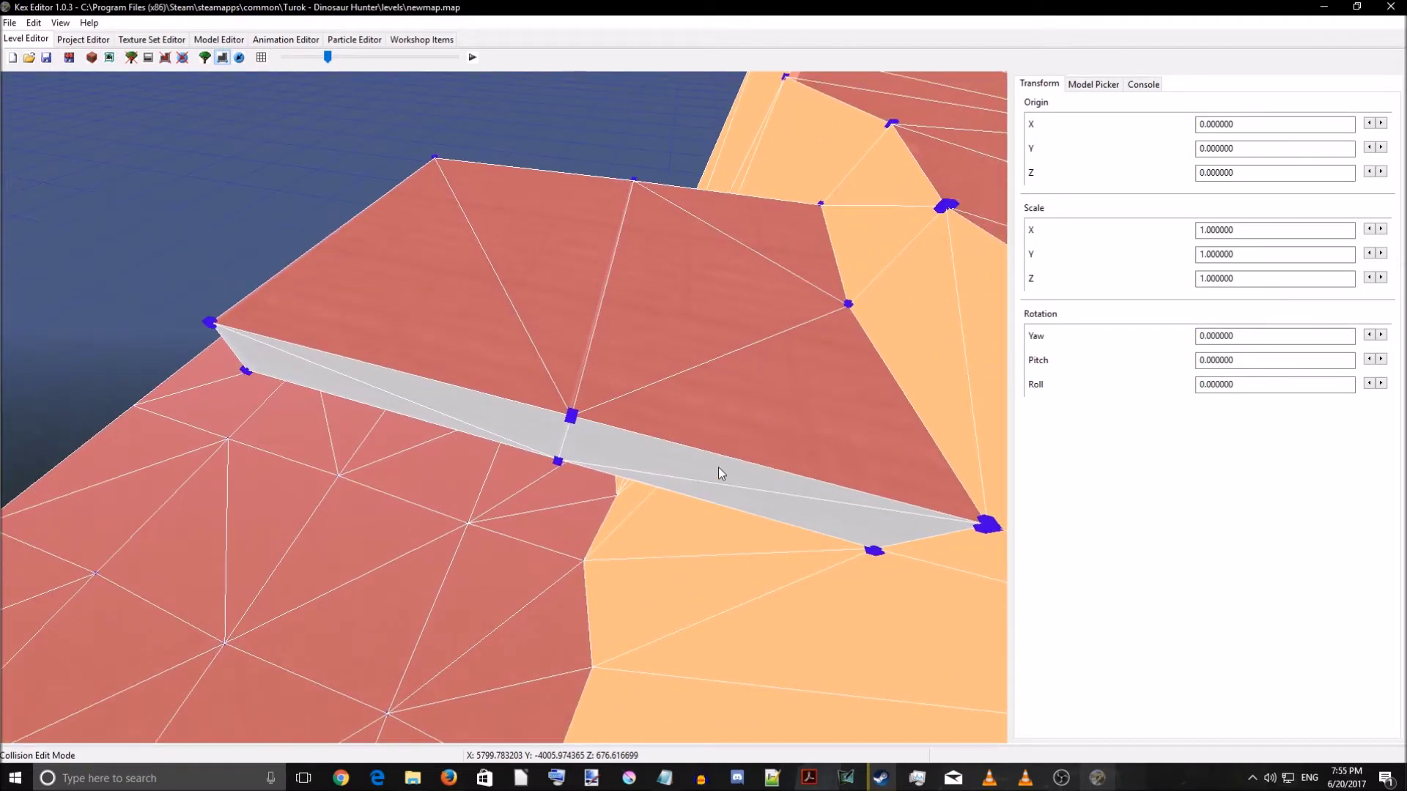
{"action": "left_click", "coordinate": [519, 332]}
{"action": "left_click", "coordinate": [522, 303]}
{"action": "left_click", "coordinate": [666, 327]}
{"action": "left_click", "coordinate": [716, 402]}
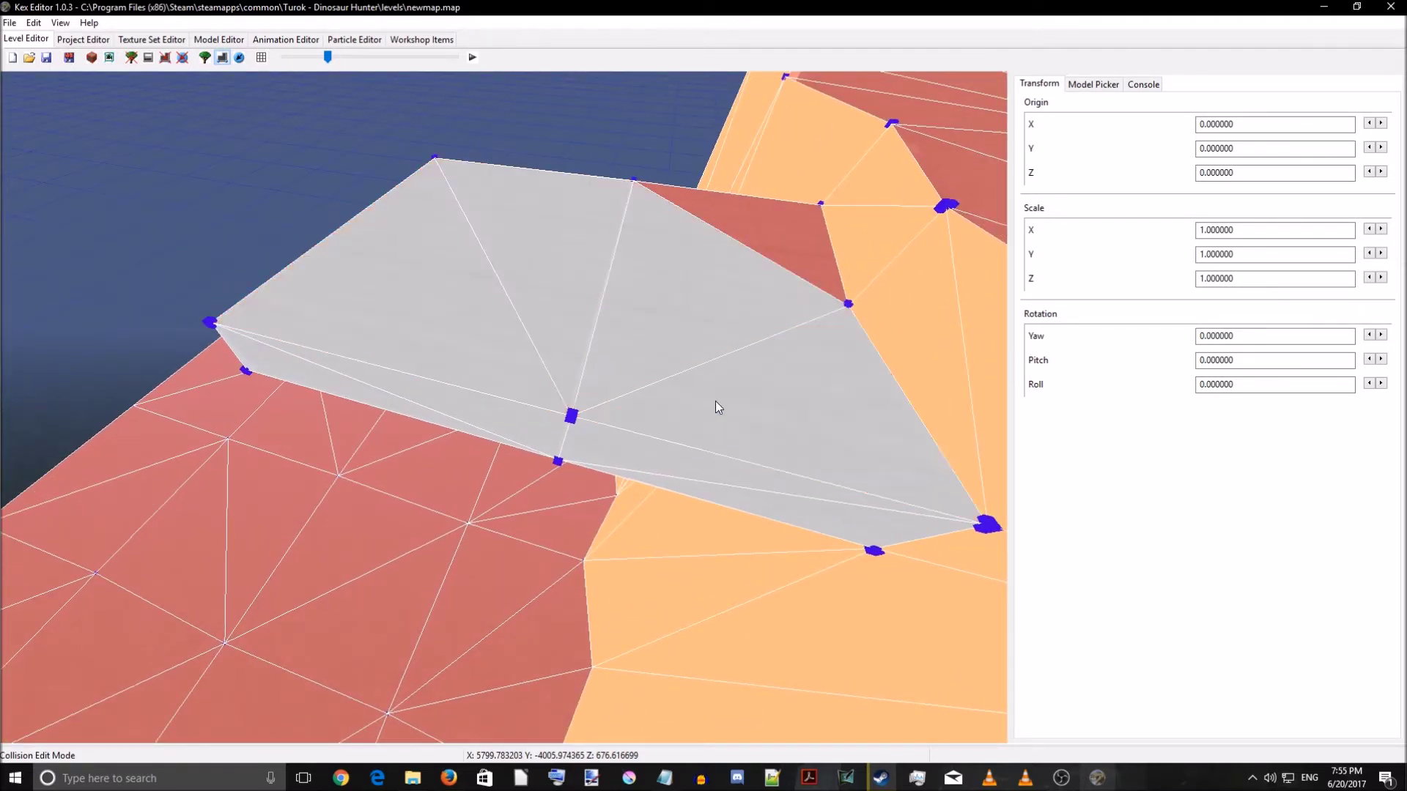
{"action": "left_click", "coordinate": [795, 212]}
{"action": "right_click_drag", "start_coordinate": [794, 213], "coordinate": [823, 420]}
{"action": "left_click", "coordinate": [667, 371]}
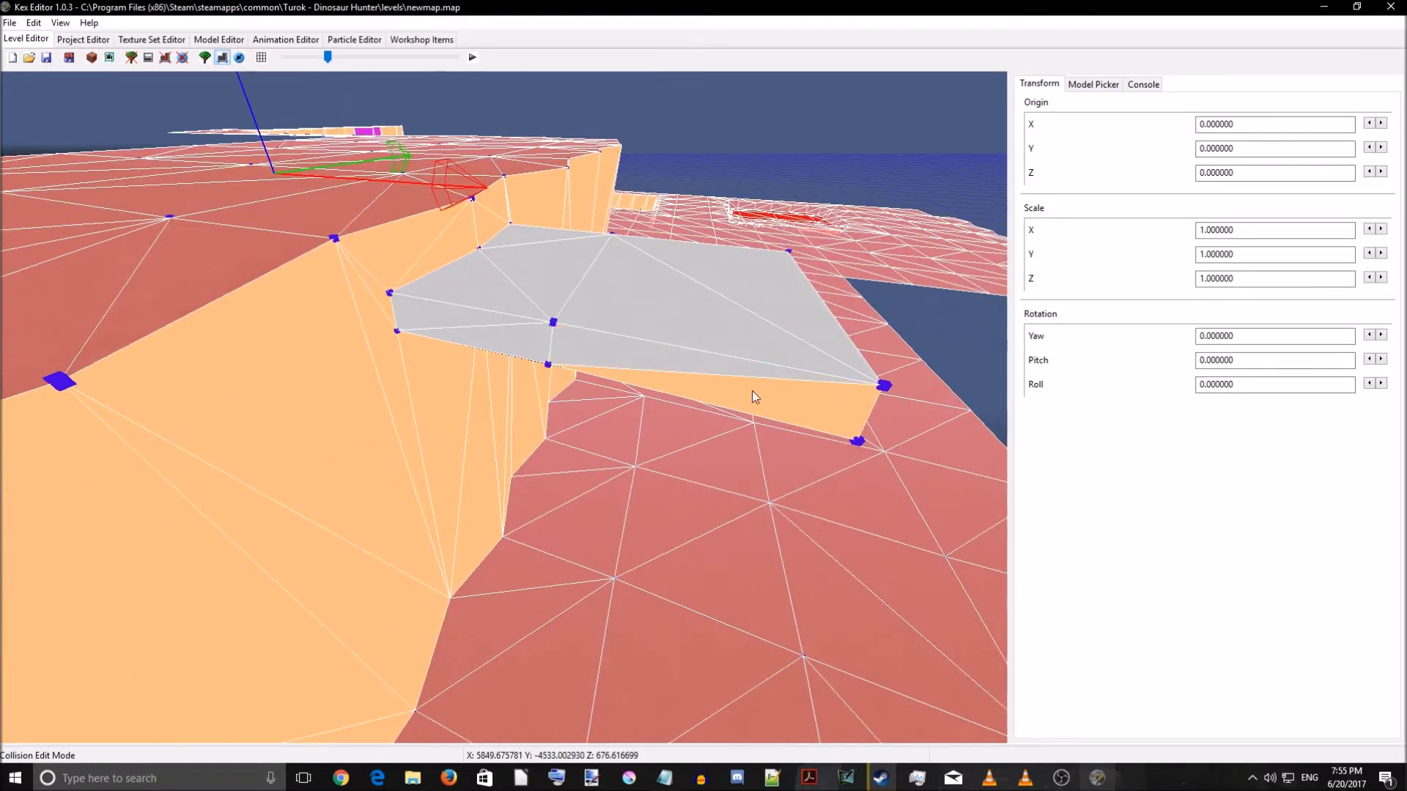
- Enable the Bridge flag in the selected ledge sectors' properties and clear the selection
{"action": "right_click", "coordinate": [781, 433]}
{"action": "left_click", "coordinate": [807, 412]}
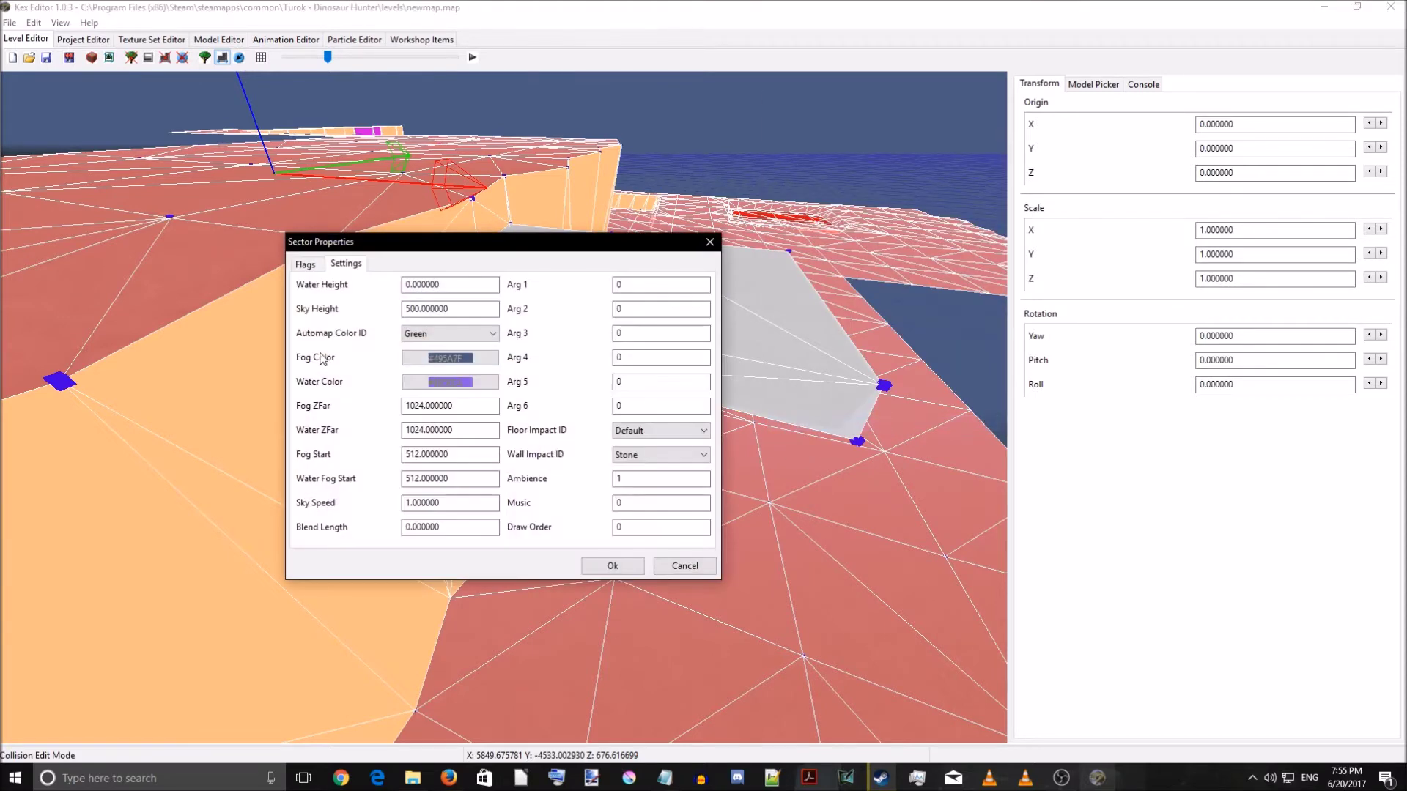
{"action": "left_click", "coordinate": [306, 265]}
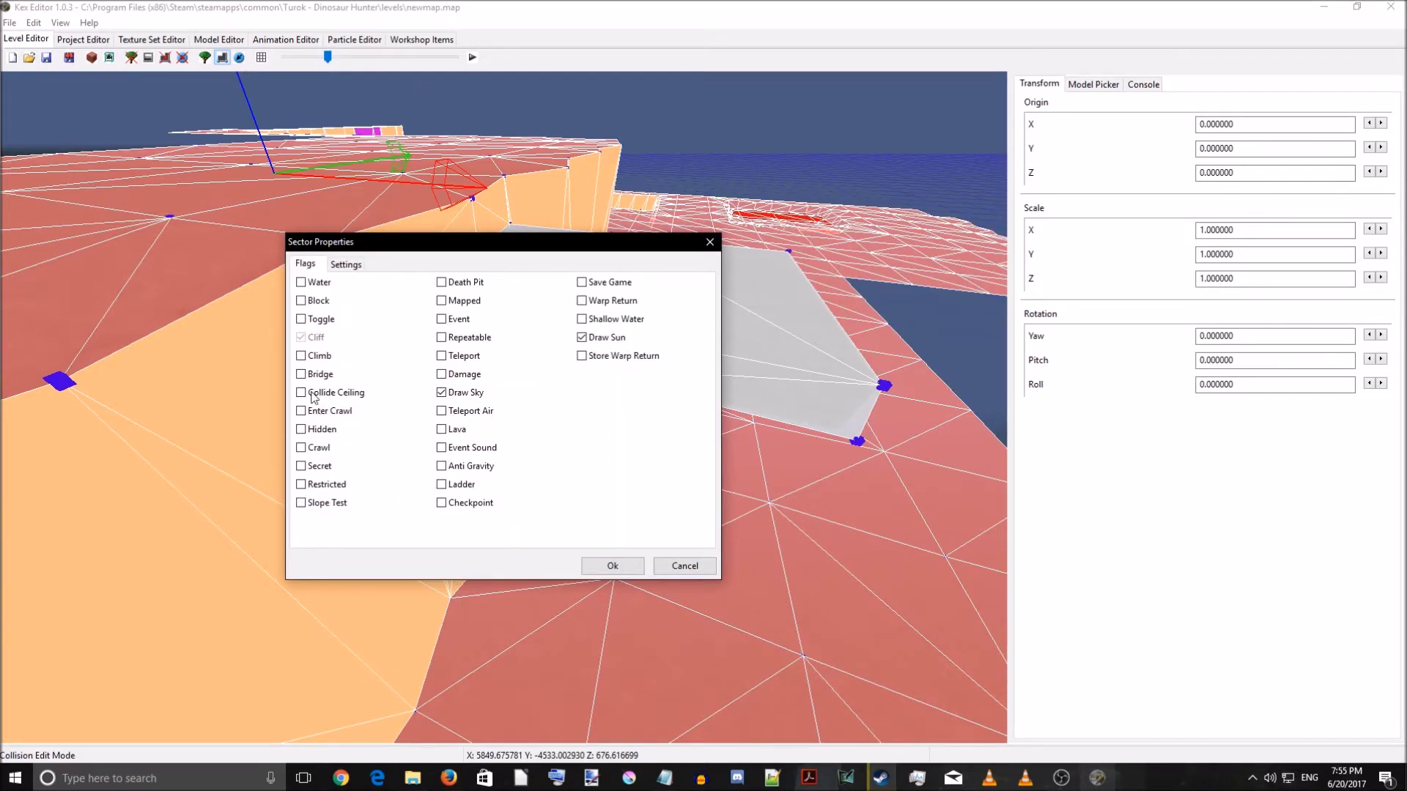
{"action": "left_click", "coordinate": [604, 571]}
{"action": "right_click_drag", "start_coordinate": [603, 560], "coordinate": [491, 476]}
{"action": "left_click", "coordinate": [473, 470]}
{"action": "scroll", "coordinate": [489, 481], "scroll_direction": "down", "scroll_amount": 5}
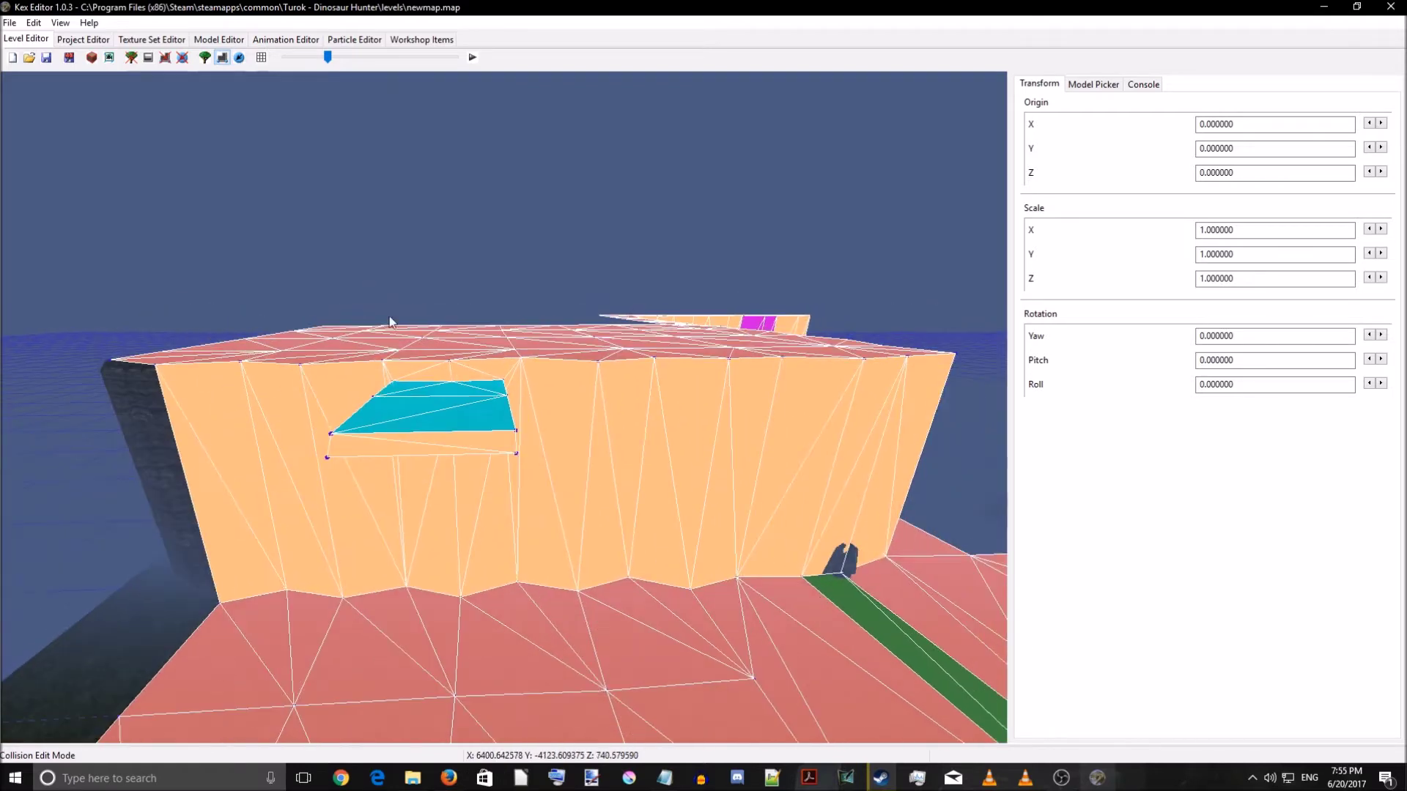
- Save the level over newmap.map and start another playtest
{"action": "left_click", "coordinate": [47, 59]}
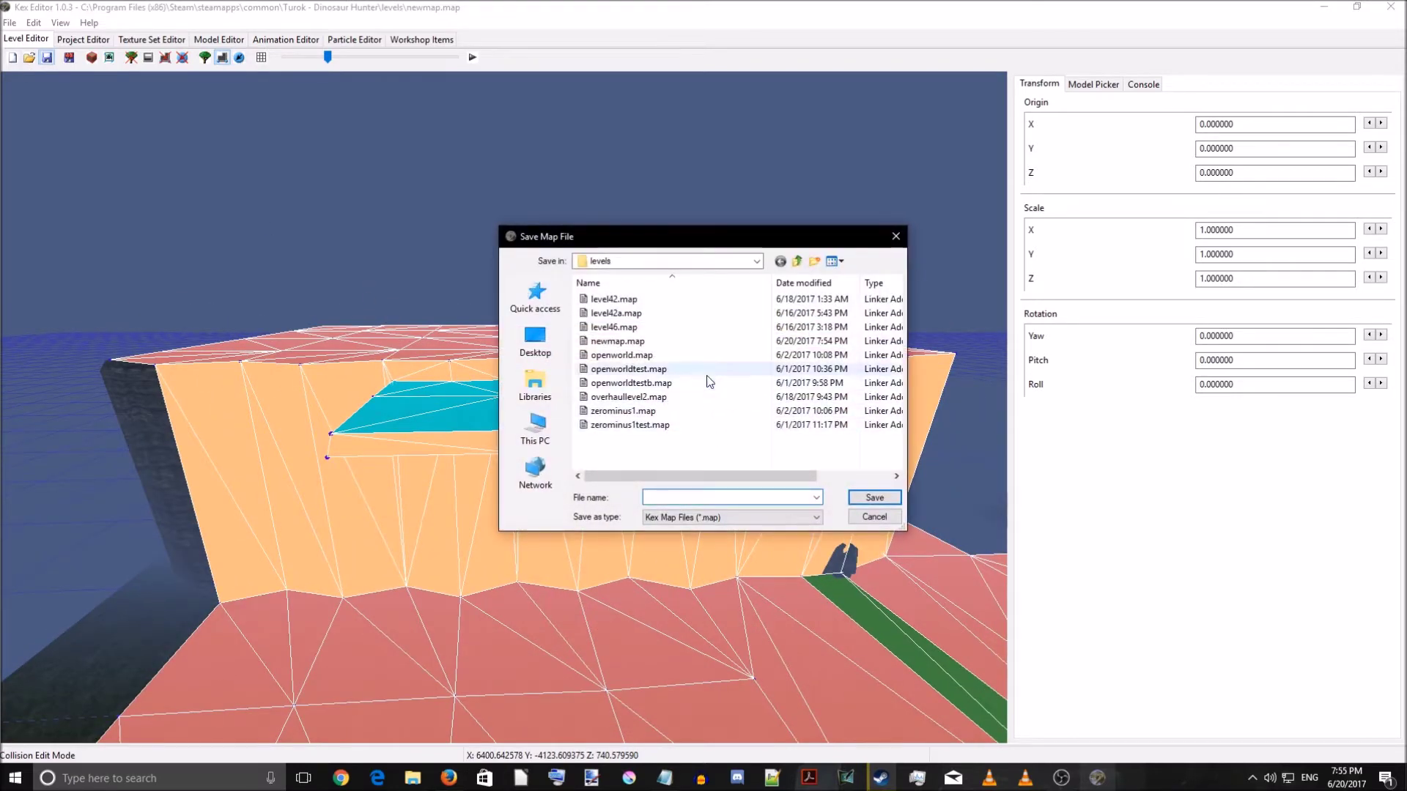
{"action": "left_click", "coordinate": [678, 343]}
{"action": "key", "text": "Return"}
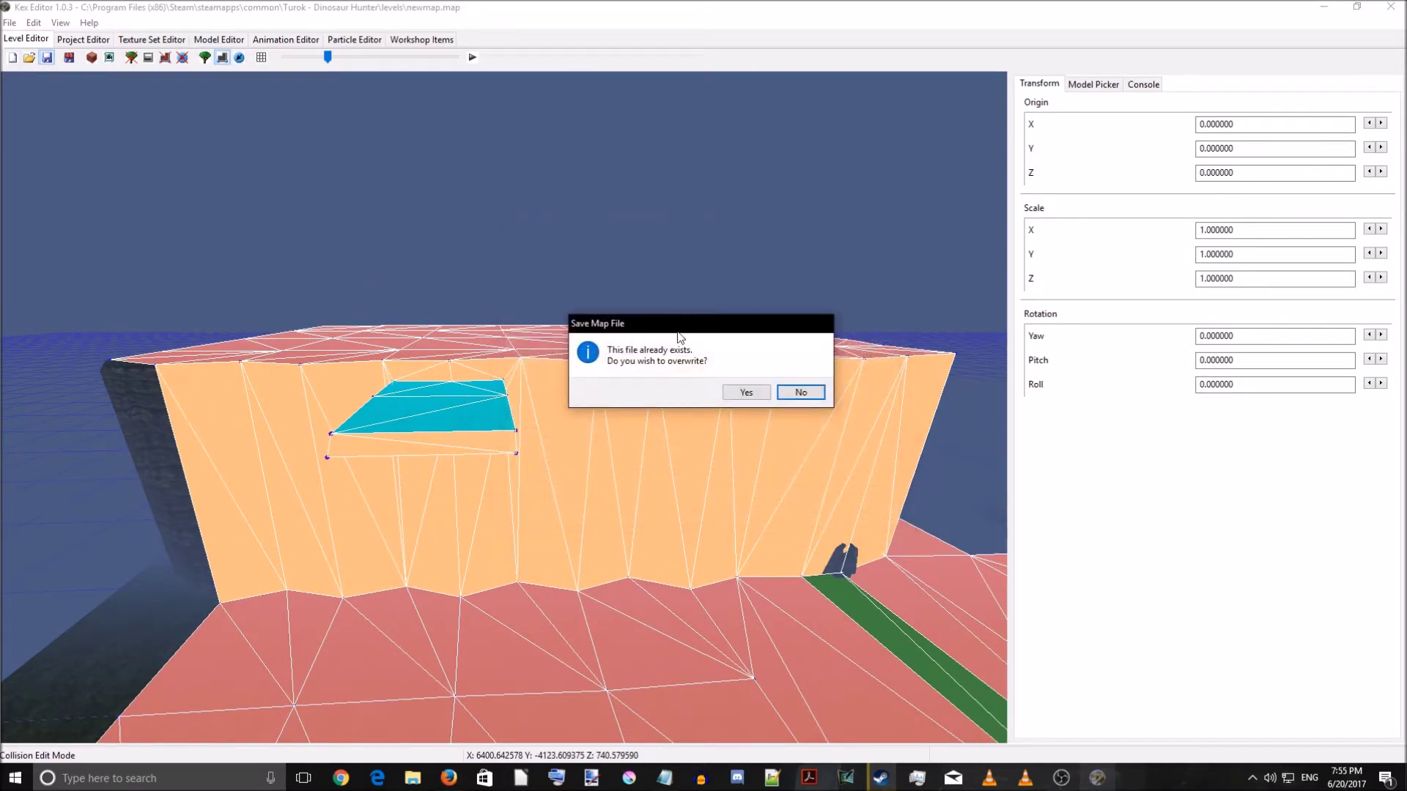
{"action": "left_click", "coordinate": [738, 396]}
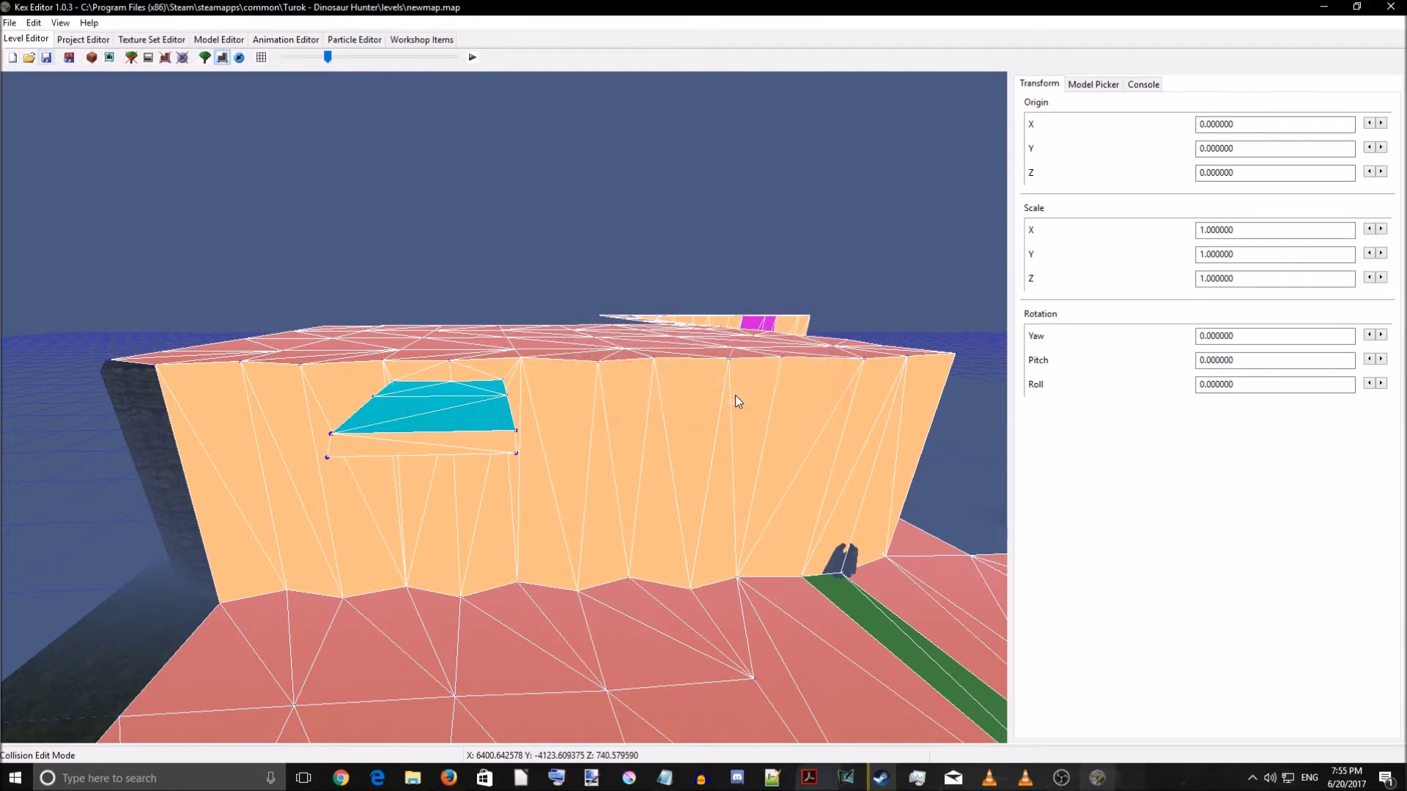
{"action": "left_click", "coordinate": [472, 59]}
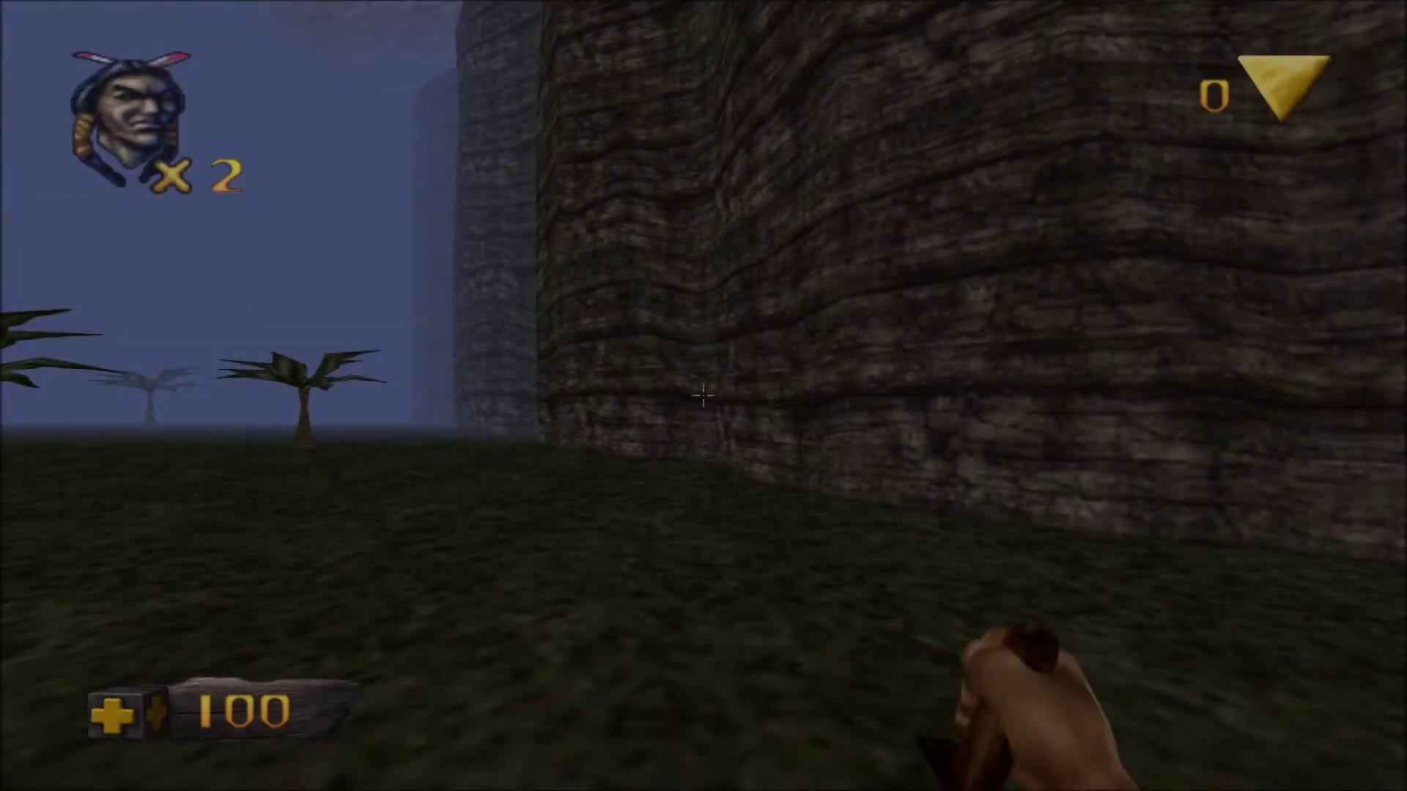
- Activate noclip through the console and fly up above the cliff top beside the bridge-flagged ledge
{"action": "key", "text": "grave"}
{"action": "type", "text": "nocl"}
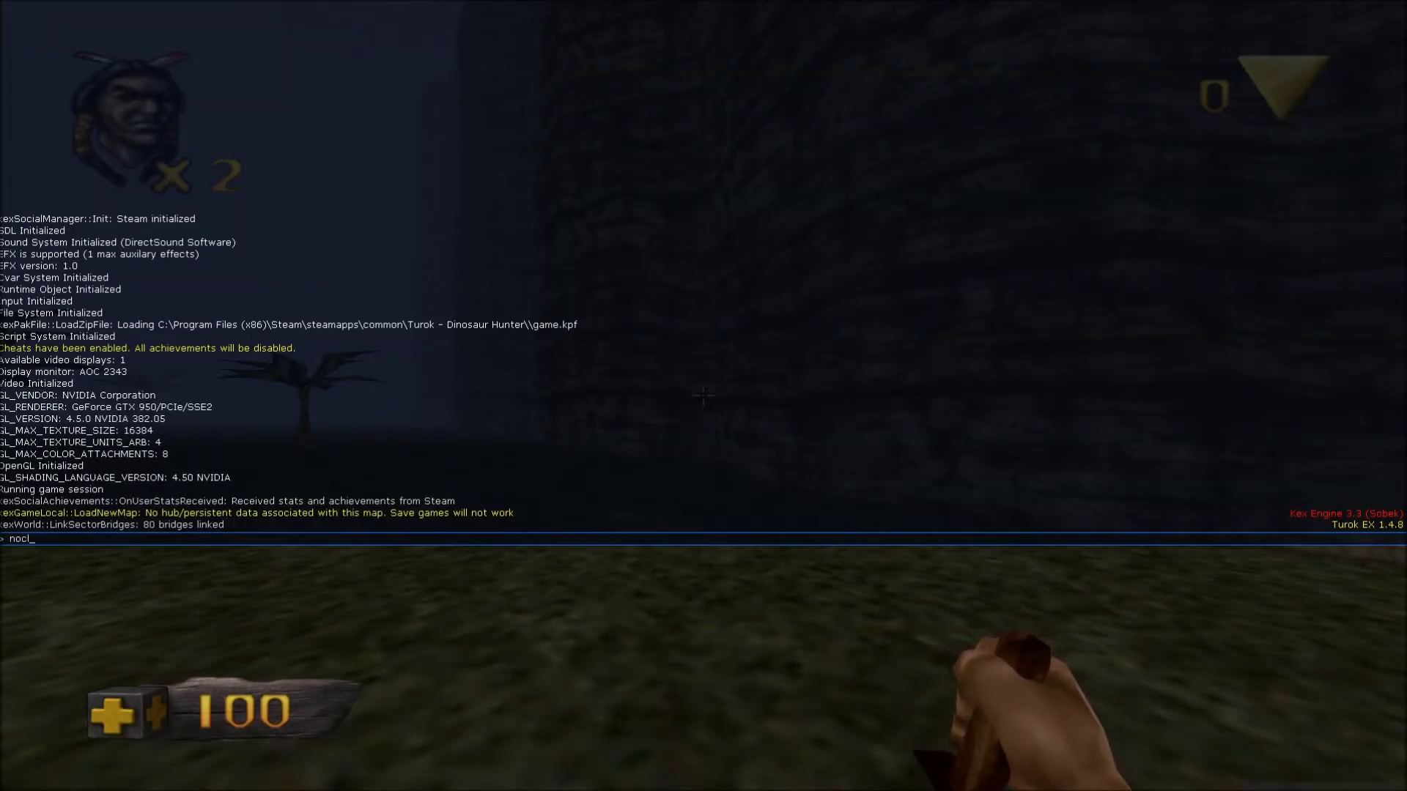
{"action": "type", "text": "ip"}
{"action": "key", "text": "Return"}
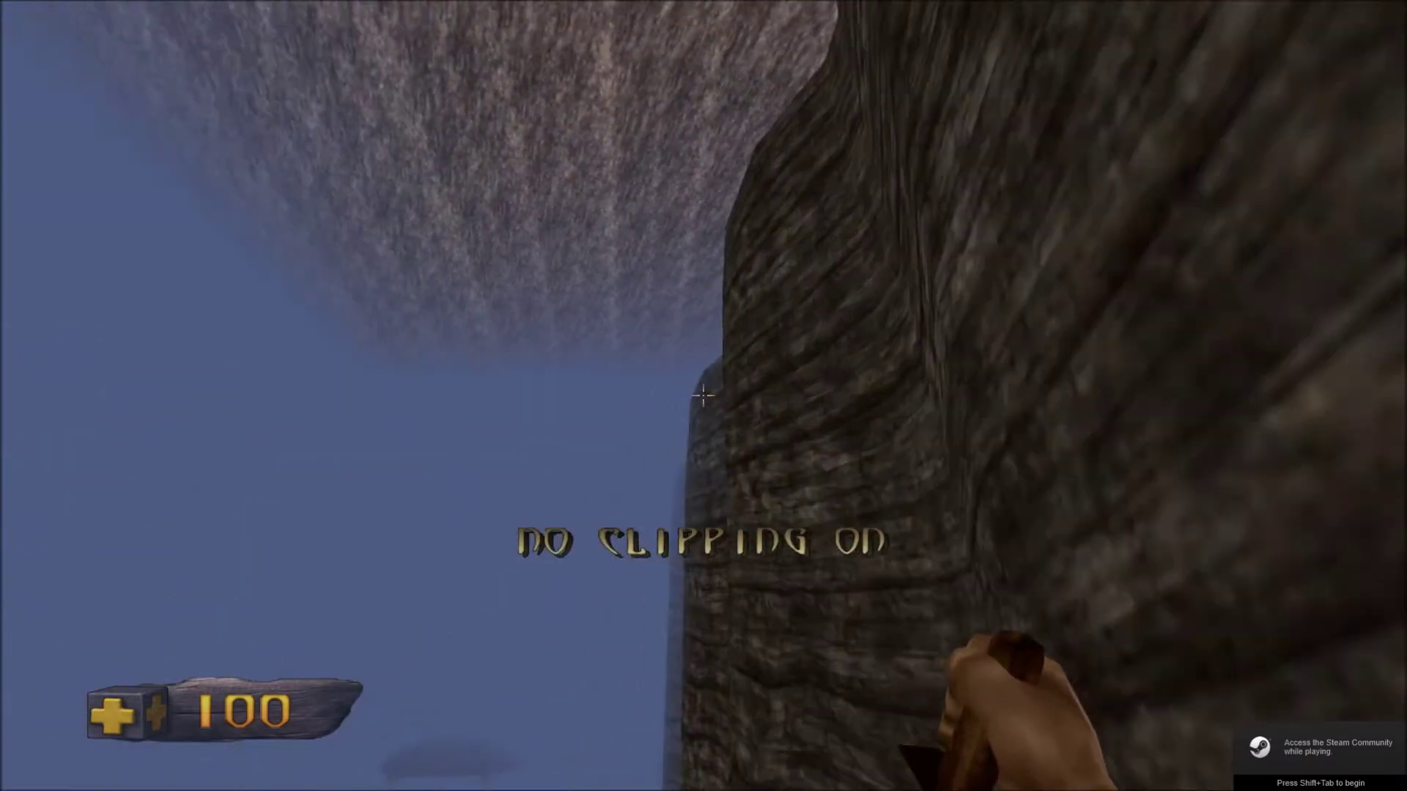
{"action": "key", "text": "w"}
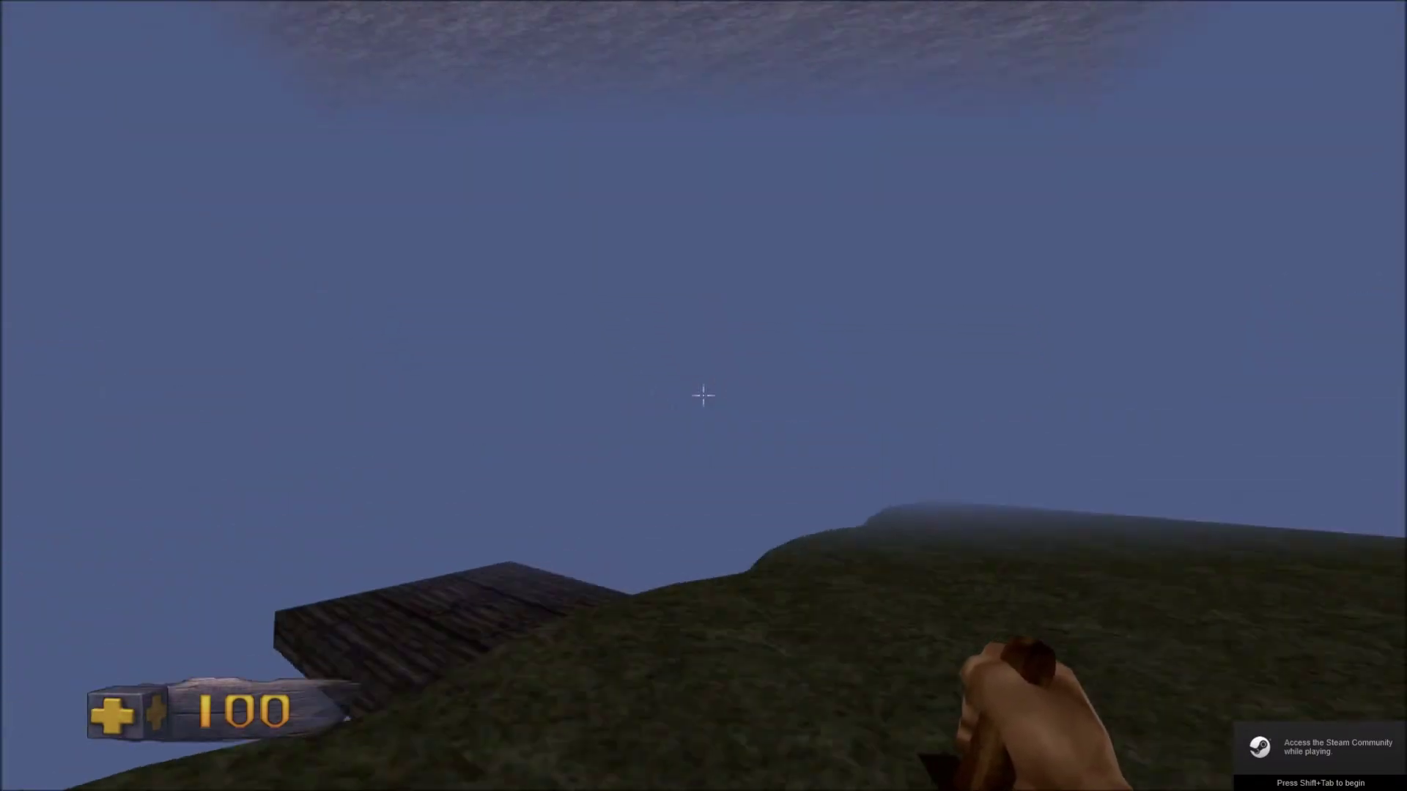
- Turn noclip off through the console, walk across the bridge-flagged ledge and drop over its edge to the ground below
{"action": "key", "text": "grave"}
{"action": "type", "text": "noclip"}
{"action": "key", "text": "Return"}
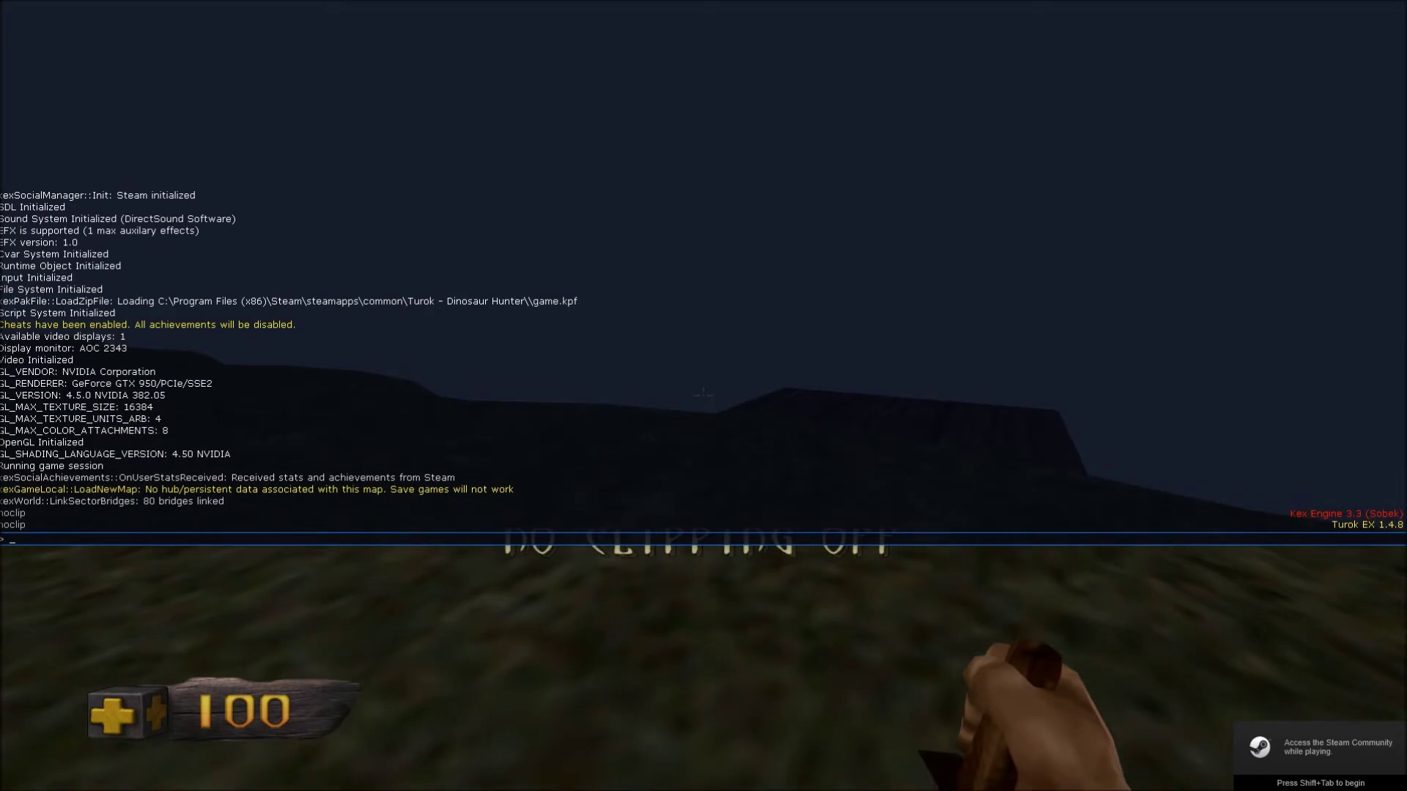
{"action": "key", "text": "grave"}
{"action": "key", "text": "w"}
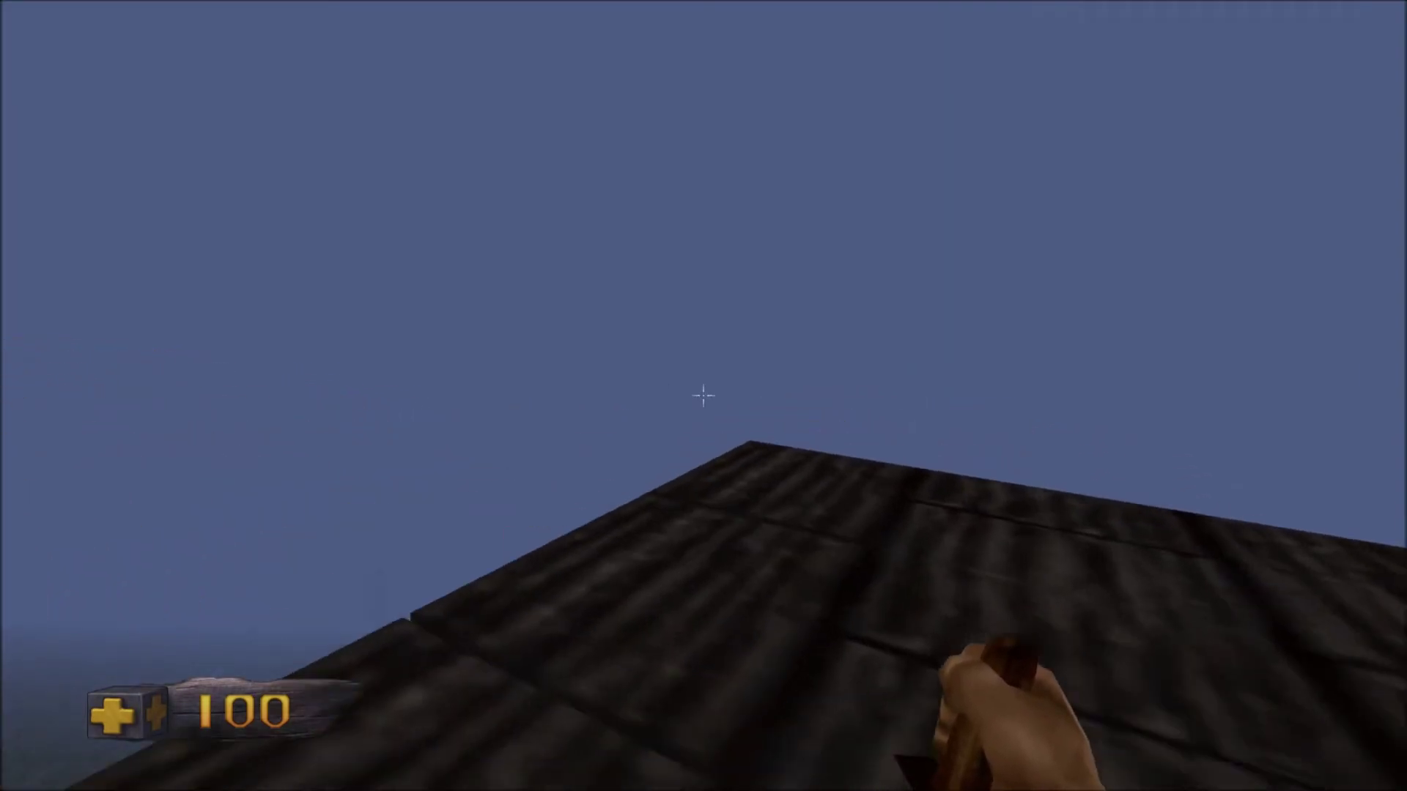
{"action": "key", "text": "w"}
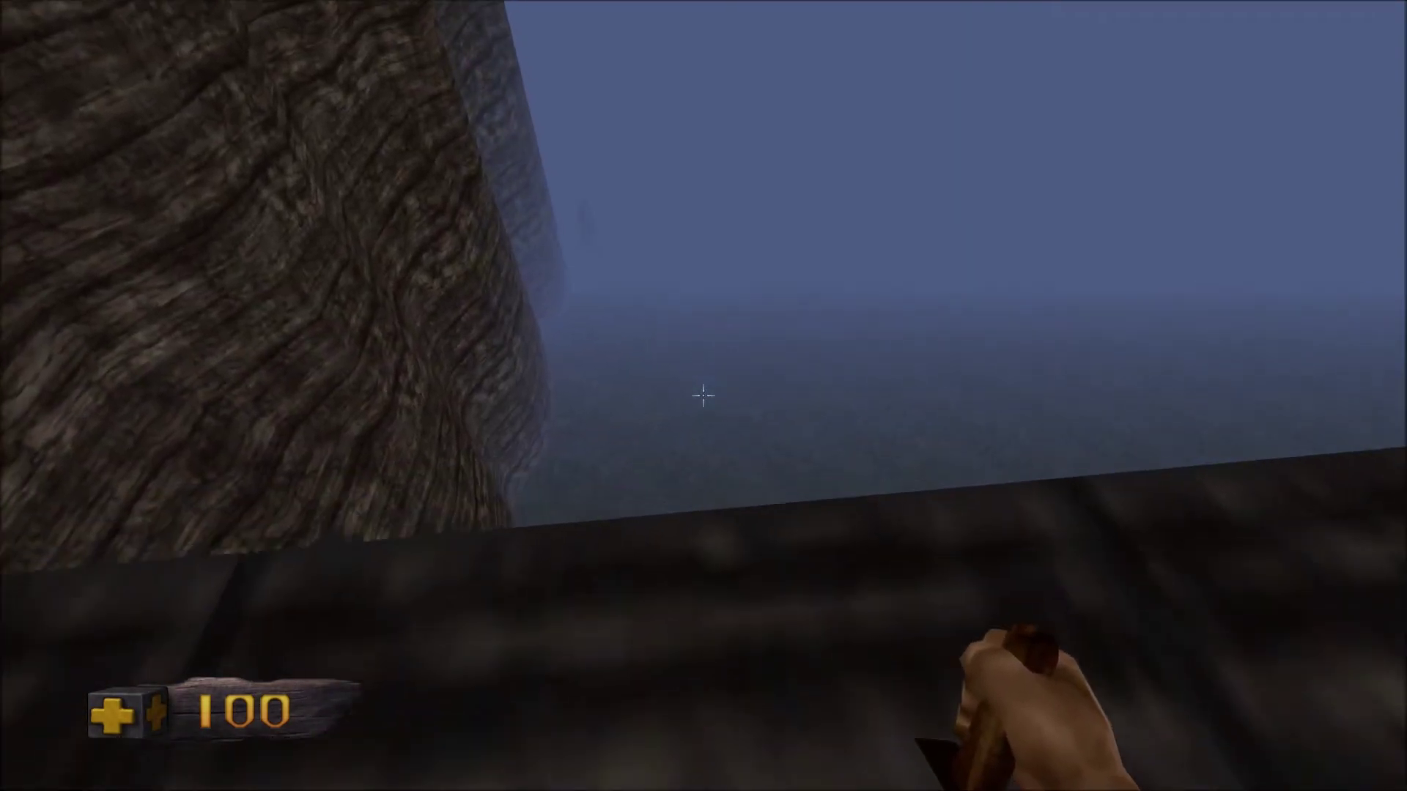
{"action": "key", "text": "w"}
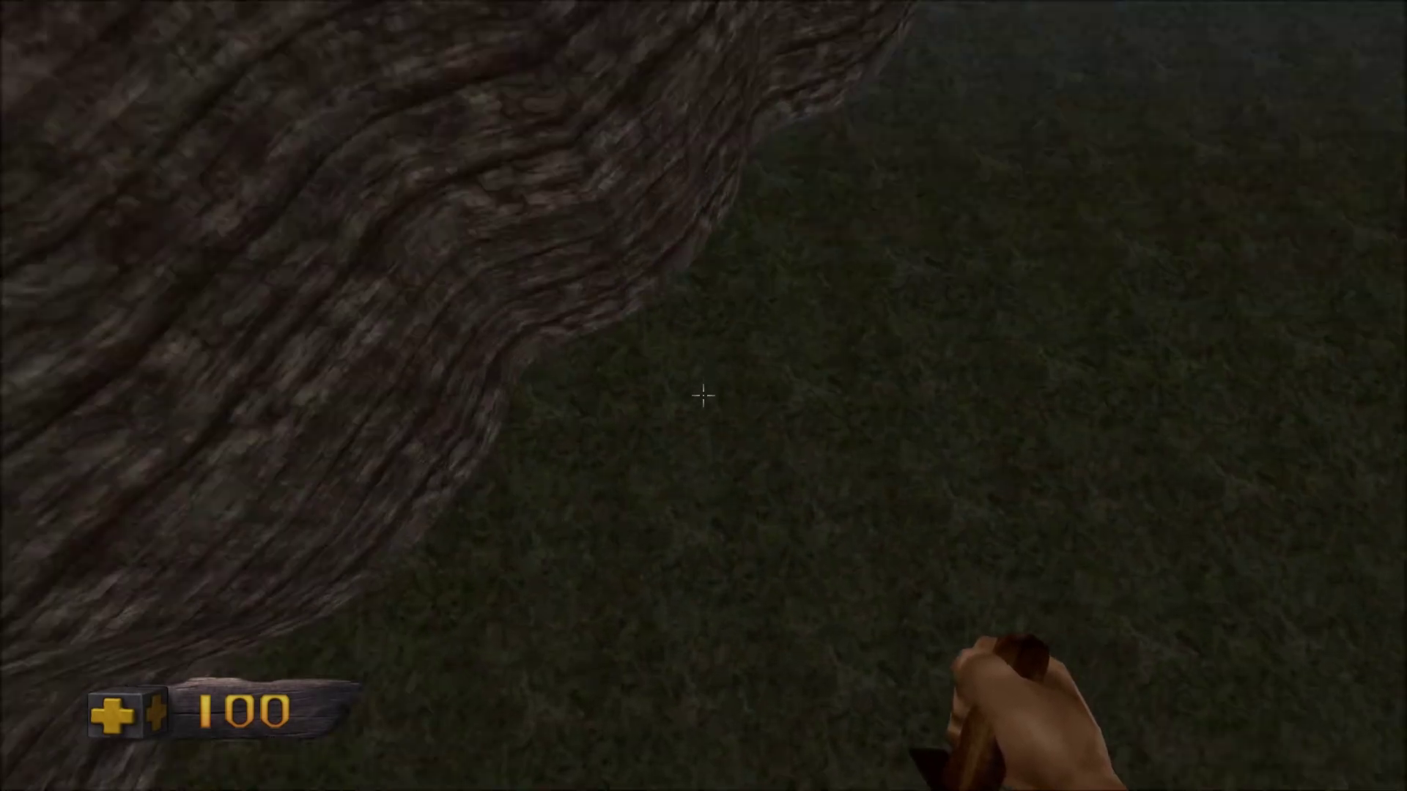
{"action": "key", "text": "w"}
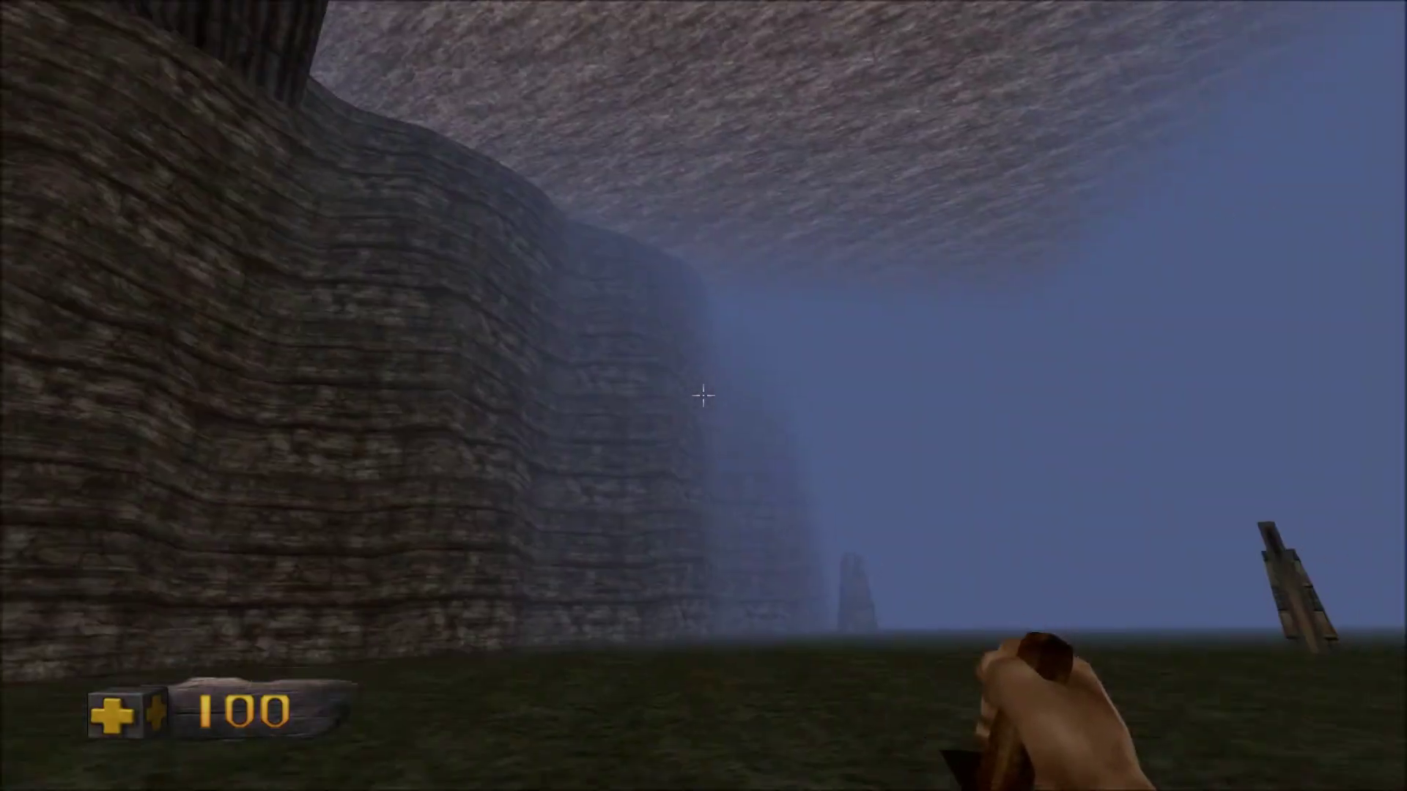
- Quit the playtest and return to the level editor
{"action": "key", "text": "Escape"}
{"action": "left_click", "coordinate": [700, 568]}
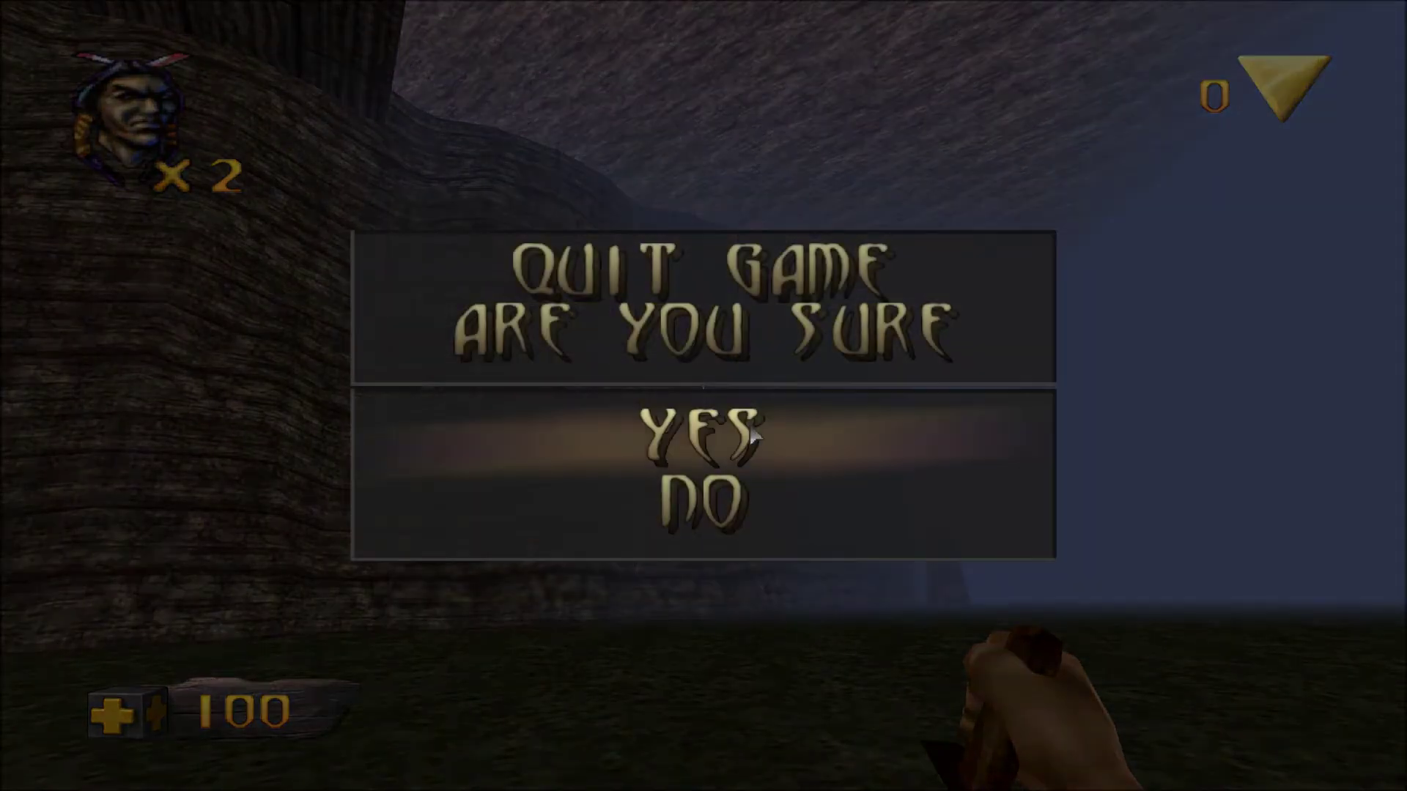
{"action": "left_click", "coordinate": [703, 465]}
- Examine the bridge ledge's side sectors and corner vertices, along with the cliff wall and floor sectors beneath it, from several angles
{"action": "key", "text": "w"}
{"action": "right_click_drag", "start_coordinate": [661, 436], "coordinate": [425, 449]}
{"action": "key", "text": "s"}
{"action": "key", "text": "w"}
{"action": "key", "text": "s"}
{"action": "key", "text": "w"}
{"action": "key", "text": "w"}
{"action": "right_click_drag", "start_coordinate": [481, 402], "coordinate": [537, 399]}
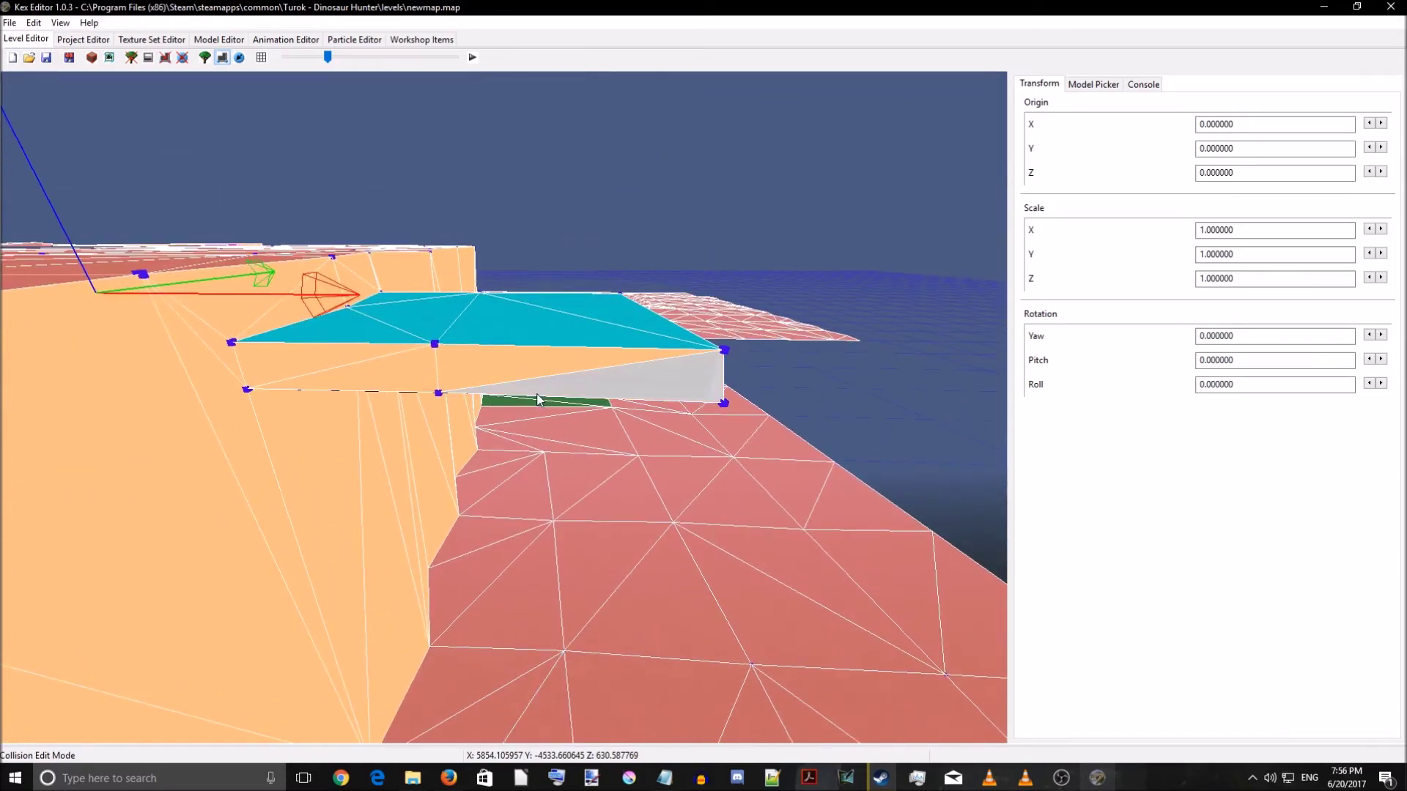
{"action": "right_click_drag", "start_coordinate": [521, 375], "coordinate": [660, 424]}
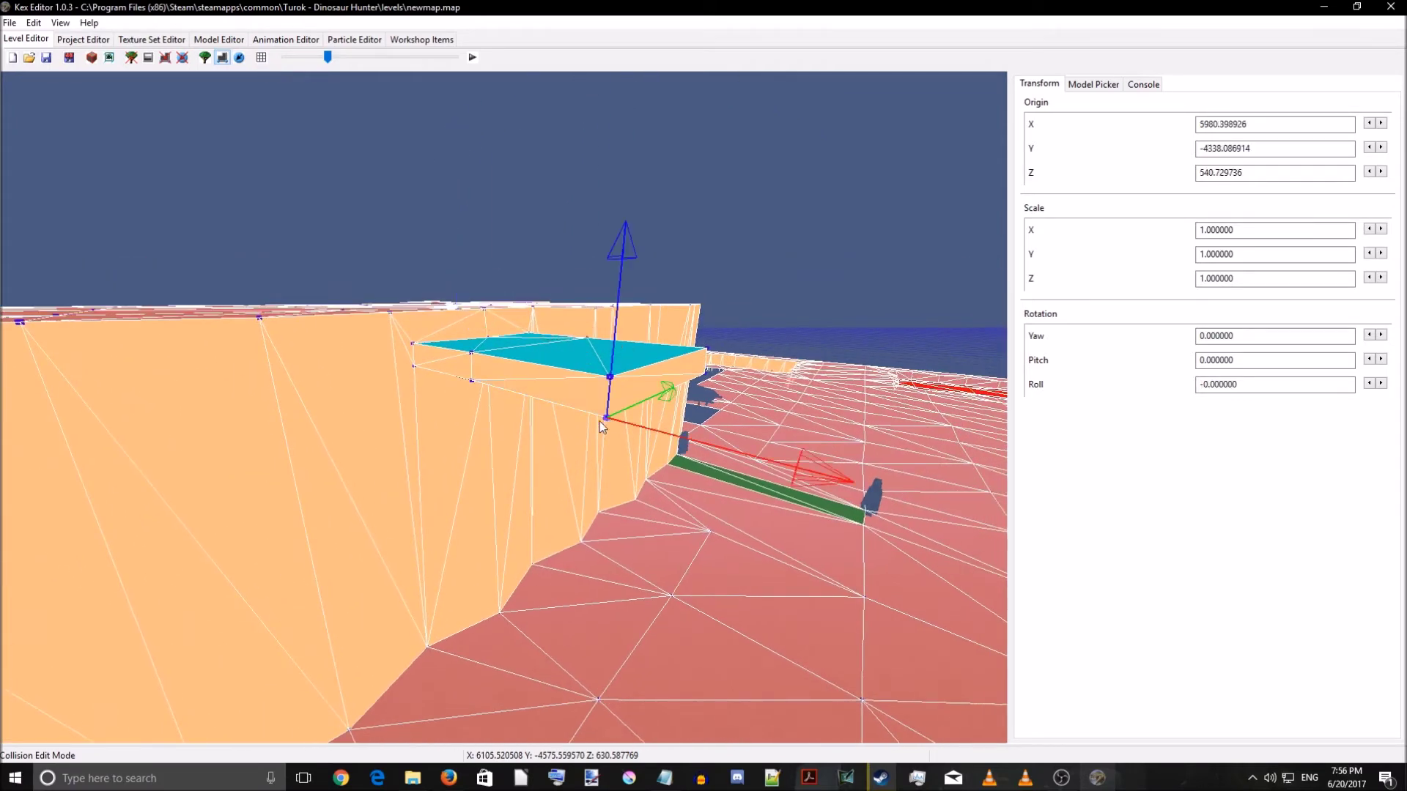
{"action": "left_click", "coordinate": [638, 389]}
{"action": "right_click_drag", "start_coordinate": [453, 368], "coordinate": [492, 412]}
{"action": "left_click", "coordinate": [576, 406]}
{"action": "left_click", "coordinate": [608, 409]}
{"action": "right_click_drag", "start_coordinate": [678, 474], "coordinate": [587, 461]}
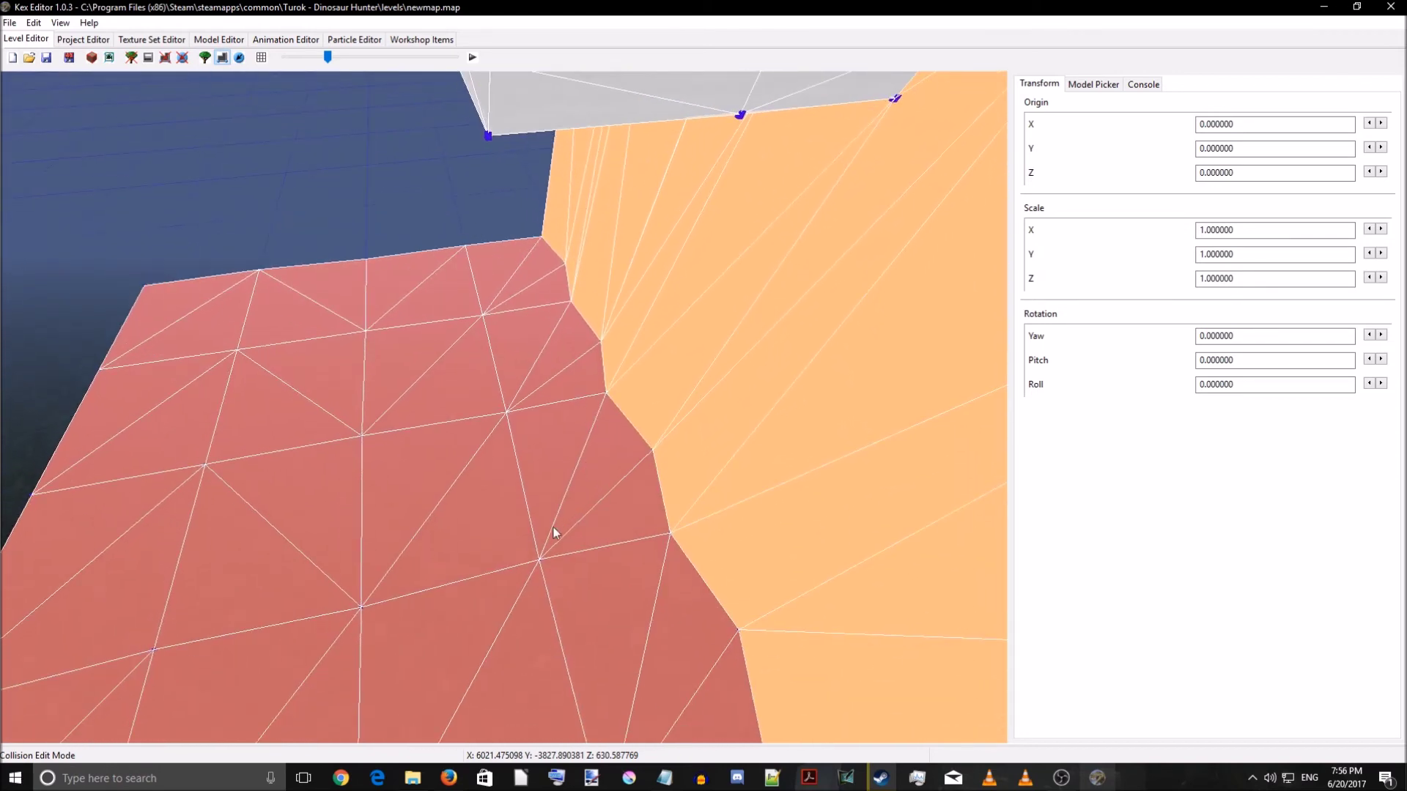
{"action": "scroll", "coordinate": [537, 572], "scroll_direction": "up", "scroll_amount": 5}
{"action": "right_click_drag", "start_coordinate": [588, 541], "coordinate": [451, 240]}
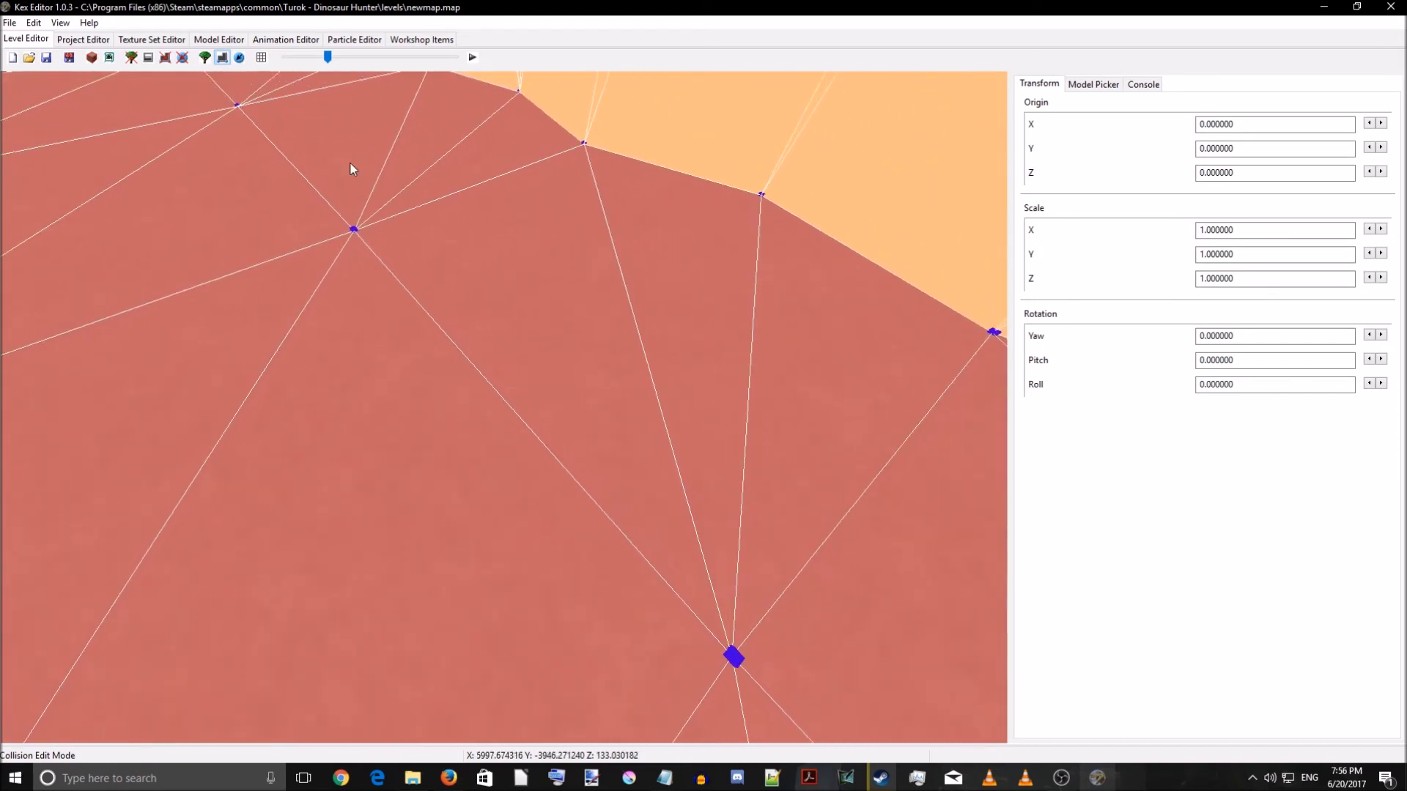
{"action": "right_click_drag", "start_coordinate": [774, 279], "coordinate": [659, 451]}
{"action": "scroll", "coordinate": [510, 415], "scroll_direction": "down", "scroll_amount": 3}
{"action": "scroll", "coordinate": [510, 415], "scroll_direction": "up", "scroll_amount": 3}
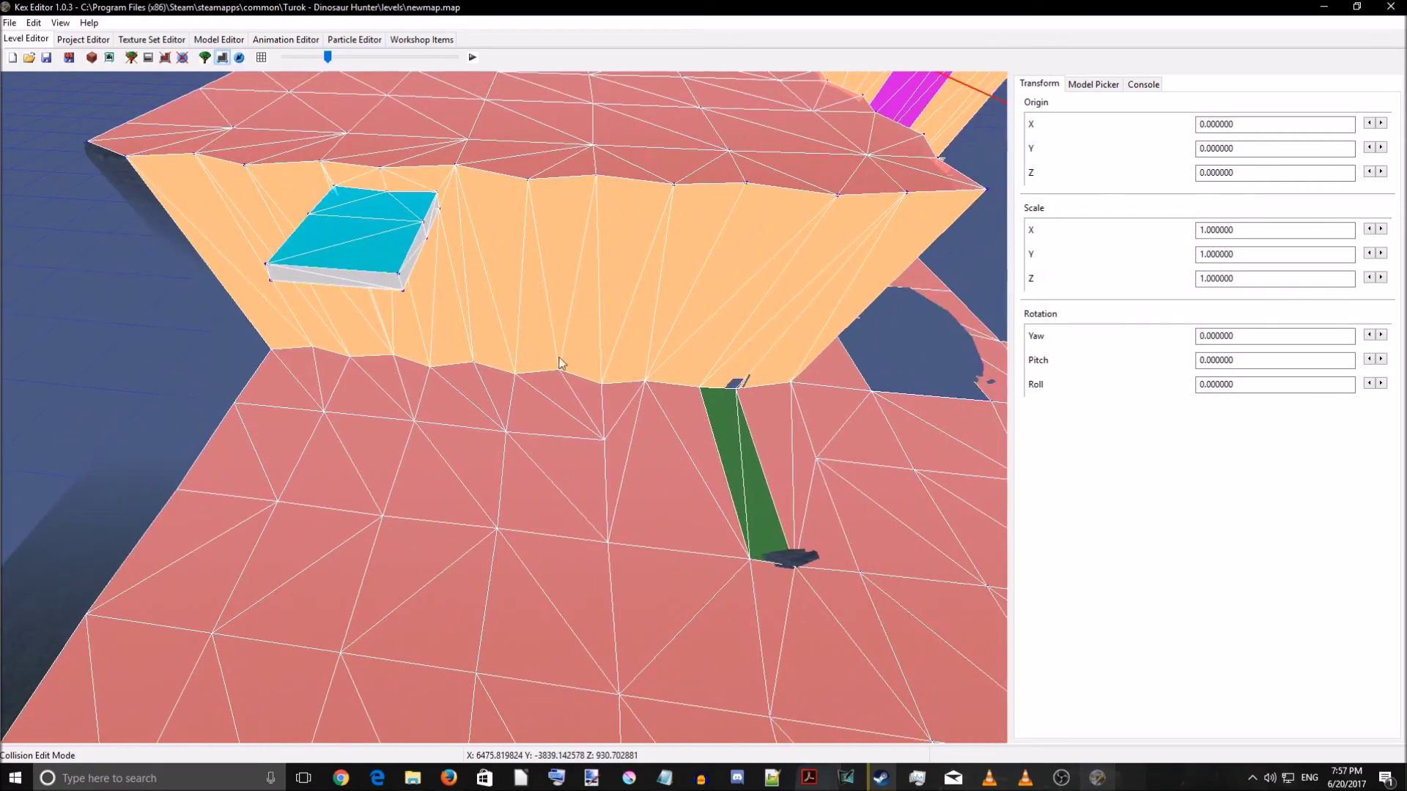